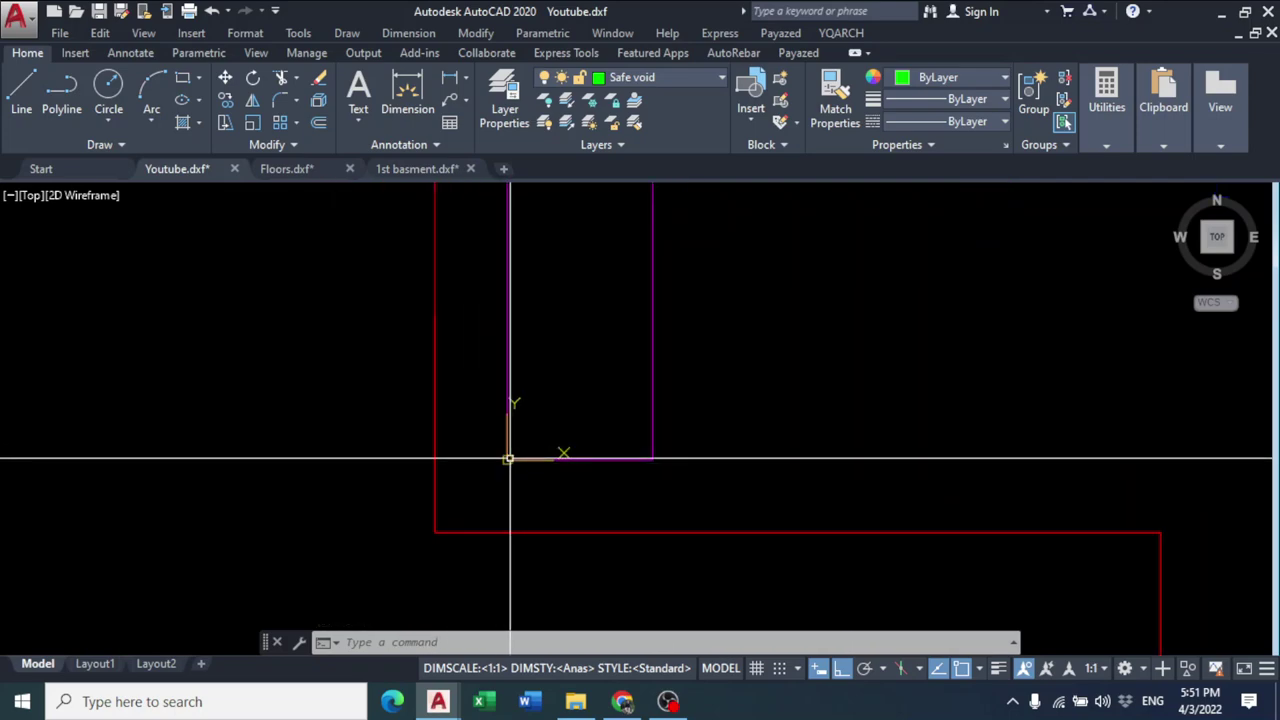
- Examine where the origin sits relative to the lower-left column in Floors.dxf and 1st basment.dxf
{"action": "left_click", "coordinate": [290, 169]}
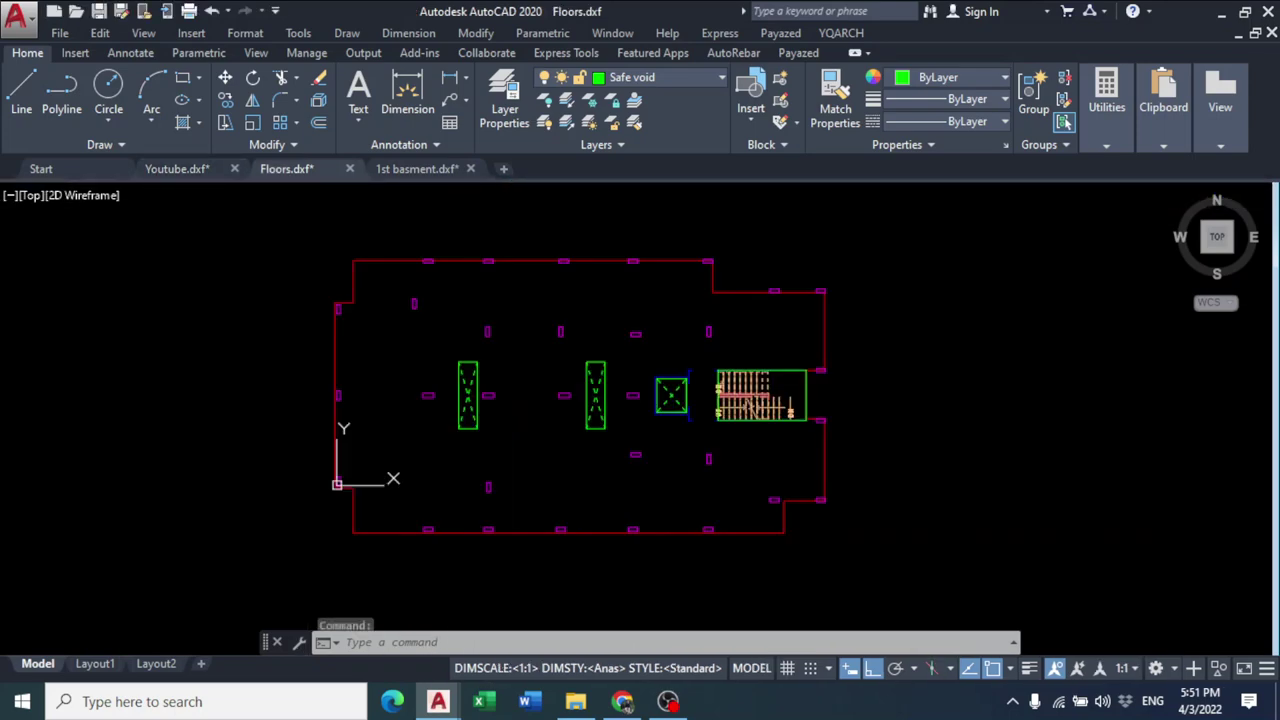
{"action": "scroll", "coordinate": [346, 460], "scroll_direction": "up", "scroll_amount": 5}
{"action": "mouse_move", "coordinate": [346, 480]}
{"action": "middle_mouse_down"}
{"action": "mouse_move", "coordinate": [437, 334]}
{"action": "mouse_move", "coordinate": [424, 383]}
{"action": "middle_mouse_up"}
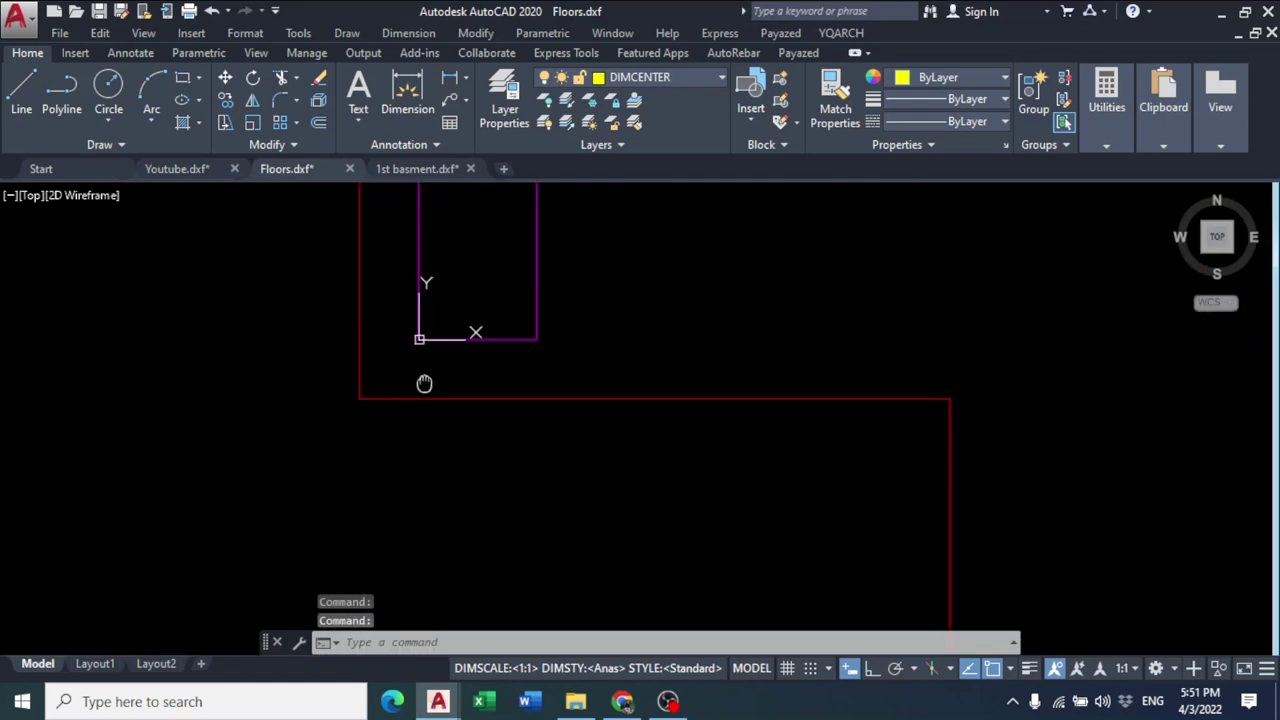
{"action": "left_click", "coordinate": [417, 169]}
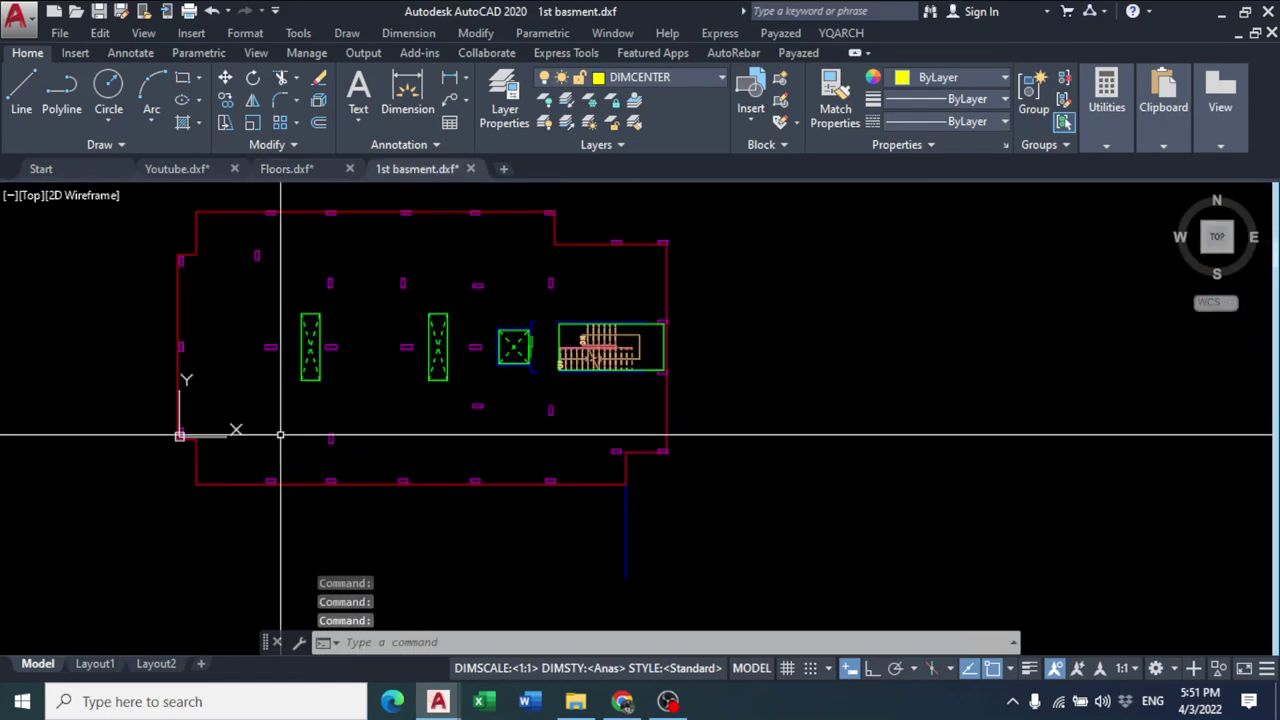
{"action": "scroll", "coordinate": [198, 461], "scroll_direction": "up", "scroll_amount": 6}
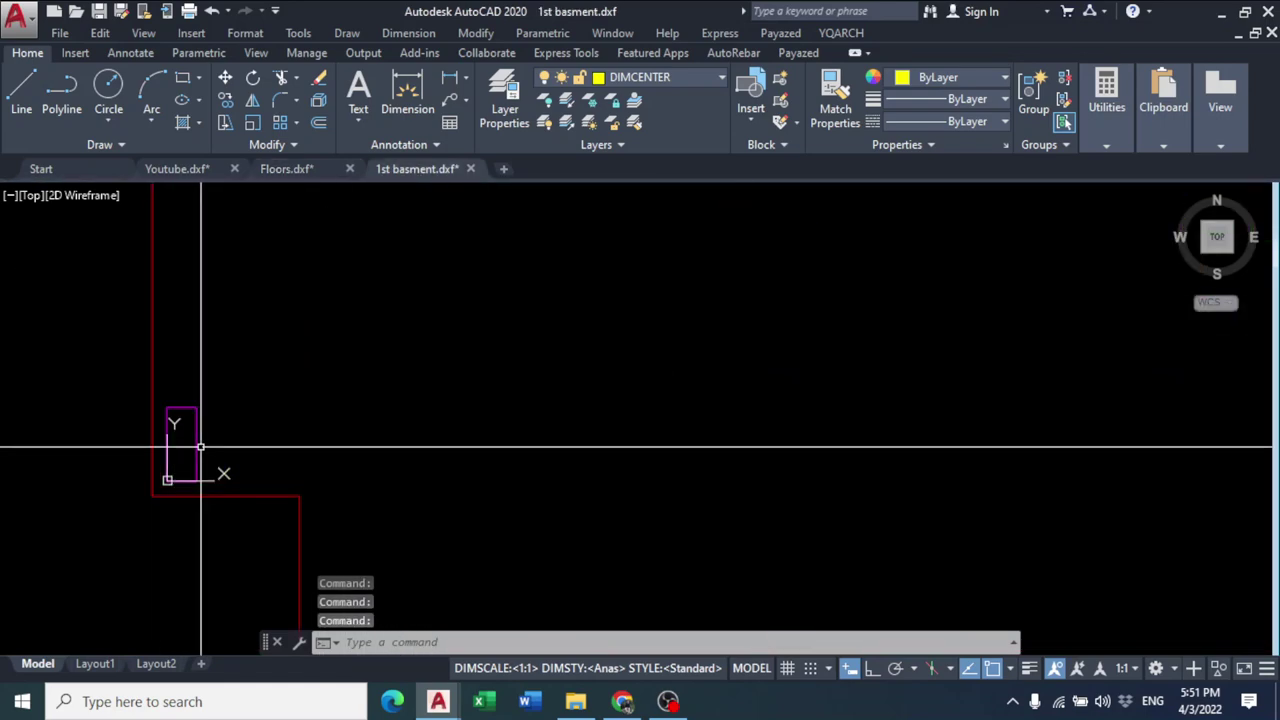
- Return to Youtube.dxf and inspect the lower-left column at the origin by selecting it, clearing the selection at the end
{"action": "left_click", "coordinate": [176, 169]}
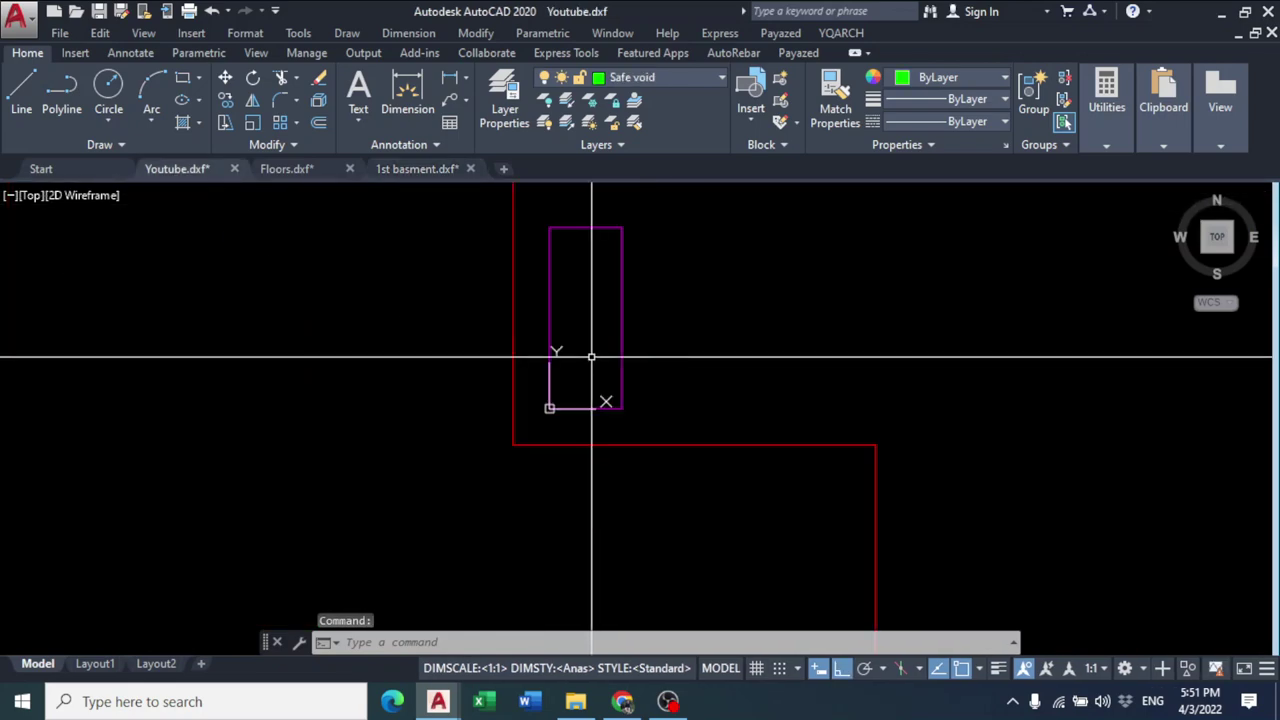
{"action": "scroll", "coordinate": [592, 357], "scroll_direction": "down", "scroll_amount": 3}
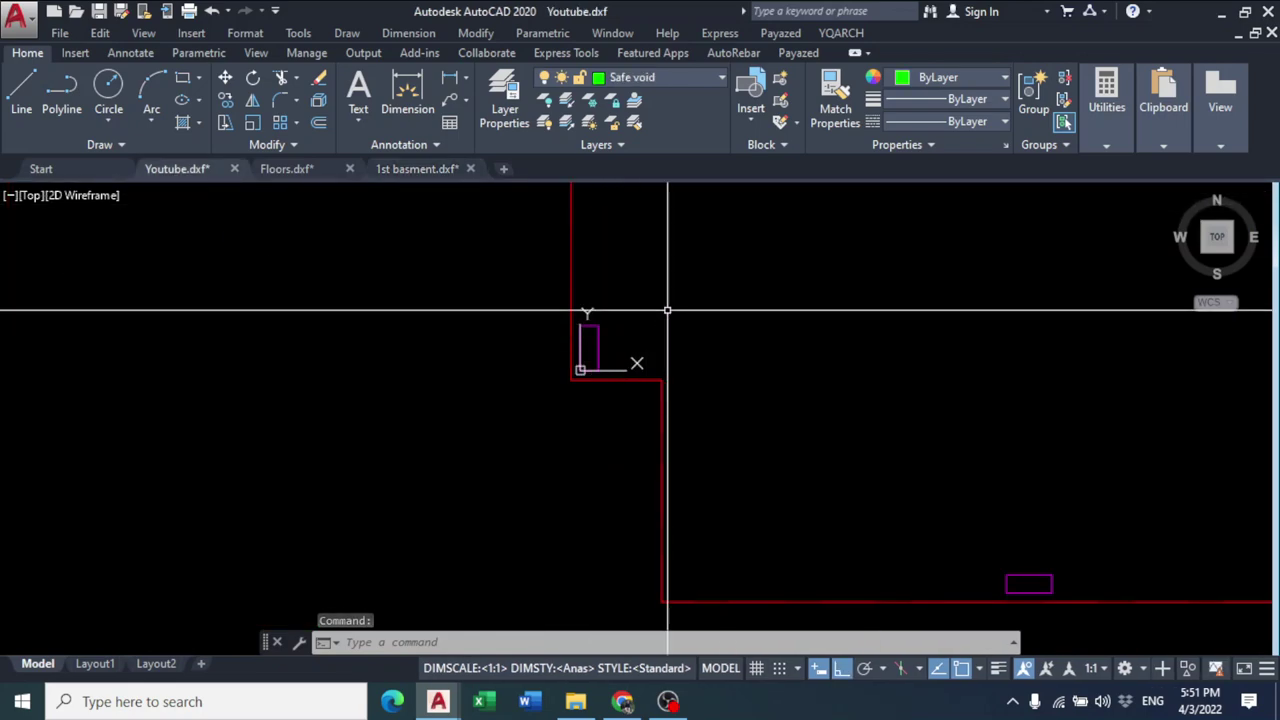
{"action": "left_click", "coordinate": [666, 309]}
{"action": "left_click", "coordinate": [580, 371]}
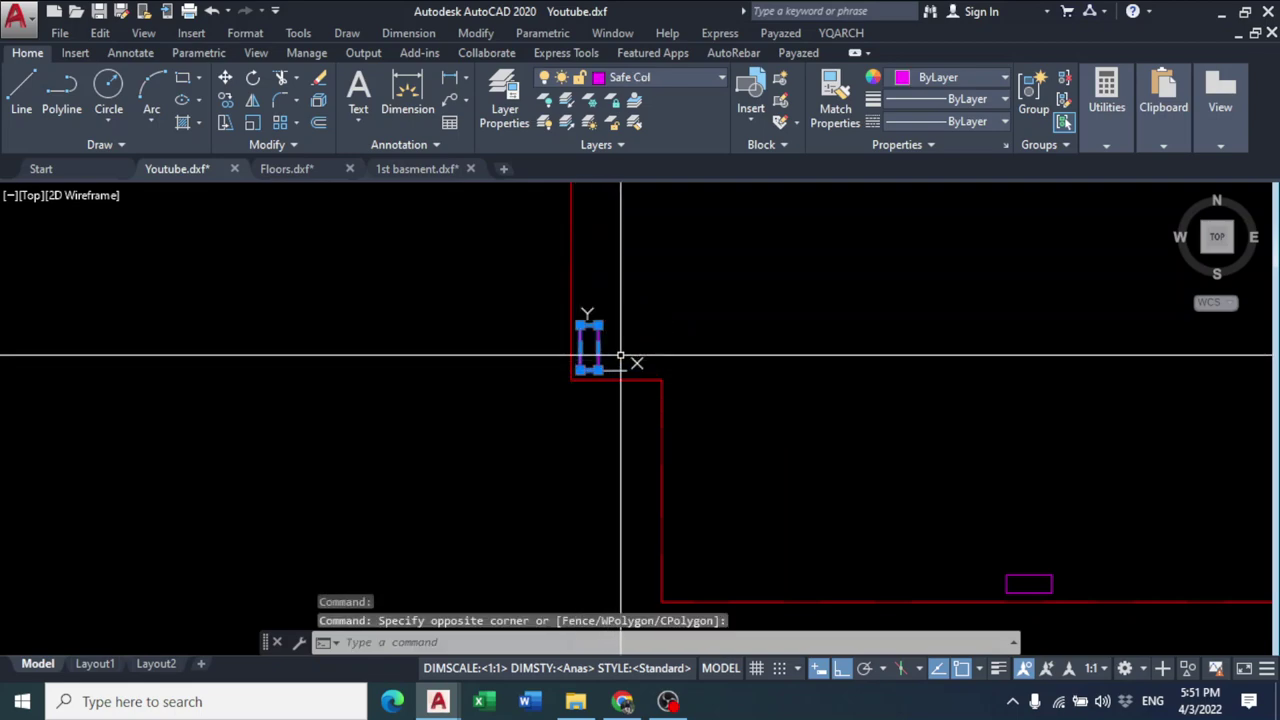
{"action": "key", "text": "Escape"}
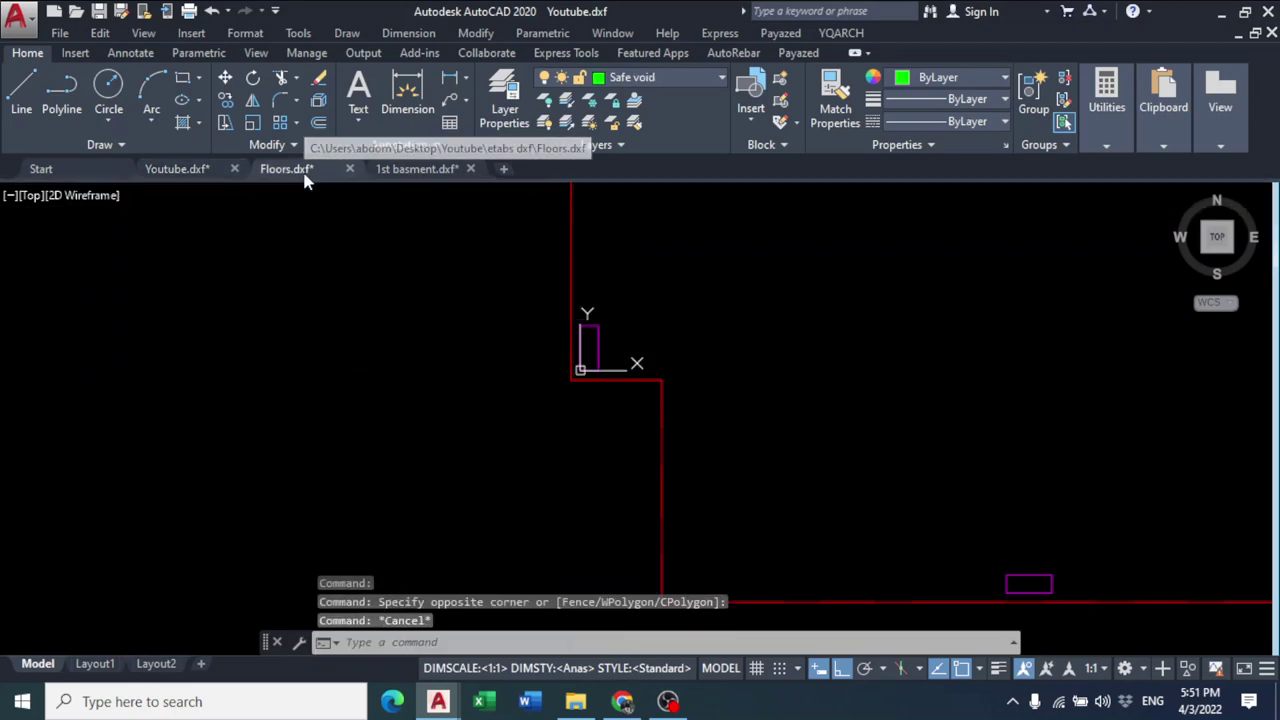
- Examine the column at the origin and the whole floor plan in 1st basment.dxf
{"action": "left_click", "coordinate": [300, 170]}
{"action": "left_click", "coordinate": [417, 169]}
{"action": "scroll", "coordinate": [352, 258], "scroll_direction": "down", "scroll_amount": 3}
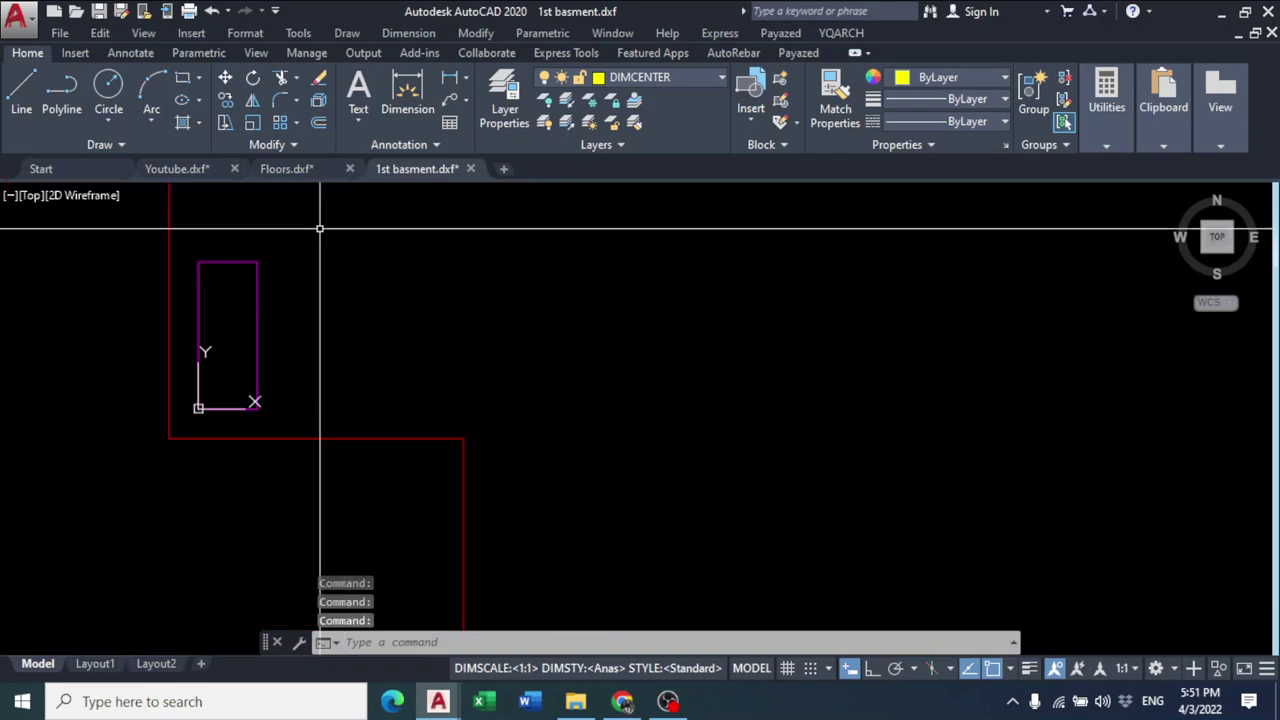
{"action": "left_click", "coordinate": [321, 224]}
{"action": "key", "text": "Escape"}
{"action": "key", "text": "Escape"}
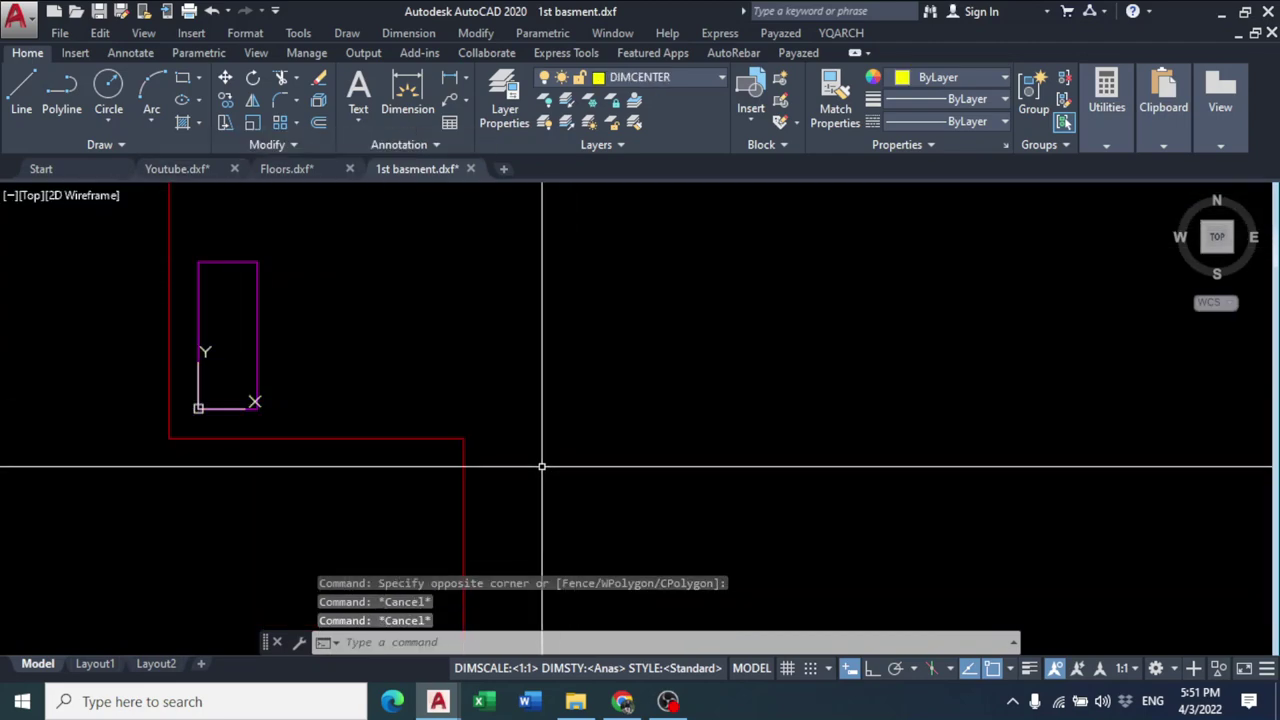
{"action": "scroll", "coordinate": [1063, 317], "scroll_direction": "down", "scroll_amount": 2}
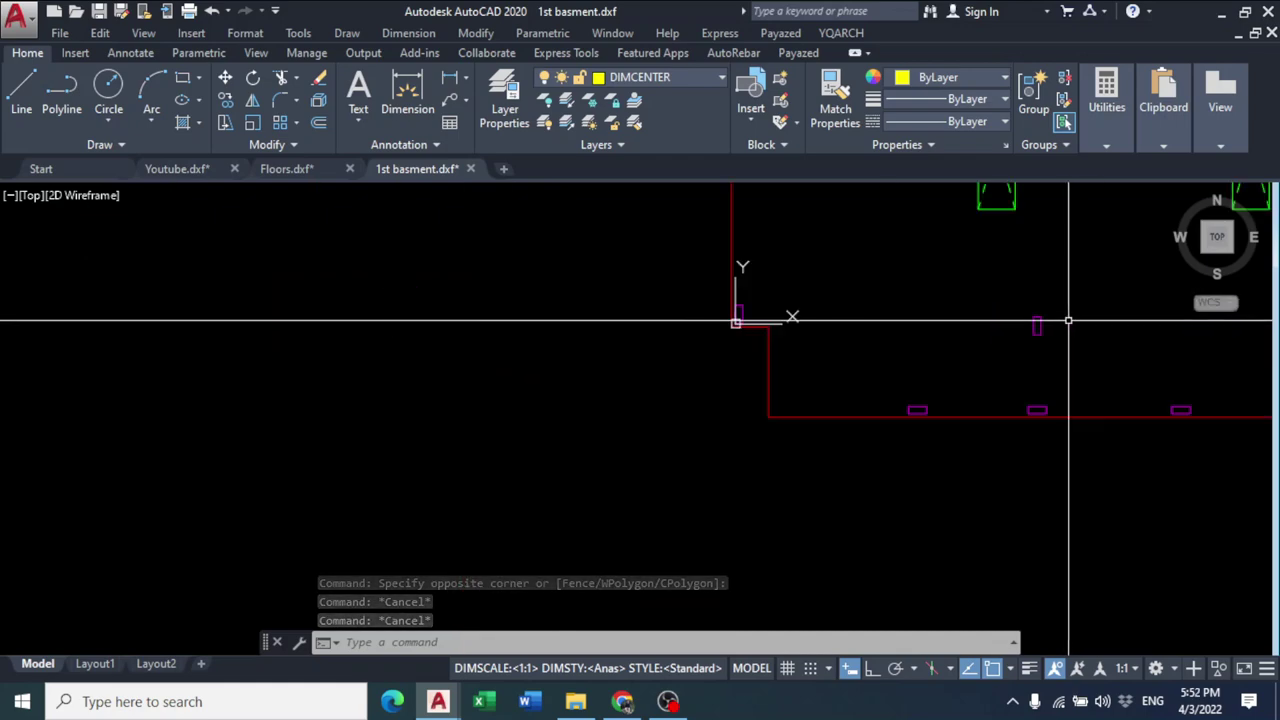
{"action": "middle_click_drag", "start_coordinate": [1051, 317], "coordinate": [574, 497]}
{"action": "scroll", "coordinate": [777, 429], "scroll_direction": "down", "scroll_amount": 2}
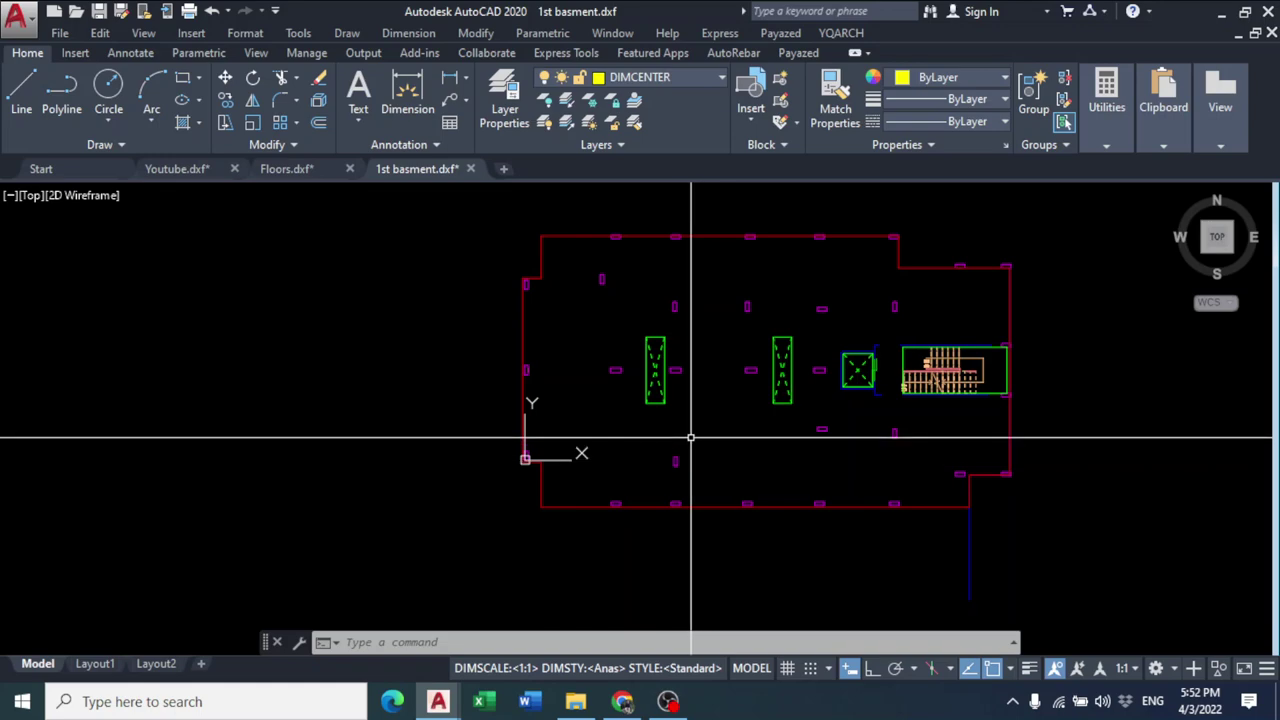
{"action": "scroll", "coordinate": [632, 384], "scroll_direction": "up", "scroll_amount": 4}
{"action": "scroll", "coordinate": [562, 365], "scroll_direction": "down", "scroll_amount": 4}
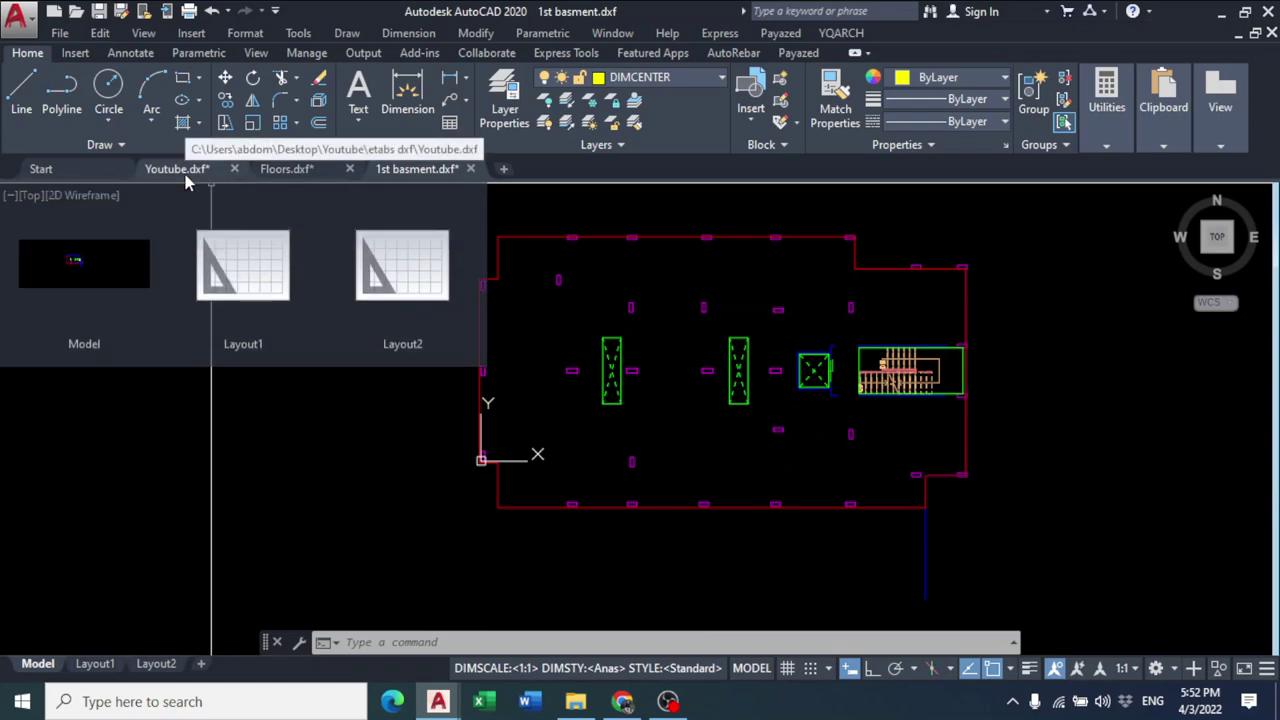
- Switch to Youtube.dxf and inspect how the slab edge and wall line meet at the plan's upper-left corner
{"action": "left_click", "coordinate": [176, 169]}
{"action": "key", "text": "Escape"}
{"action": "scroll", "coordinate": [729, 357], "scroll_direction": "down", "scroll_amount": 4}
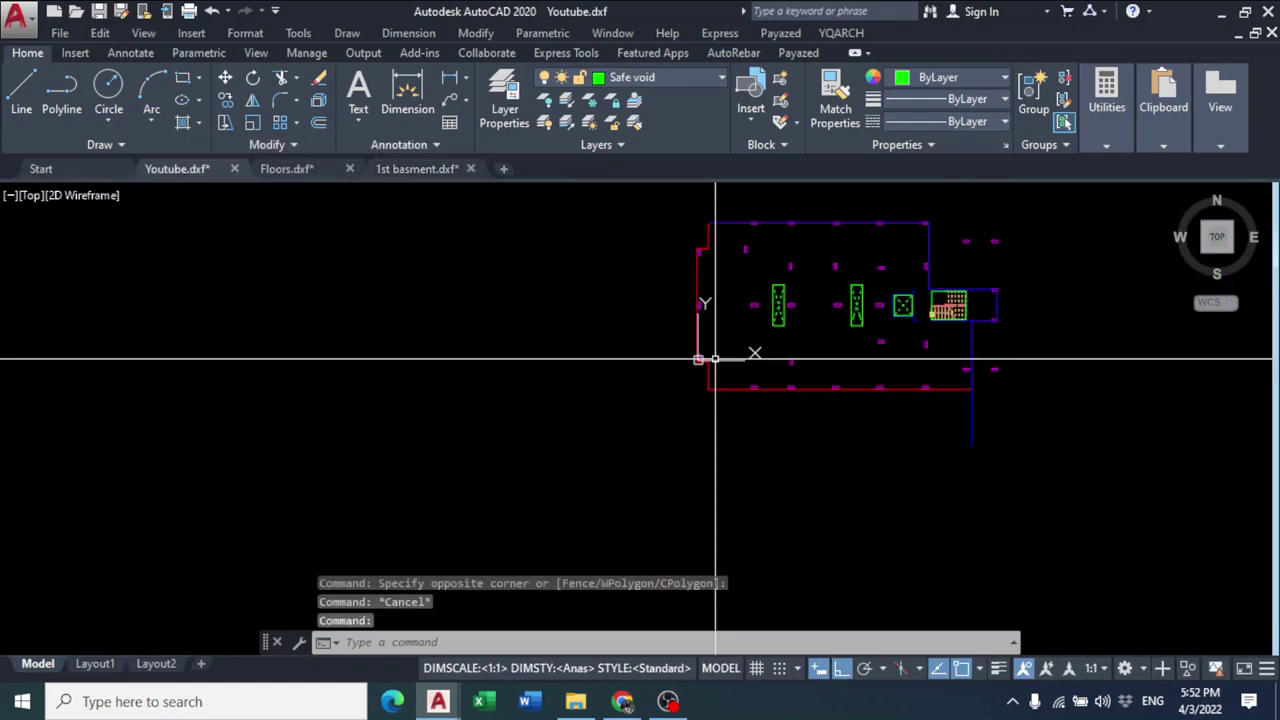
{"action": "middle_click_drag", "start_coordinate": [891, 376], "coordinate": [580, 509]}
{"action": "scroll", "coordinate": [591, 506], "scroll_direction": "up", "scroll_amount": 3}
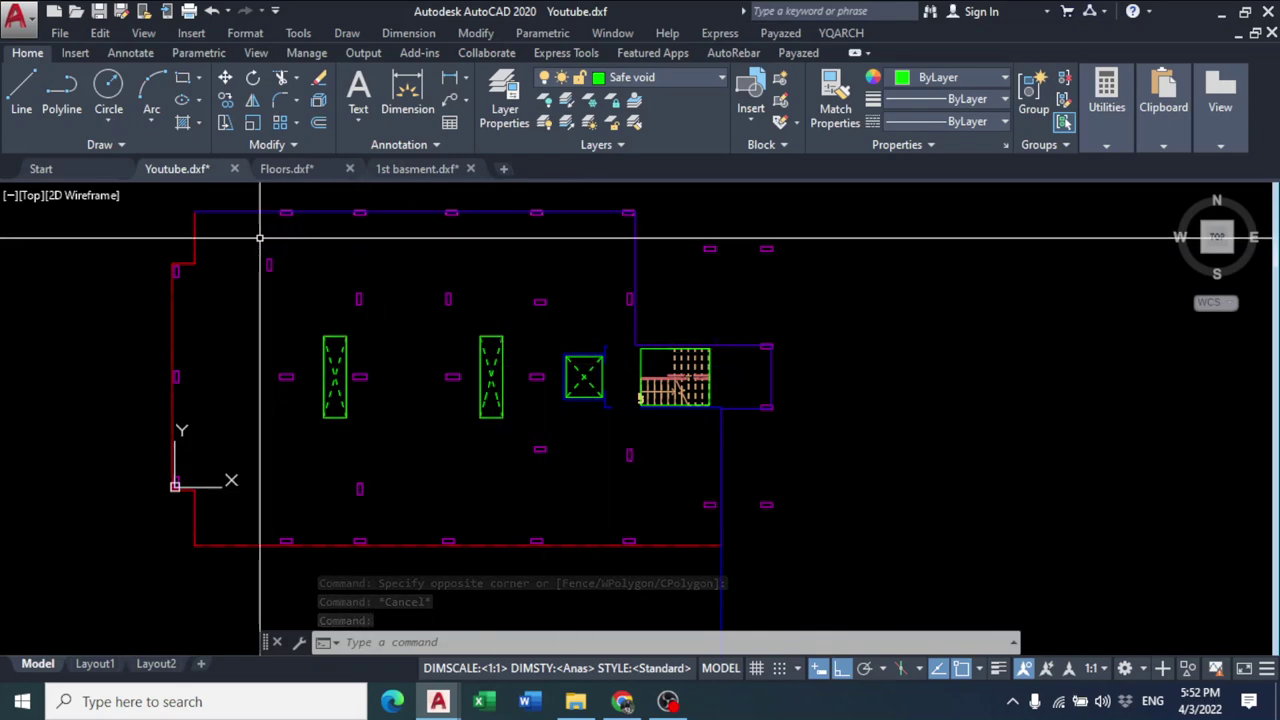
{"action": "scroll", "coordinate": [259, 238], "scroll_direction": "up", "scroll_amount": 6}
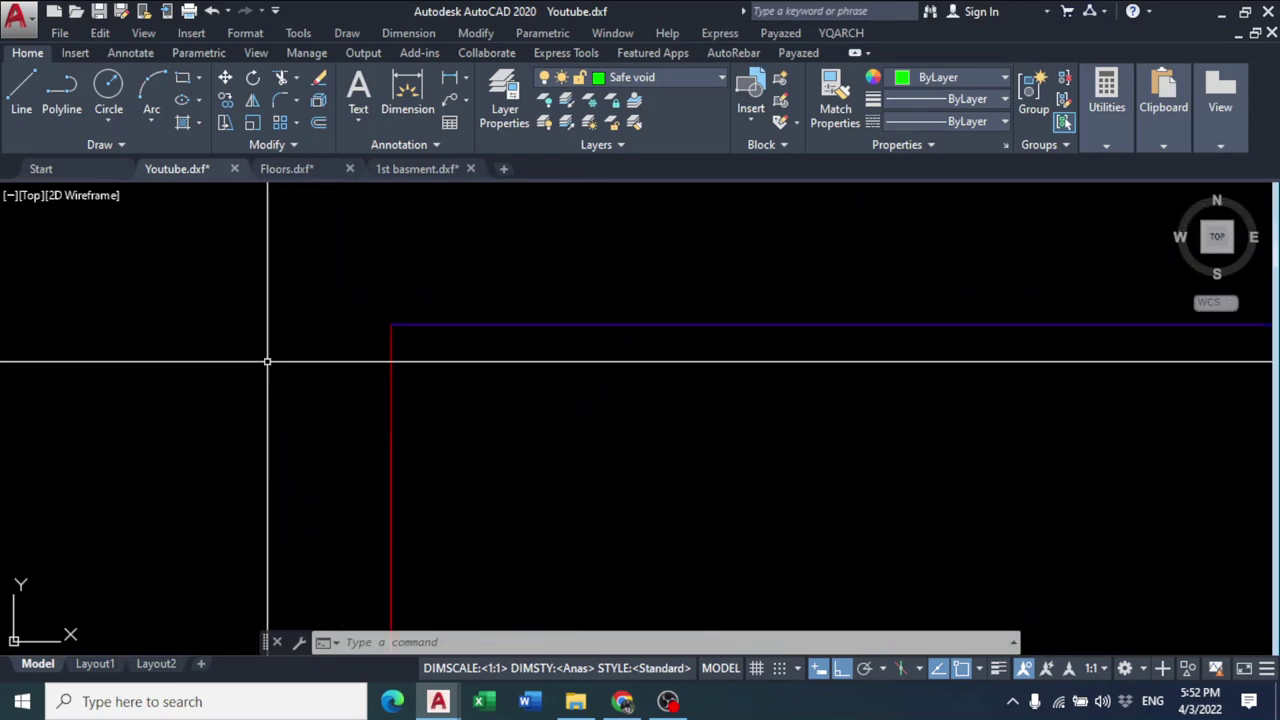
{"action": "scroll", "coordinate": [380, 330], "scroll_direction": "up", "scroll_amount": 5}
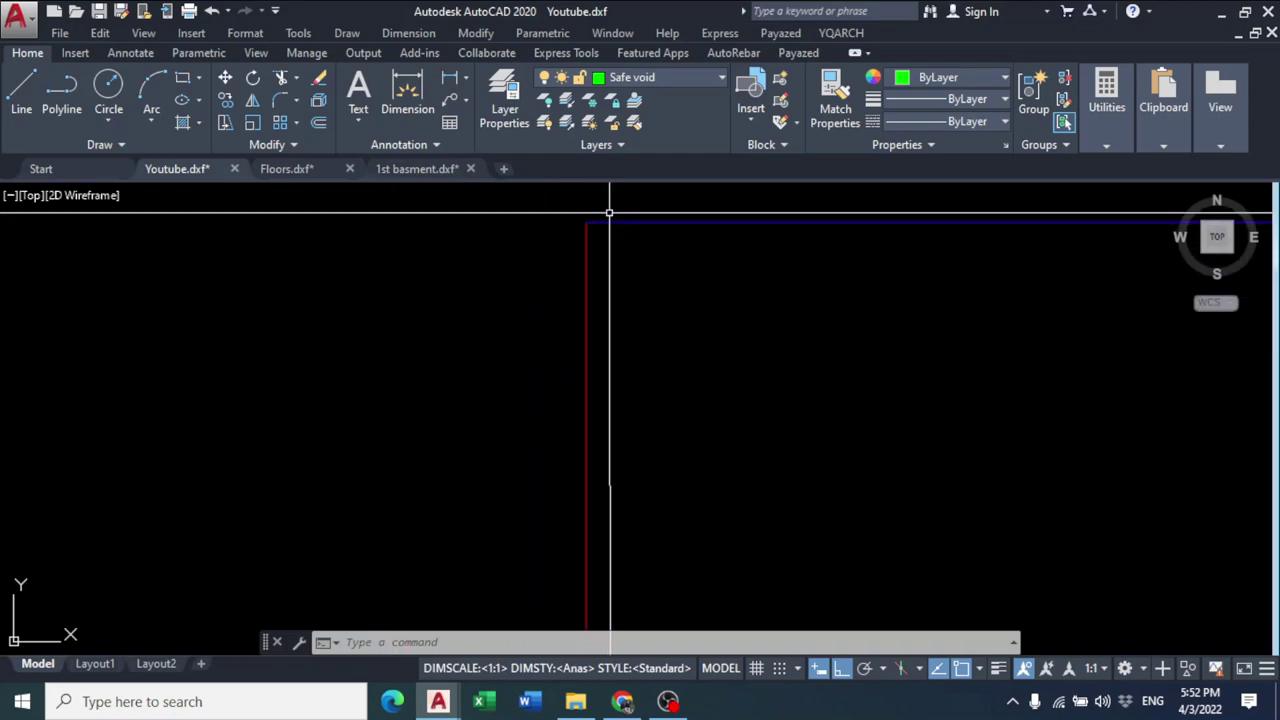
{"action": "left_click", "coordinate": [608, 215]}
{"action": "left_click", "coordinate": [590, 221]}
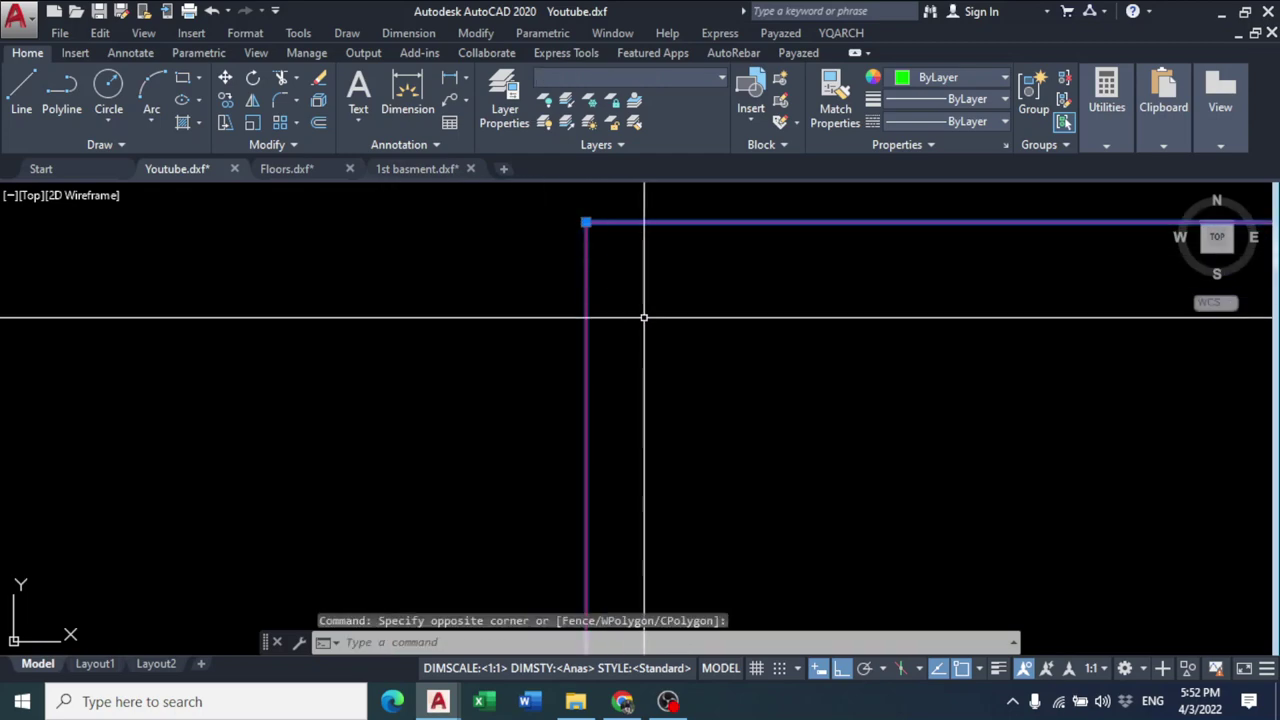
{"action": "scroll", "coordinate": [682, 367], "scroll_direction": "down", "scroll_amount": 3}
{"action": "key", "text": "Escape"}
{"action": "key", "text": "Escape"}
- Examine the lower slab edge and its junction with the vertical wall line near the right-hand columns
{"action": "scroll", "coordinate": [682, 367], "scroll_direction": "down", "scroll_amount": 3}
{"action": "scroll", "coordinate": [766, 423], "scroll_direction": "up", "scroll_amount": 6}
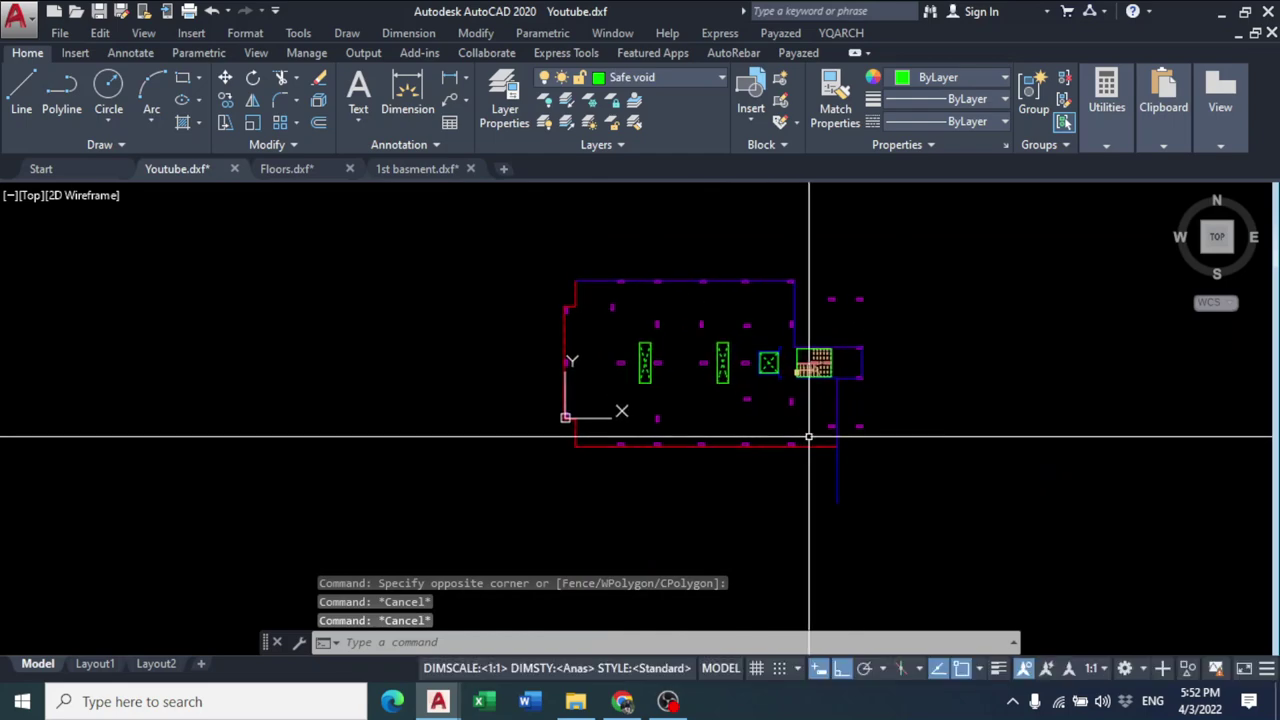
{"action": "scroll", "coordinate": [910, 492], "scroll_direction": "down", "scroll_amount": 5}
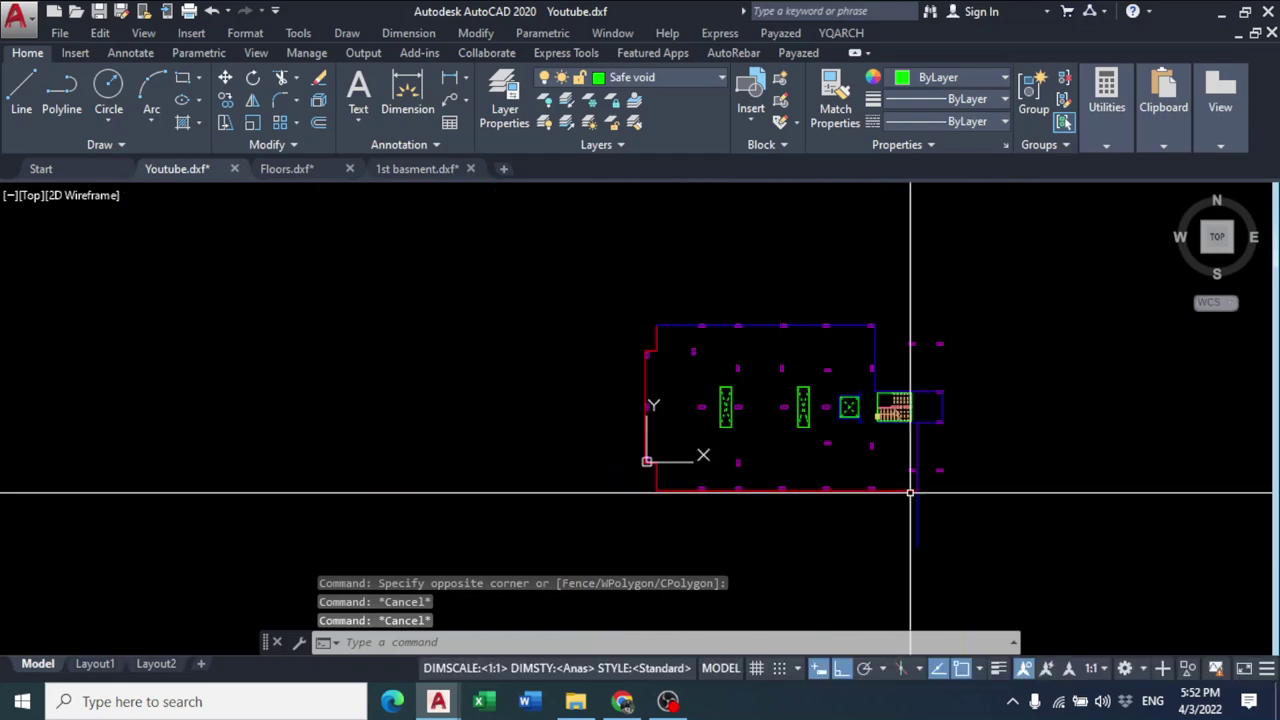
{"action": "scroll", "coordinate": [910, 492], "scroll_direction": "up", "scroll_amount": 8}
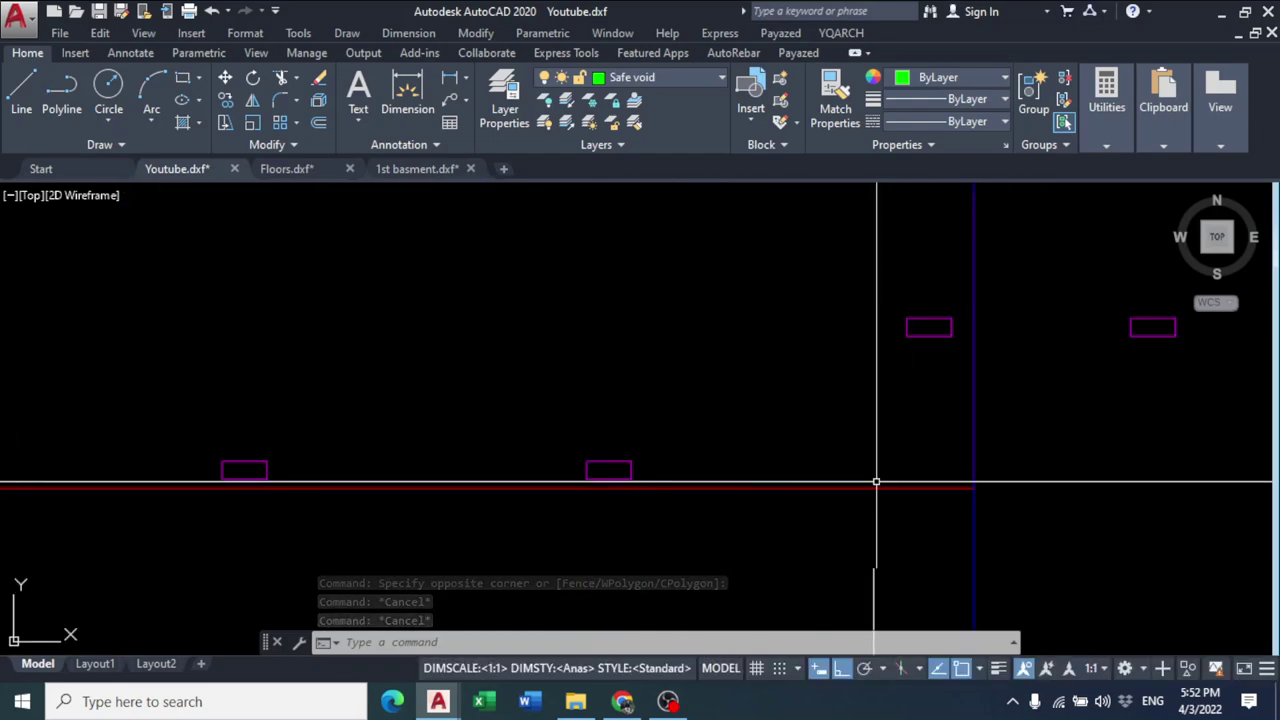
{"action": "scroll", "coordinate": [699, 414], "scroll_direction": "down", "scroll_amount": 3}
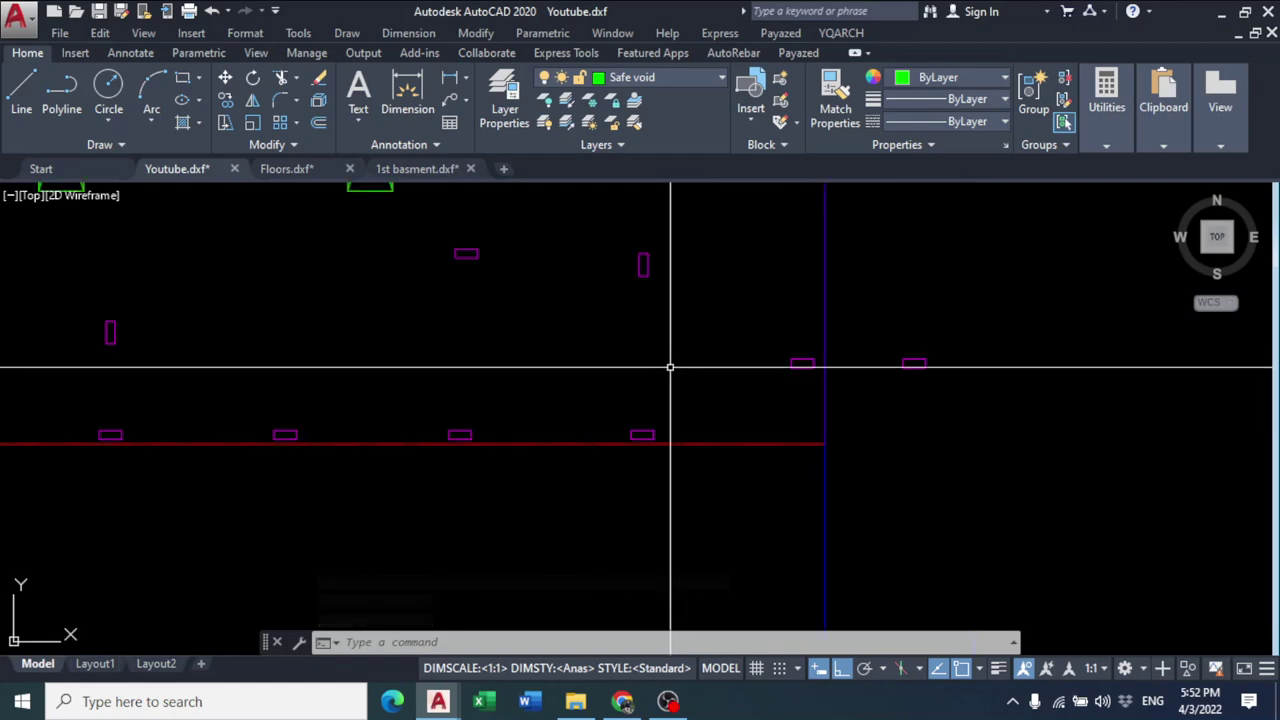
- Create a new layer named Safe beam, make it current and give it colour 50
{"action": "left_click", "coordinate": [648, 80]}
{"action": "left_click", "coordinate": [648, 80]}
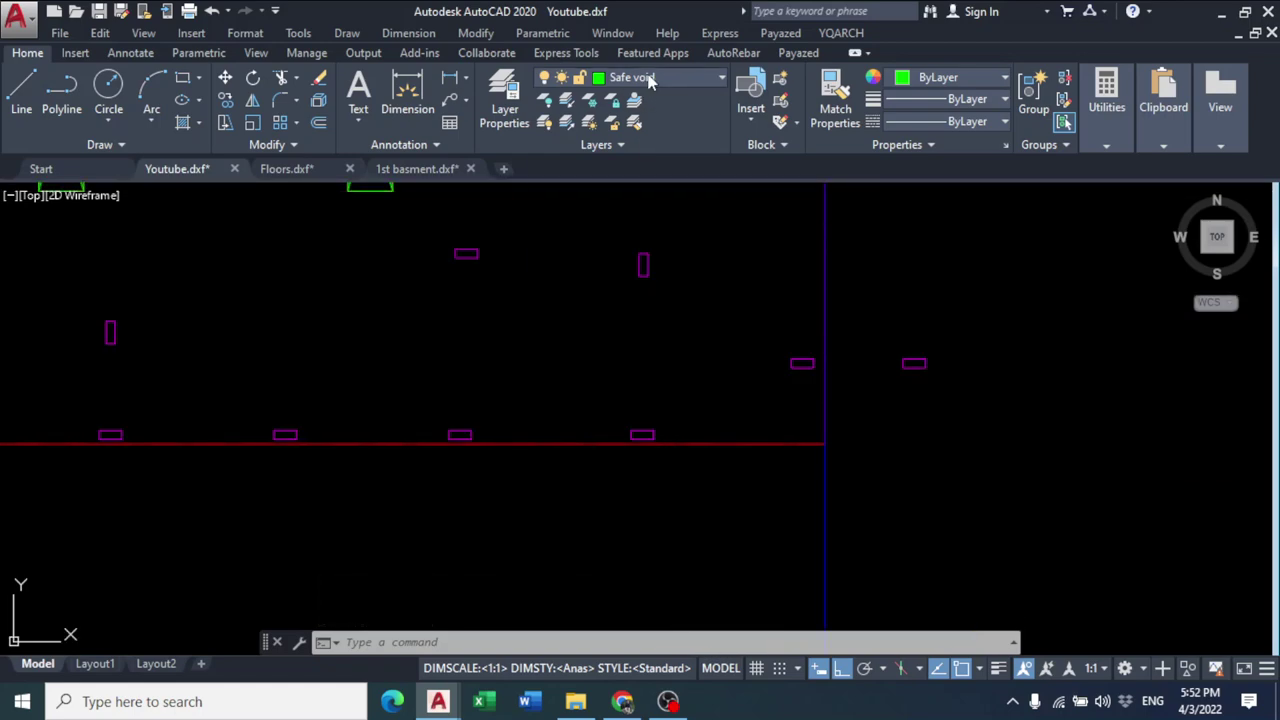
{"action": "left_click", "coordinate": [648, 80]}
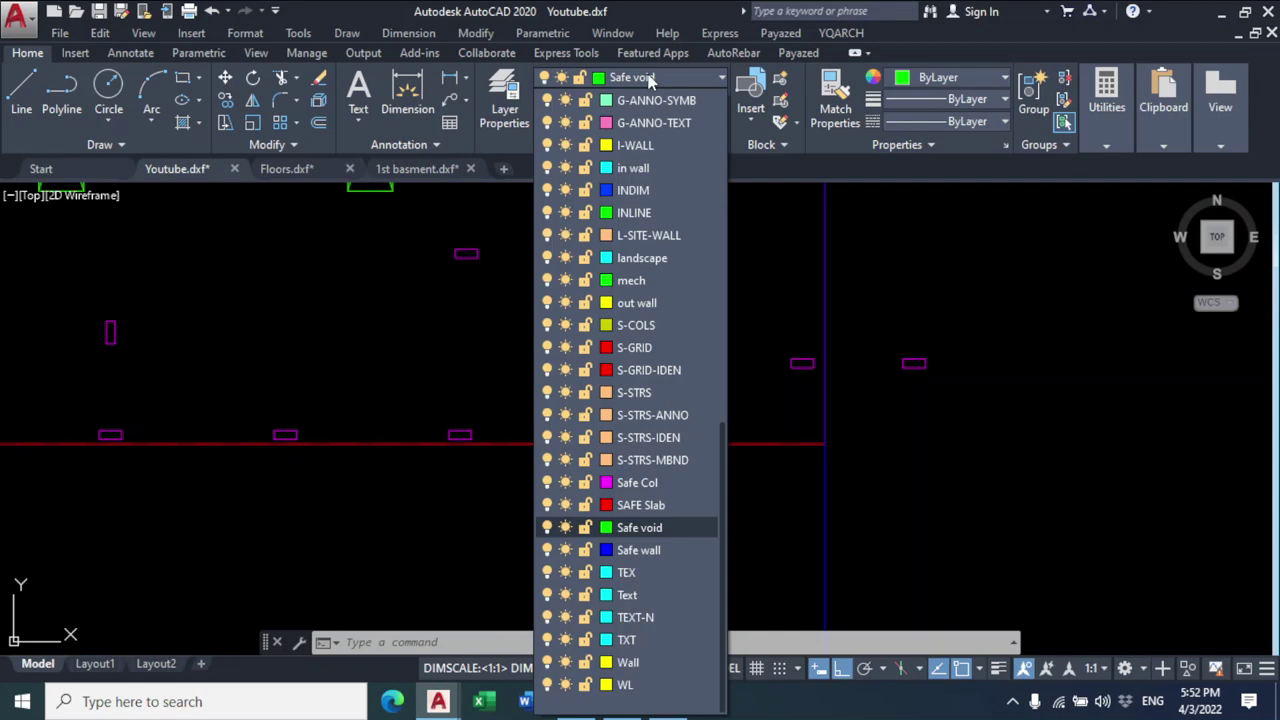
{"action": "scroll", "coordinate": [631, 260], "scroll_direction": "up", "scroll_amount": 10}
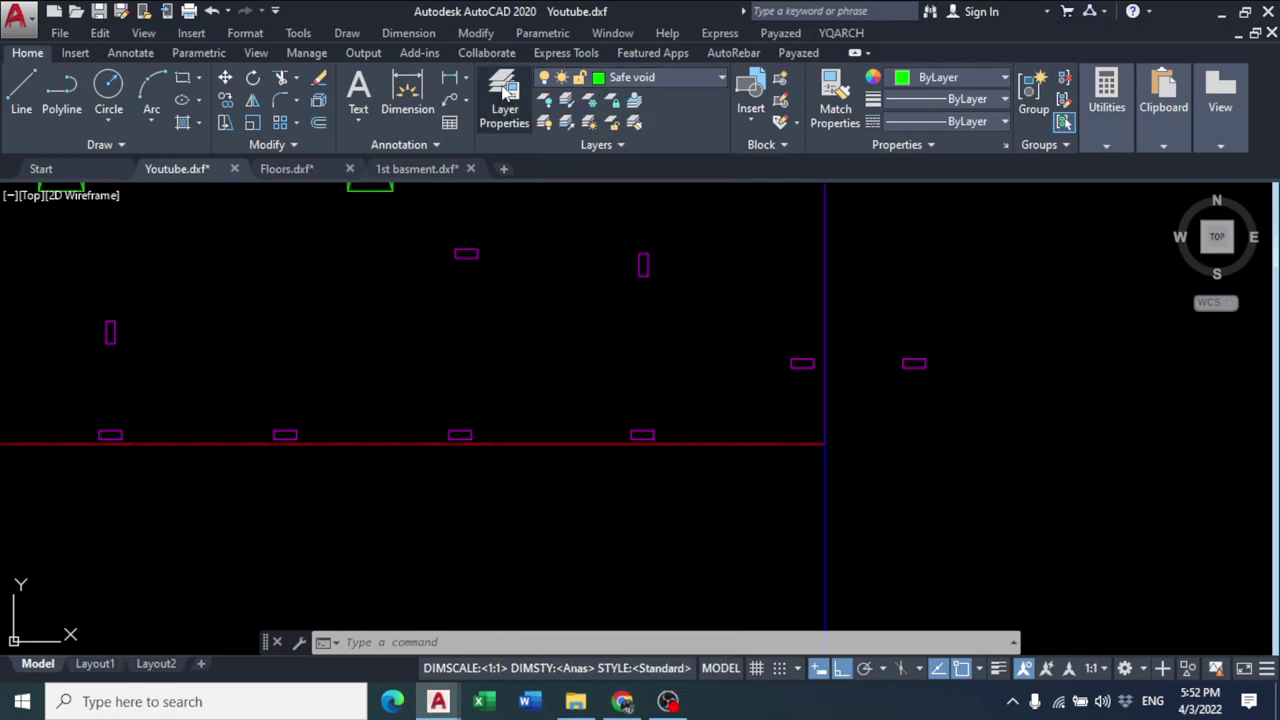
{"action": "left_click", "coordinate": [506, 91]}
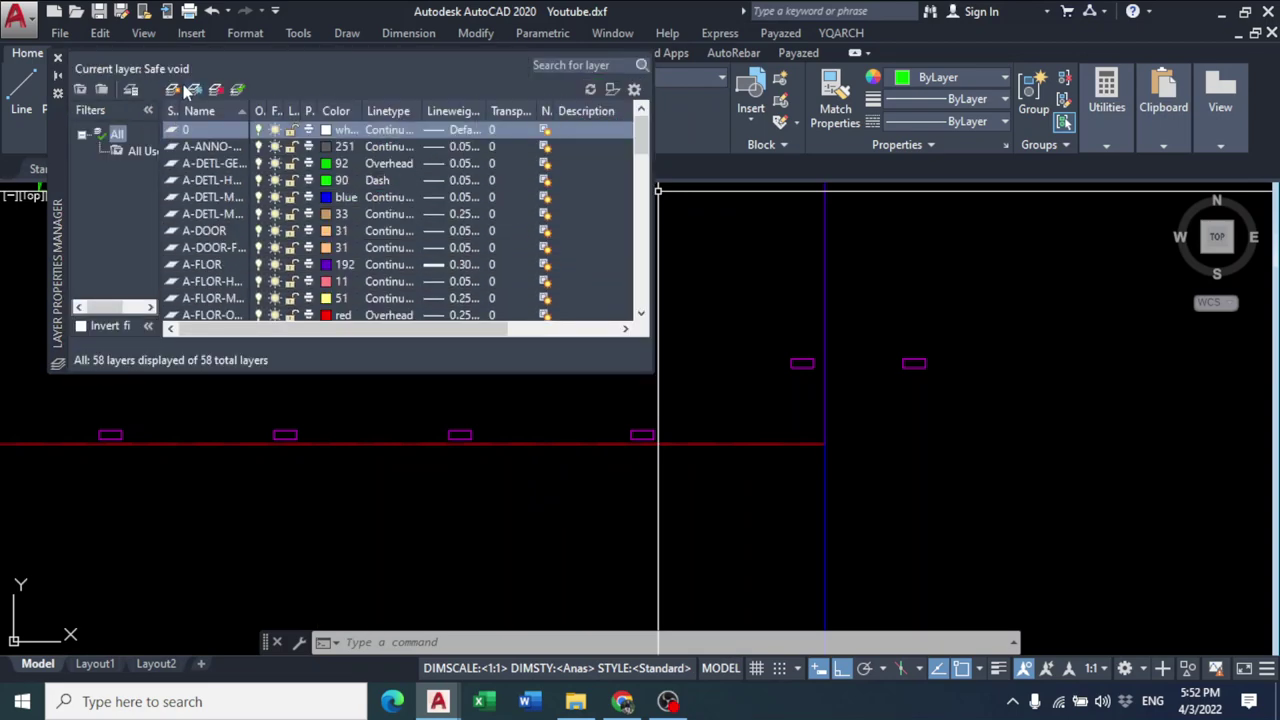
{"action": "left_click", "coordinate": [175, 89]}
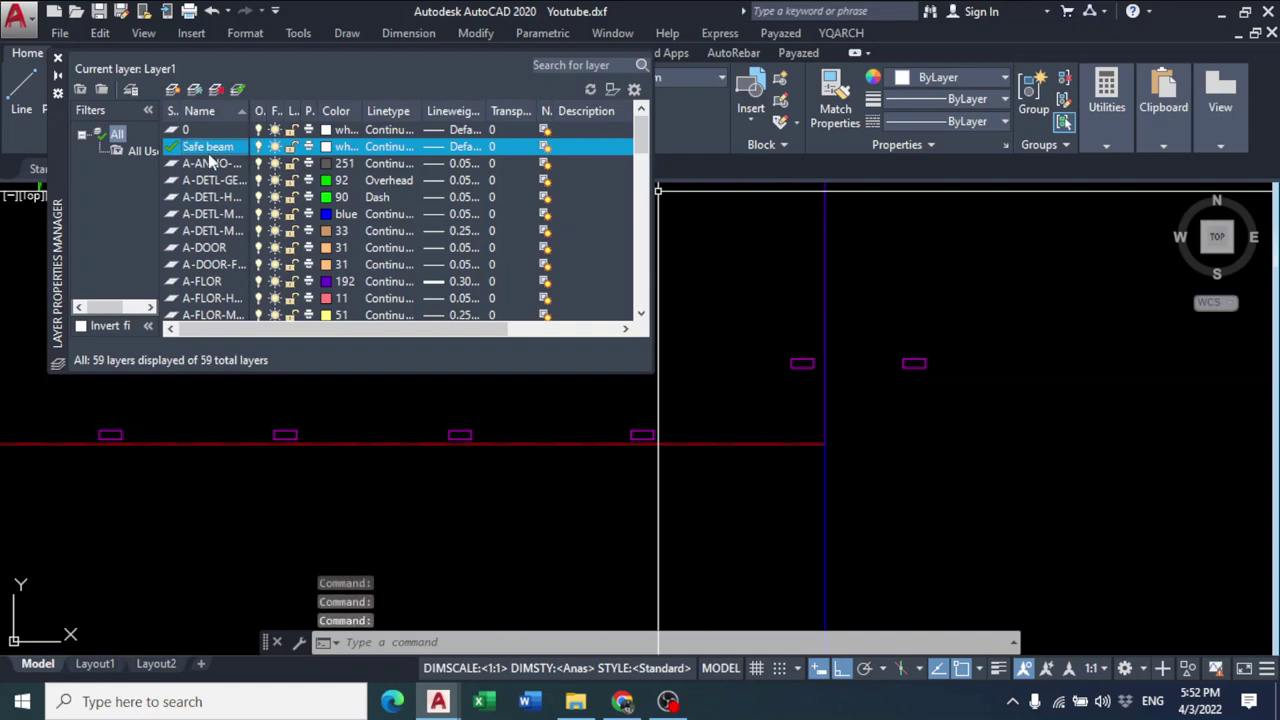
{"action": "left_click", "coordinate": [328, 147]}
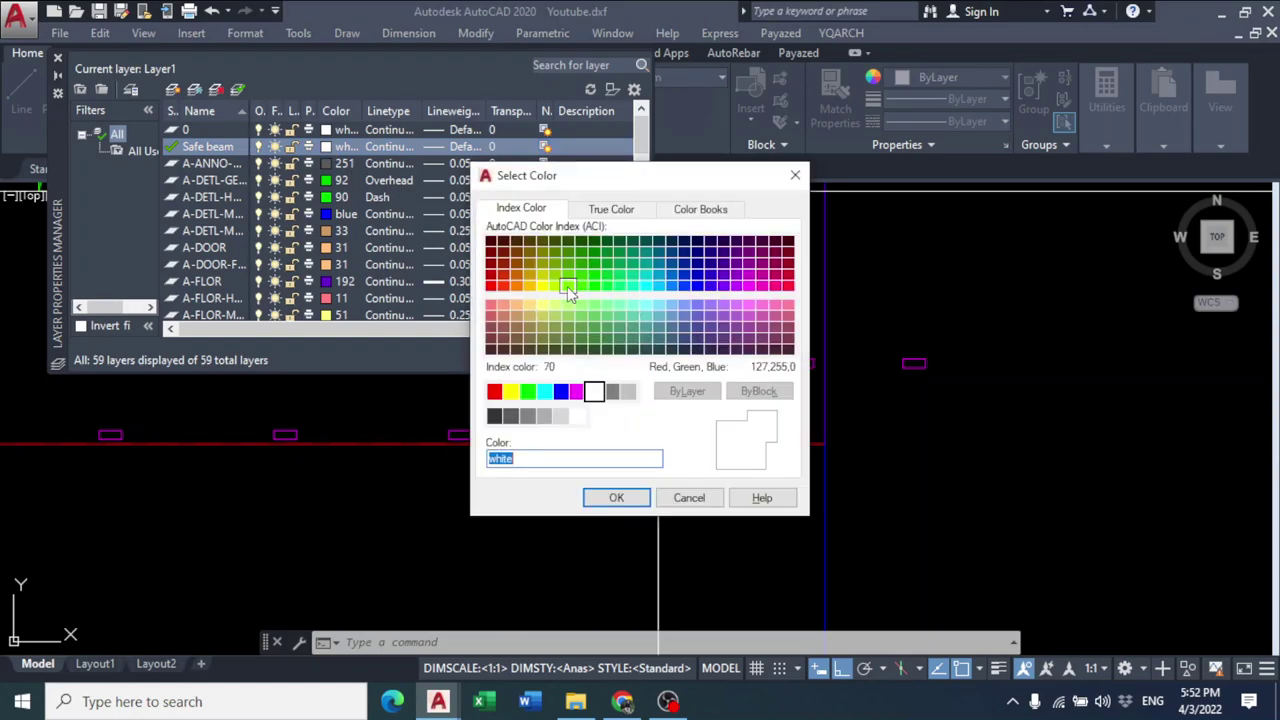
{"action": "left_click", "coordinate": [616, 497]}
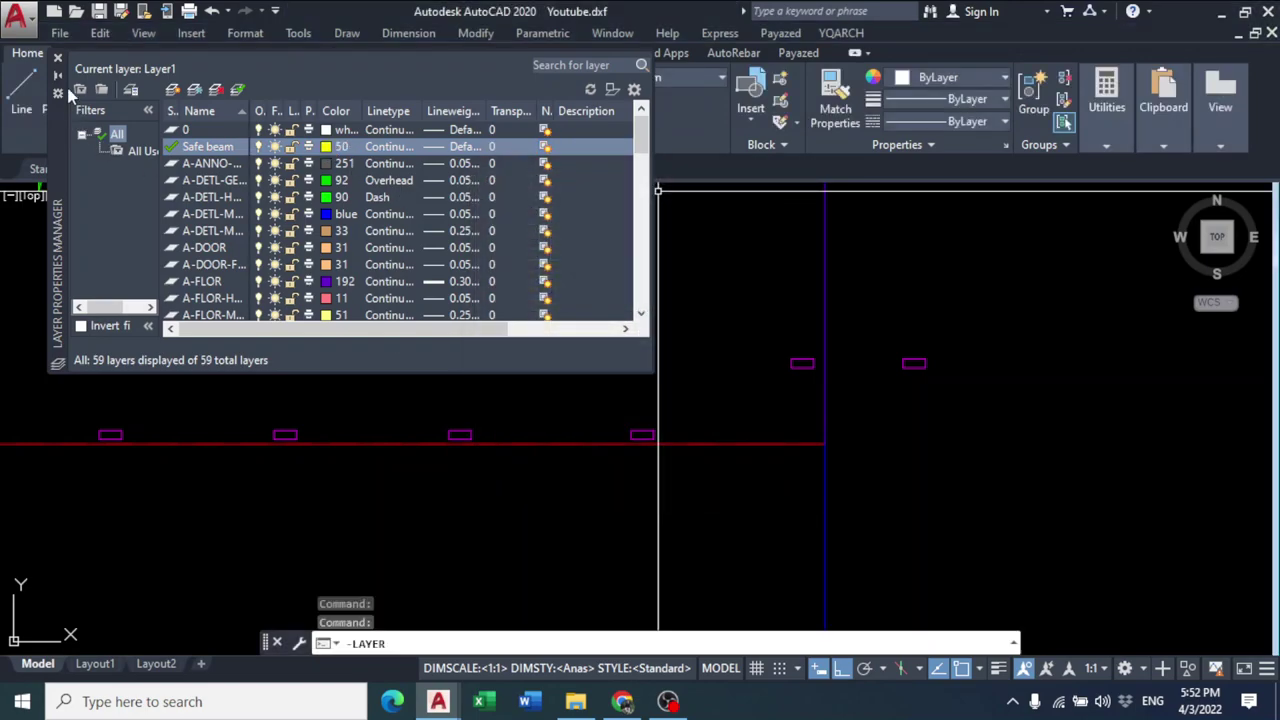
{"action": "left_click", "coordinate": [57, 57]}
- Draw a beam line from the lower slab edge's junction with the vertical wall line to the edge point below the nearest column
{"action": "scroll", "coordinate": [408, 455], "scroll_direction": "down", "scroll_amount": 5}
{"action": "scroll", "coordinate": [357, 457], "scroll_direction": "up", "scroll_amount": 4}
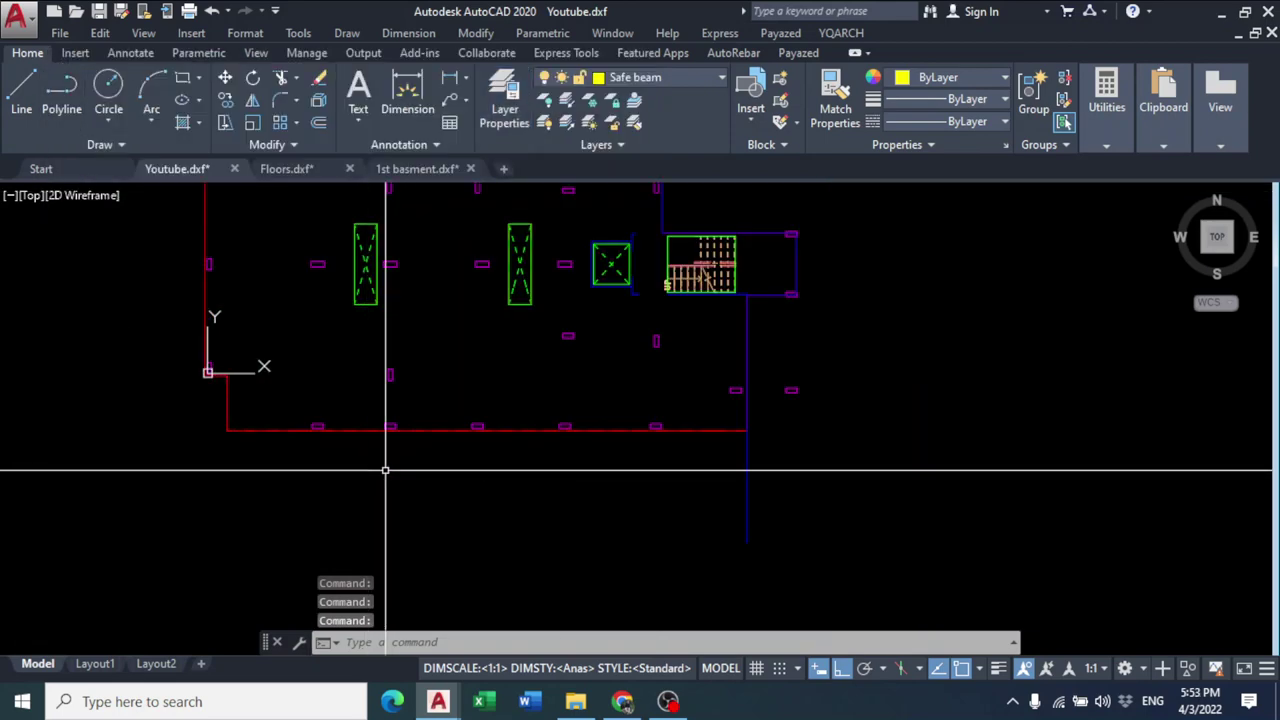
{"action": "scroll", "coordinate": [724, 476], "scroll_direction": "up", "scroll_amount": 3}
{"action": "left_click", "coordinate": [21, 95]}
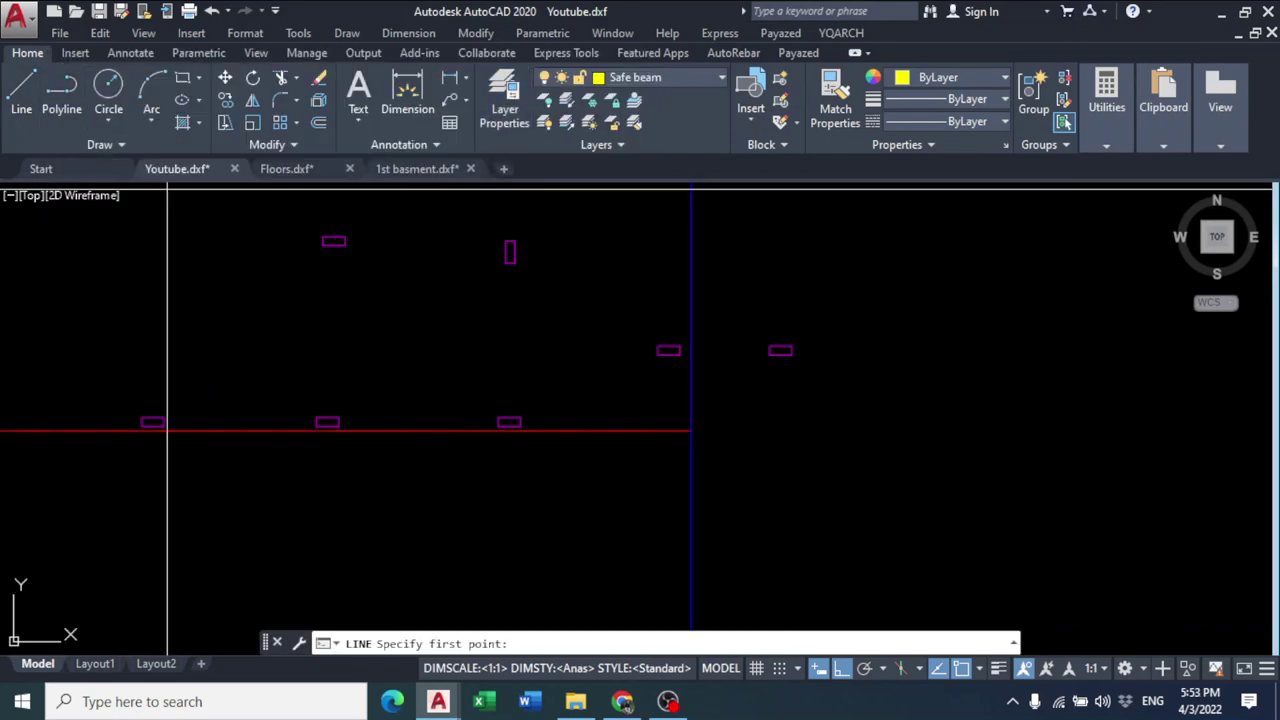
{"action": "scroll", "coordinate": [700, 456], "scroll_direction": "up", "scroll_amount": 3}
{"action": "left_click", "coordinate": [654, 374]}
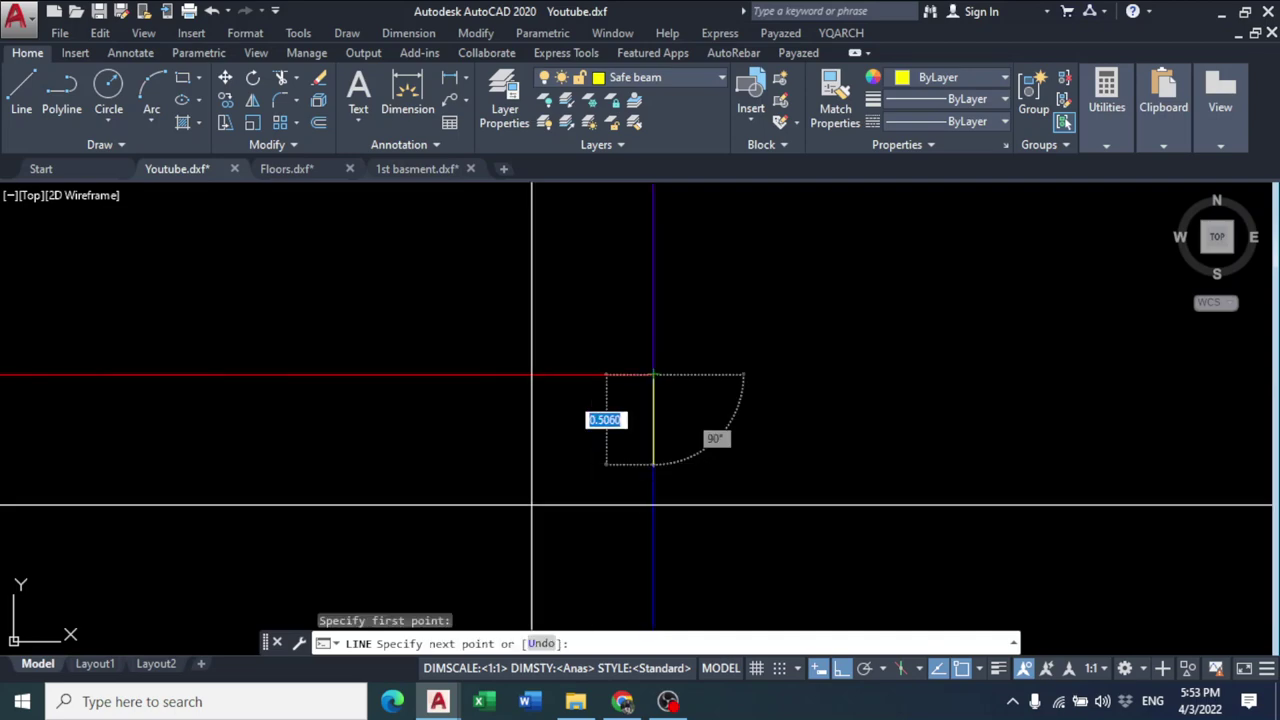
{"action": "scroll", "coordinate": [537, 503], "scroll_direction": "down", "scroll_amount": 2}
{"action": "mouse_move", "coordinate": [329, 528]}
{"action": "middle_mouse_down"}
{"action": "mouse_move", "coordinate": [925, 462]}
{"action": "mouse_move", "coordinate": [870, 460]}
{"action": "middle_mouse_up"}
{"action": "scroll", "coordinate": [760, 380], "scroll_direction": "up", "scroll_amount": 5}
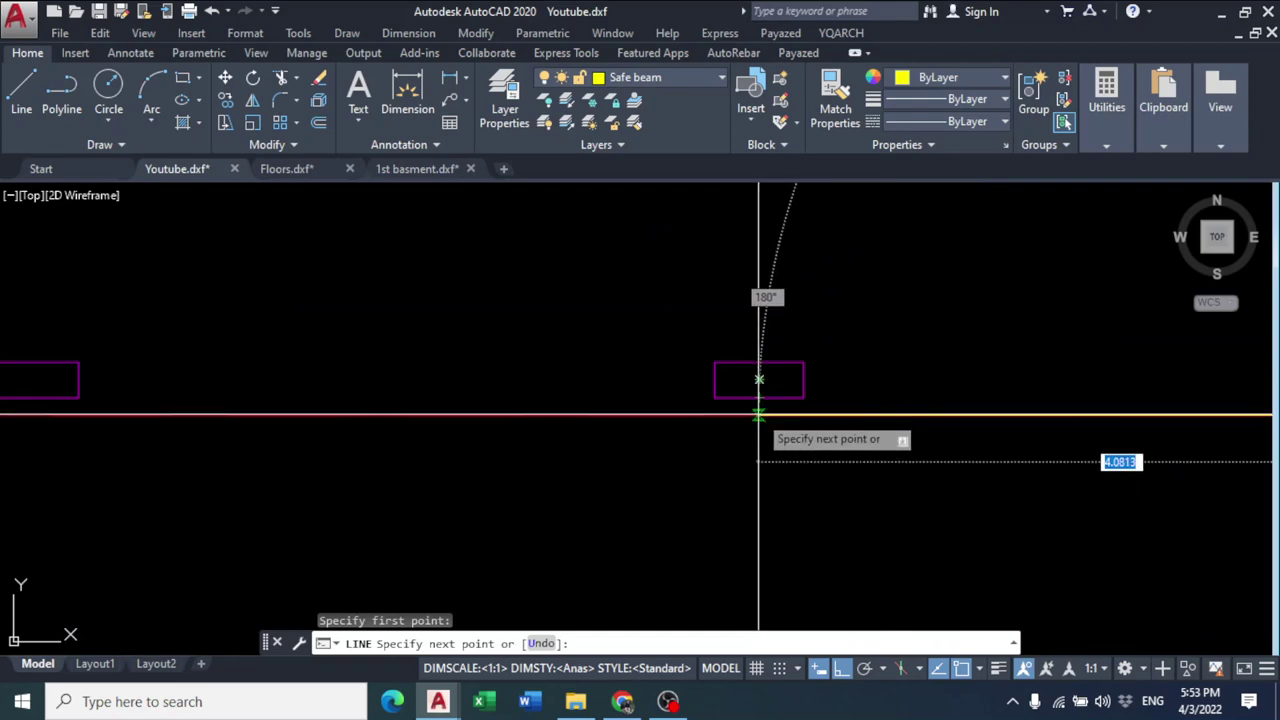
{"action": "left_click", "coordinate": [759, 413]}
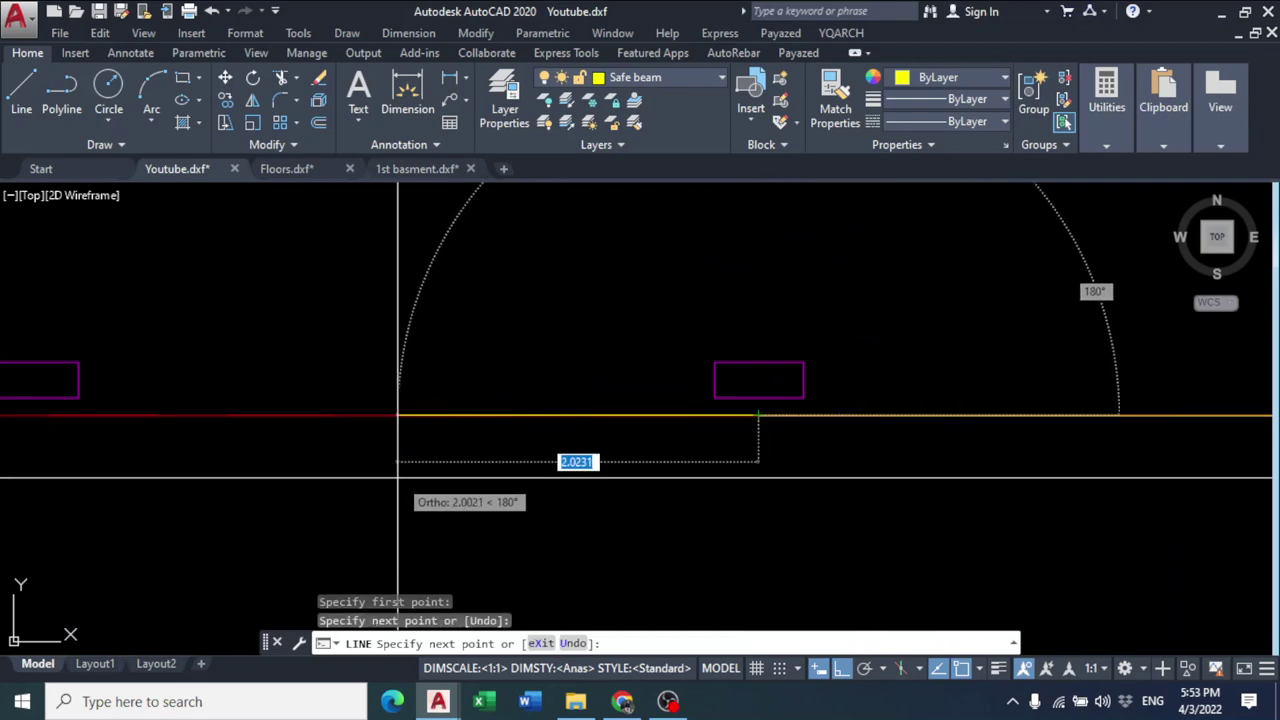
- Continue the beam line along the lower slab edge, placing a point below each column, to the plan's lower-left corner
{"action": "middle_click_drag", "start_coordinate": [760, 380], "coordinate": [727, 325]}
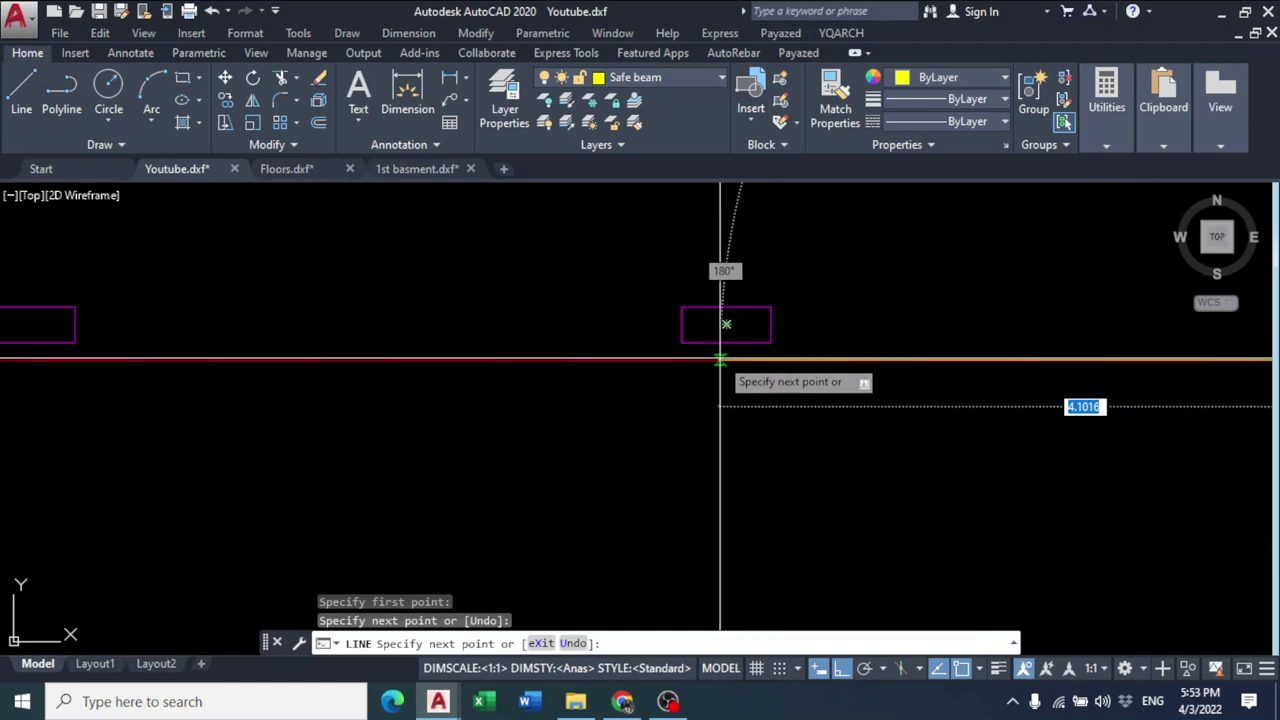
{"action": "left_click", "coordinate": [727, 360]}
{"action": "middle_click_drag", "start_coordinate": [525, 380], "coordinate": [1080, 360]}
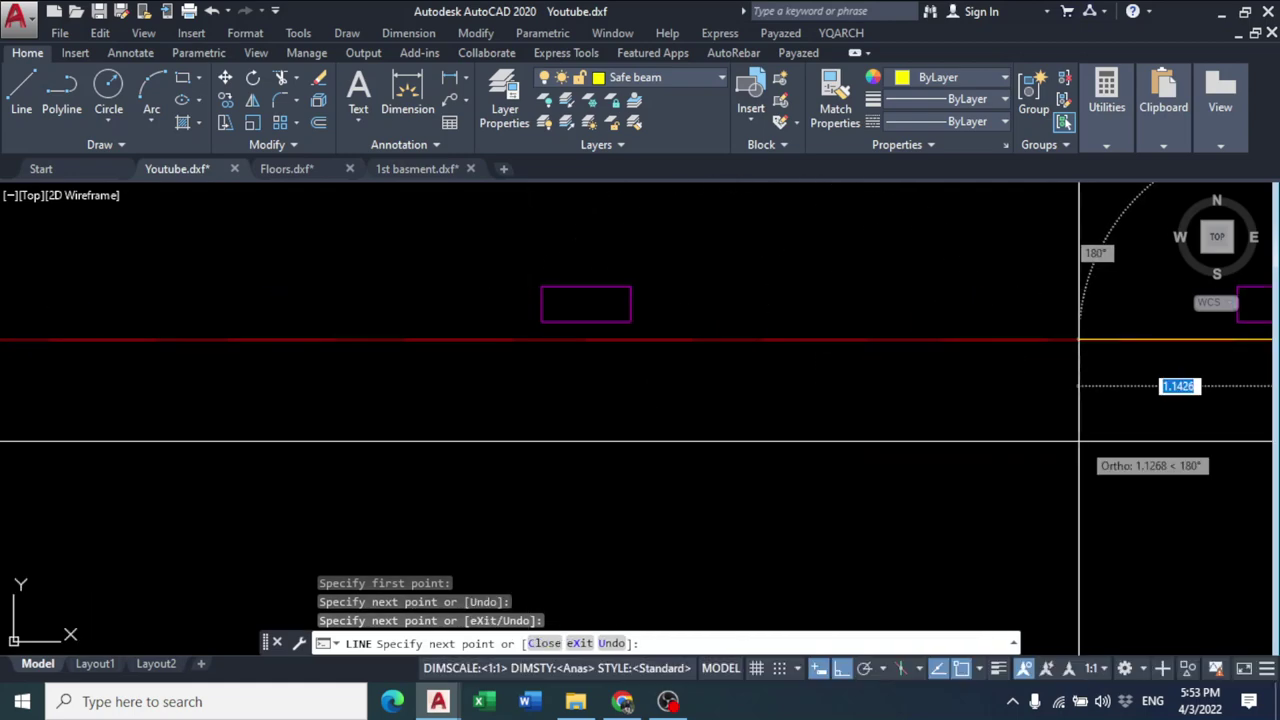
{"action": "left_click", "coordinate": [586, 340]}
{"action": "scroll", "coordinate": [530, 410], "scroll_direction": "down", "scroll_amount": 3}
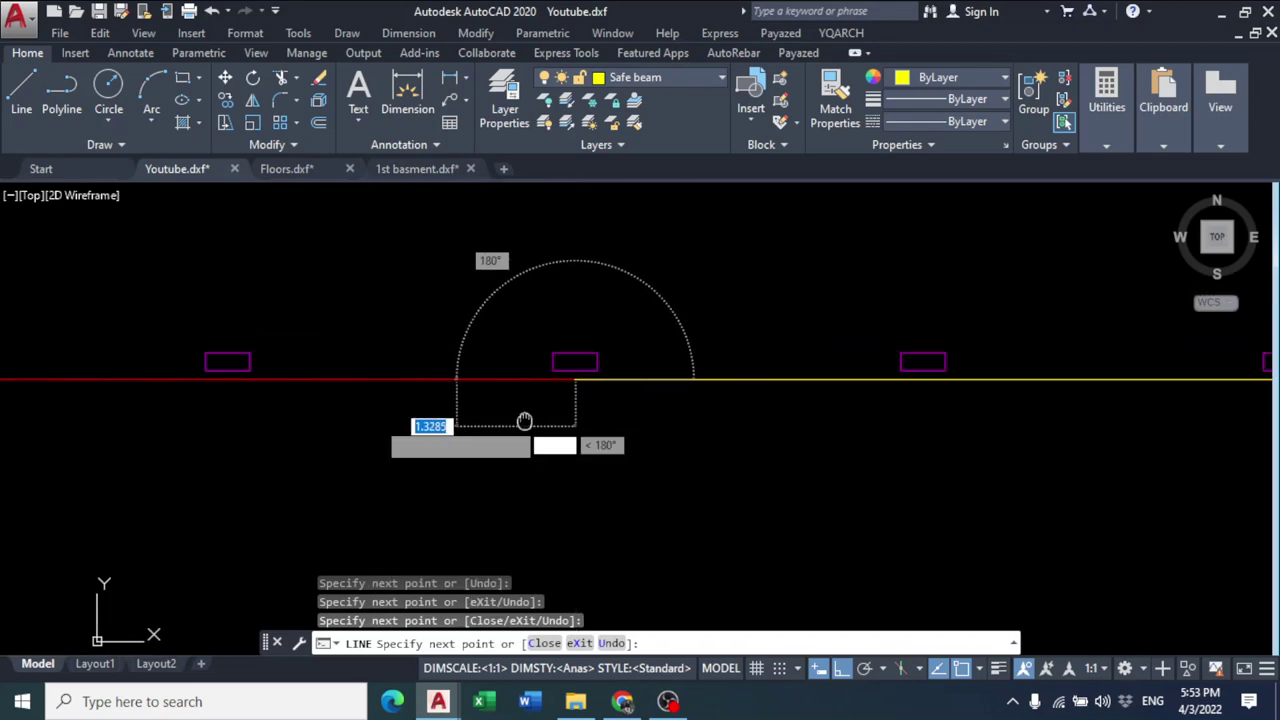
{"action": "scroll", "coordinate": [520, 375], "scroll_direction": "up", "scroll_amount": 3}
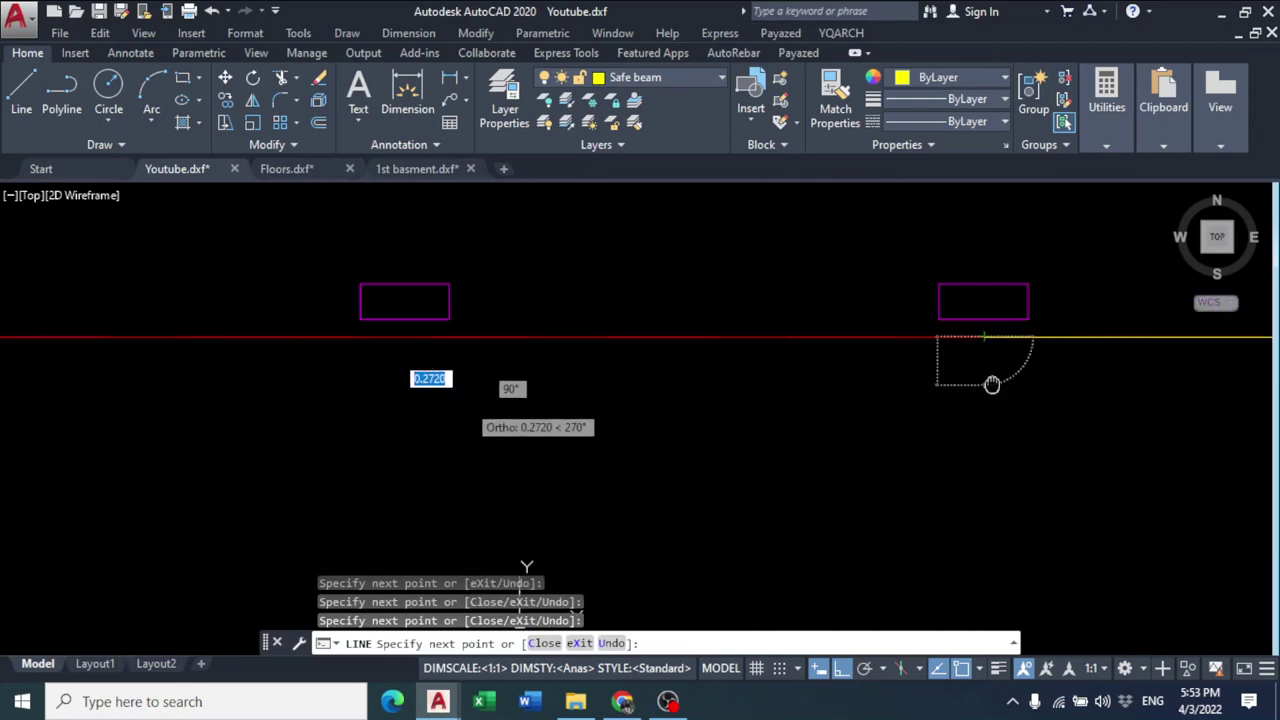
{"action": "middle_click_drag", "start_coordinate": [992, 384], "coordinate": [1032, 381]}
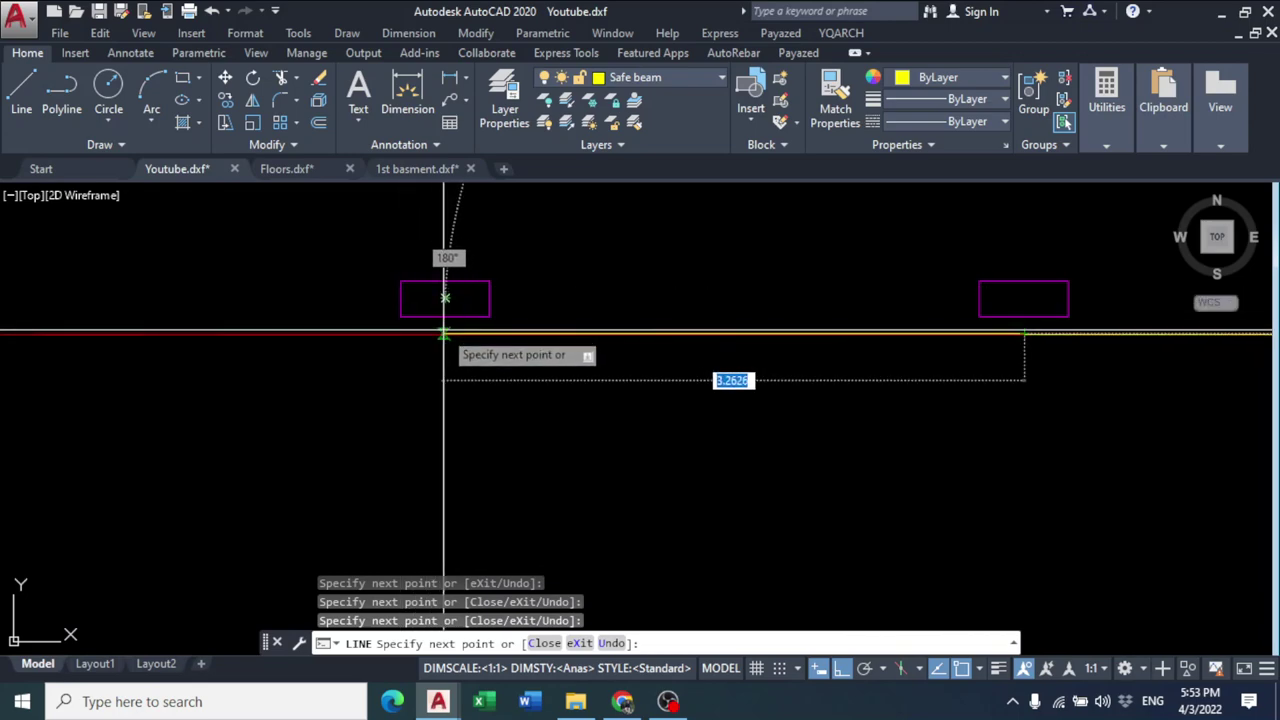
{"action": "scroll", "coordinate": [441, 368], "scroll_direction": "down", "scroll_amount": 5}
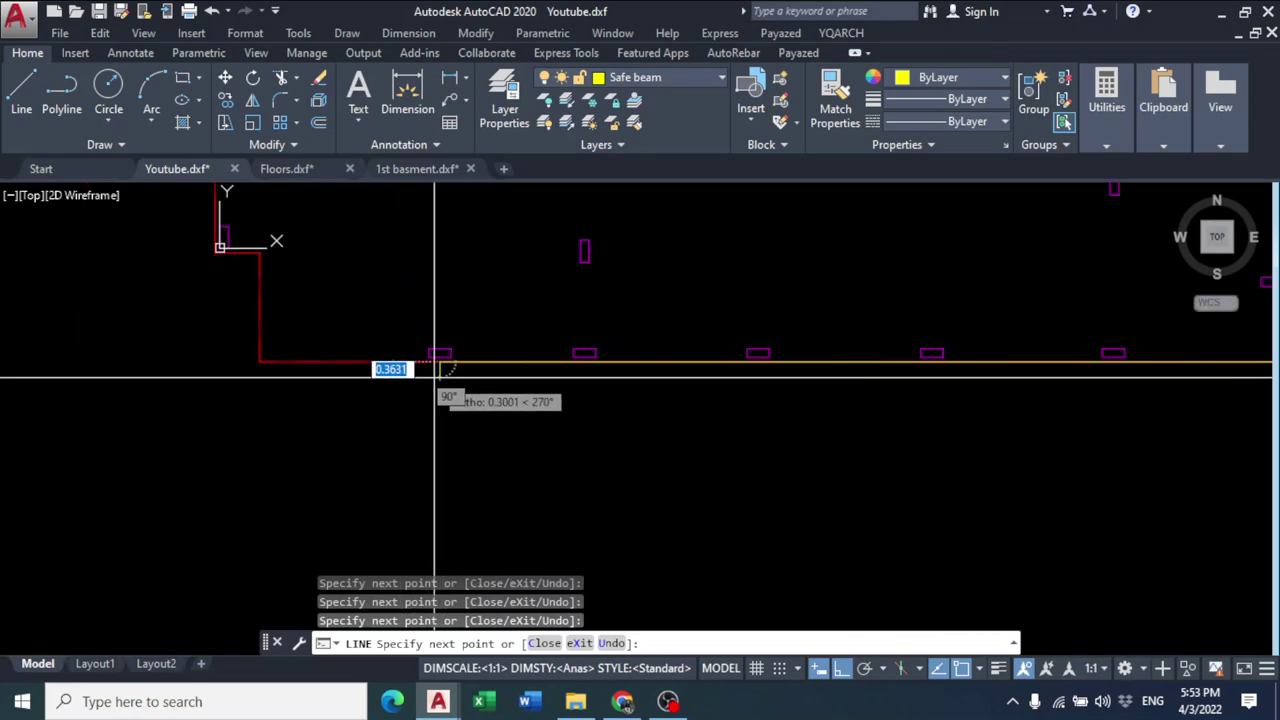
{"action": "left_click", "coordinate": [260, 361]}
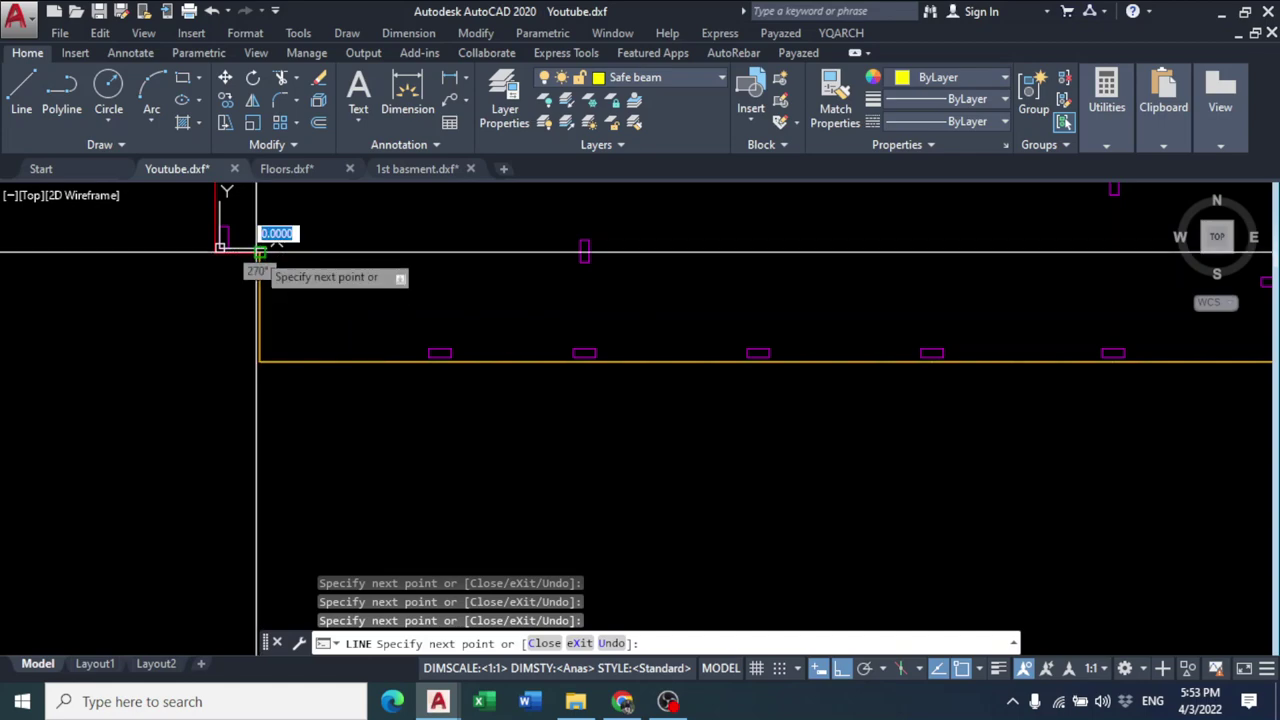
- Continue the beam line around the notch near the origin and up the left slab edge past the columns to its upper end
{"action": "scroll", "coordinate": [259, 254], "scroll_direction": "up", "scroll_amount": 6}
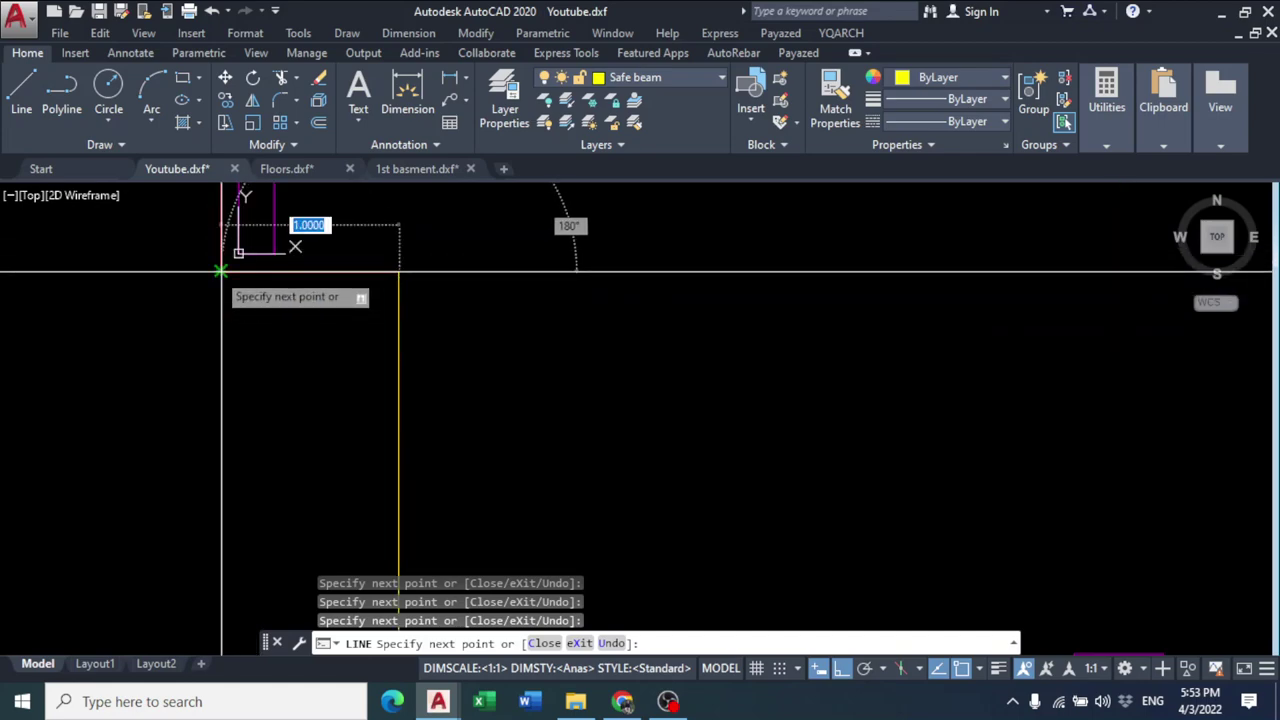
{"action": "scroll", "coordinate": [225, 275], "scroll_direction": "down", "scroll_amount": 5}
{"action": "scroll", "coordinate": [219, 410], "scroll_direction": "up", "scroll_amount": 3}
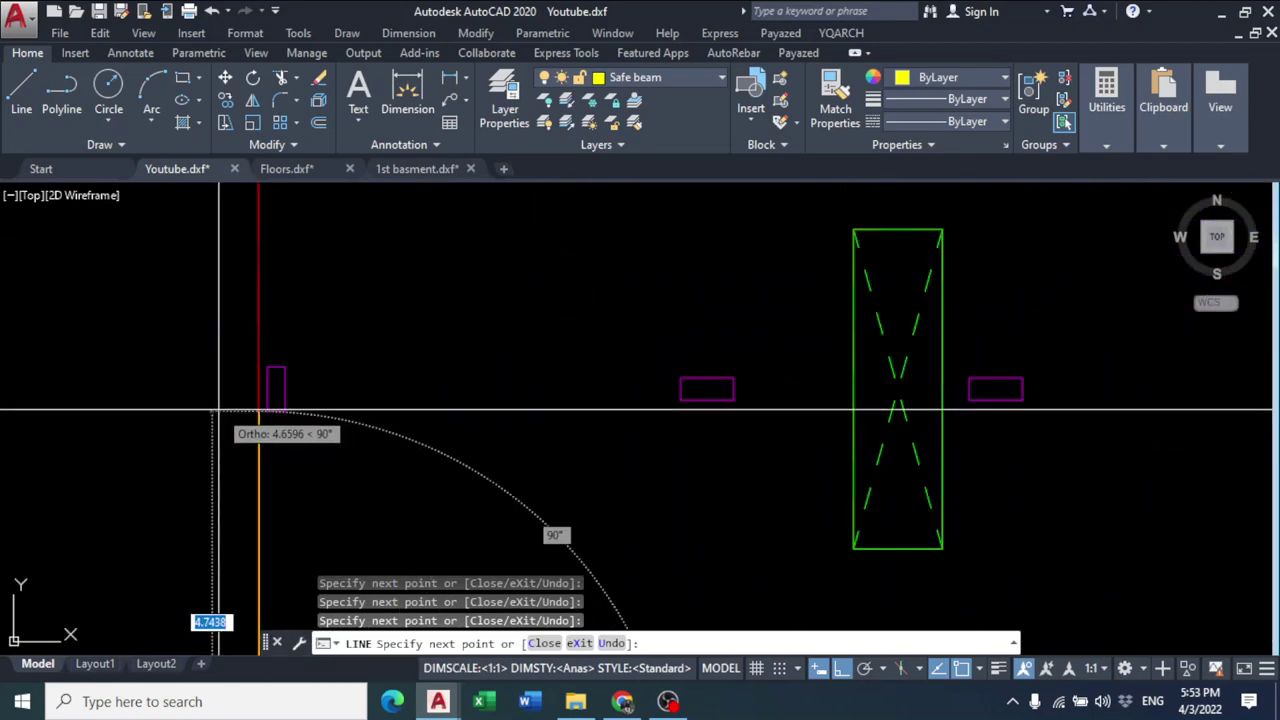
{"action": "scroll", "coordinate": [219, 410], "scroll_direction": "up", "scroll_amount": 3}
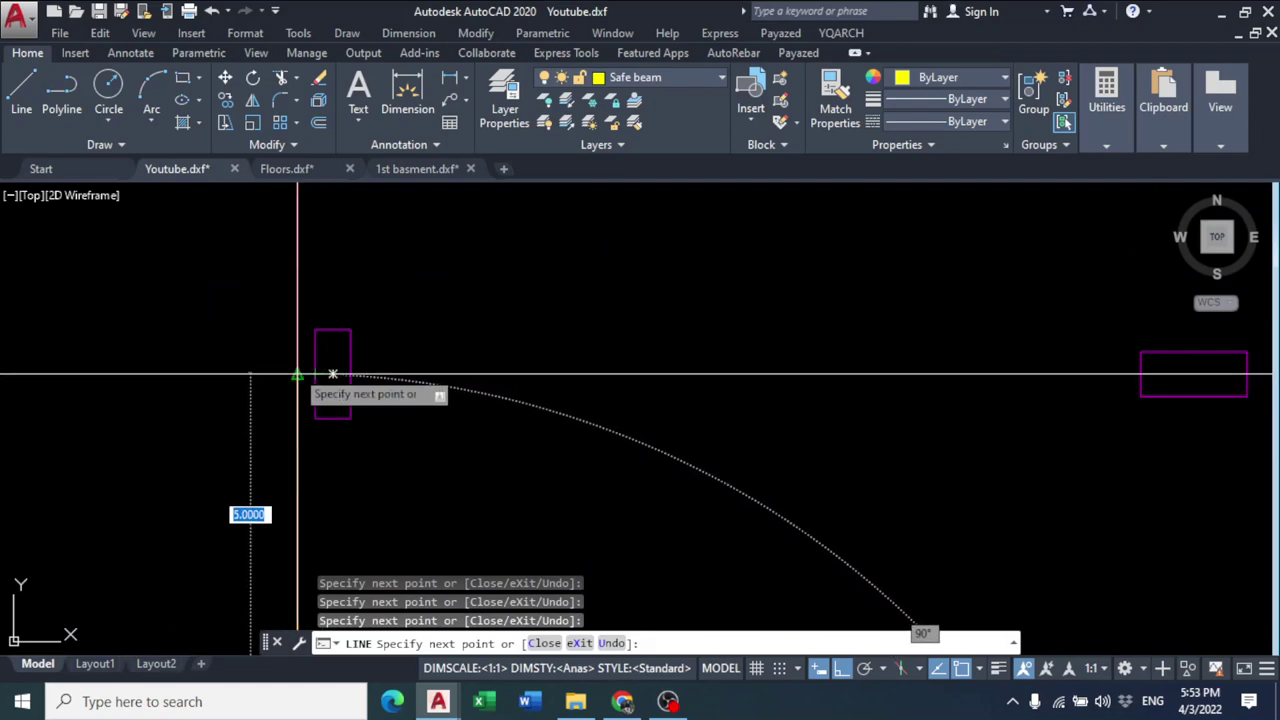
{"action": "scroll", "coordinate": [300, 450], "scroll_direction": "down", "scroll_amount": 4}
{"action": "scroll", "coordinate": [290, 400], "scroll_direction": "up", "scroll_amount": 4}
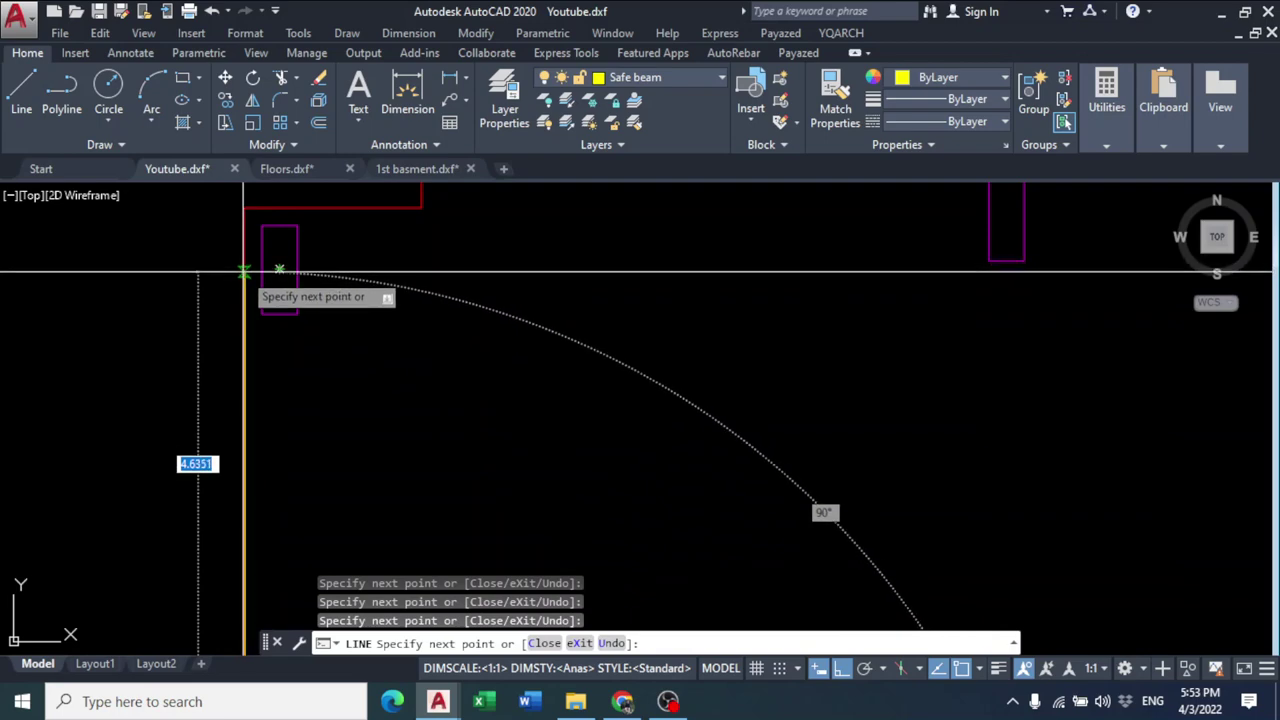
{"action": "middle_click_drag", "start_coordinate": [244, 271], "coordinate": [215, 372]}
{"action": "left_click", "coordinate": [214, 306]}
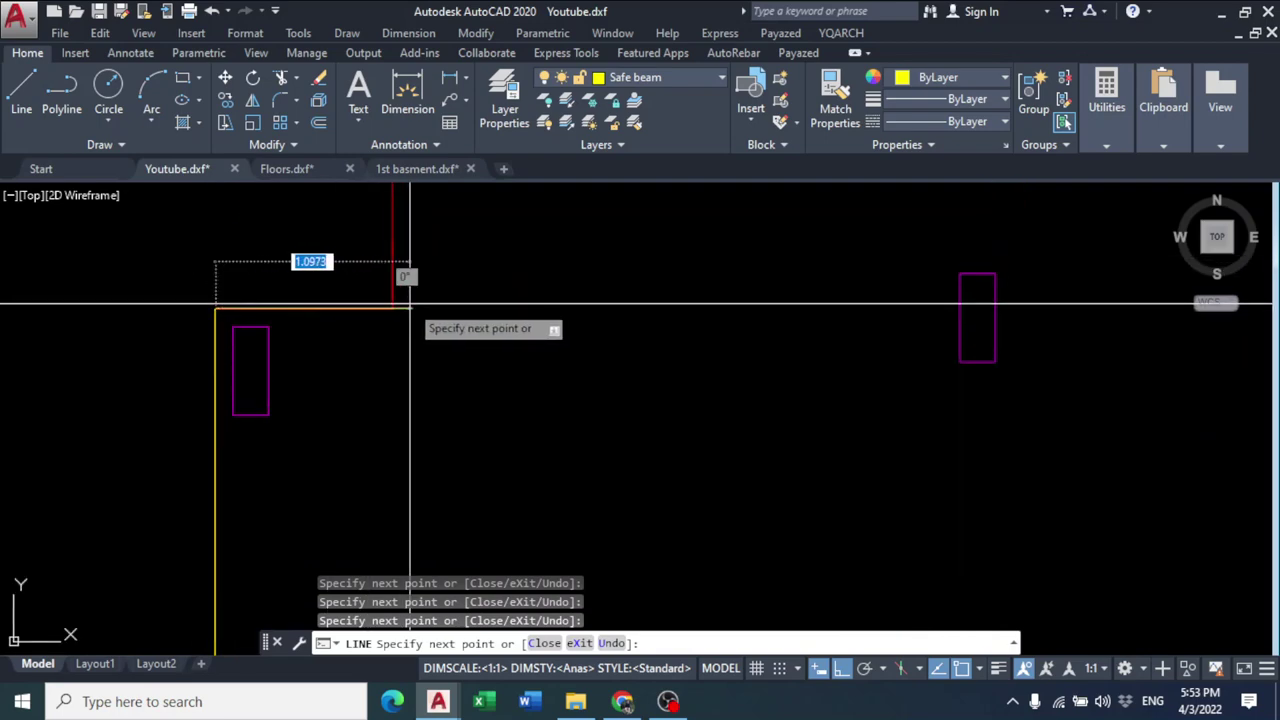
- Carry the beam line around the upper-left notch to the corner where the slab edge meets the wall line and end it
{"action": "left_click", "coordinate": [390, 304]}
{"action": "scroll", "coordinate": [390, 304], "scroll_direction": "down", "scroll_amount": 5}
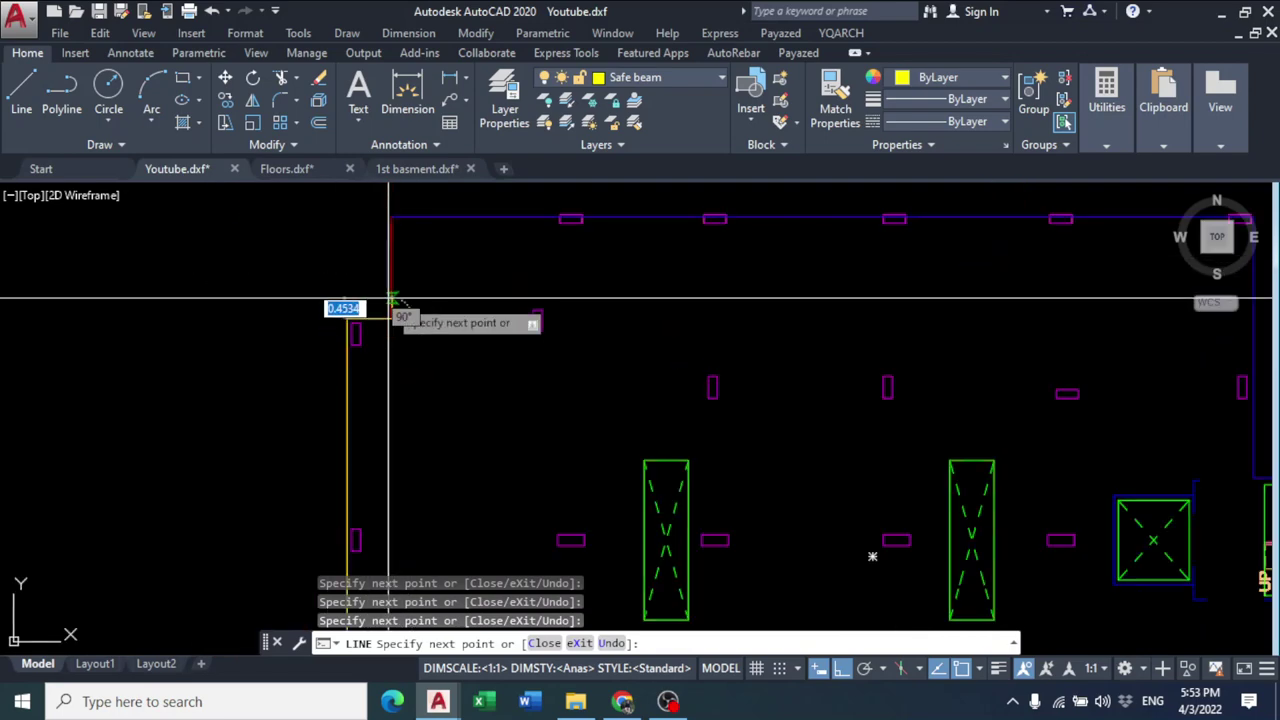
{"action": "middle_click_drag", "start_coordinate": [390, 300], "coordinate": [237, 507]}
{"action": "left_click", "coordinate": [237, 422]}
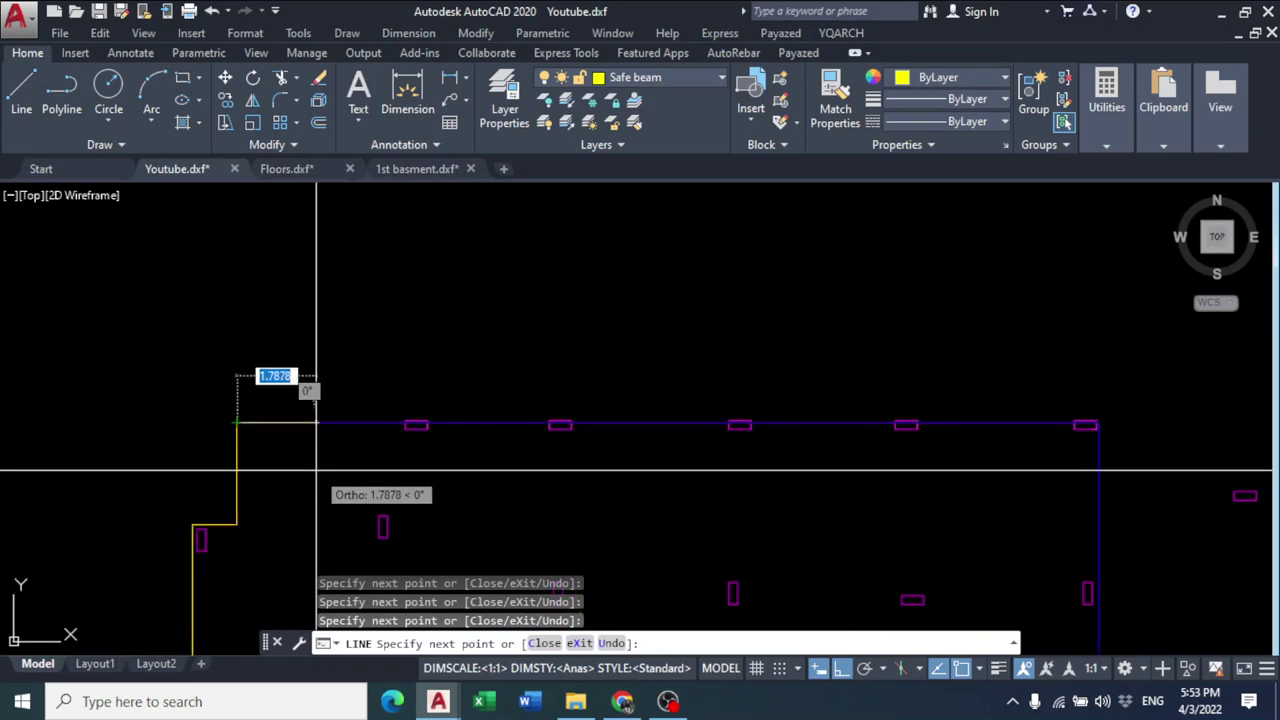
{"action": "key", "text": "Escape"}
{"action": "scroll", "coordinate": [317, 469], "scroll_direction": "down", "scroll_amount": 3}
{"action": "middle_click_drag", "start_coordinate": [286, 463], "coordinate": [270, 150]}
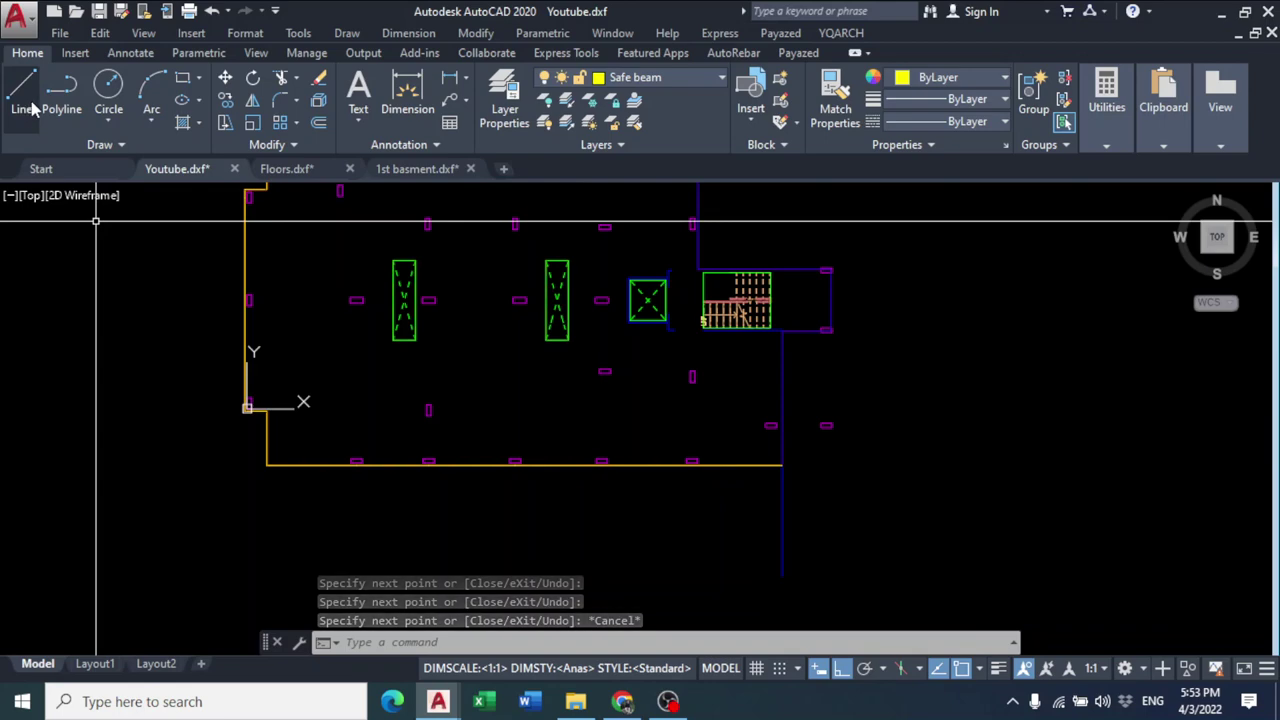
- Switch to 1st basment.dxf and create a layer named safe beam with the colour yellow
{"action": "left_click", "coordinate": [412, 174]}
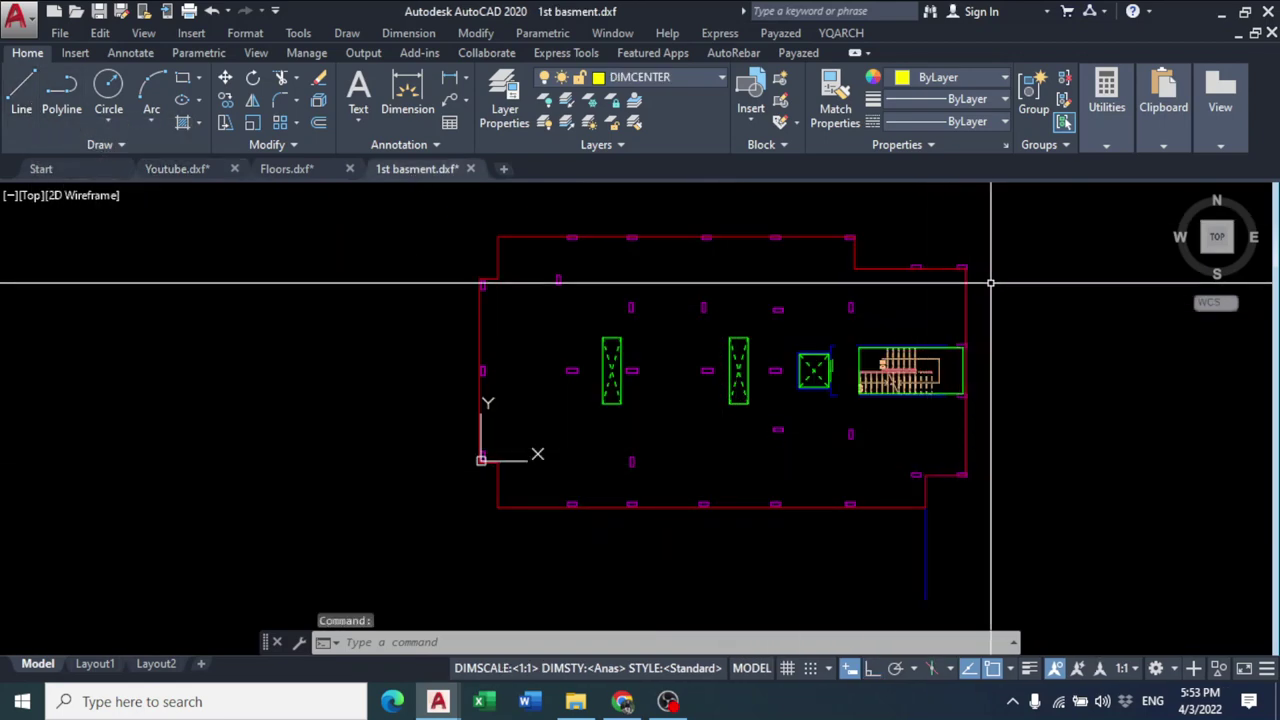
{"action": "scroll", "coordinate": [983, 271], "scroll_direction": "up", "scroll_amount": 8}
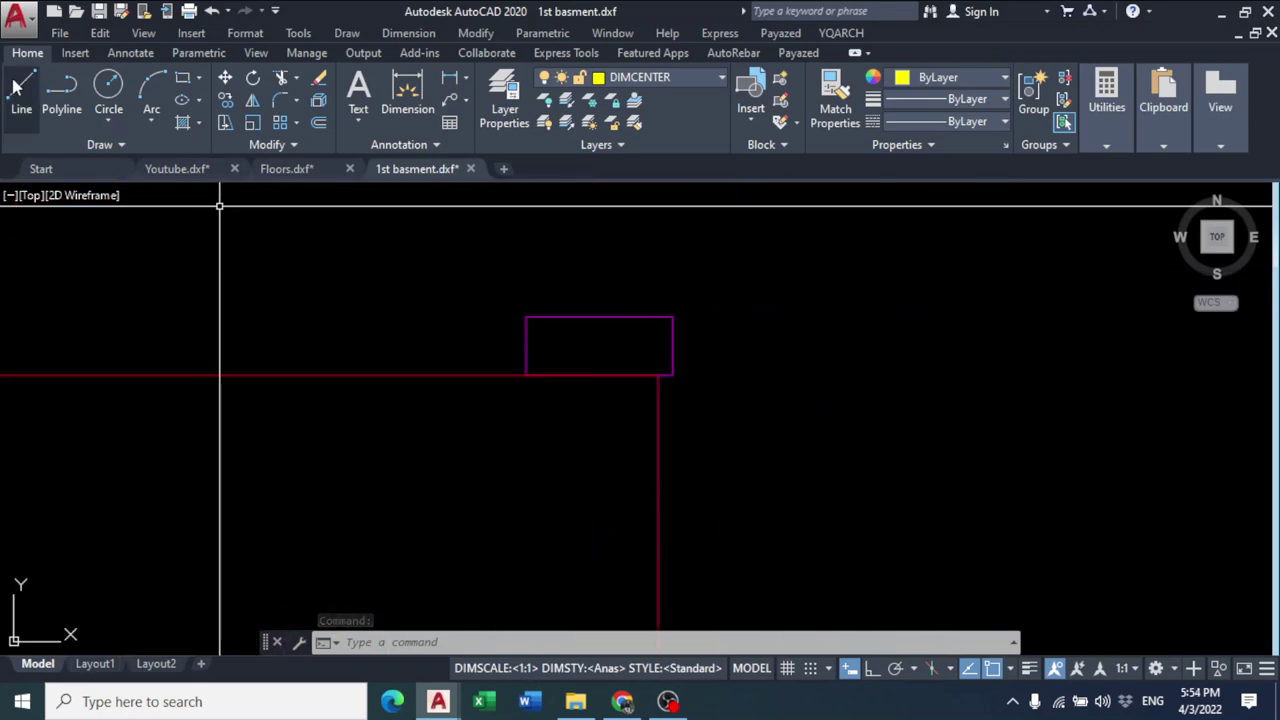
{"action": "left_click", "coordinate": [528, 90]}
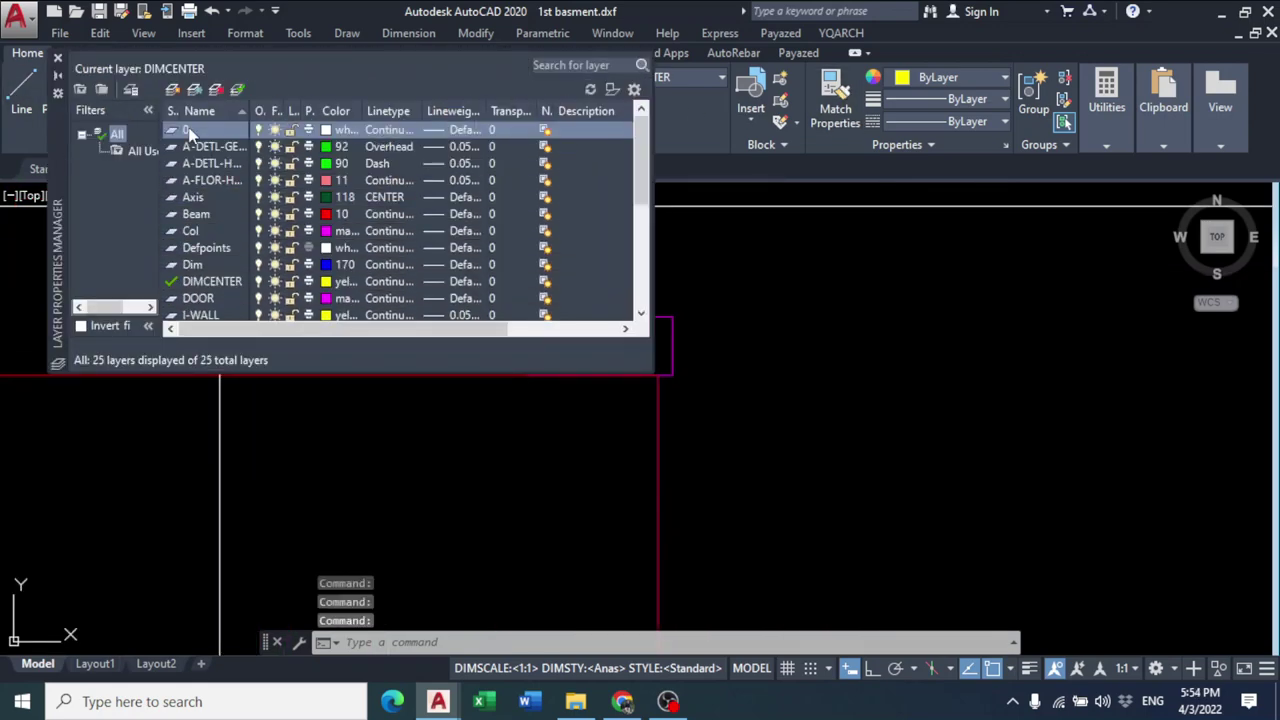
{"action": "left_click", "coordinate": [172, 89]}
{"action": "type", "text": "safe"}
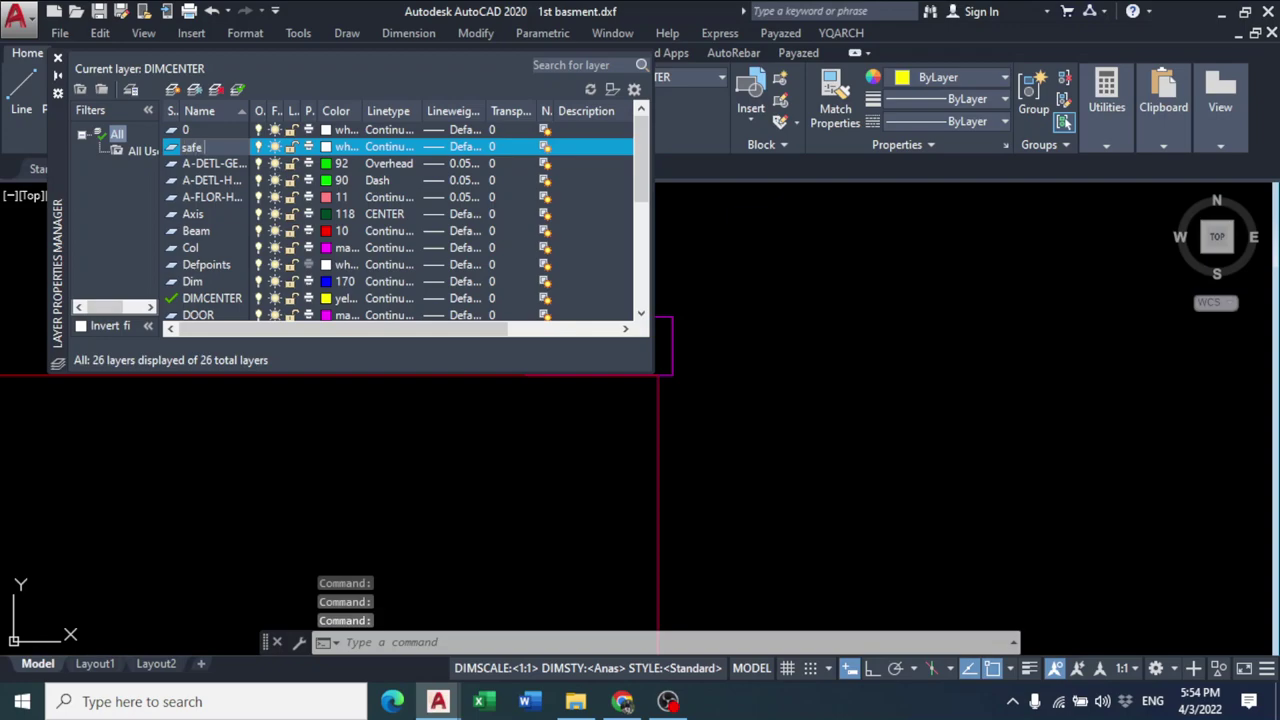
{"action": "left_click", "coordinate": [333, 148]}
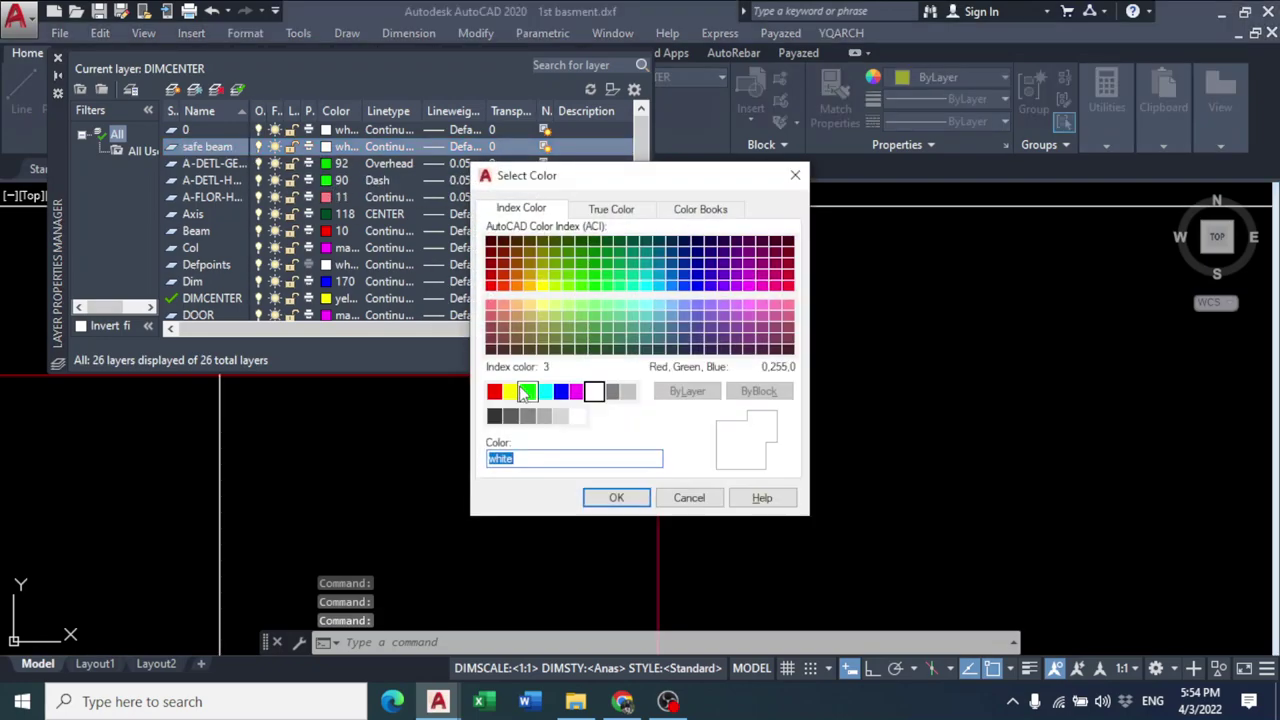
{"action": "left_click", "coordinate": [616, 498]}
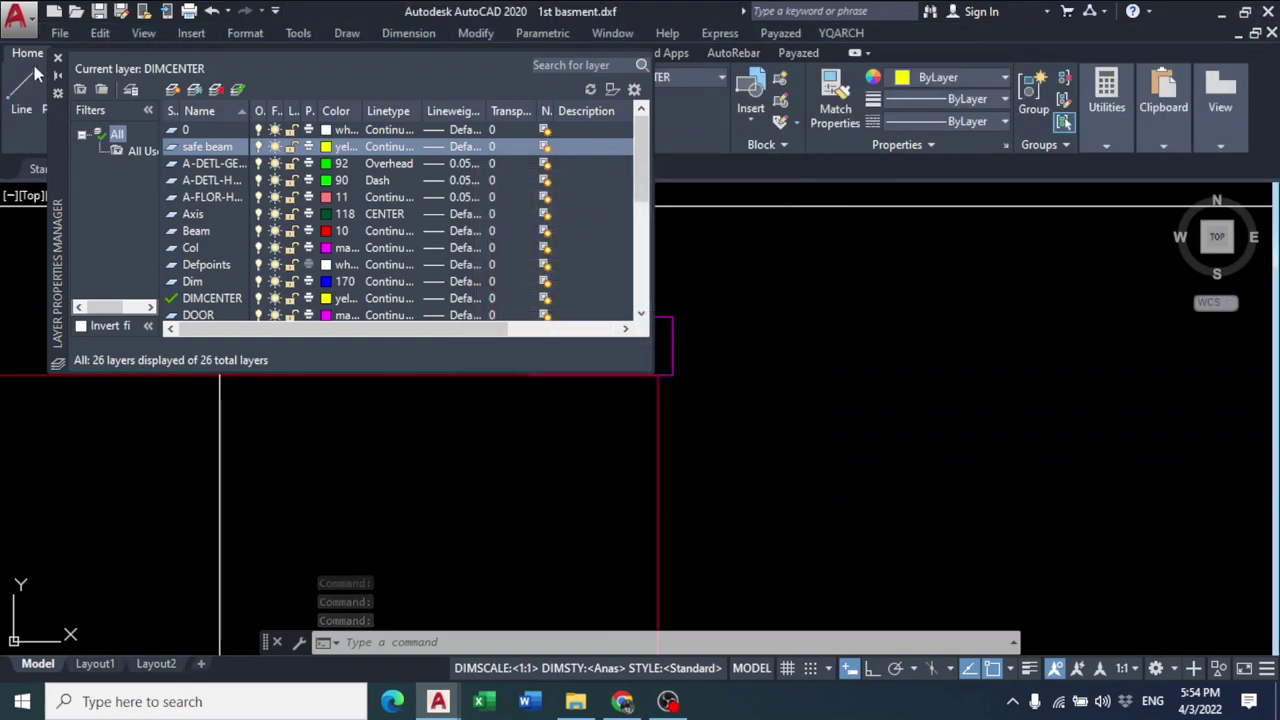
- Close the layer properties manager to return to the drawing
{"action": "double_click", "coordinate": [60, 54]}
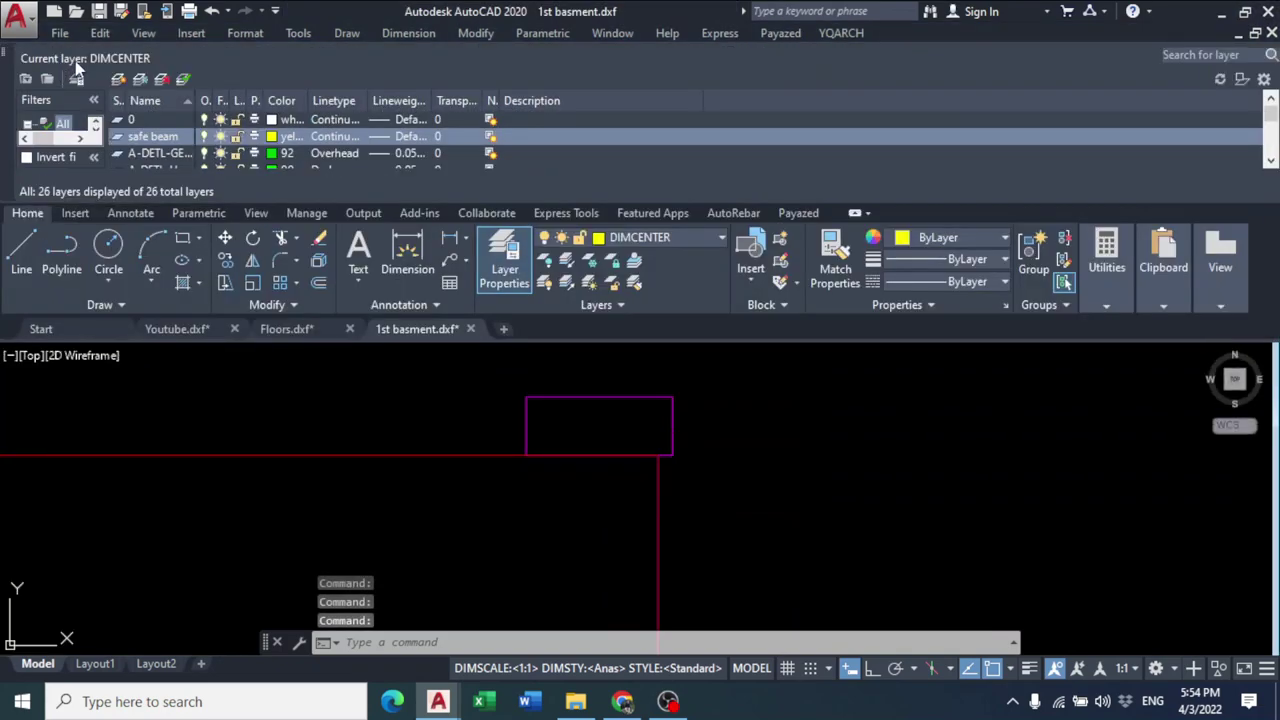
{"action": "left_click", "coordinate": [829, 457]}
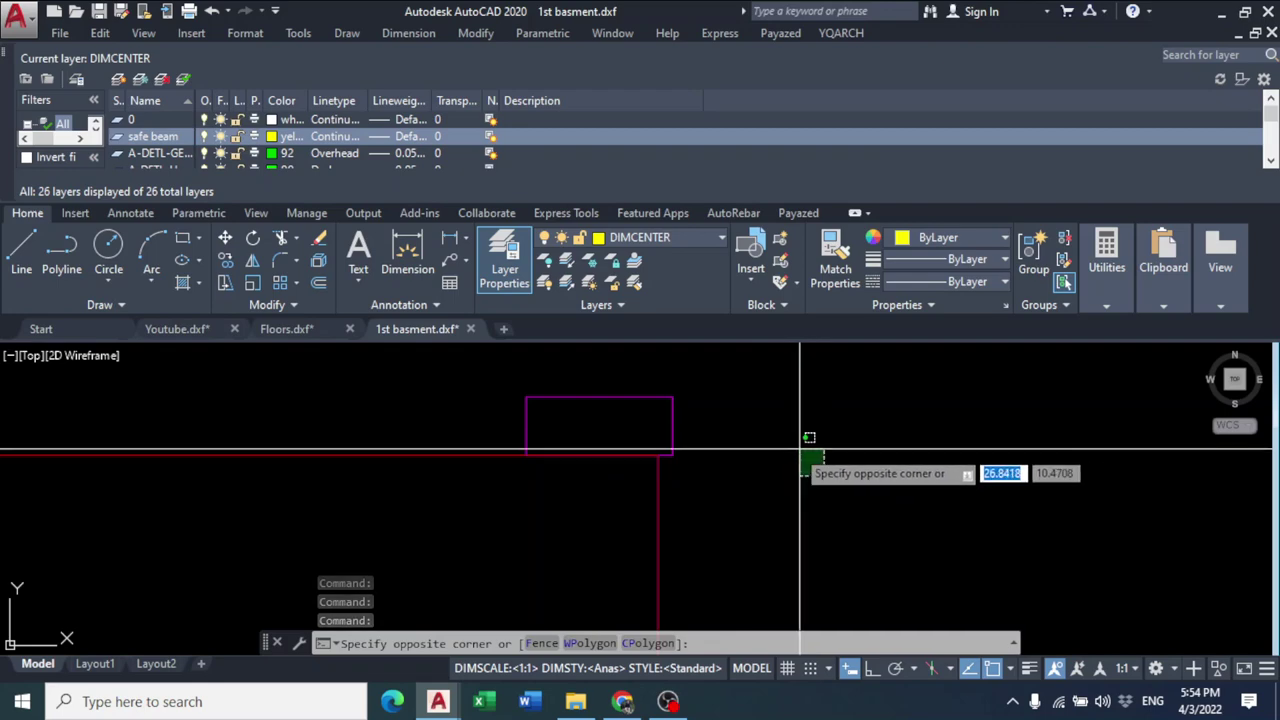
{"action": "key", "text": "Escape"}
{"action": "key", "text": "Escape"}
{"action": "left_click", "coordinate": [21, 250]}
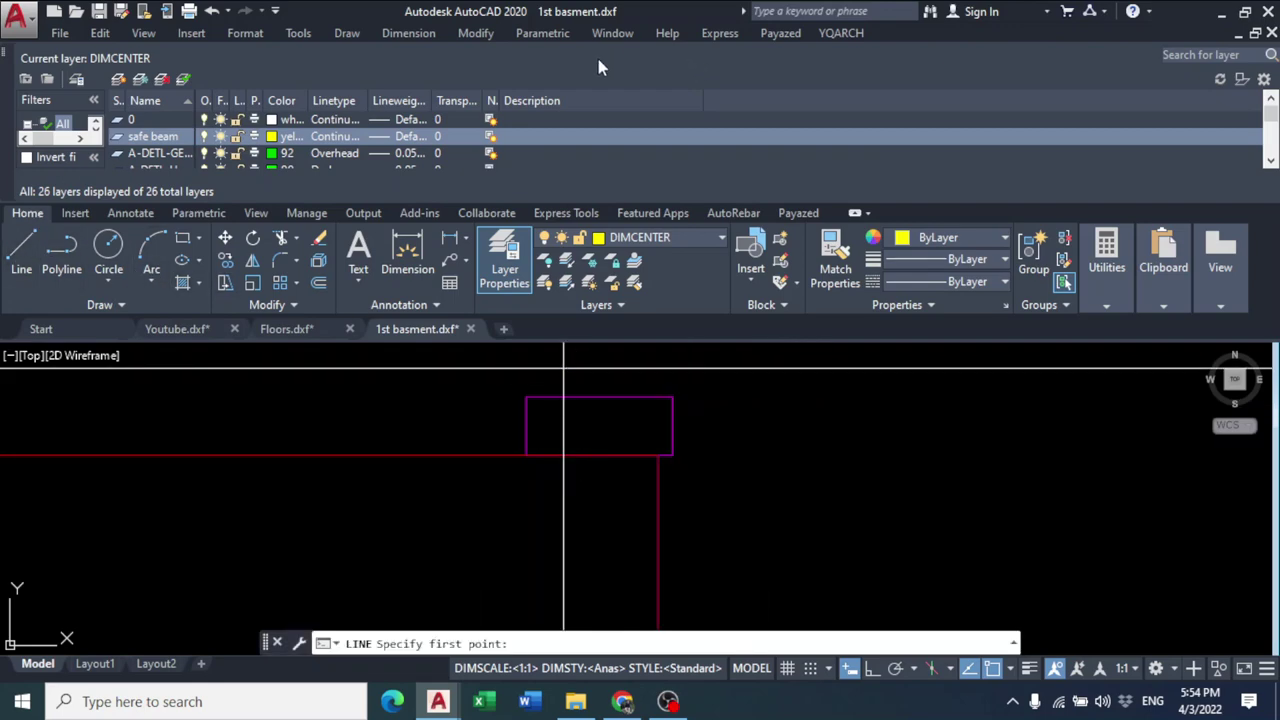
{"action": "left_click", "coordinate": [520, 250]}
{"action": "left_click", "coordinate": [21, 95]}
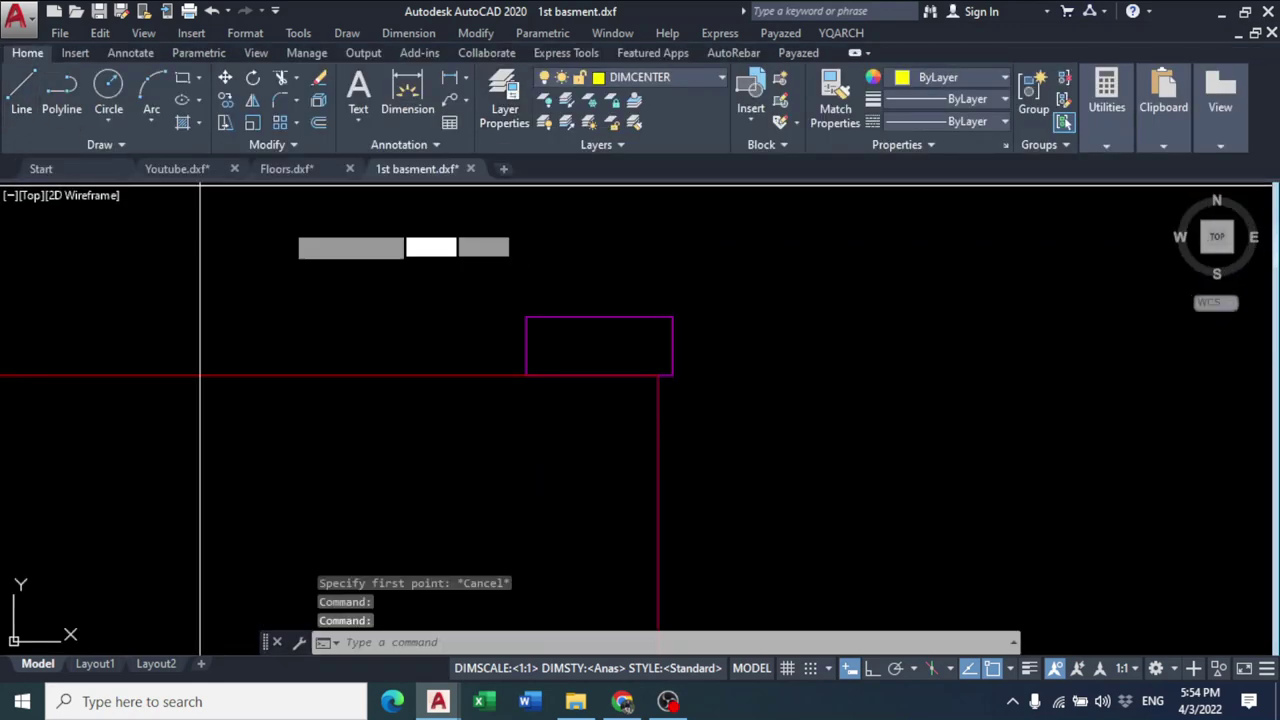
{"action": "left_click", "coordinate": [658, 375]}
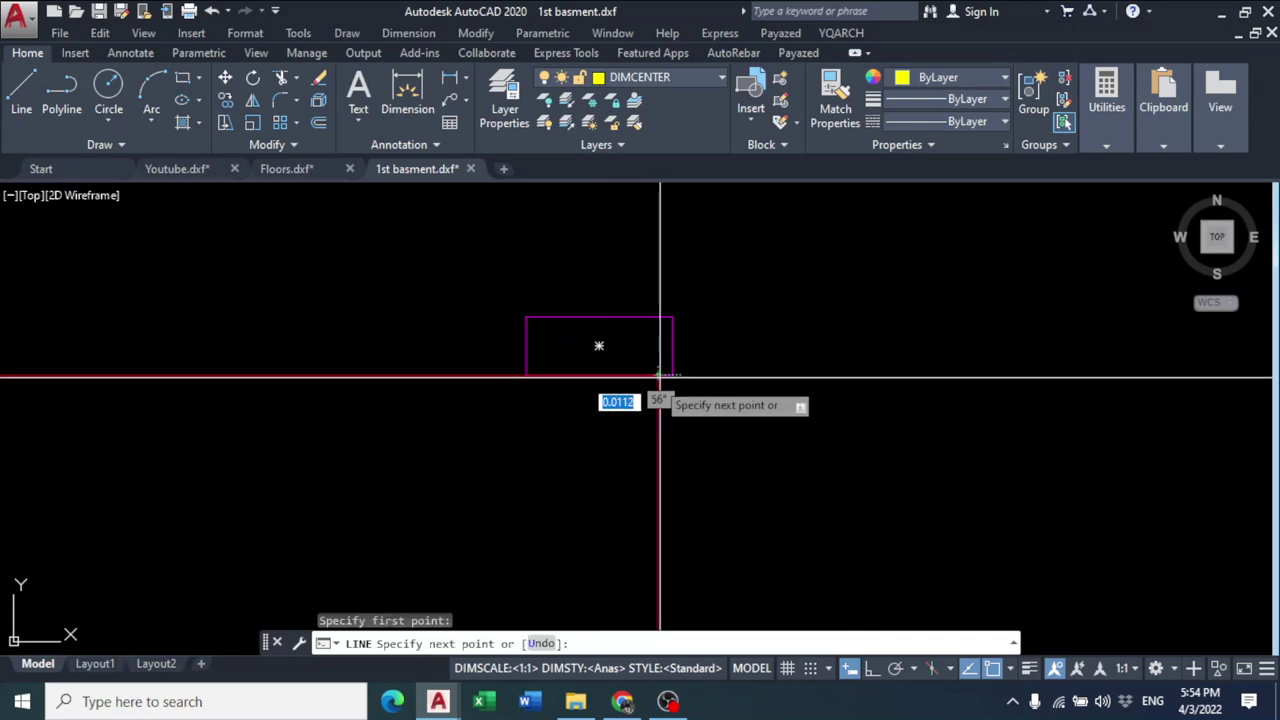
{"action": "scroll", "coordinate": [514, 473], "scroll_direction": "down", "scroll_amount": 5}
{"action": "scroll", "coordinate": [514, 473], "scroll_direction": "up", "scroll_amount": 8}
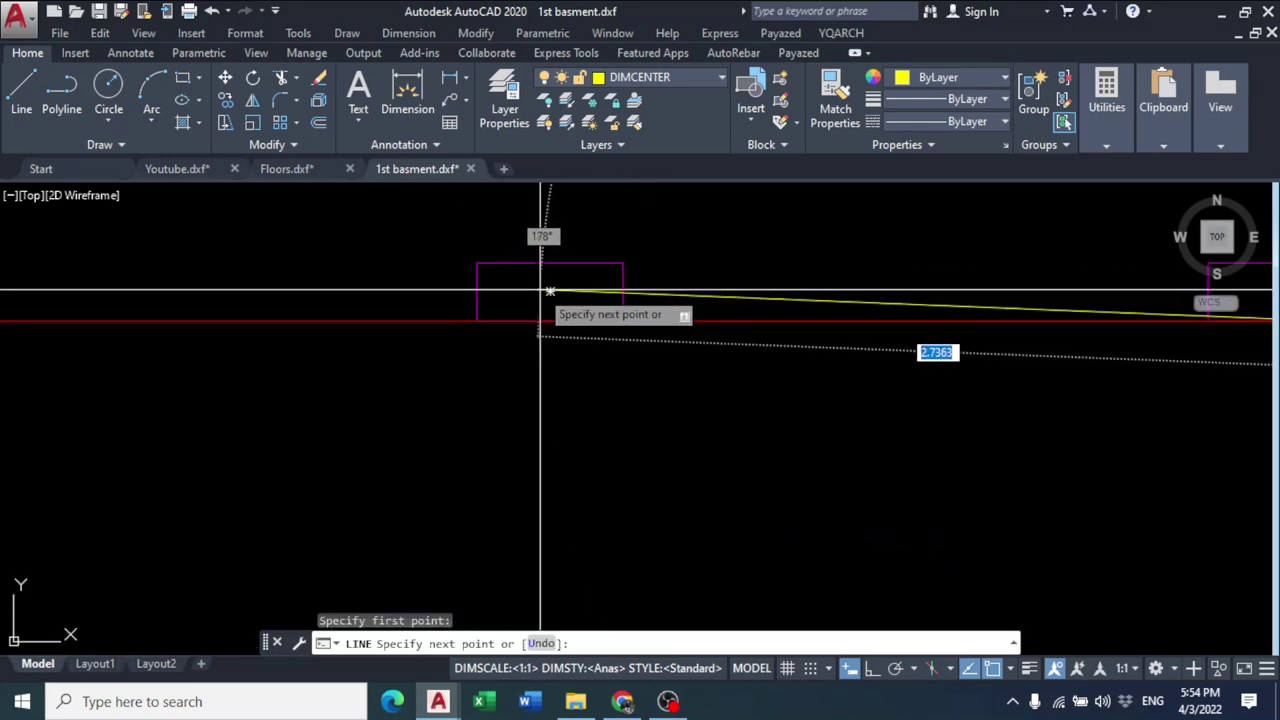
{"action": "key", "text": "Escape"}
{"action": "key", "text": "Escape"}
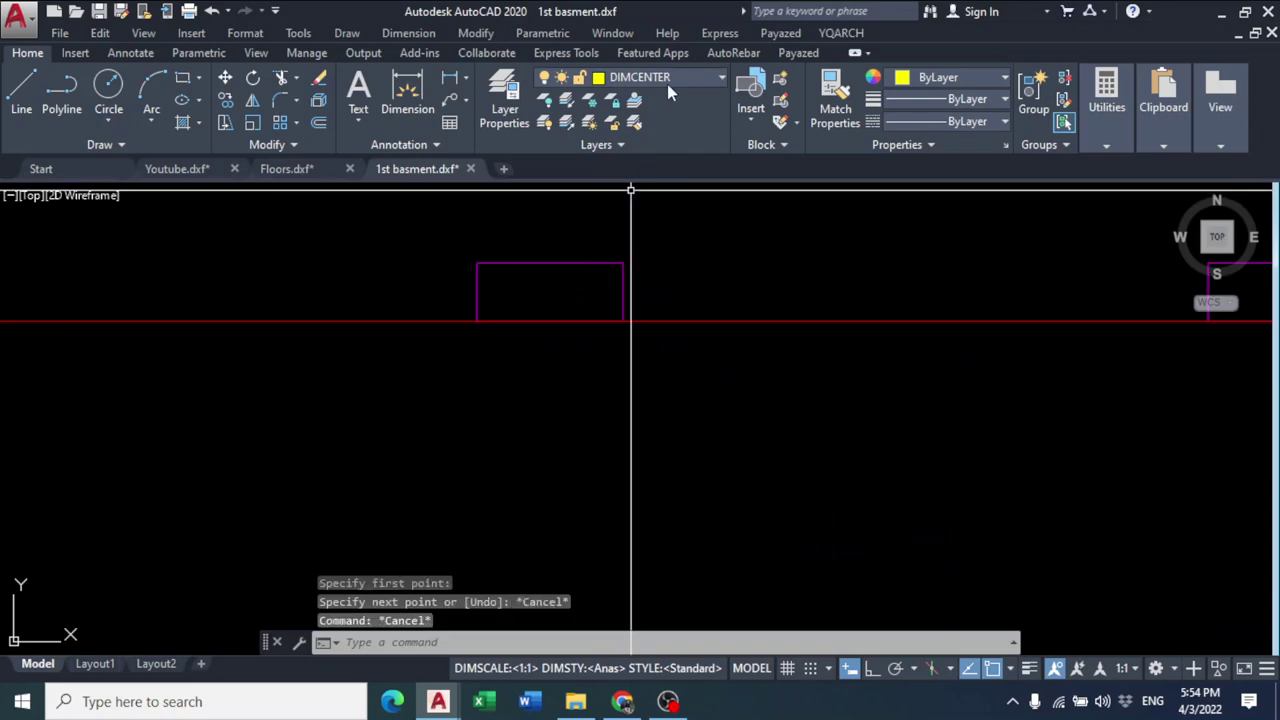
- Make safe beam the current layer
{"action": "left_click", "coordinate": [668, 81]}
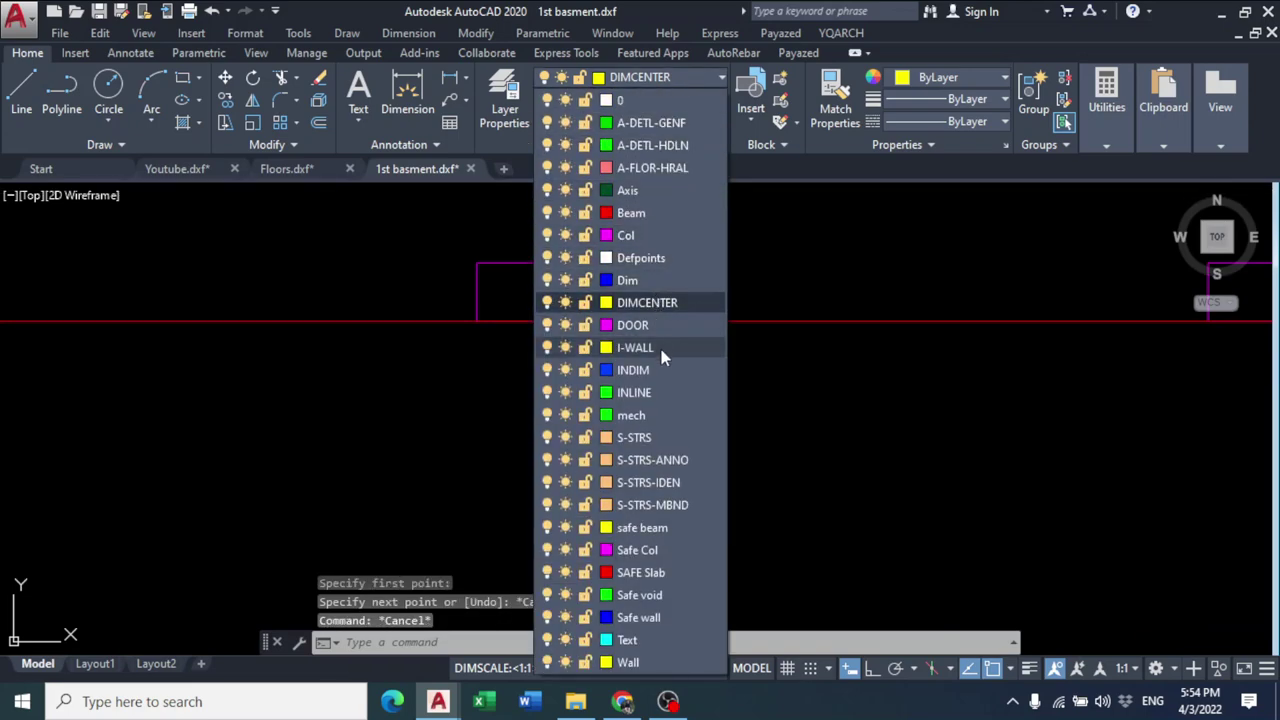
{"action": "left_click", "coordinate": [645, 527]}
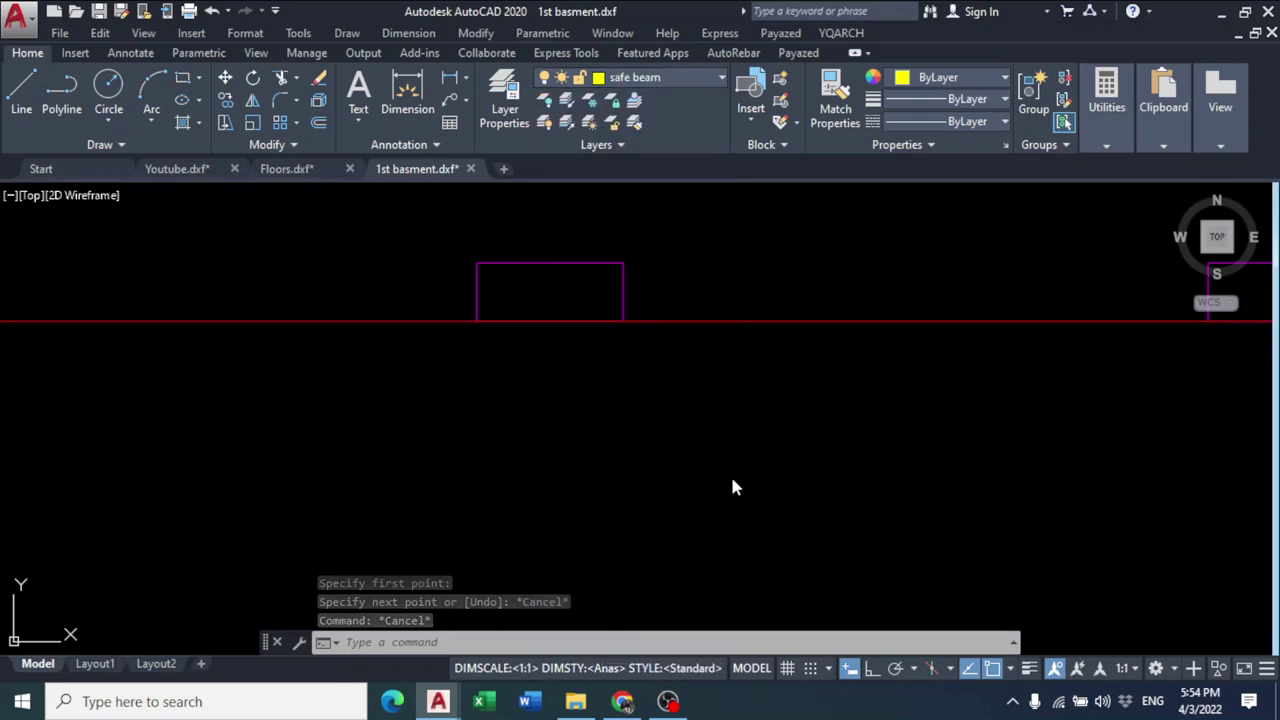
- Start a beam line at the slab's upper-right corner and run it along the edge to the middle of the next column
{"action": "scroll", "coordinate": [711, 466], "scroll_direction": "down", "scroll_amount": 3}
{"action": "left_click", "coordinate": [22, 92]}
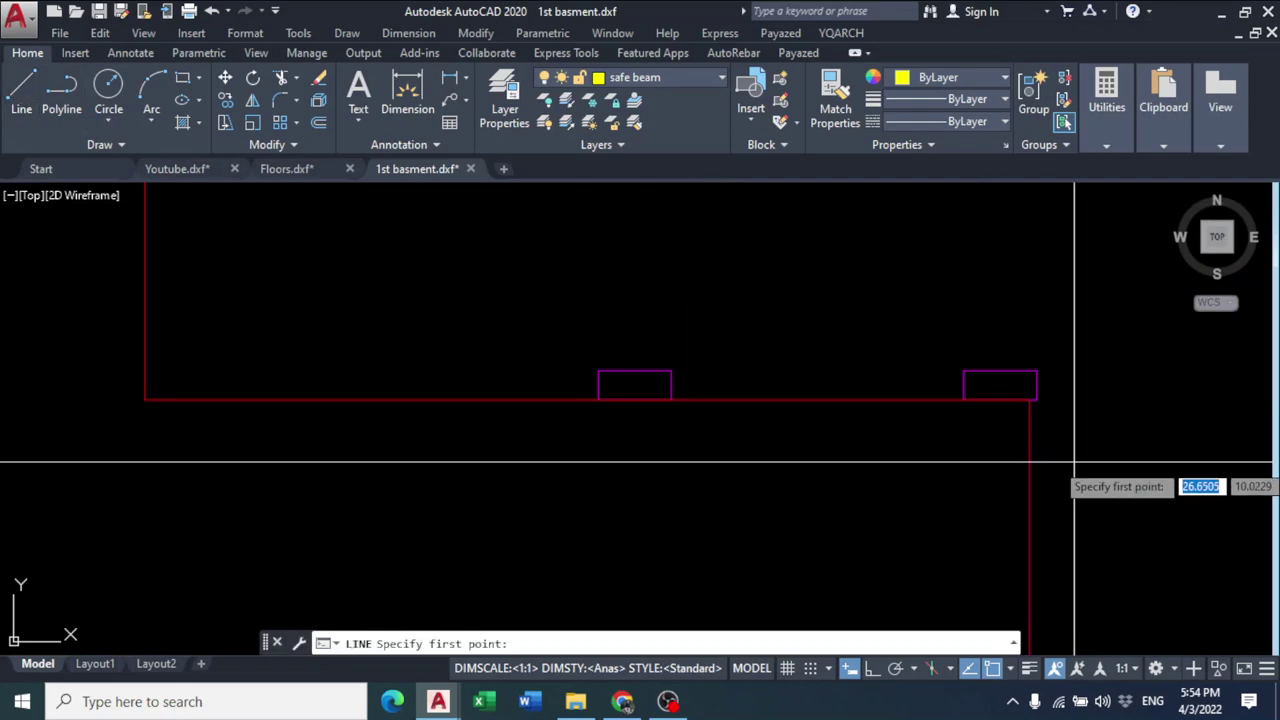
{"action": "scroll", "coordinate": [1056, 451], "scroll_direction": "up", "scroll_amount": 3}
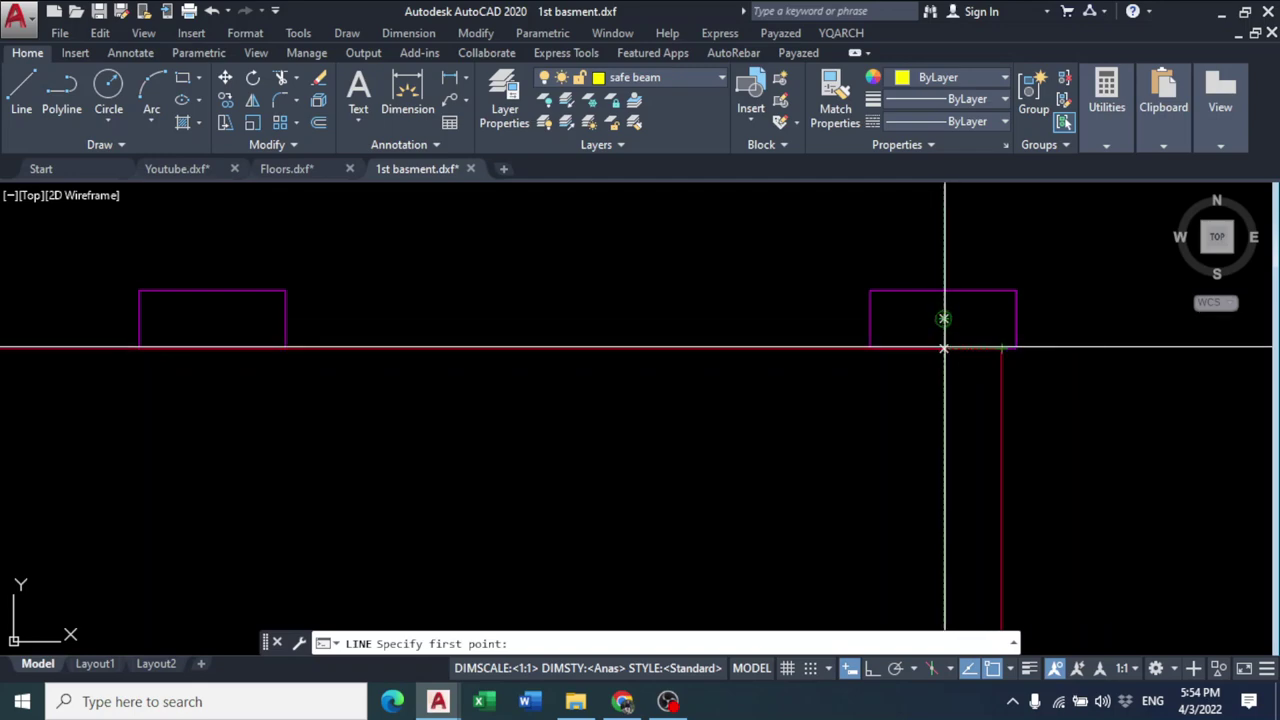
{"action": "left_click", "coordinate": [1002, 348]}
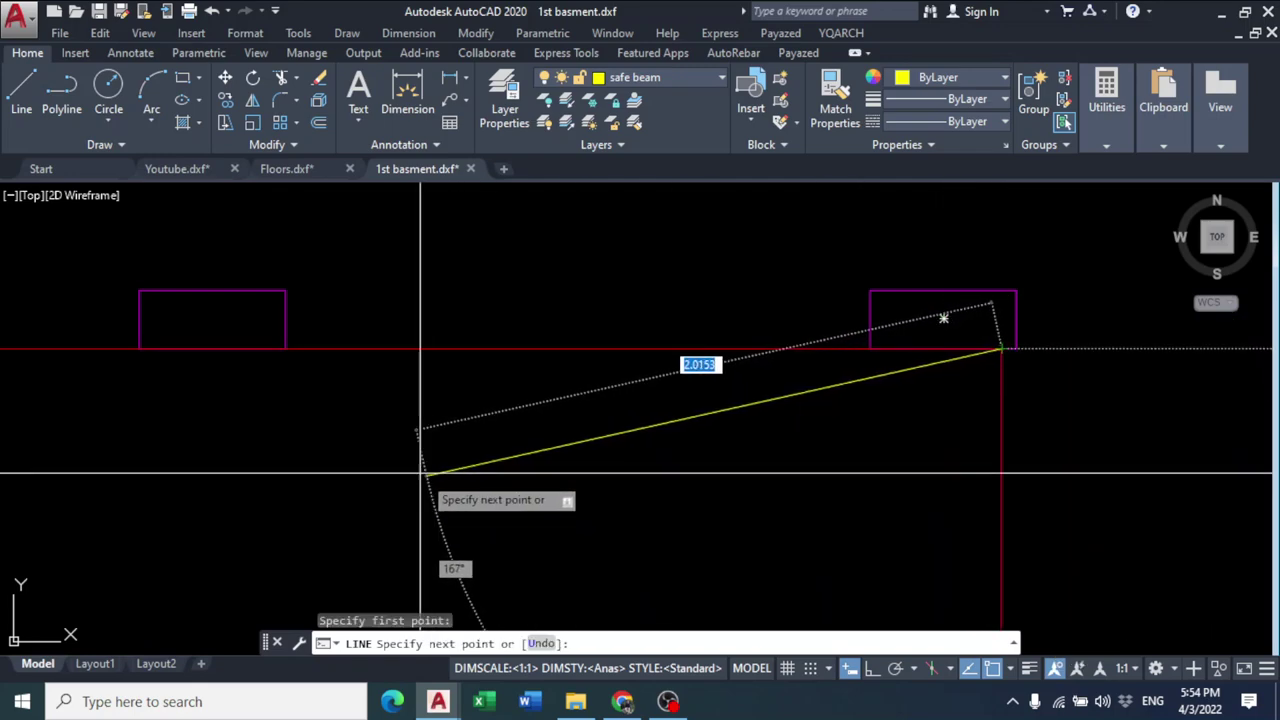
{"action": "left_click", "coordinate": [285, 348]}
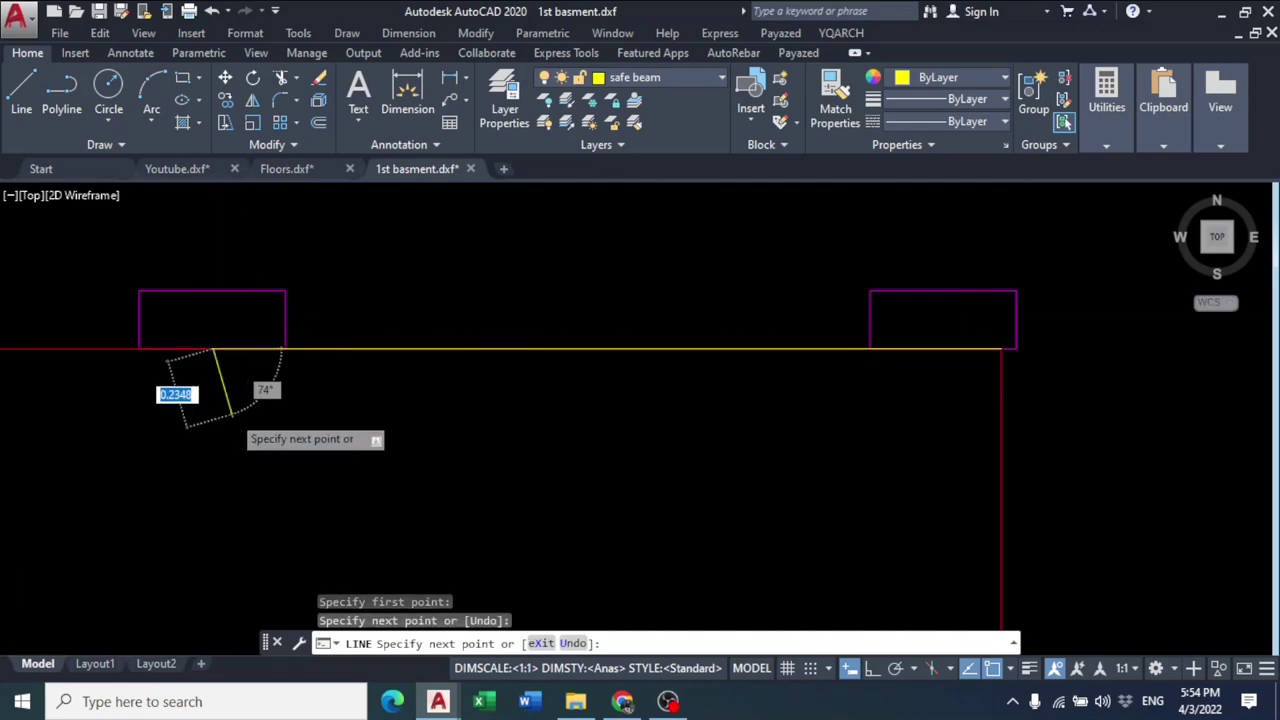
- Carry the beam line around the upper-right step and along the top slab edge to the second column's centre
{"action": "scroll", "coordinate": [204, 447], "scroll_direction": "down", "scroll_amount": 8}
{"action": "scroll", "coordinate": [535, 356], "scroll_direction": "up", "scroll_amount": 7}
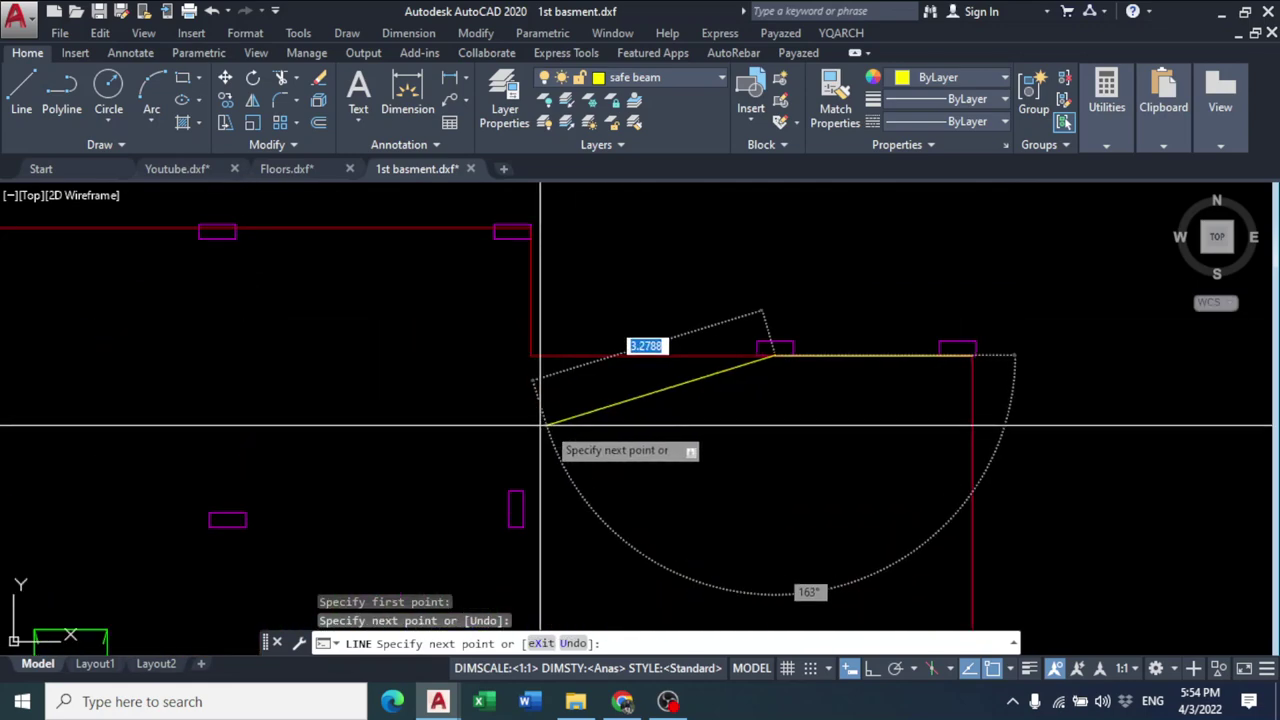
{"action": "left_click", "coordinate": [530, 229]}
{"action": "scroll", "coordinate": [535, 245], "scroll_direction": "up", "scroll_amount": 9}
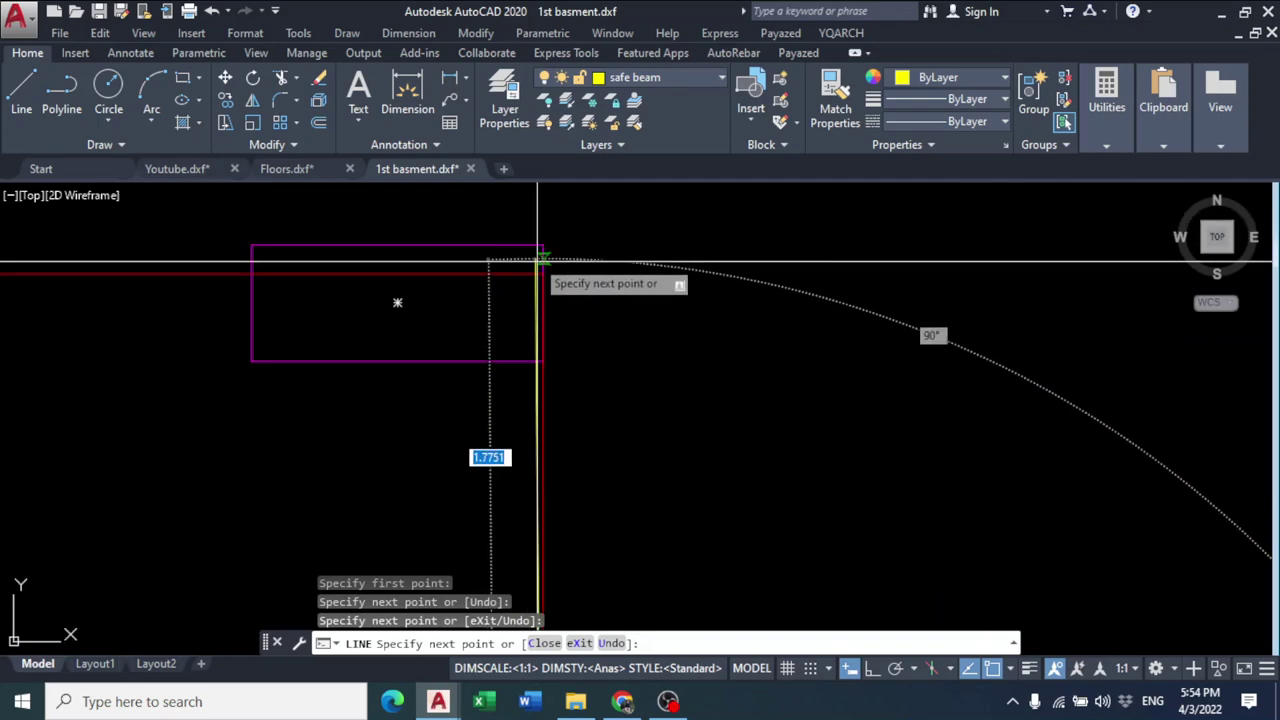
{"action": "scroll", "coordinate": [357, 460], "scroll_direction": "down", "scroll_amount": 5}
{"action": "scroll", "coordinate": [430, 440], "scroll_direction": "up", "scroll_amount": 7}
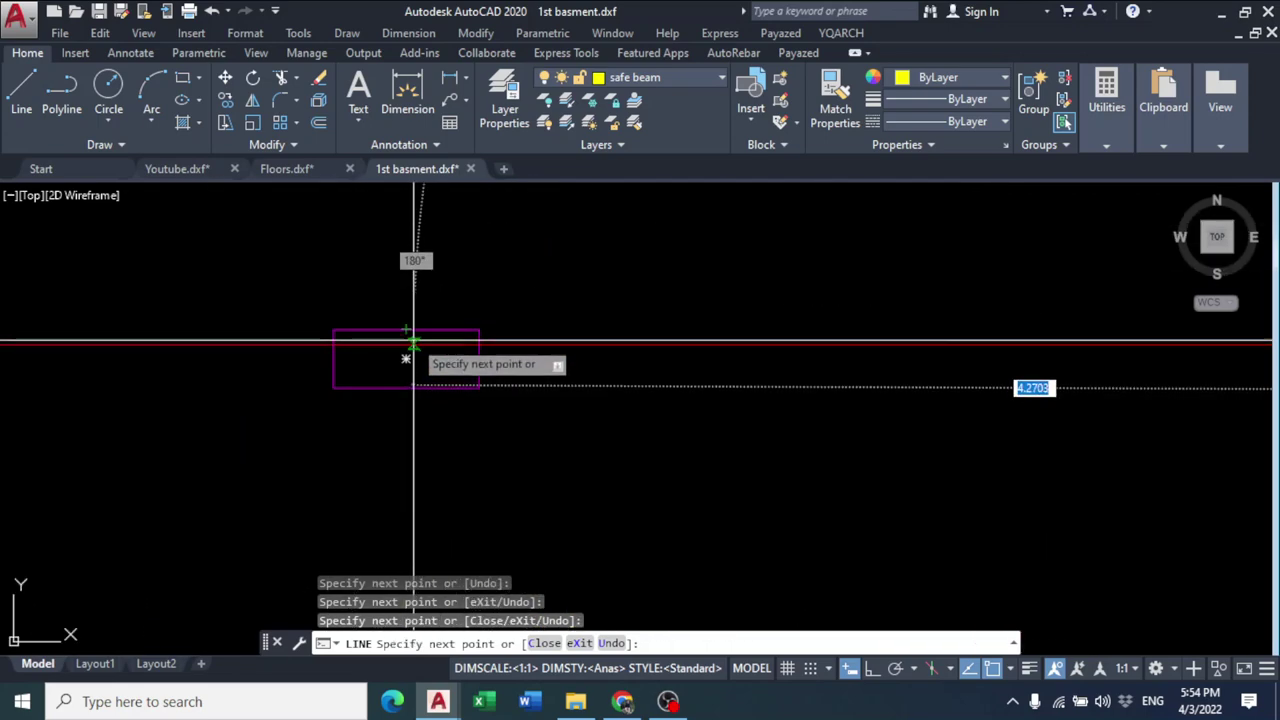
{"action": "left_click", "coordinate": [405, 344]}
- Extend the beam line along the top slab edge, placing points in line with the next two columns
{"action": "scroll", "coordinate": [357, 443], "scroll_direction": "down", "scroll_amount": 5}
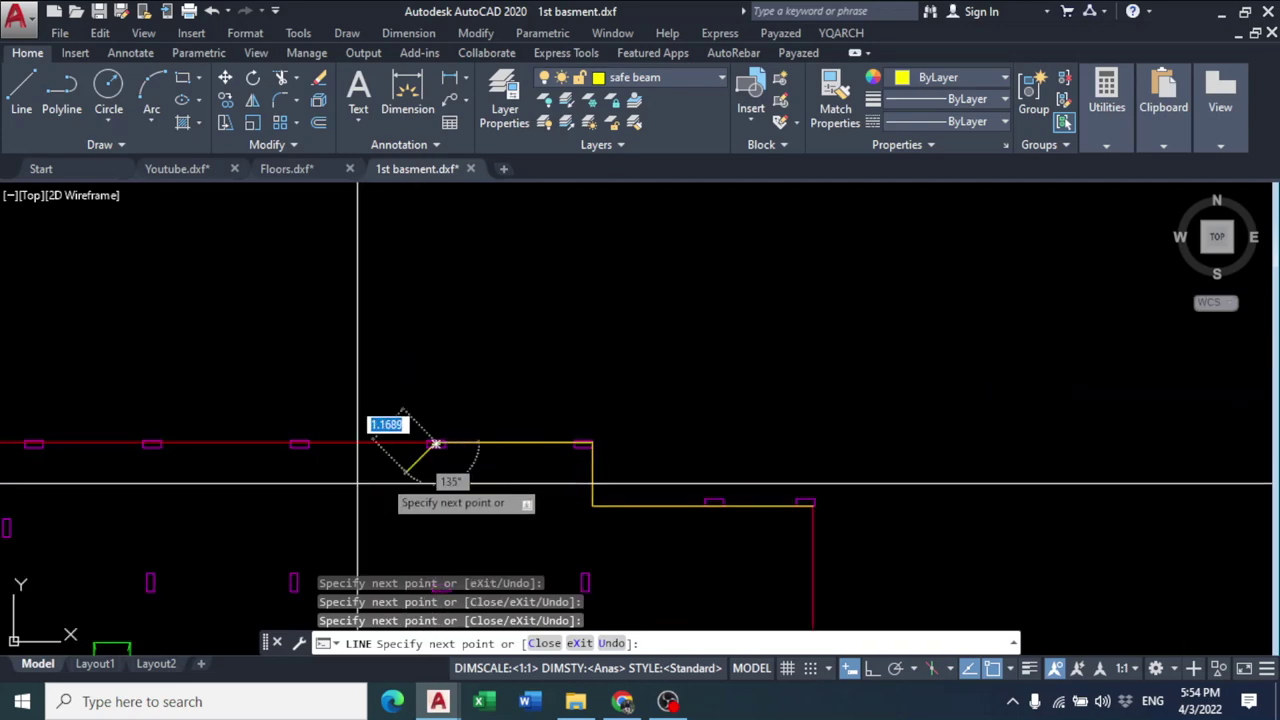
{"action": "scroll", "coordinate": [386, 429], "scroll_direction": "up", "scroll_amount": 6}
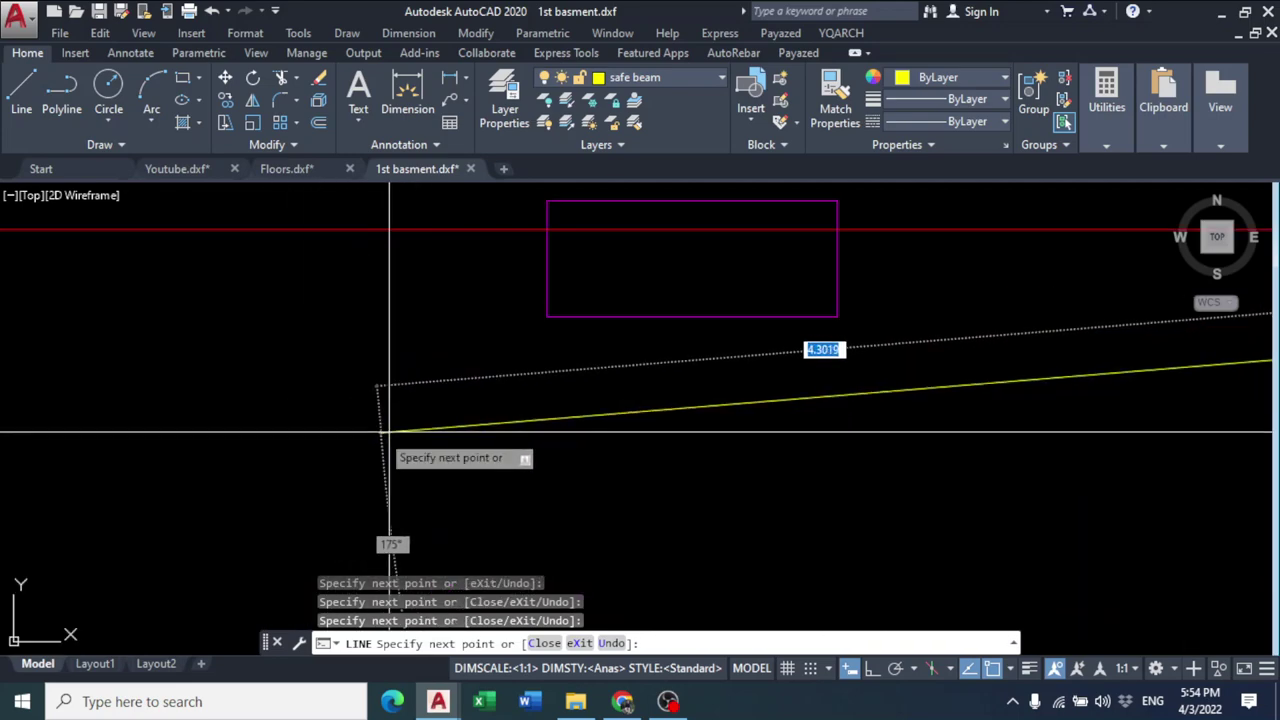
{"action": "left_click", "coordinate": [692, 231]}
{"action": "scroll", "coordinate": [458, 405], "scroll_direction": "down", "scroll_amount": 5}
{"action": "scroll", "coordinate": [226, 405], "scroll_direction": "up", "scroll_amount": 3}
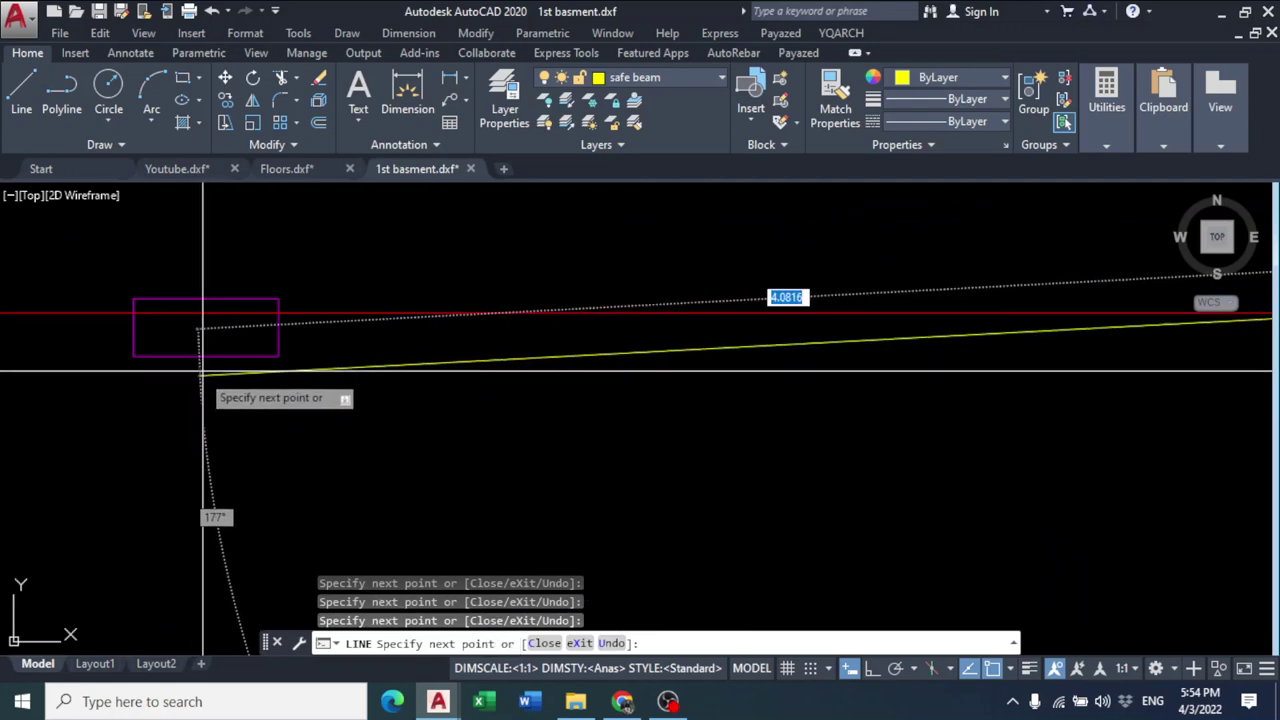
{"action": "scroll", "coordinate": [206, 309], "scroll_direction": "down", "scroll_amount": 5}
- Continue the beam line past the last column on the top edge to the slab's upper-left corner
{"action": "middle_click_drag", "start_coordinate": [206, 414], "coordinate": [747, 355]}
{"action": "scroll", "coordinate": [747, 355], "scroll_direction": "up", "scroll_amount": 6}
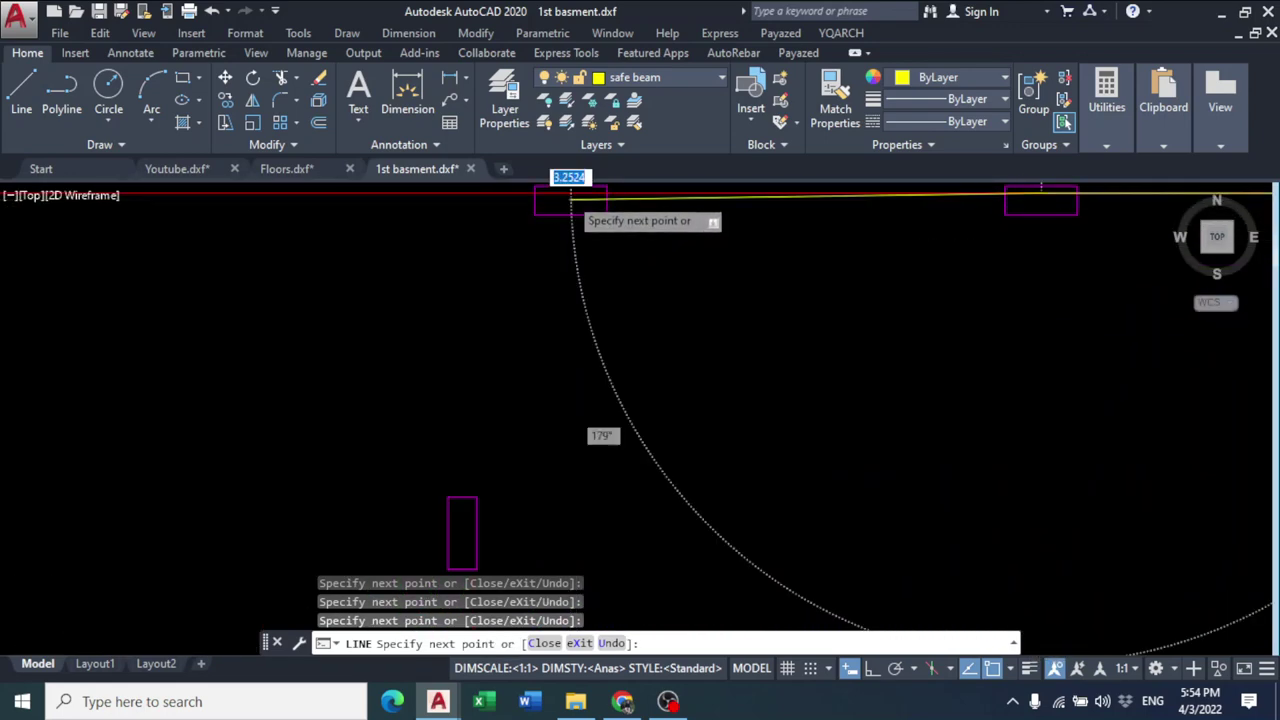
{"action": "scroll", "coordinate": [571, 197], "scroll_direction": "up", "scroll_amount": 2}
{"action": "middle_click_drag", "start_coordinate": [571, 197], "coordinate": [558, 333]}
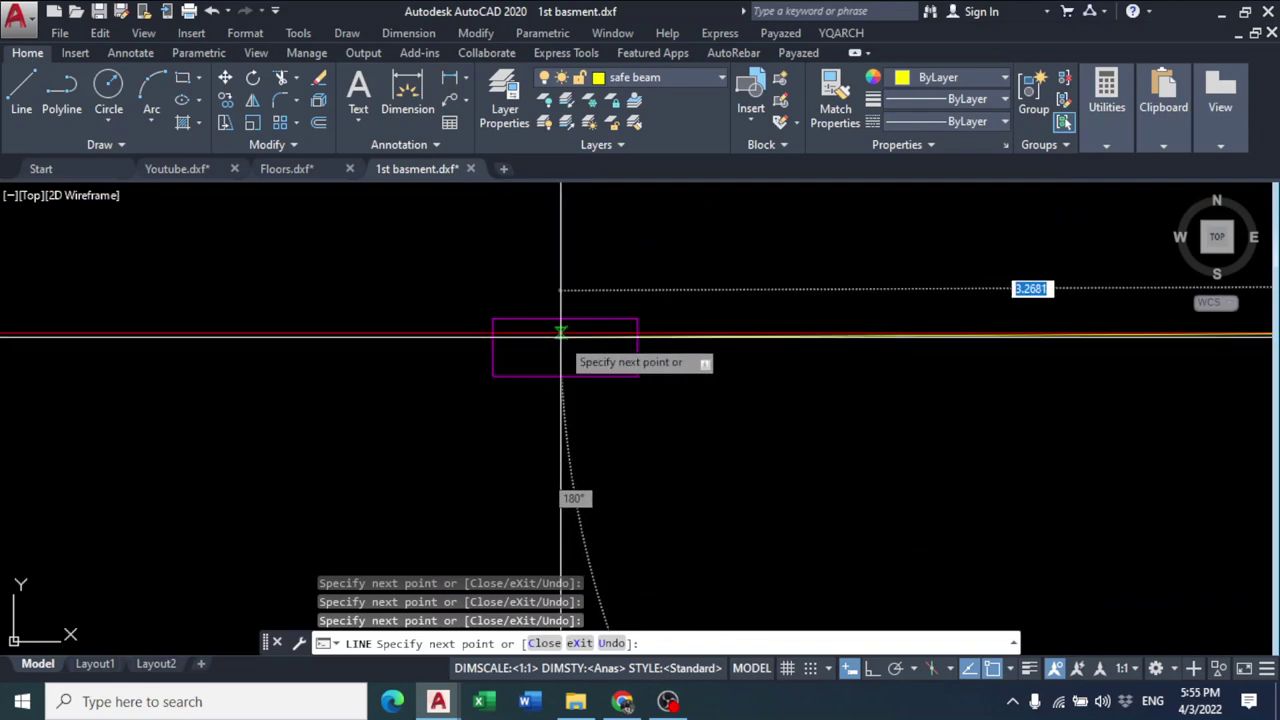
{"action": "scroll", "coordinate": [300, 430], "scroll_direction": "down", "scroll_amount": 3}
{"action": "scroll", "coordinate": [445, 398], "scroll_direction": "up", "scroll_amount": 1}
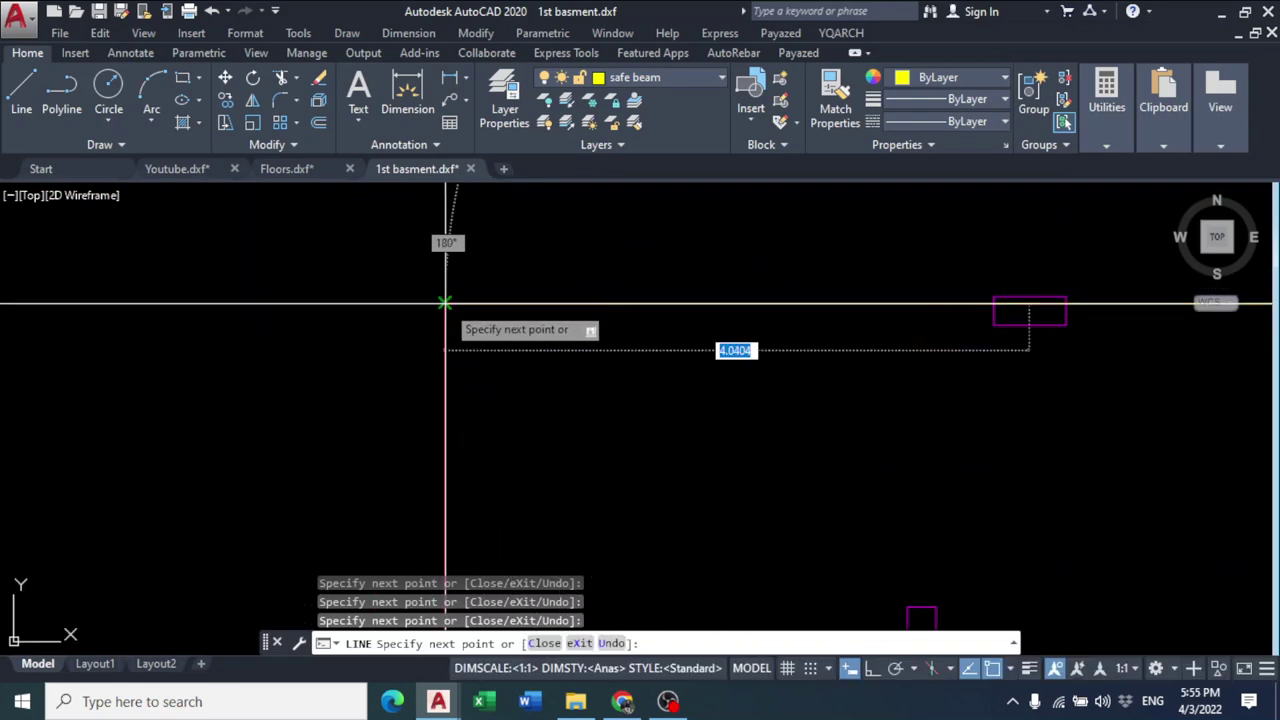
- Run the beam line down the left edge to the notch corner and about 1 m outward to its outer corner
{"action": "scroll", "coordinate": [511, 468], "scroll_direction": "down", "scroll_amount": 2}
{"action": "scroll", "coordinate": [511, 468], "scroll_direction": "up", "scroll_amount": 2}
{"action": "middle_click_drag", "start_coordinate": [511, 468], "coordinate": [507, 412]}
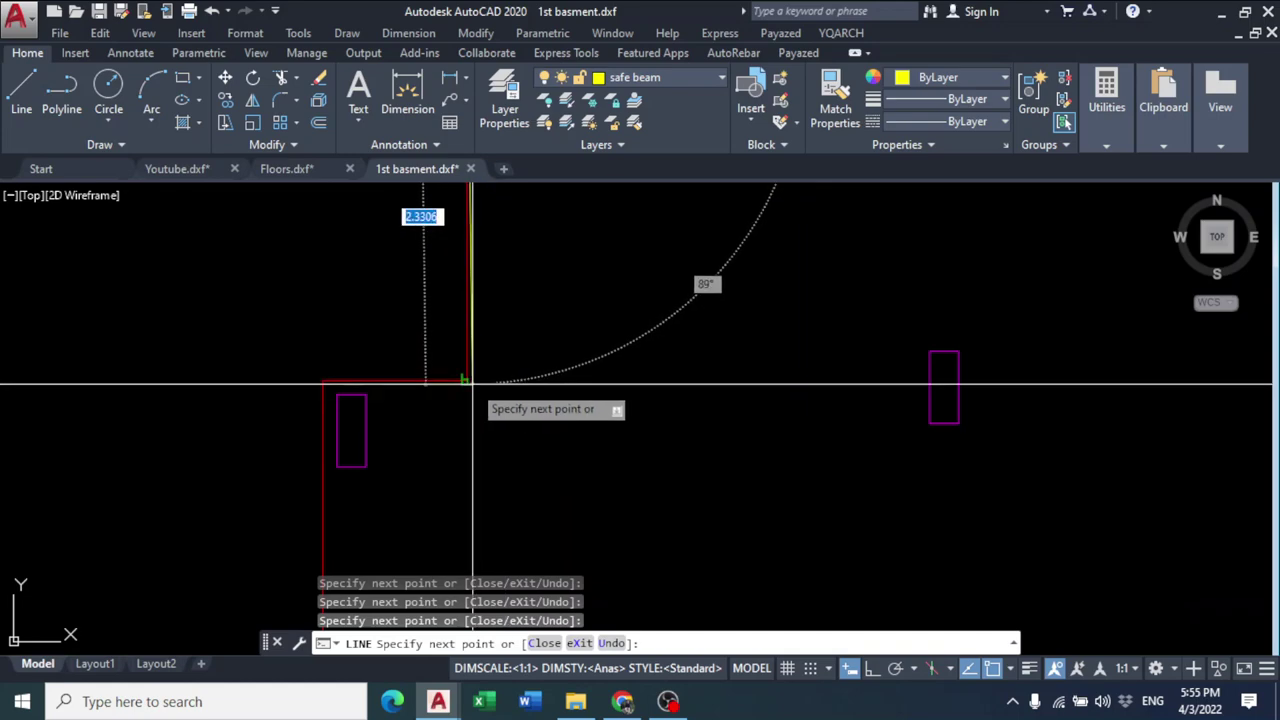
{"action": "left_click", "coordinate": [467, 380]}
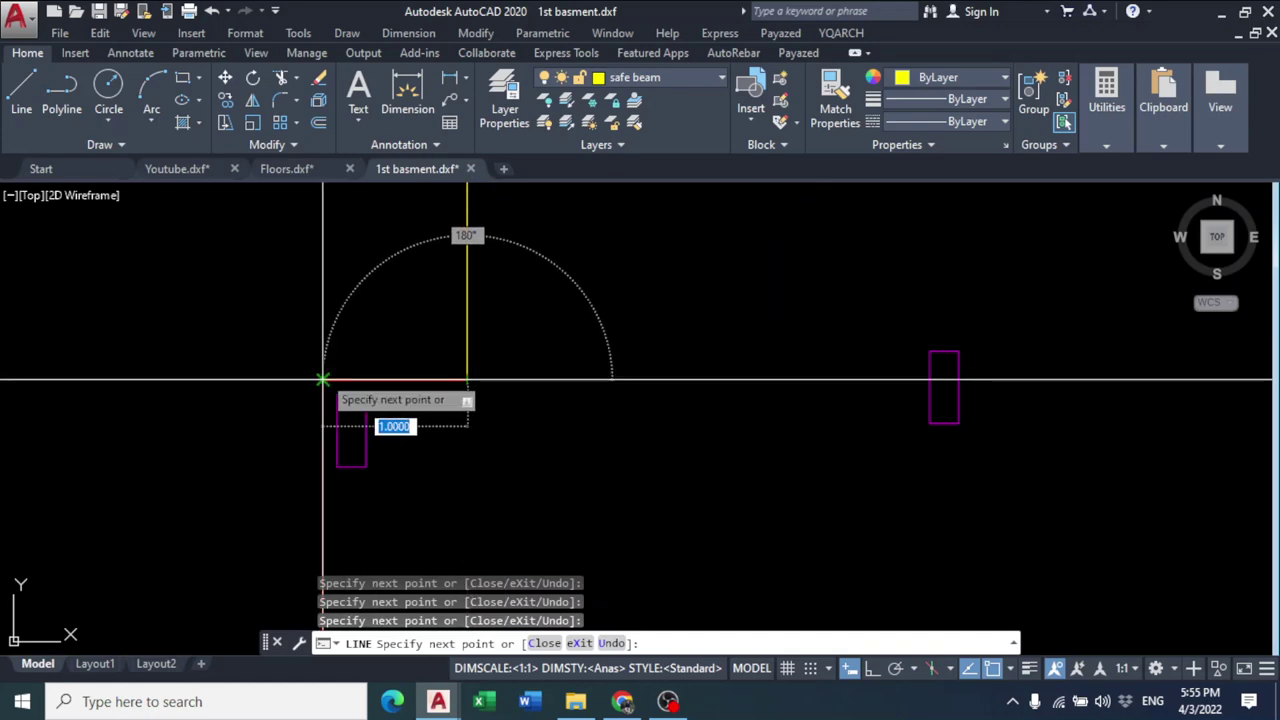
{"action": "left_click", "coordinate": [322, 380]}
- Trace the outer left edge with the beam line past the column near the origin and across the small step below it
{"action": "mouse_move", "coordinate": [352, 428]}
{"action": "middle_mouse_down"}
{"action": "mouse_move", "coordinate": [414, 511]}
{"action": "mouse_move", "coordinate": [434, 308]}
{"action": "middle_mouse_up"}
{"action": "scroll", "coordinate": [420, 432], "scroll_direction": "down", "scroll_amount": 2}
{"action": "scroll", "coordinate": [435, 308], "scroll_direction": "up", "scroll_amount": 3}
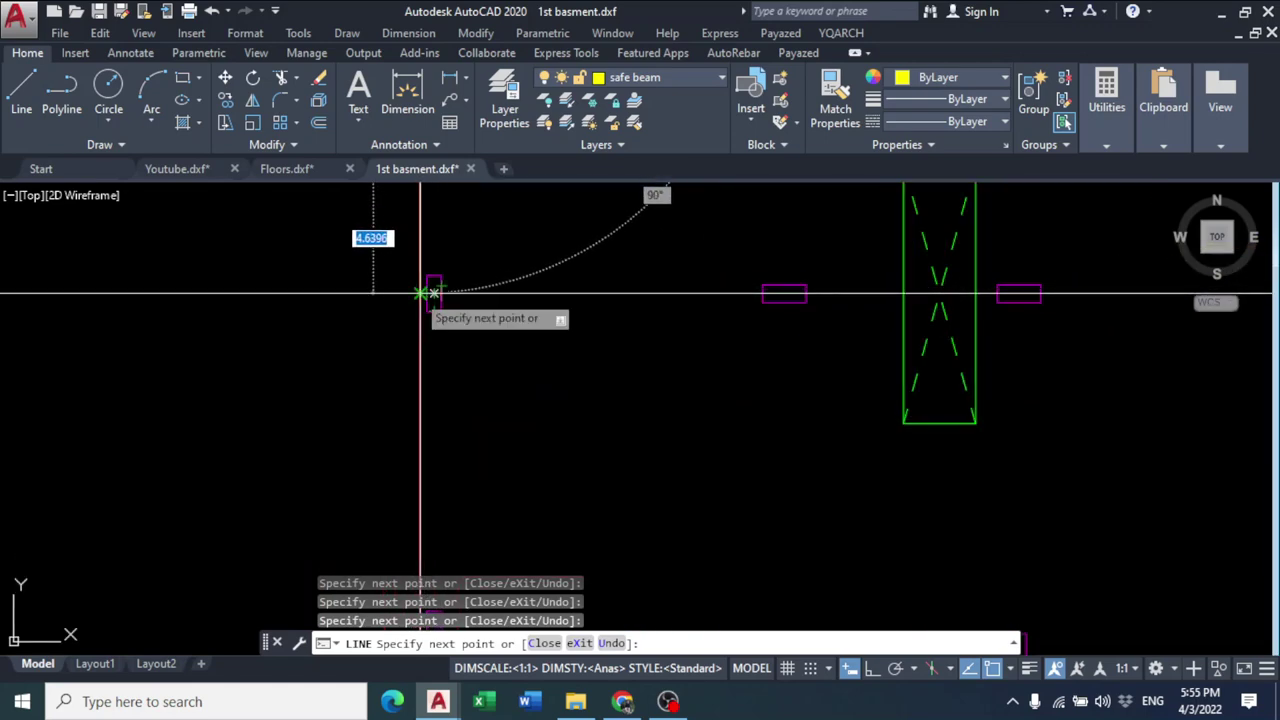
{"action": "middle_click_drag", "start_coordinate": [440, 150], "coordinate": [447, 396]}
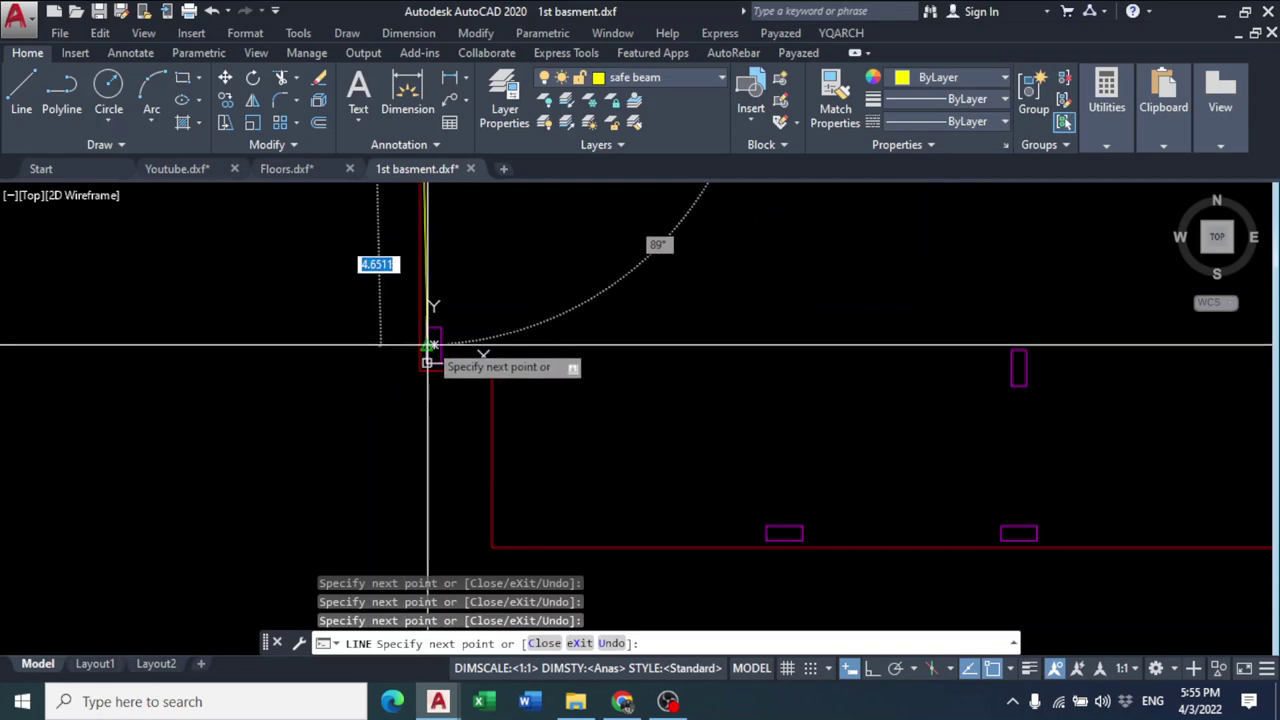
{"action": "scroll", "coordinate": [427, 347], "scroll_direction": "up", "scroll_amount": 5}
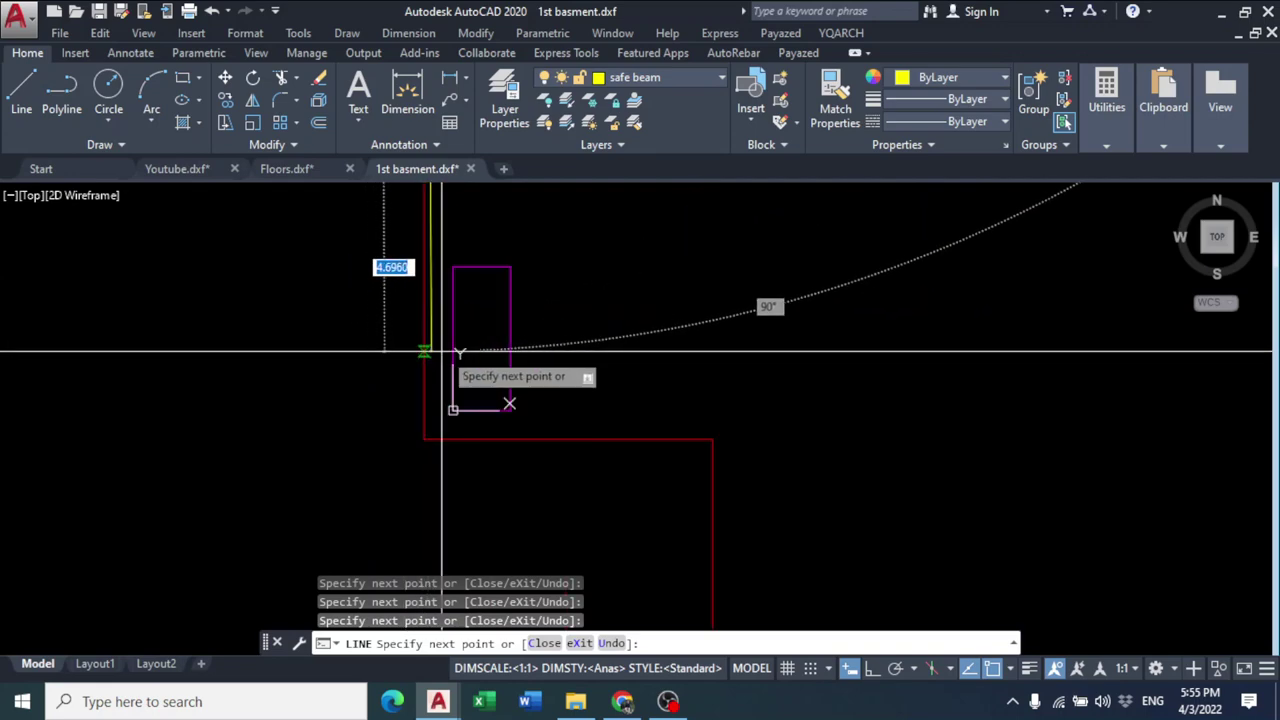
{"action": "left_click", "coordinate": [425, 345]}
{"action": "left_click", "coordinate": [425, 440]}
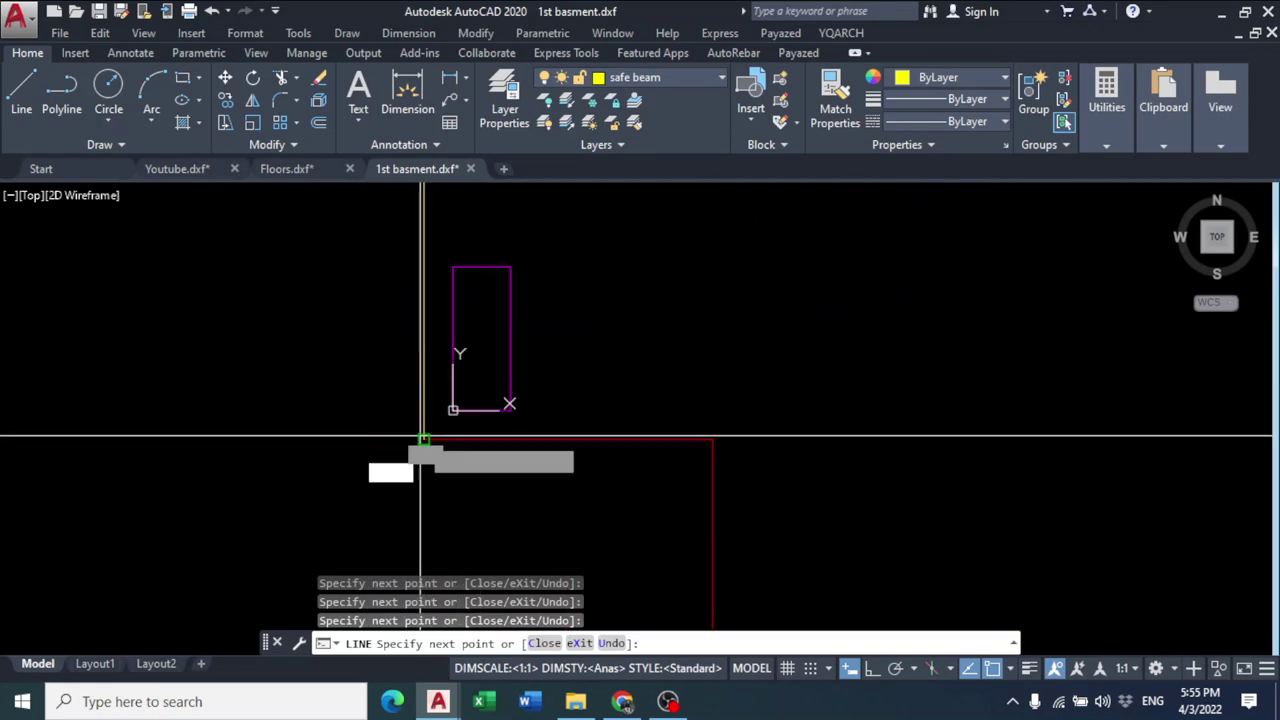
{"action": "left_click", "coordinate": [712, 440]}
- Take the beam line down to the slab's lower-left corner and along the bottom edge past its first two columns
{"action": "scroll", "coordinate": [755, 451], "scroll_direction": "down", "scroll_amount": 5}
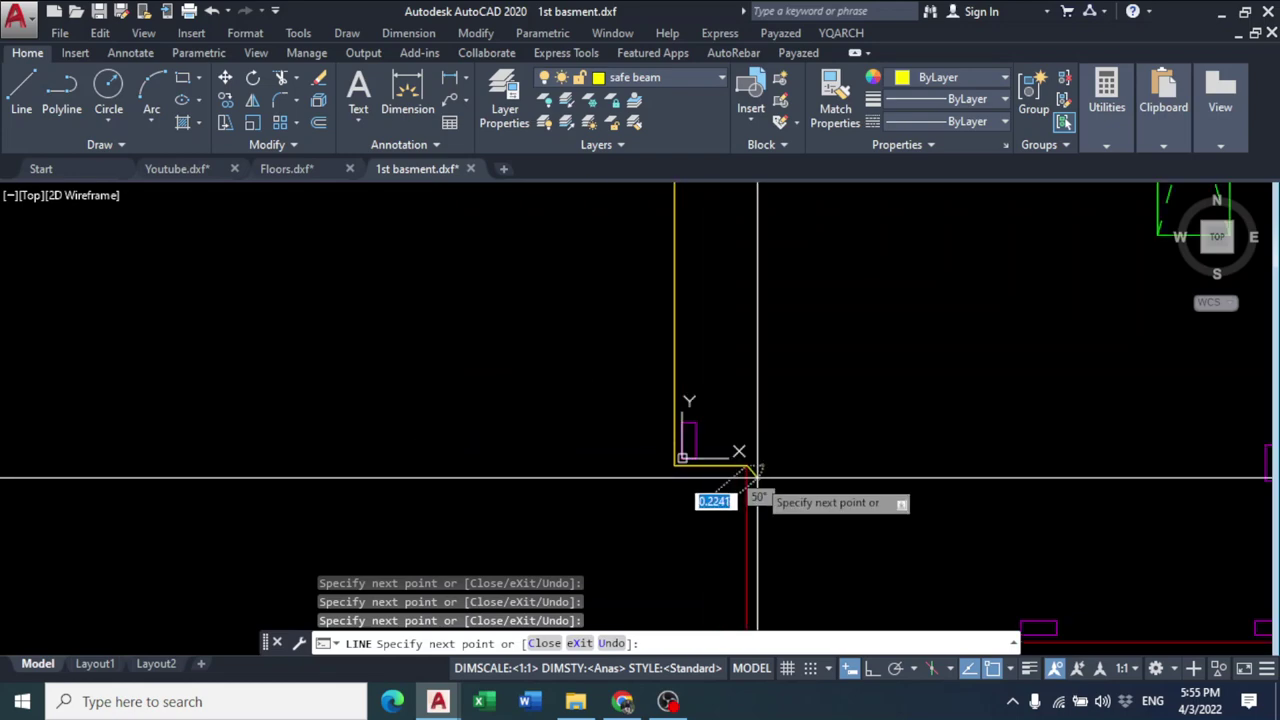
{"action": "middle_click_drag", "start_coordinate": [755, 451], "coordinate": [380, 208]}
{"action": "left_click", "coordinate": [376, 243]}
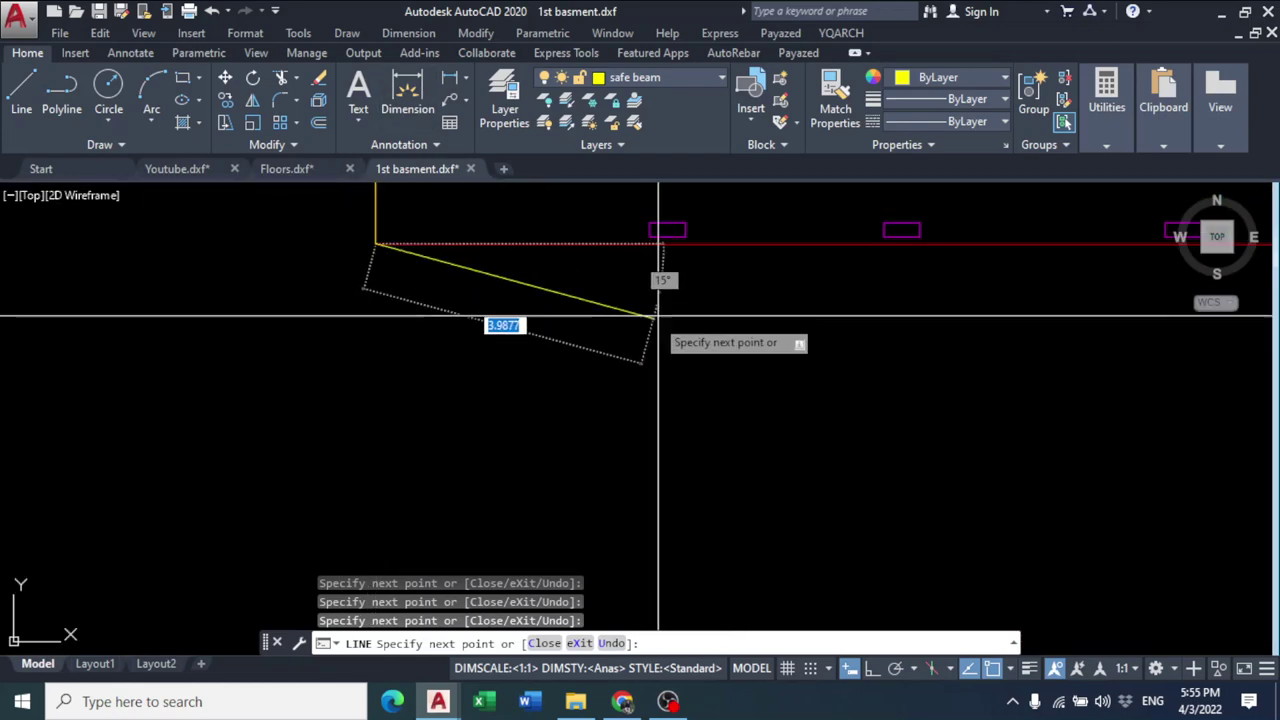
{"action": "left_click", "coordinate": [667, 231]}
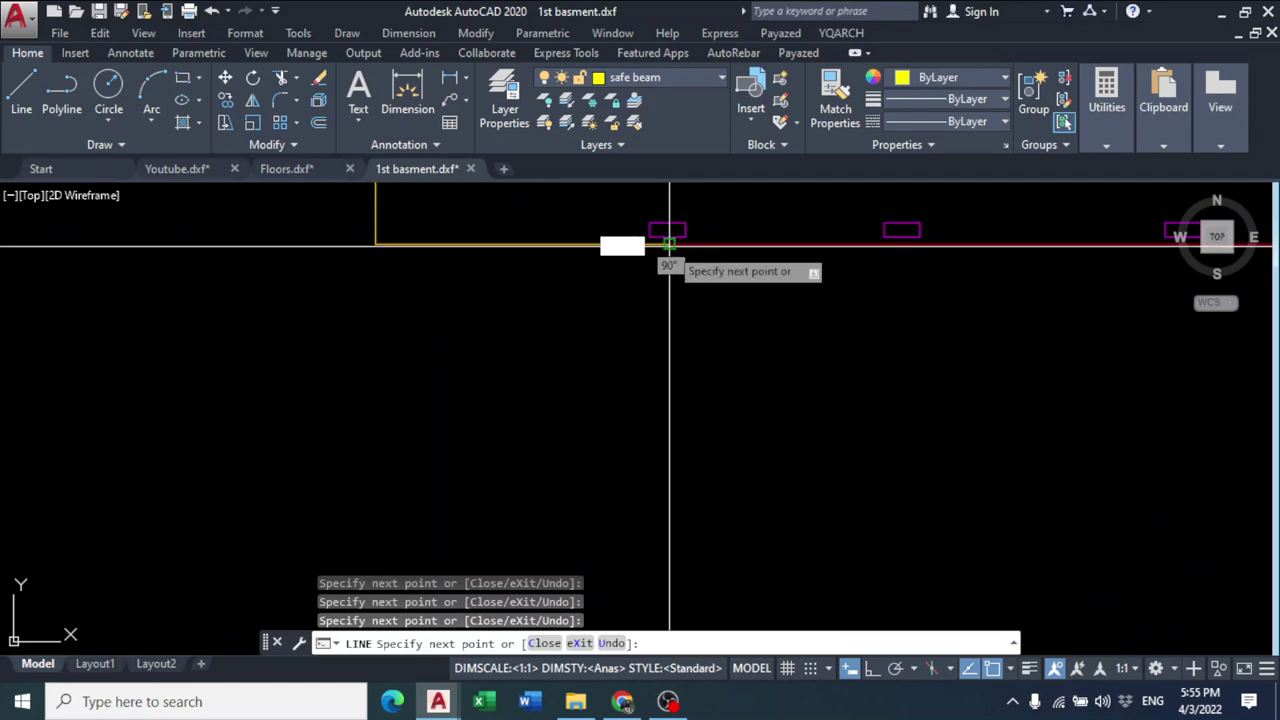
{"action": "left_click", "coordinate": [903, 233]}
- Carry the beam line along the bottom edge past the remaining columns to the corner at the blue wall line and end it
{"action": "middle_click_drag", "start_coordinate": [945, 327], "coordinate": [549, 384]}
{"action": "scroll", "coordinate": [549, 384], "scroll_direction": "up", "scroll_amount": 3}
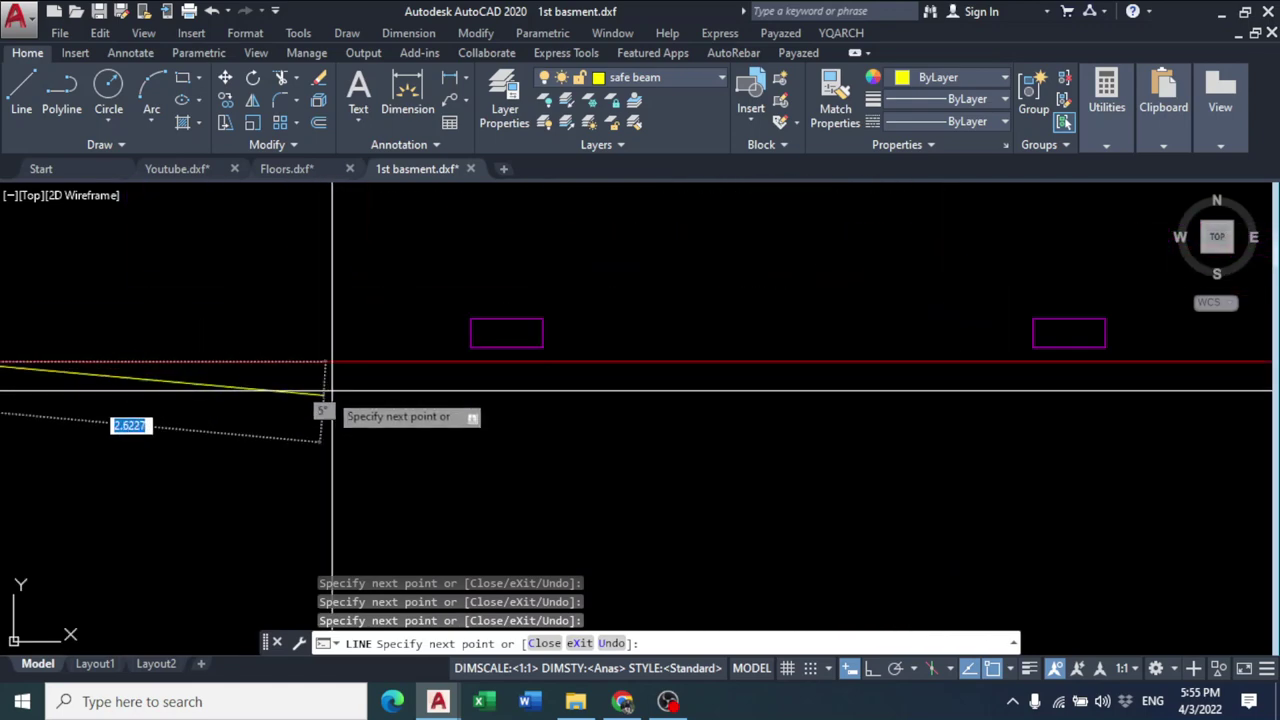
{"action": "left_click", "coordinate": [508, 361]}
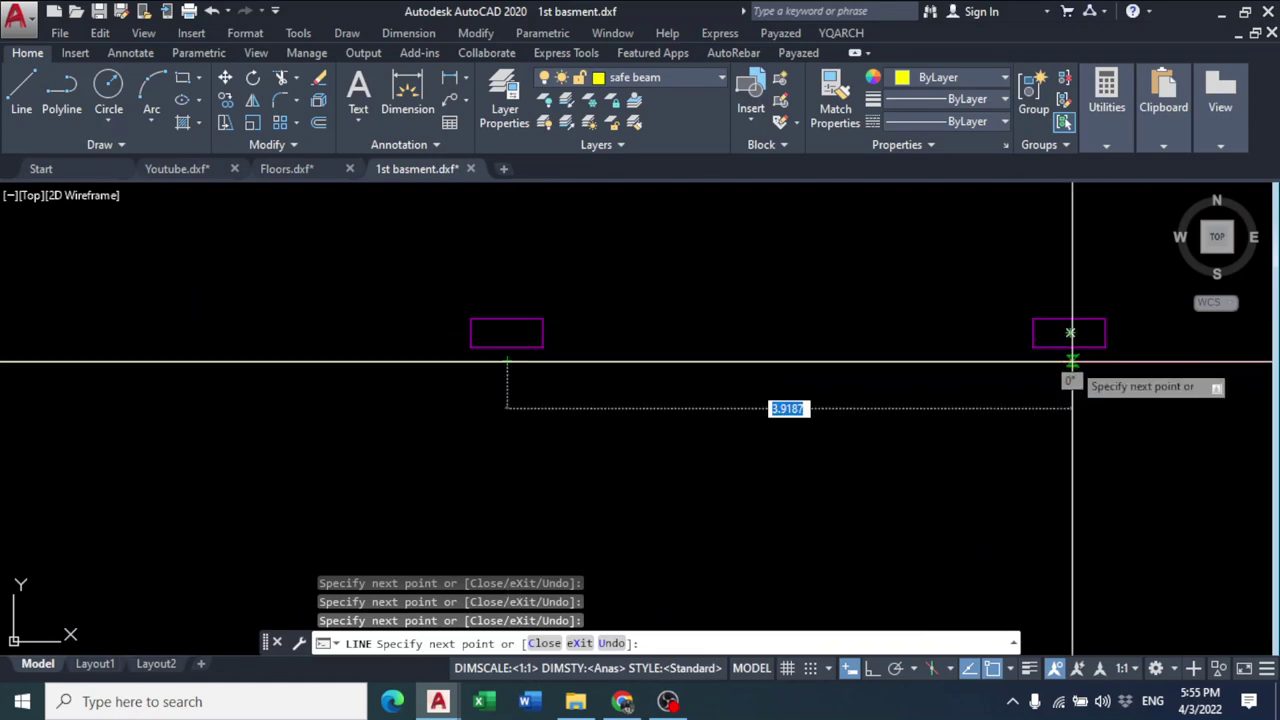
{"action": "scroll", "coordinate": [1068, 400], "scroll_direction": "down", "scroll_amount": 3}
{"action": "middle_click_drag", "start_coordinate": [1040, 440], "coordinate": [480, 407]}
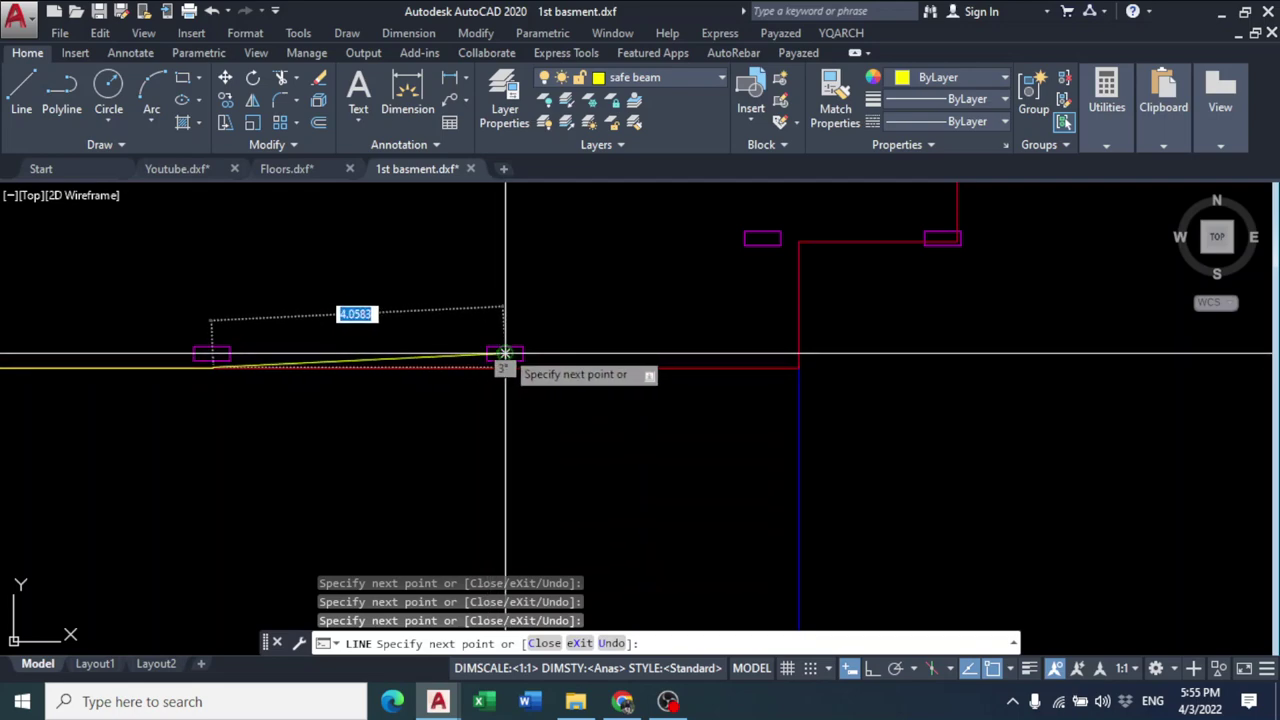
{"action": "scroll", "coordinate": [507, 366], "scroll_direction": "up", "scroll_amount": 5}
{"action": "scroll", "coordinate": [490, 350], "scroll_direction": "down", "scroll_amount": 5}
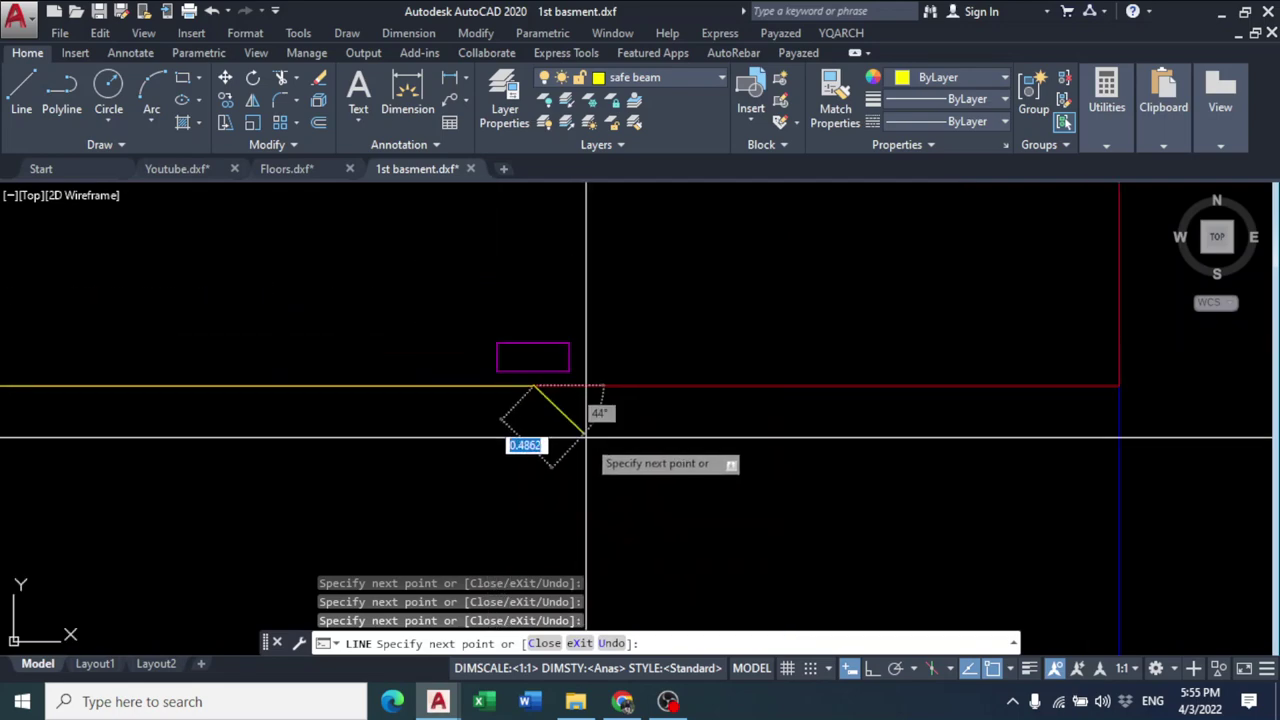
{"action": "scroll", "coordinate": [757, 462], "scroll_direction": "up", "scroll_amount": 4}
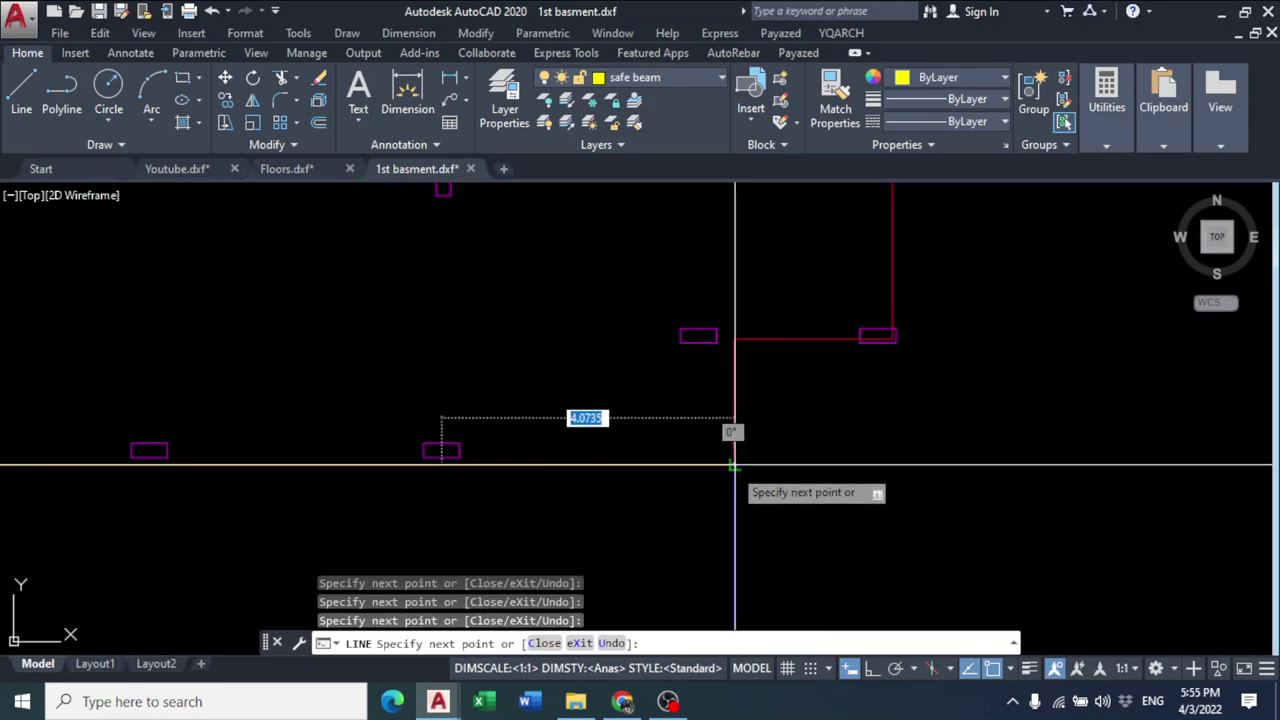
{"action": "key", "text": "Escape"}
{"action": "key", "text": "Escape"}
{"action": "scroll", "coordinate": [695, 458], "scroll_direction": "down", "scroll_amount": 3}
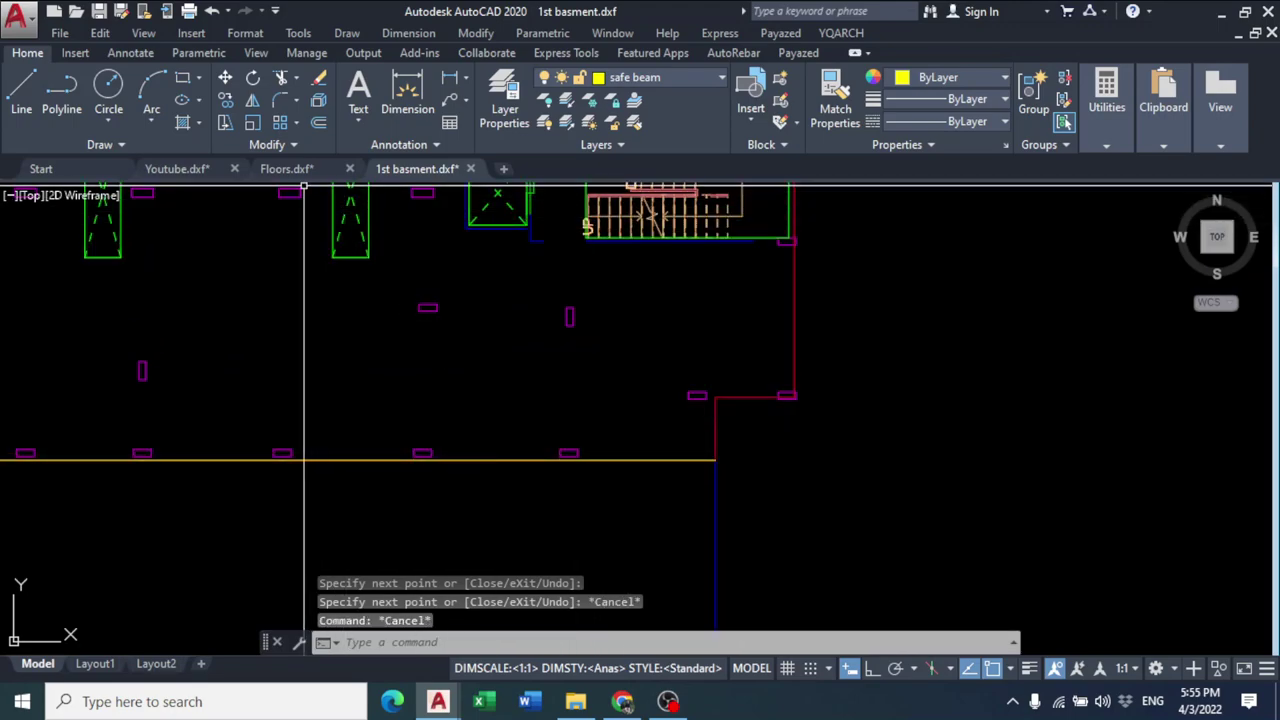
{"action": "key", "text": "ctrl+Tab"}
{"action": "left_click", "coordinate": [668, 701]}
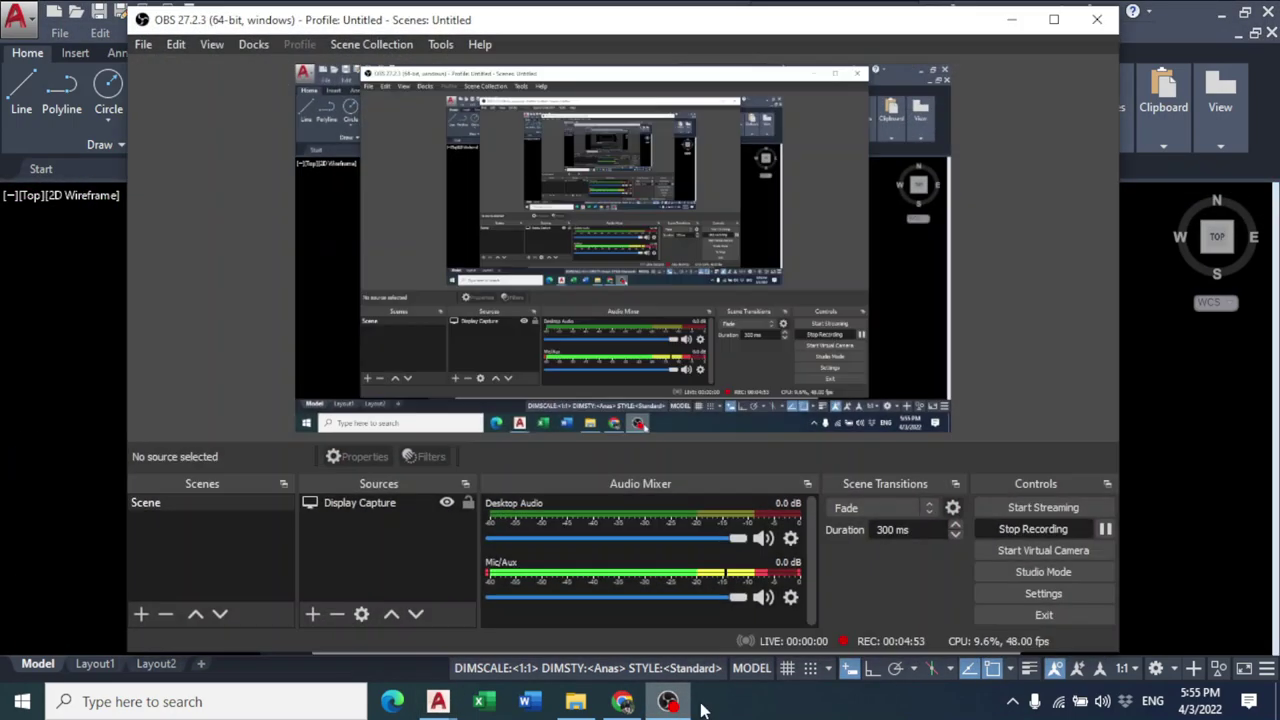
{"action": "left_click", "coordinate": [1105, 529]}
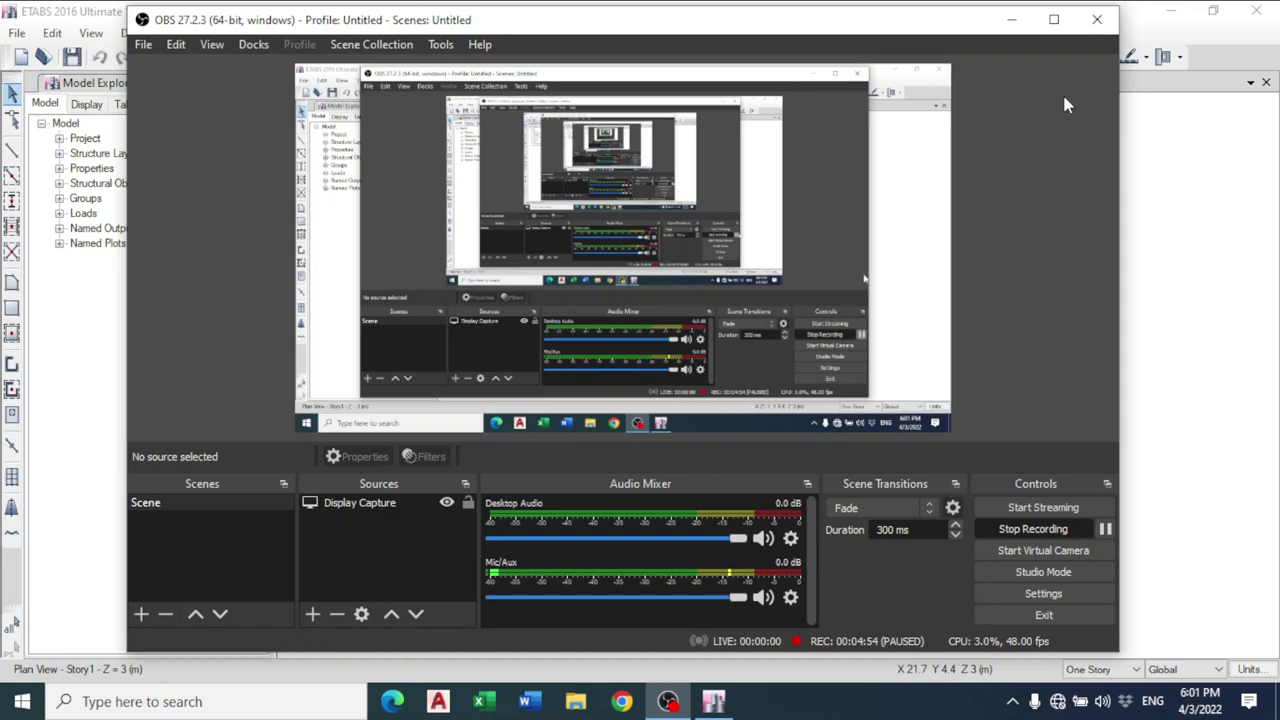
- Switch to the ETABS model and save it
{"action": "left_click", "coordinate": [1011, 19]}
{"action": "left_click", "coordinate": [137, 33]}
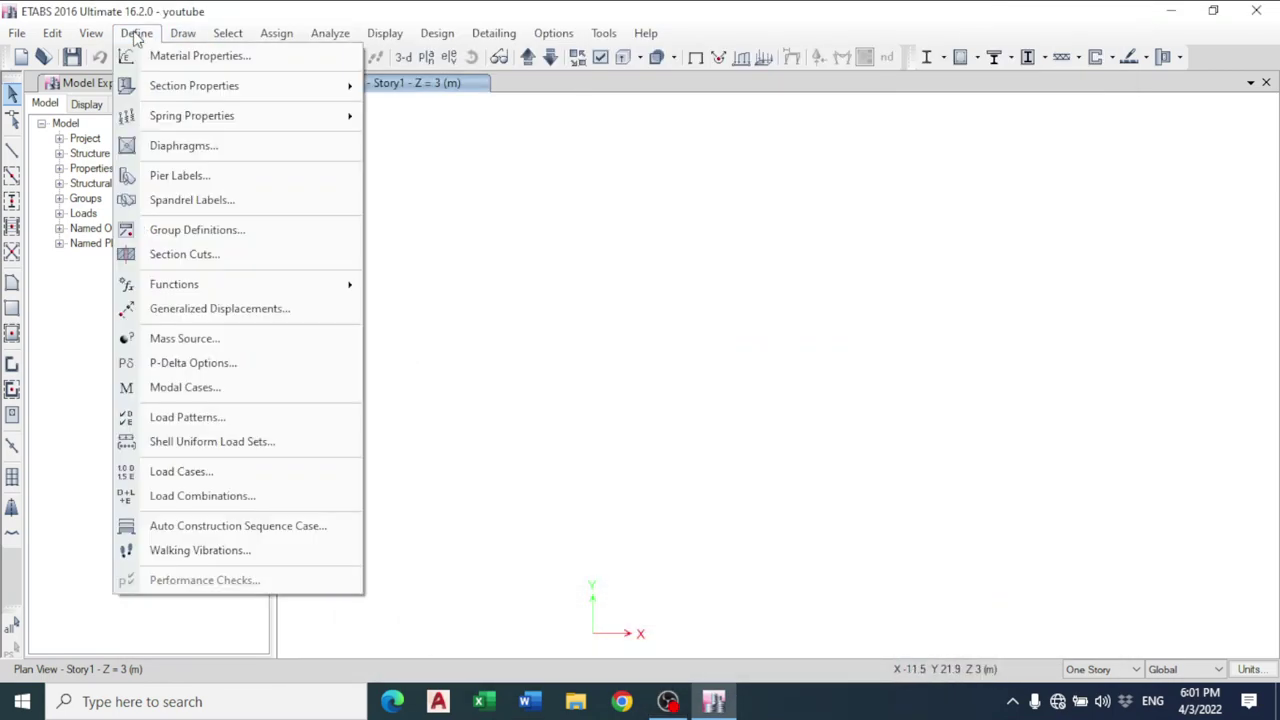
{"action": "mouse_move", "coordinate": [306, 92]}
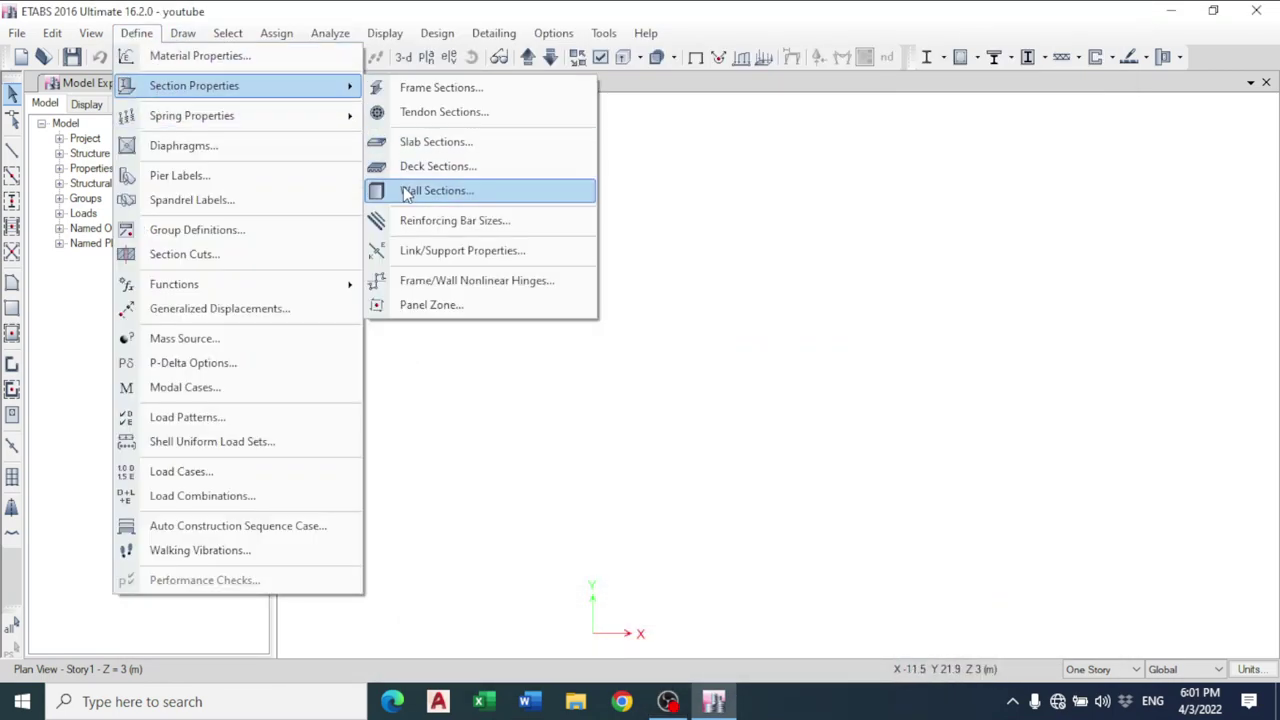
{"action": "left_click", "coordinate": [250, 15]}
{"action": "left_click", "coordinate": [73, 58]}
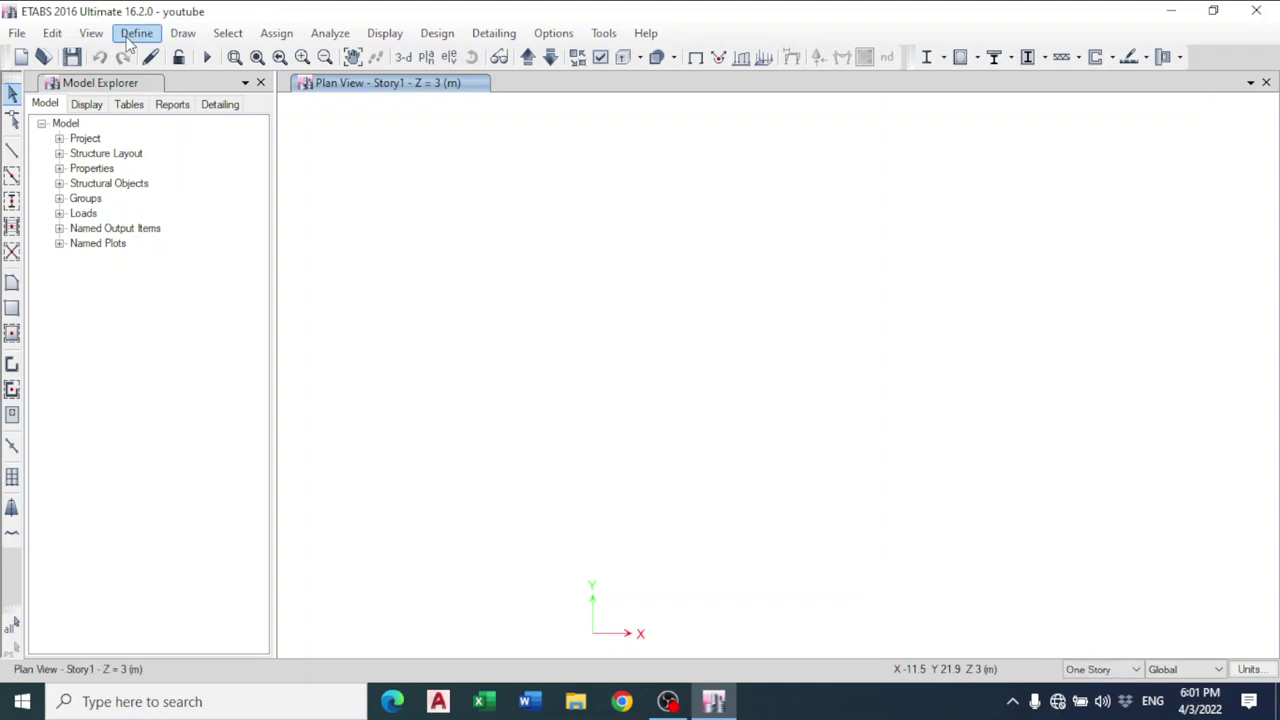
- Define the existing wall property as W30 with material c30, Shell-Thin modelling and a thickness of 300 mm
{"action": "left_click", "coordinate": [136, 34]}
{"action": "left_click", "coordinate": [136, 34]}
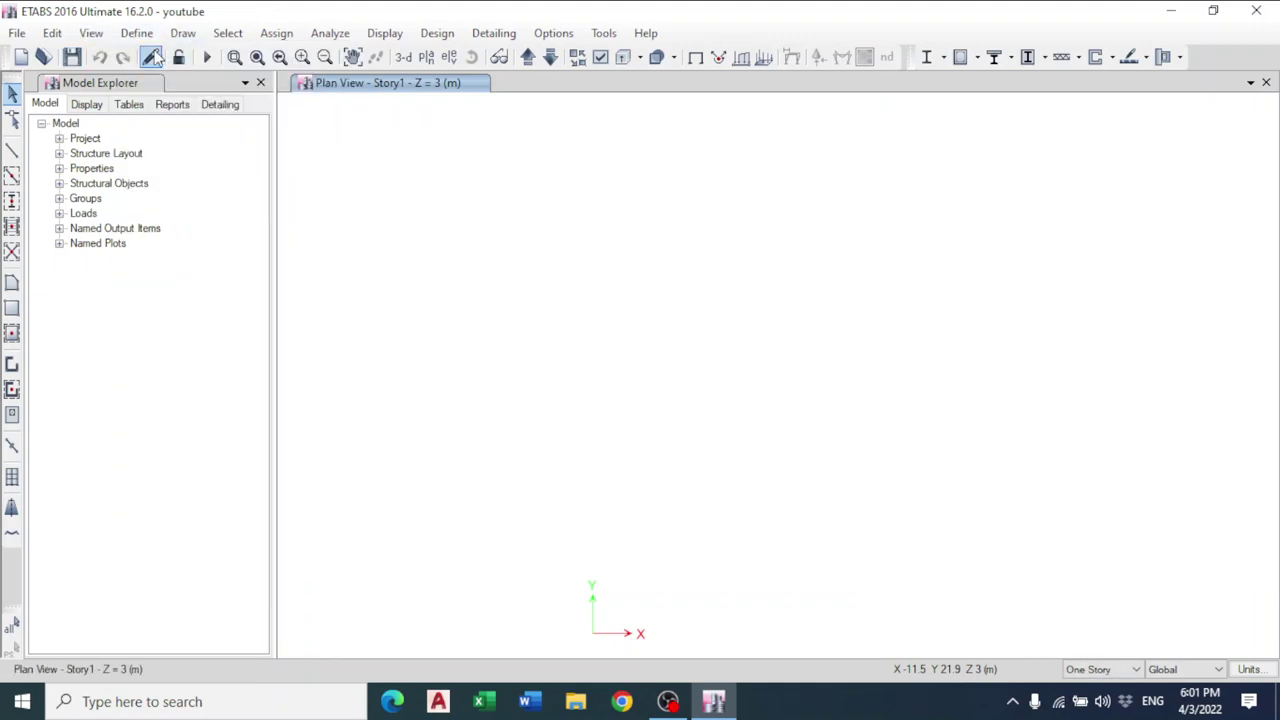
{"action": "left_click", "coordinate": [136, 34]}
{"action": "mouse_move", "coordinate": [195, 85]}
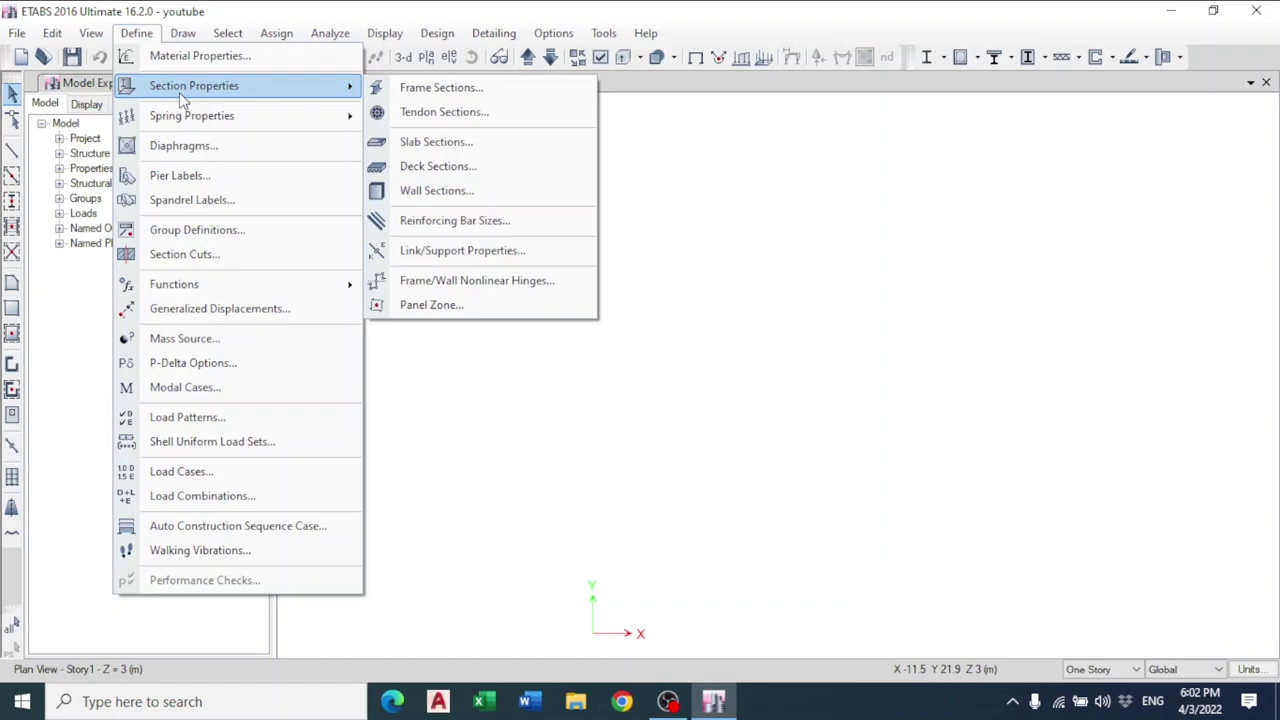
{"action": "left_click", "coordinate": [431, 190]}
{"action": "left_click", "coordinate": [738, 334]}
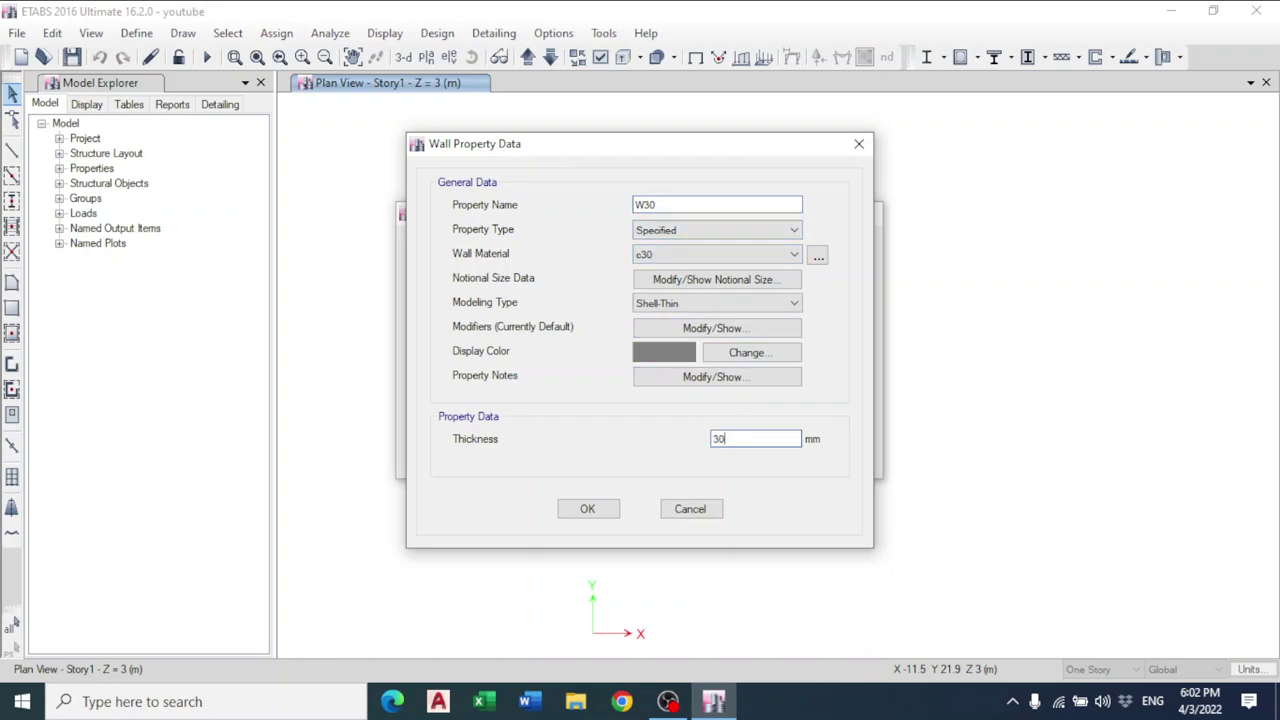
{"action": "type", "text": "0"}
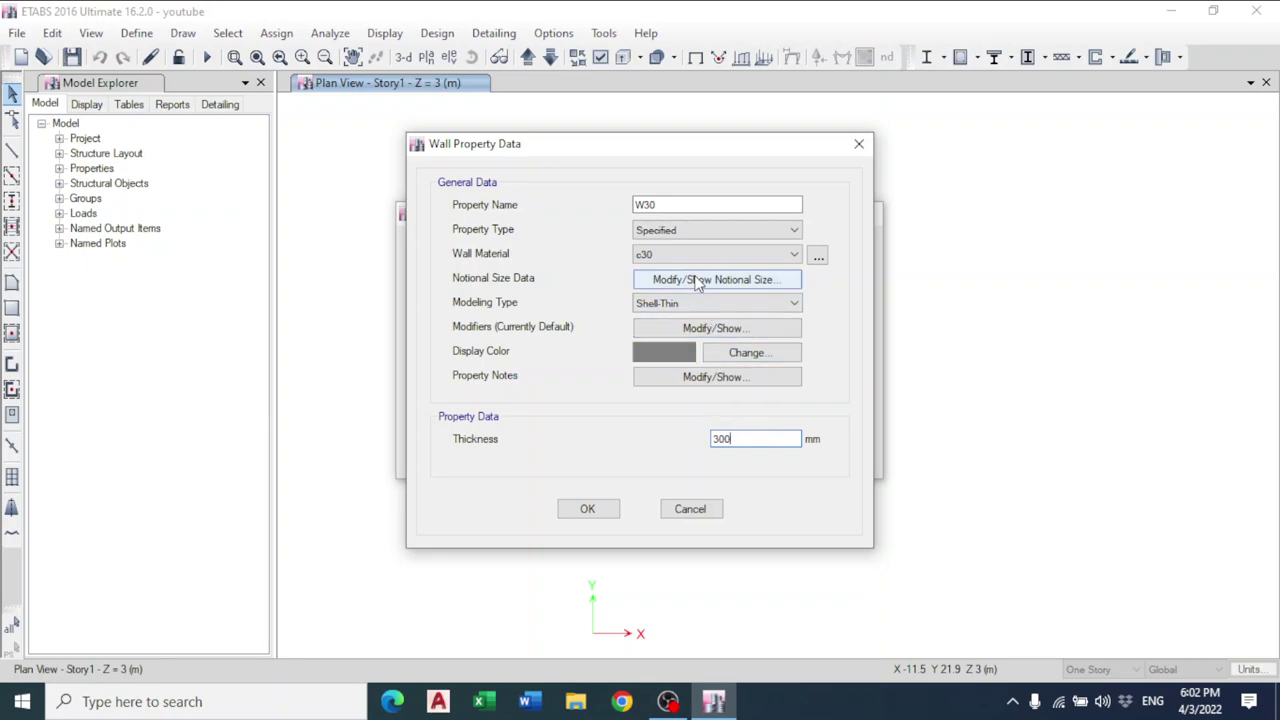
{"action": "left_click", "coordinate": [588, 510]}
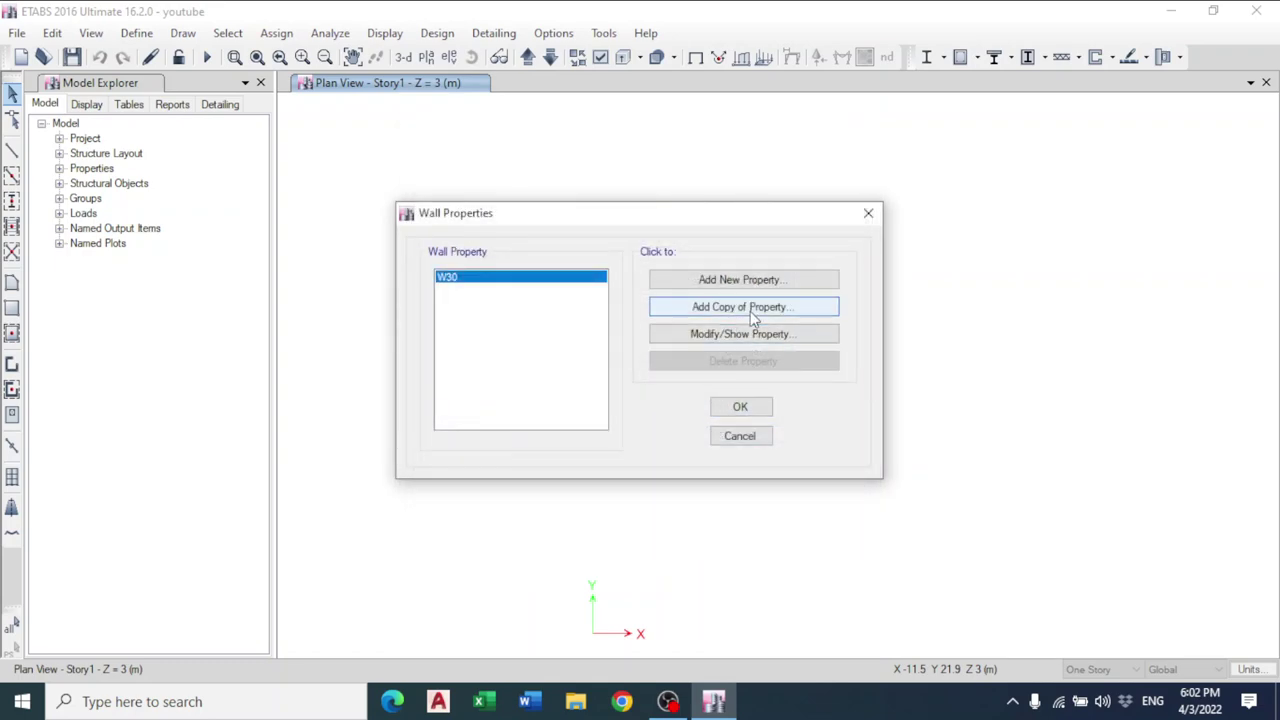
- Add a wall property named W20 with material c30 as a copy of W30 and accept the wall property definitions
{"action": "left_click", "coordinate": [745, 278]}
{"action": "type", "text": "W2"}
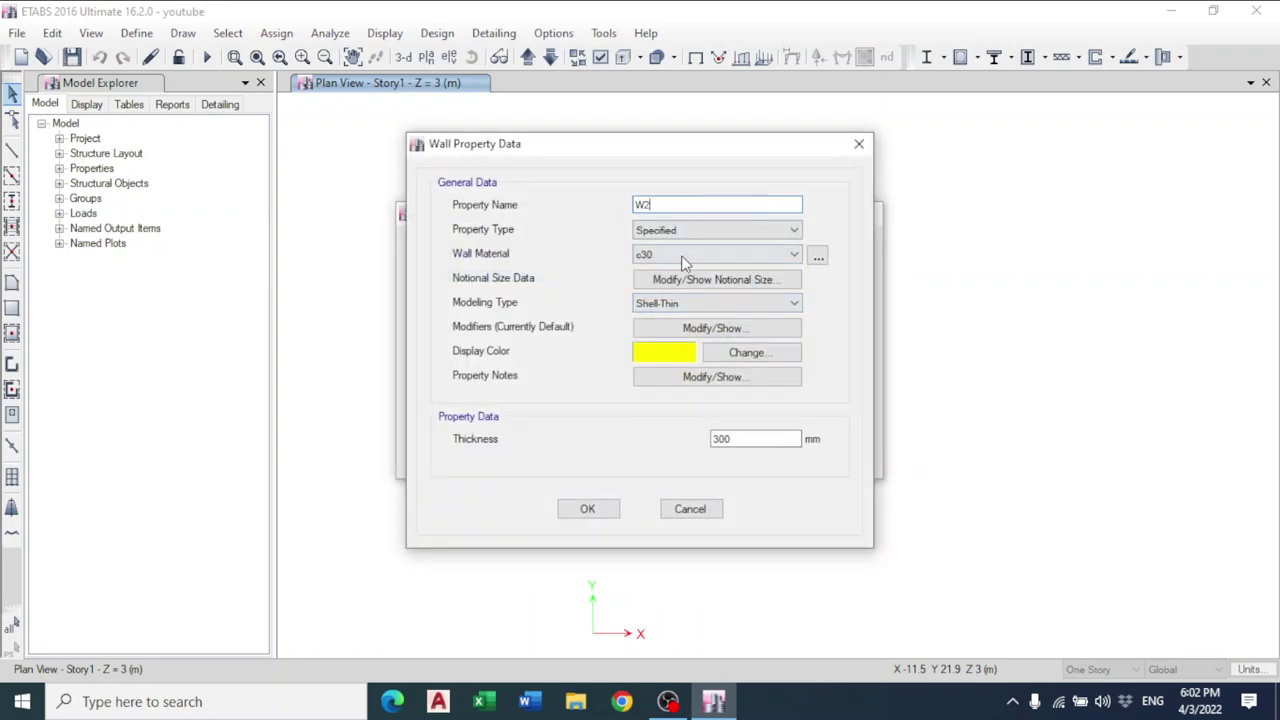
{"action": "type", "text": "0"}
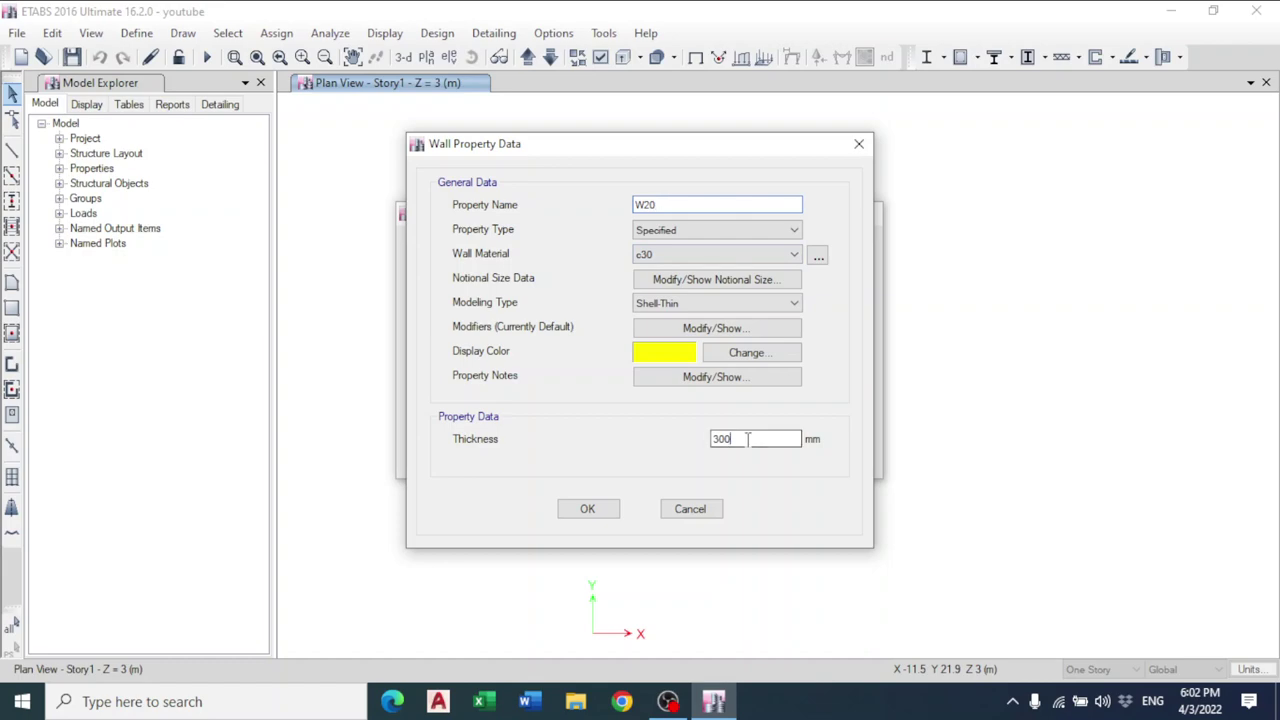
{"action": "left_click", "coordinate": [588, 510]}
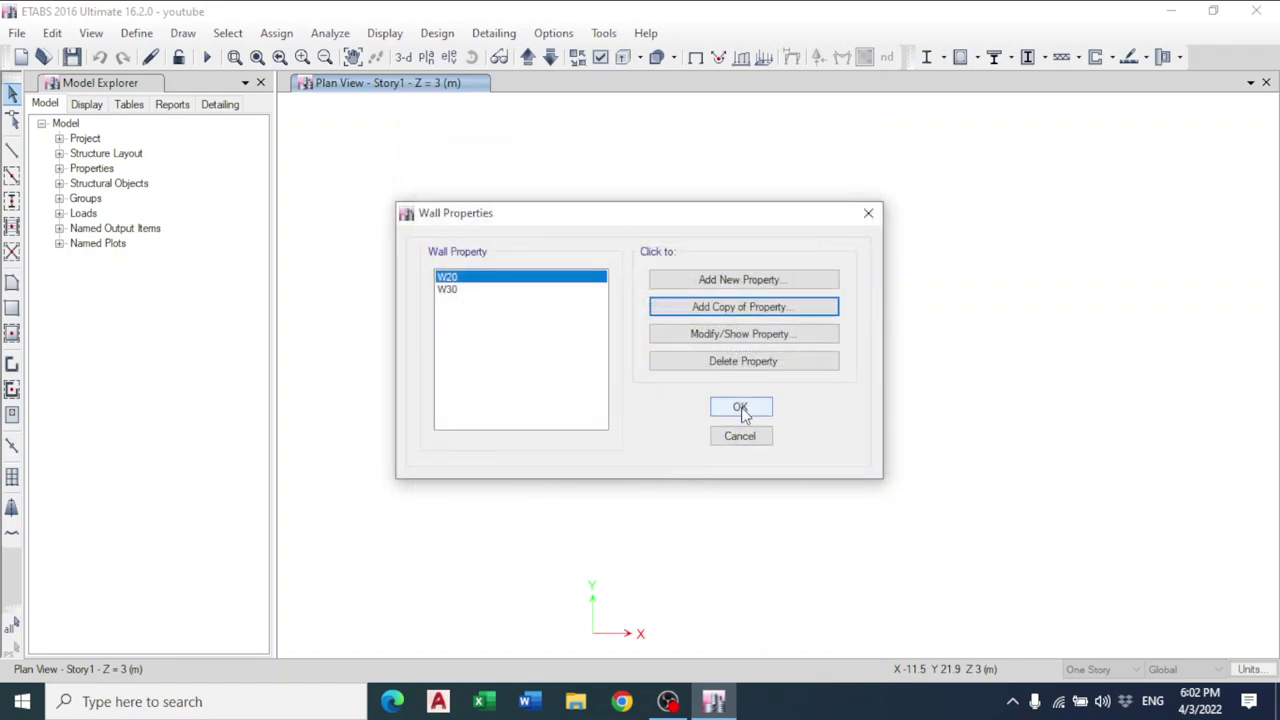
{"action": "left_click", "coordinate": [740, 410]}
- Review the existing material, frame section and slab property definitions
{"action": "left_click", "coordinate": [136, 33]}
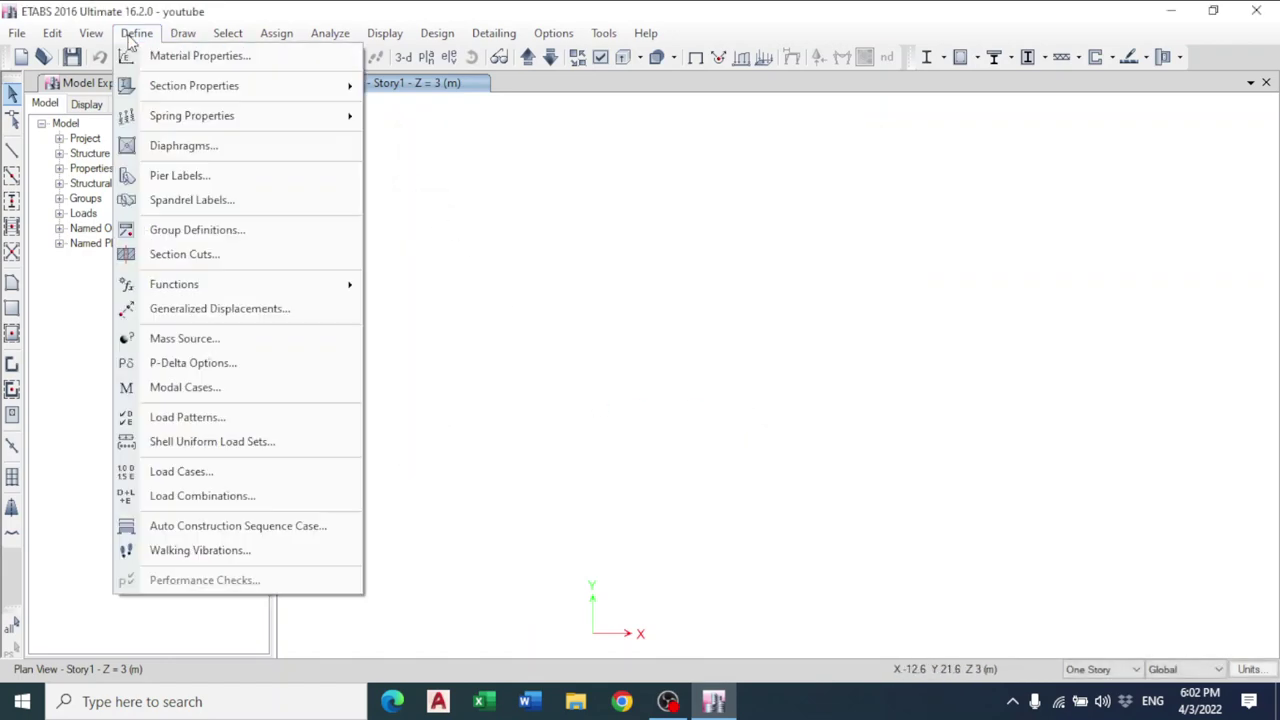
{"action": "left_click", "coordinate": [145, 55]}
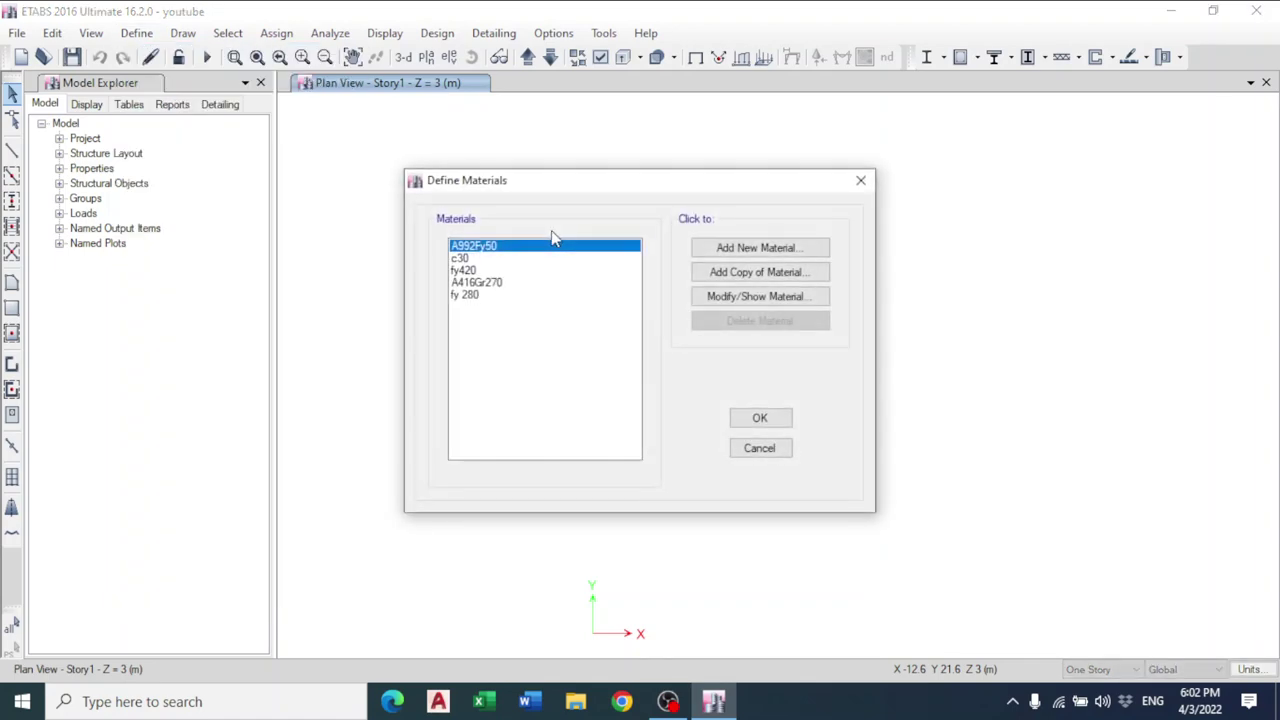
{"action": "left_click", "coordinate": [860, 181]}
{"action": "left_click", "coordinate": [136, 33]}
{"action": "mouse_move", "coordinate": [172, 85]}
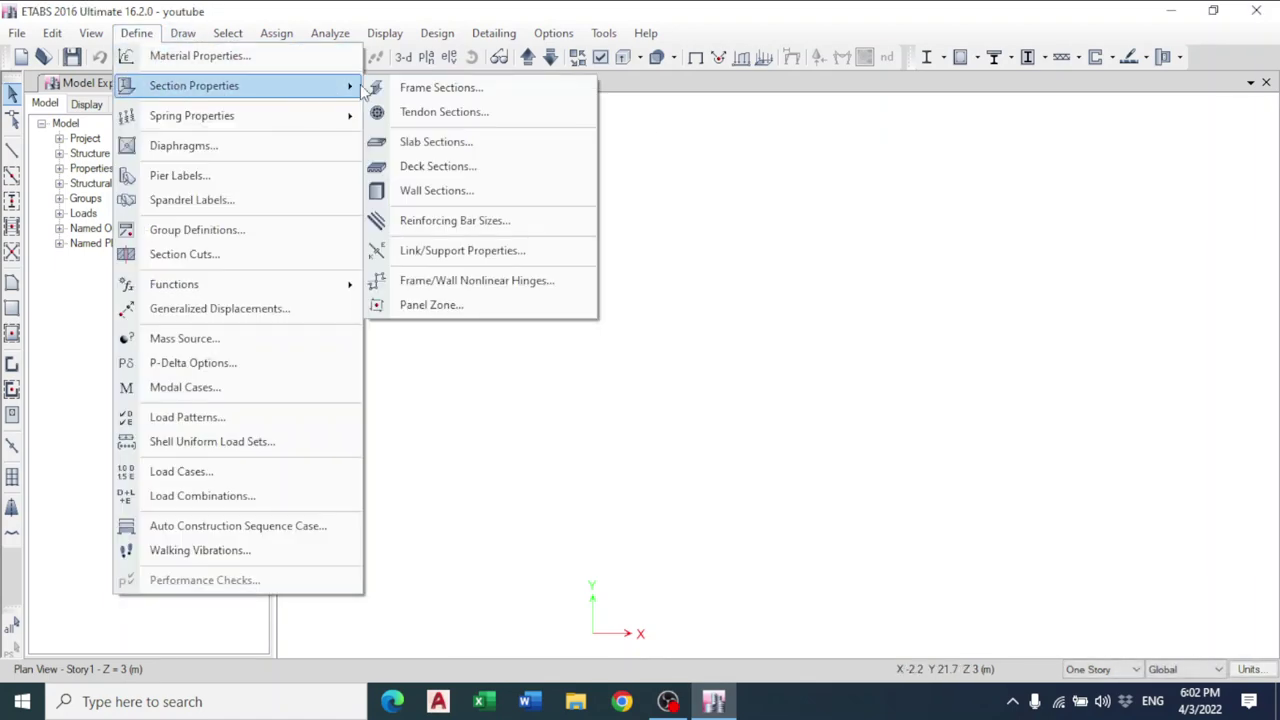
{"action": "left_click", "coordinate": [420, 86]}
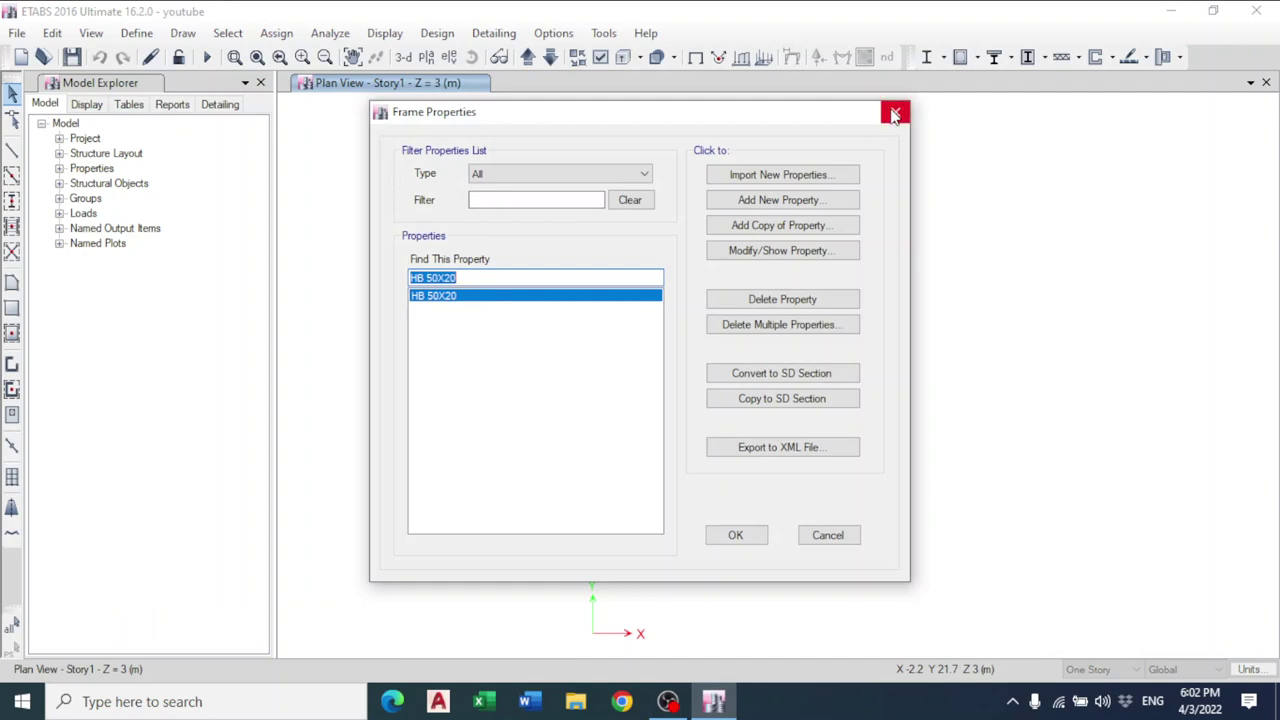
{"action": "left_click", "coordinate": [895, 114]}
{"action": "left_click", "coordinate": [136, 33]}
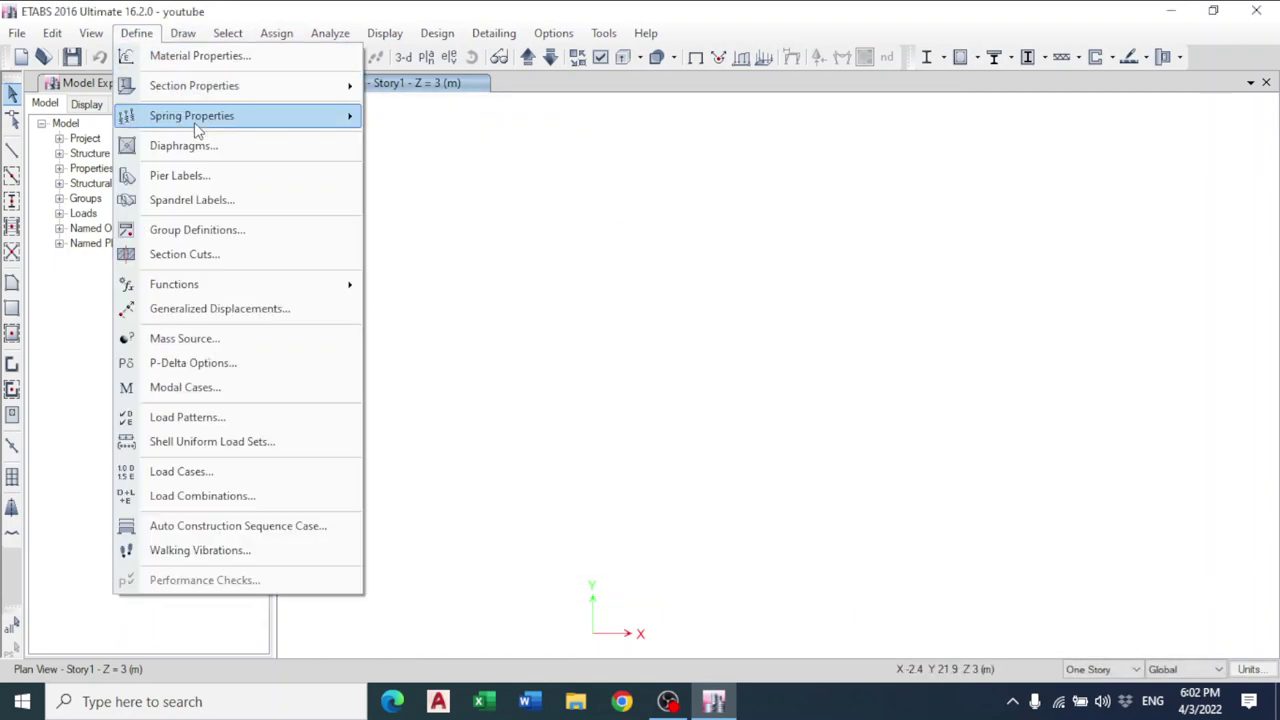
{"action": "mouse_move", "coordinate": [206, 88]}
{"action": "left_click", "coordinate": [440, 138]}
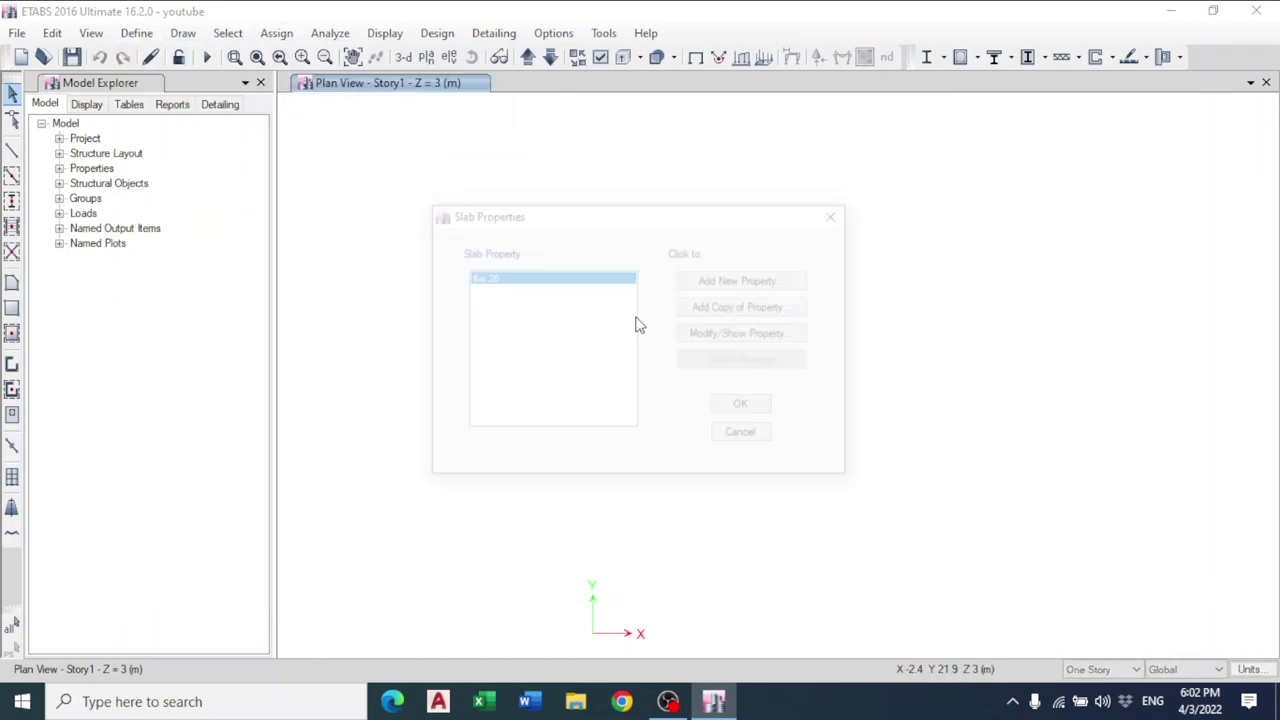
{"action": "left_click", "coordinate": [737, 334]}
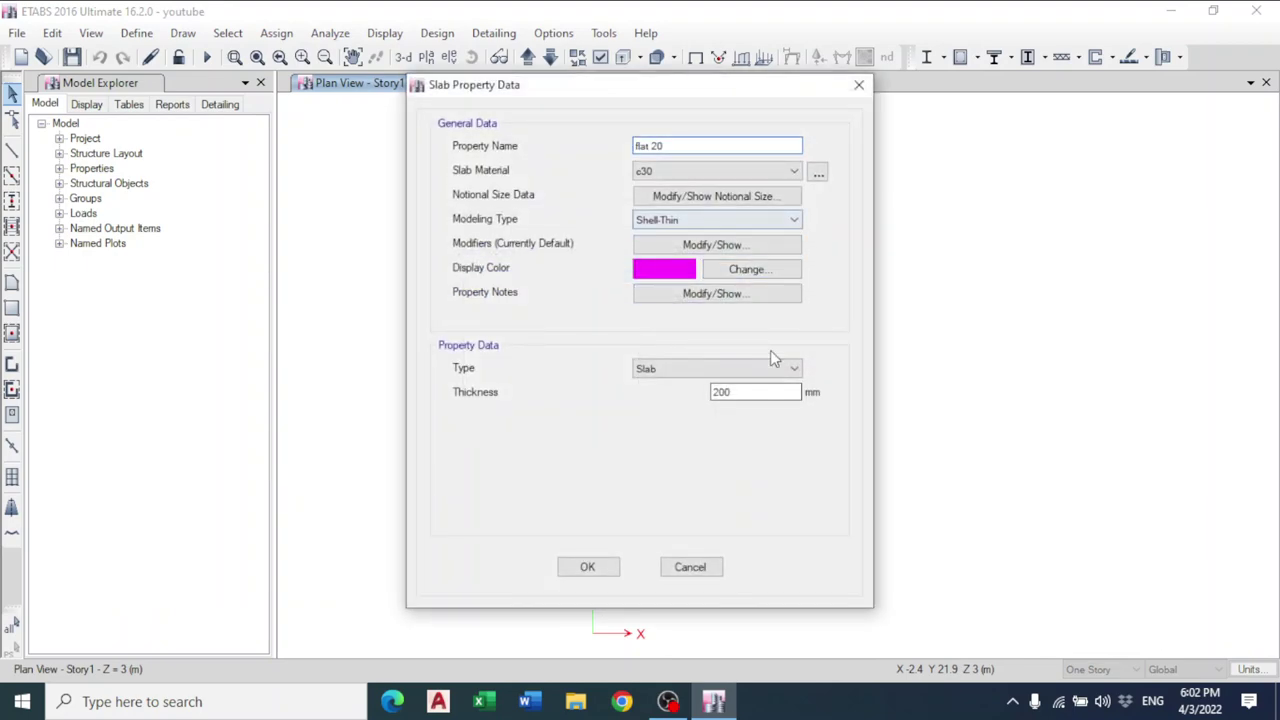
{"action": "left_click", "coordinate": [859, 86]}
{"action": "left_click", "coordinate": [837, 213]}
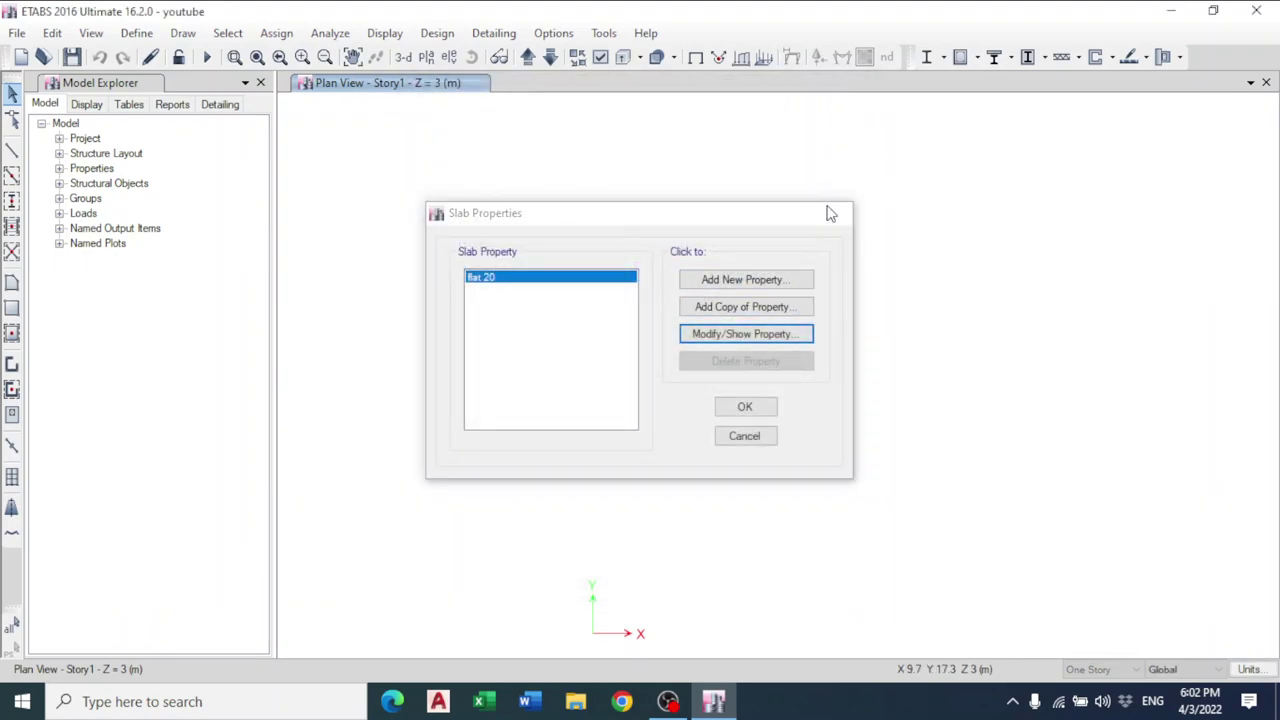
- Add a load pattern named SDL of type Super Dead with self-weight multiplier 0 and accept the load patterns
{"action": "left_click", "coordinate": [136, 33]}
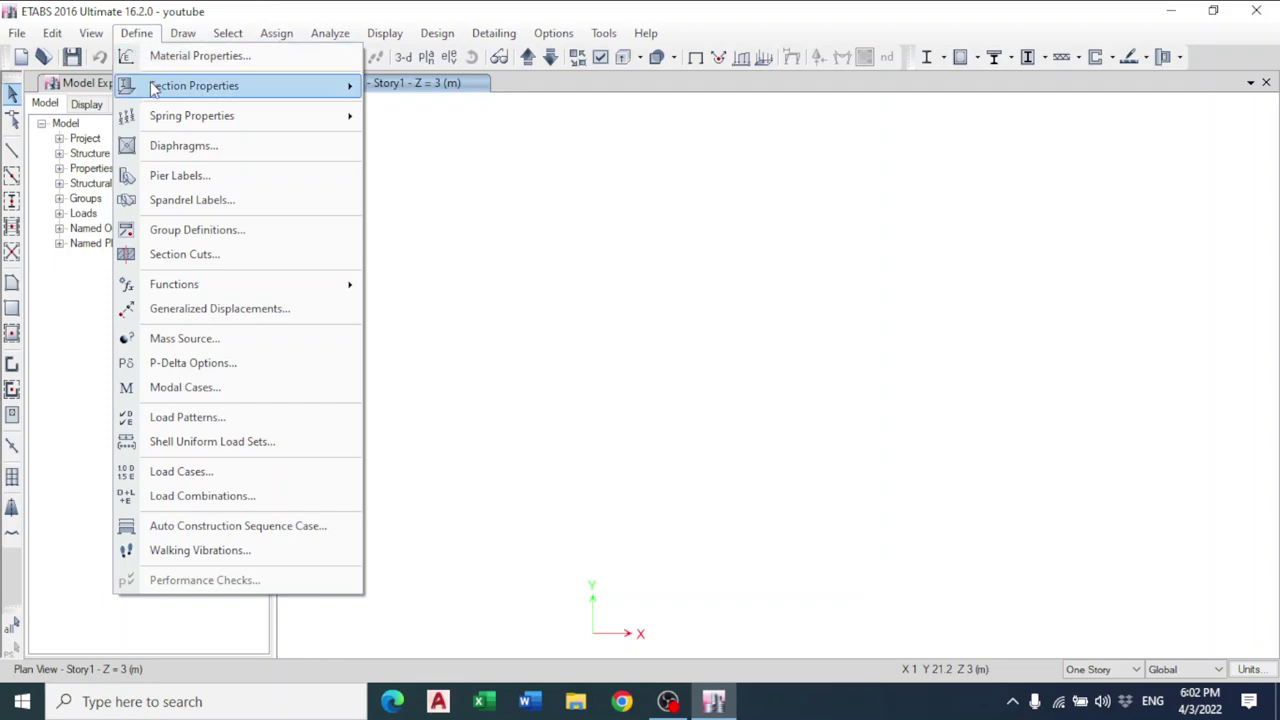
{"action": "mouse_move", "coordinate": [240, 86]}
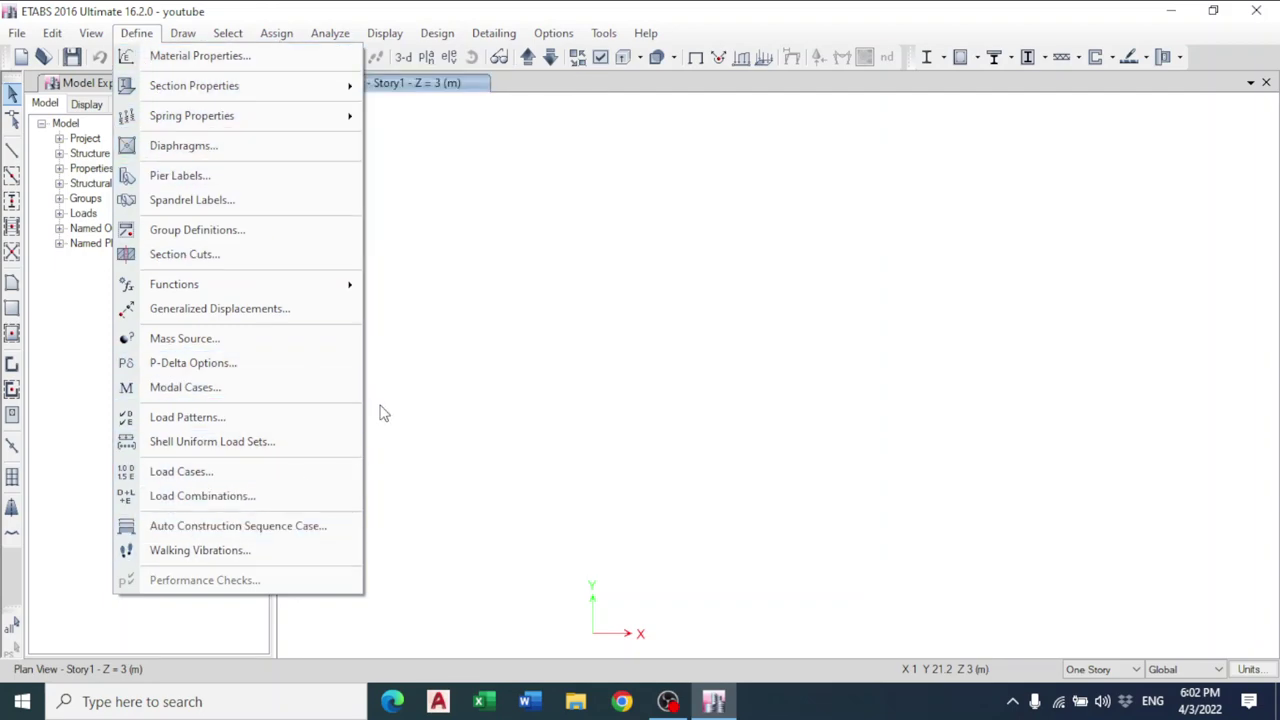
{"action": "left_click", "coordinate": [310, 420]}
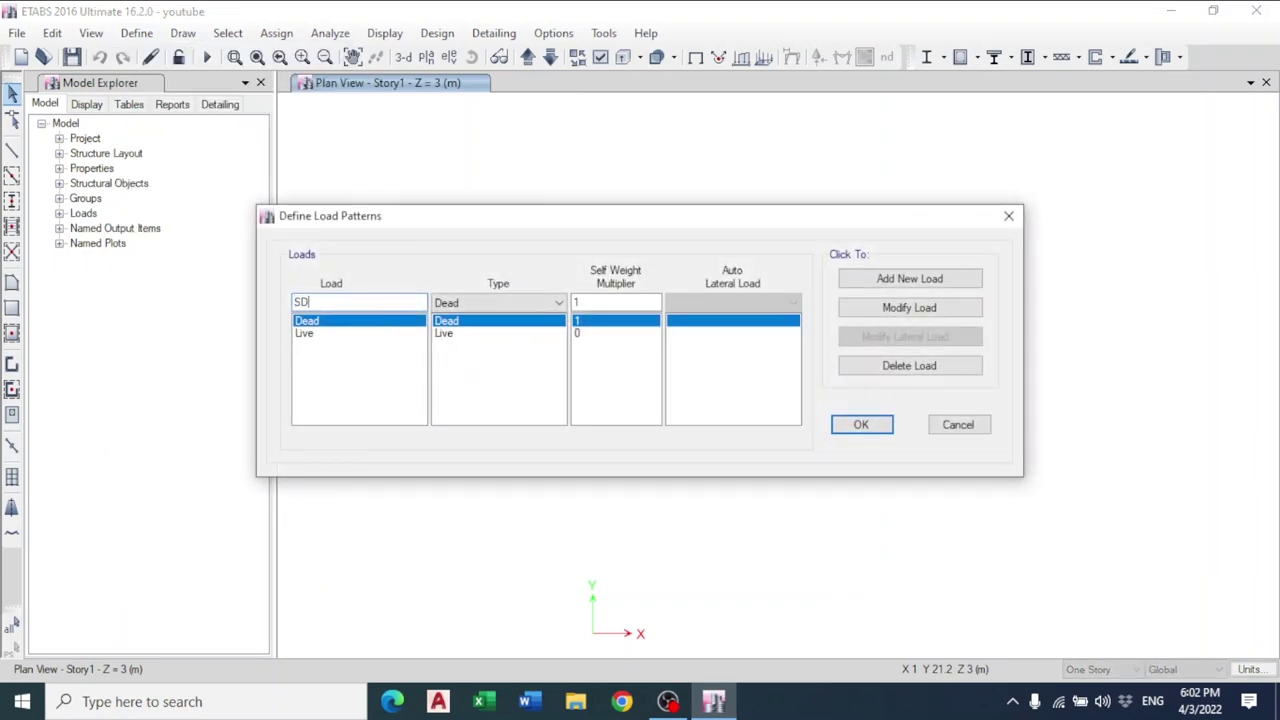
{"action": "left_click", "coordinate": [490, 303]}
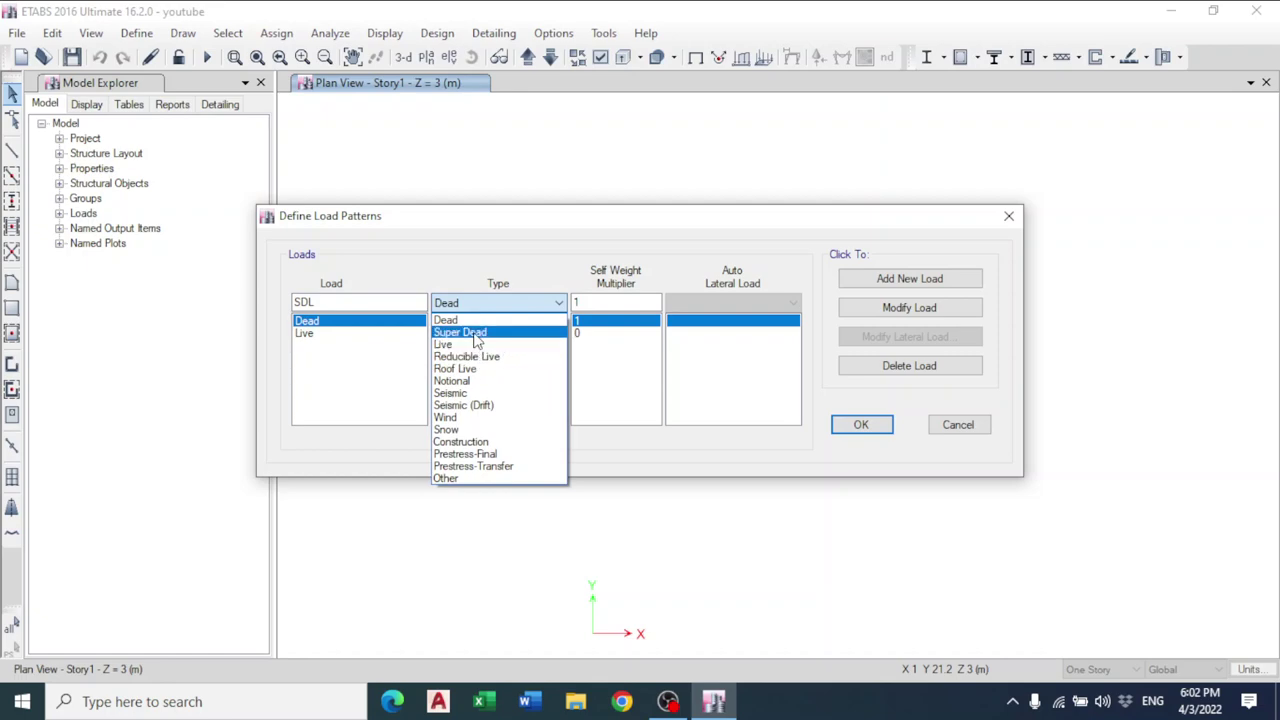
{"action": "left_click", "coordinate": [477, 331]}
{"action": "left_click", "coordinate": [843, 278]}
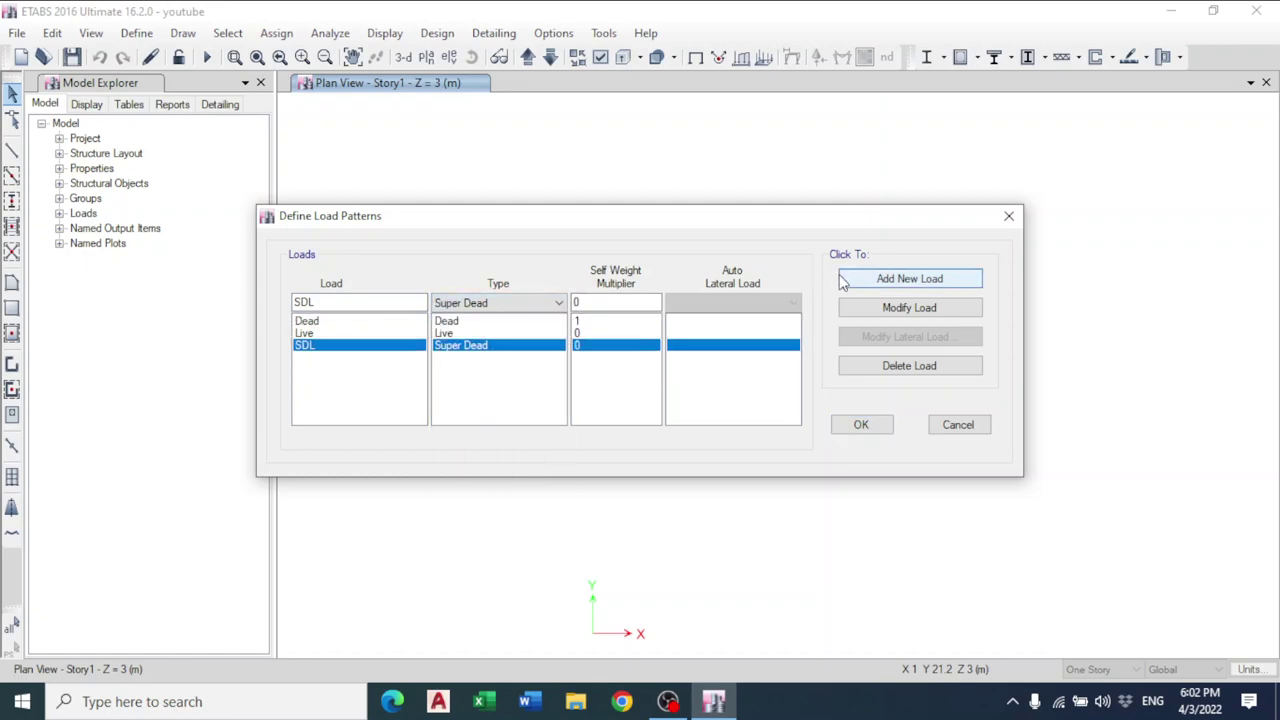
{"action": "left_click", "coordinate": [853, 425]}
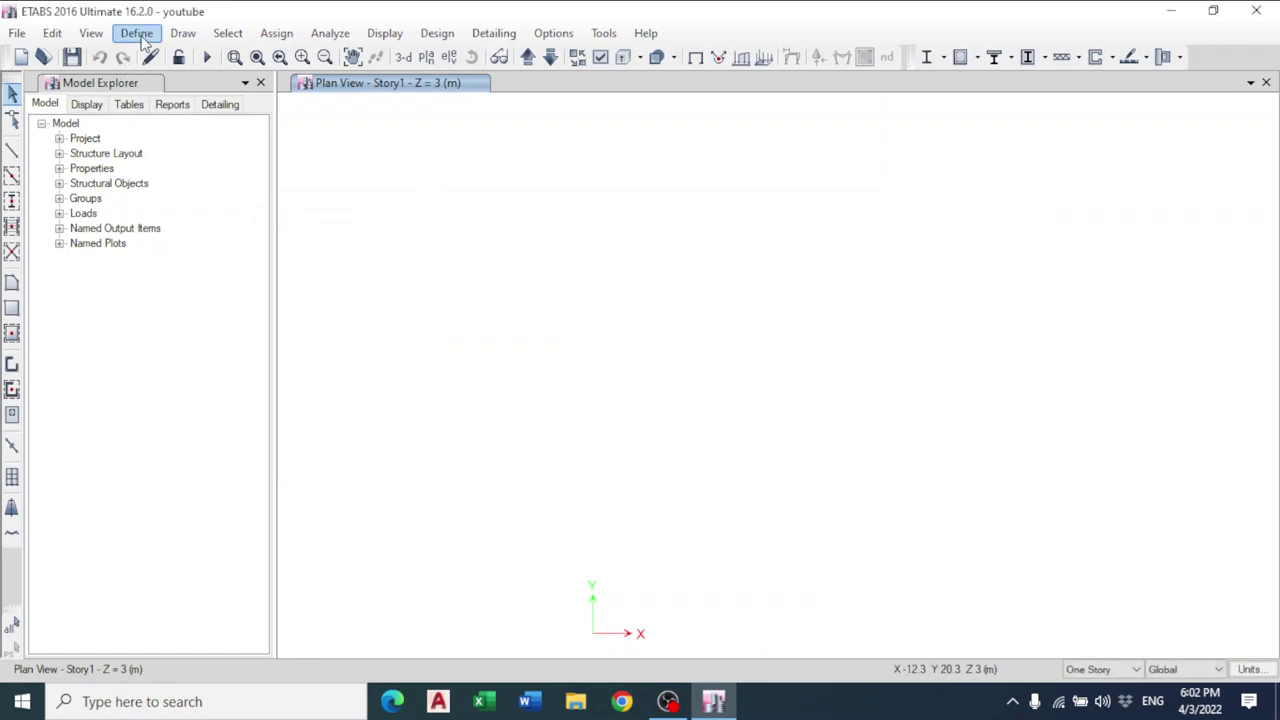
- Create a new Linear Add load combination named WORKING, after a brief check of the load cases
{"action": "left_click", "coordinate": [138, 34]}
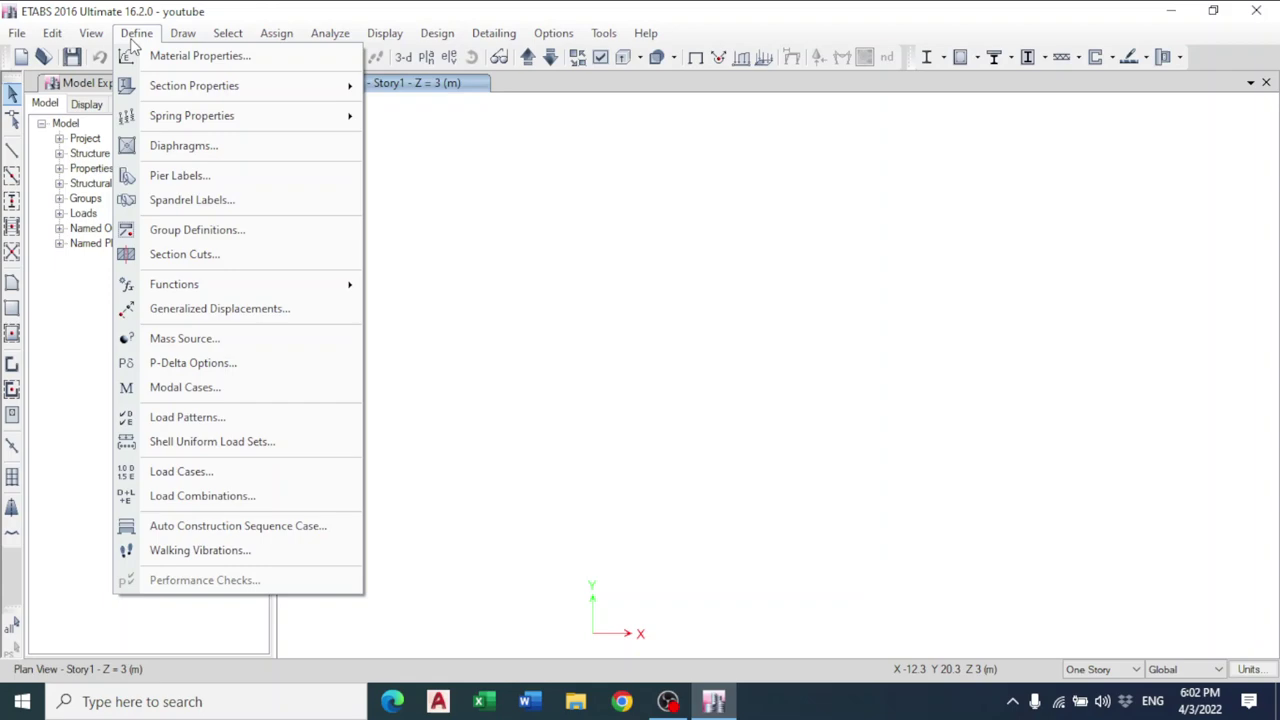
{"action": "left_click", "coordinate": [221, 472]}
{"action": "left_click", "coordinate": [981, 193]}
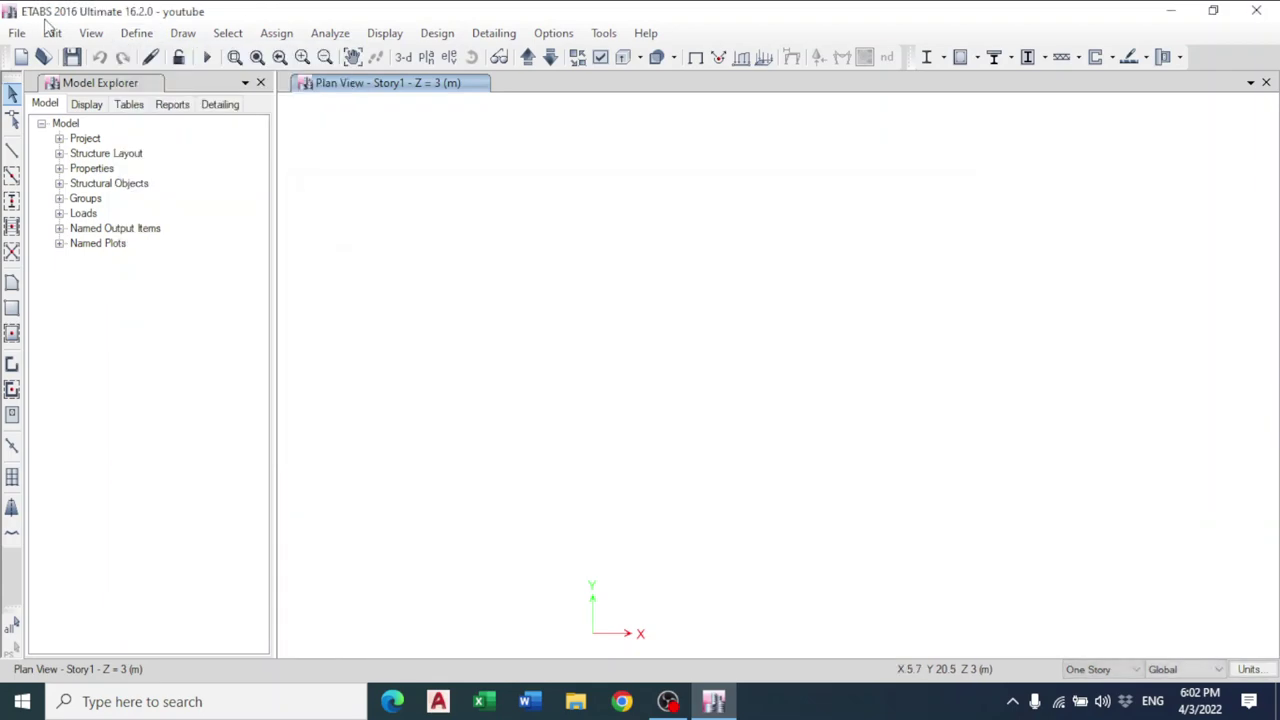
{"action": "left_click", "coordinate": [137, 33]}
{"action": "left_click", "coordinate": [225, 496]}
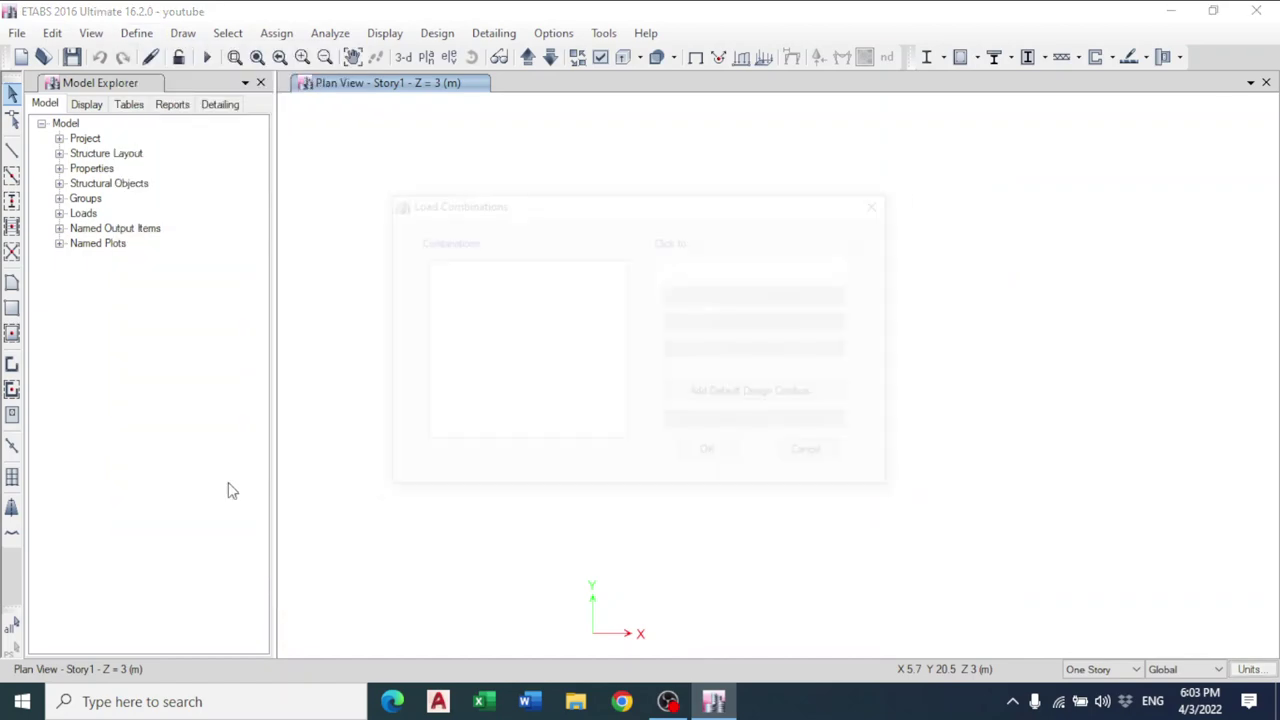
{"action": "left_click", "coordinate": [795, 277]}
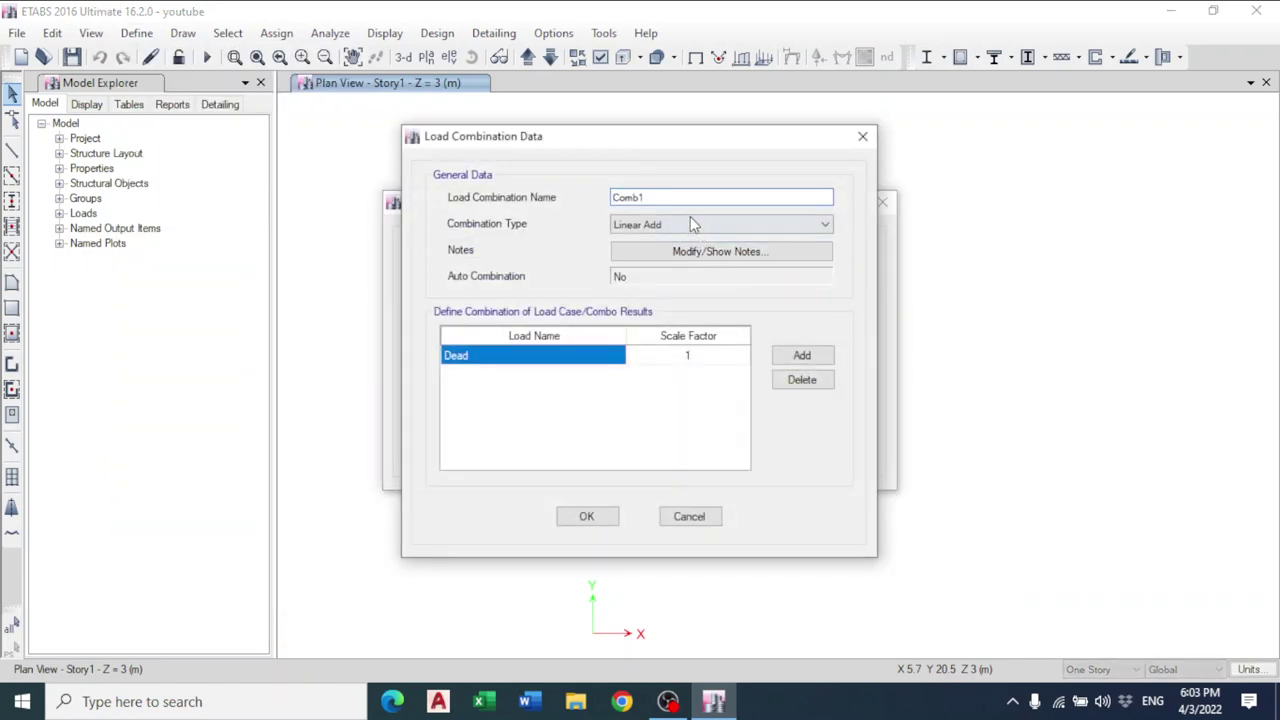
{"action": "type", "text": "WORKING"}
- Add the Live and SDL loads to the WORKING combination, each with scale factor 1
{"action": "left_click", "coordinate": [790, 356]}
{"action": "left_click", "coordinate": [598, 373]}
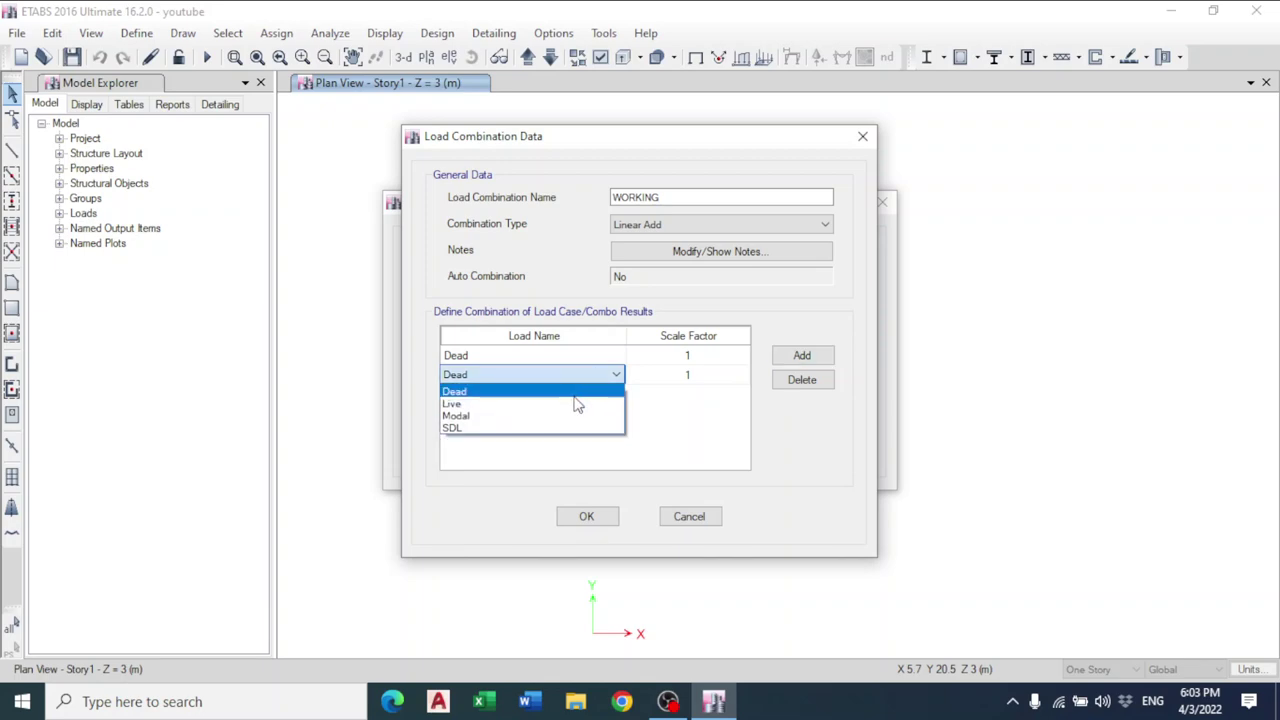
{"action": "left_click", "coordinate": [574, 403]}
{"action": "left_click", "coordinate": [790, 356]}
{"action": "left_click", "coordinate": [557, 396]}
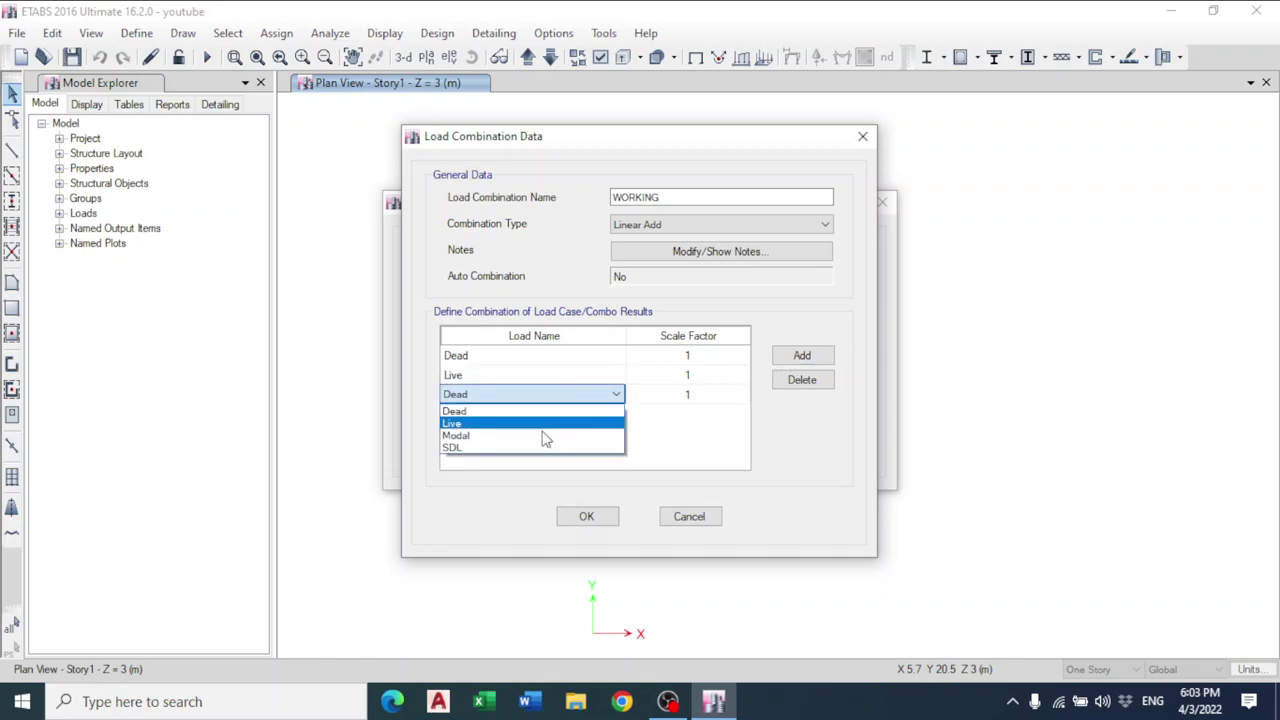
{"action": "left_click", "coordinate": [532, 449]}
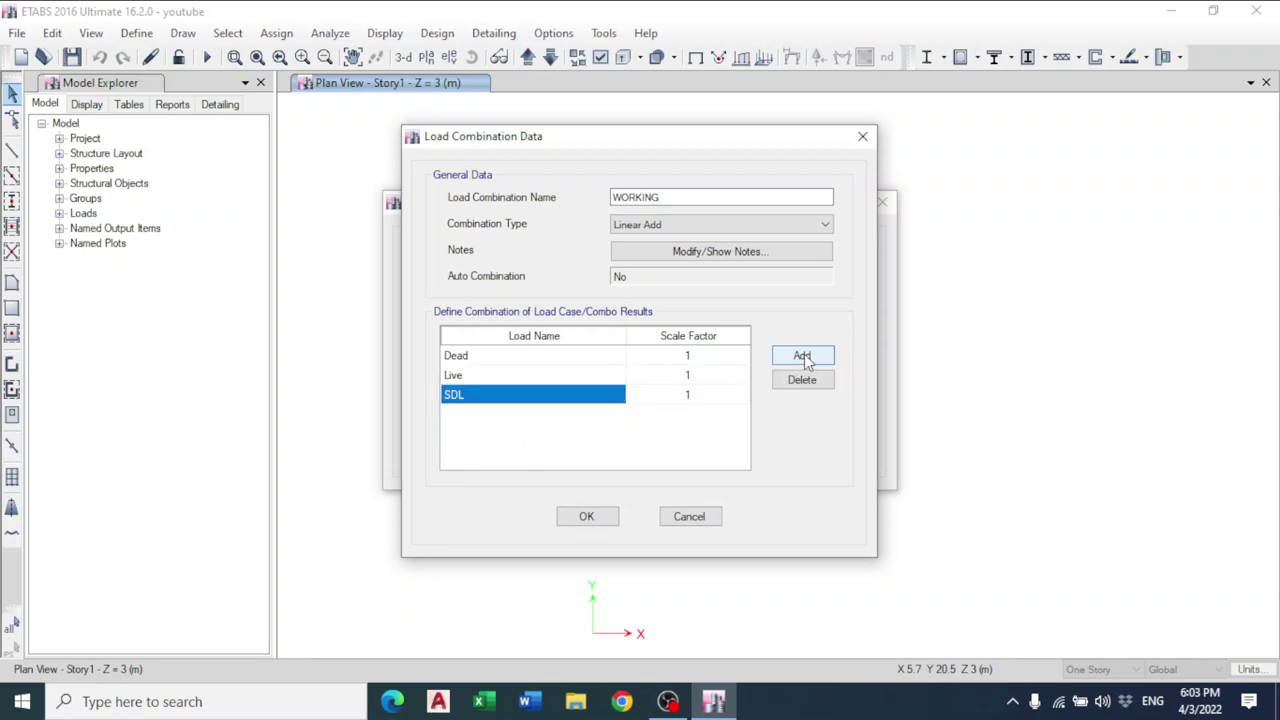
{"action": "left_click", "coordinate": [803, 358]}
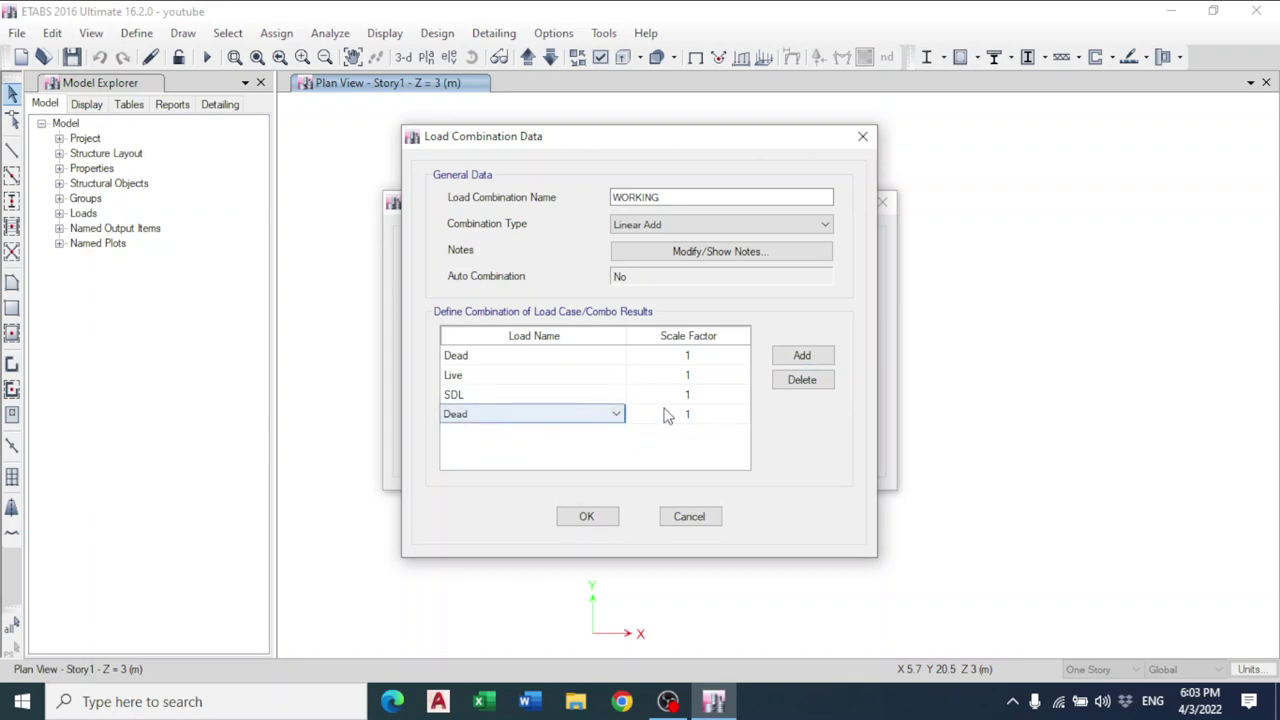
{"action": "left_click", "coordinate": [667, 414]}
{"action": "left_click", "coordinate": [800, 381]}
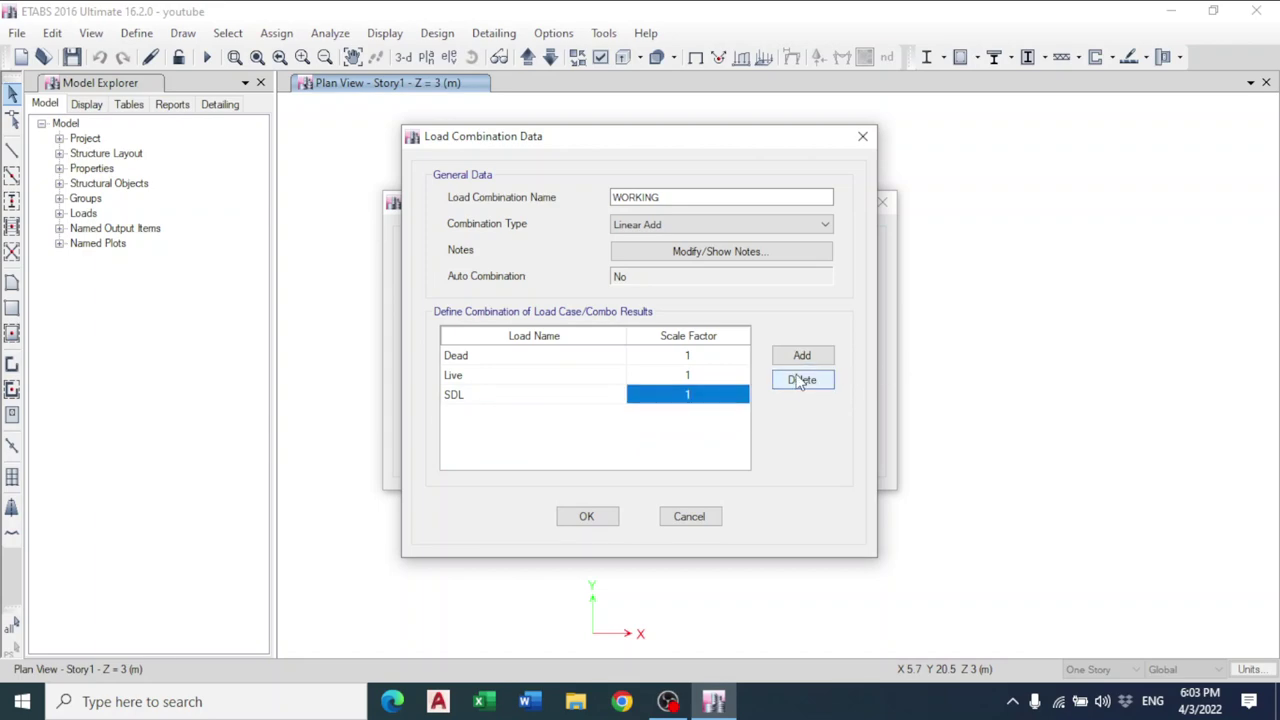
- Accept the WORKING load combination's data
{"action": "left_click", "coordinate": [604, 515]}
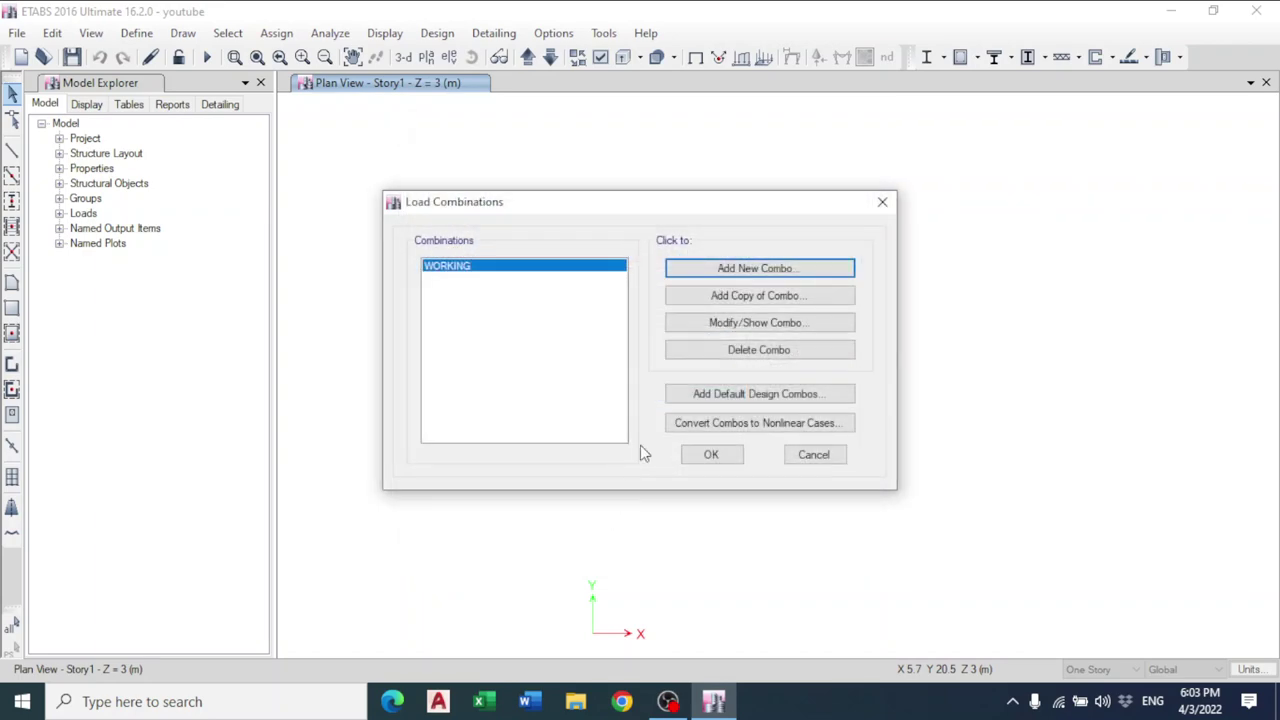
- Add a copy of the WORKING combination named ULTIMATE, with scale factors 1.2 for Dead and 1.6 for Live
{"action": "left_click", "coordinate": [729, 303]}
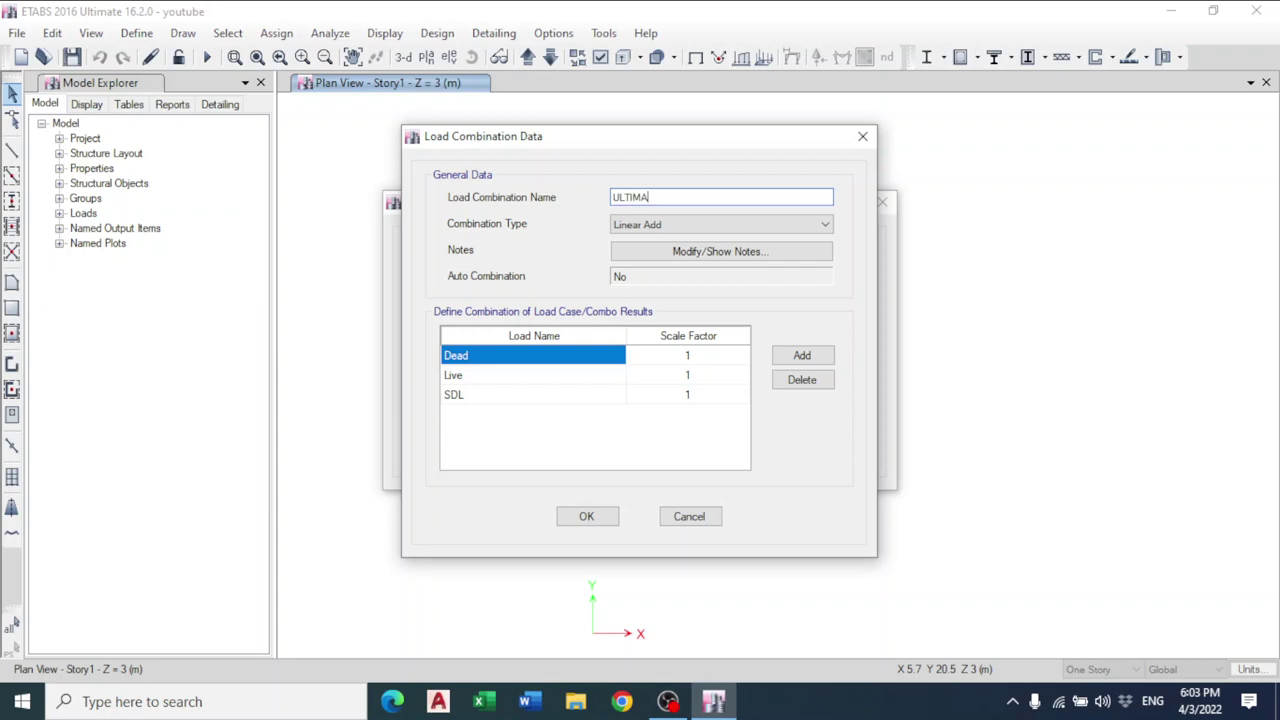
{"action": "left_click", "coordinate": [687, 356]}
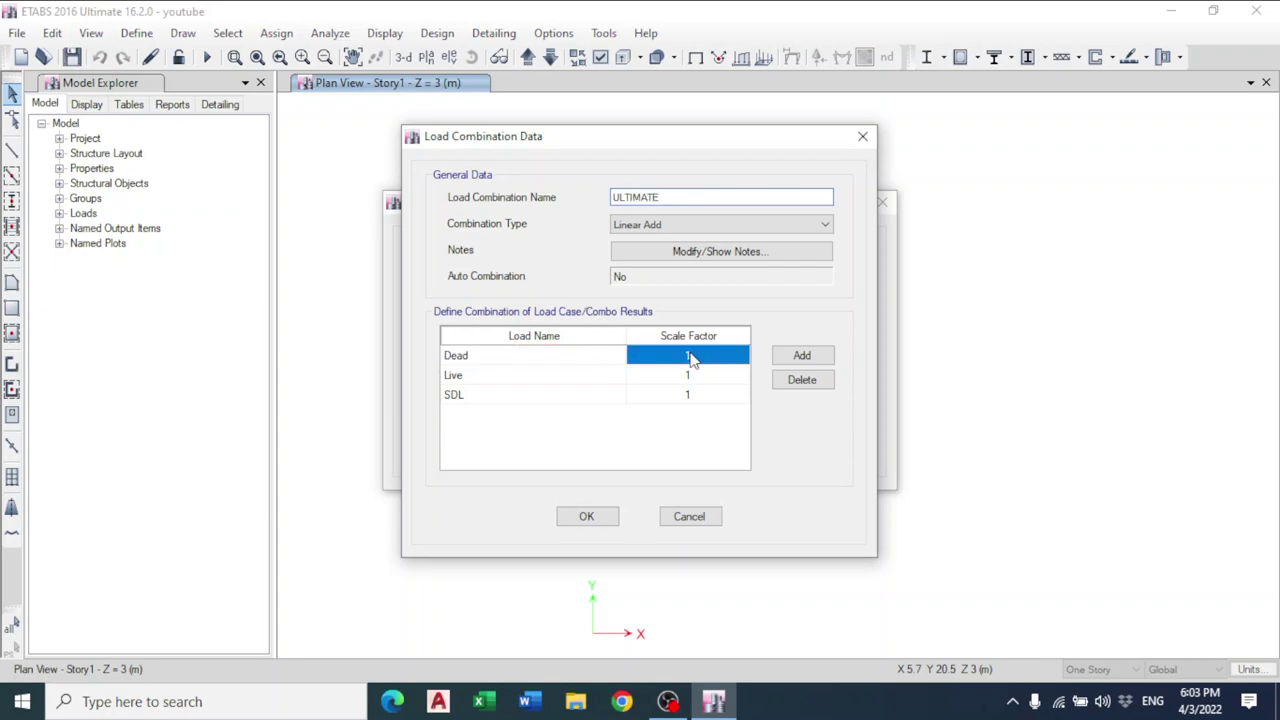
{"action": "type", "text": "1.2"}
{"action": "left_click", "coordinate": [687, 375]}
{"action": "type", "text": "1.6"}
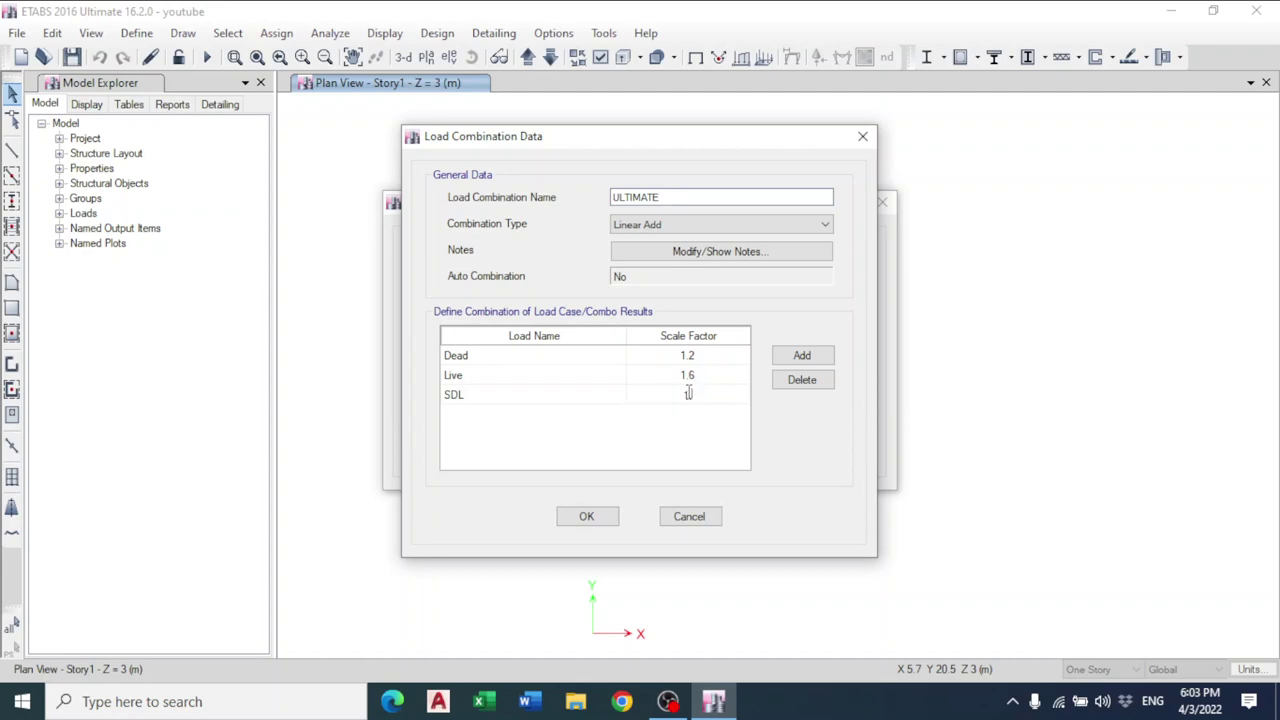
- Accept the ULTIMATE combination and the list of load combinations, and close the Model Explorer
{"action": "left_click", "coordinate": [598, 516]}
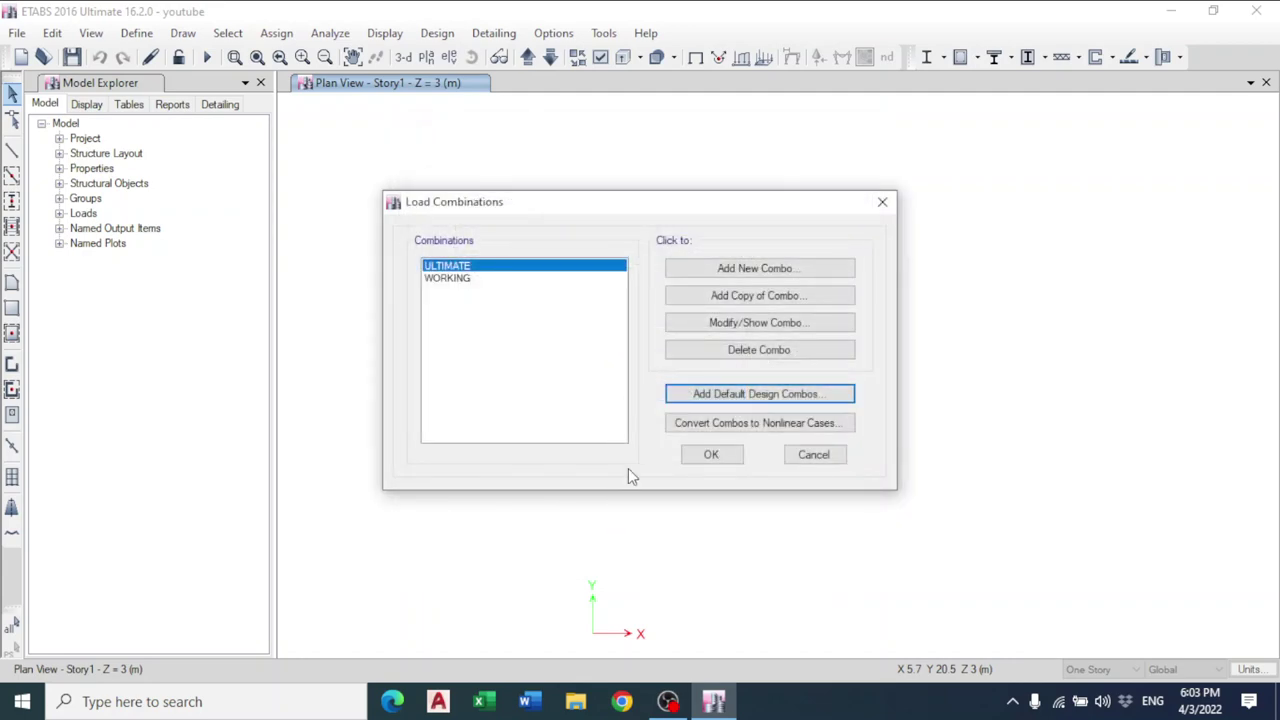
{"action": "left_click", "coordinate": [710, 456]}
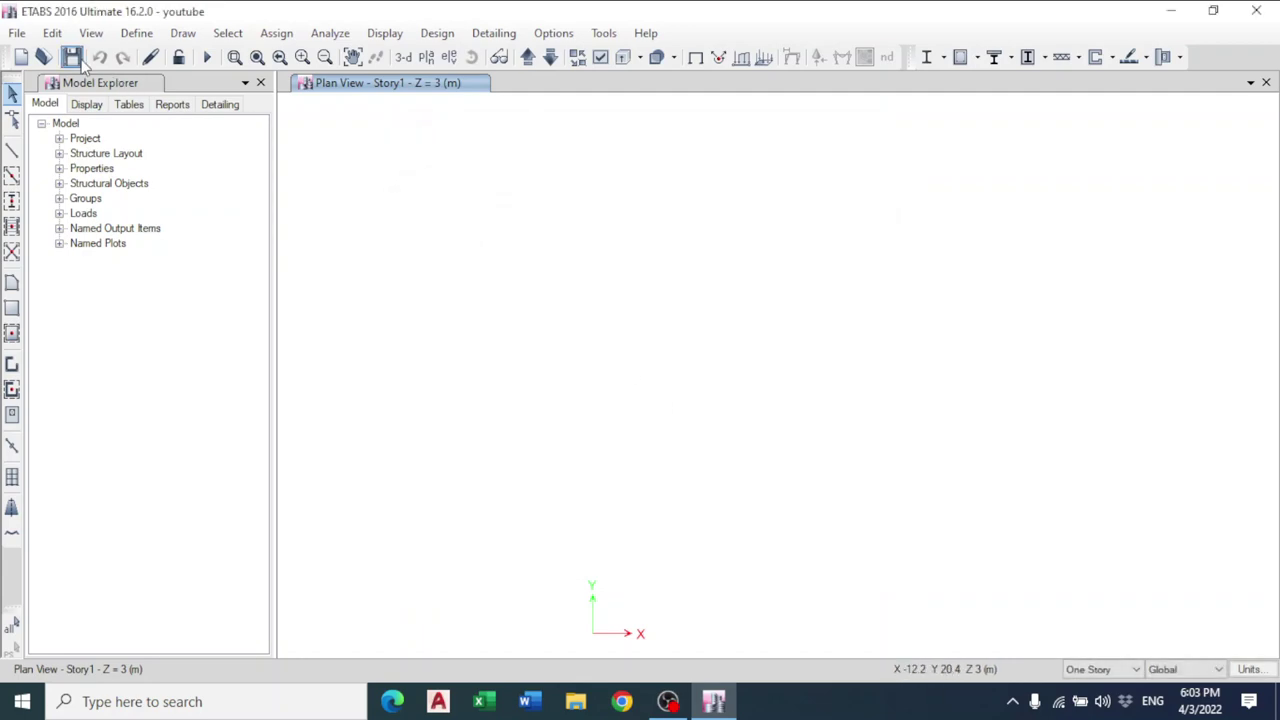
{"action": "left_click", "coordinate": [260, 82]}
{"action": "left_click", "coordinate": [130, 35]}
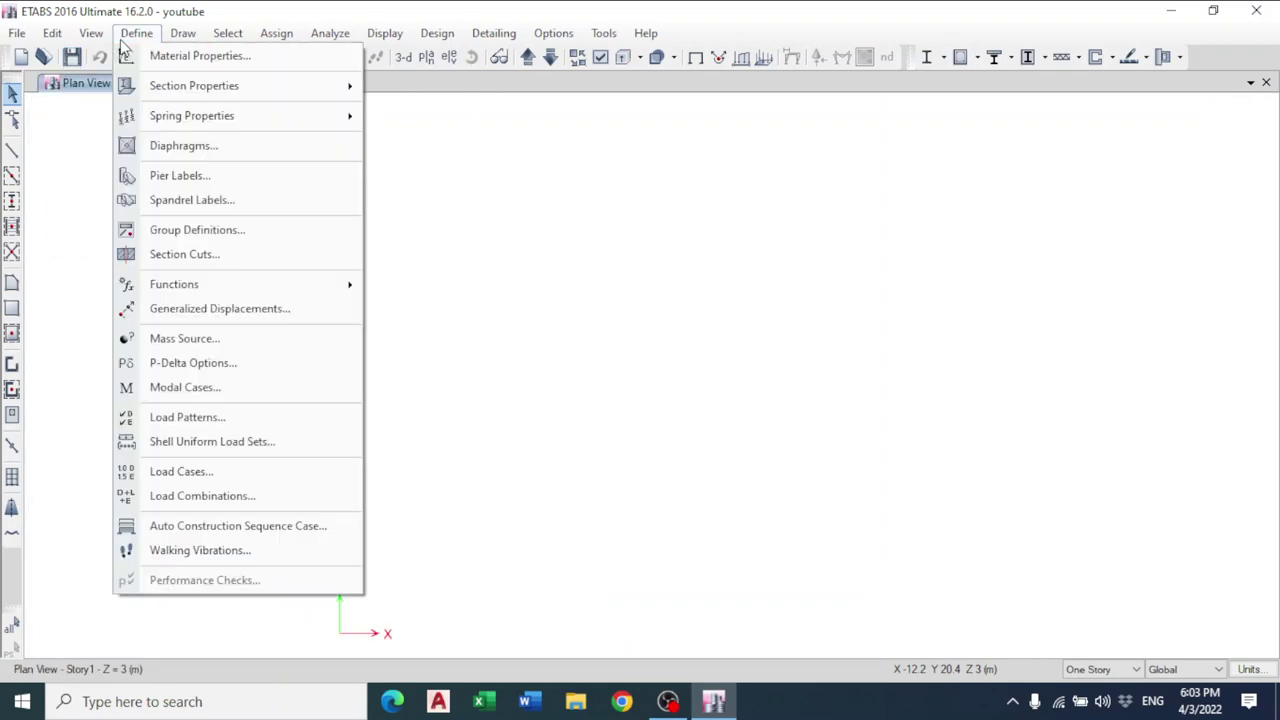
{"action": "left_click", "coordinate": [125, 36]}
{"action": "left_click", "coordinate": [125, 36]}
{"action": "left_click", "coordinate": [125, 36]}
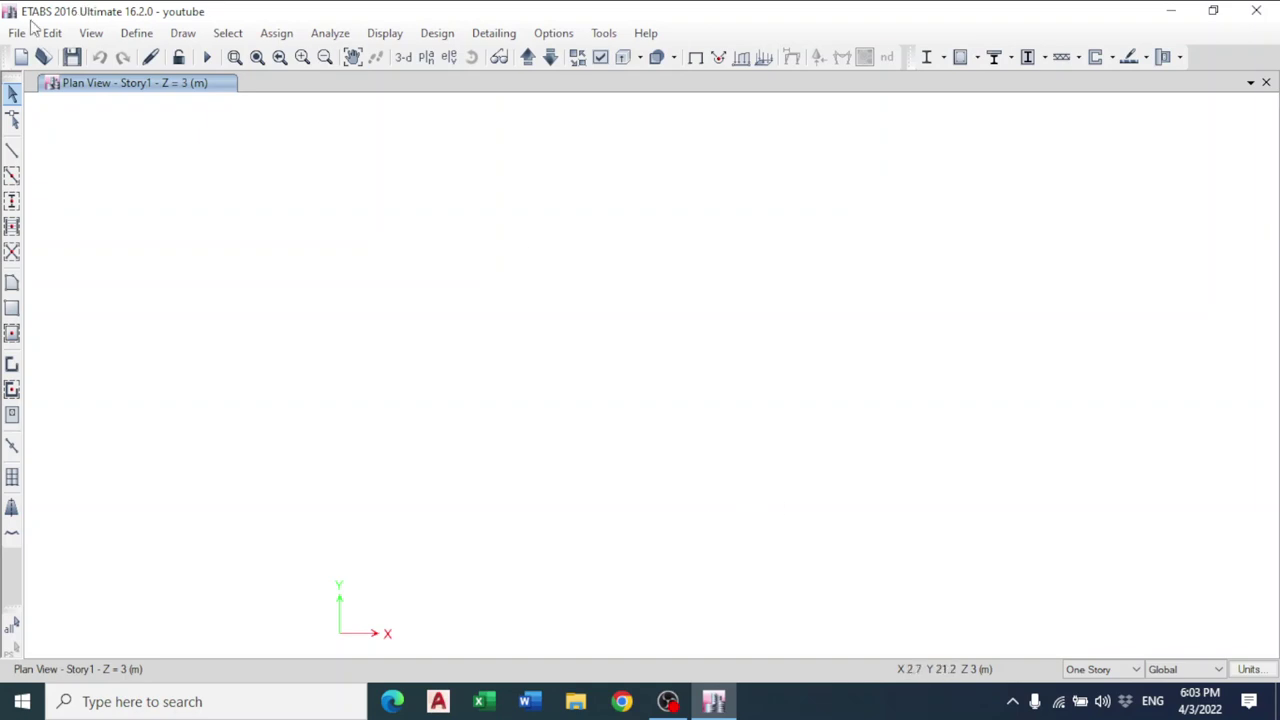
{"action": "left_click", "coordinate": [16, 34]}
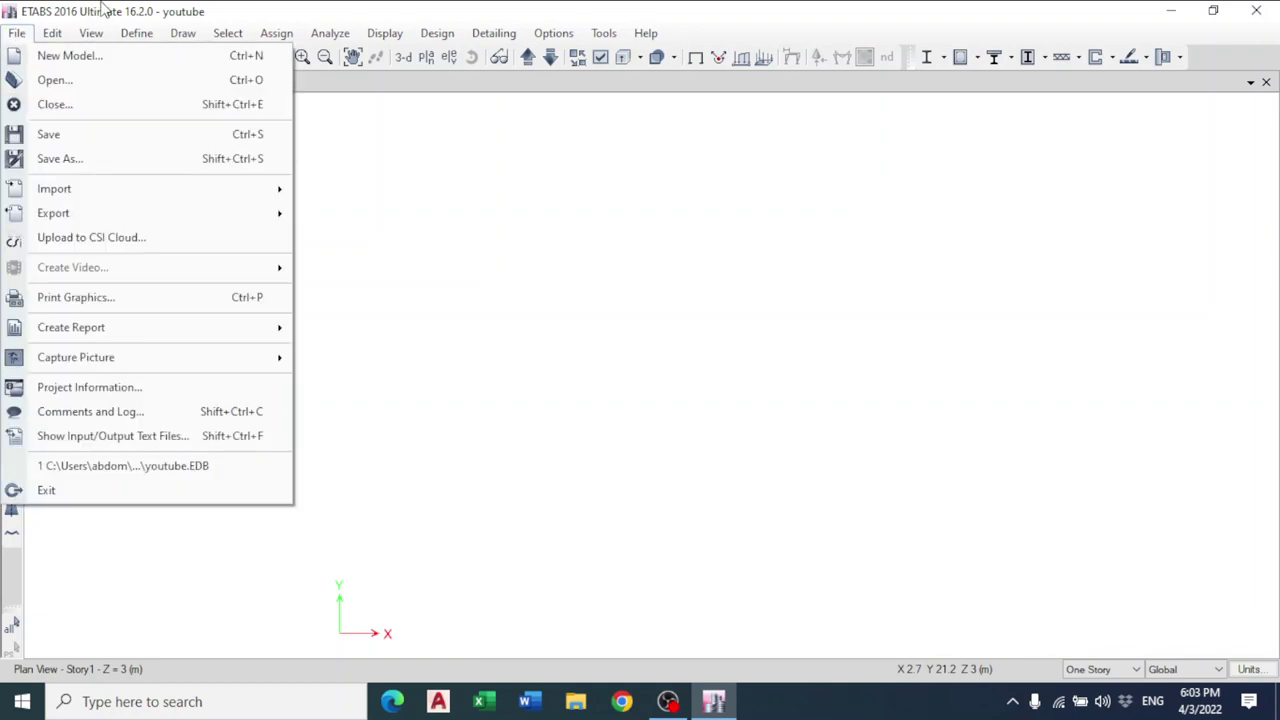
{"action": "left_click", "coordinate": [103, 8]}
{"action": "right_click", "coordinate": [389, 257]}
{"action": "left_click", "coordinate": [344, 224]}
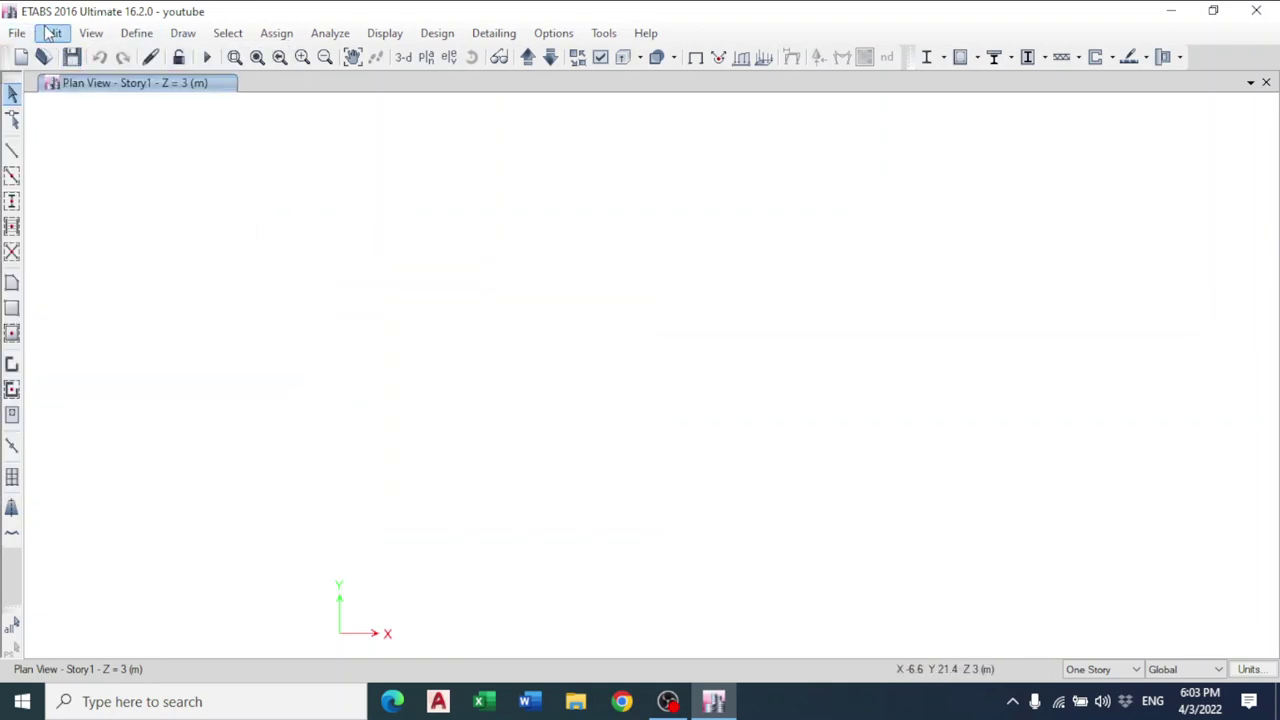
- In the story data, add 5 stories of 3 m height above Story1, replicated from Story1, keeping the existing story heights
{"action": "left_click", "coordinate": [51, 34]}
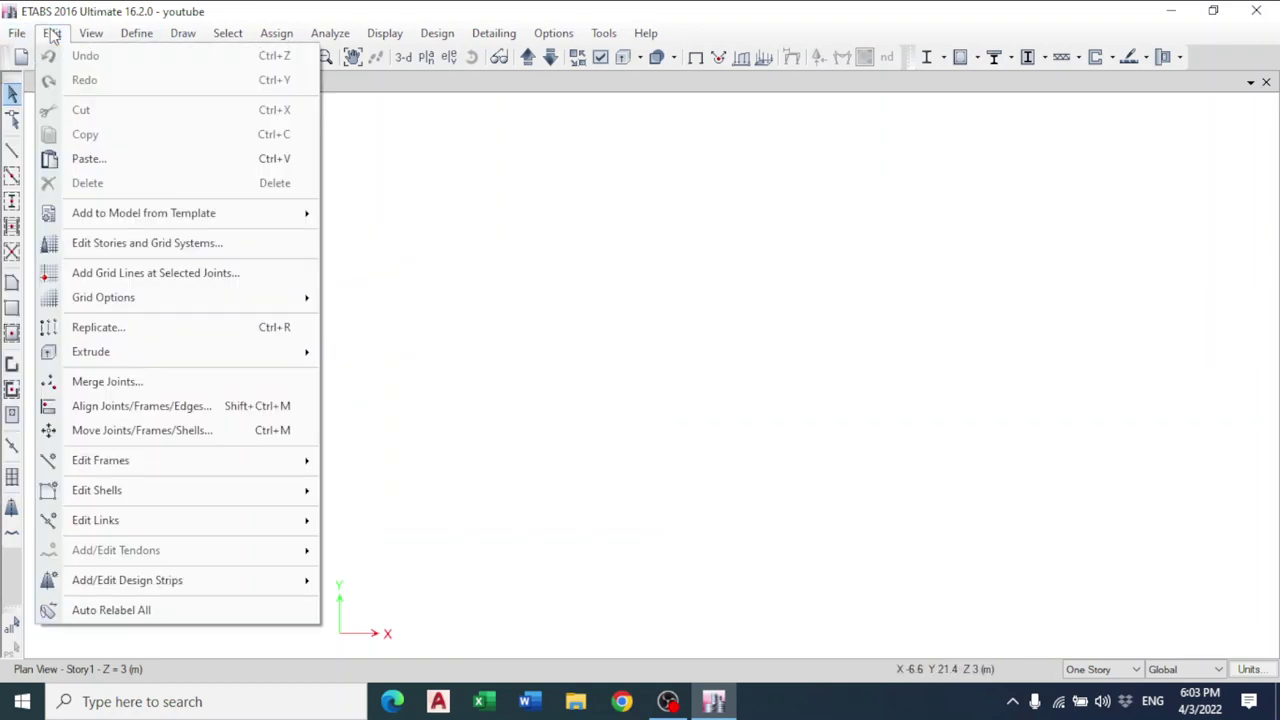
{"action": "left_click", "coordinate": [131, 235]}
{"action": "left_click", "coordinate": [731, 159]}
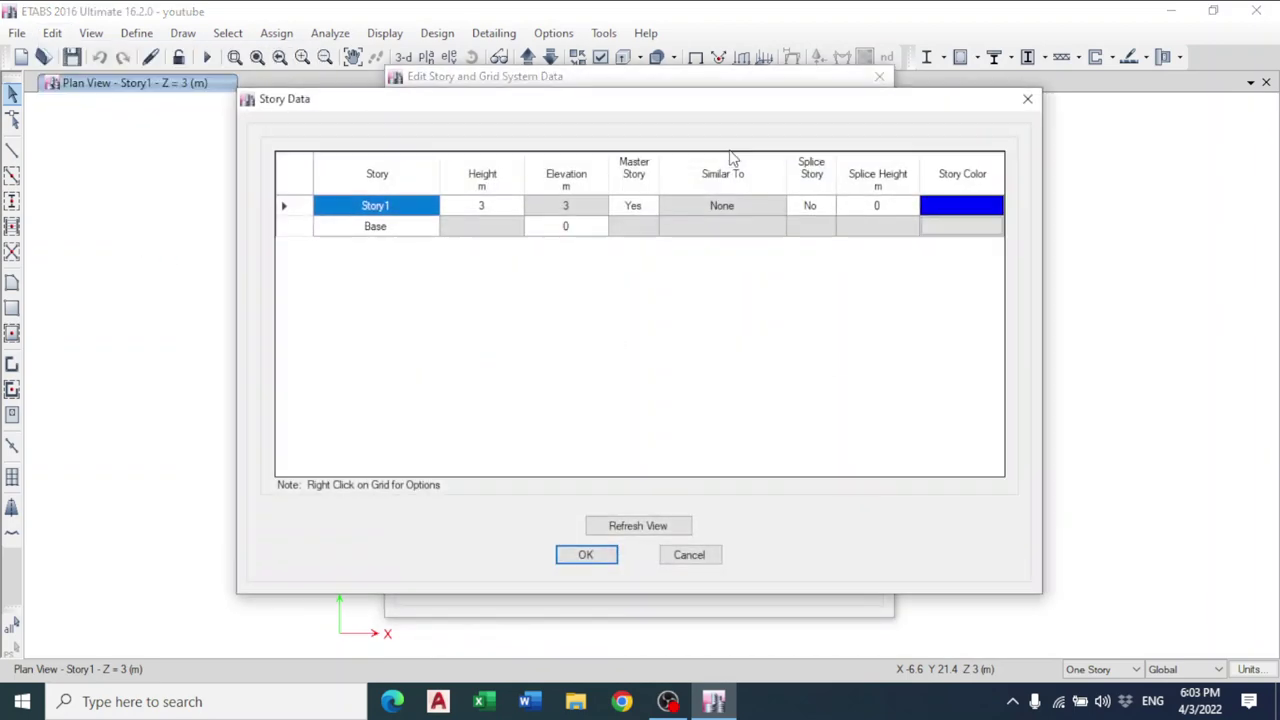
{"action": "right_click", "coordinate": [485, 293]}
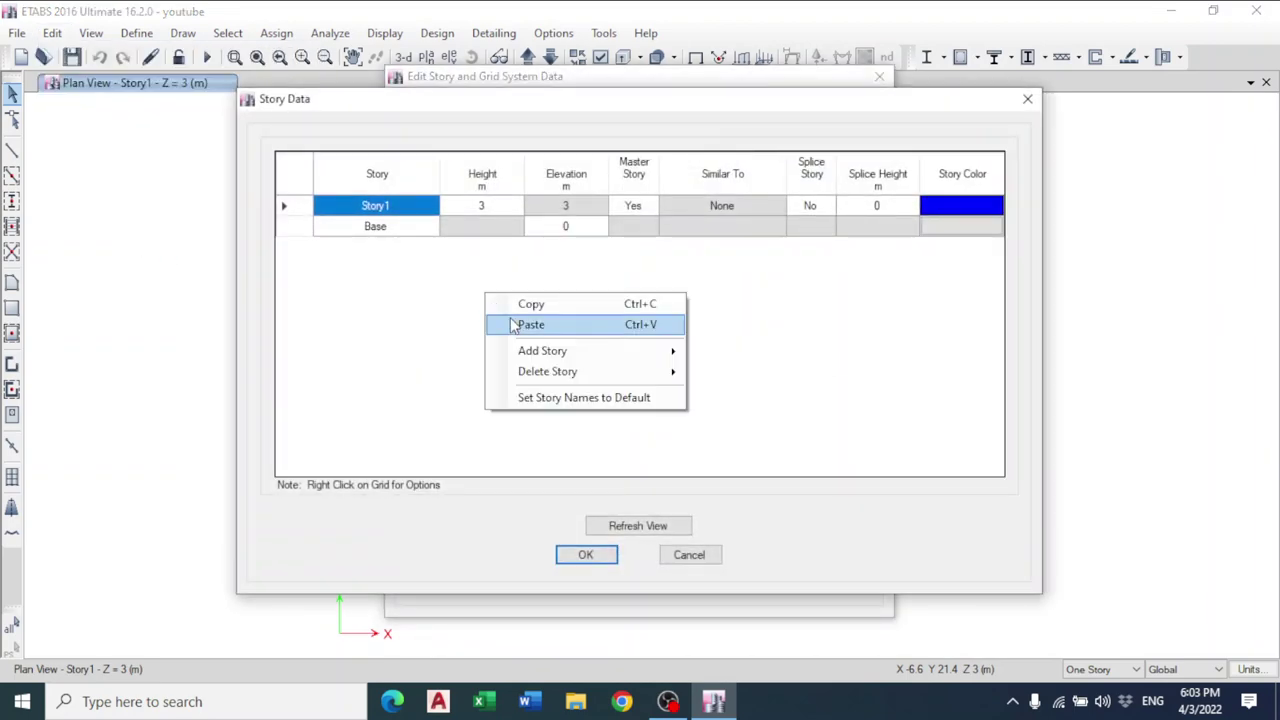
{"action": "mouse_move", "coordinate": [629, 351]}
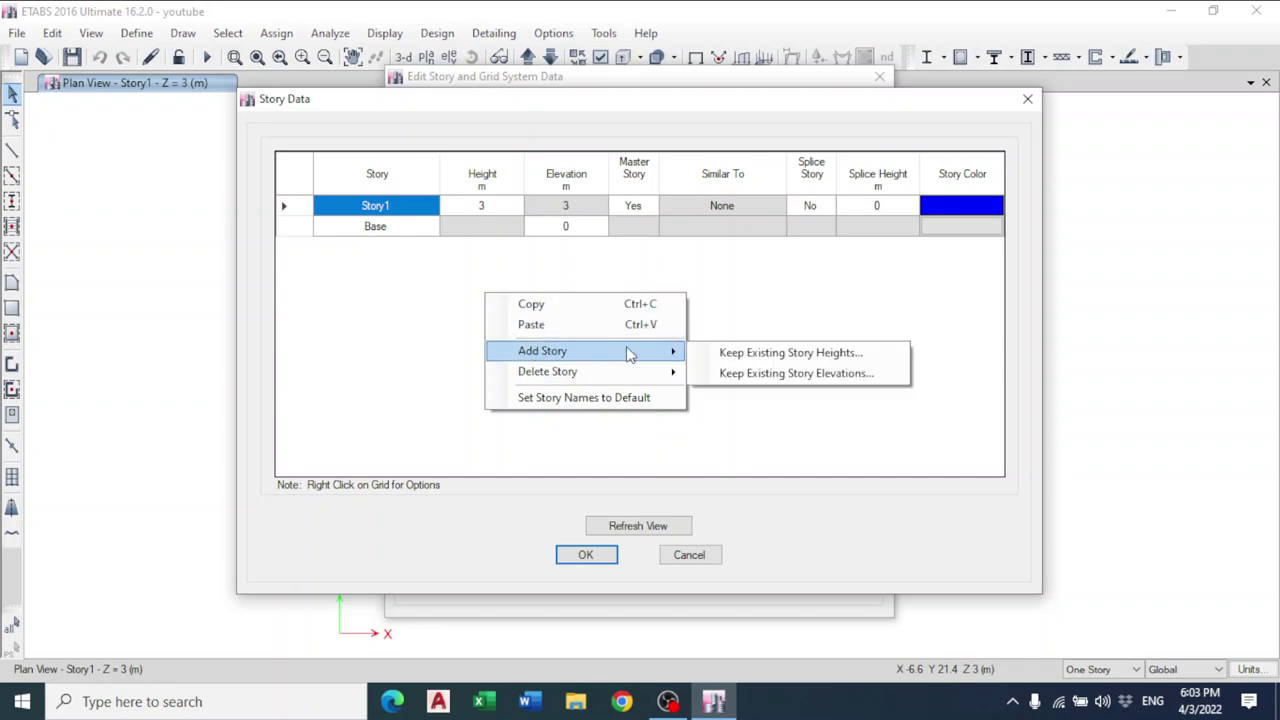
{"action": "left_click", "coordinate": [733, 353]}
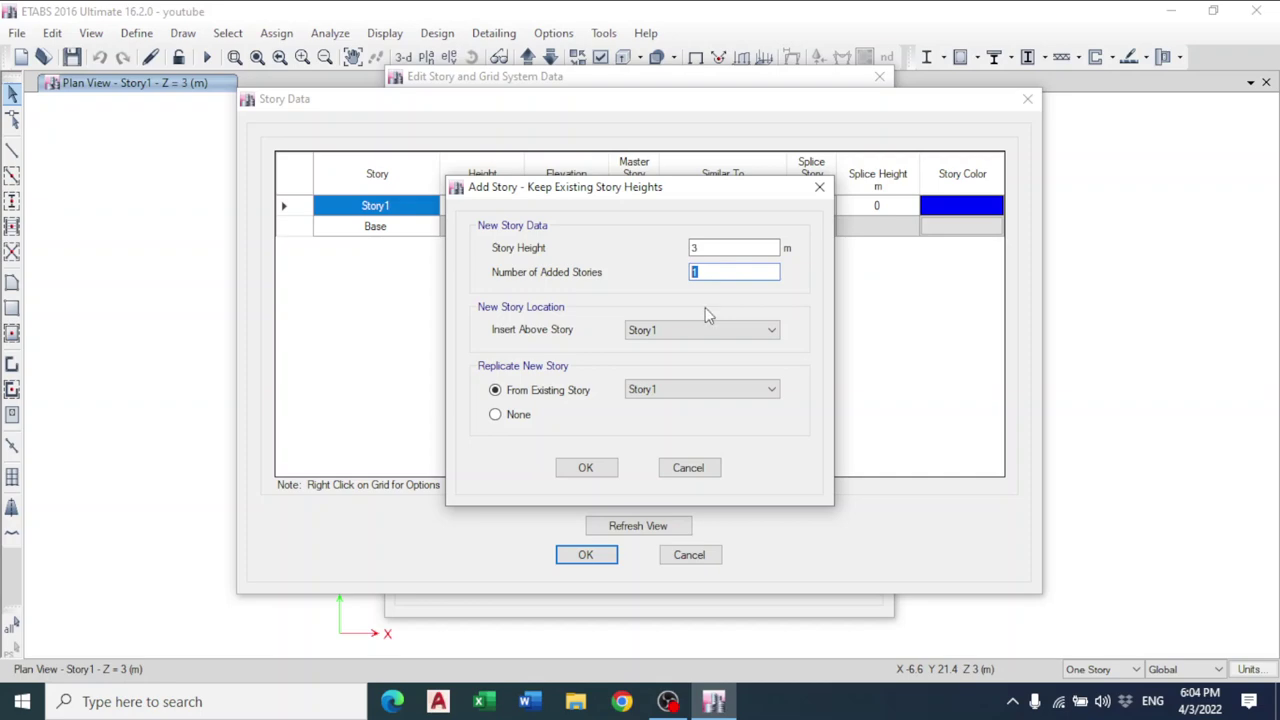
{"action": "type", "text": "5"}
{"action": "left_click", "coordinate": [642, 390]}
{"action": "left_click", "coordinate": [640, 390]}
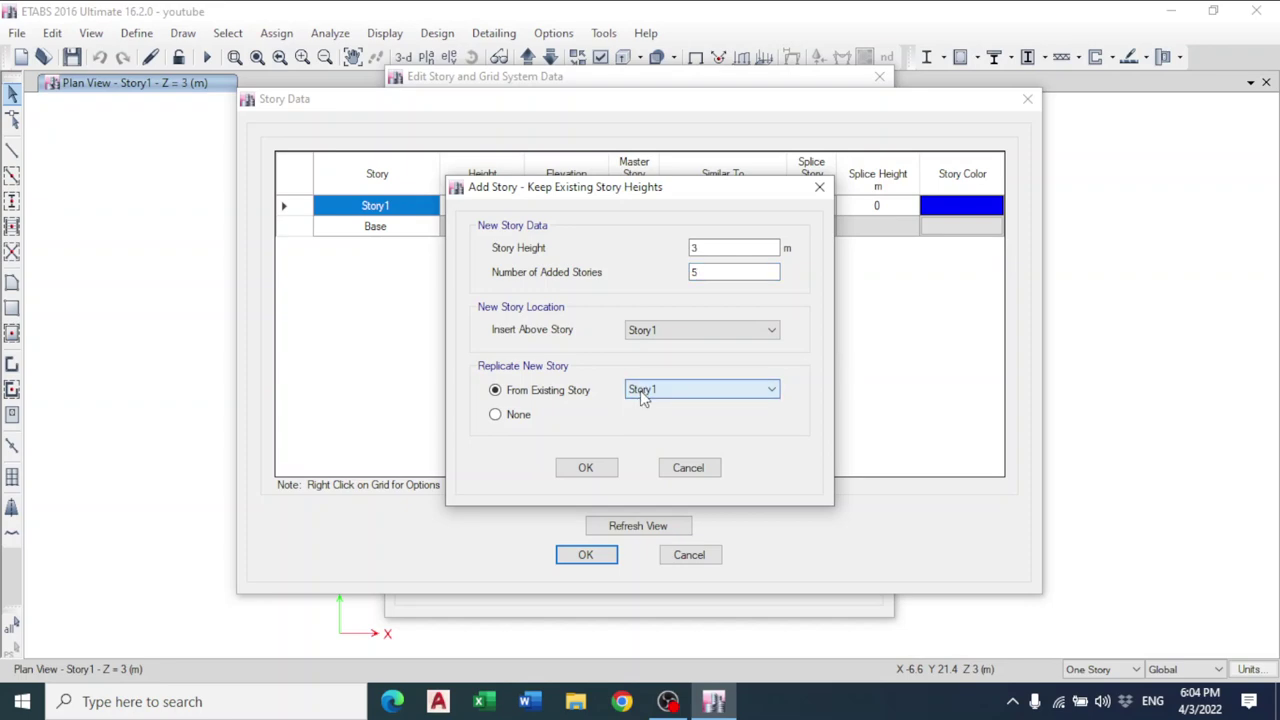
{"action": "left_click", "coordinate": [590, 468]}
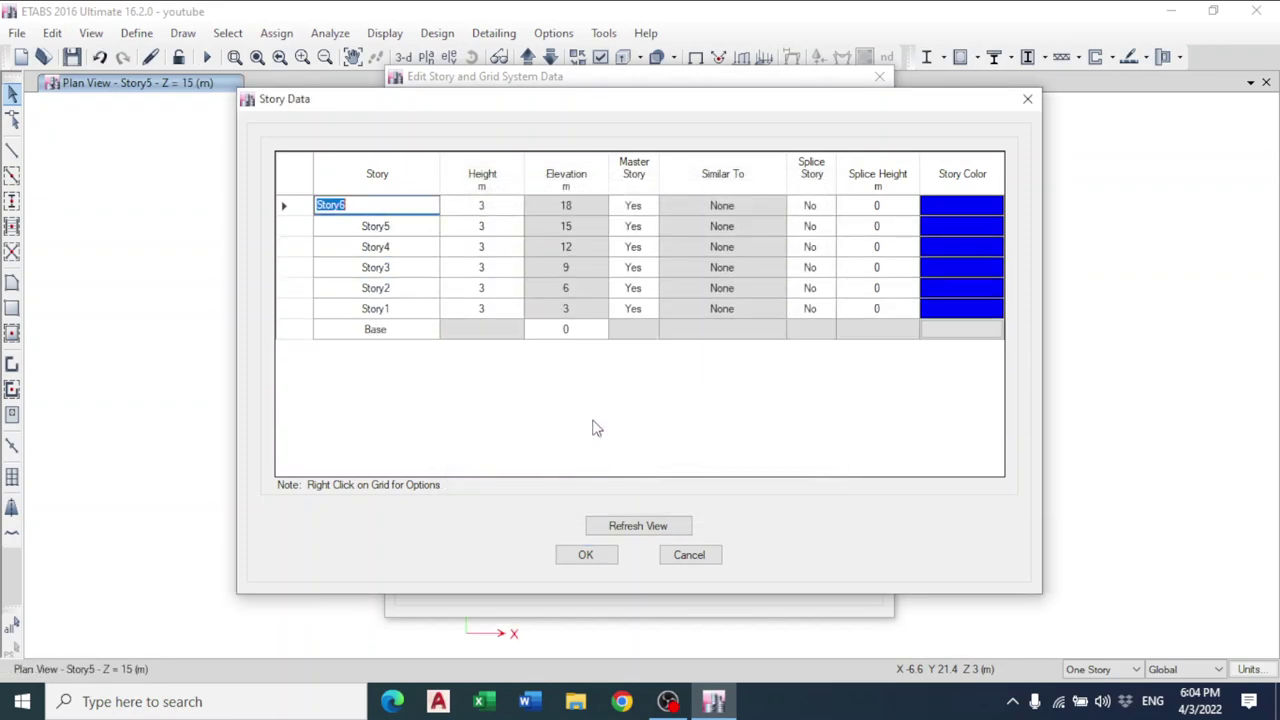
{"action": "left_click", "coordinate": [648, 210]}
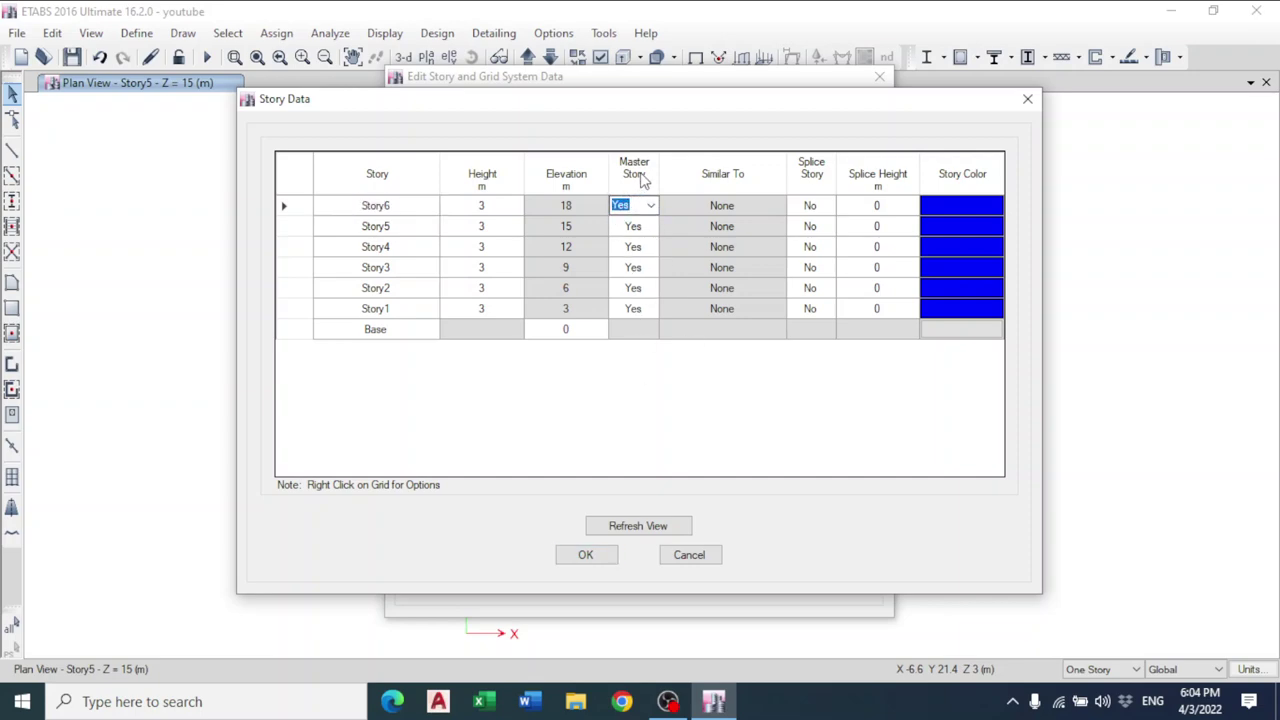
{"action": "left_click", "coordinate": [642, 270]}
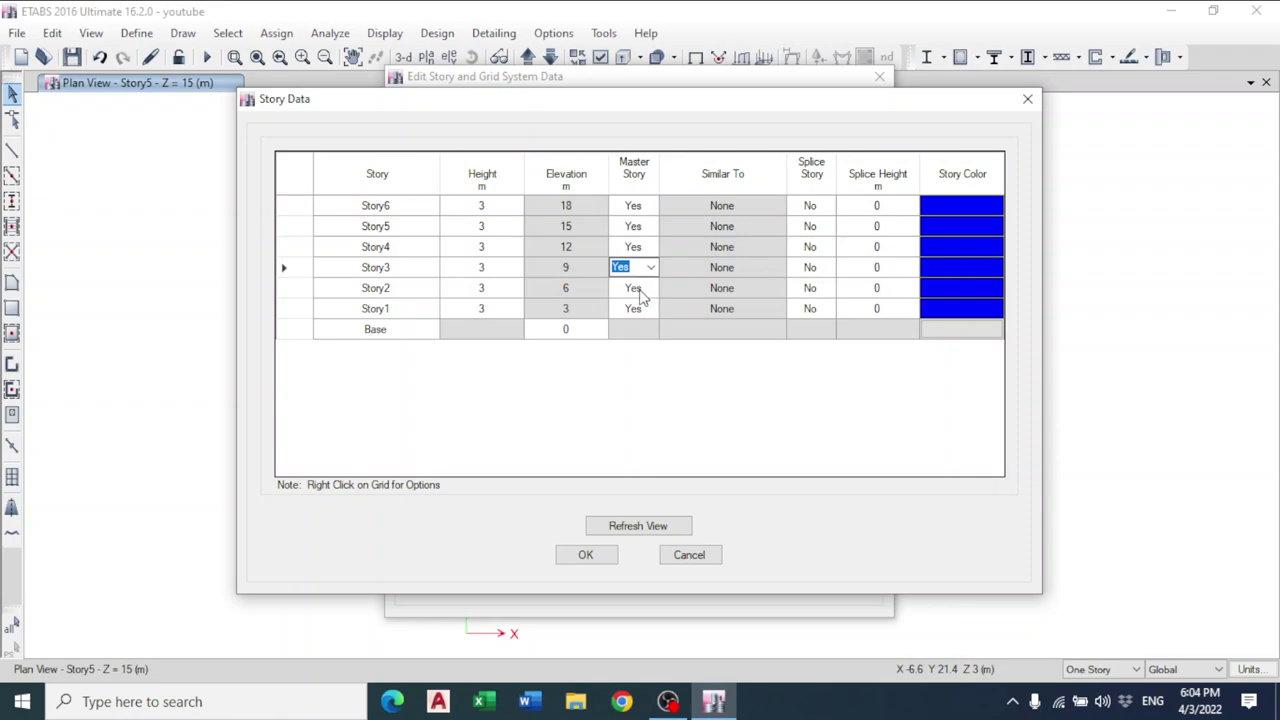
{"action": "left_click", "coordinate": [640, 289]}
{"action": "left_click", "coordinate": [640, 308]}
- Rename Story1 as 2nd basment, Story2 as 1st basment and Story3 as Ground floor
{"action": "left_click", "coordinate": [398, 311]}
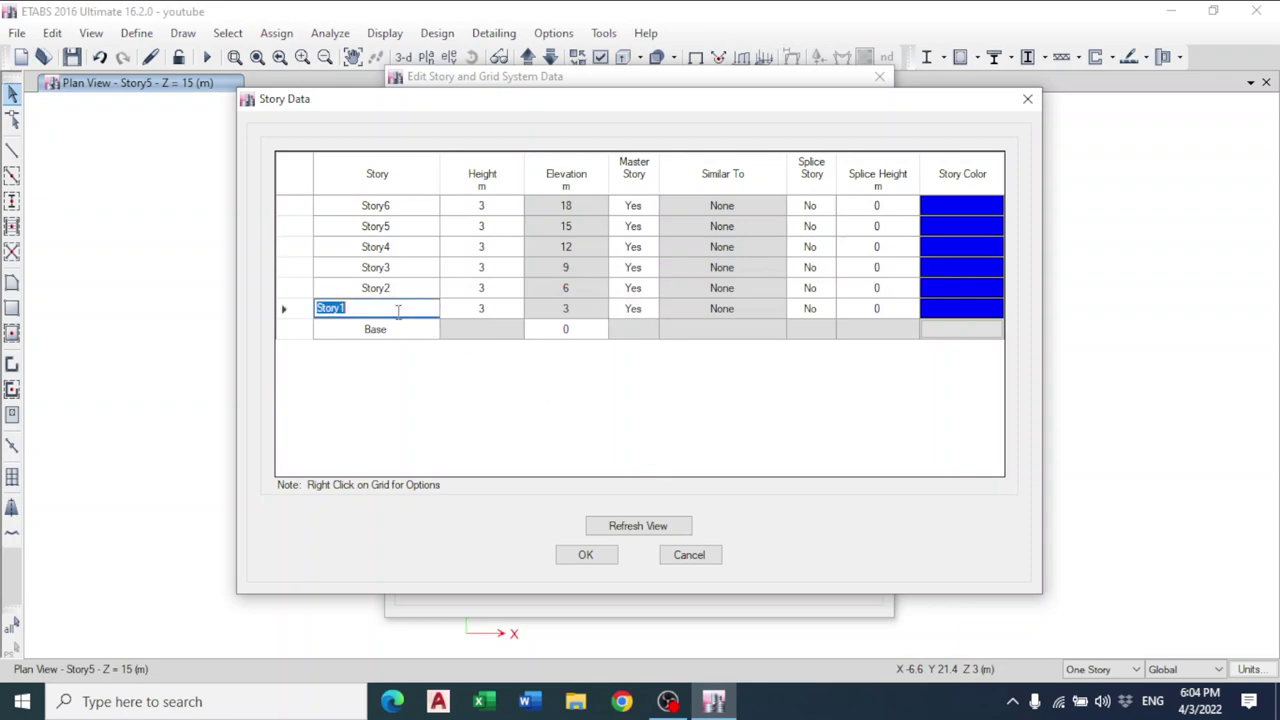
{"action": "type", "text": "2nd basment"}
{"action": "left_click", "coordinate": [408, 288]}
{"action": "type", "text": "1st basment"}
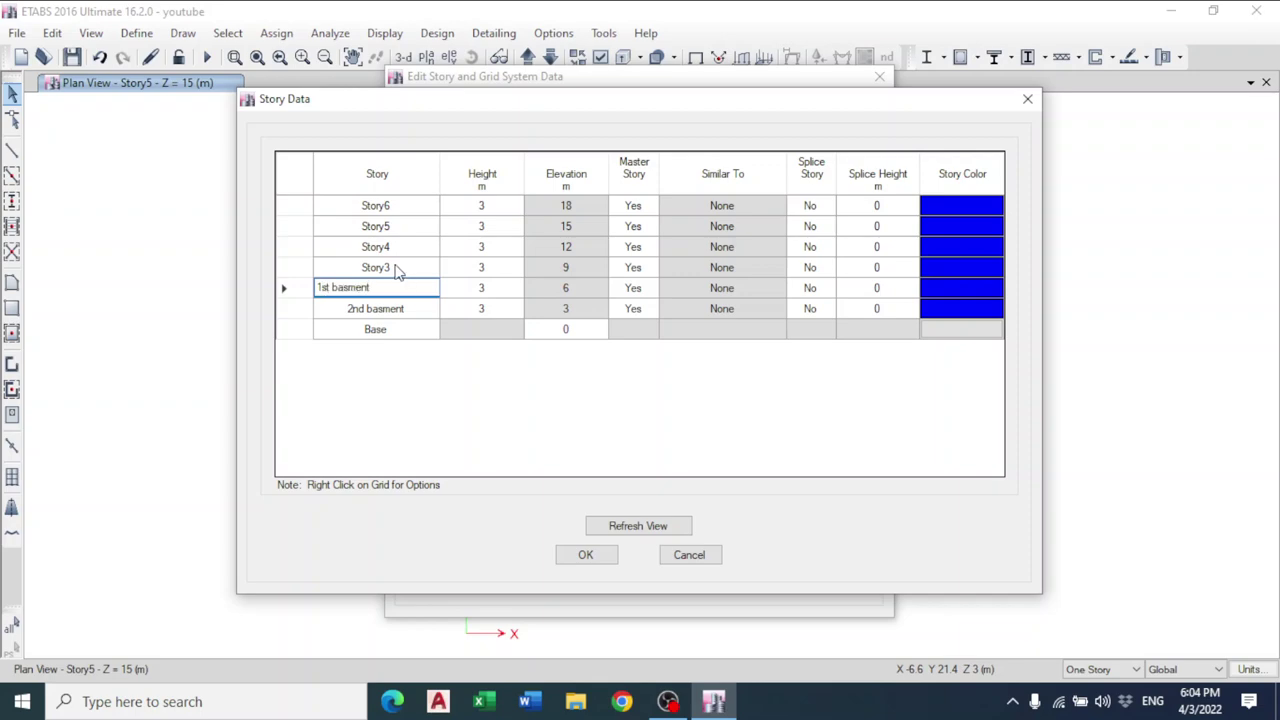
{"action": "left_click", "coordinate": [397, 268]}
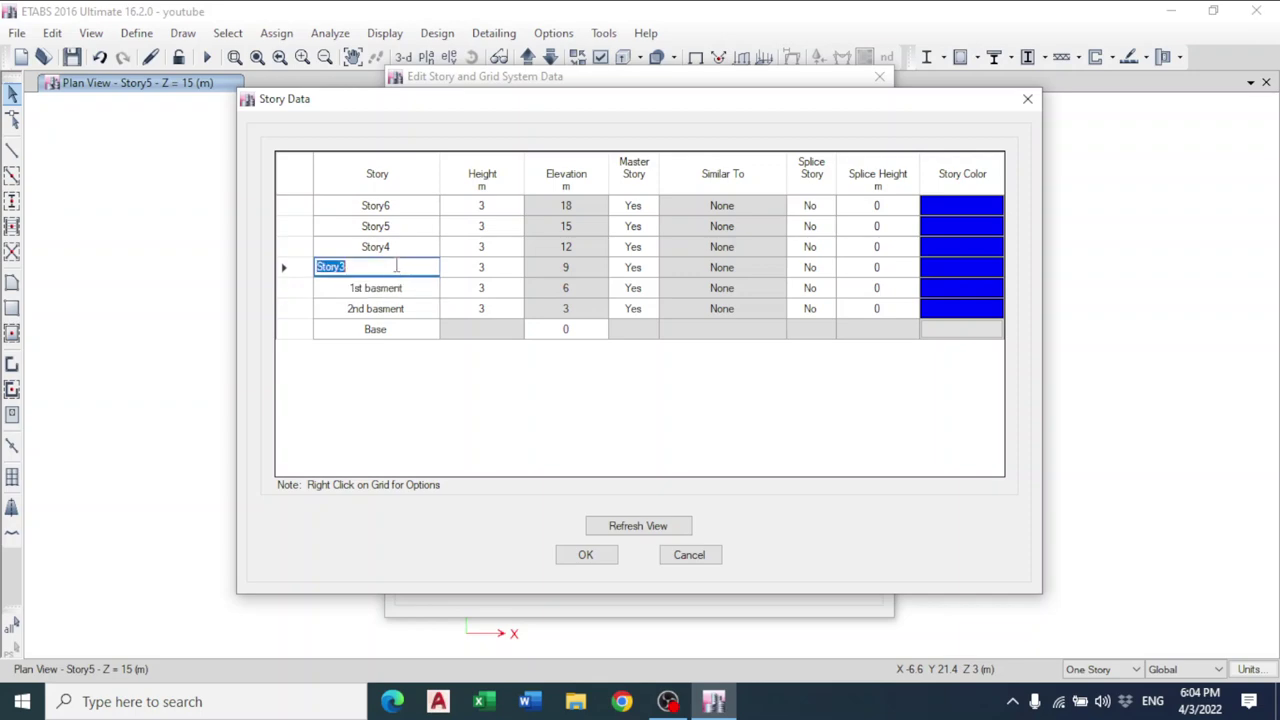
{"action": "type", "text": "g"}
{"action": "left_click", "coordinate": [322, 266]}
{"action": "key", "text": "BackSpace"}
{"action": "type", "text": "Ground floor"}
- Rename Story4 as 1st floor, Story5 as 2nd floor and Story6 as 3rd floor
{"action": "left_click", "coordinate": [408, 246]}
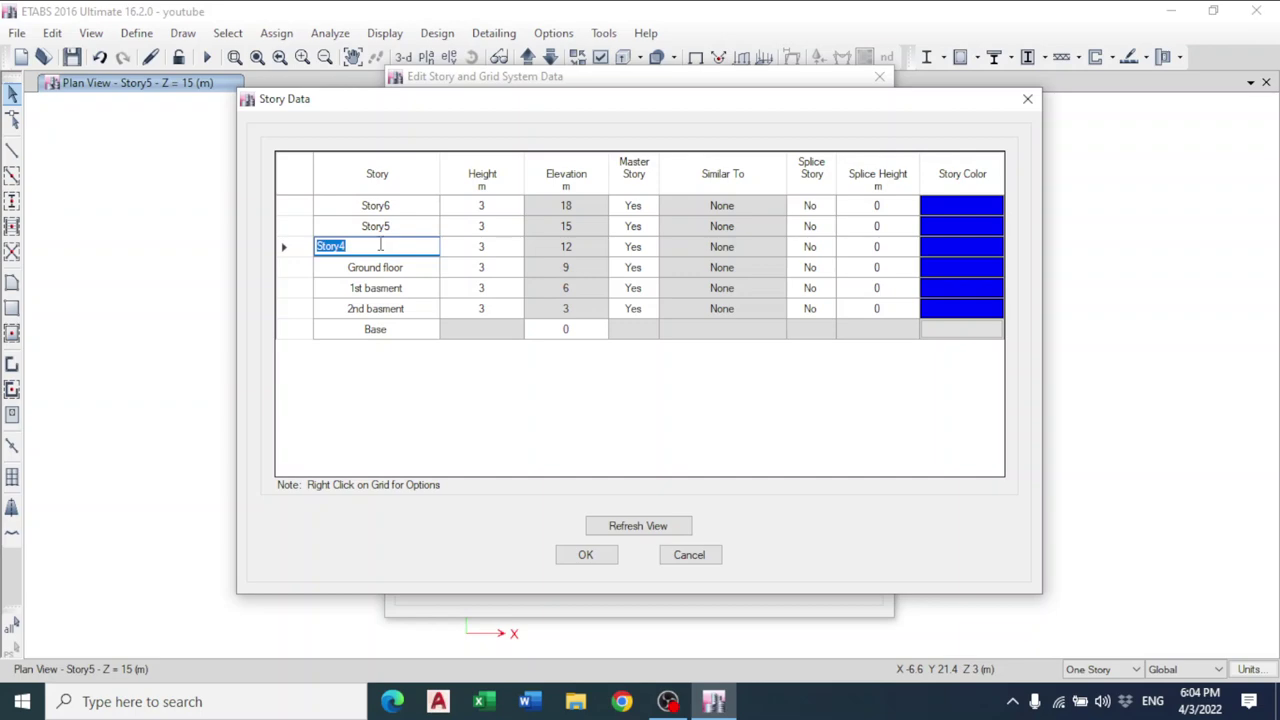
{"action": "type", "text": "1st flo"}
{"action": "left_click", "coordinate": [397, 226]}
{"action": "type", "text": "2nd floor"}
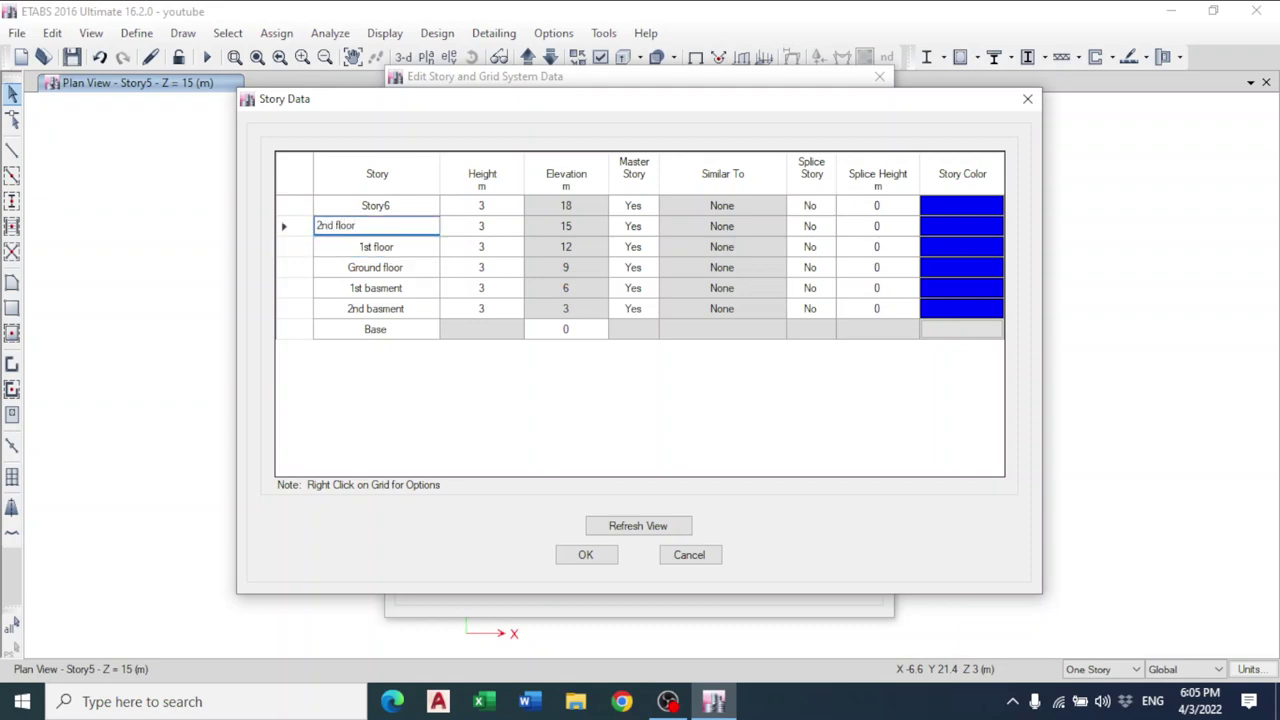
{"action": "key", "text": "shift+Home"}
{"action": "left_click", "coordinate": [397, 206]}
{"action": "type", "text": "3"}
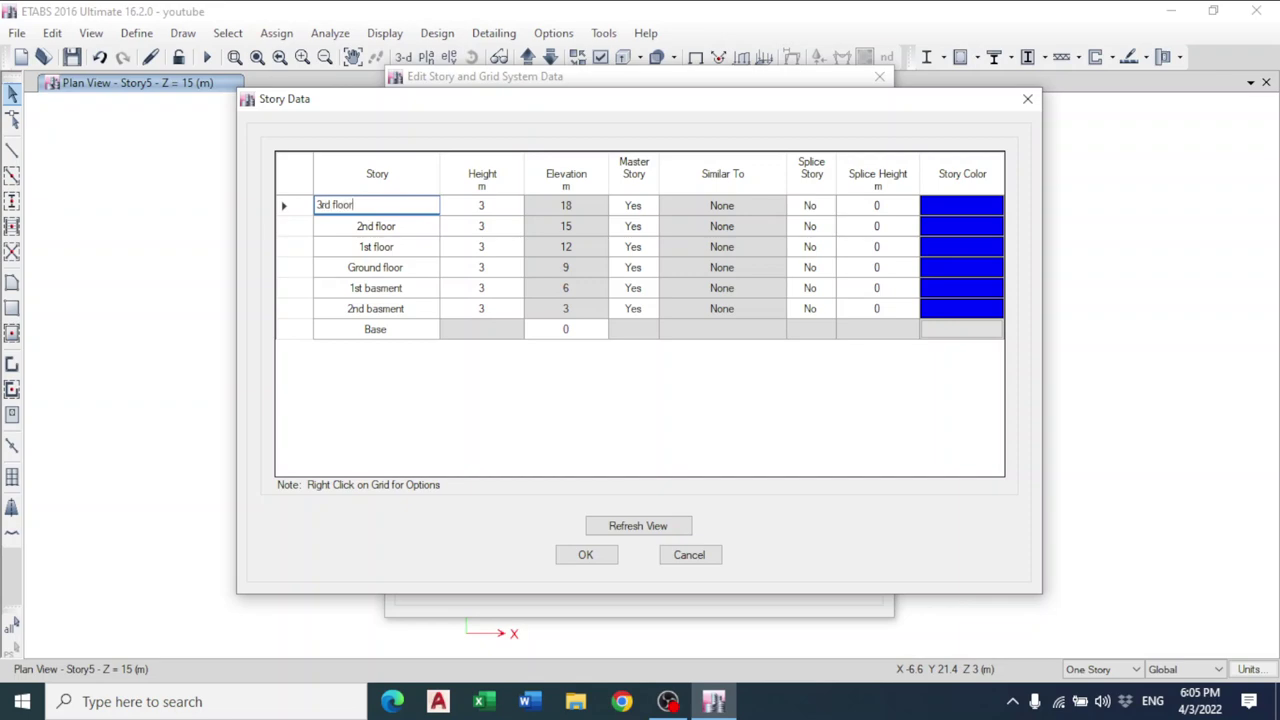
{"action": "left_click", "coordinate": [479, 247]}
{"action": "key", "text": "Down"}
{"action": "key", "text": "Left"}
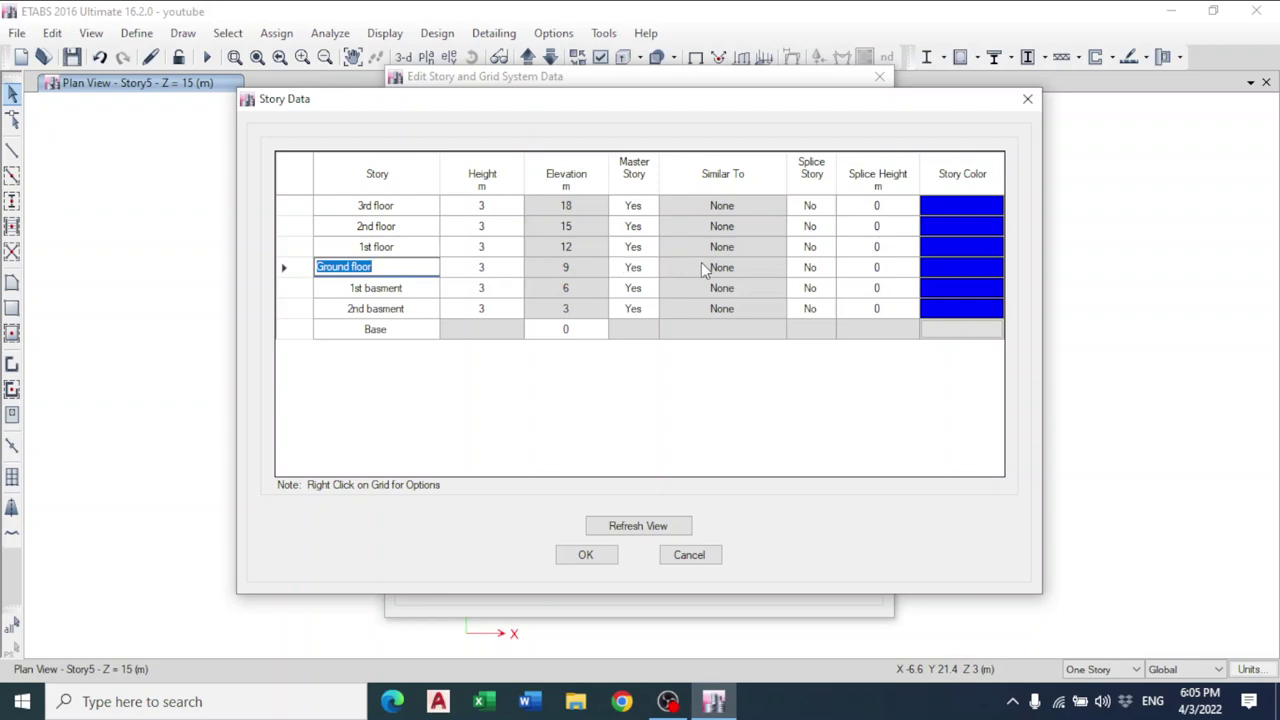
- Set Master Story to No for the 1st, 2nd and 3rd floors
{"action": "left_click", "coordinate": [645, 270]}
{"action": "left_click", "coordinate": [640, 247]}
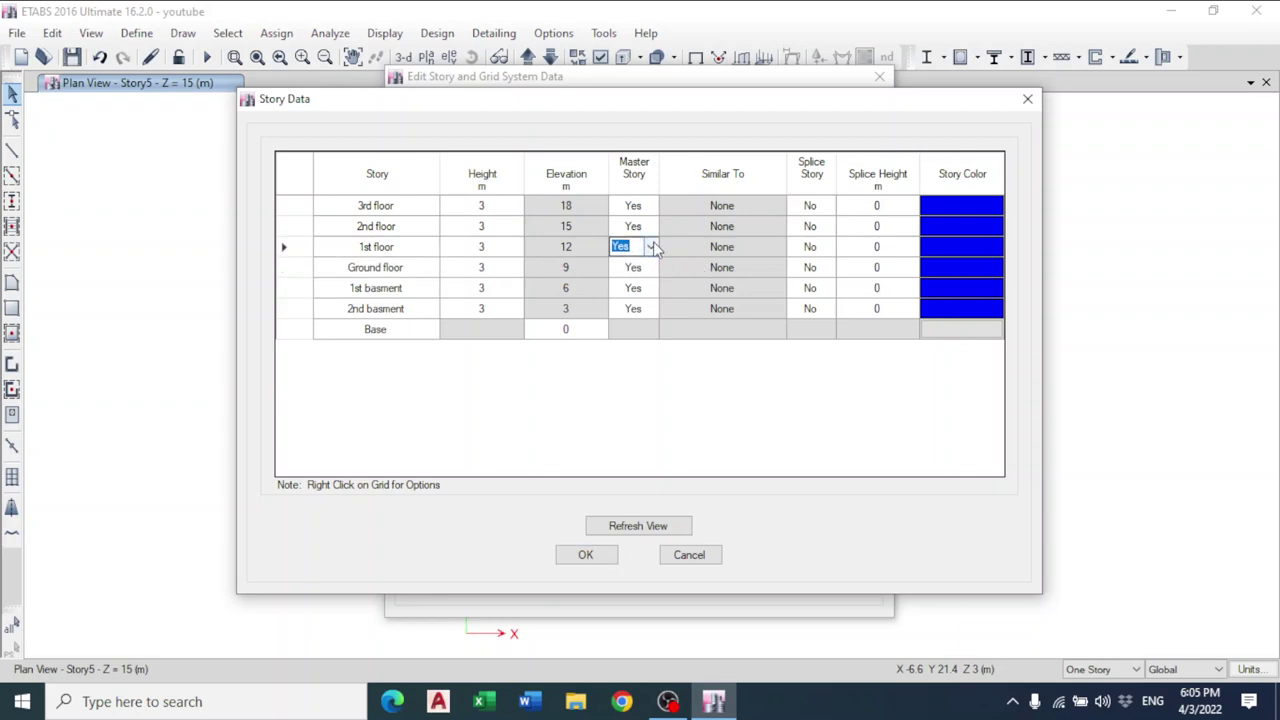
{"action": "left_click", "coordinate": [651, 247]}
{"action": "left_click", "coordinate": [630, 278]}
{"action": "left_click", "coordinate": [645, 226]}
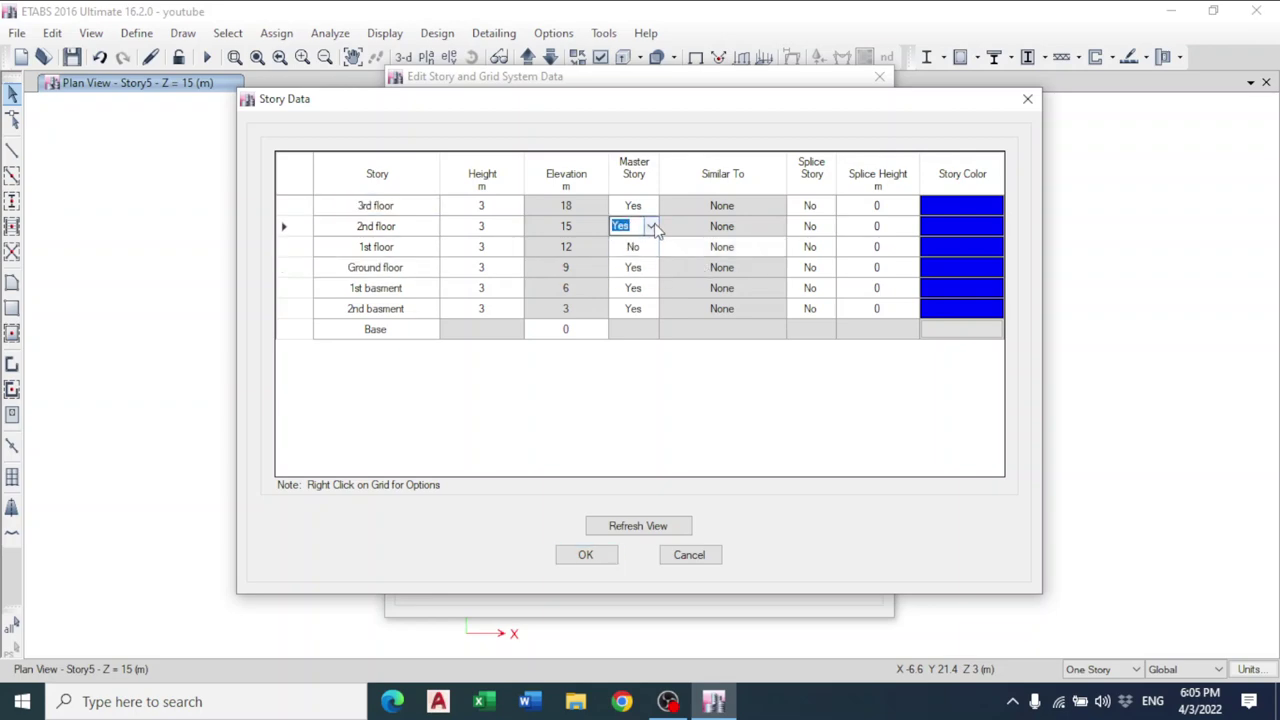
{"action": "left_click", "coordinate": [651, 226]}
{"action": "left_click", "coordinate": [630, 257]}
{"action": "left_click", "coordinate": [650, 207]}
{"action": "left_click", "coordinate": [651, 206]}
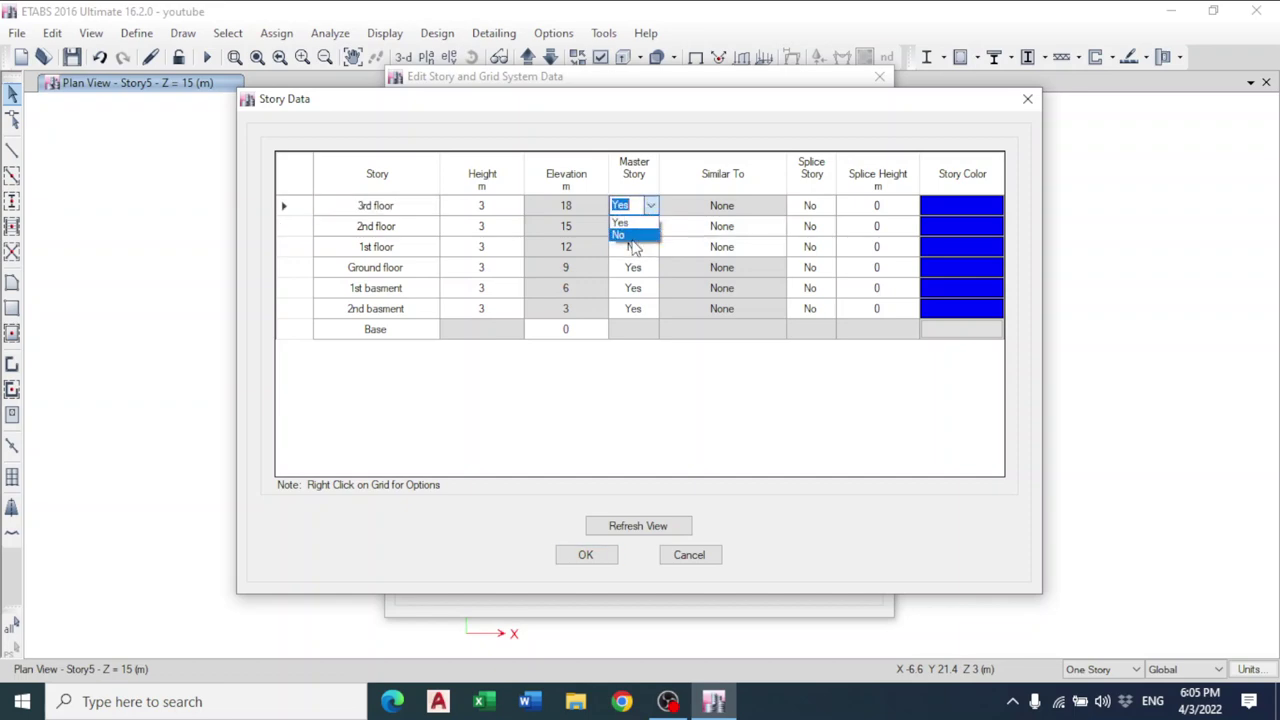
{"action": "left_click", "coordinate": [620, 235]}
- Make the 1st, 2nd and 3rd floors similar to Ground floor and accept the story and grid system data
{"action": "left_click", "coordinate": [711, 247]}
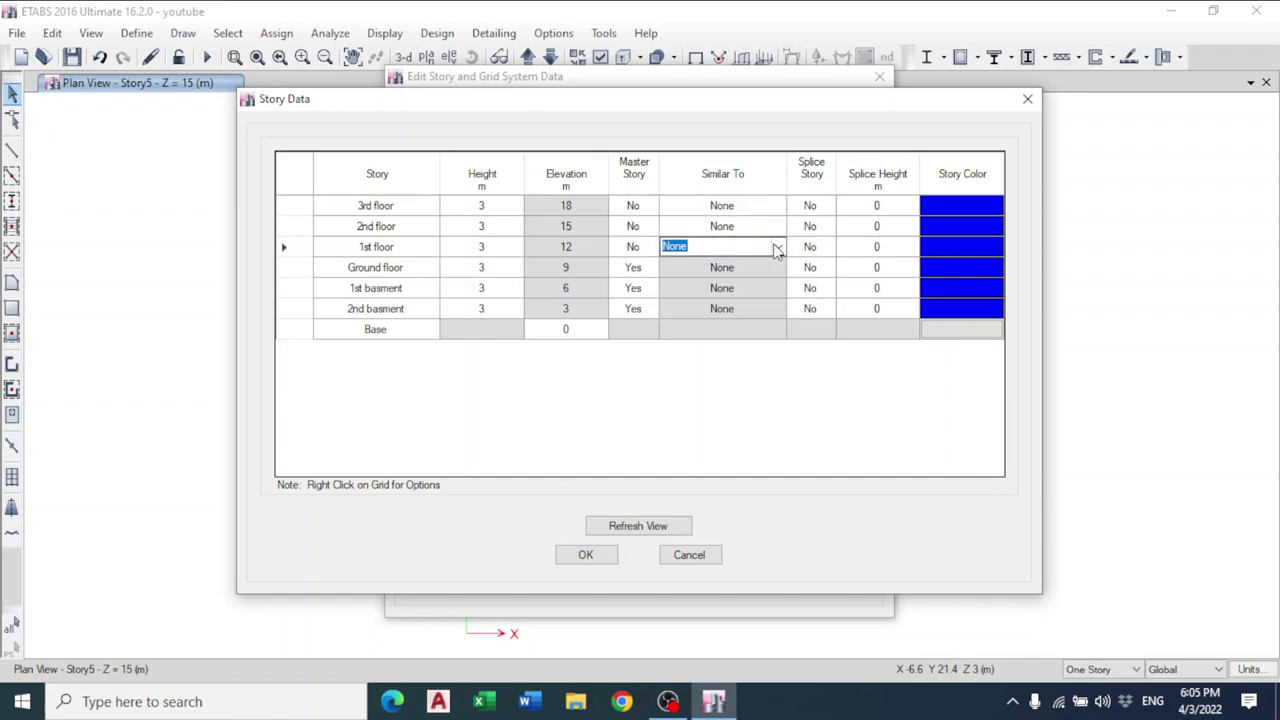
{"action": "left_click", "coordinate": [777, 248]}
{"action": "left_click", "coordinate": [728, 273]}
{"action": "left_click", "coordinate": [772, 227]}
{"action": "key", "text": "Escape"}
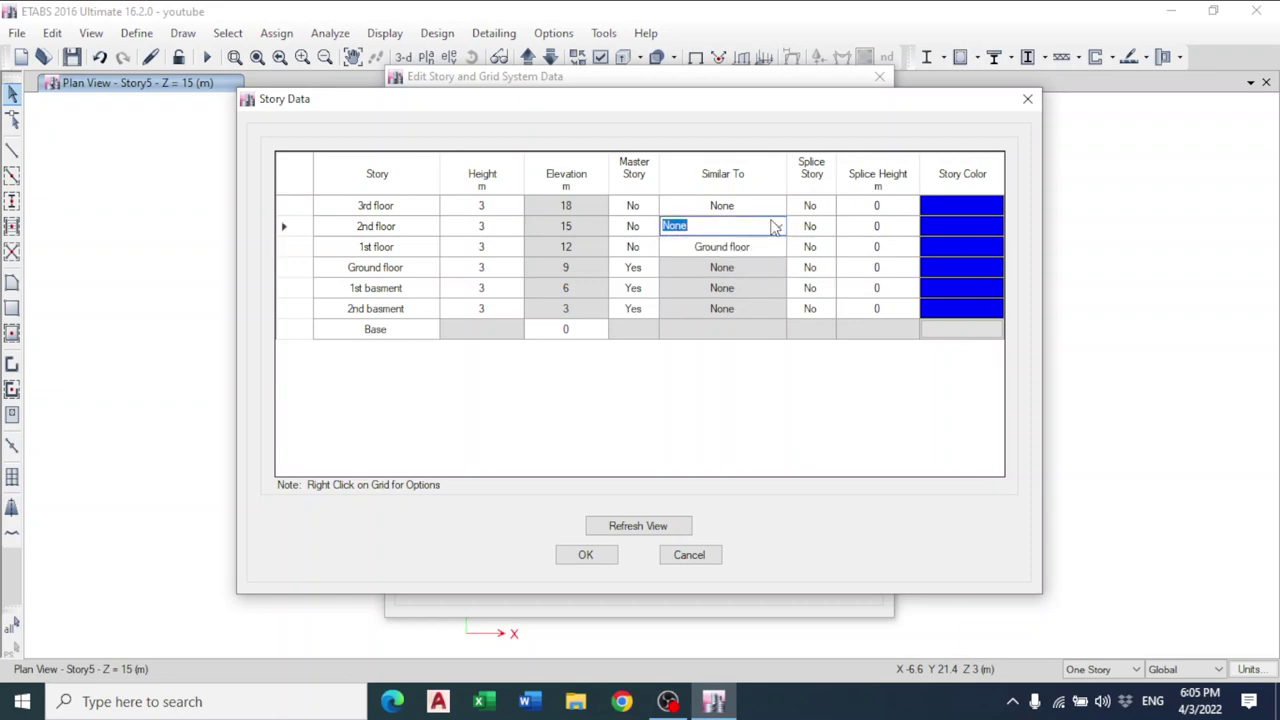
{"action": "left_click", "coordinate": [777, 227]}
{"action": "left_click", "coordinate": [728, 252]}
{"action": "left_click", "coordinate": [772, 206]}
{"action": "left_click", "coordinate": [777, 206]}
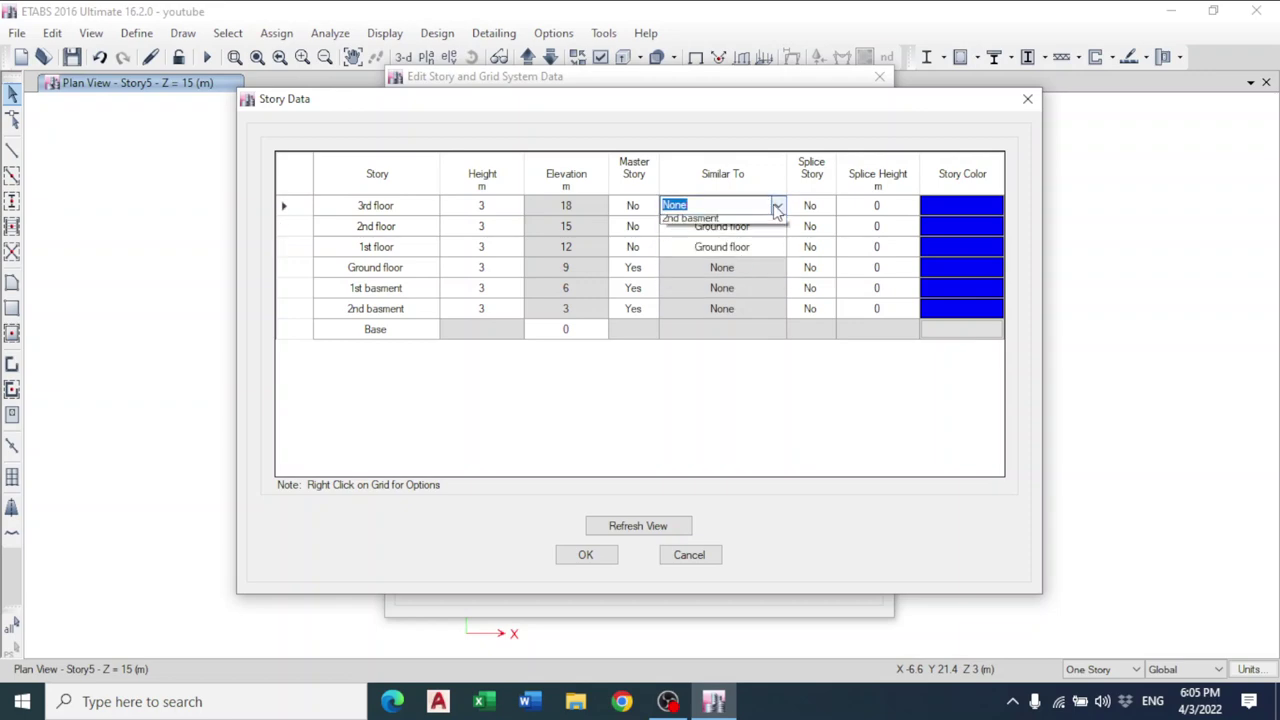
{"action": "left_click", "coordinate": [728, 231]}
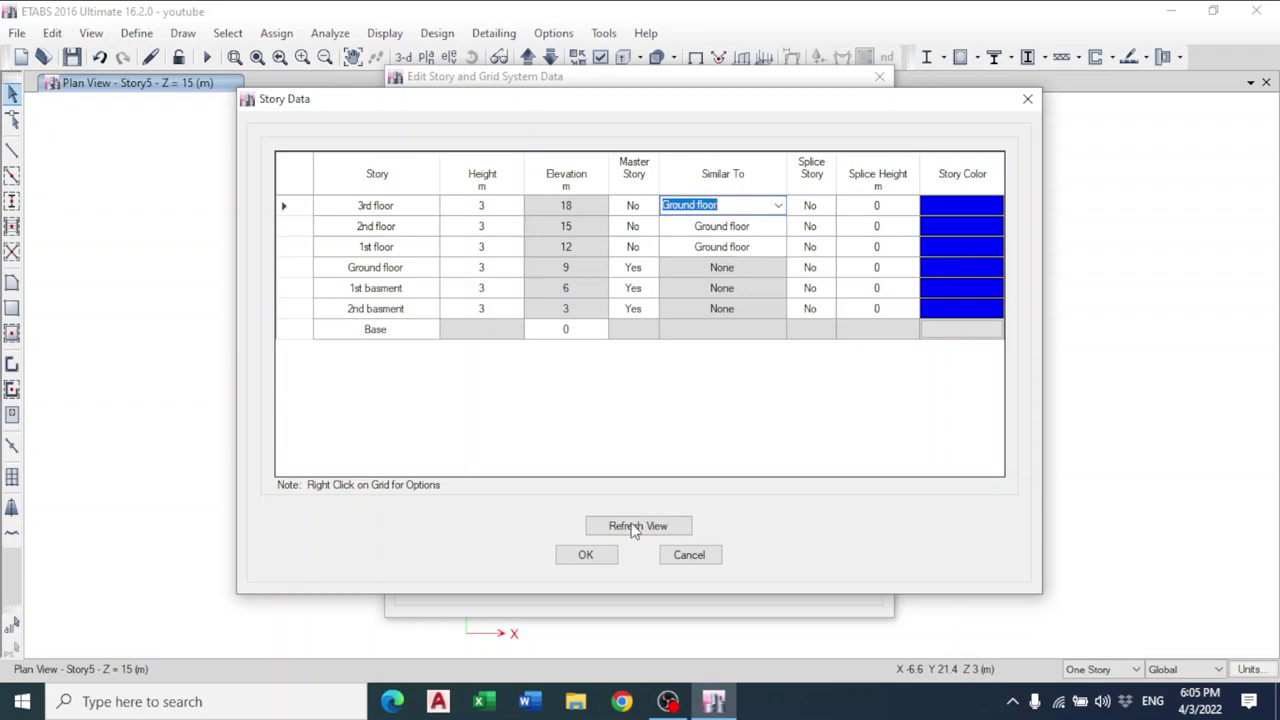
{"action": "left_click", "coordinate": [588, 556]}
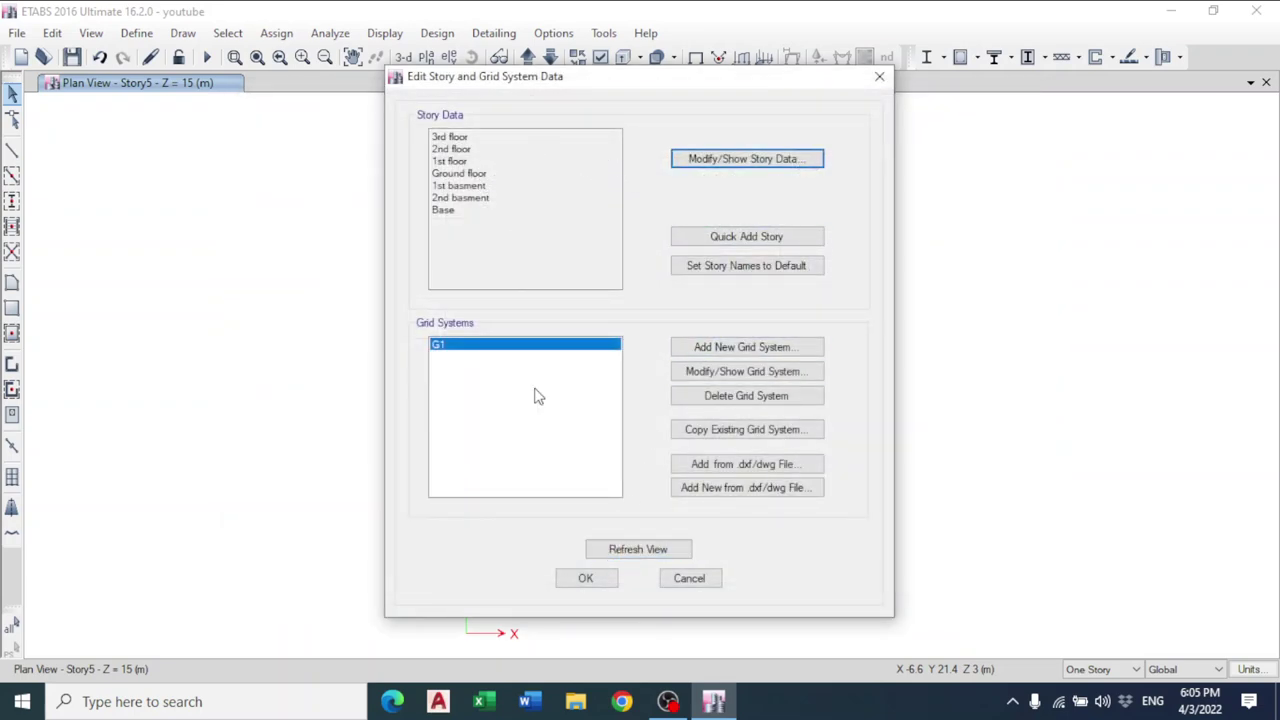
{"action": "left_click", "coordinate": [568, 576]}
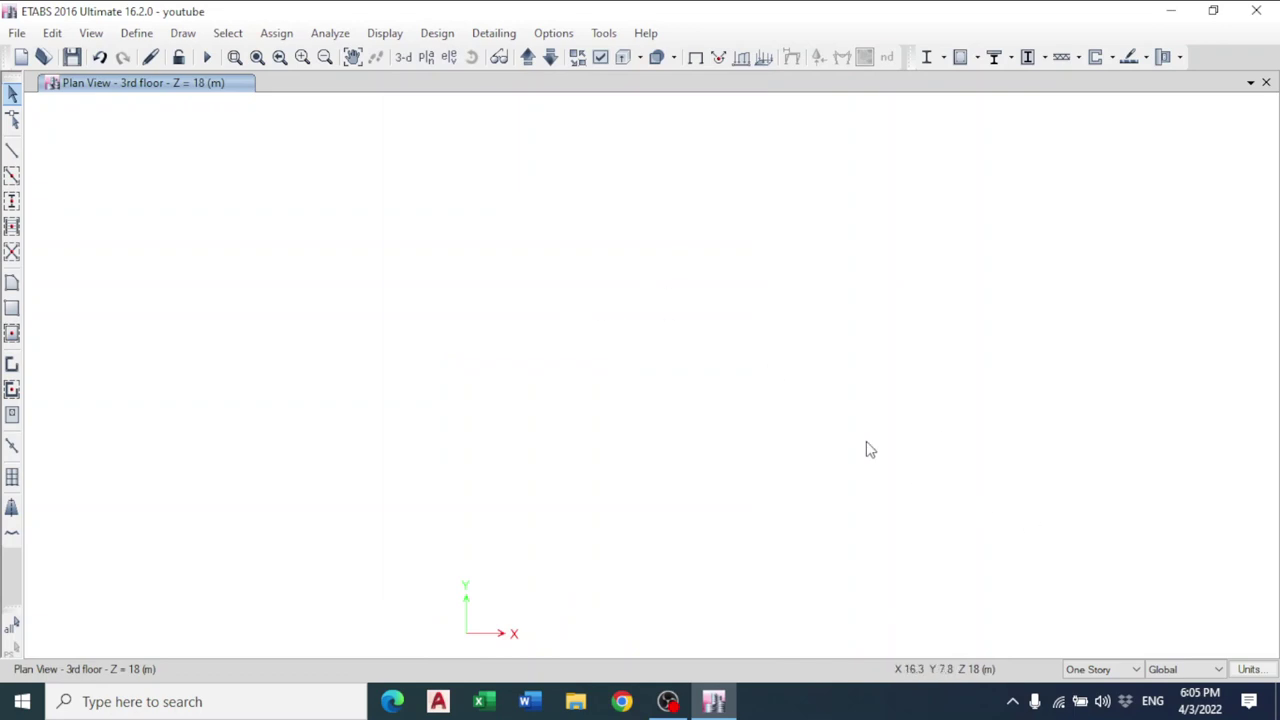
- With drawing limited to One Story, place an HB 50X20 column in the 3rd floor plan
{"action": "left_click", "coordinate": [1110, 670]}
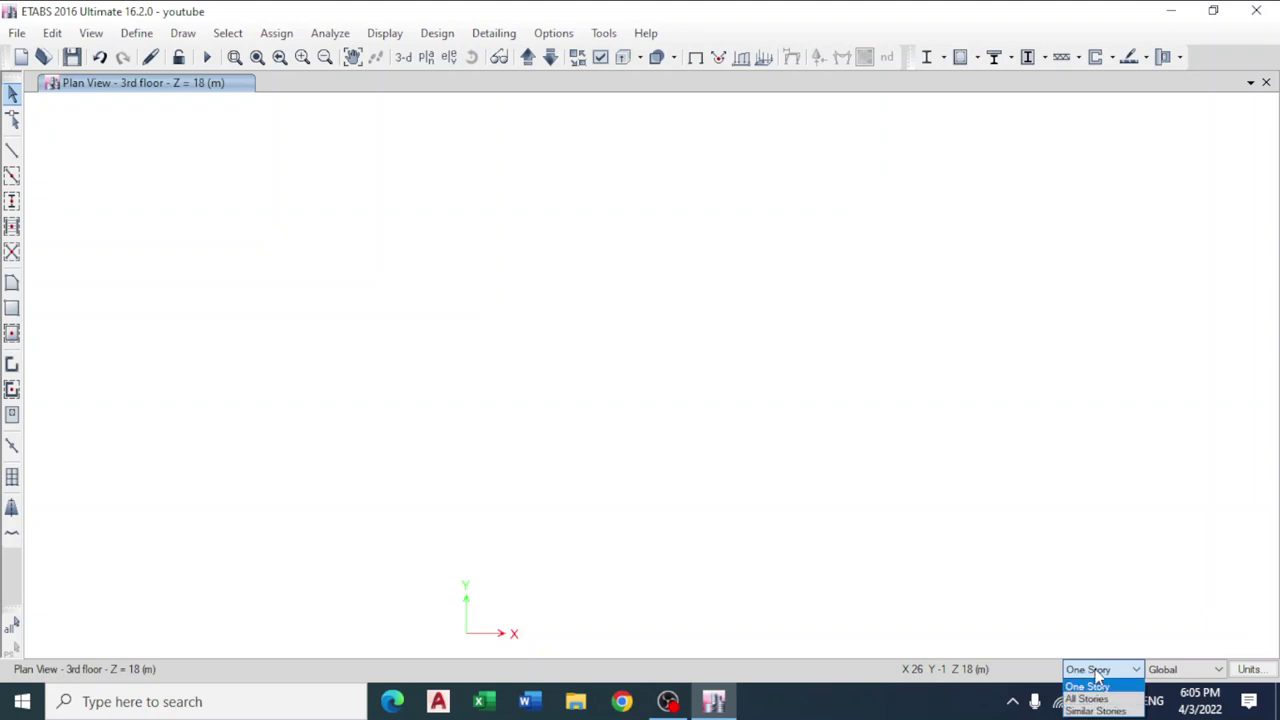
{"action": "left_click", "coordinate": [1092, 687]}
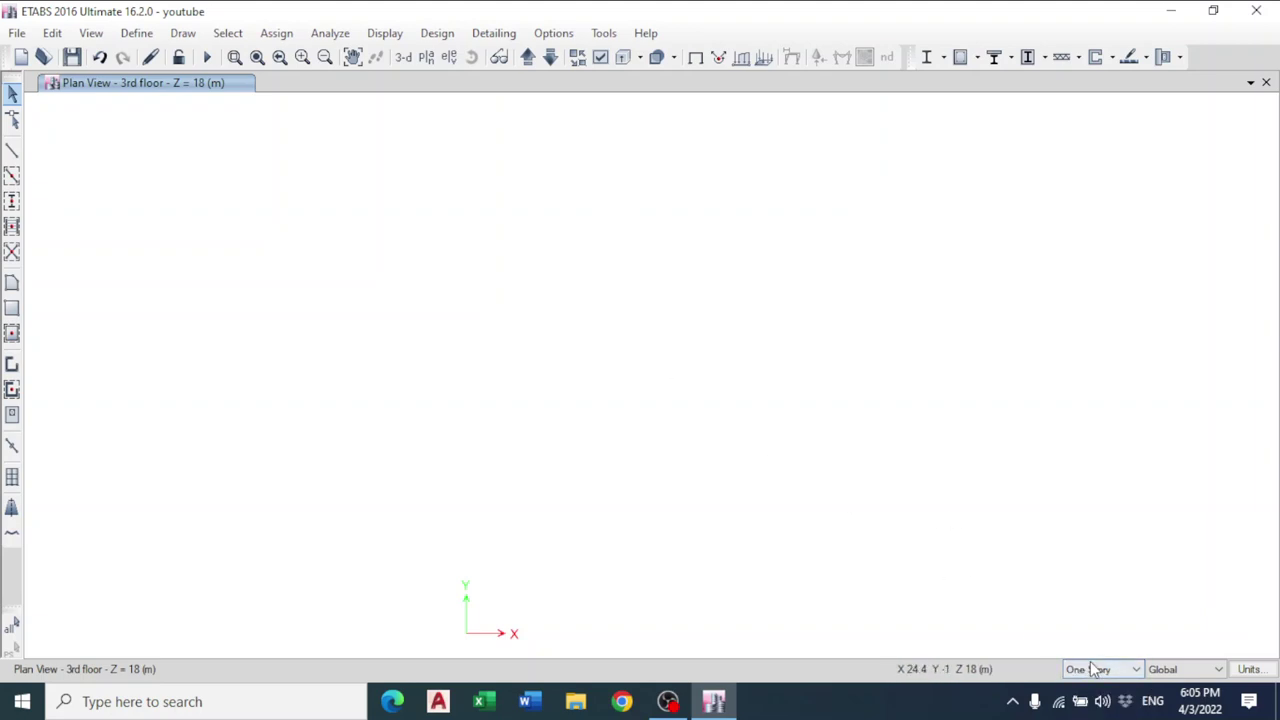
{"action": "left_click", "coordinate": [12, 201]}
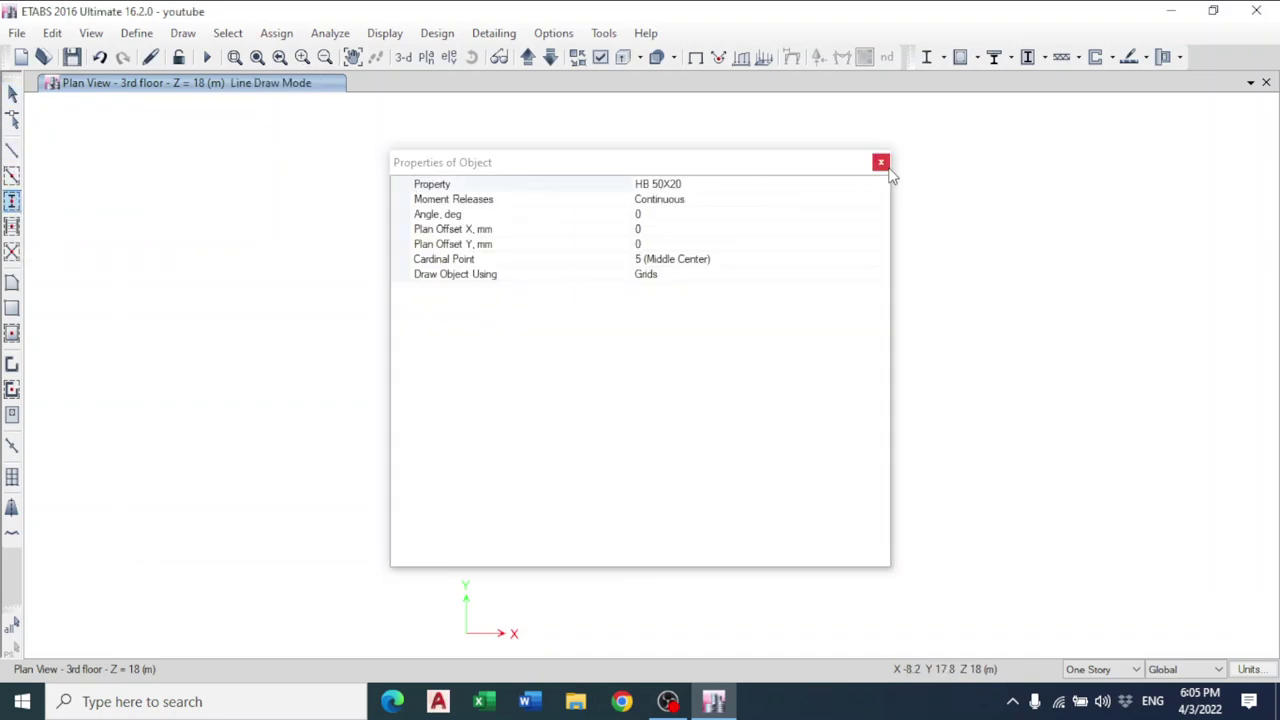
{"action": "left_click", "coordinate": [883, 160]}
{"action": "left_click", "coordinate": [645, 222]}
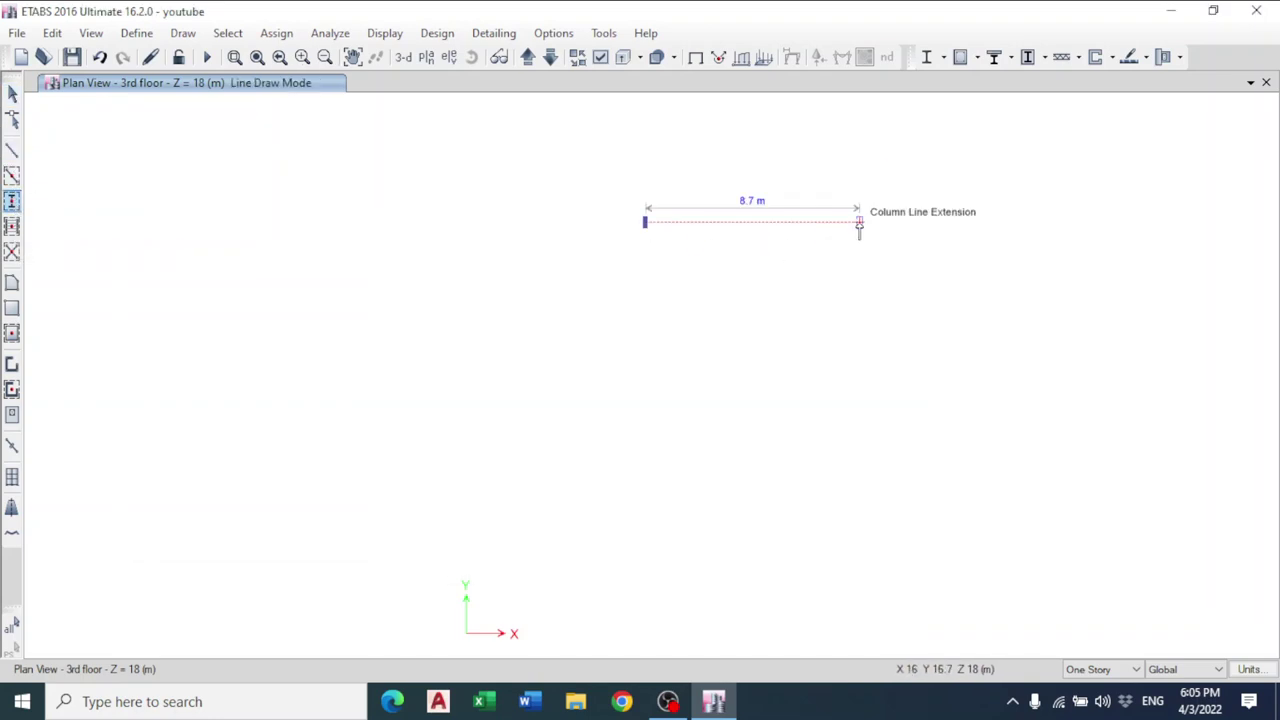
{"action": "key", "text": "Escape"}
- Check in the 3-D view how many stories the new column spans, and return to the 3rd floor plan
{"action": "left_click_drag", "start_coordinate": [686, 194], "coordinate": [609, 253]}
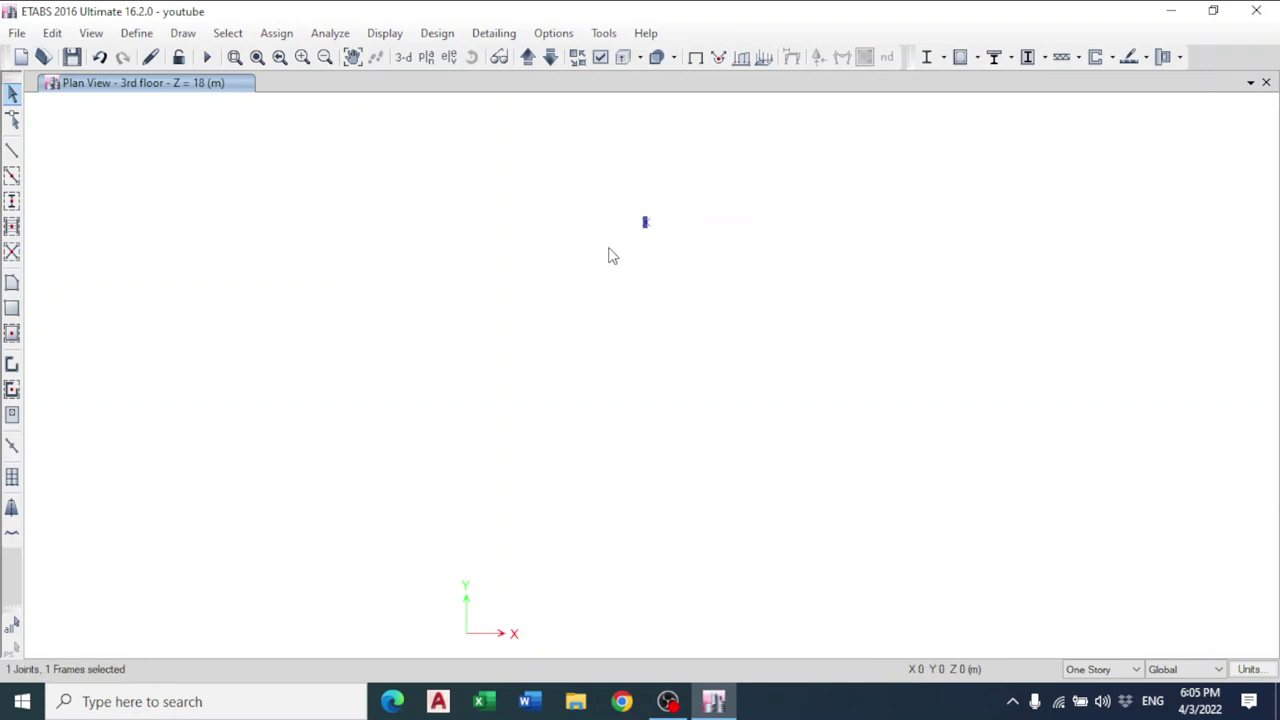
{"action": "left_click", "coordinate": [403, 57]}
{"action": "left_click_drag", "start_coordinate": [570, 129], "coordinate": [475, 237]}
{"action": "left_click", "coordinate": [430, 57]}
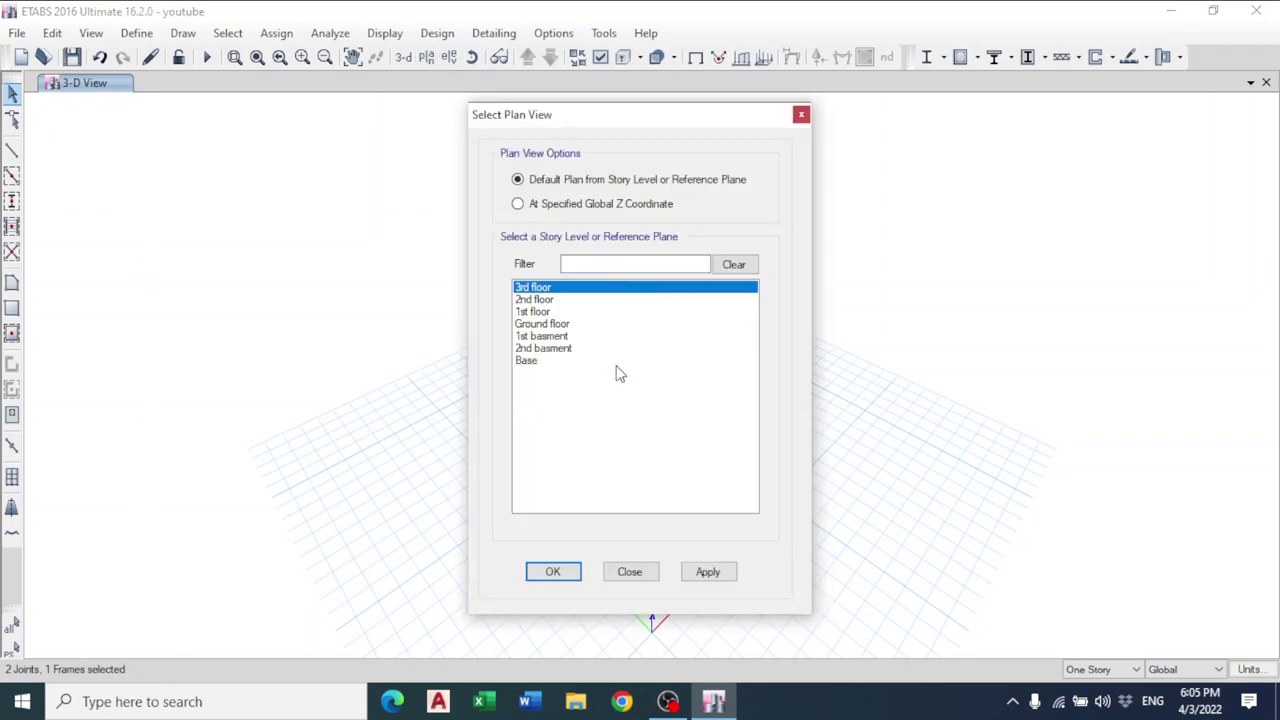
{"action": "left_click", "coordinate": [553, 571]}
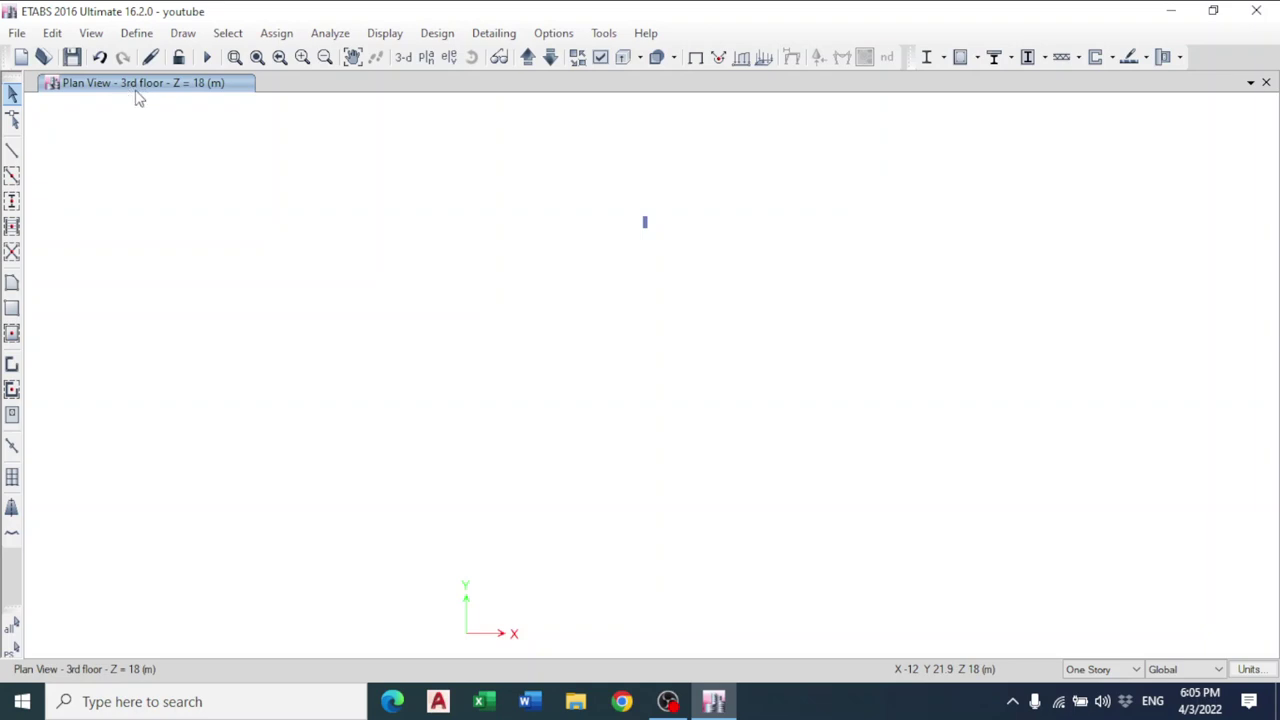
- Switch drawing to Similar Stories and place another HB 50X20 column in the 3rd floor plan
{"action": "left_click", "coordinate": [1097, 669]}
{"action": "left_click", "coordinate": [1092, 703]}
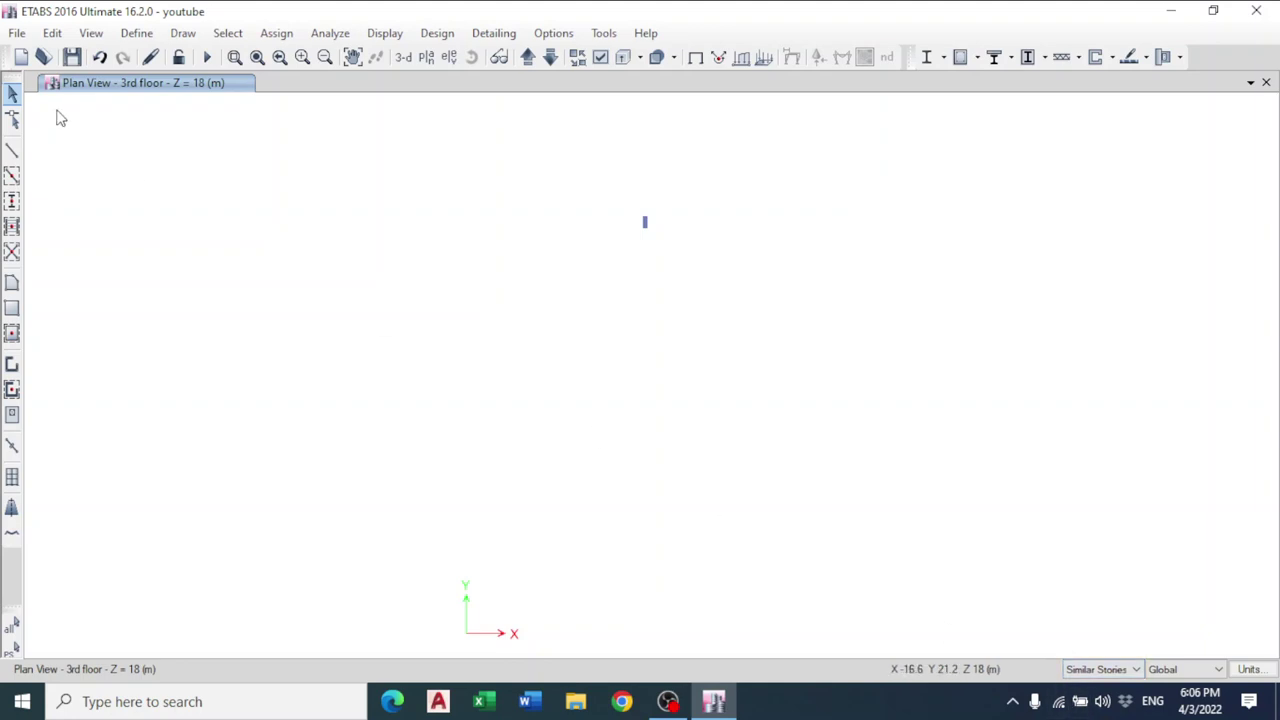
{"action": "left_click", "coordinate": [12, 201]}
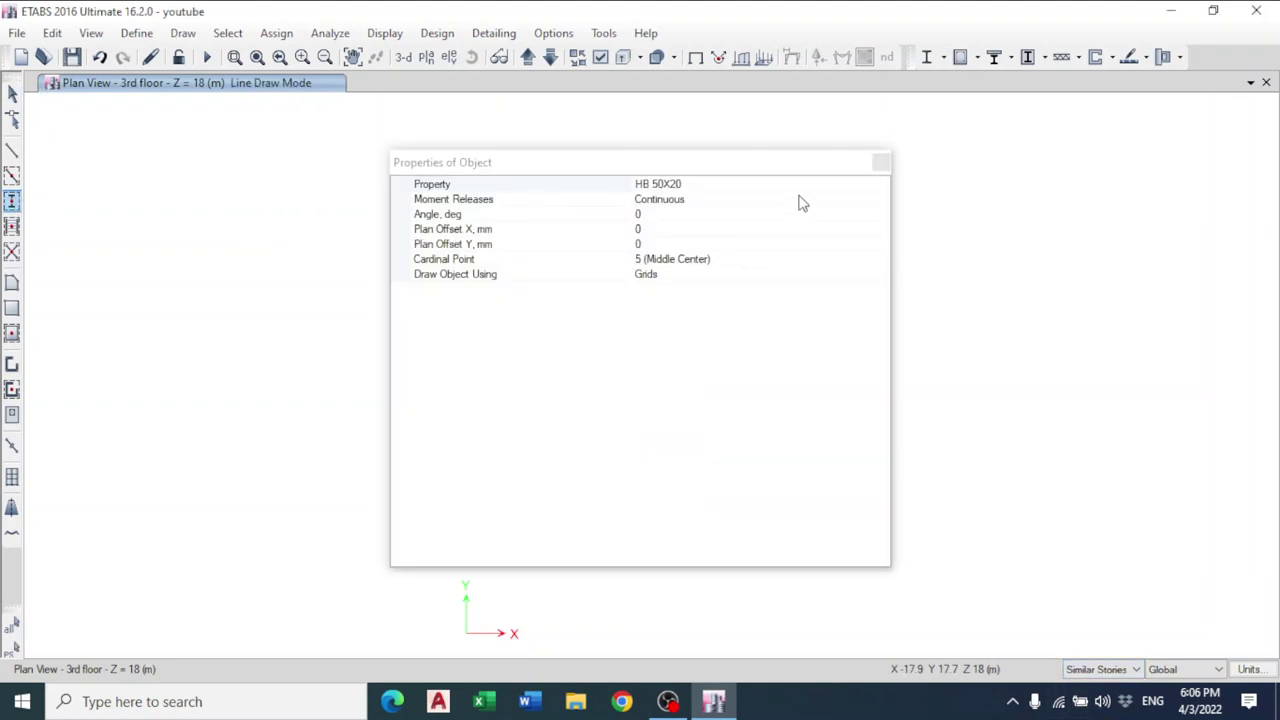
{"action": "left_click", "coordinate": [880, 161]}
{"action": "left_click", "coordinate": [644, 222]}
{"action": "left_click", "coordinate": [728, 246]}
{"action": "key", "text": "Escape"}
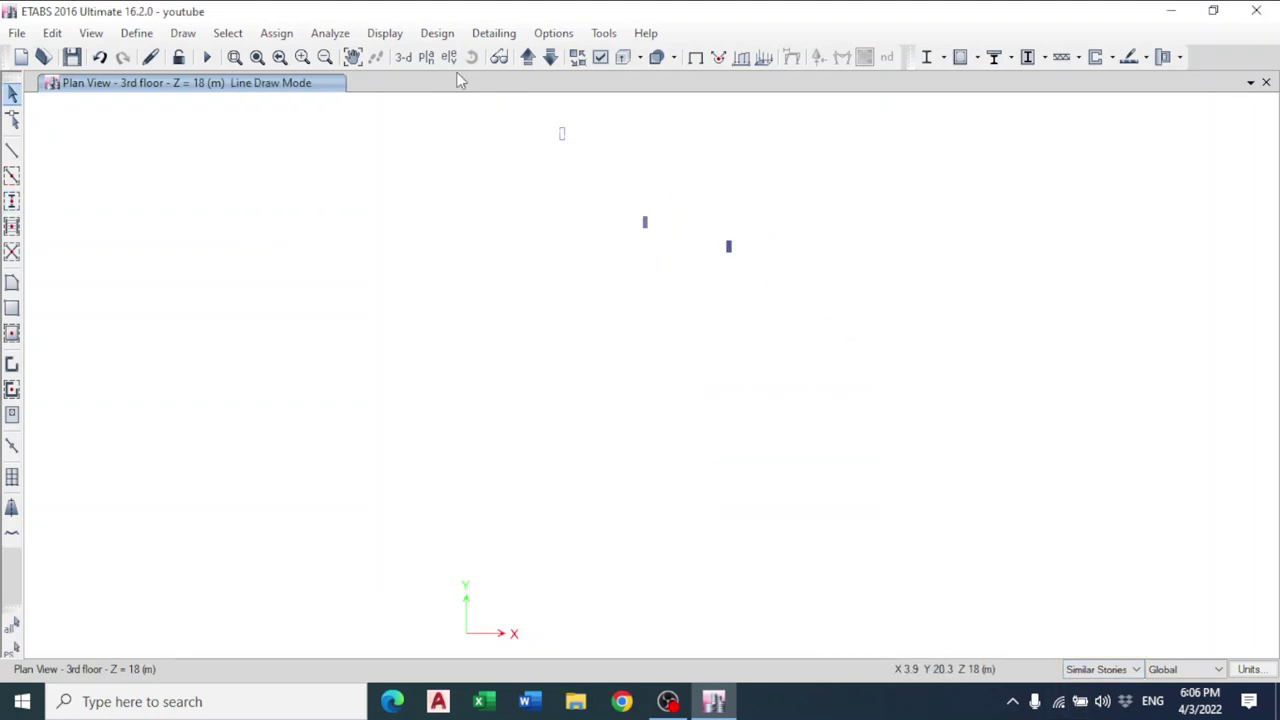
- Check in the 3-D view which stories the Similar Stories column spans, and return to the 3rd floor plan
{"action": "left_click", "coordinate": [406, 57]}
{"action": "left_click_drag", "start_coordinate": [655, 158], "coordinate": [582, 340]}
{"action": "left_click", "coordinate": [596, 176]}
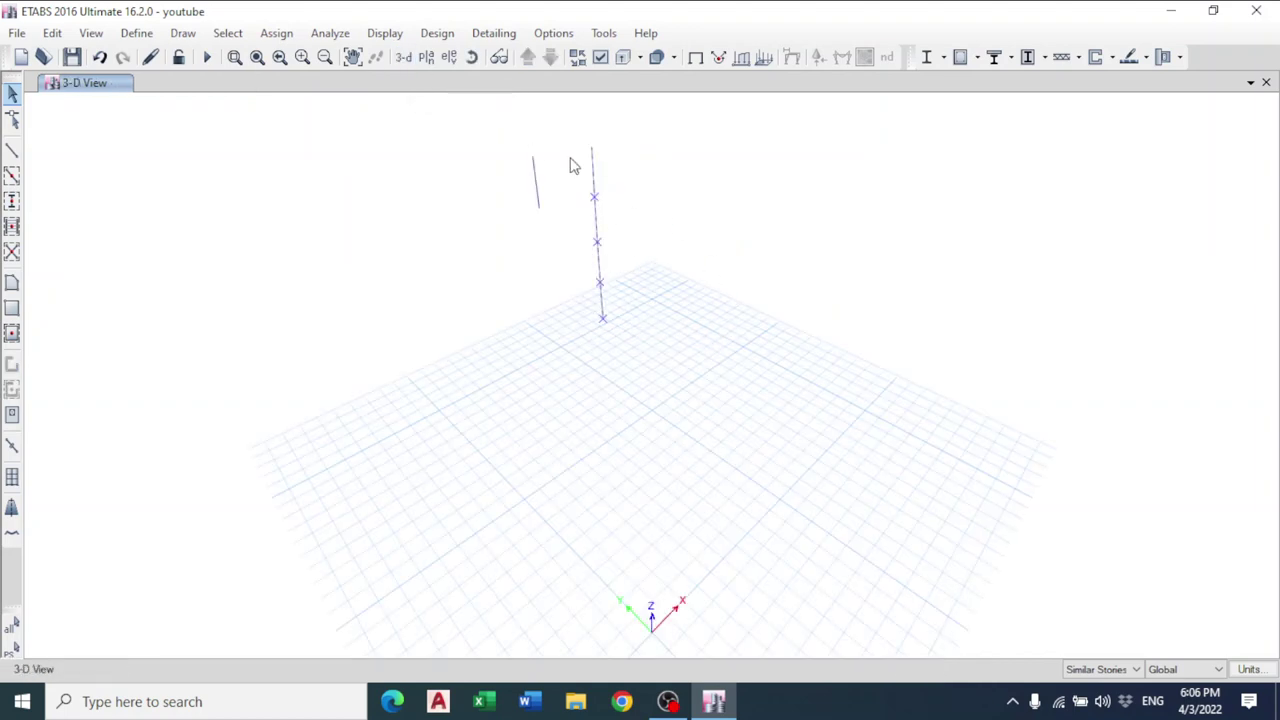
{"action": "left_click", "coordinate": [426, 57]}
{"action": "left_click", "coordinate": [555, 572]}
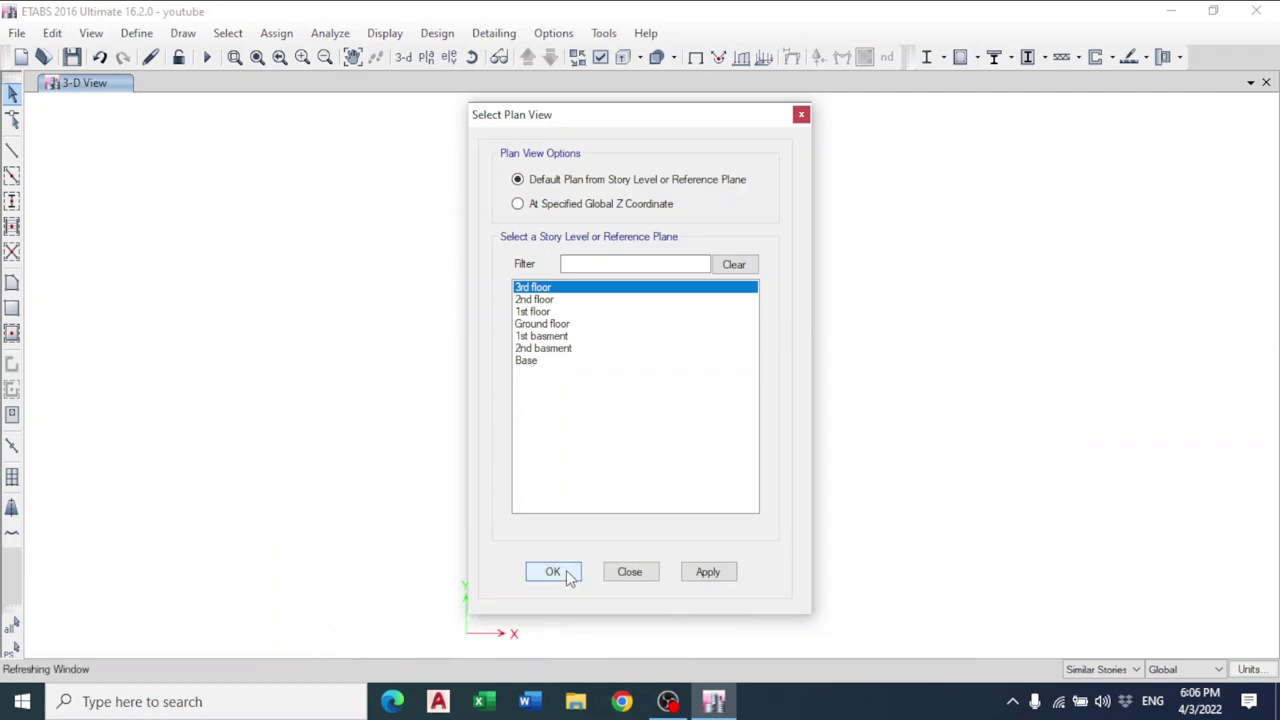
- Check the columns in each story plan from the 3rd floor down to 1st basment and back up
{"action": "left_click", "coordinate": [550, 58]}
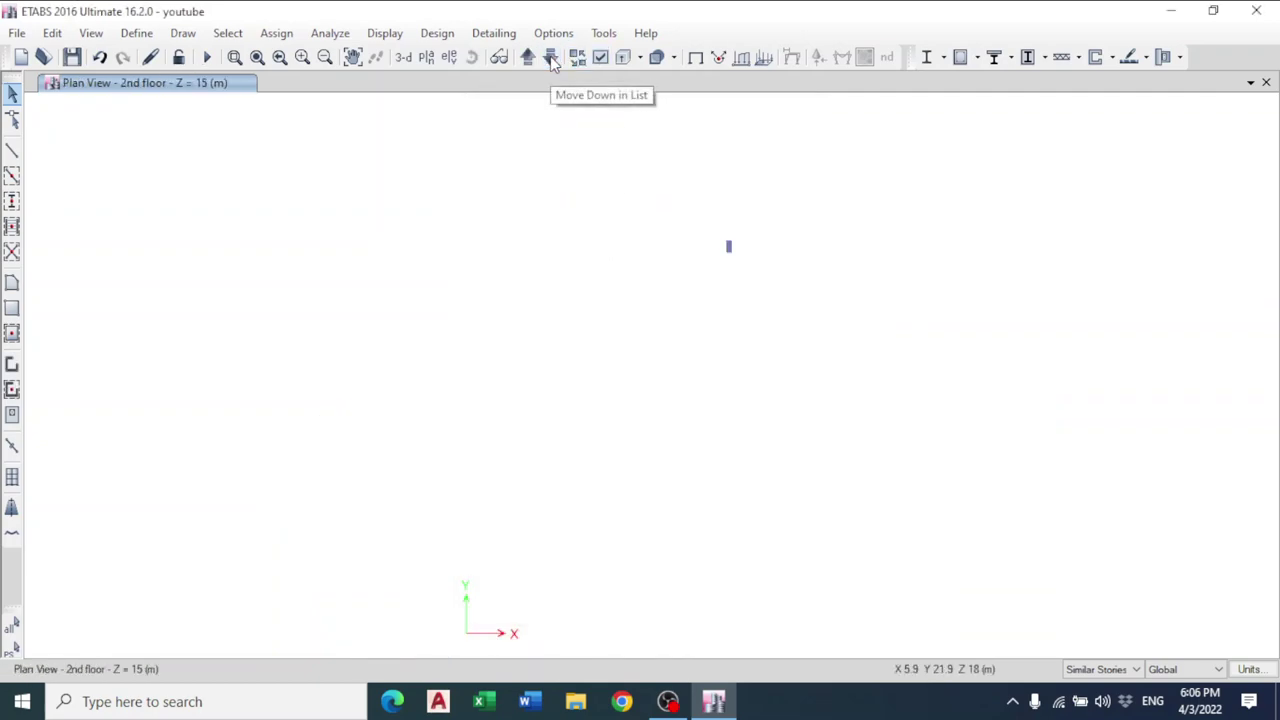
{"action": "left_click", "coordinate": [550, 58]}
{"action": "left_click", "coordinate": [550, 58]}
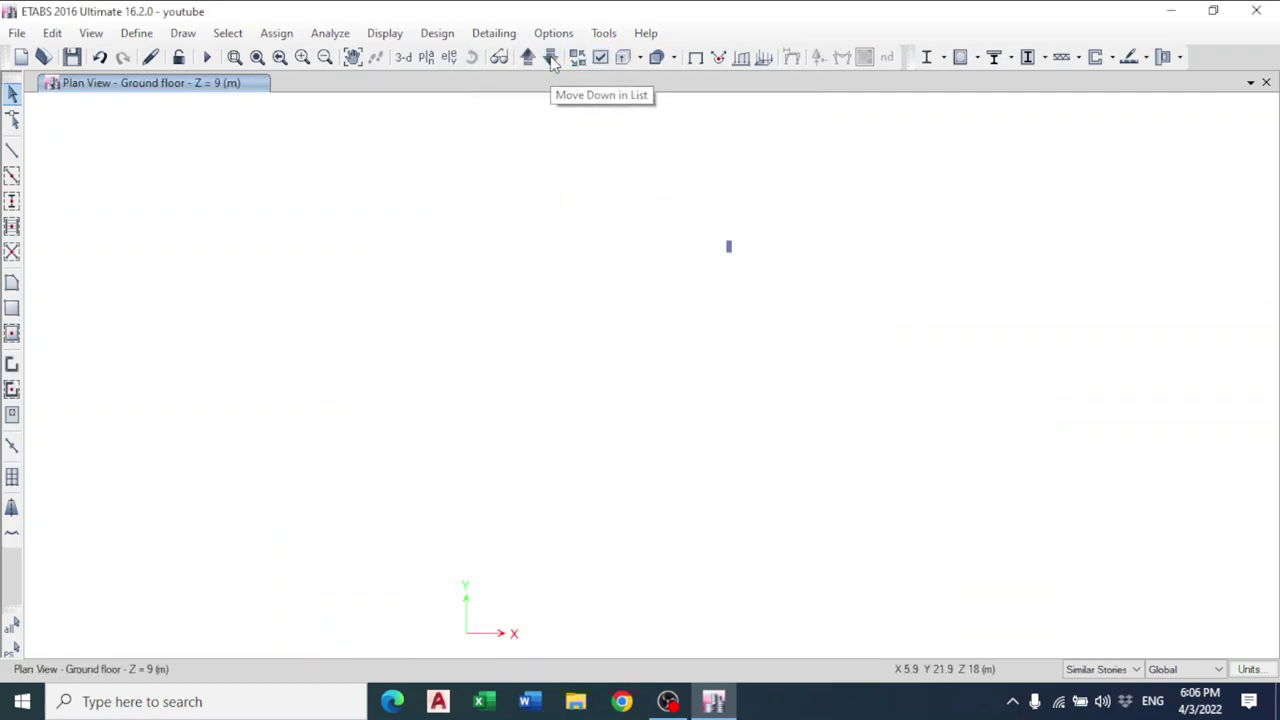
{"action": "left_click", "coordinate": [550, 58]}
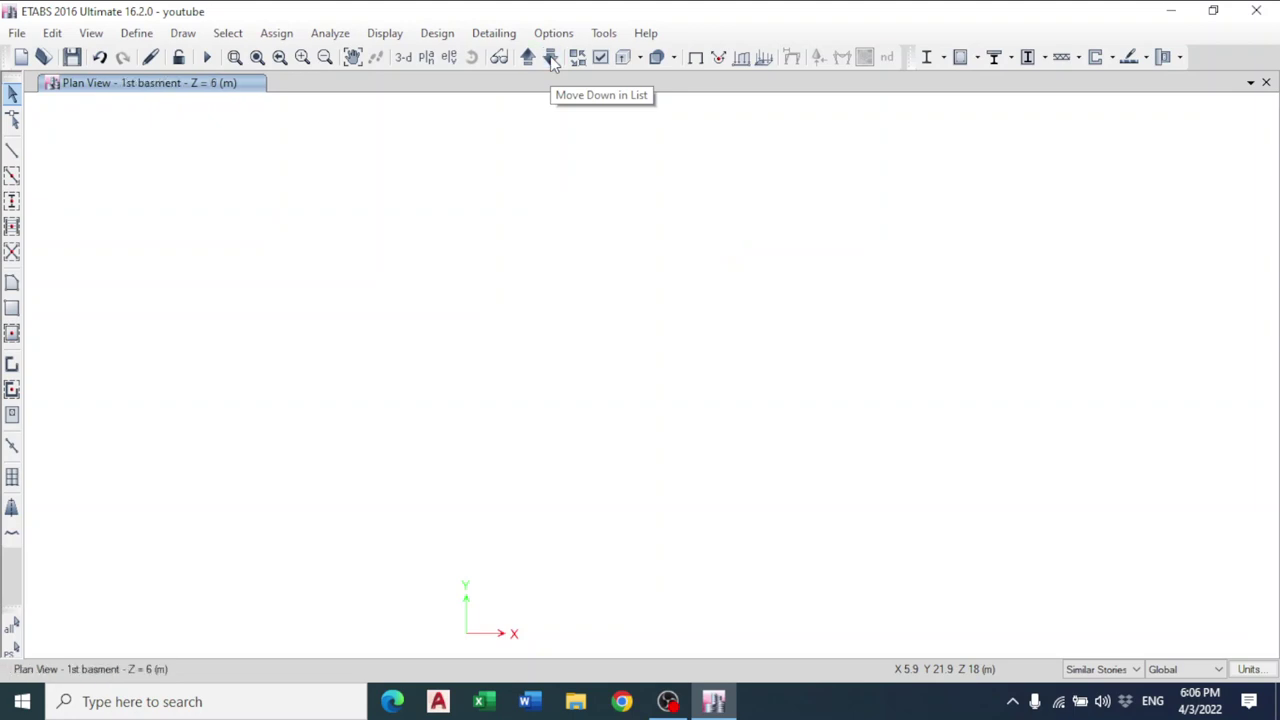
{"action": "left_click", "coordinate": [527, 57]}
{"action": "left_click", "coordinate": [527, 57]}
{"action": "left_click", "coordinate": [527, 57]}
{"action": "left_click", "coordinate": [527, 57]}
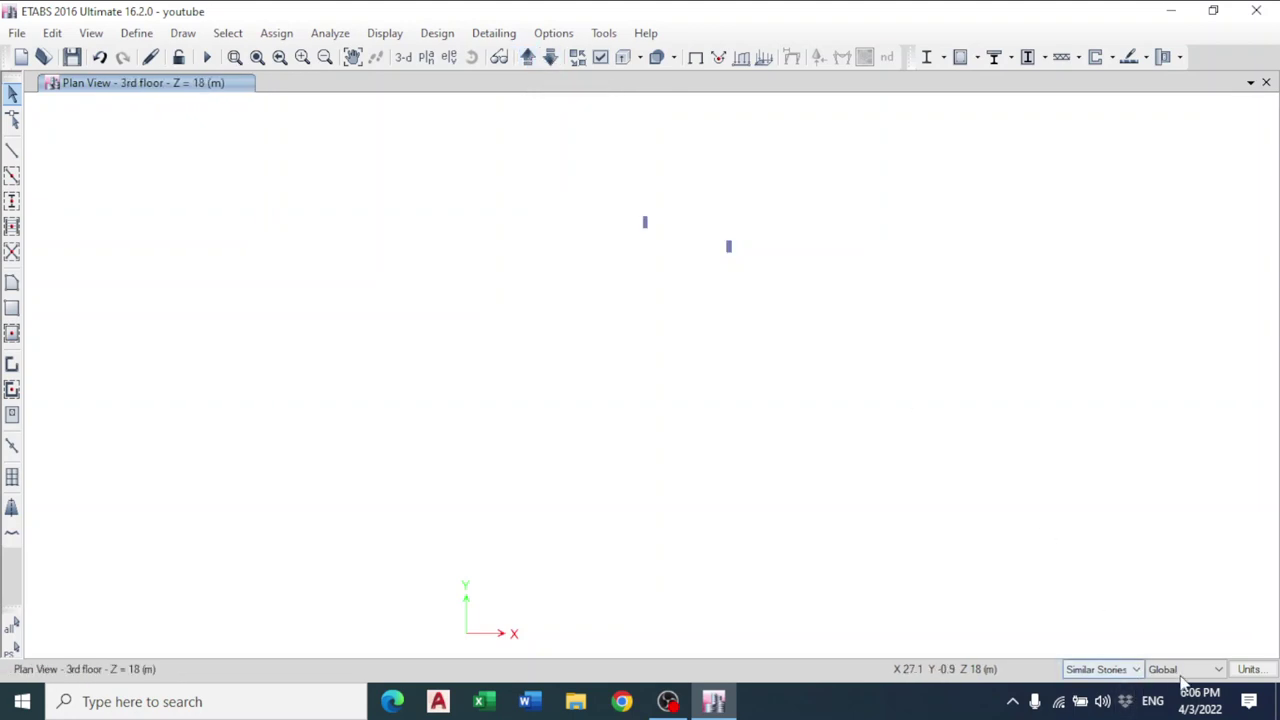
- Switch drawing to All Stories and place a third HB 50X20 column in the 3rd floor plan
{"action": "left_click", "coordinate": [1100, 669]}
{"action": "left_click", "coordinate": [1090, 693]}
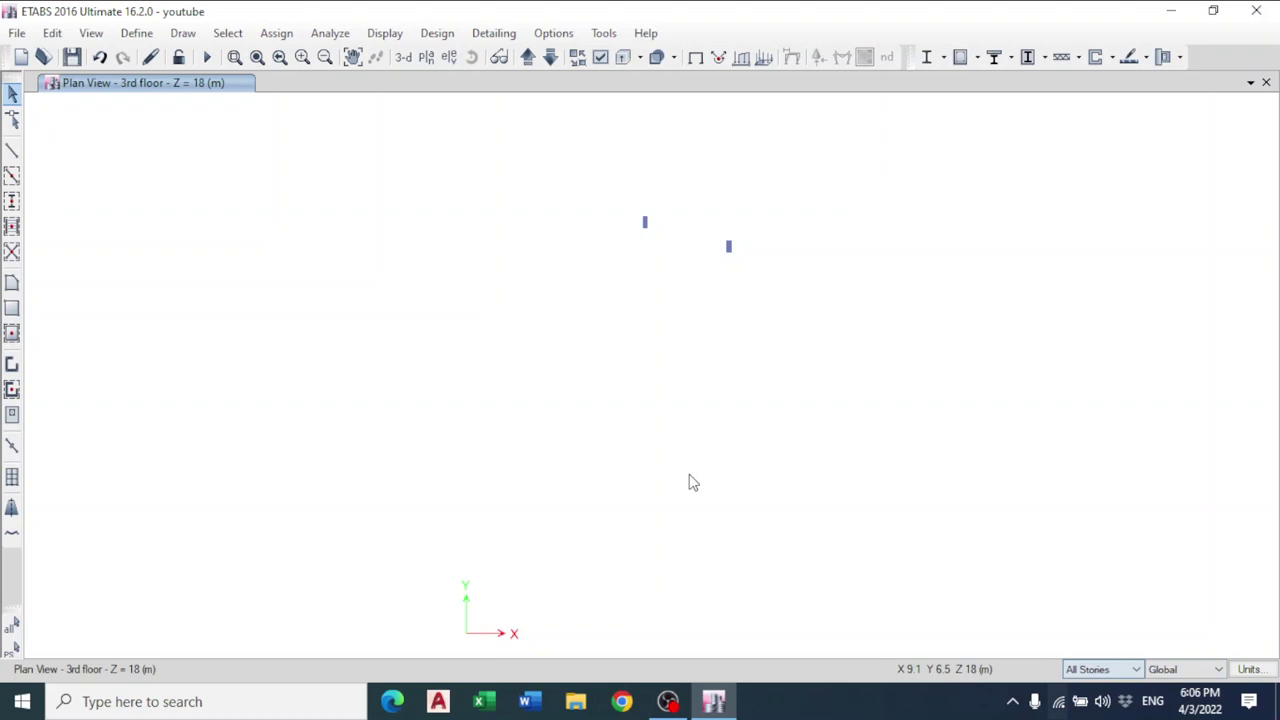
{"action": "left_click", "coordinate": [16, 202]}
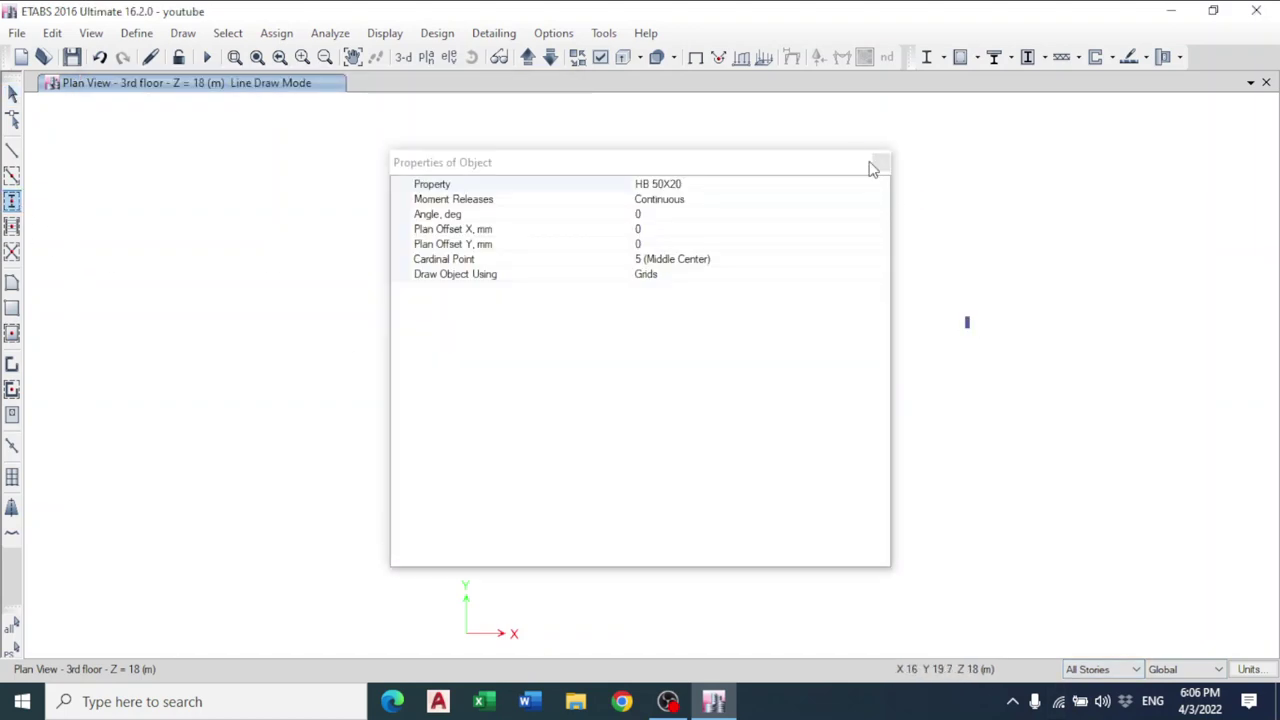
{"action": "left_click", "coordinate": [874, 166]}
- Inspect the extent of the All Stories column in the 3-D view, and return to the 3rd floor plan
{"action": "left_click", "coordinate": [403, 57]}
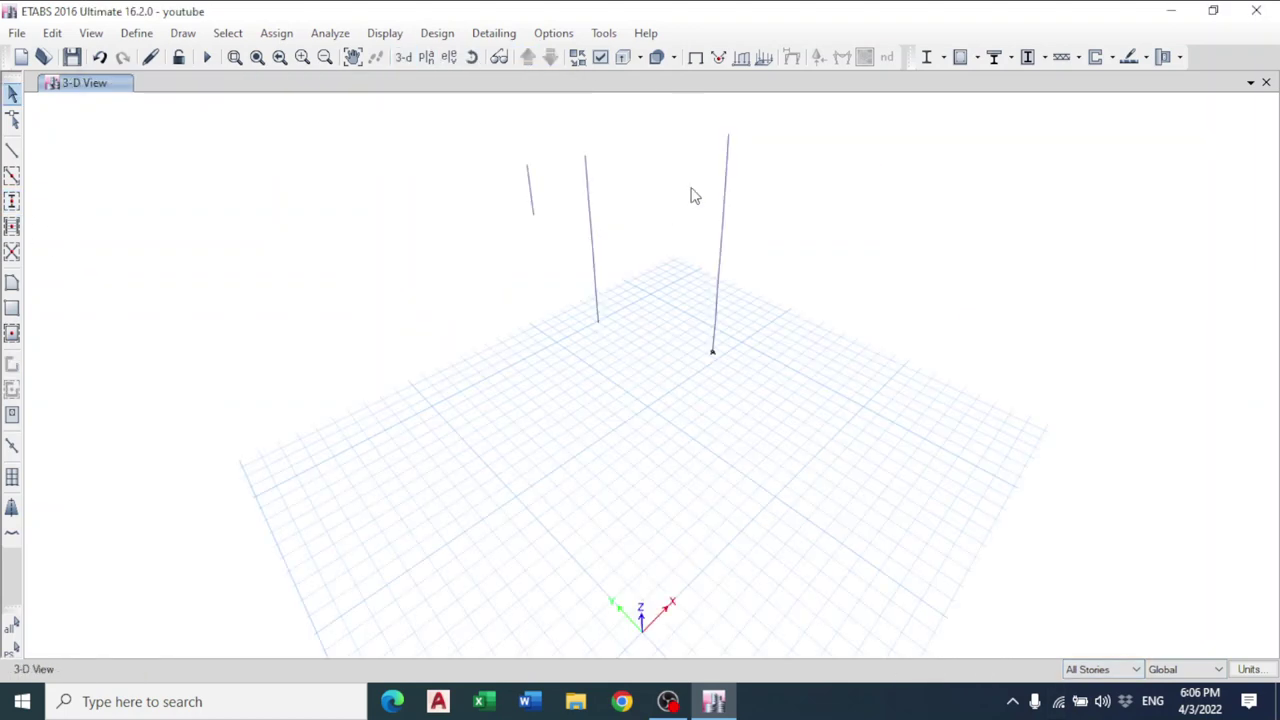
{"action": "left_click_drag", "start_coordinate": [794, 116], "coordinate": [670, 440]}
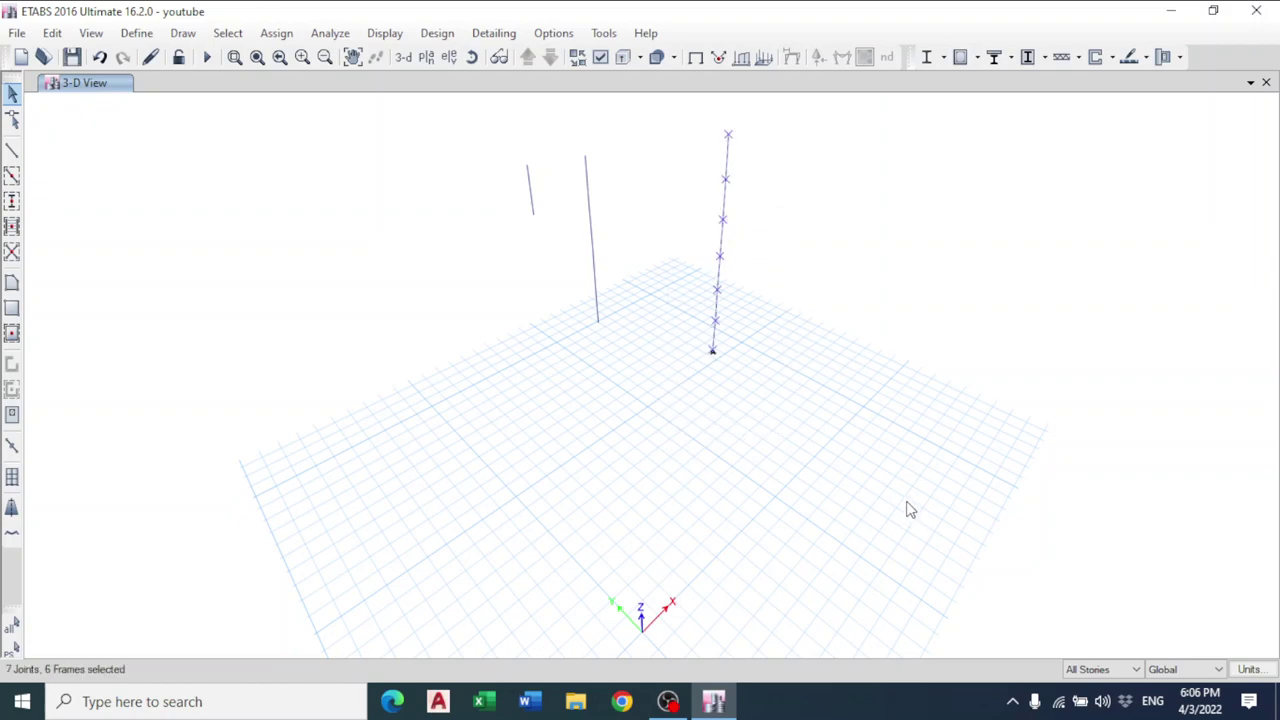
{"action": "left_click", "coordinate": [549, 120]}
{"action": "left_click", "coordinate": [424, 57]}
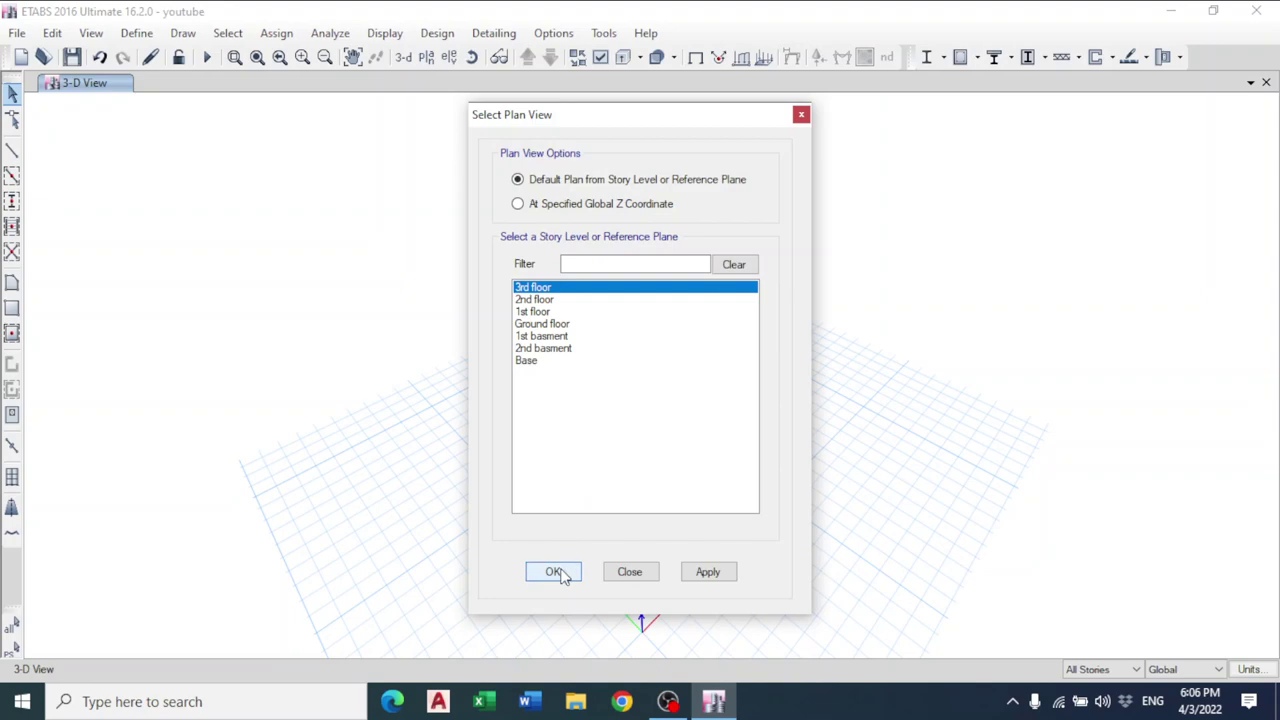
{"action": "left_click", "coordinate": [553, 572]}
- Delete all the trial columns from the 3rd floor plan and check the model in the 3-D view
{"action": "left_click_drag", "start_coordinate": [1020, 149], "coordinate": [468, 468]}
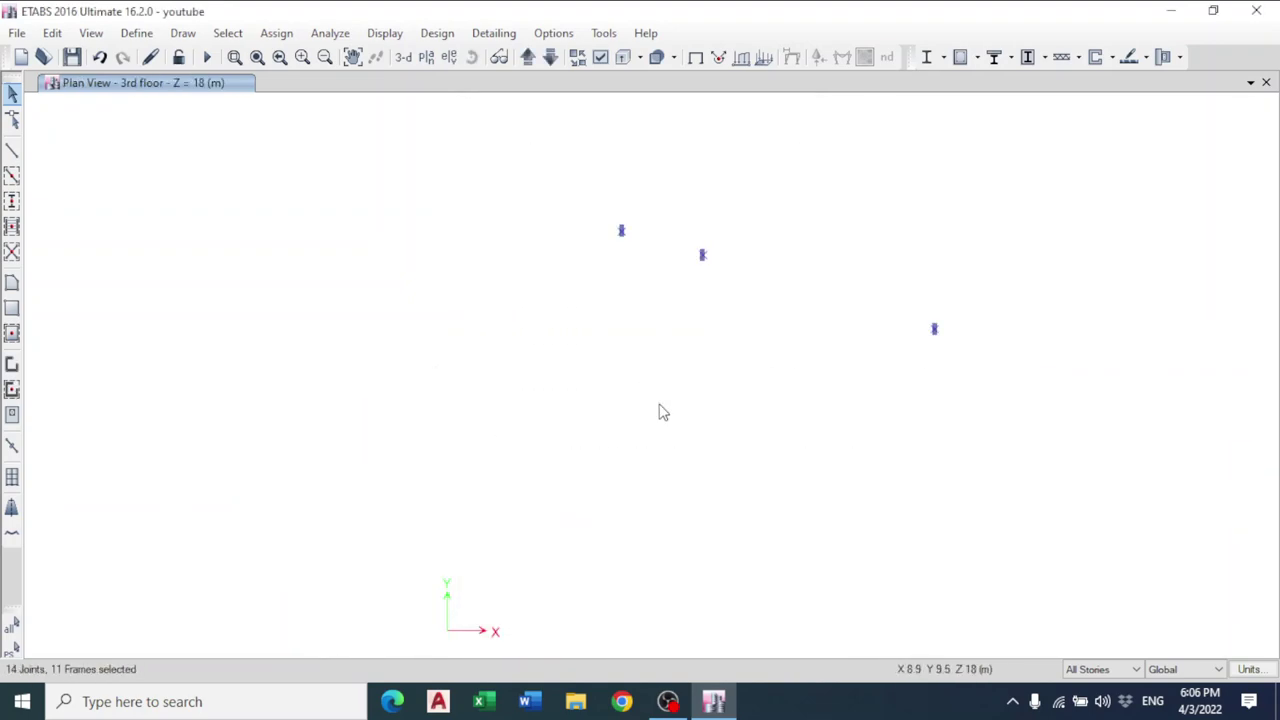
{"action": "key", "text": "Delete"}
{"action": "left_click", "coordinate": [402, 60]}
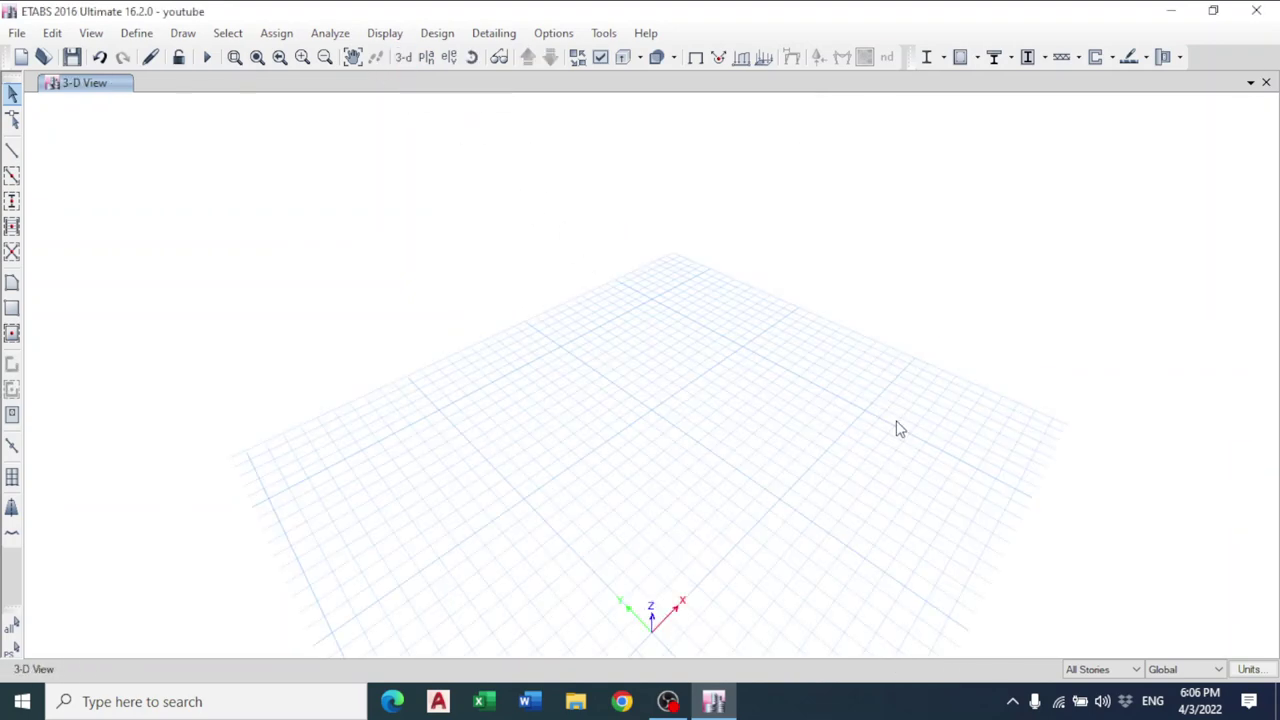
- Open the 2nd basment plan view and limit drawing to One Story
{"action": "left_click", "coordinate": [427, 62]}
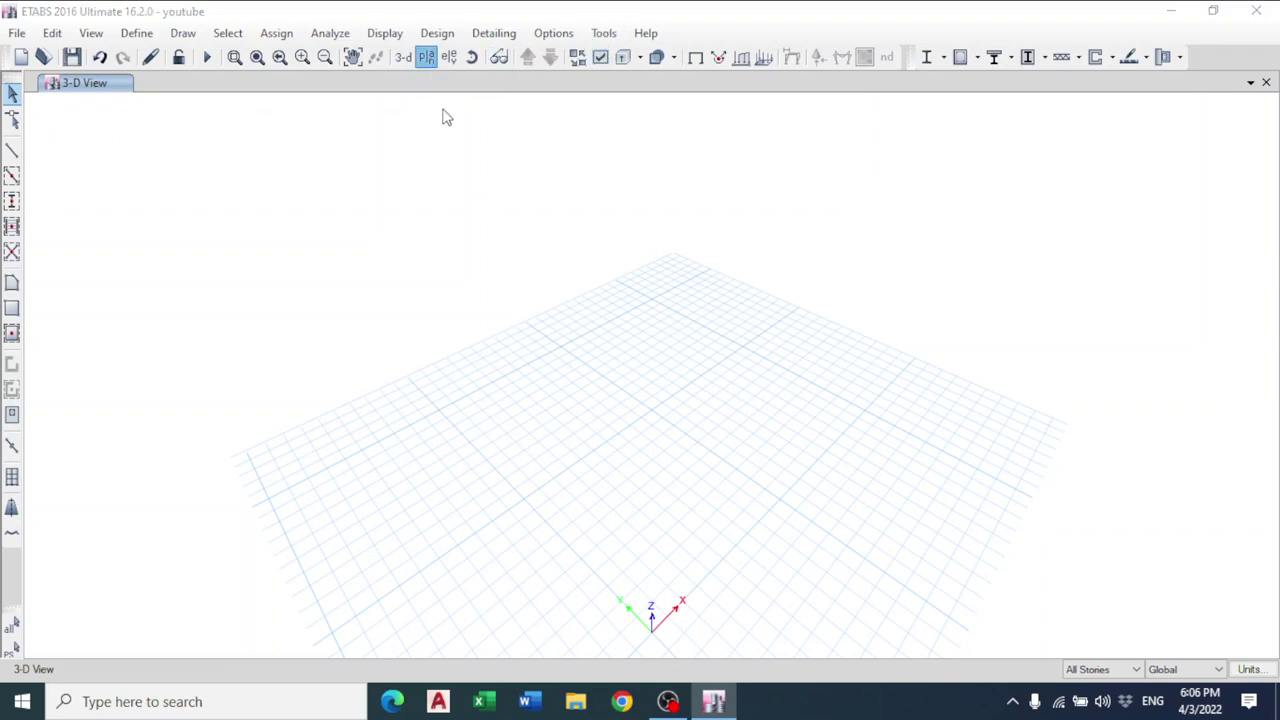
{"action": "left_click", "coordinate": [540, 299]}
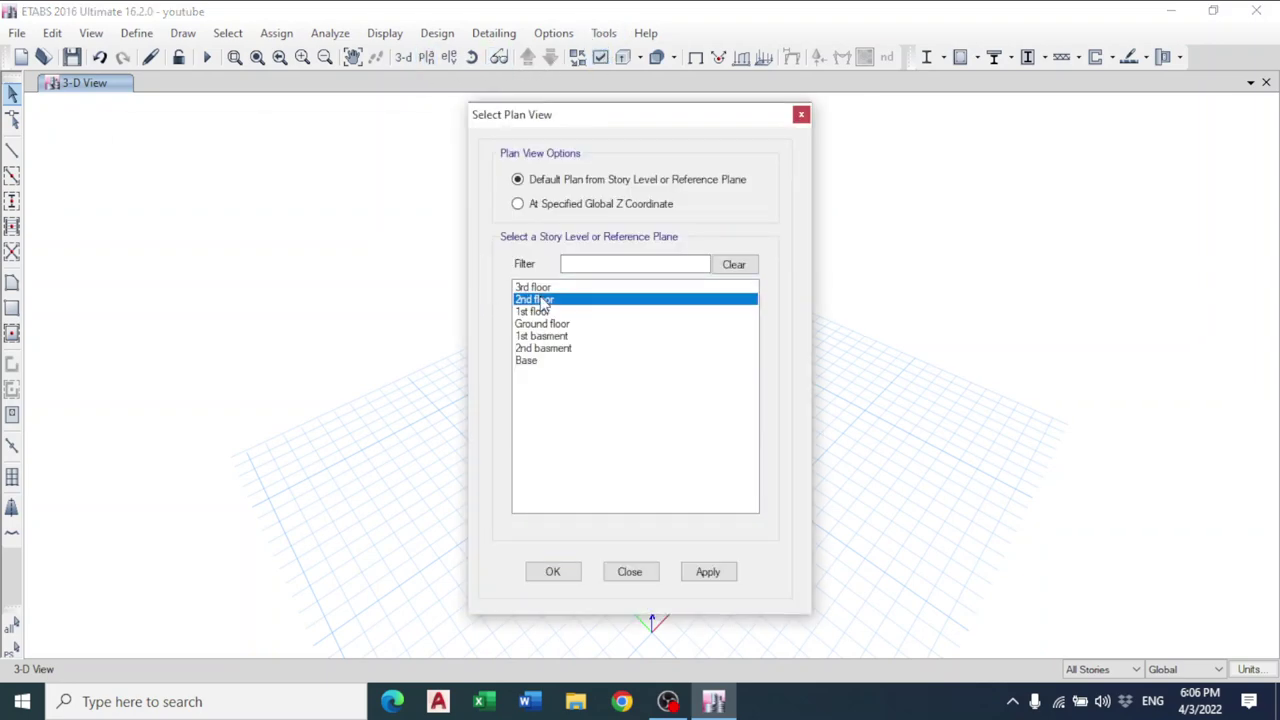
{"action": "left_click", "coordinate": [534, 324]}
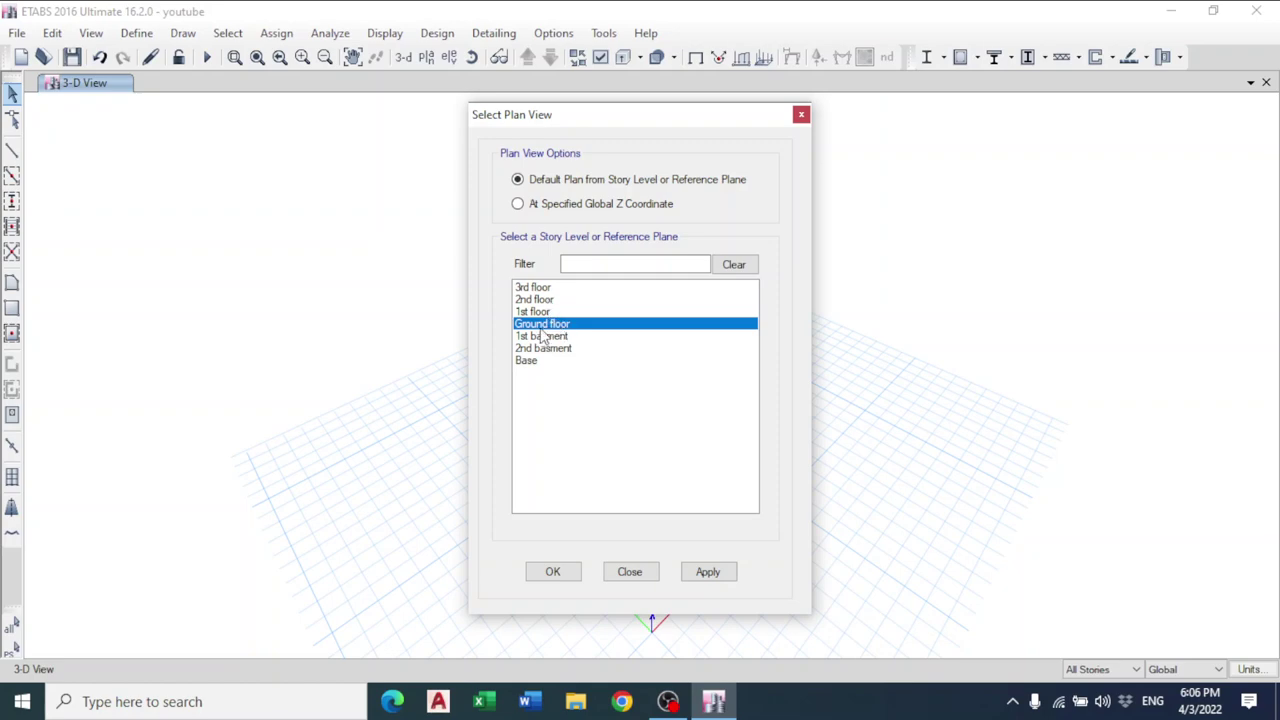
{"action": "left_click", "coordinate": [540, 299]}
{"action": "left_click", "coordinate": [538, 324]}
{"action": "left_click", "coordinate": [558, 337]}
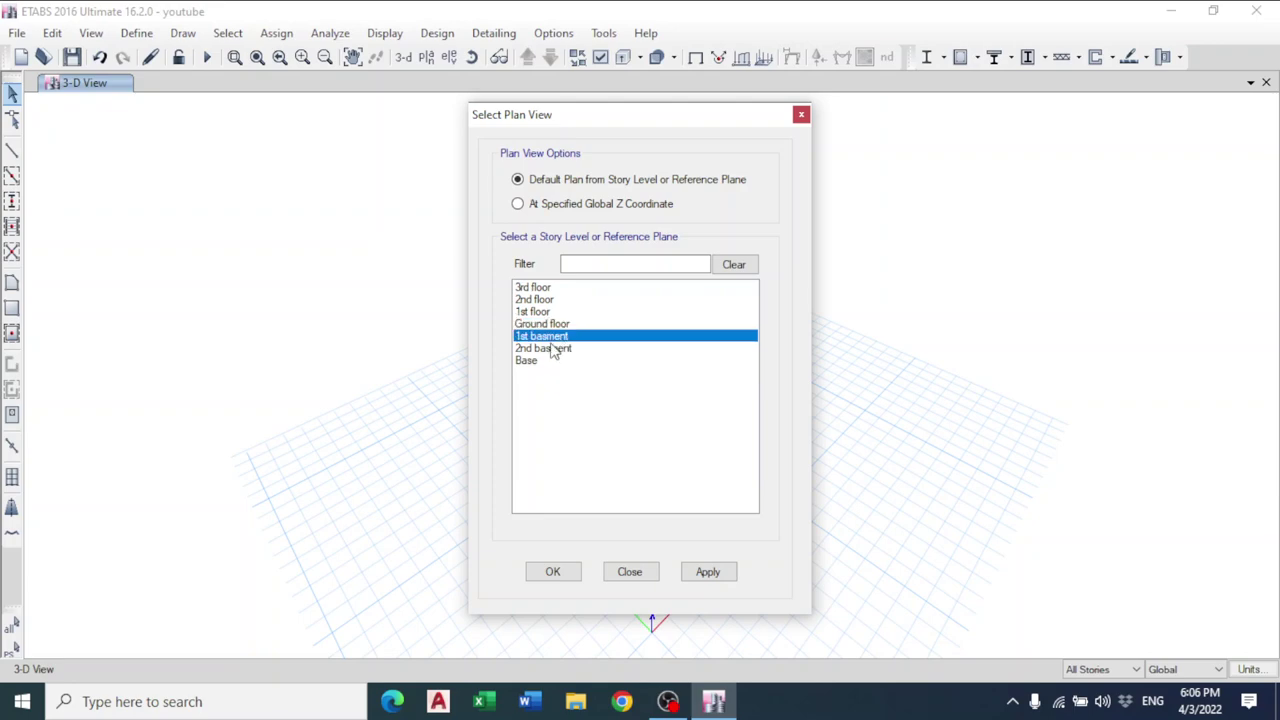
{"action": "left_click", "coordinate": [553, 349]}
{"action": "left_click", "coordinate": [555, 572]}
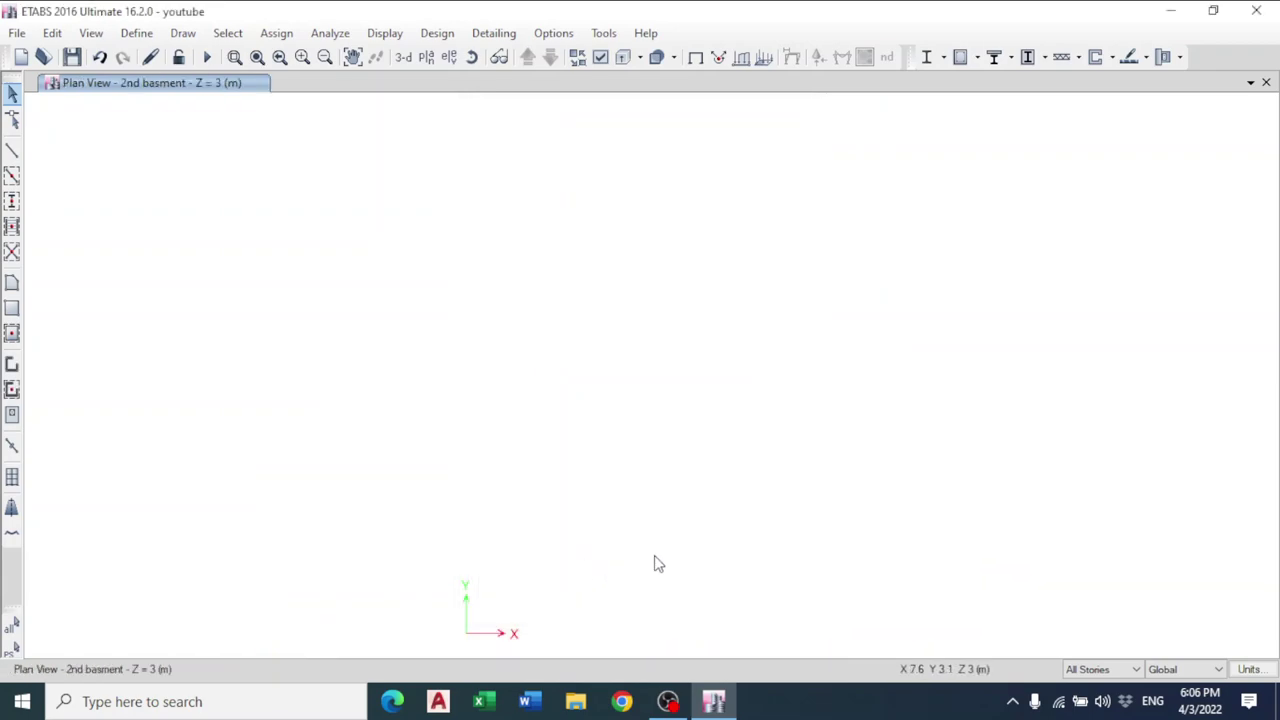
{"action": "left_click", "coordinate": [1104, 670]}
{"action": "left_click", "coordinate": [1098, 686]}
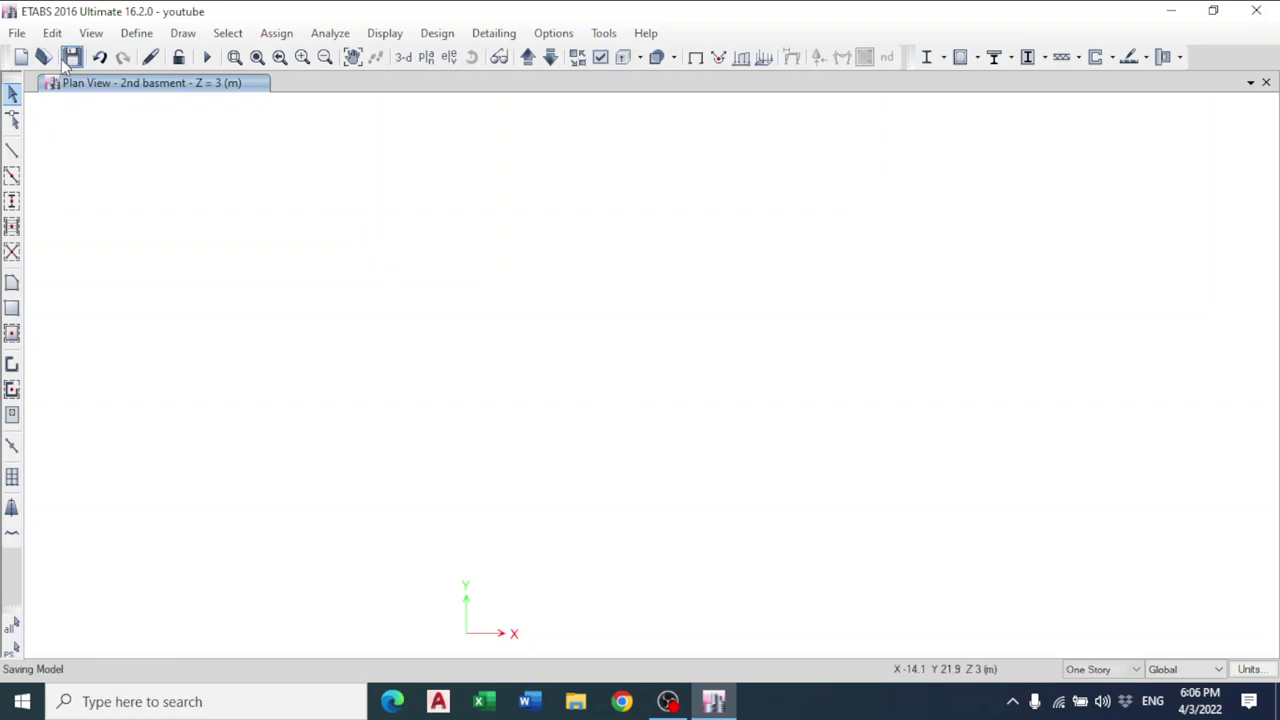
- Start importing Youtube.dxf from the etabs dxf folder as a DXF/DWG architectural plan
{"action": "left_click", "coordinate": [17, 33]}
{"action": "mouse_move", "coordinate": [60, 186]}
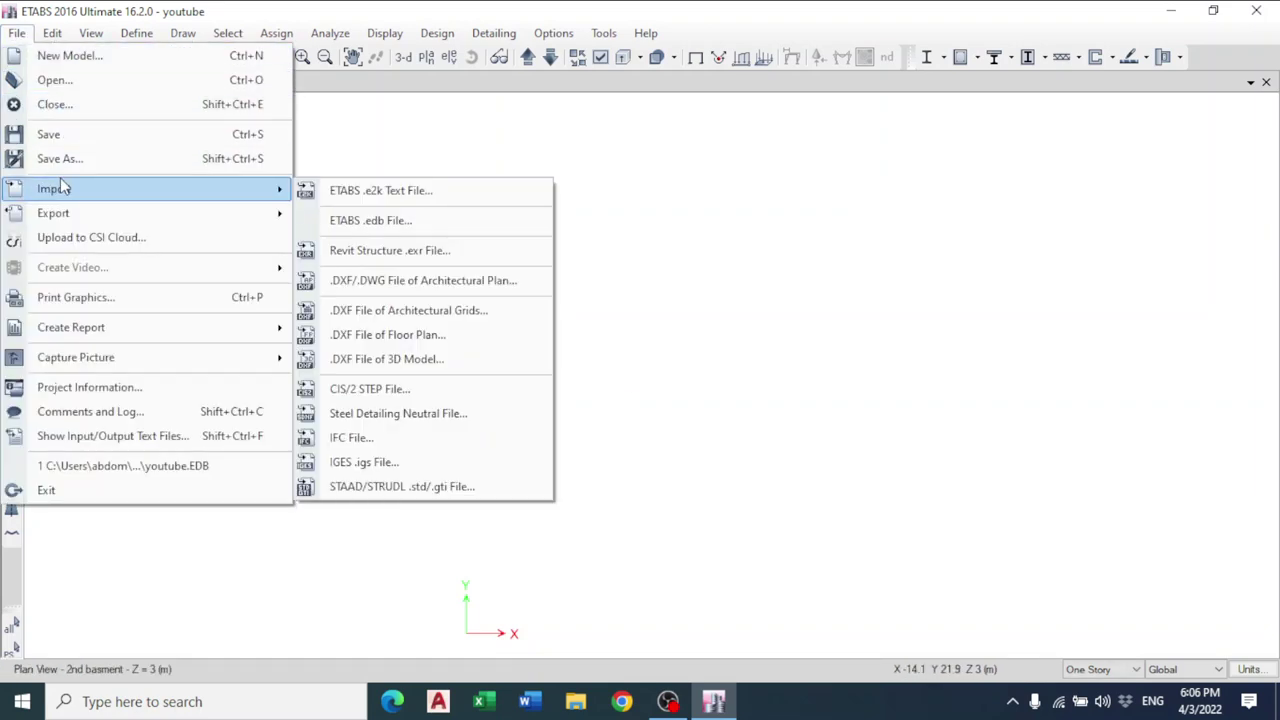
{"action": "left_click", "coordinate": [372, 286]}
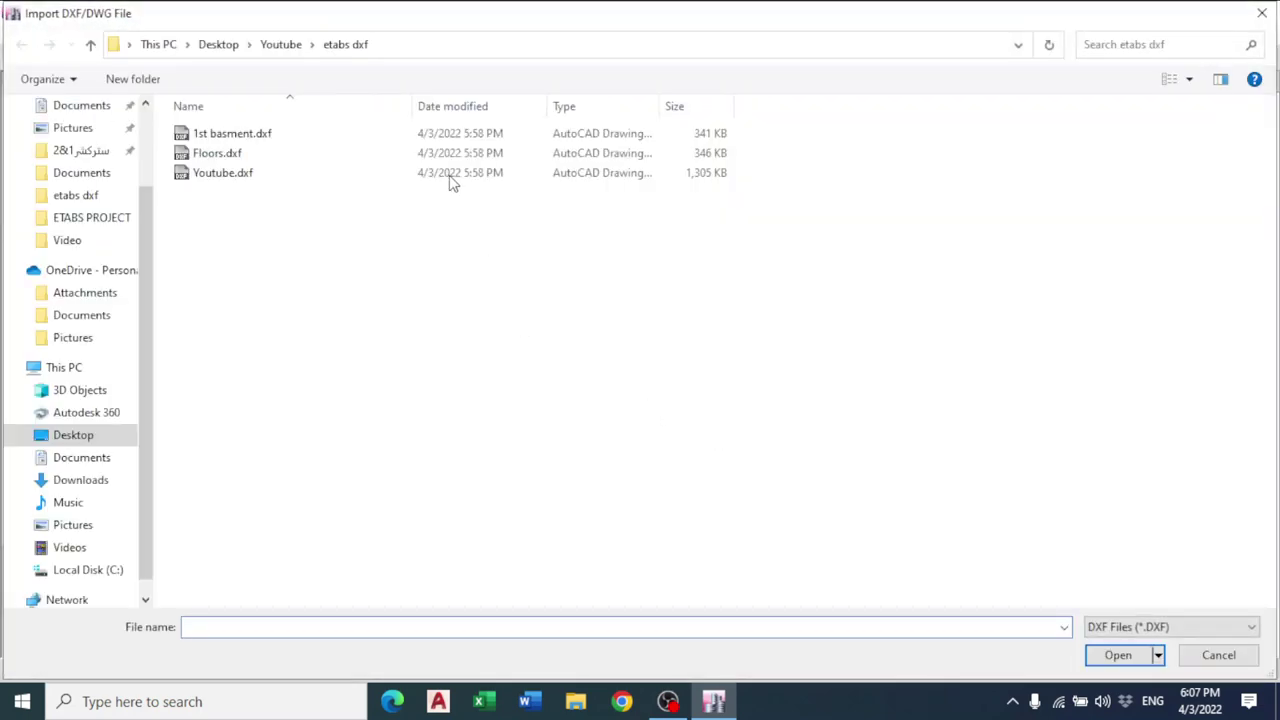
{"action": "double_click", "coordinate": [248, 173]}
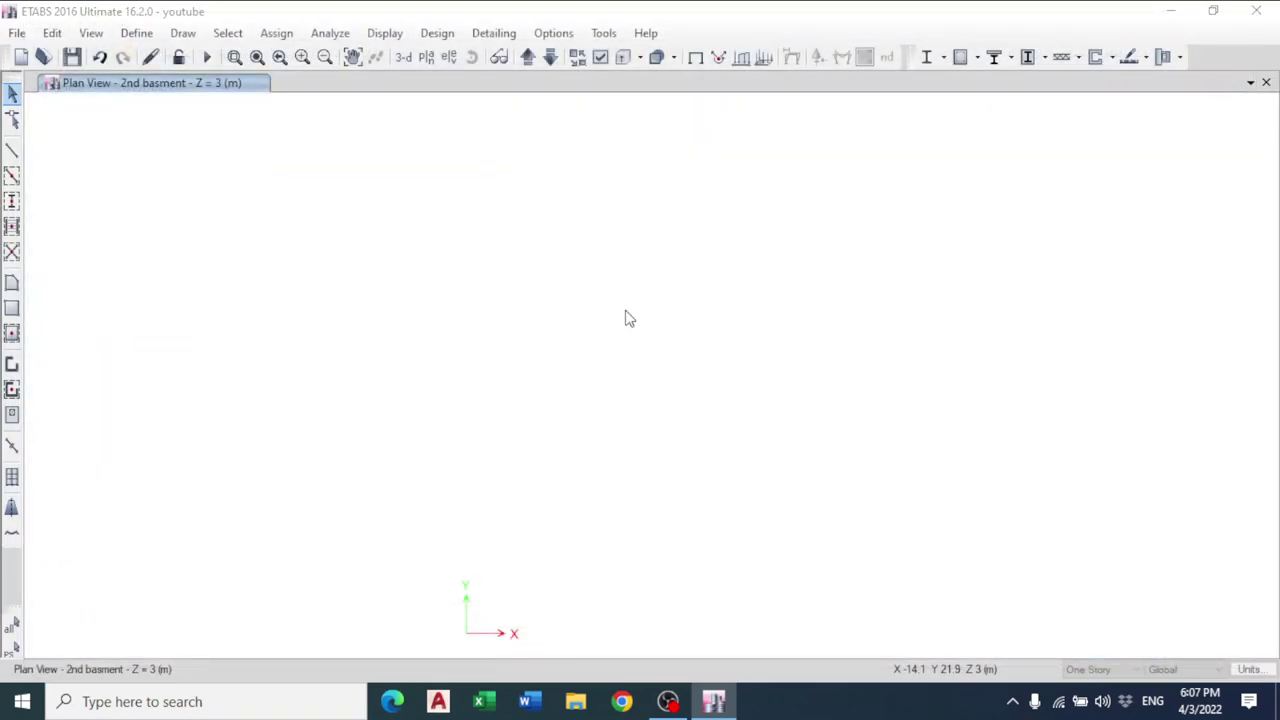
- Import the architectural plan in m units onto the 2nd basment story, and save the model
{"action": "left_click", "coordinate": [770, 203]}
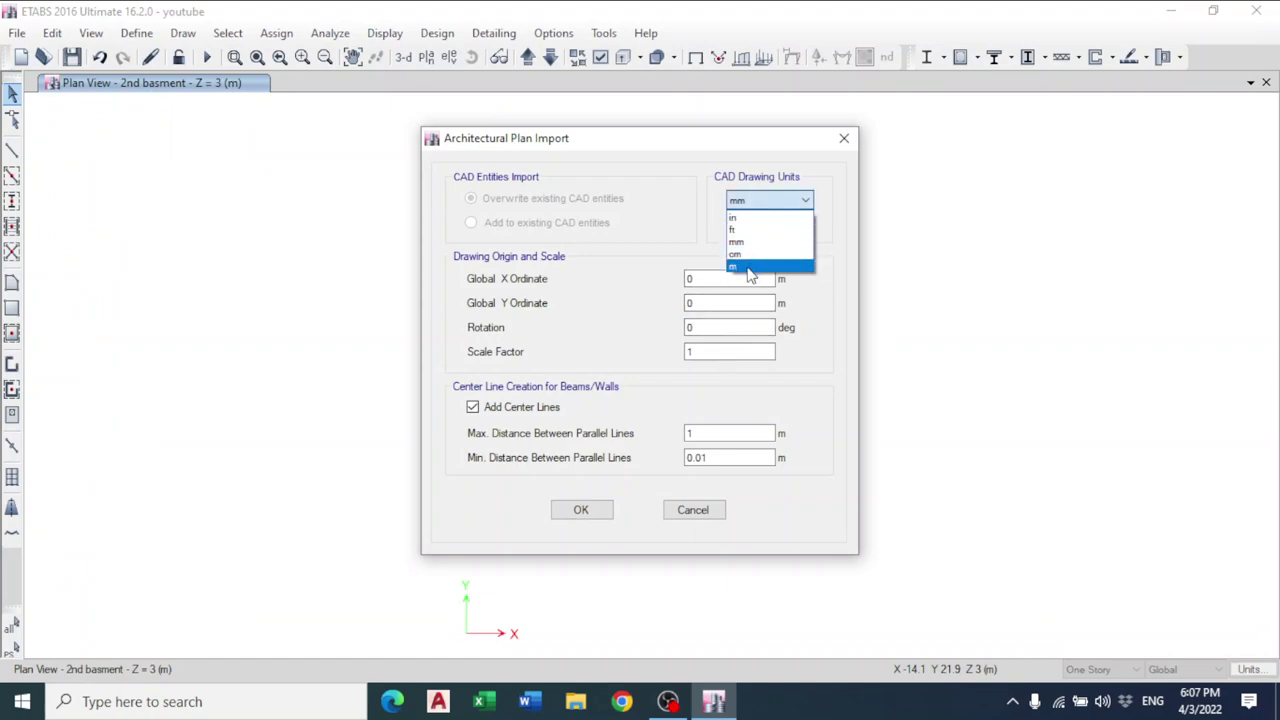
{"action": "left_click", "coordinate": [750, 268]}
{"action": "left_click", "coordinate": [767, 226]}
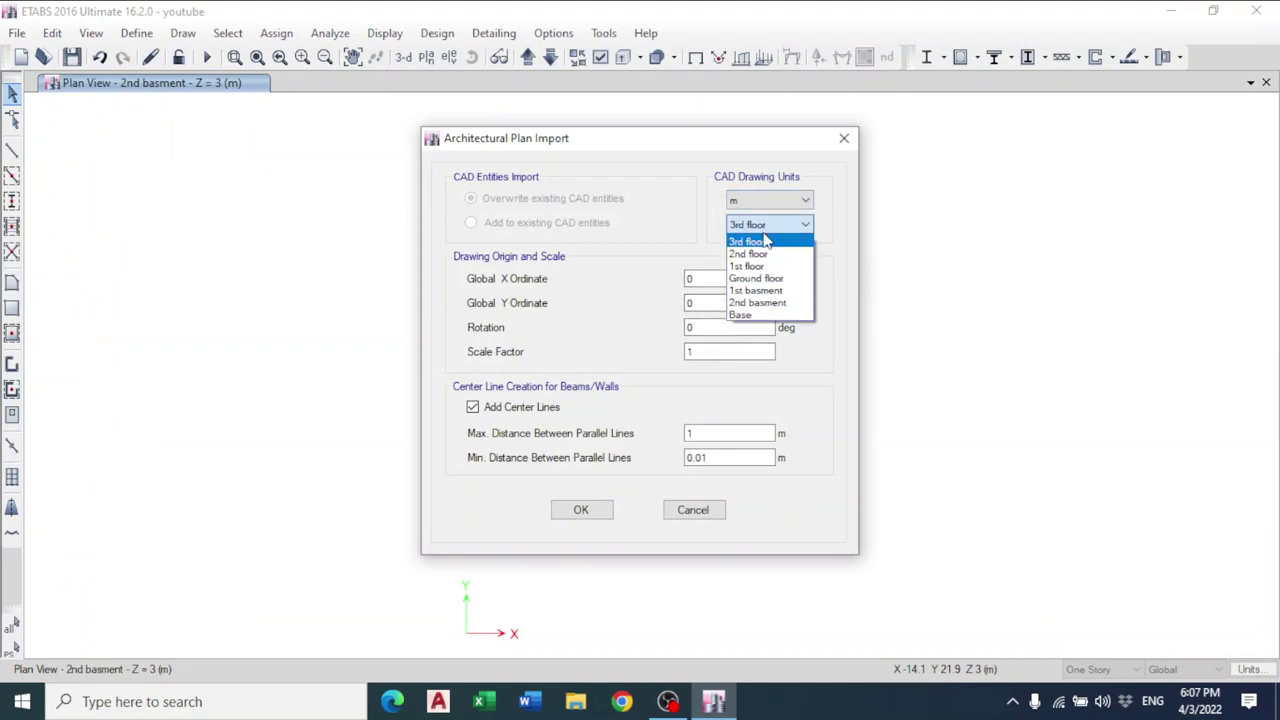
{"action": "left_click", "coordinate": [757, 302]}
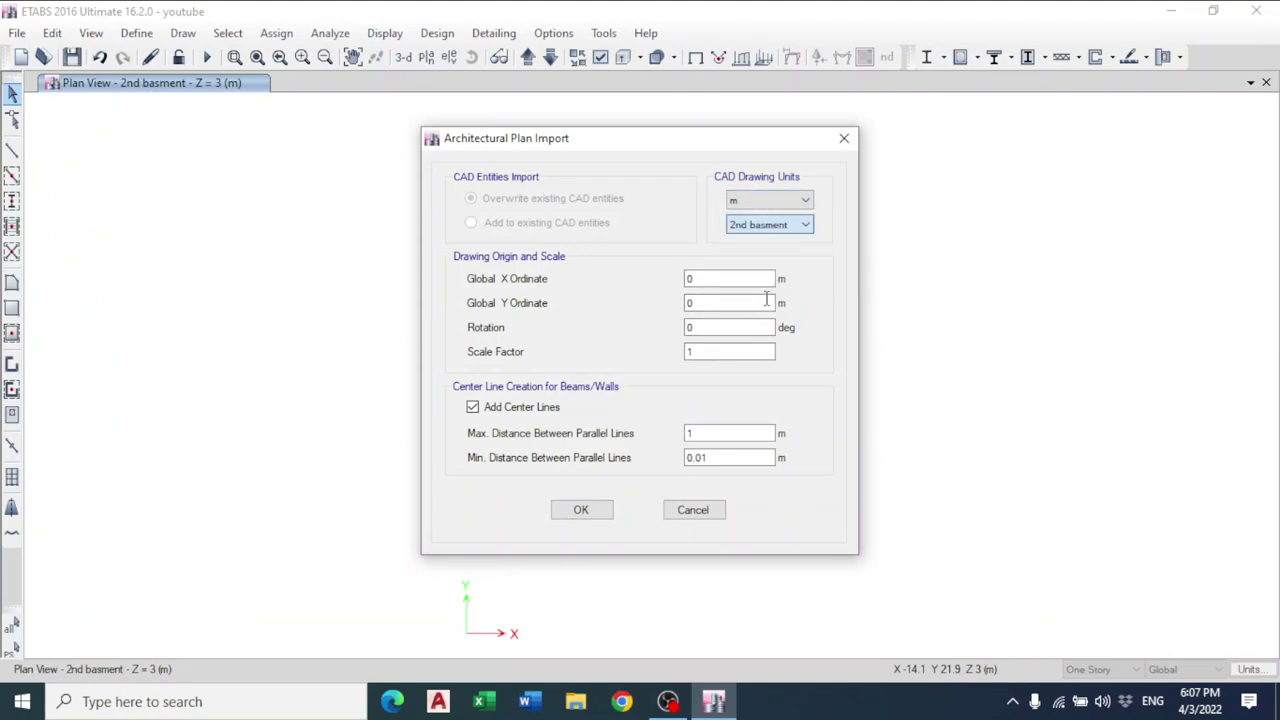
{"action": "left_click", "coordinate": [581, 510]}
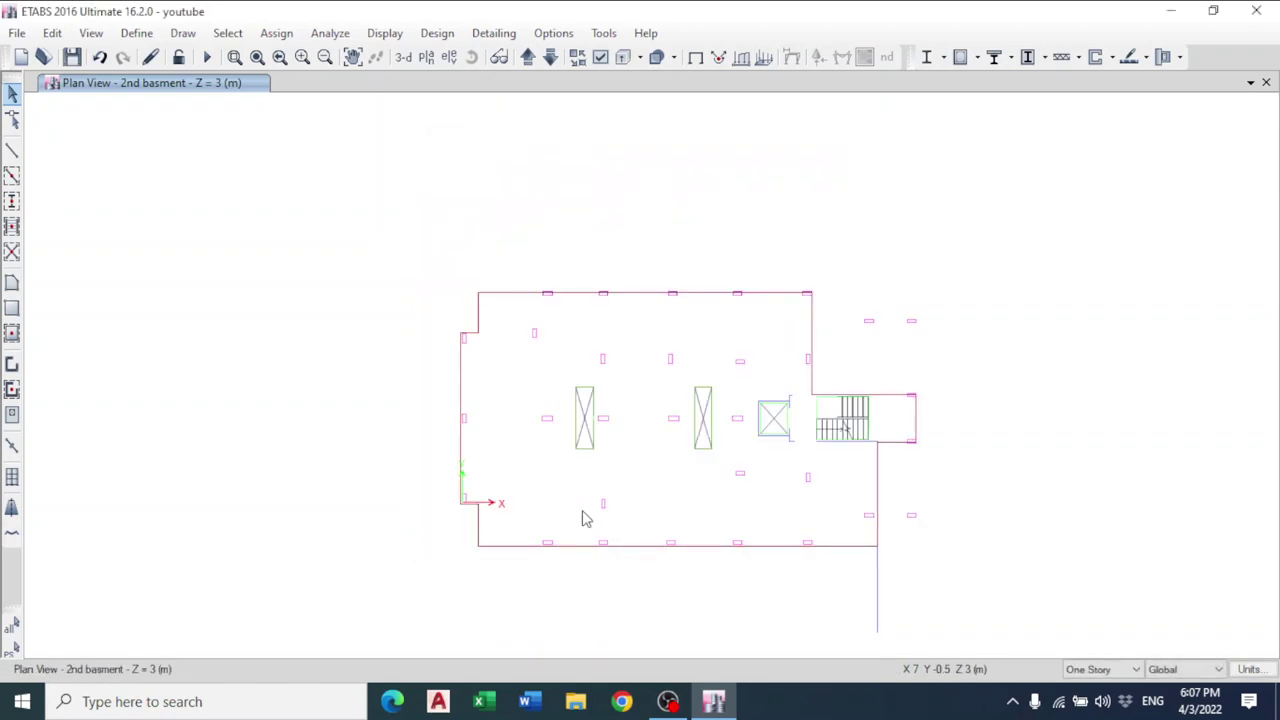
{"action": "scroll", "coordinate": [586, 519], "scroll_direction": "up", "scroll_amount": 3}
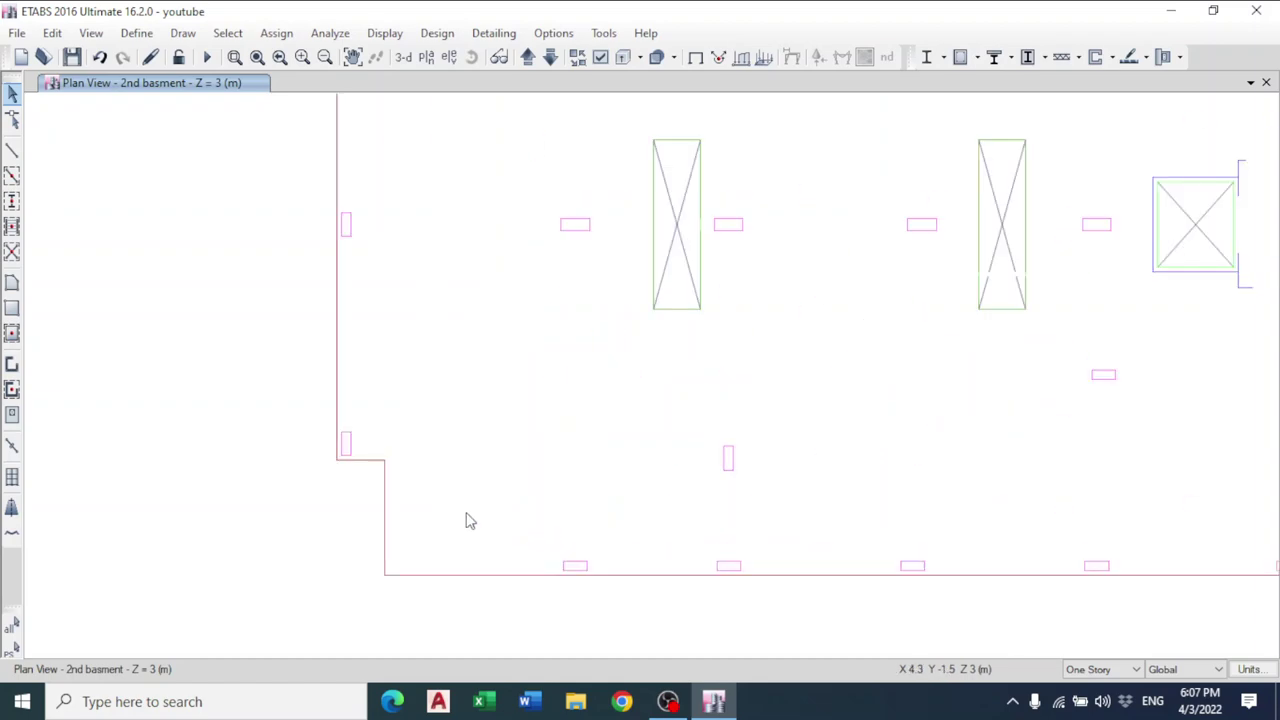
{"action": "scroll", "coordinate": [903, 446], "scroll_direction": "down", "scroll_amount": 3}
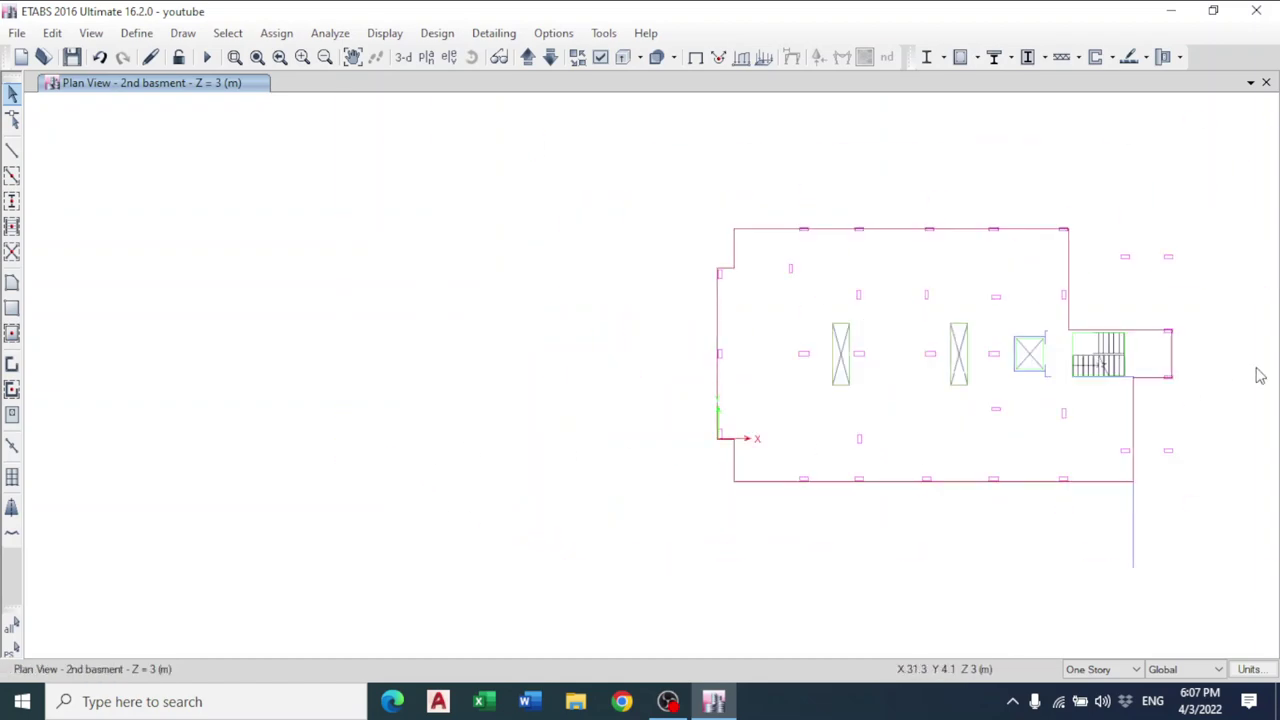
{"action": "middle_click_drag", "start_coordinate": [1257, 371], "coordinate": [1015, 385]}
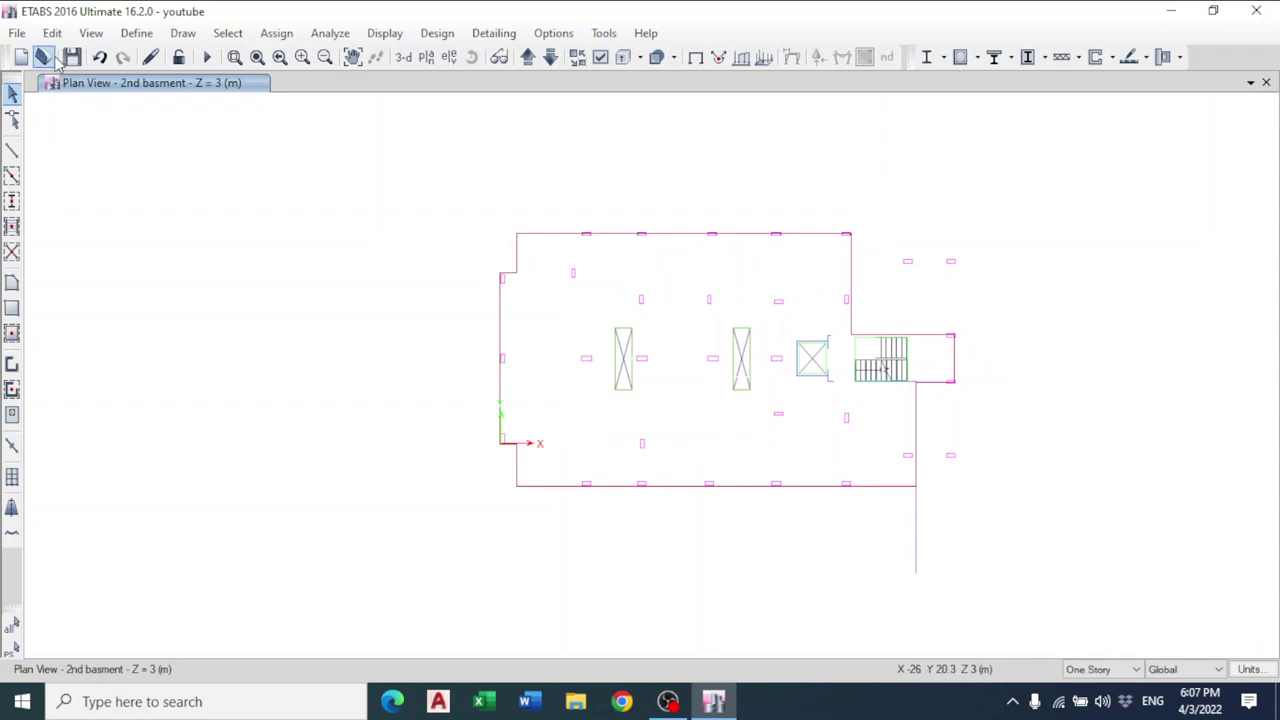
{"action": "left_click", "coordinate": [72, 58]}
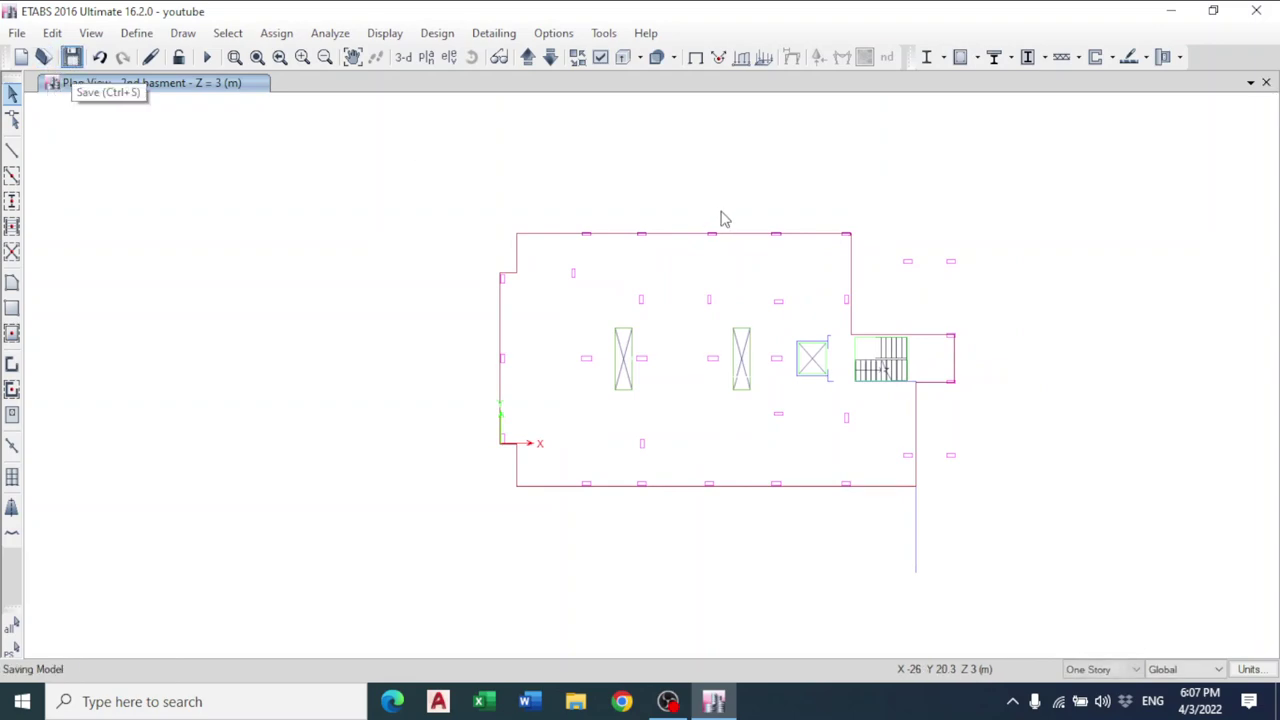
- Check the imported plan in the 3-D view and return to the 2nd basment plan view
{"action": "left_click", "coordinate": [406, 57]}
{"action": "left_click", "coordinate": [426, 57]}
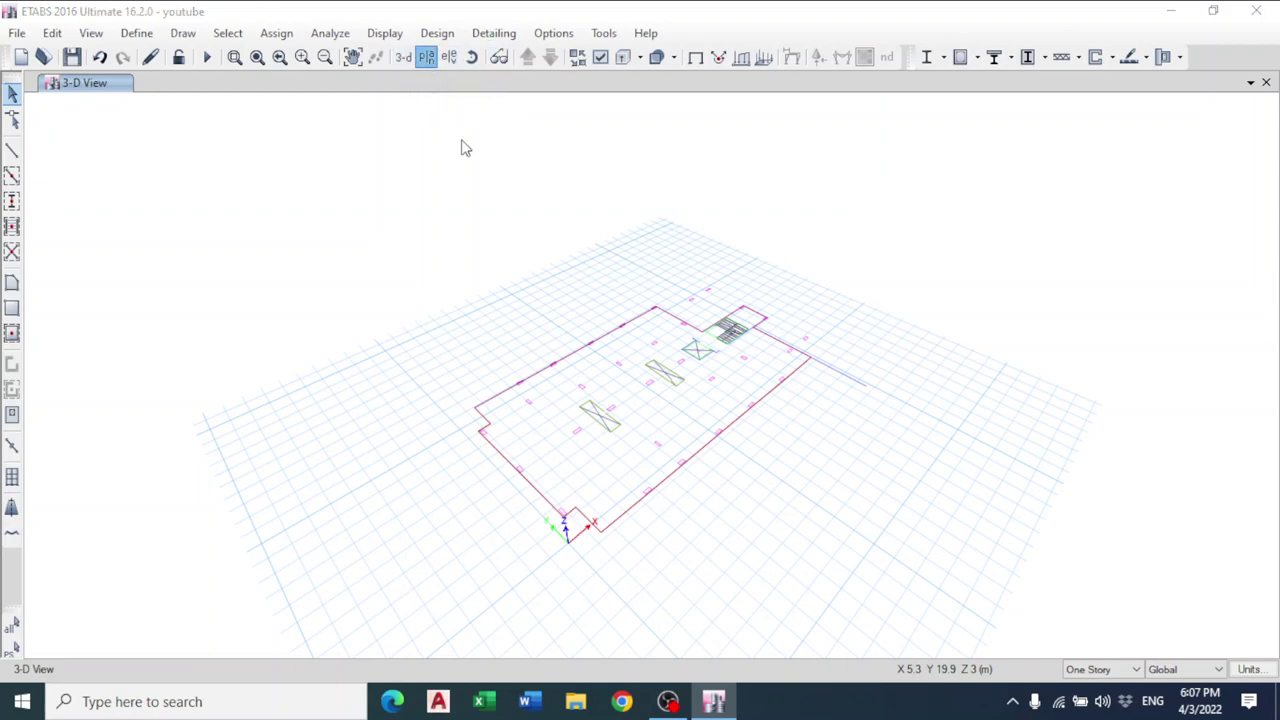
{"action": "left_click", "coordinate": [530, 348]}
{"action": "left_click", "coordinate": [553, 571]}
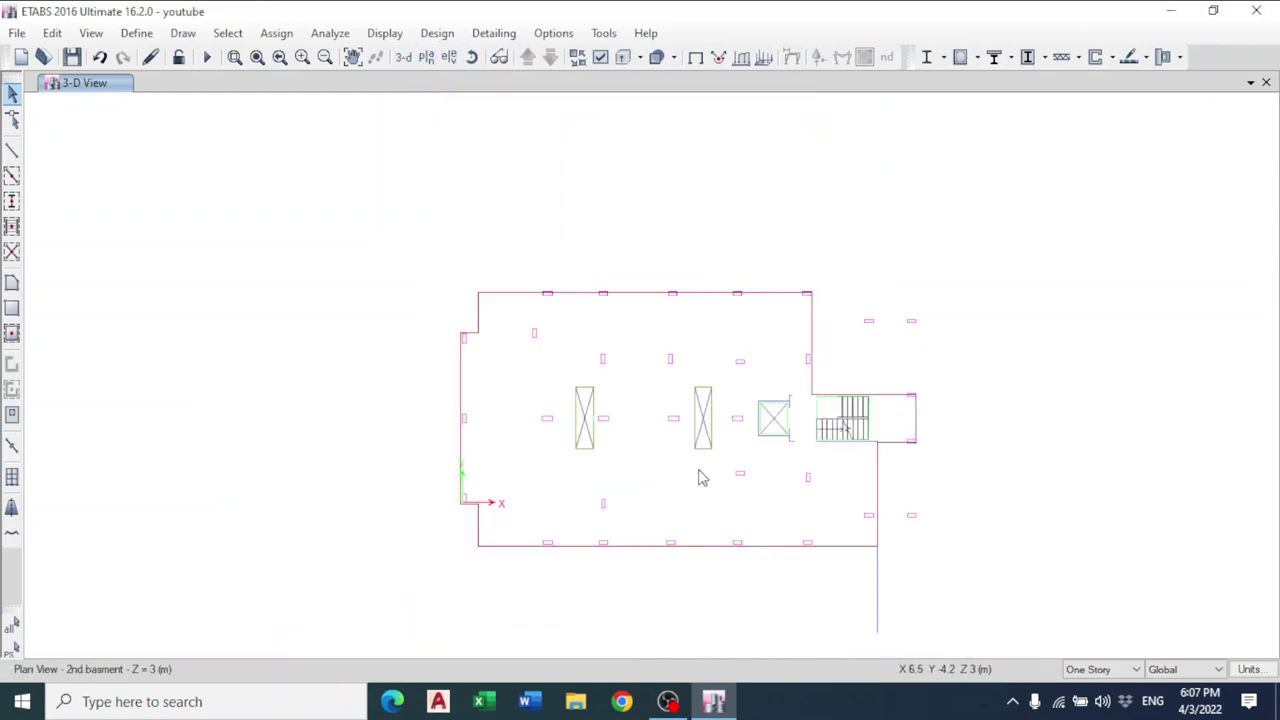
{"action": "left_click", "coordinate": [688, 704]}
{"action": "left_click", "coordinate": [690, 708]}
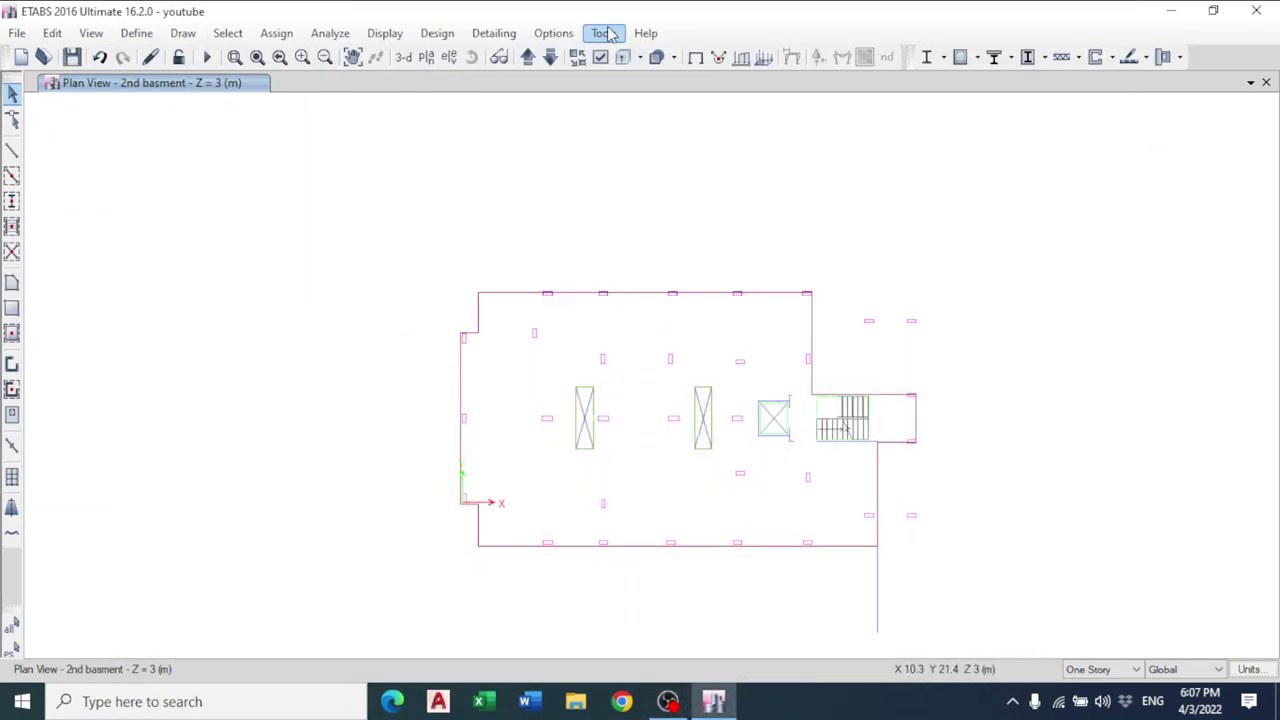
- Hide all architectural plan layers except Safe Col
{"action": "left_click", "coordinate": [553, 33]}
{"action": "left_click", "coordinate": [600, 170]}
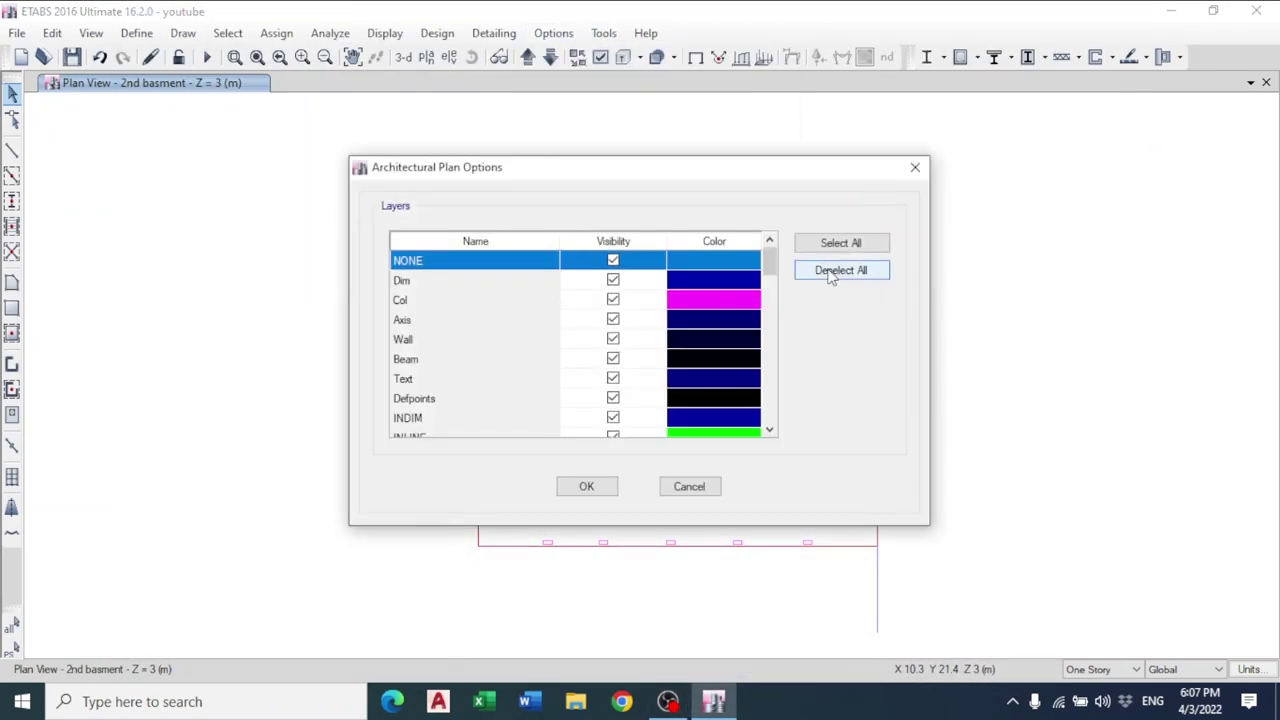
{"action": "left_click", "coordinate": [840, 270]}
{"action": "scroll", "coordinate": [774, 426], "scroll_direction": "down", "scroll_amount": 5}
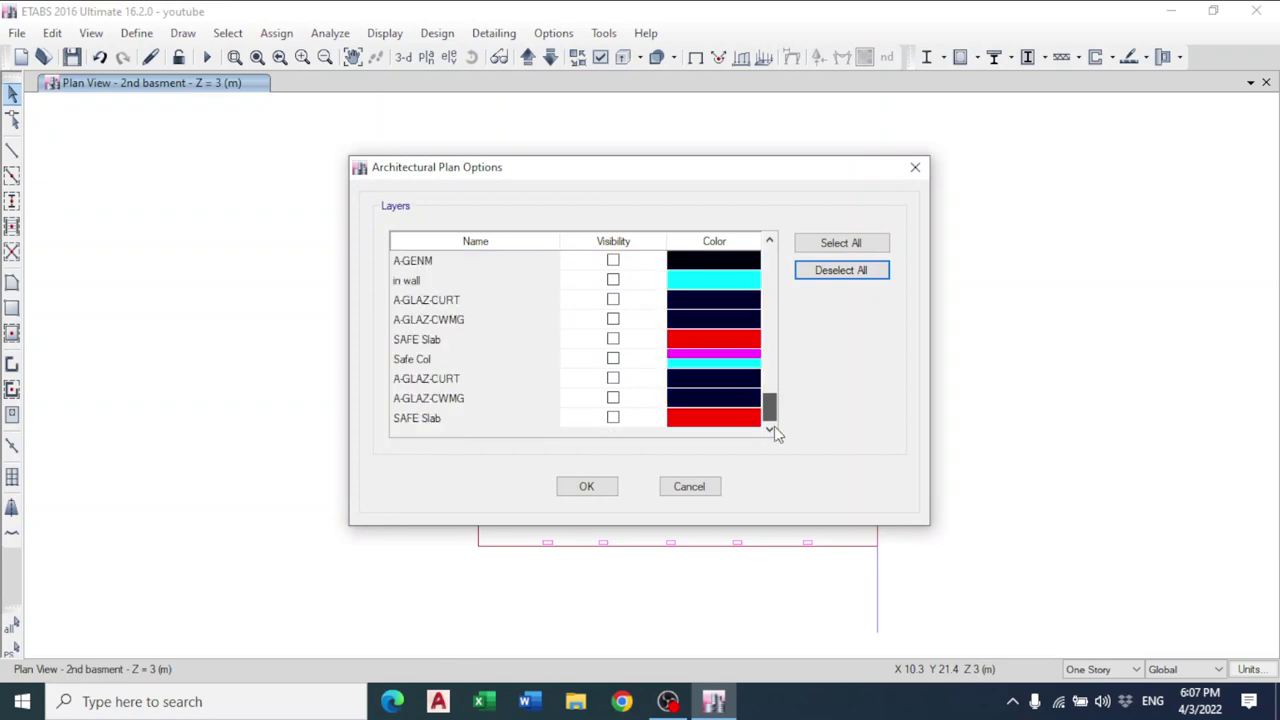
{"action": "left_click", "coordinate": [613, 358]}
{"action": "left_click", "coordinate": [587, 486]}
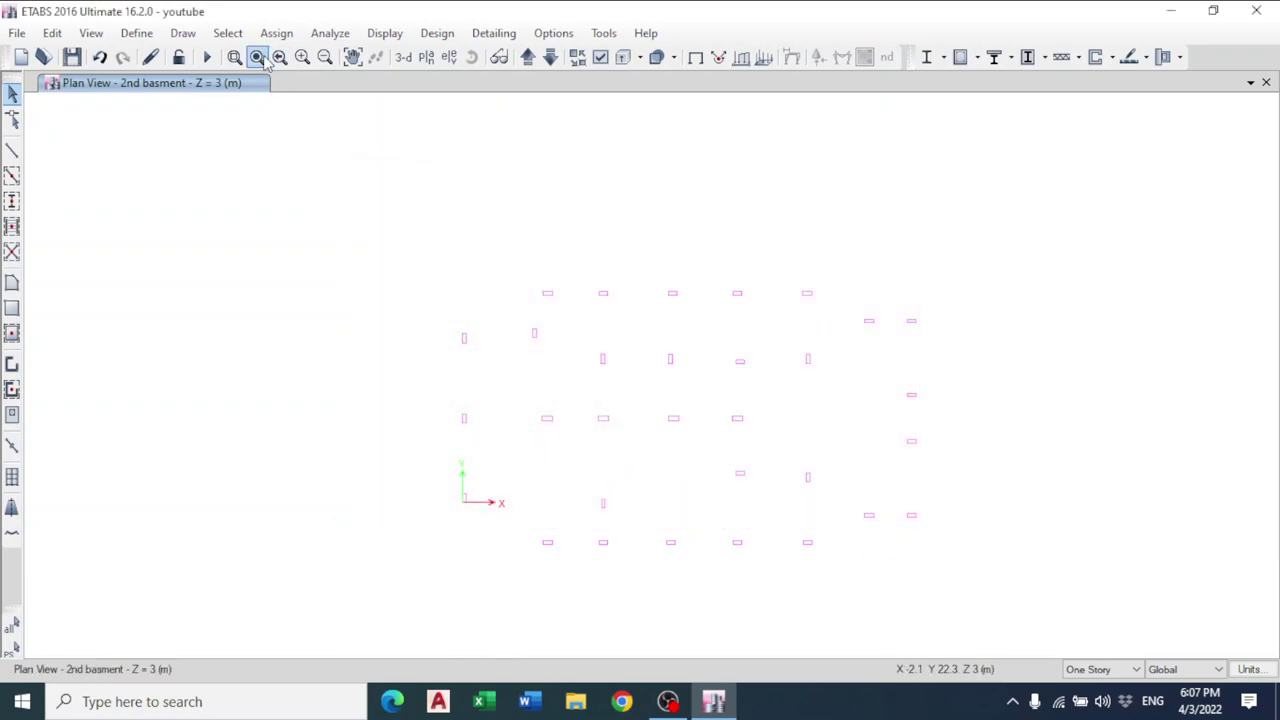
- Quick-draw columns over all the Safe Col outlines on the 2nd basment plan, using the imported plan instead of grids
{"action": "left_click", "coordinate": [12, 201]}
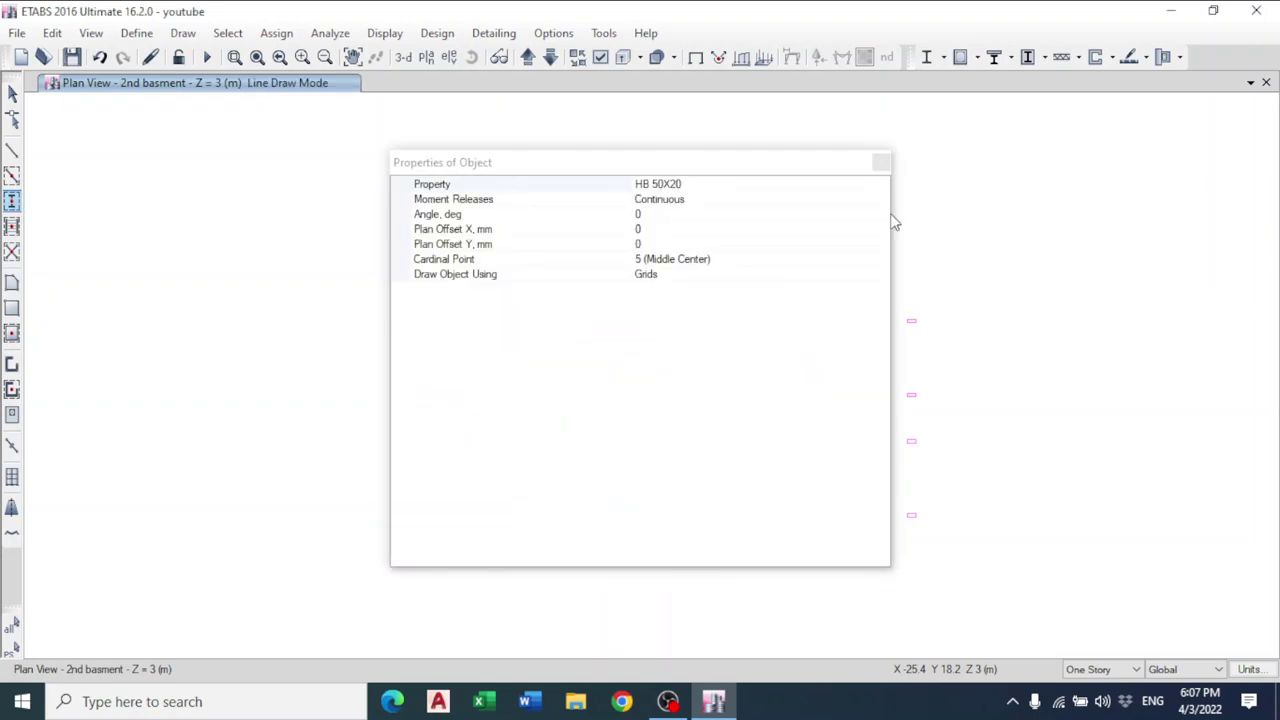
{"action": "left_click", "coordinate": [818, 279]}
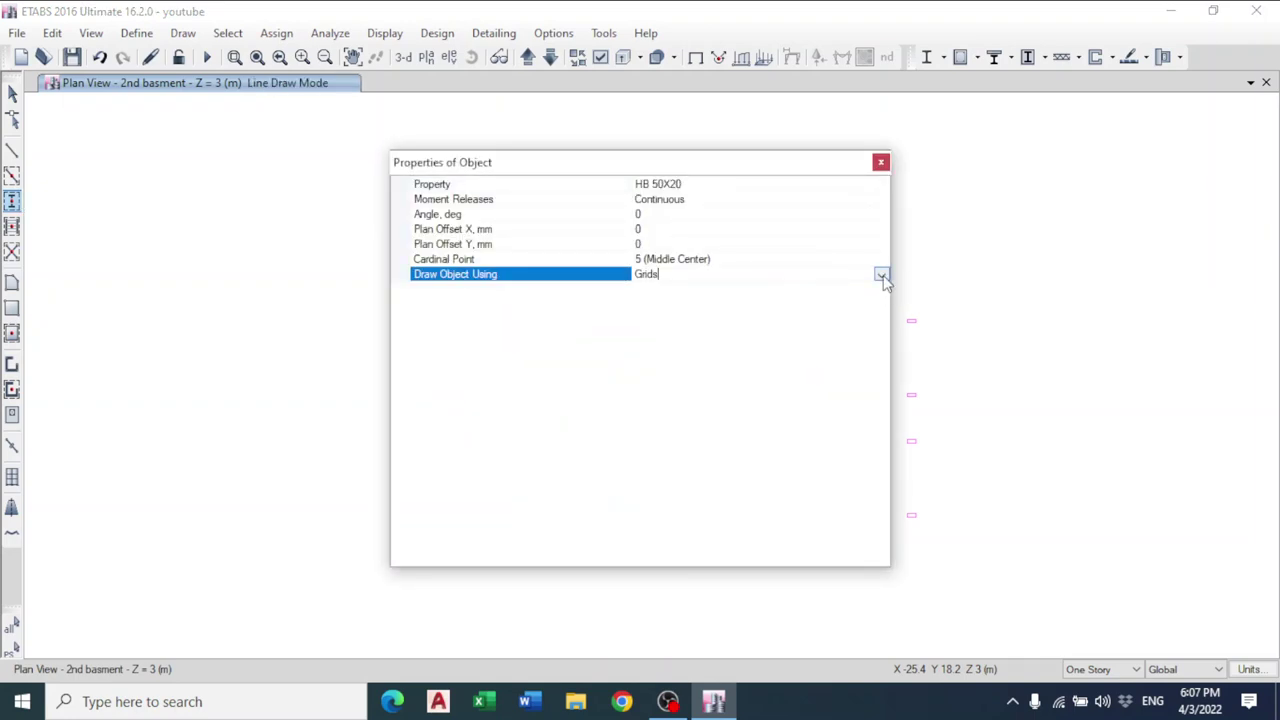
{"action": "left_click", "coordinate": [881, 274]}
{"action": "left_click", "coordinate": [689, 289]}
{"action": "left_click", "coordinate": [881, 163]}
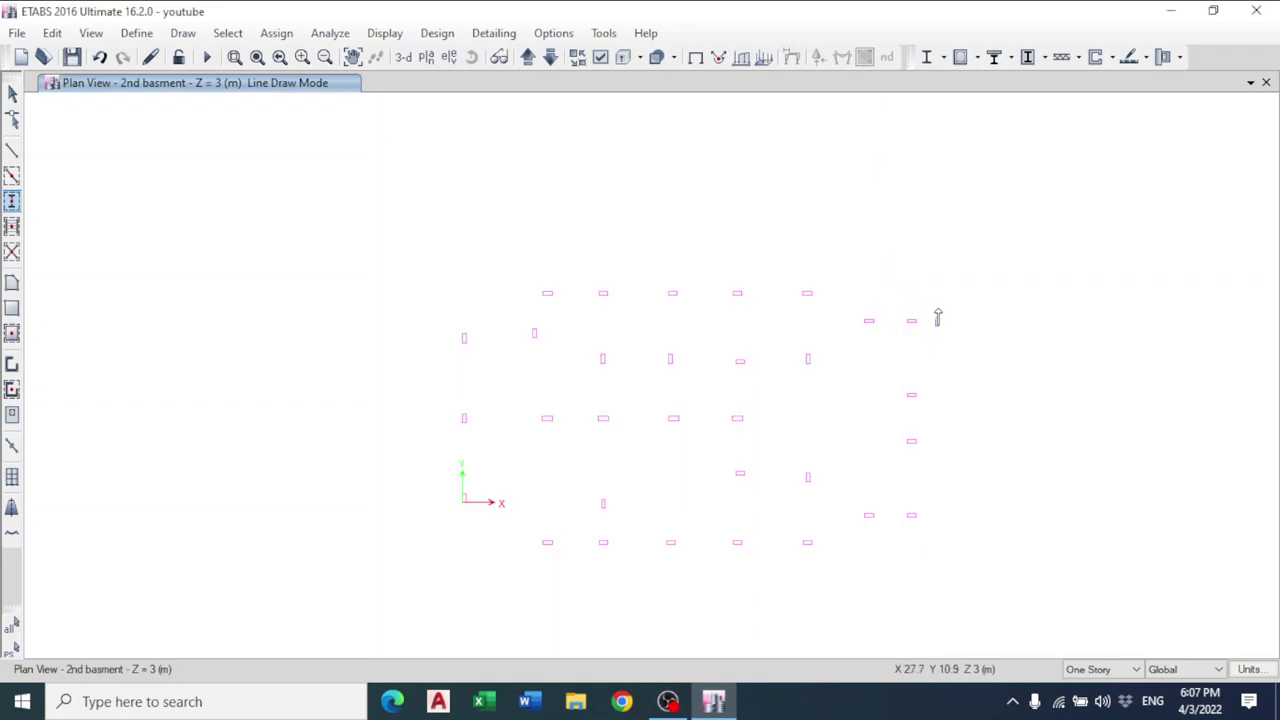
{"action": "left_click_drag", "start_coordinate": [938, 296], "coordinate": [860, 336]}
{"action": "left_click_drag", "start_coordinate": [841, 272], "coordinate": [430, 374]}
{"action": "left_click_drag", "start_coordinate": [846, 345], "coordinate": [580, 396]}
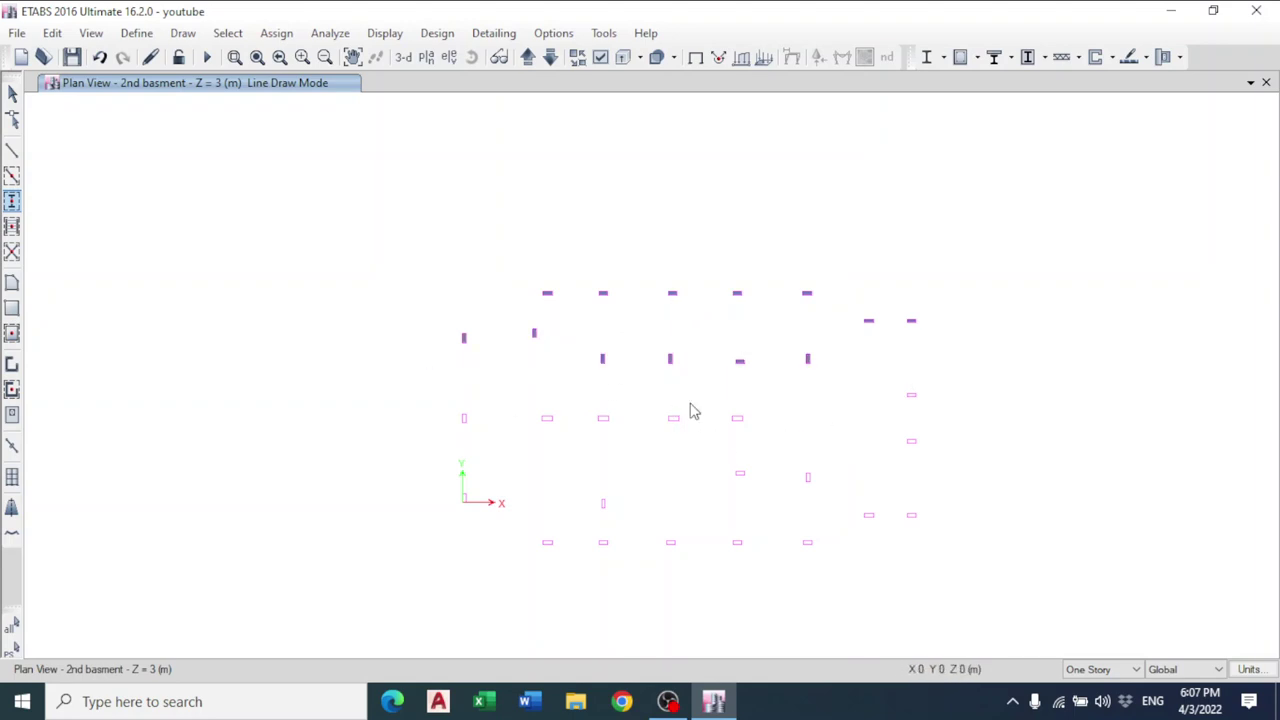
{"action": "left_click_drag", "start_coordinate": [768, 397], "coordinate": [363, 449]}
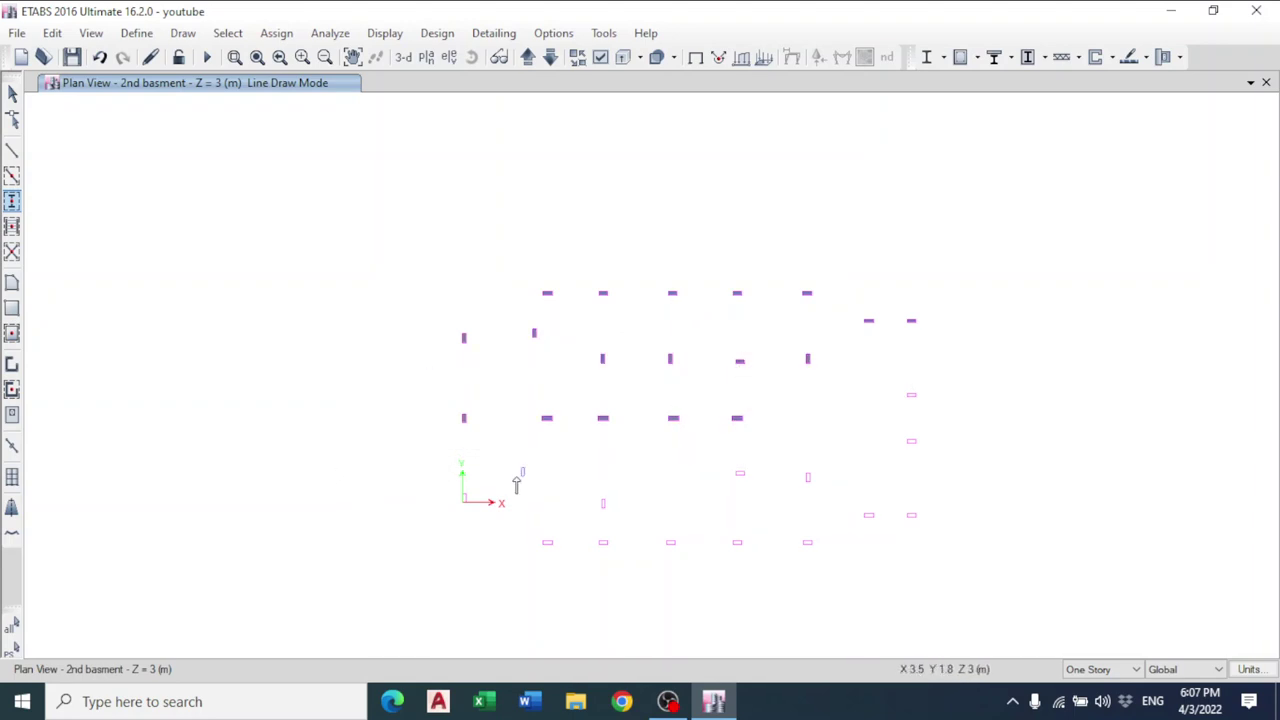
{"action": "left_click_drag", "start_coordinate": [947, 385], "coordinate": [525, 598]}
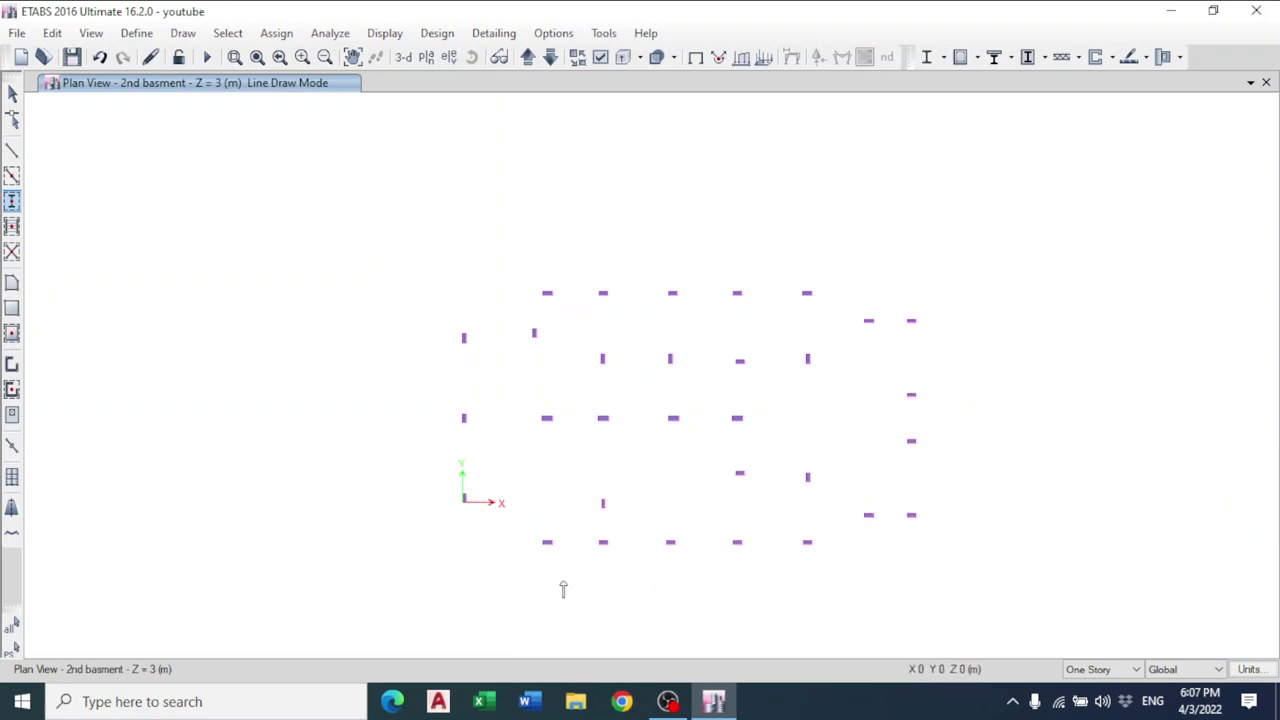
{"action": "key", "text": "Escape"}
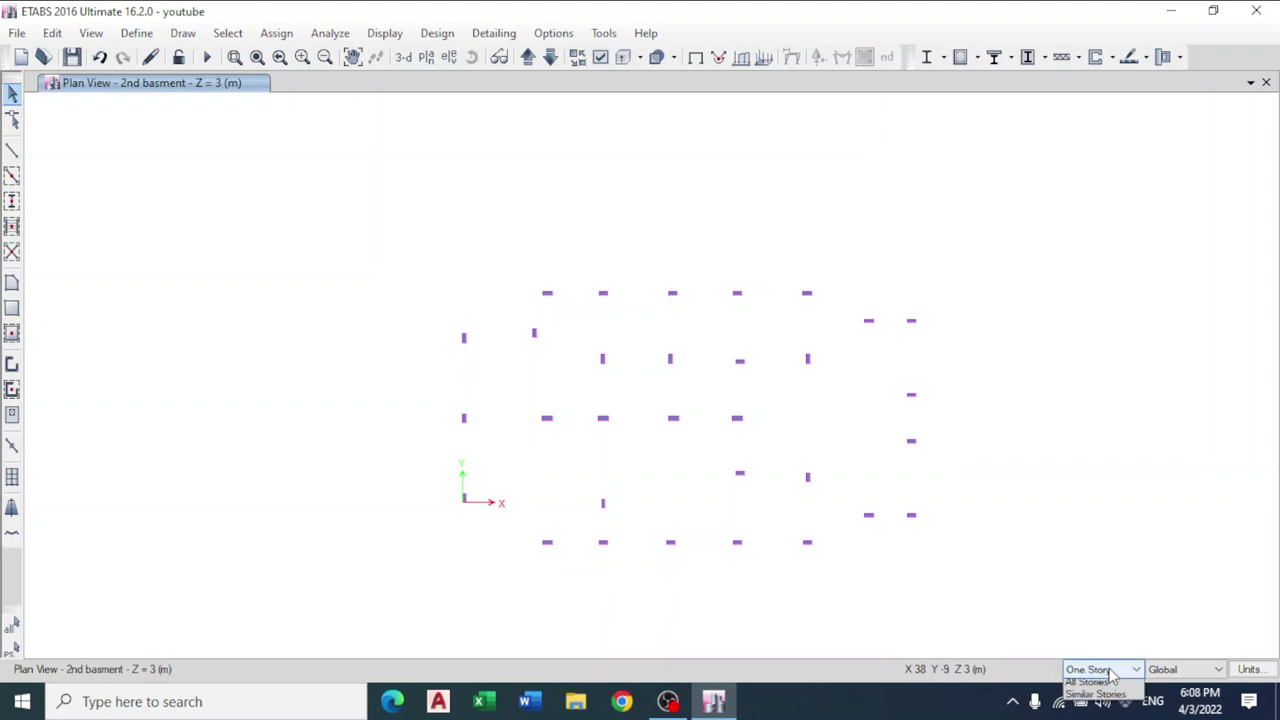
- Check the 2nd basment columns in the 3-D view with One Story kept, and return to the 2nd basment plan
{"action": "left_click", "coordinate": [1108, 669]}
{"action": "left_click", "coordinate": [1104, 680]}
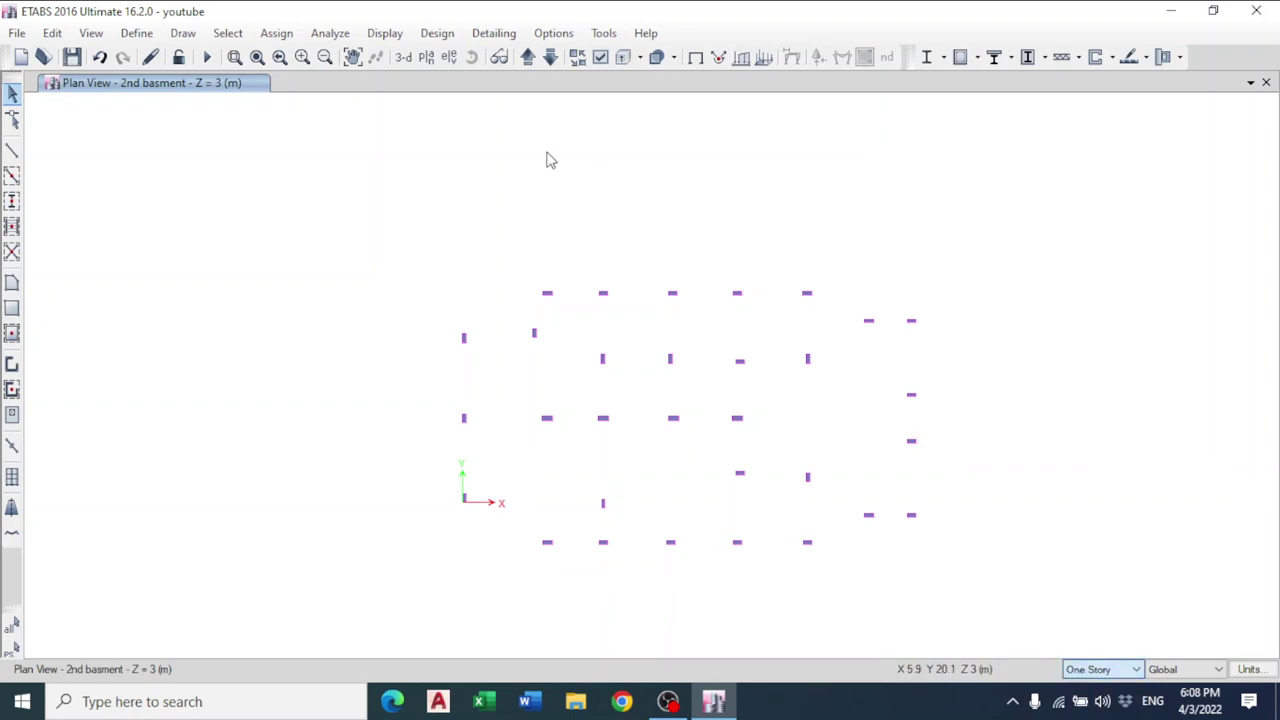
{"action": "left_click", "coordinate": [406, 58]}
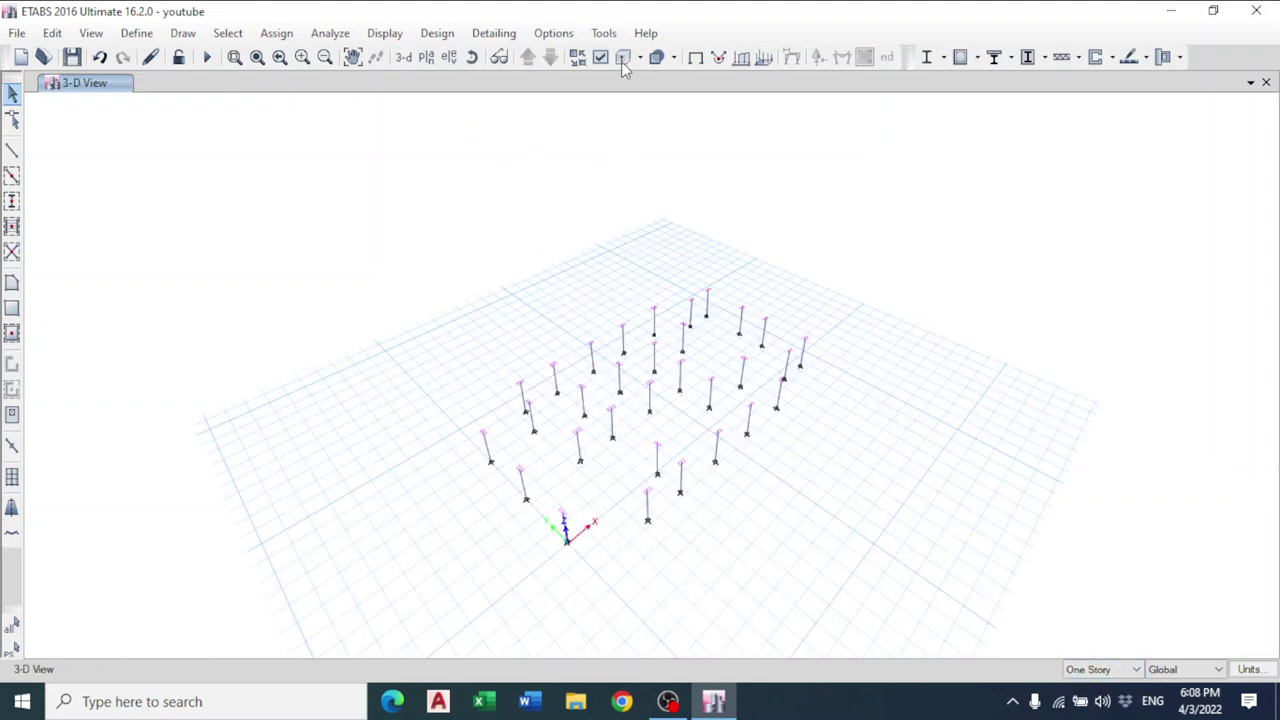
{"action": "left_click", "coordinate": [438, 59]}
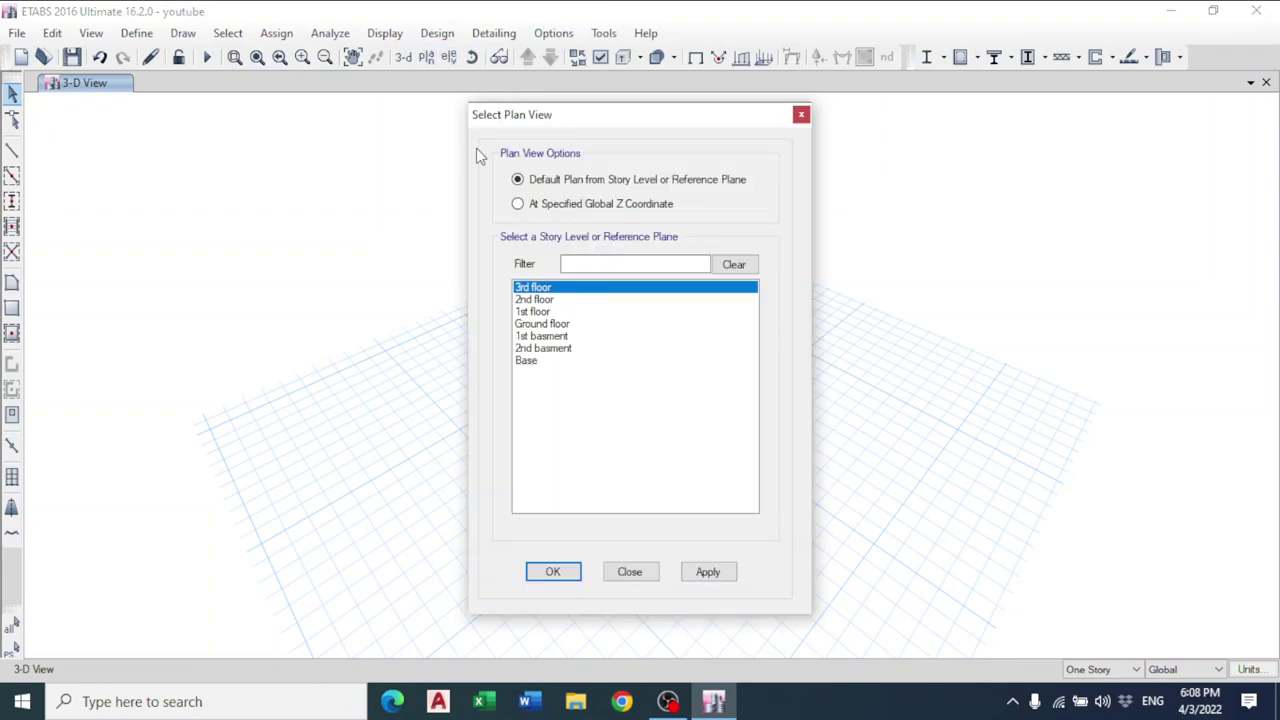
{"action": "left_click", "coordinate": [556, 348]}
{"action": "left_click", "coordinate": [555, 572]}
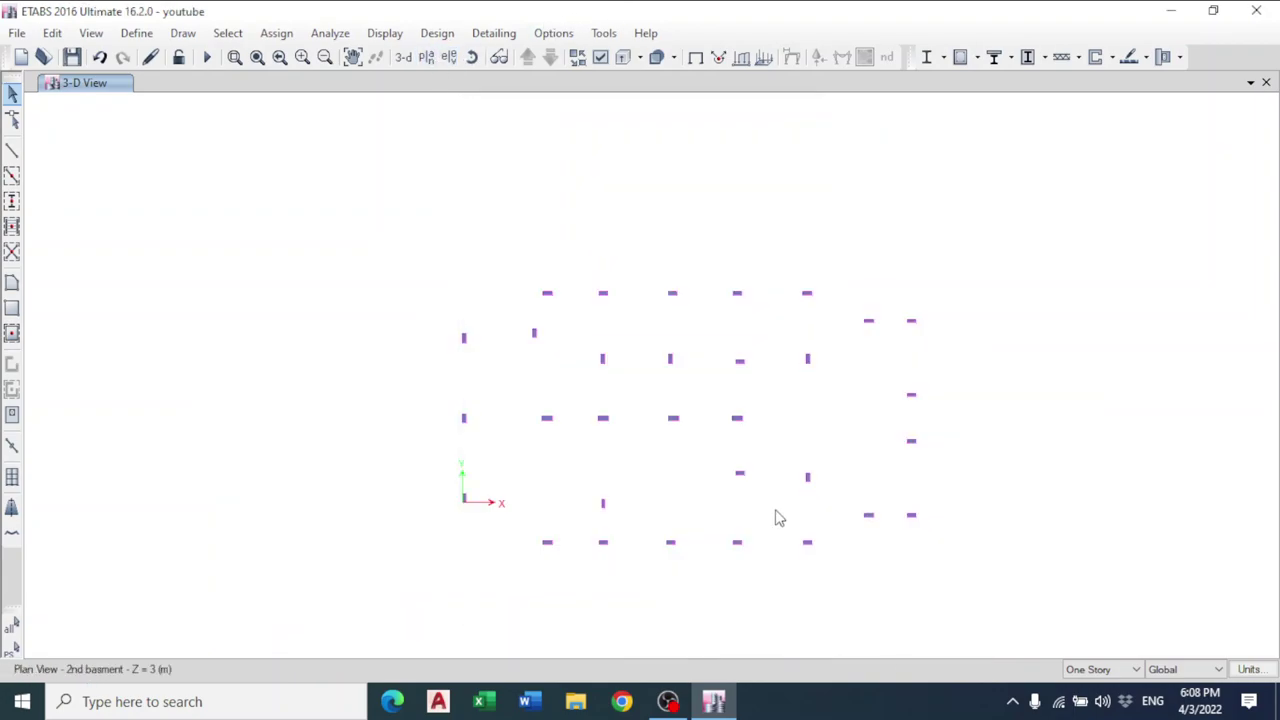
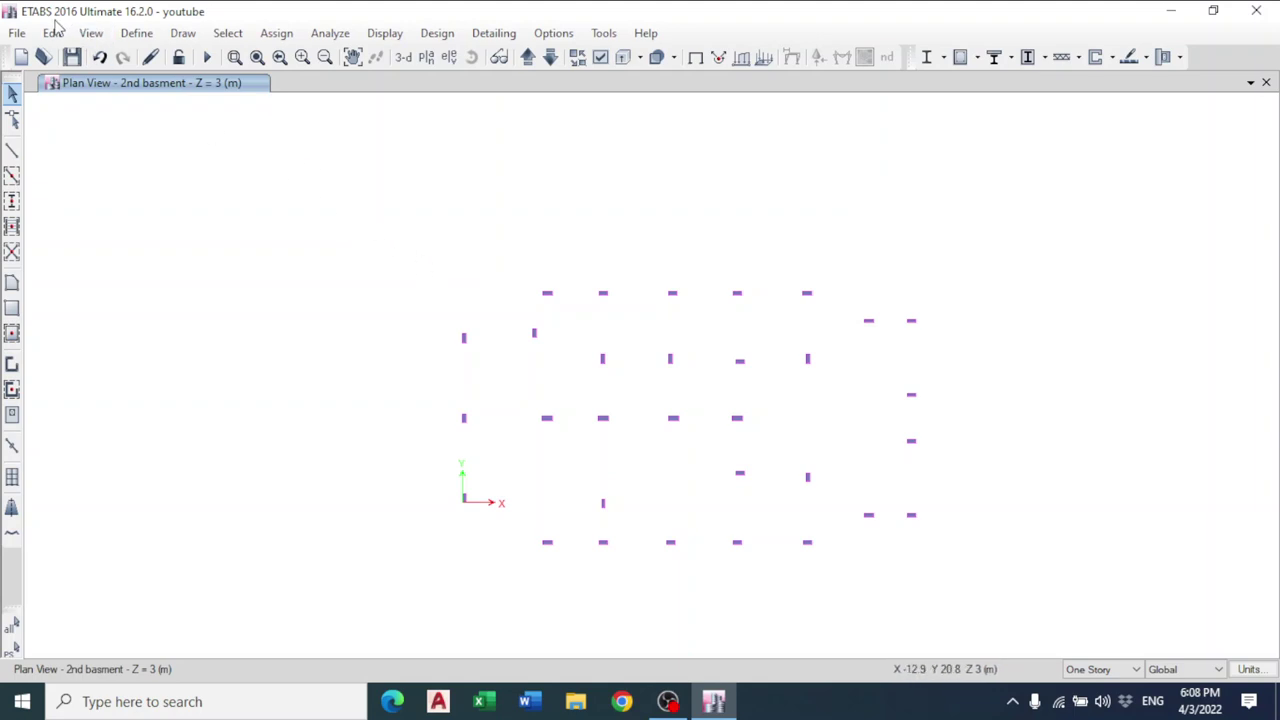
- Change the visible architectural plan layers to show only SAFE Slab
{"action": "left_click", "coordinate": [53, 31]}
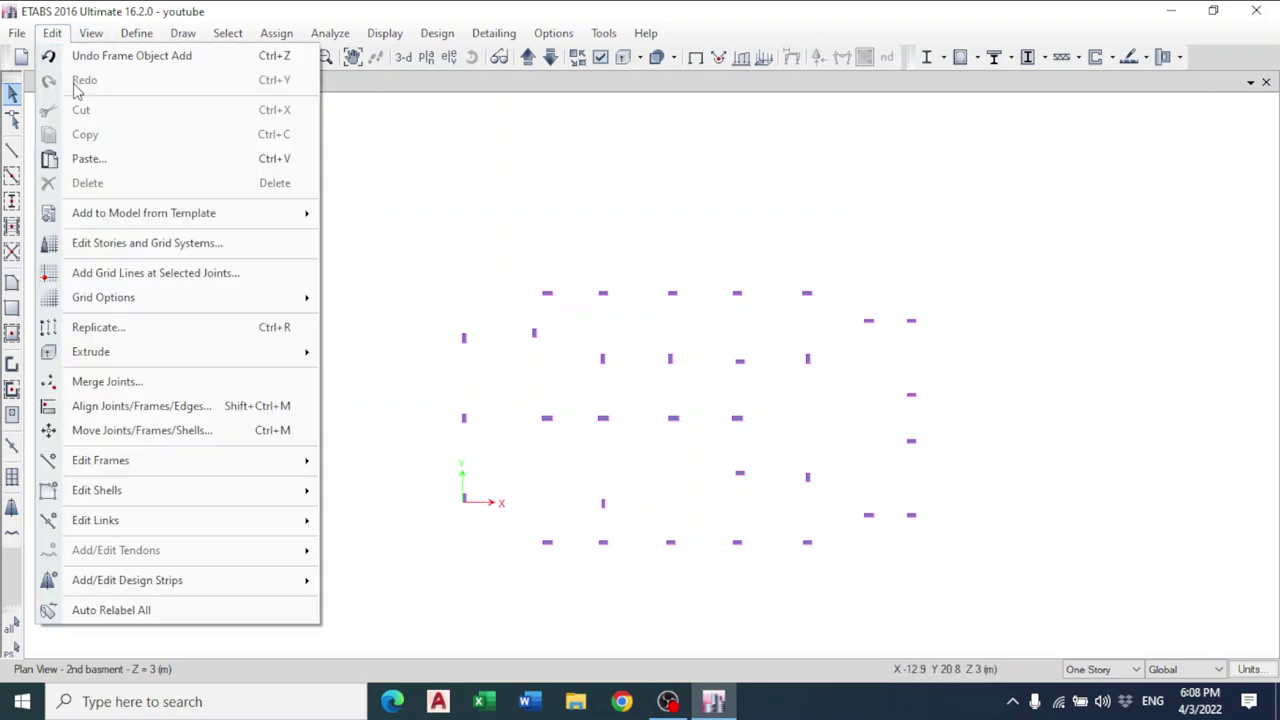
{"action": "left_click", "coordinate": [383, 165]}
{"action": "left_click", "coordinate": [553, 33]}
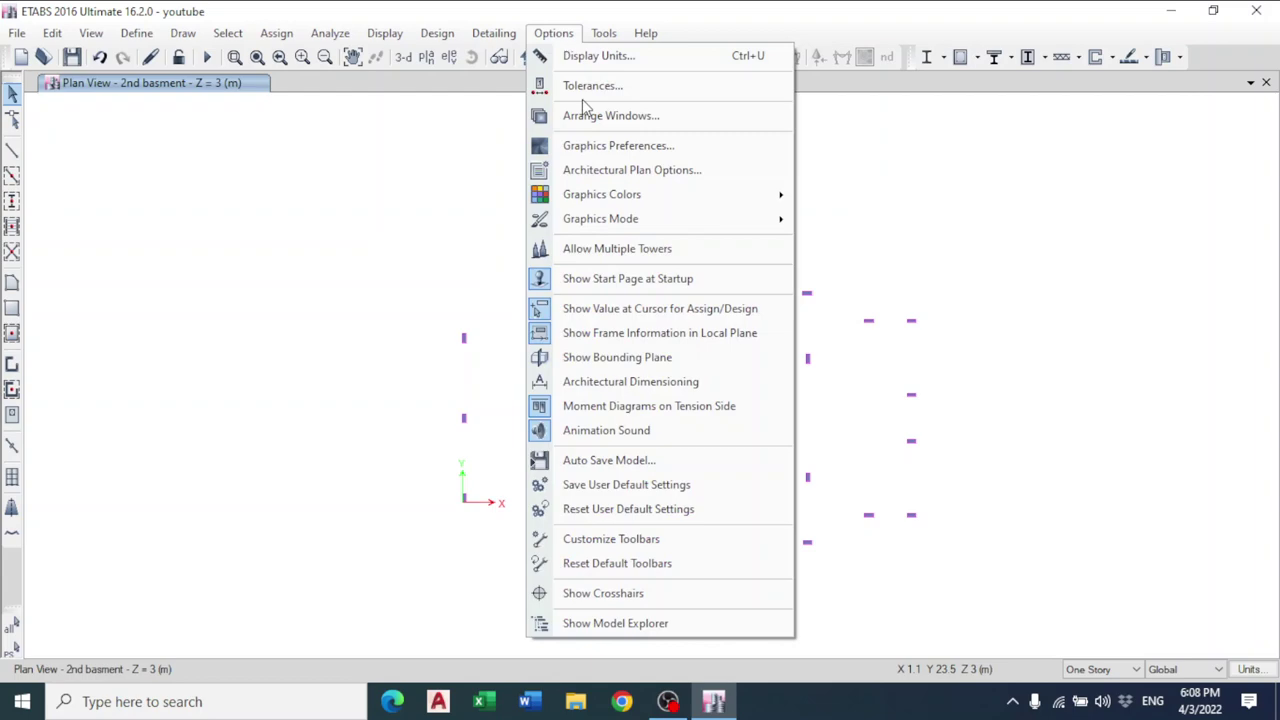
{"action": "left_click", "coordinate": [595, 172]}
{"action": "left_click_drag", "start_coordinate": [770, 260], "coordinate": [778, 410]}
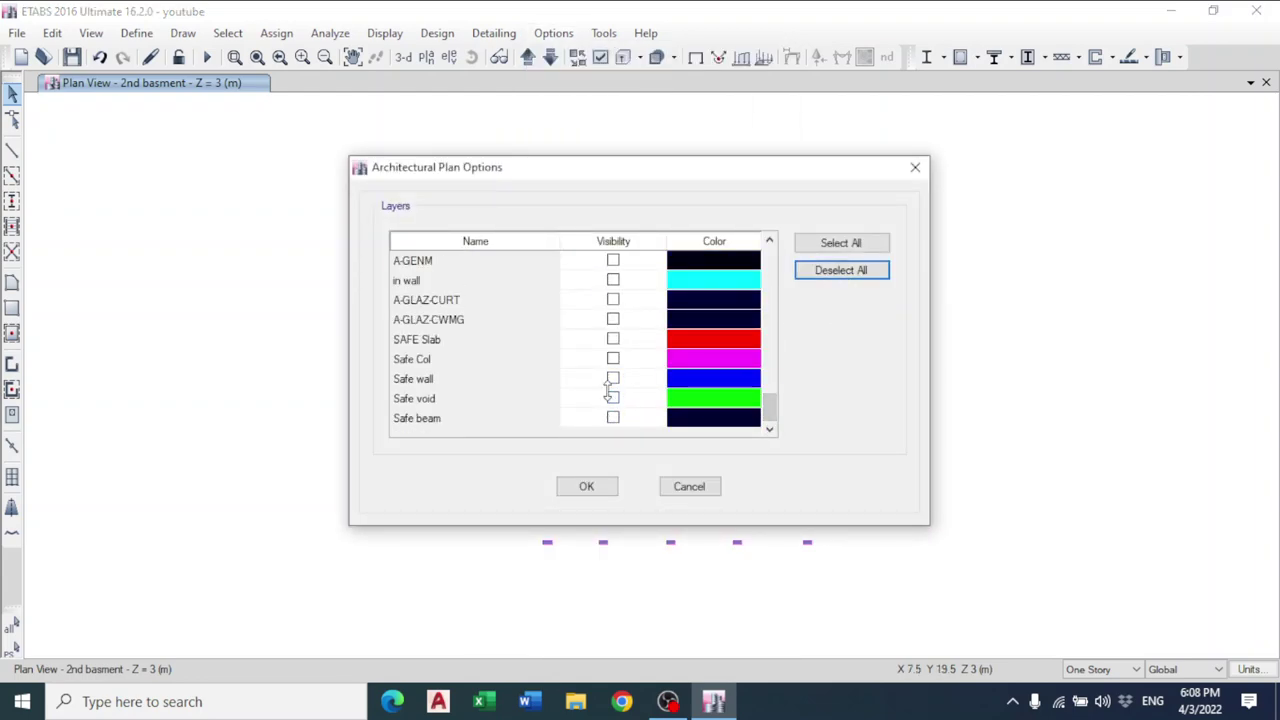
{"action": "left_click", "coordinate": [613, 340]}
{"action": "left_click", "coordinate": [587, 486]}
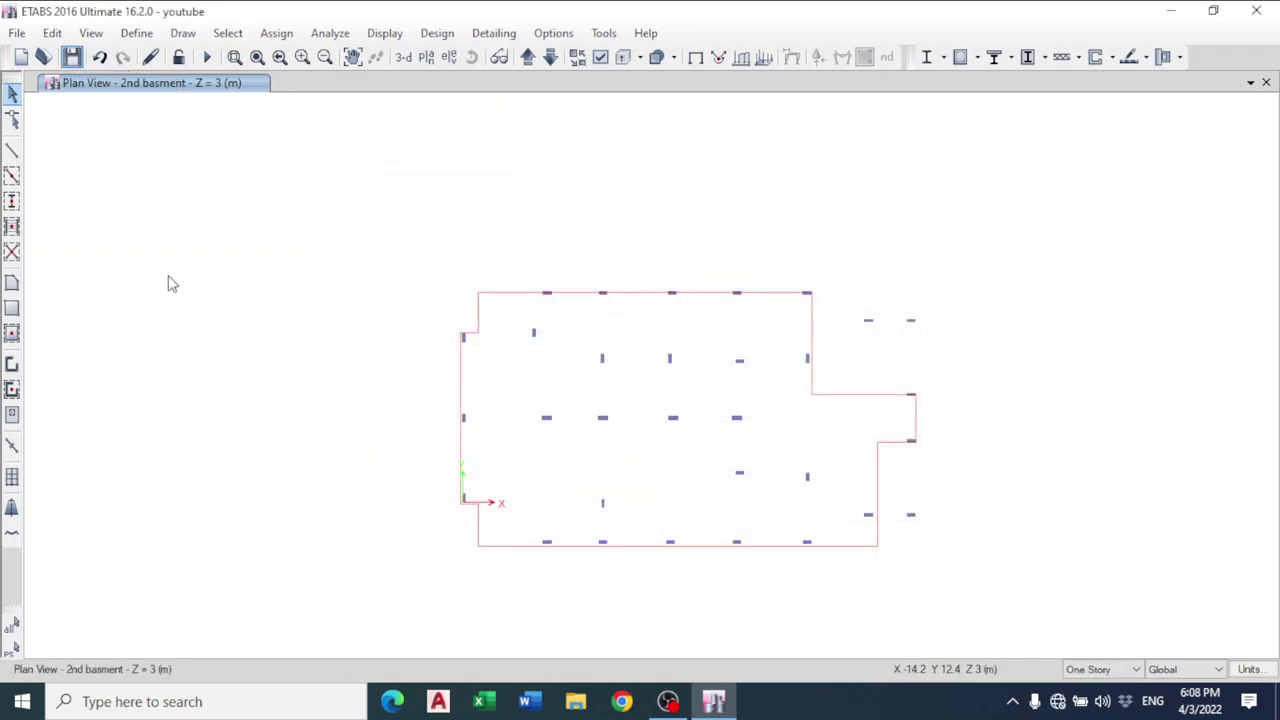
- Draw a flat 20 floor area from the SAFE Slab outline on the 2nd basment plan, and save the model
{"action": "left_click", "coordinate": [12, 284]}
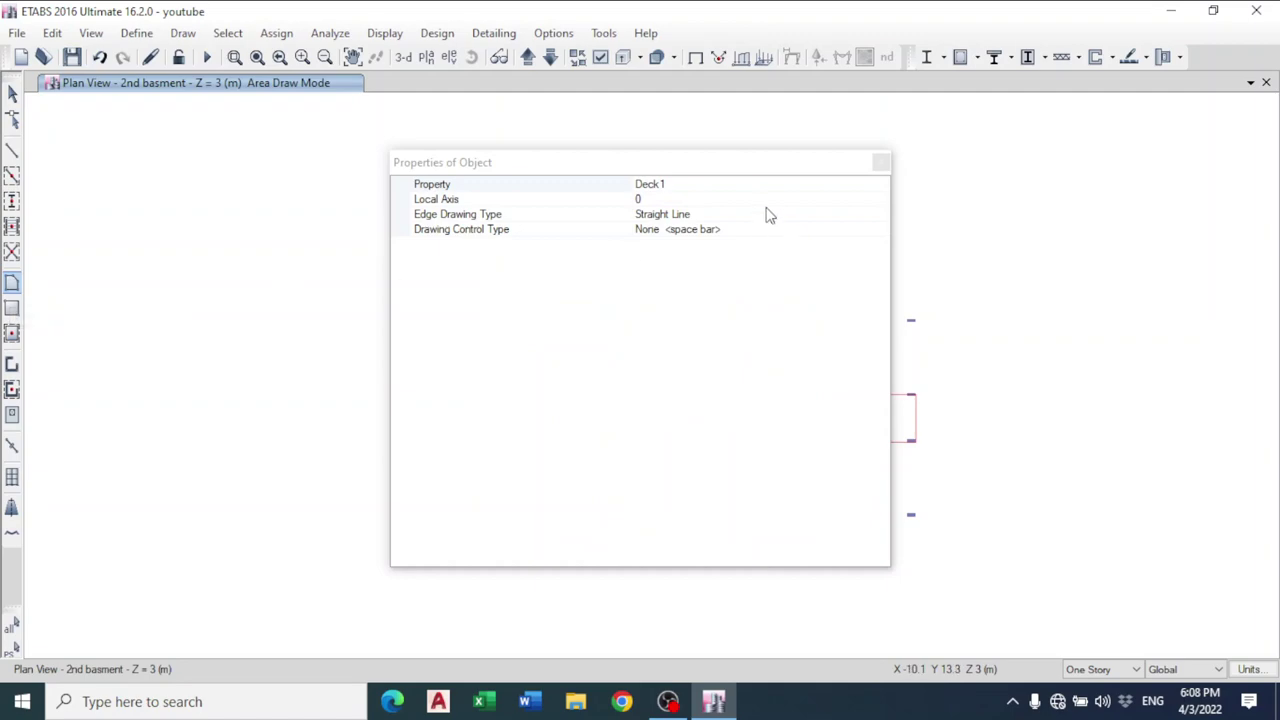
{"action": "left_click", "coordinate": [876, 184]}
{"action": "left_click", "coordinate": [881, 184]}
{"action": "left_click", "coordinate": [660, 212]}
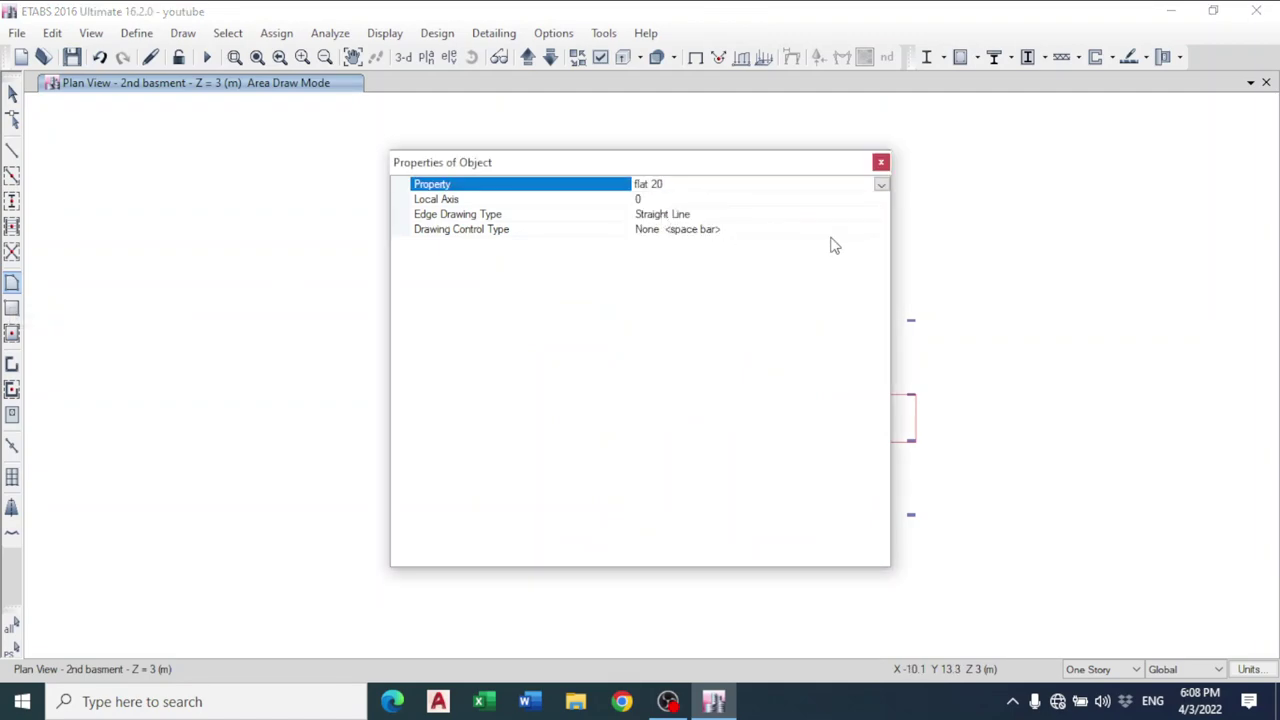
{"action": "left_click", "coordinate": [880, 162]}
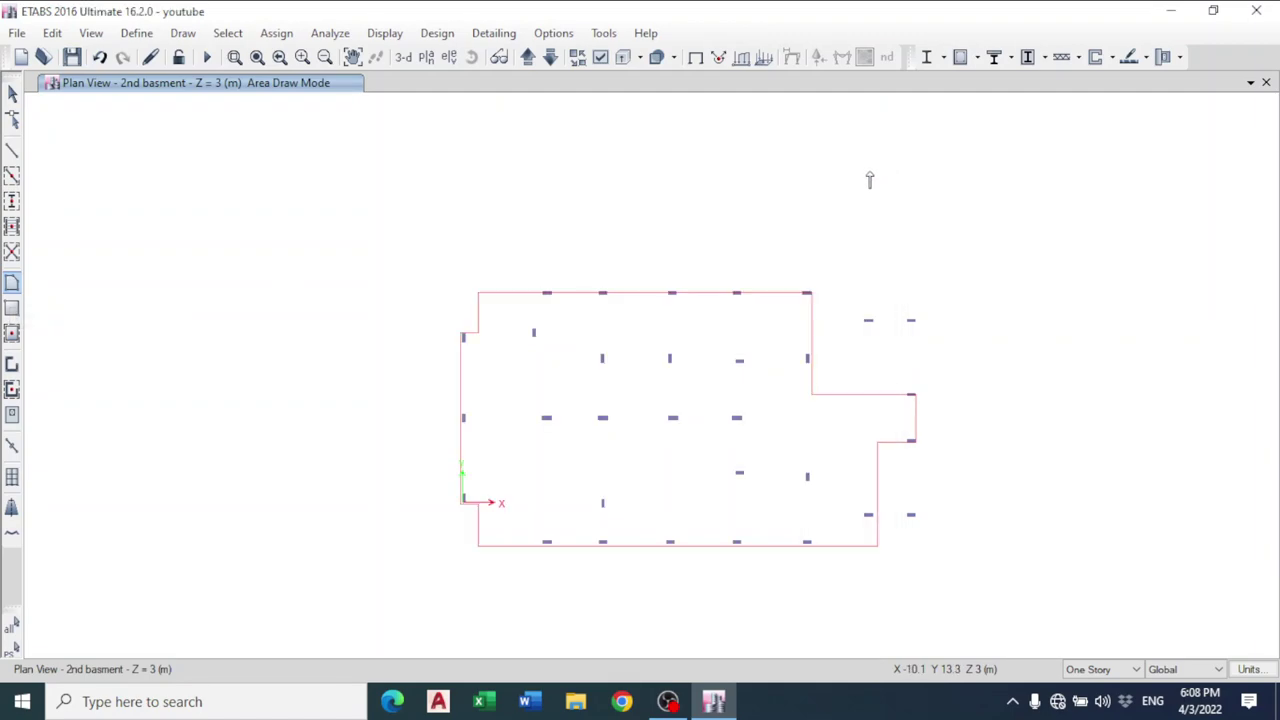
{"action": "right_click", "coordinate": [700, 295]}
{"action": "left_click", "coordinate": [745, 300]}
{"action": "key", "text": "Escape"}
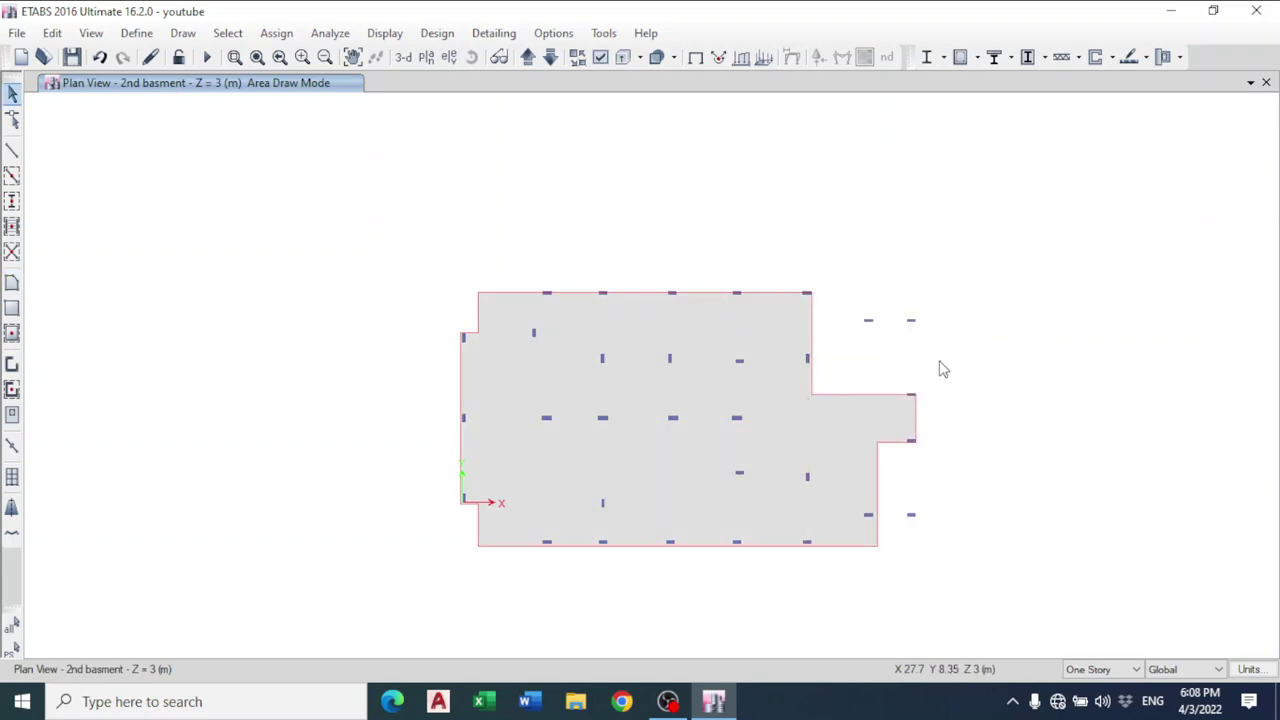
{"action": "left_click", "coordinate": [72, 58]}
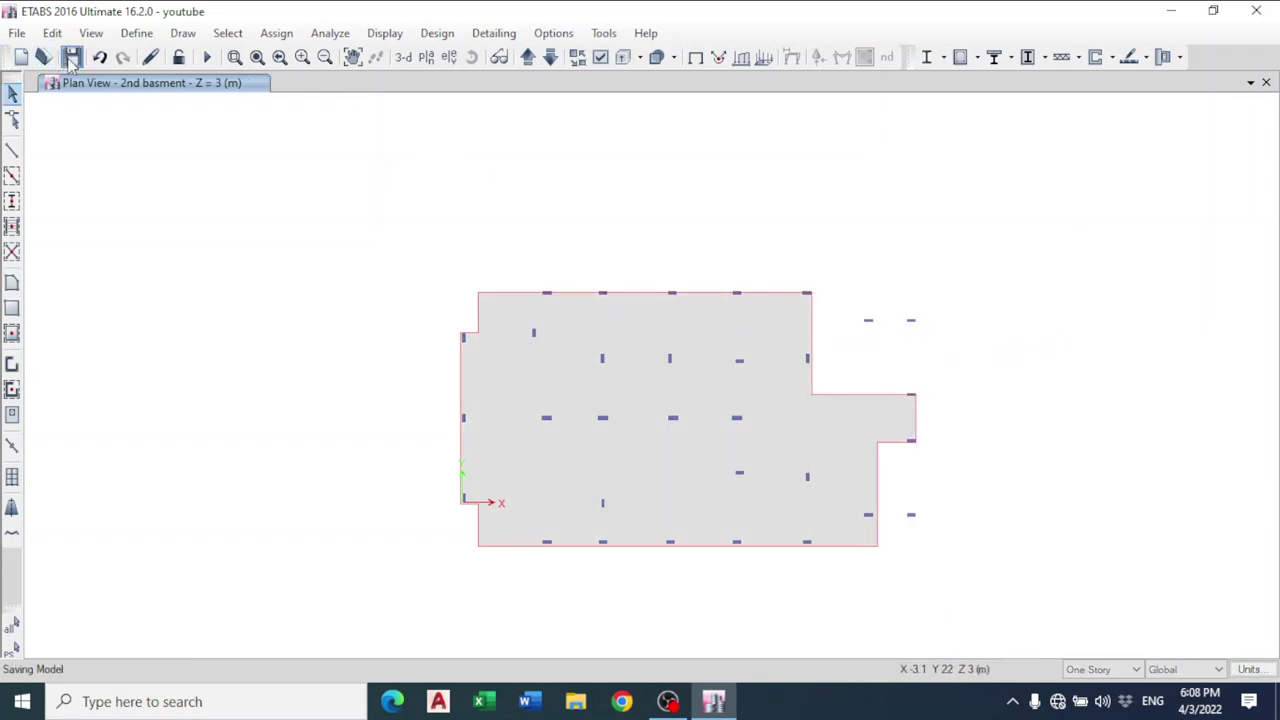
- Change the visible architectural plan layers to show only Safe void
{"action": "left_click", "coordinate": [136, 33]}
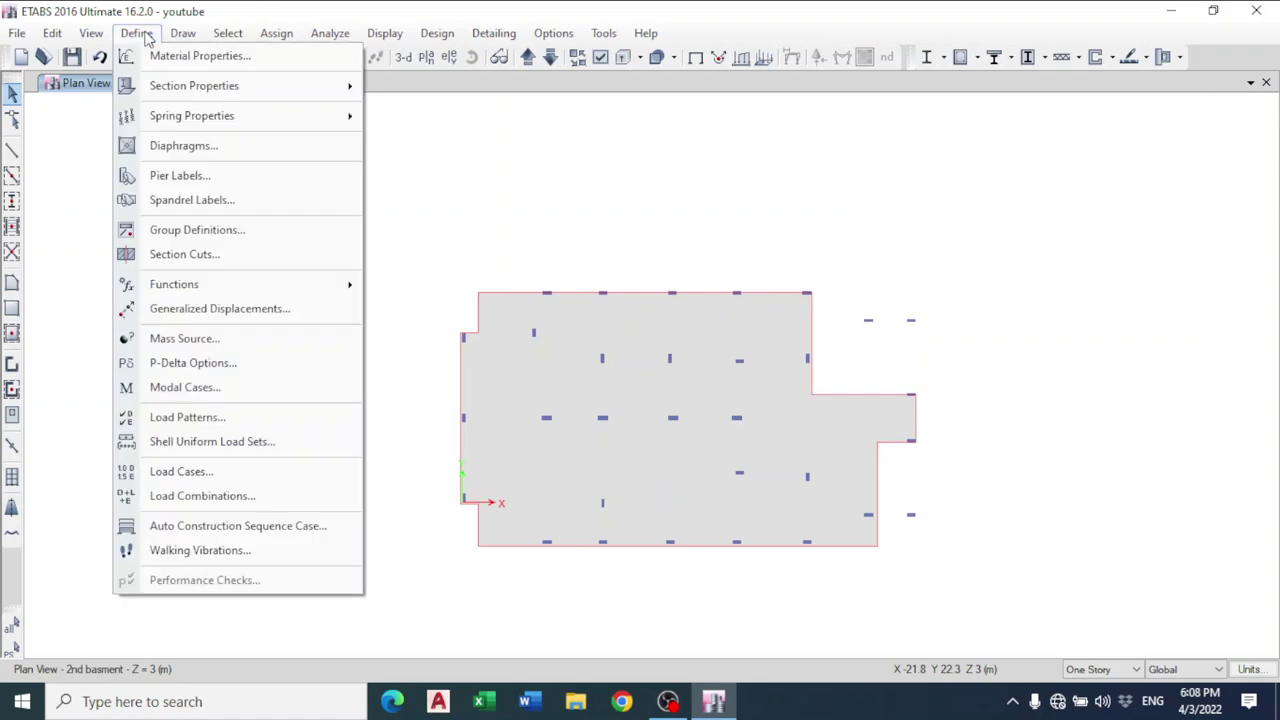
{"action": "left_click", "coordinate": [97, 37]}
{"action": "left_click", "coordinate": [553, 33]}
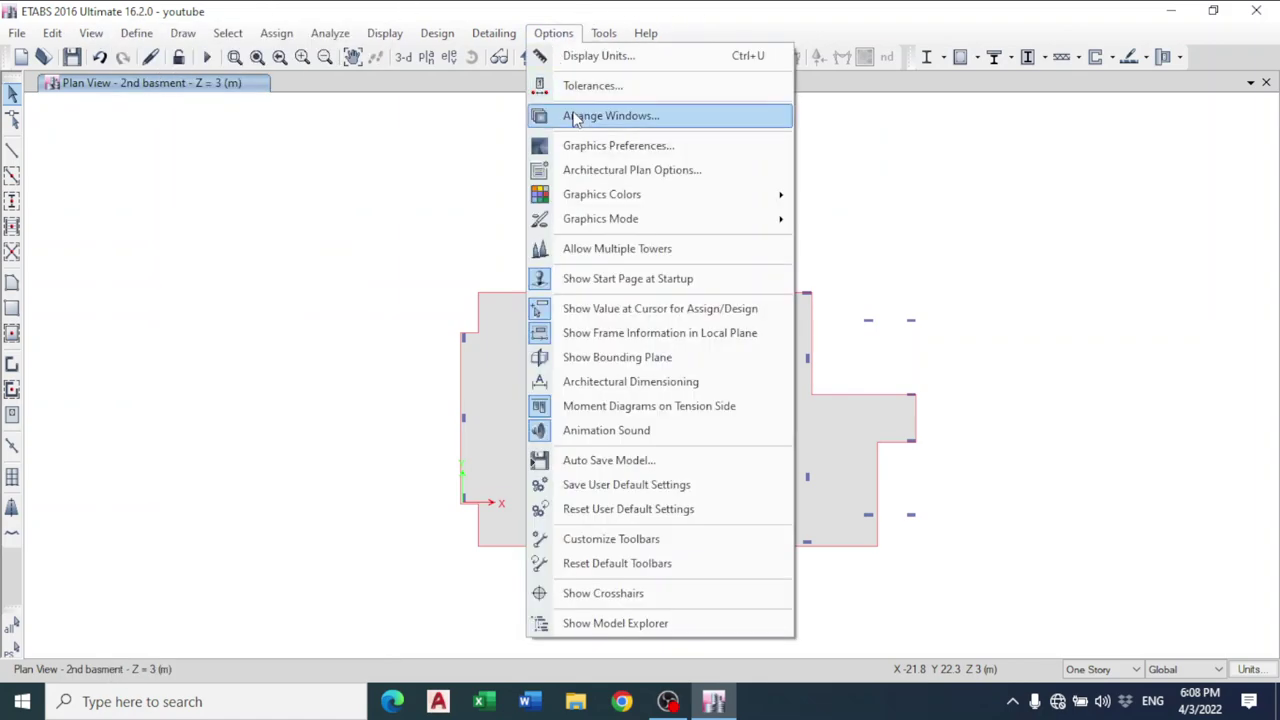
{"action": "left_click", "coordinate": [595, 172]}
{"action": "left_click", "coordinate": [797, 272]}
{"action": "left_click_drag", "start_coordinate": [770, 262], "coordinate": [778, 422]}
{"action": "left_click", "coordinate": [613, 399]}
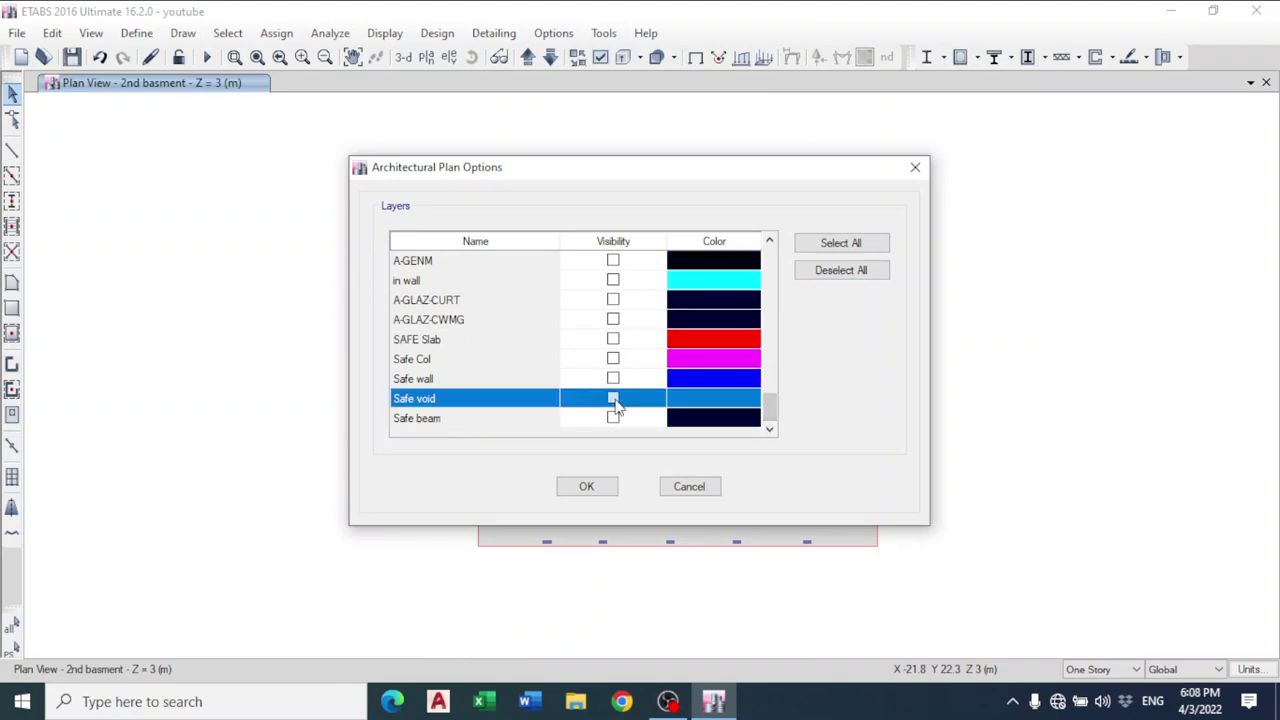
{"action": "left_click", "coordinate": [586, 486]}
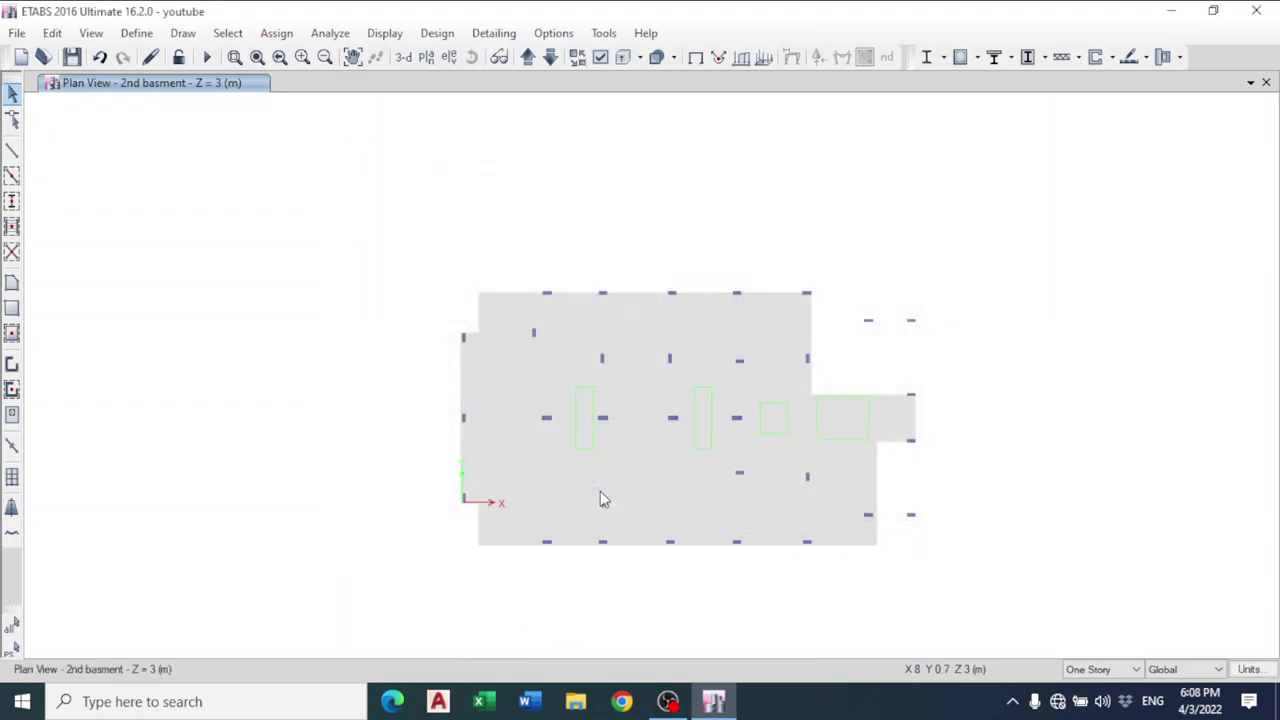
- Set the floor area property to Opening and draw an opening from the westernmost Safe void outline on the 2nd basment plan
{"action": "left_click", "coordinate": [12, 283]}
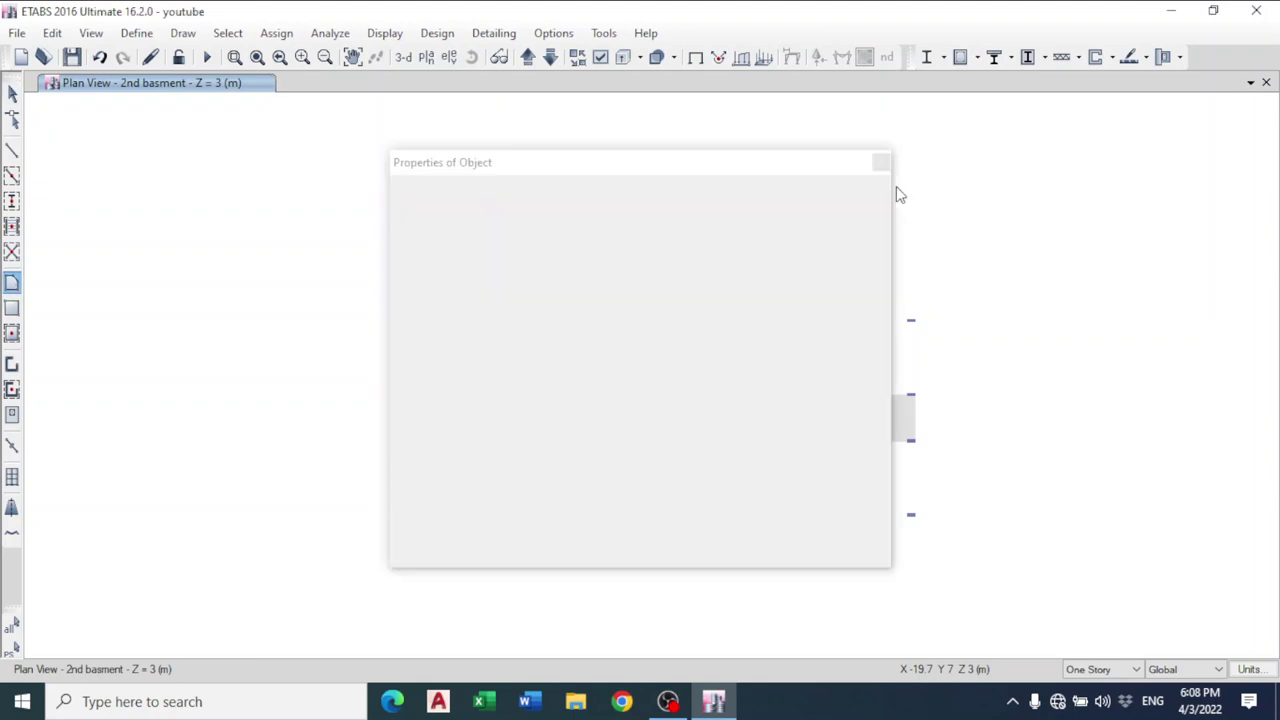
{"action": "left_click", "coordinate": [849, 183]}
{"action": "left_click", "coordinate": [880, 184]}
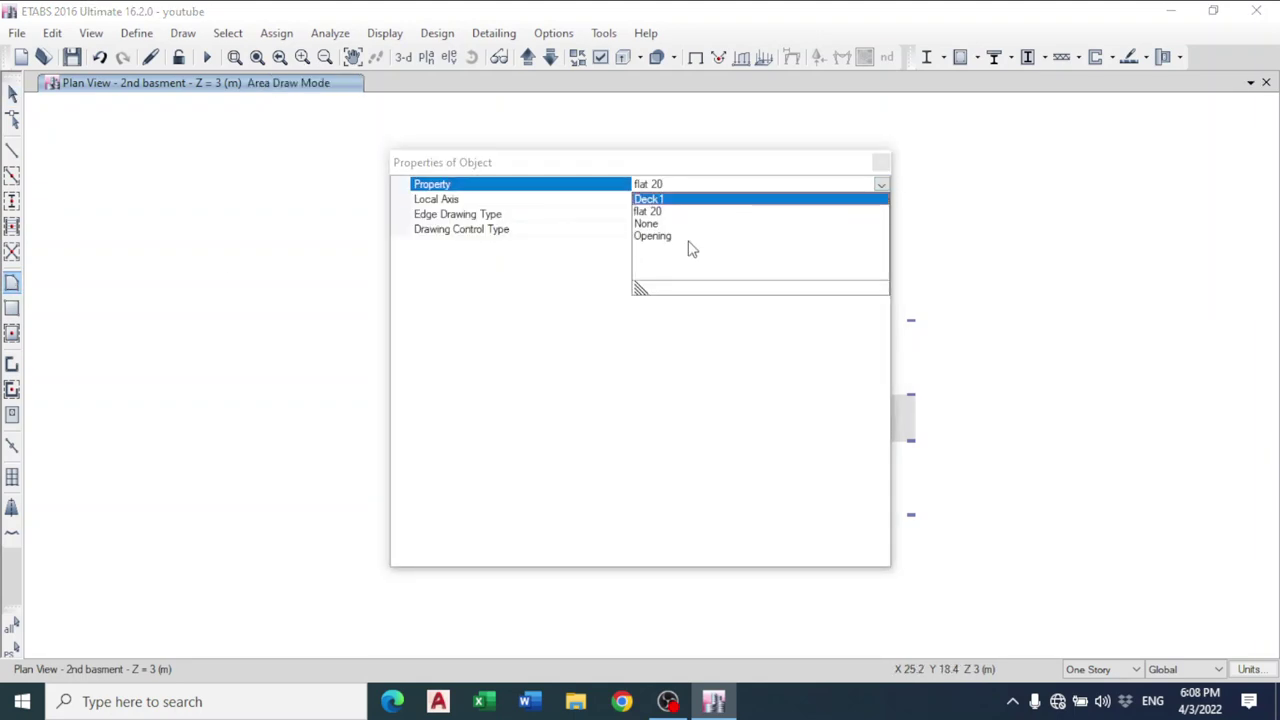
{"action": "left_click", "coordinate": [685, 197]}
{"action": "left_click", "coordinate": [881, 184]}
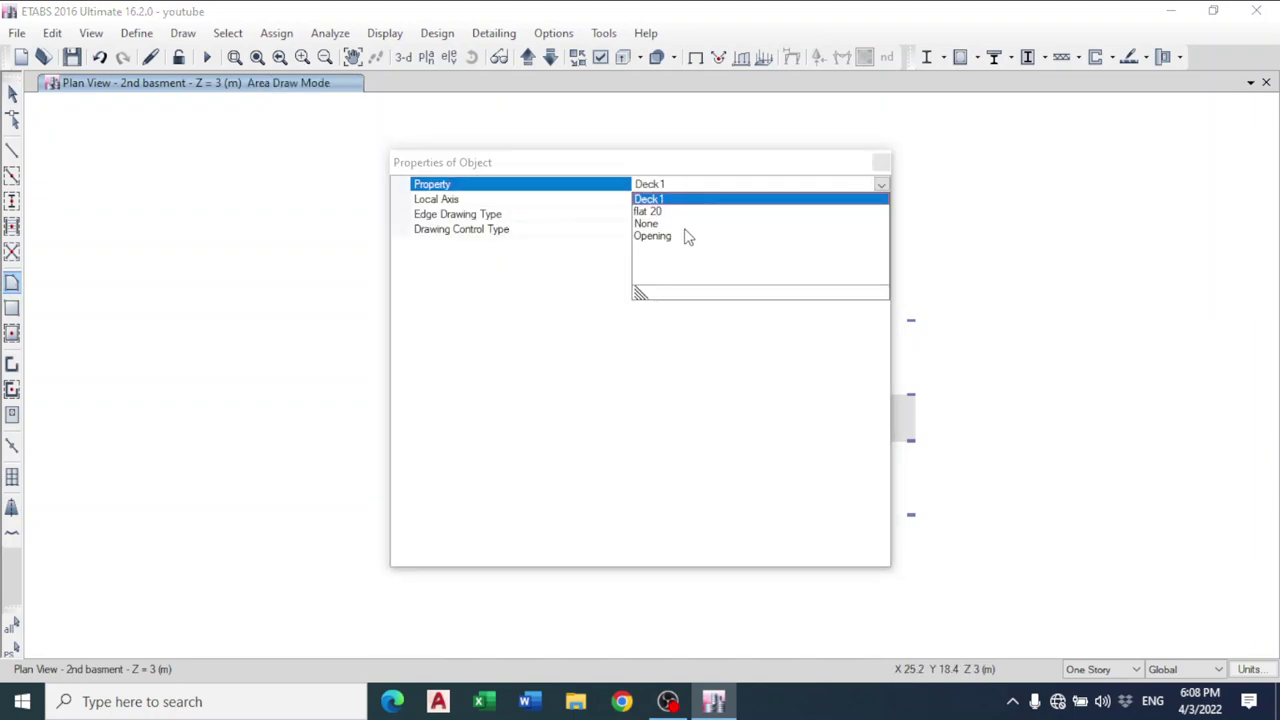
{"action": "left_click", "coordinate": [671, 236]}
{"action": "left_click", "coordinate": [881, 162]}
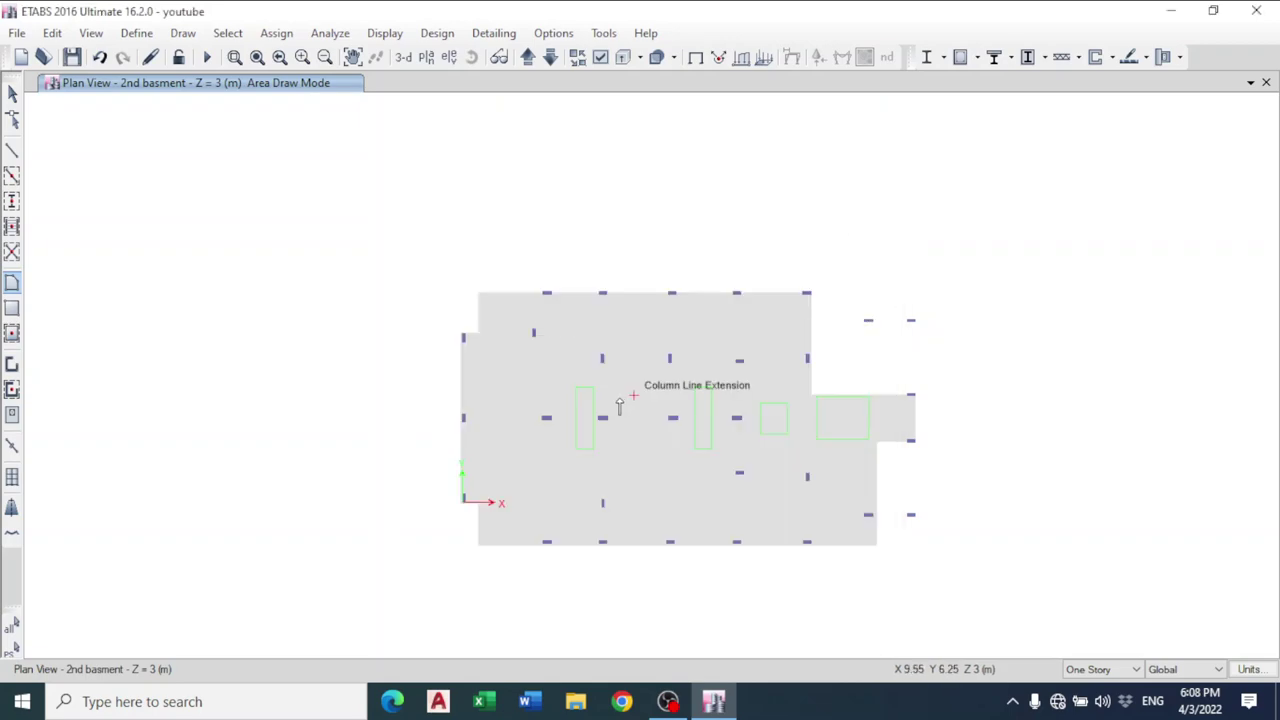
{"action": "left_click", "coordinate": [586, 400]}
{"action": "right_click", "coordinate": [594, 378]}
{"action": "key", "text": "Escape"}
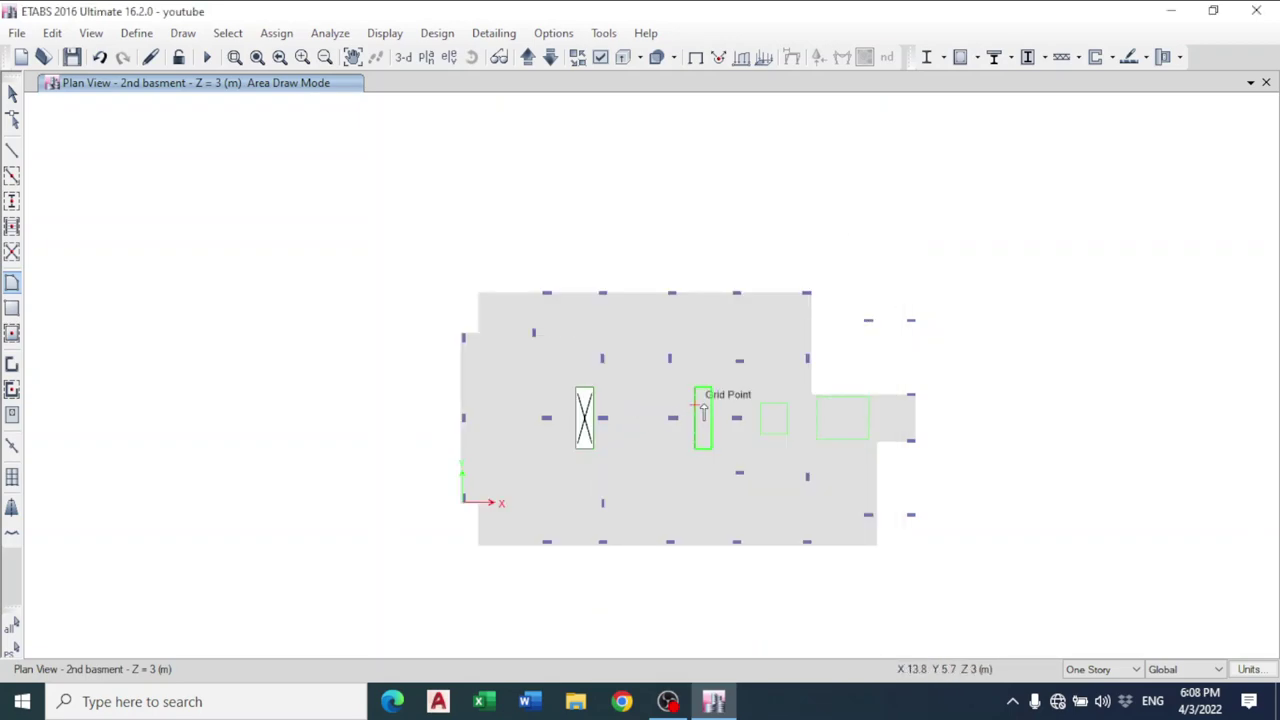
- Draw openings from the remaining three Safe void outlines on the 2nd basment plan
{"action": "left_click", "coordinate": [703, 410]}
{"action": "right_click", "coordinate": [703, 408]}
{"action": "key", "text": "Escape"}
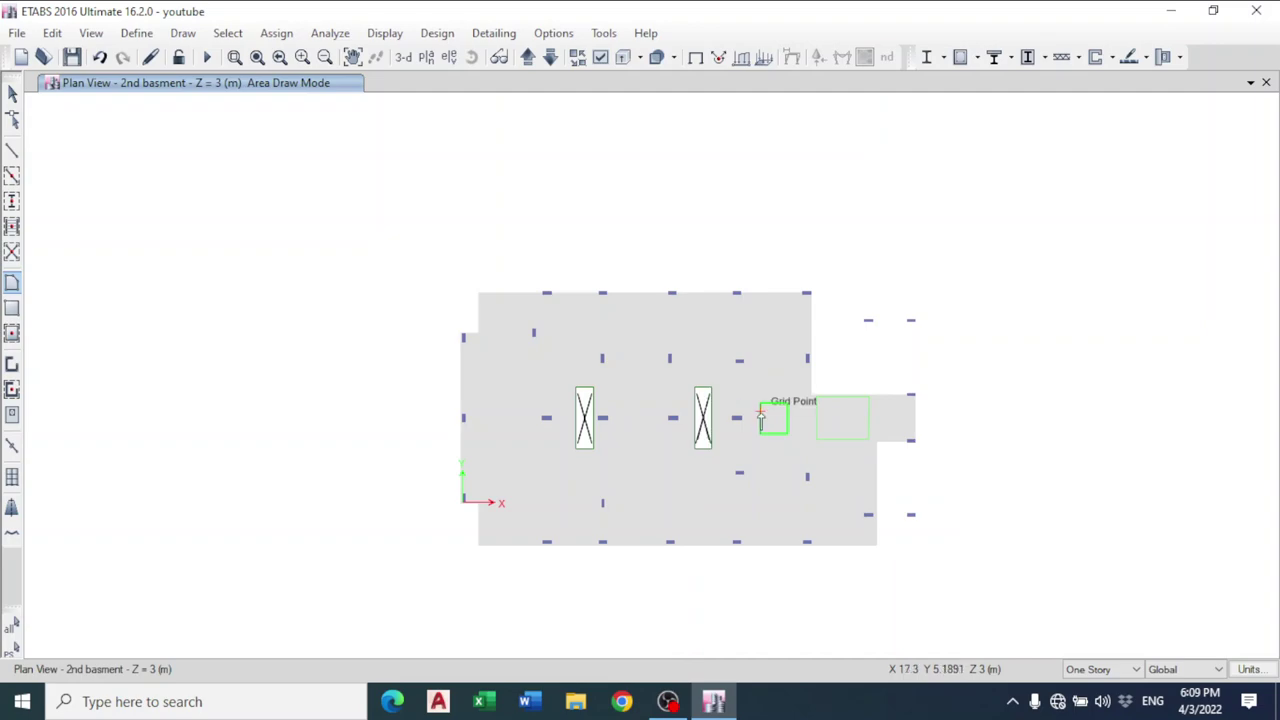
{"action": "left_click", "coordinate": [761, 415]}
{"action": "right_click", "coordinate": [762, 415]}
{"action": "key", "text": "Escape"}
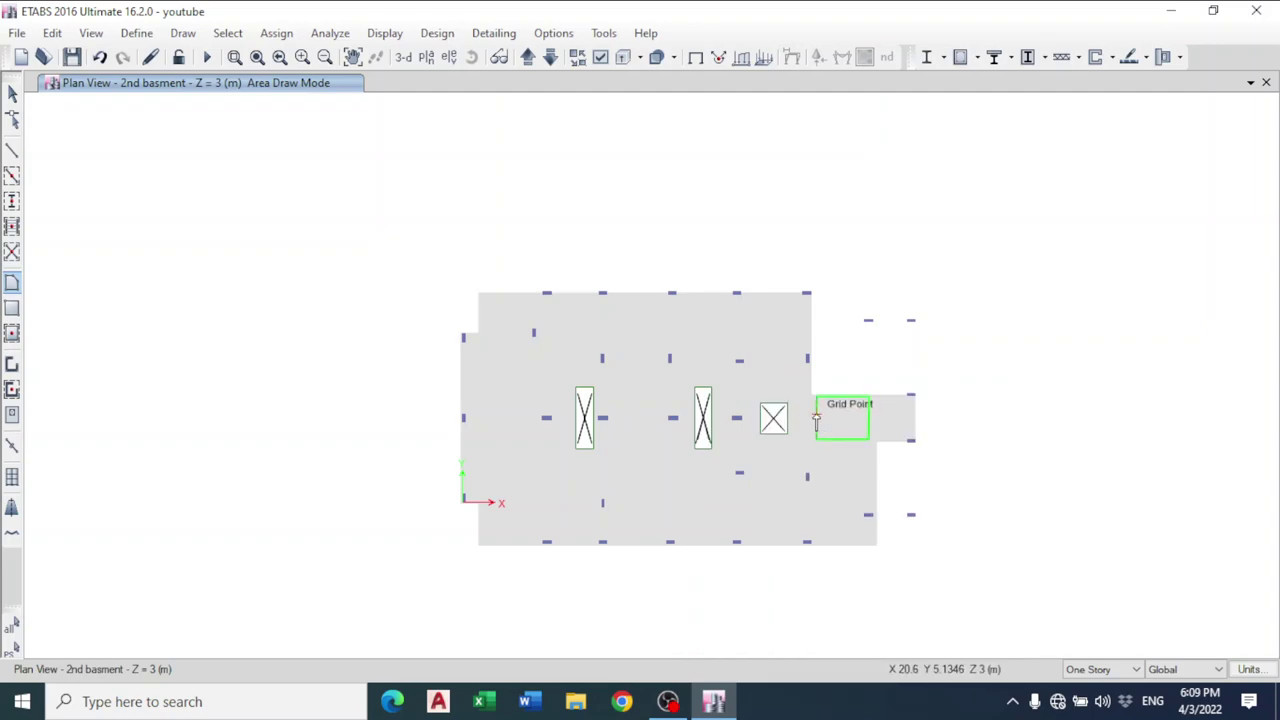
{"action": "left_click", "coordinate": [816, 420]}
{"action": "right_click", "coordinate": [816, 420]}
{"action": "key", "text": "Escape"}
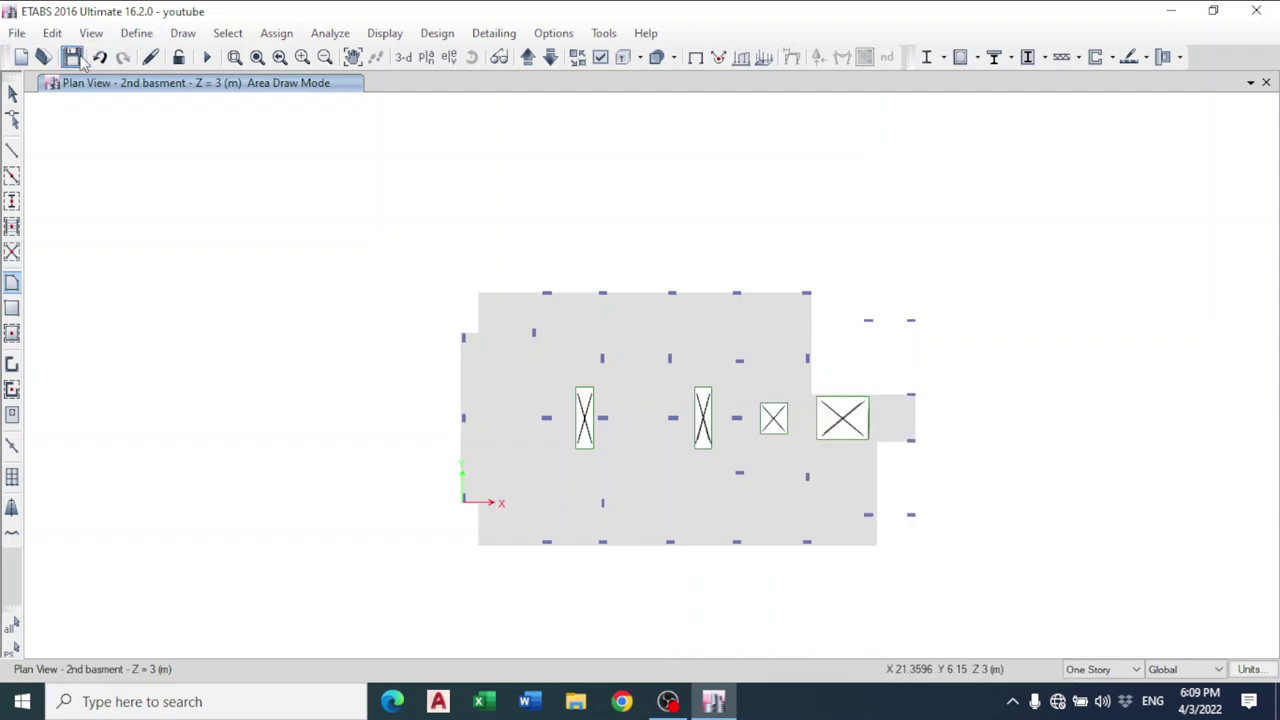
- Change the visible architectural plan layers to show only Safe wall, and leave area drawing
{"action": "left_click", "coordinate": [541, 34]}
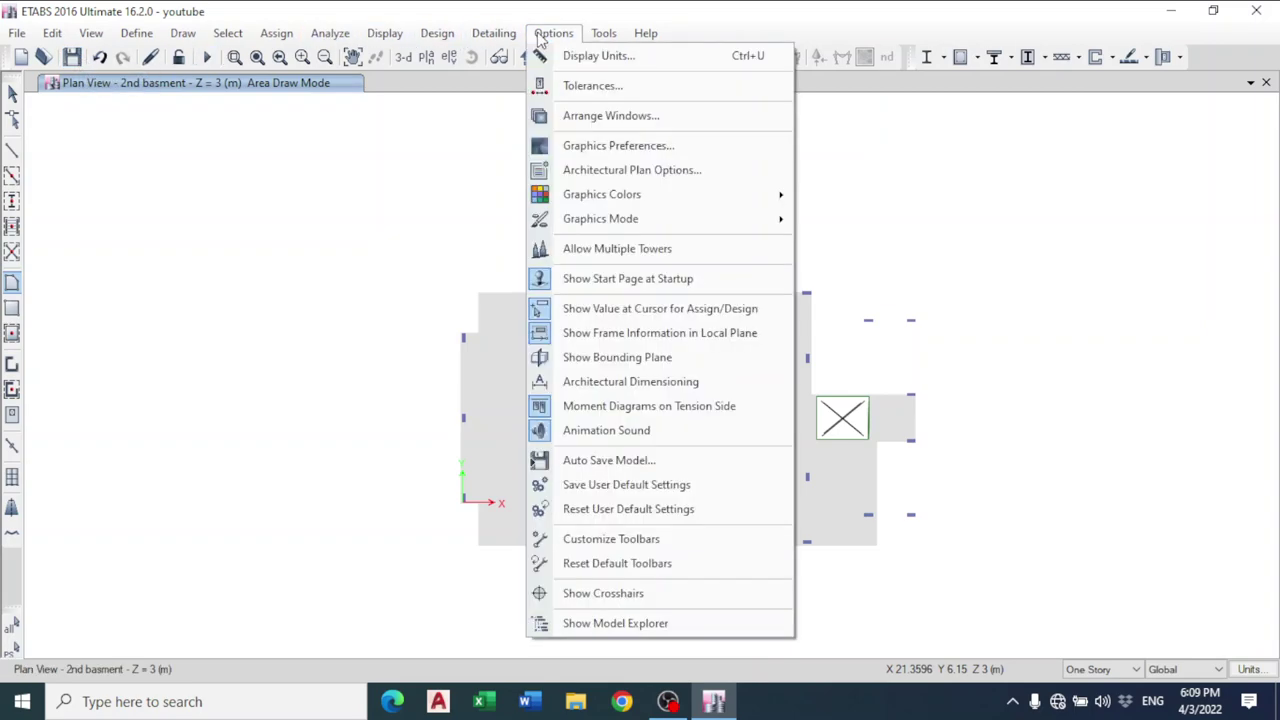
{"action": "left_click", "coordinate": [610, 170]}
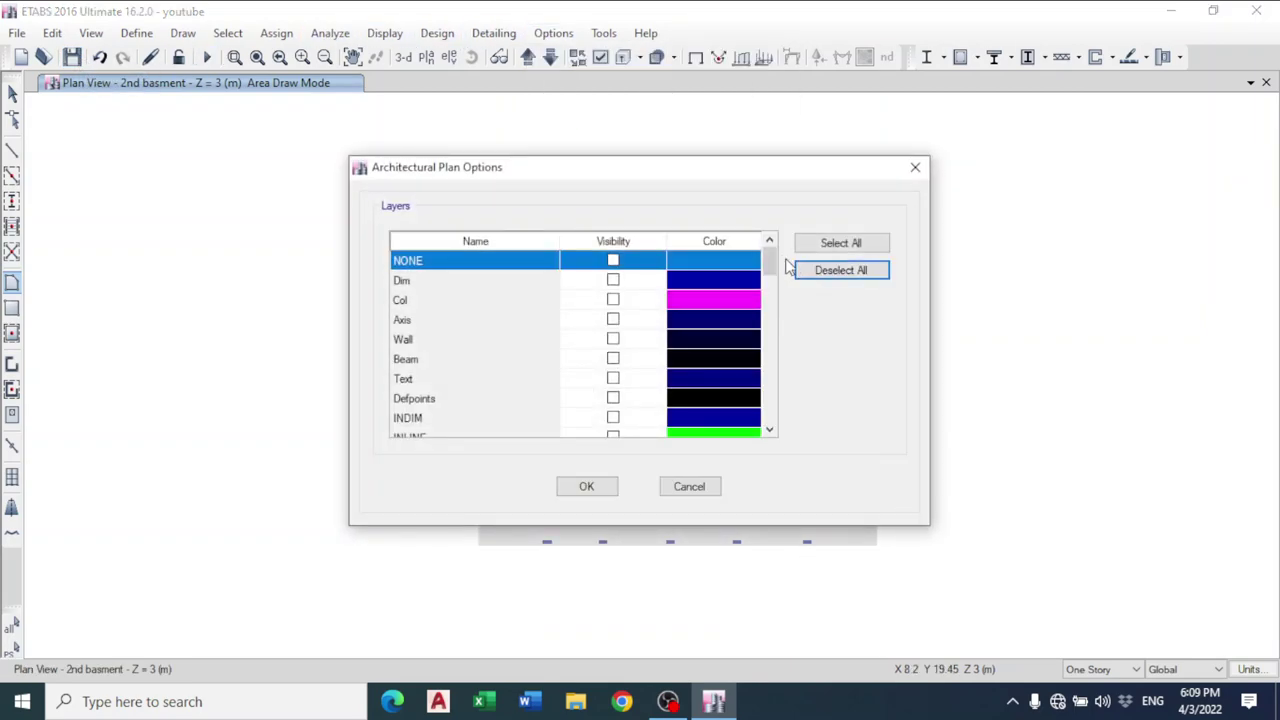
{"action": "left_click_drag", "start_coordinate": [769, 260], "coordinate": [769, 415]}
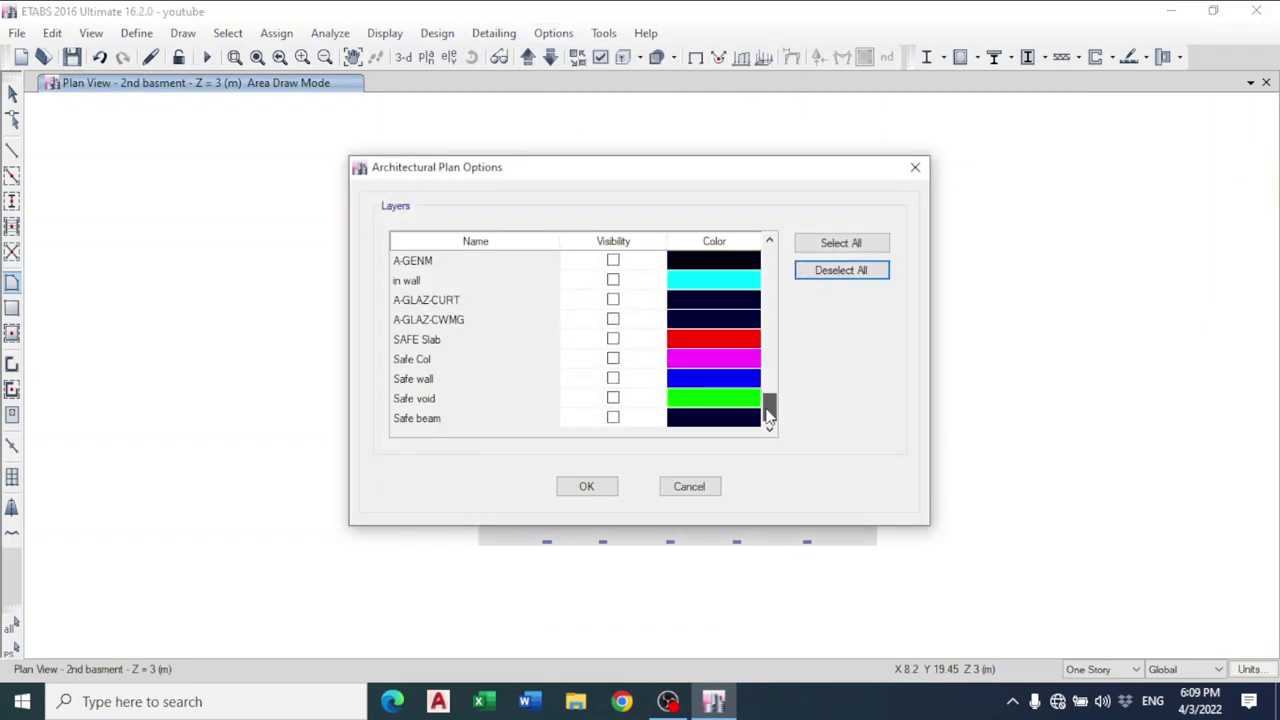
{"action": "left_click", "coordinate": [613, 378]}
{"action": "left_click", "coordinate": [586, 486]}
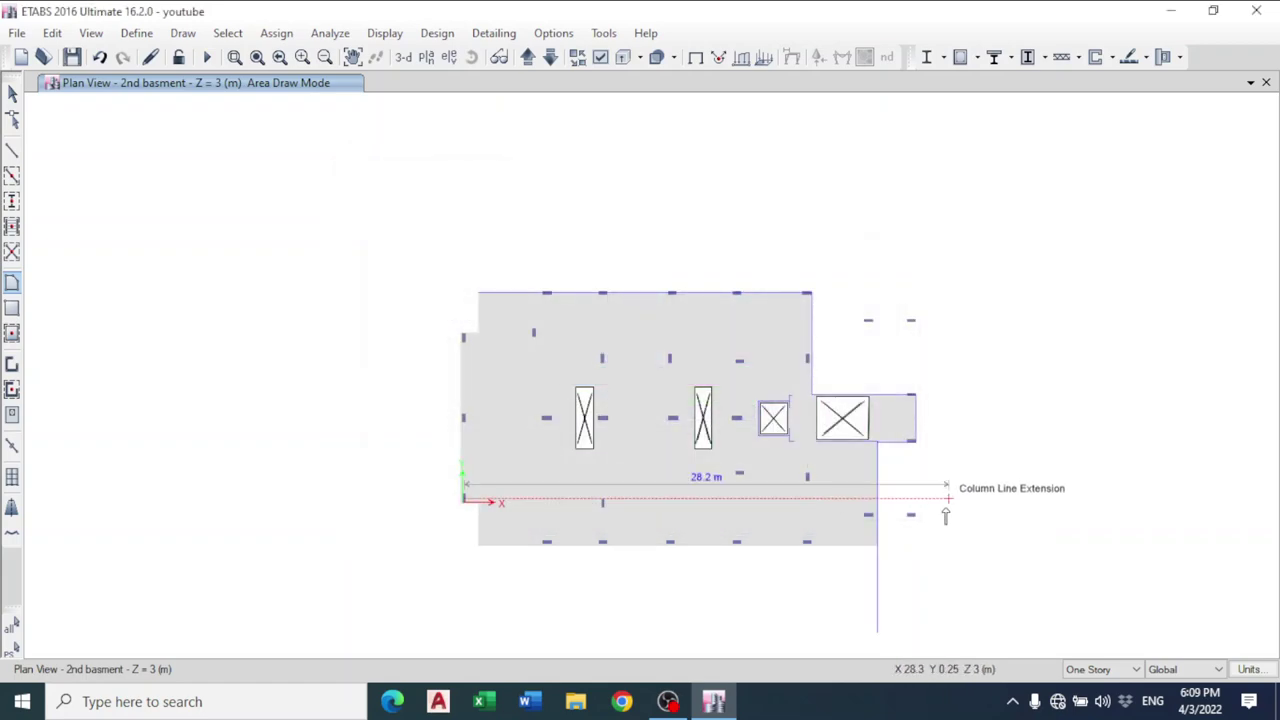
{"action": "key", "text": "Escape"}
- Set the wall drawing property to W30, and leave the wall drawing command
{"action": "scroll", "coordinate": [871, 509], "scroll_direction": "up", "scroll_amount": 3}
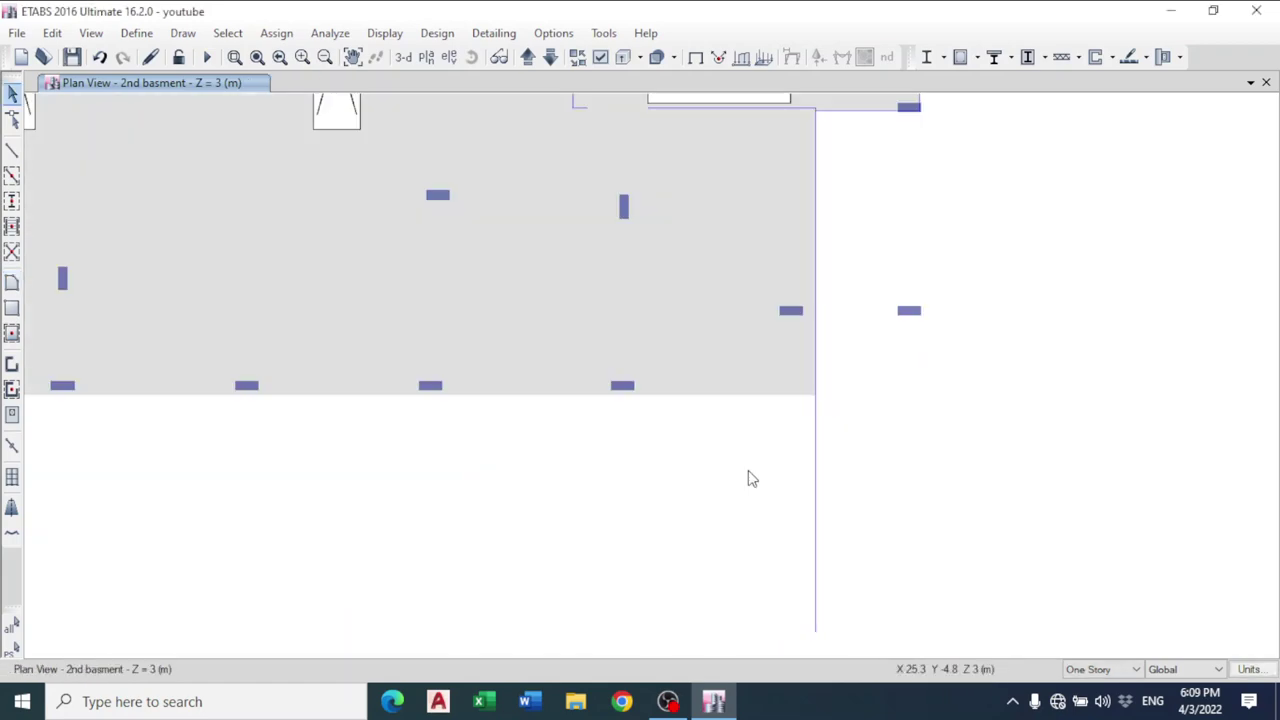
{"action": "left_click", "coordinate": [12, 366]}
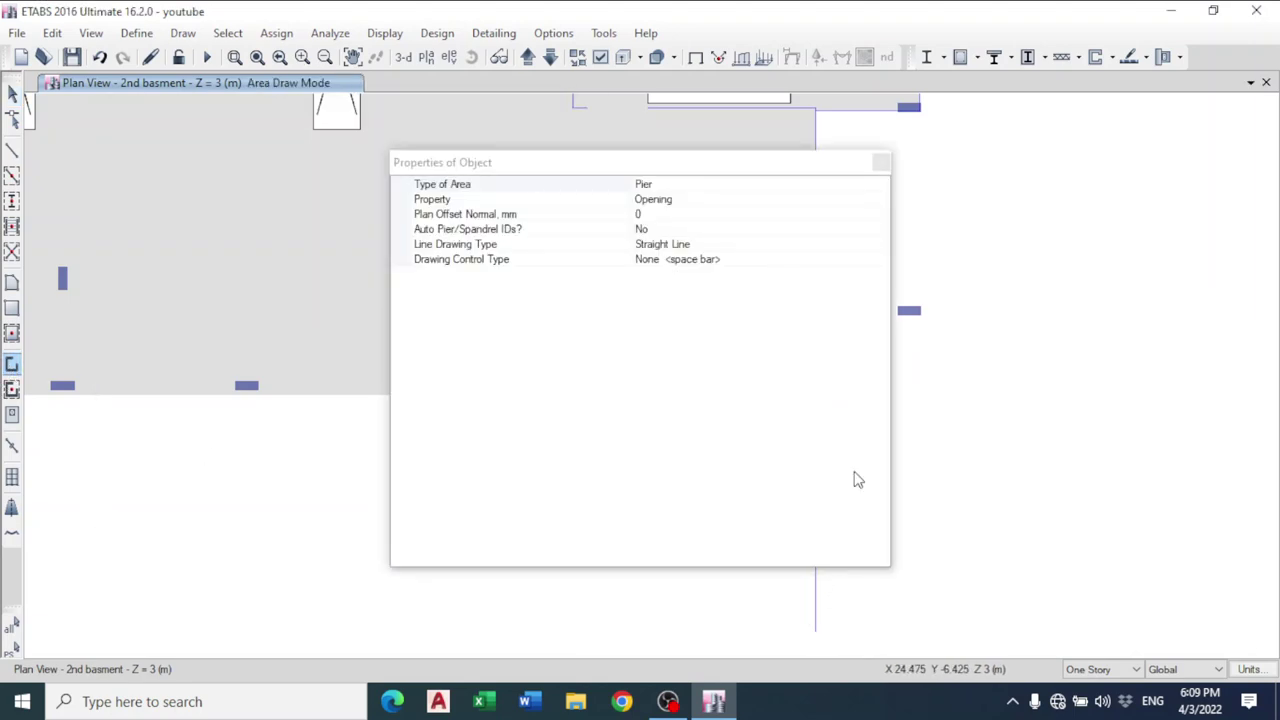
{"action": "left_click", "coordinate": [867, 197]}
{"action": "left_click", "coordinate": [880, 200]}
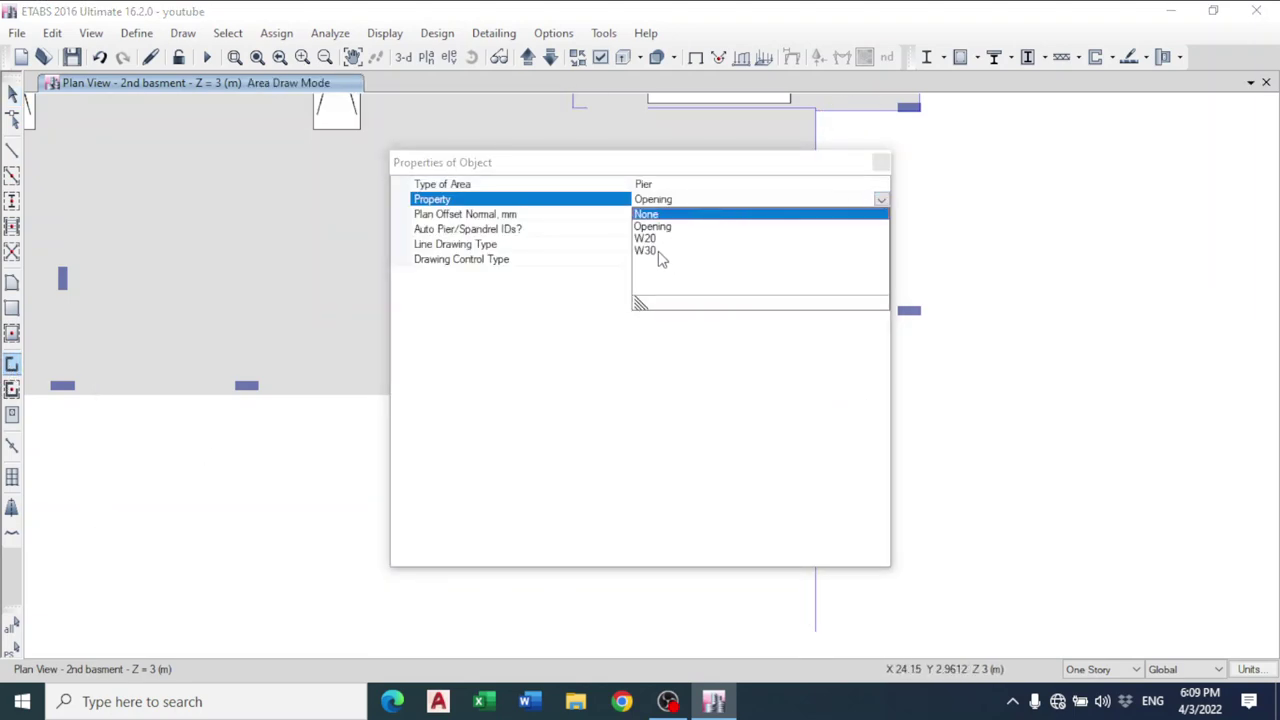
{"action": "left_click", "coordinate": [655, 251]}
{"action": "left_click", "coordinate": [881, 162]}
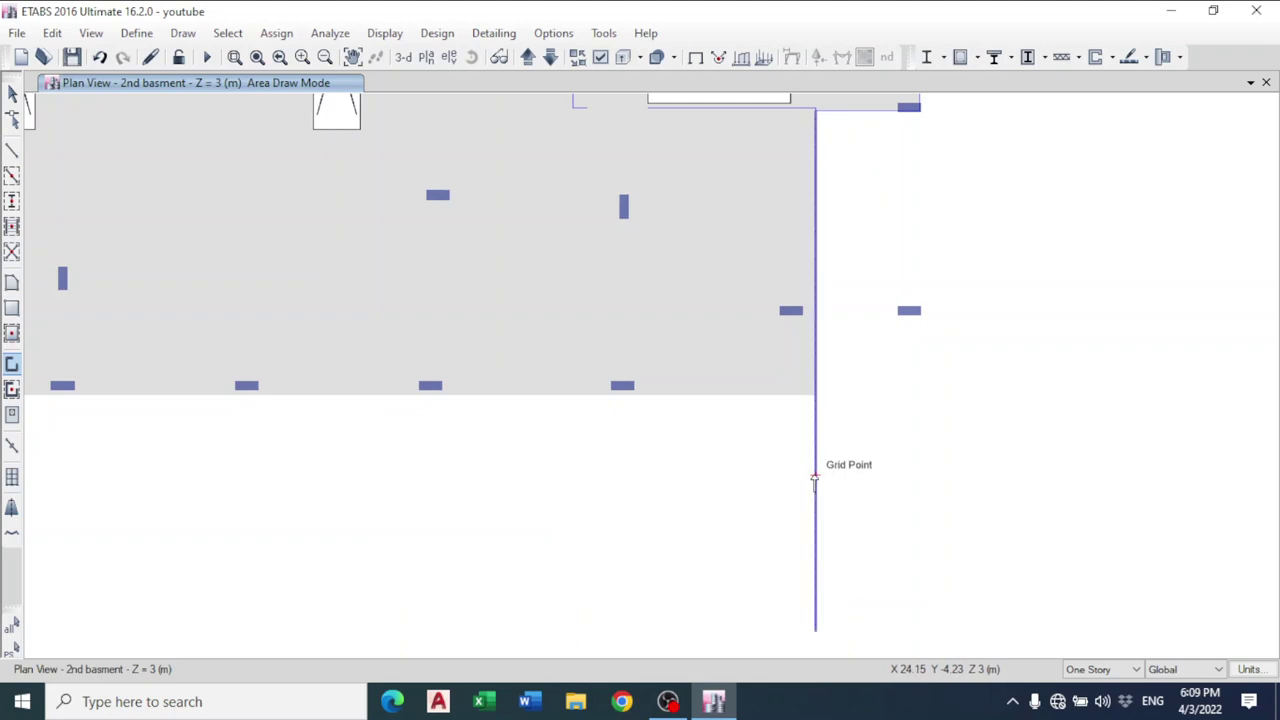
{"action": "right_click", "coordinate": [814, 480]}
{"action": "left_click", "coordinate": [855, 389]}
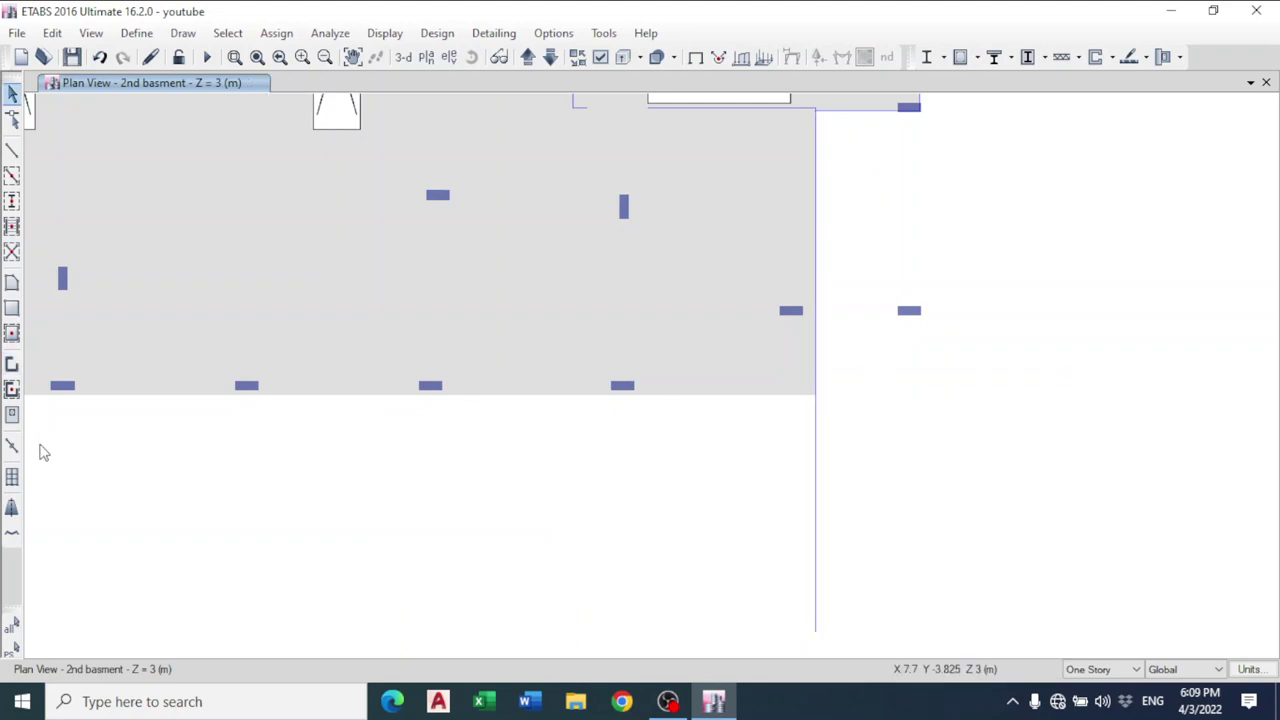
- Quick-draw W30 pier walls from the outer Safe wall lines along the slab's east side, its projecting bay and the north edge
{"action": "left_click", "coordinate": [12, 390]}
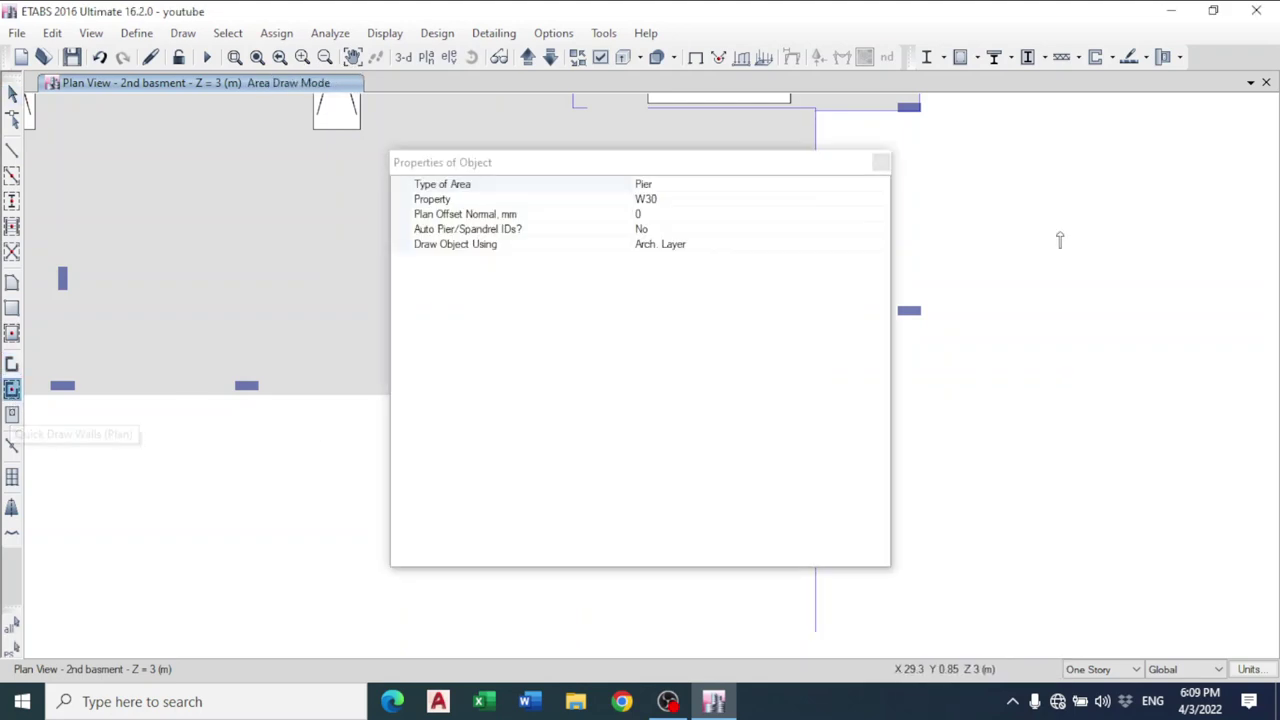
{"action": "left_click", "coordinate": [880, 163]}
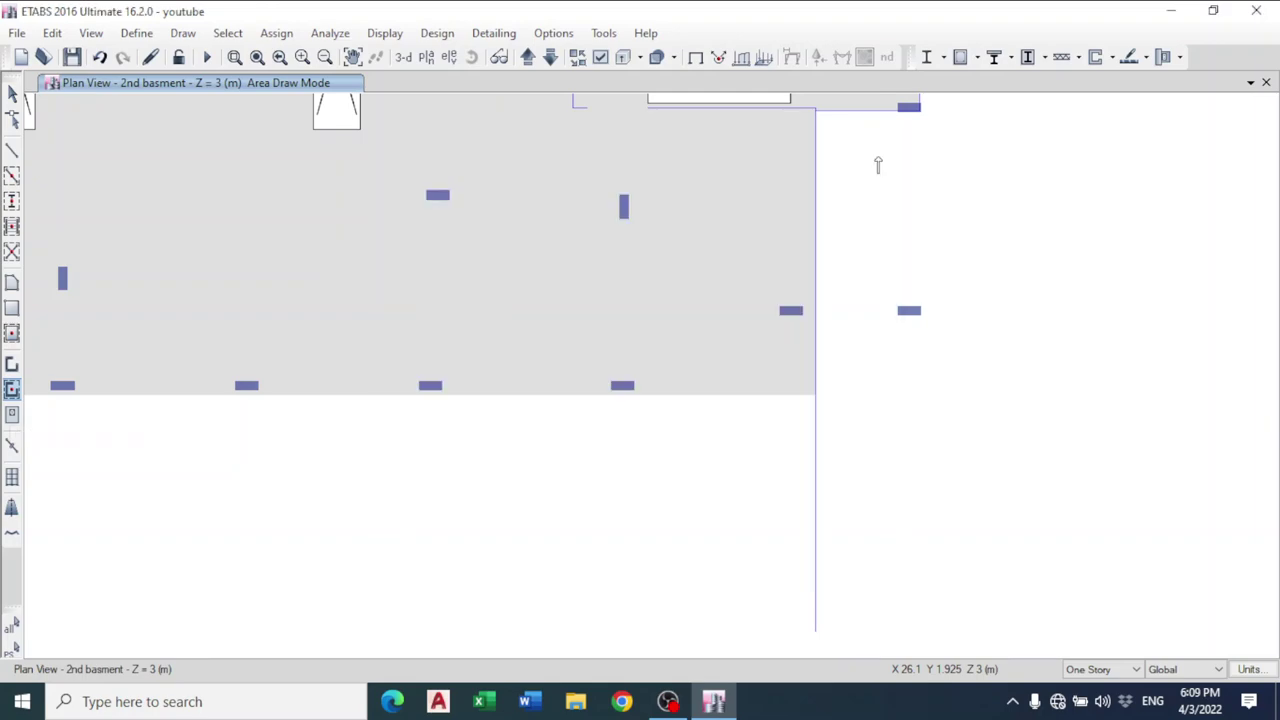
{"action": "left_click", "coordinate": [817, 451]}
{"action": "key", "text": "Escape"}
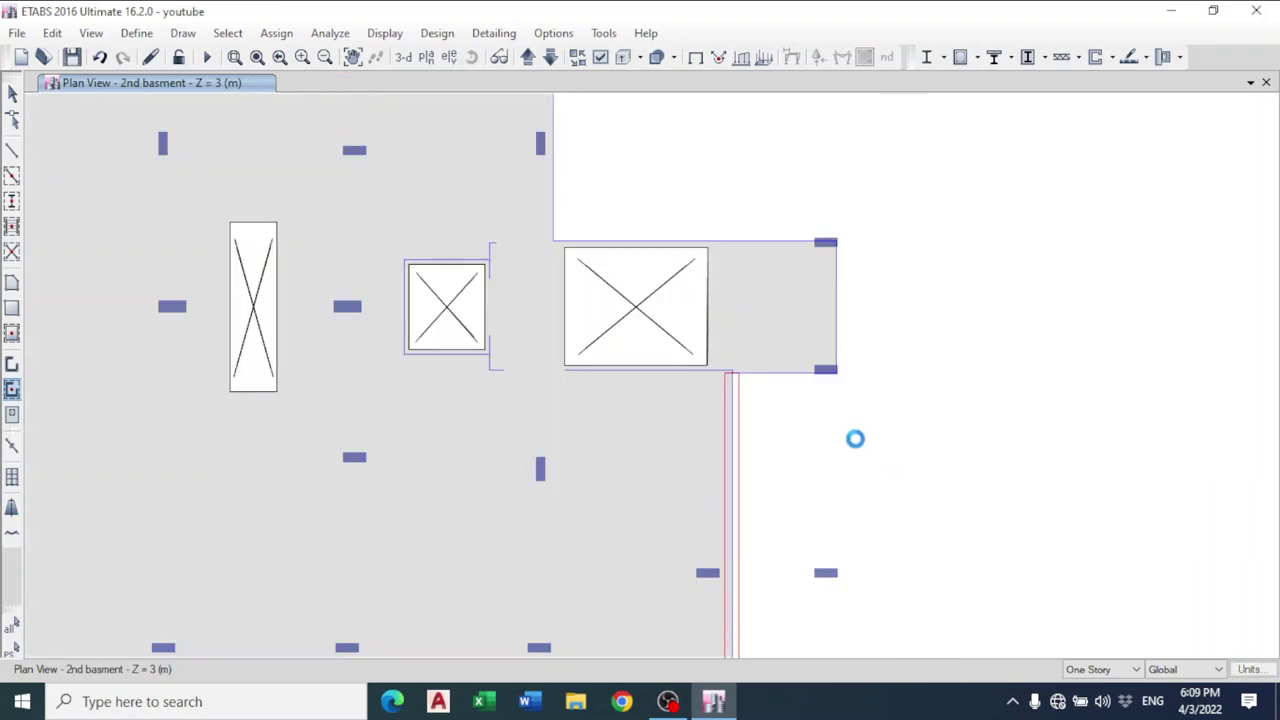
{"action": "left_click", "coordinate": [836, 370]}
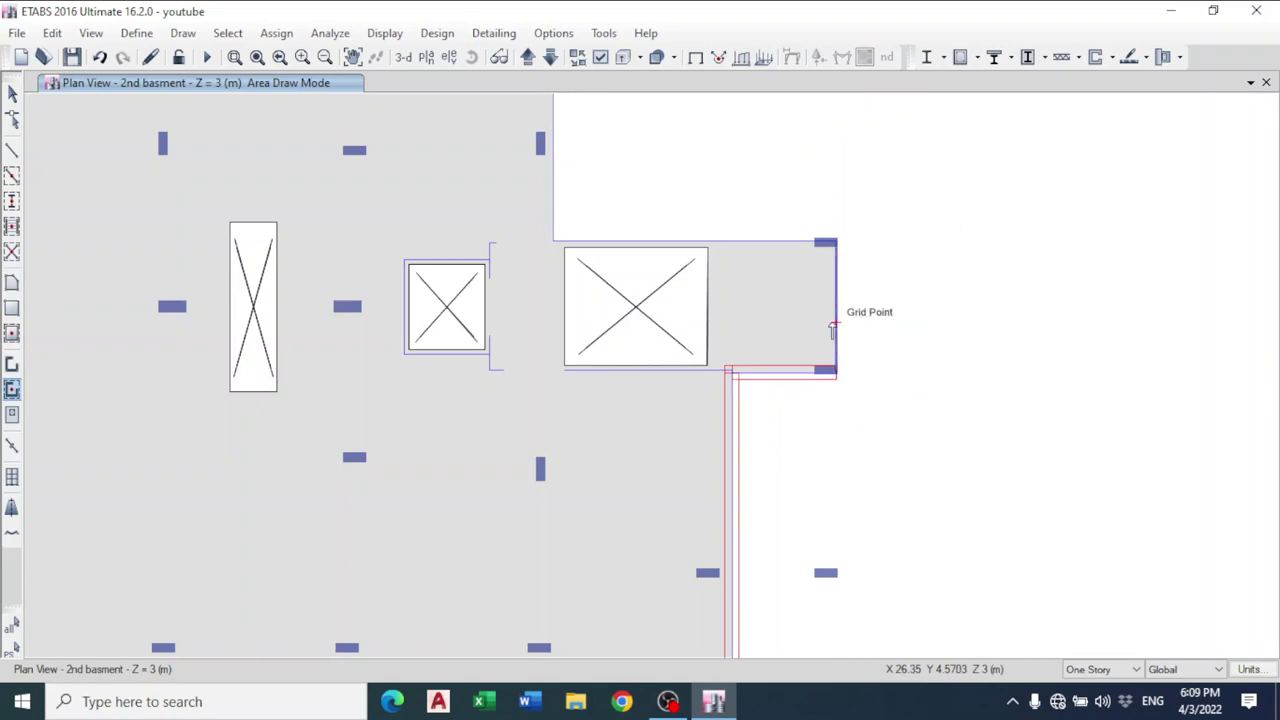
{"action": "left_click", "coordinate": [836, 241]}
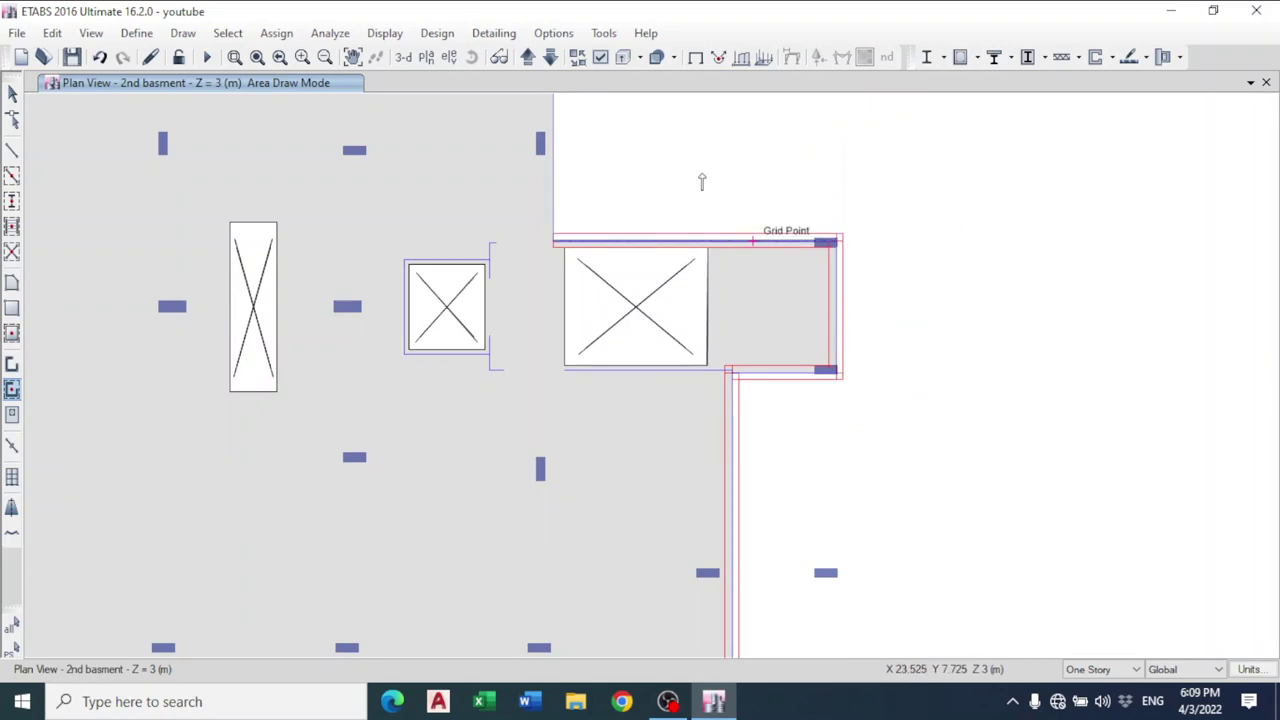
{"action": "left_click", "coordinate": [552, 240]}
{"action": "key", "text": "Escape"}
{"action": "left_click", "coordinate": [553, 290]}
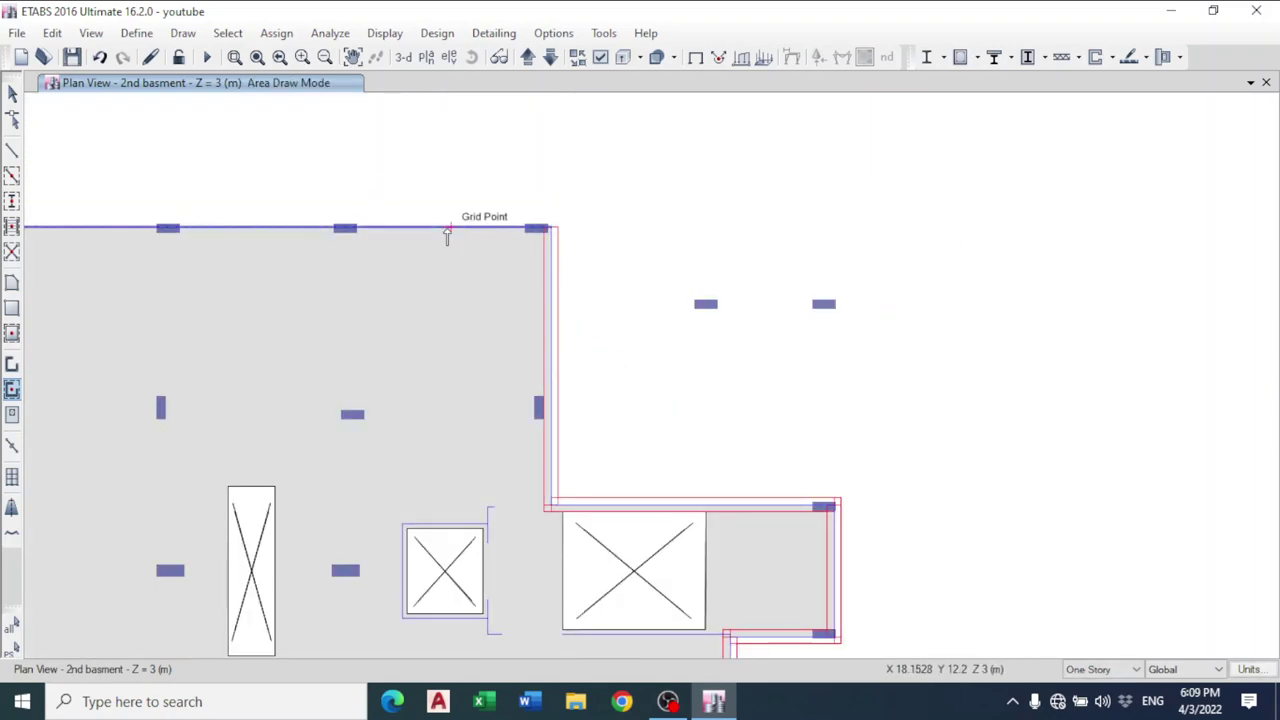
{"action": "left_click", "coordinate": [445, 228]}
{"action": "key", "text": "Escape"}
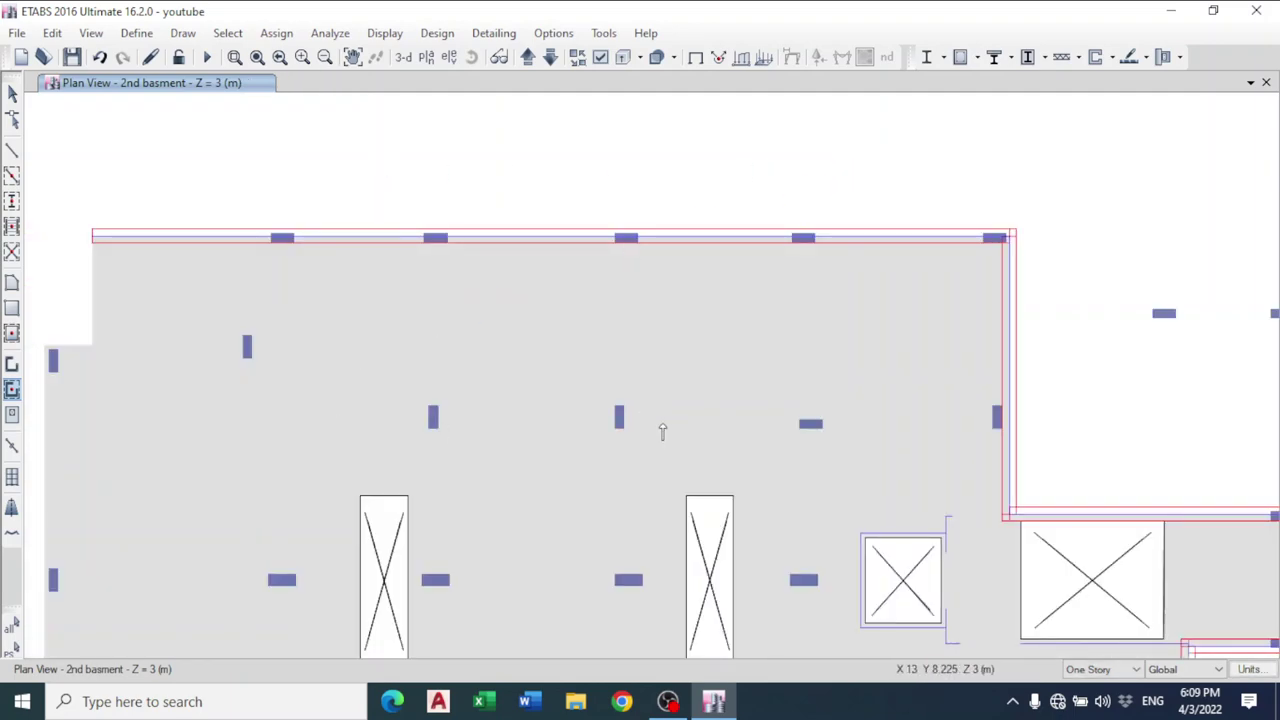
- Change the pier wall property, and quick-draw walls from the plan lines around the square void and along the large east opening's south edge
{"action": "scroll", "coordinate": [247, 167], "scroll_direction": "up", "scroll_amount": 3}
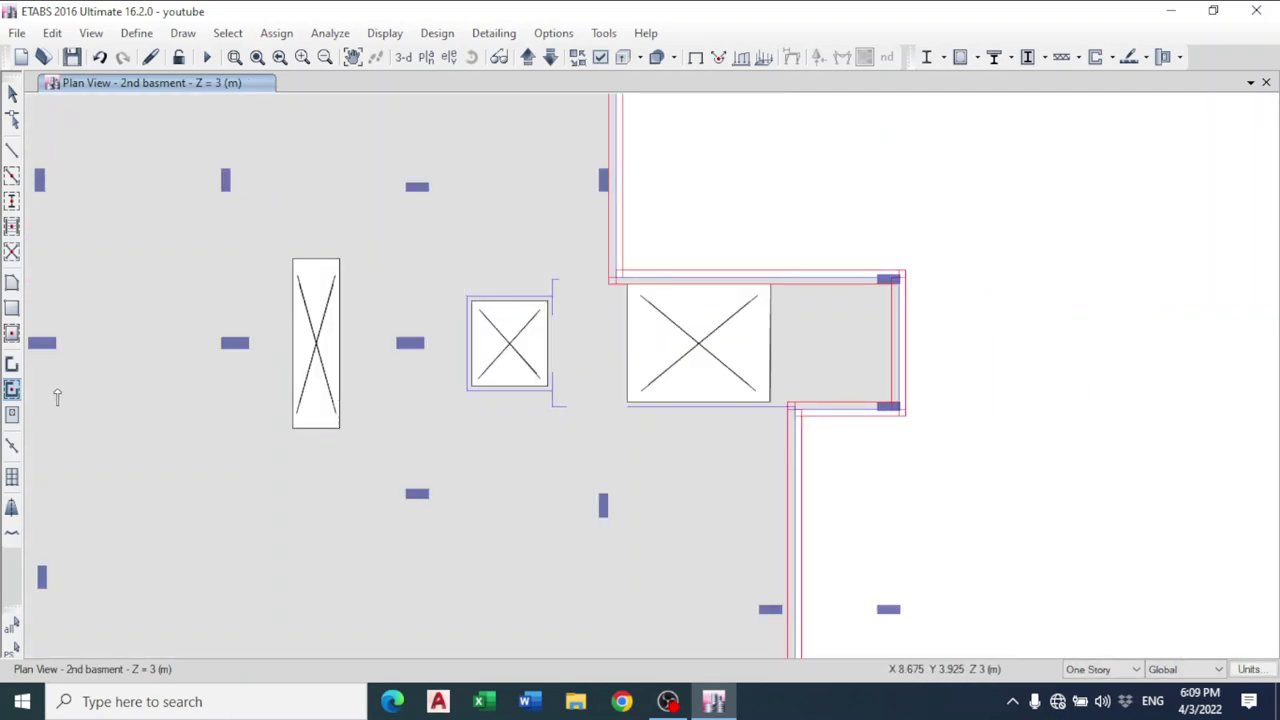
{"action": "left_click", "coordinate": [12, 390]}
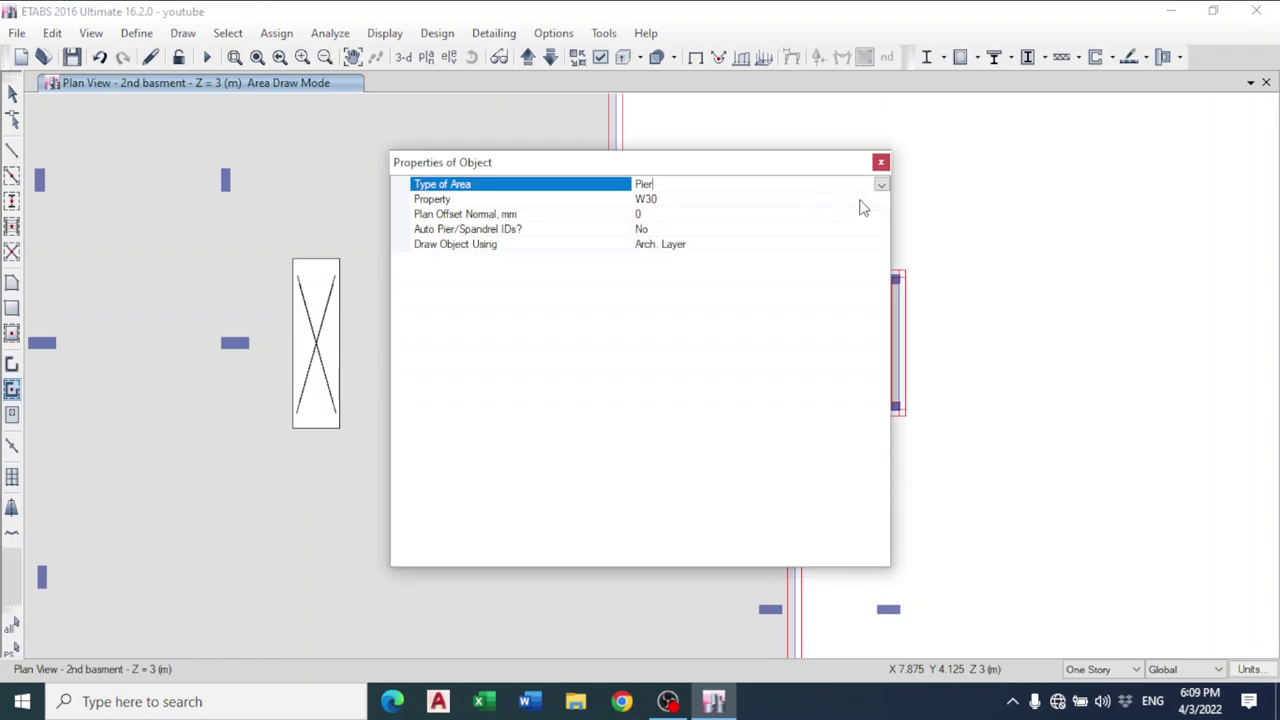
{"action": "left_click", "coordinate": [862, 200]}
{"action": "left_click", "coordinate": [680, 249]}
{"action": "left_click", "coordinate": [880, 162]}
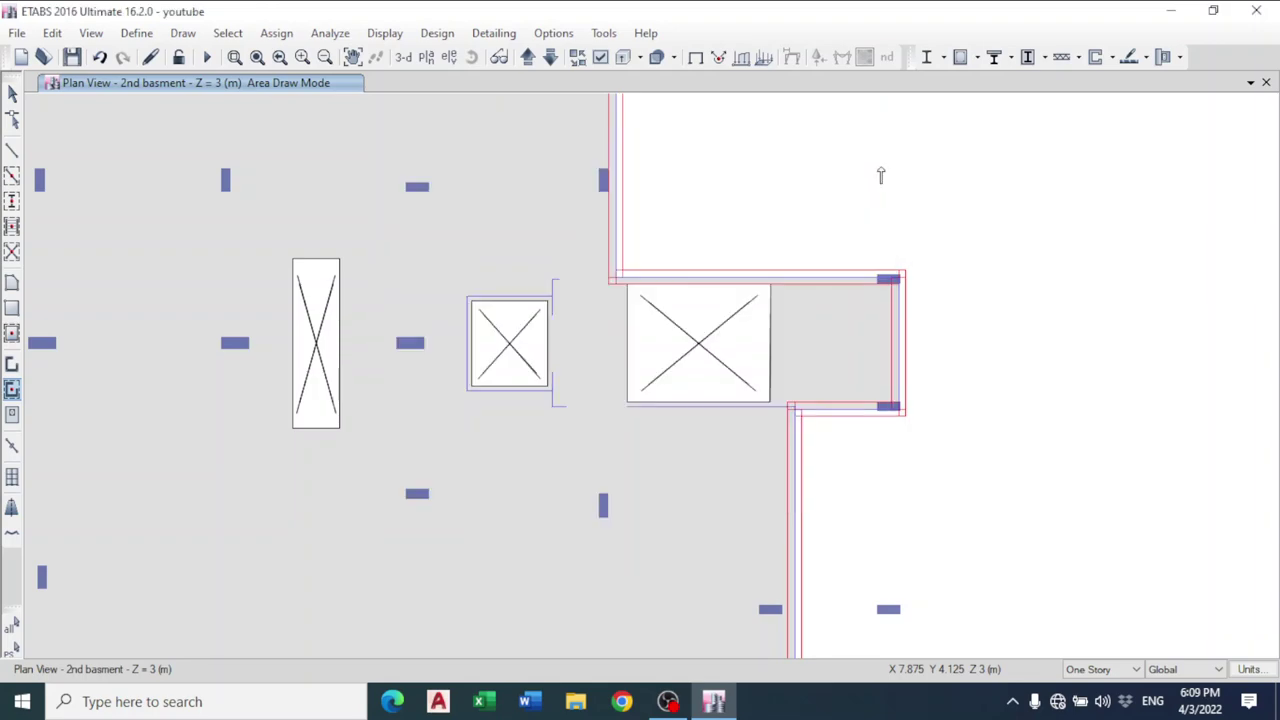
{"action": "scroll", "coordinate": [591, 408], "scroll_direction": "up", "scroll_amount": 3}
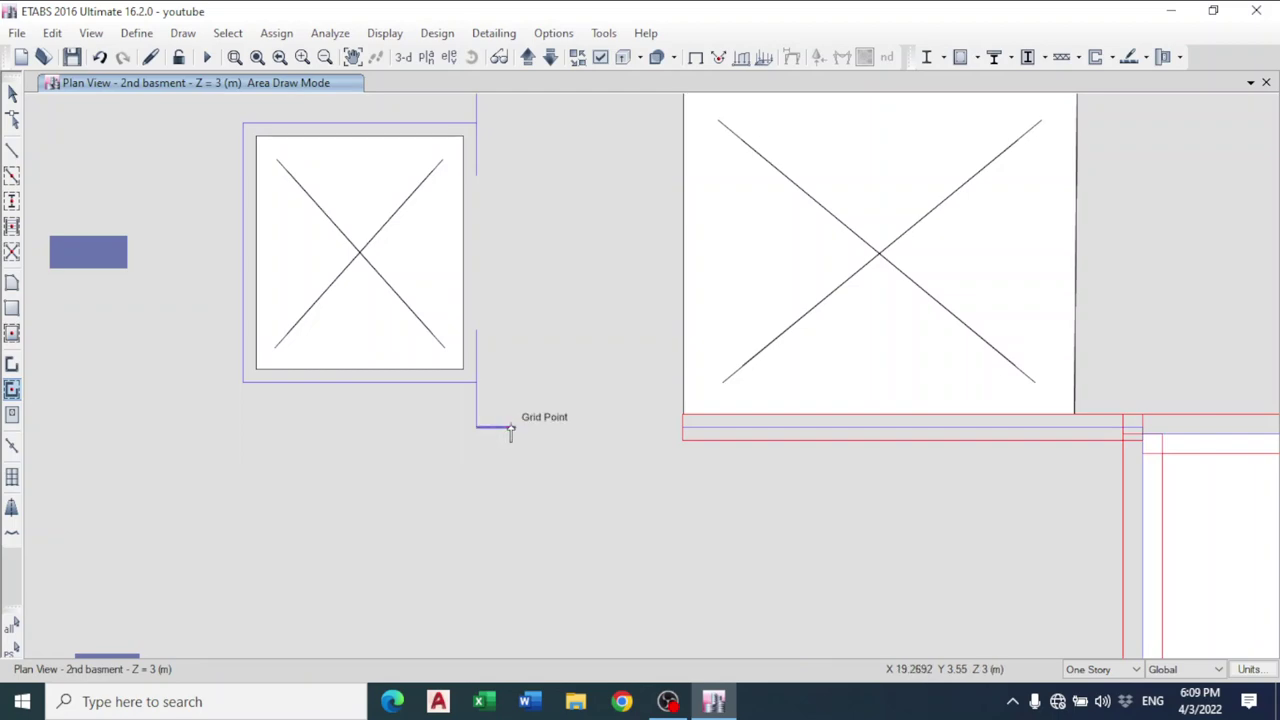
{"action": "left_click", "coordinate": [477, 400]}
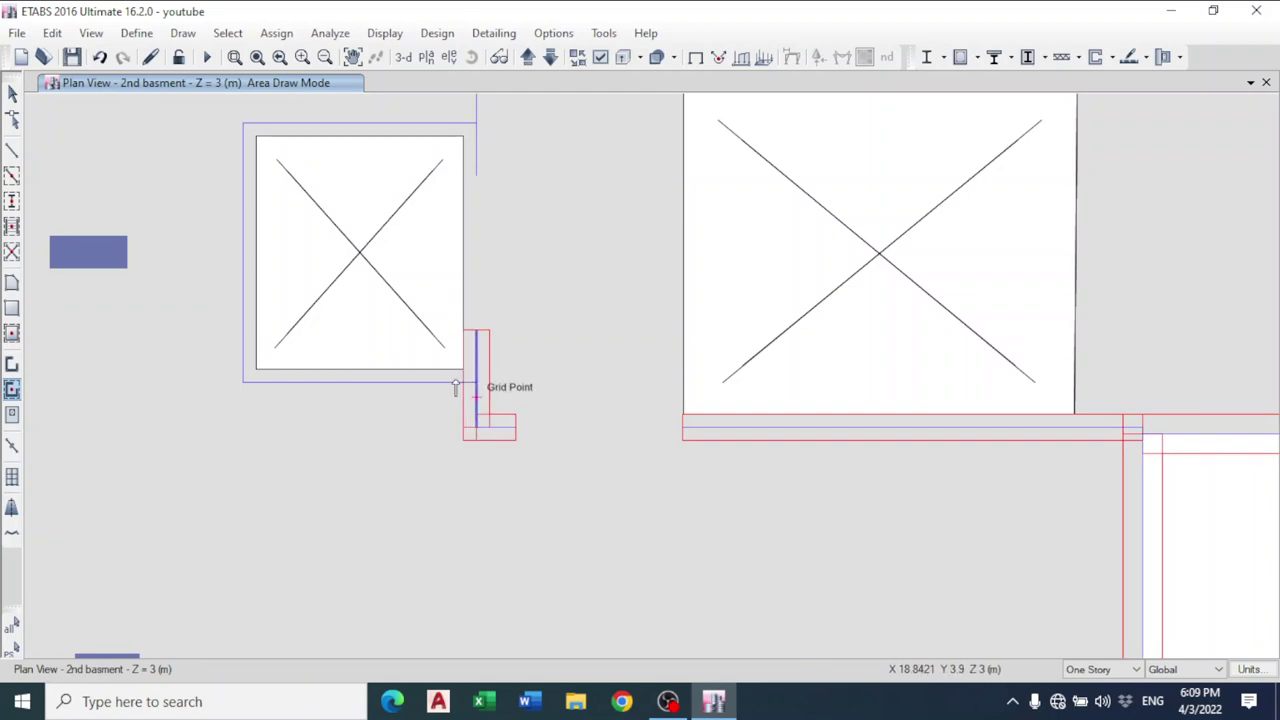
{"action": "left_click", "coordinate": [443, 386]}
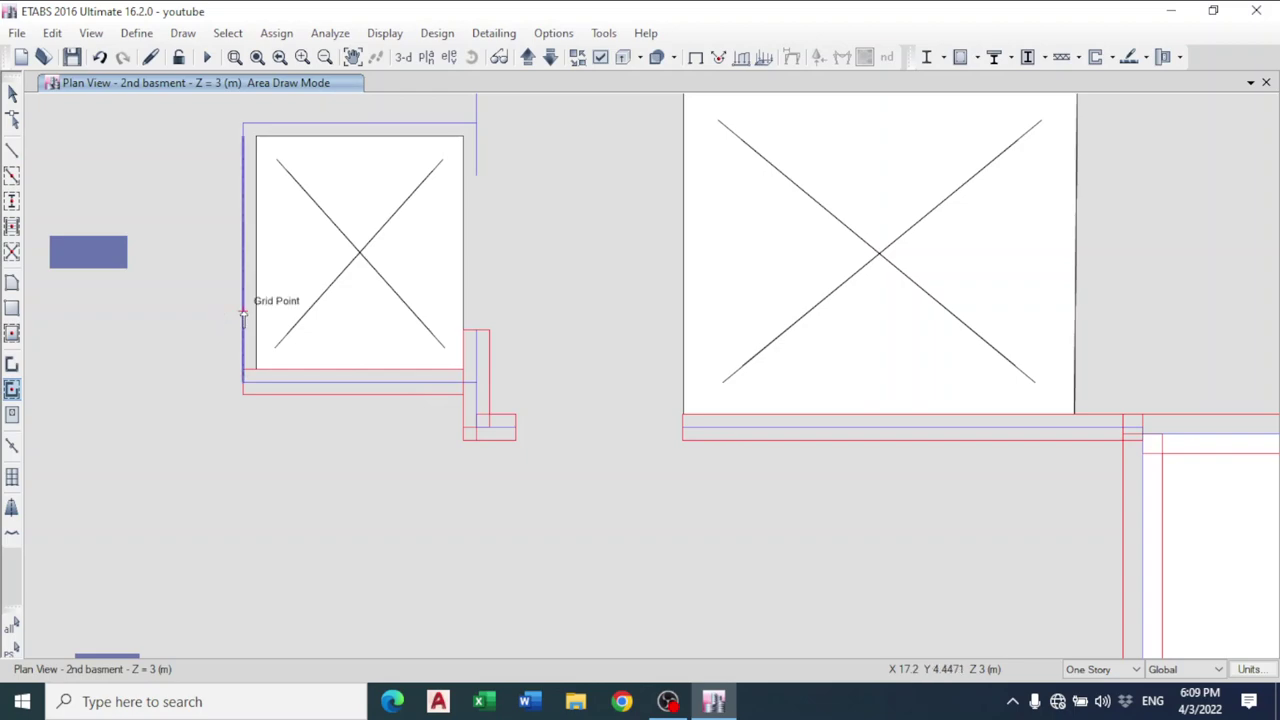
{"action": "left_click", "coordinate": [244, 318]}
{"action": "left_click", "coordinate": [343, 128]}
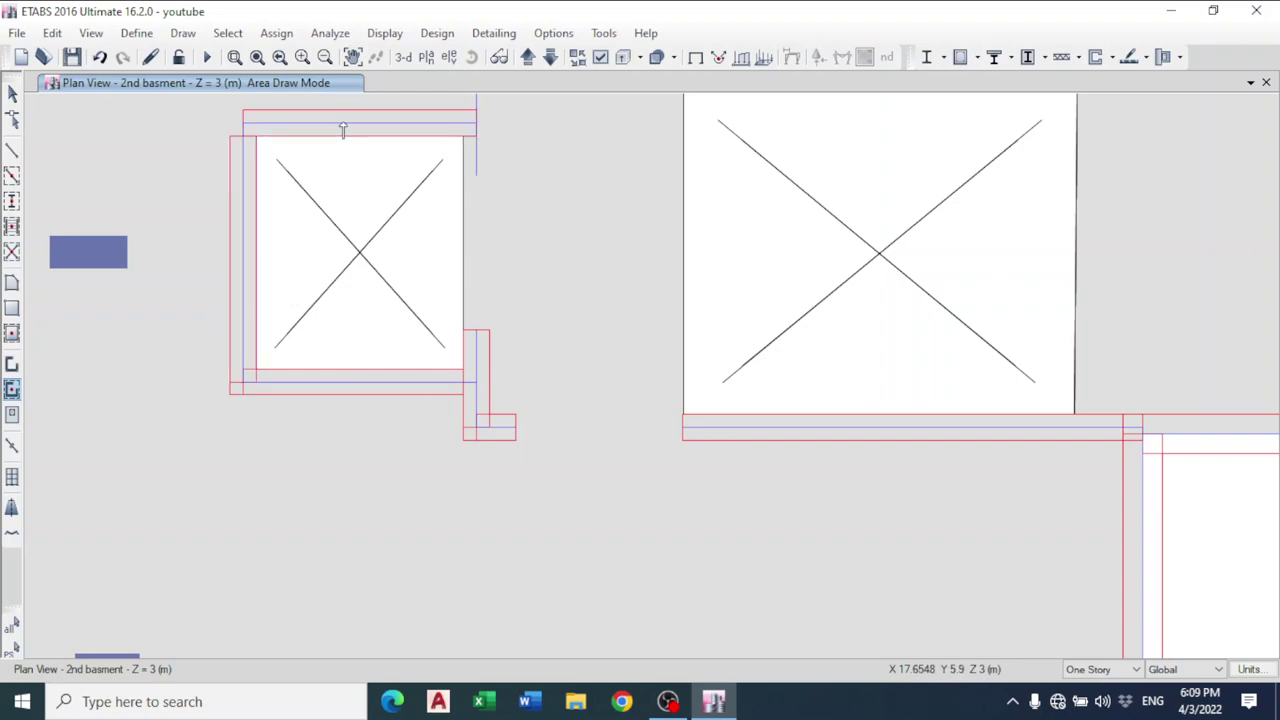
{"action": "left_click", "coordinate": [477, 150]}
- Close the gap at the north-west corner of the square void's walls with a short wall piece, and leave area drawing
{"action": "scroll", "coordinate": [527, 276], "scroll_direction": "down", "scroll_amount": 5}
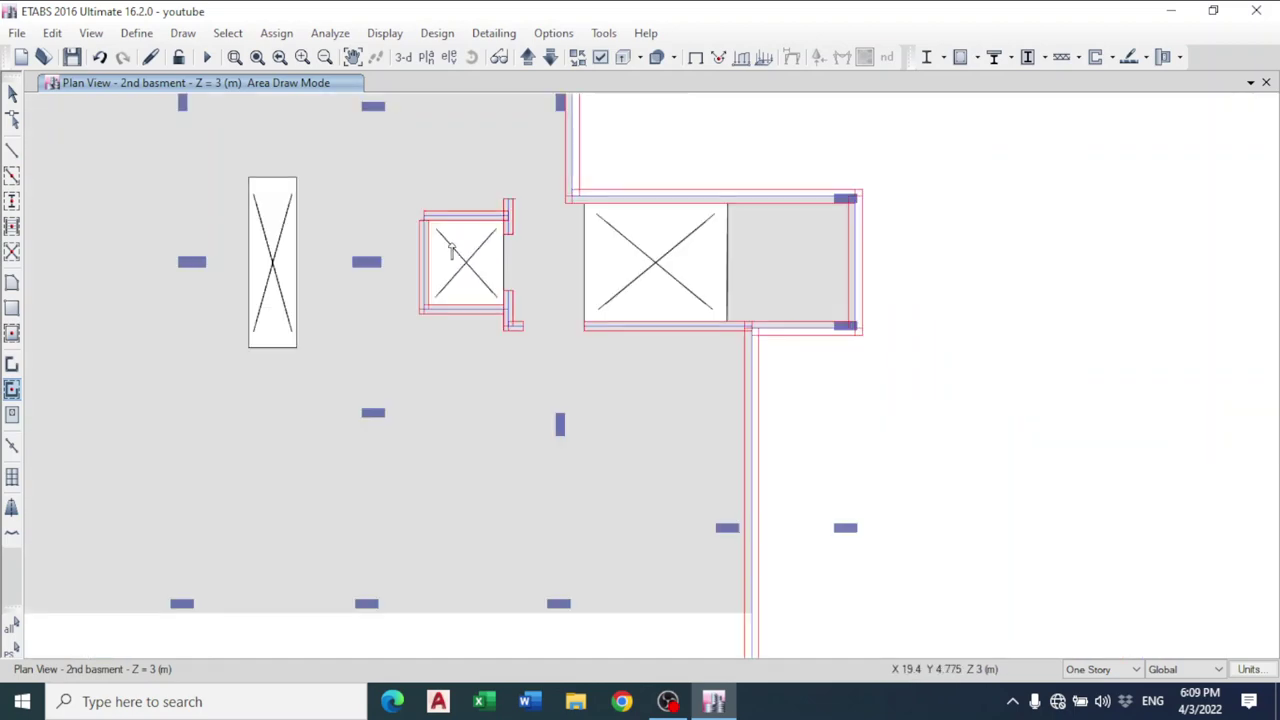
{"action": "scroll", "coordinate": [425, 224], "scroll_direction": "up", "scroll_amount": 10}
{"action": "scroll", "coordinate": [452, 237], "scroll_direction": "down", "scroll_amount": 5}
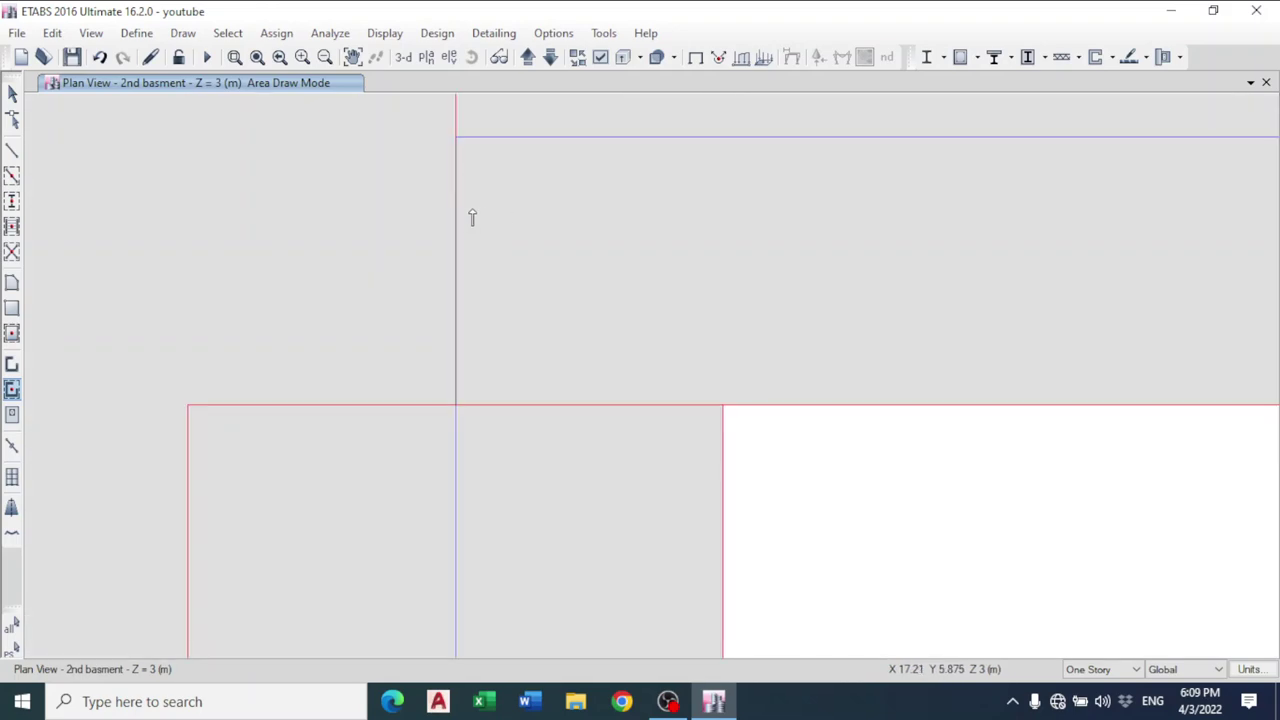
{"action": "scroll", "coordinate": [563, 303], "scroll_direction": "up", "scroll_amount": 5}
{"action": "scroll", "coordinate": [571, 307], "scroll_direction": "down", "scroll_amount": 3}
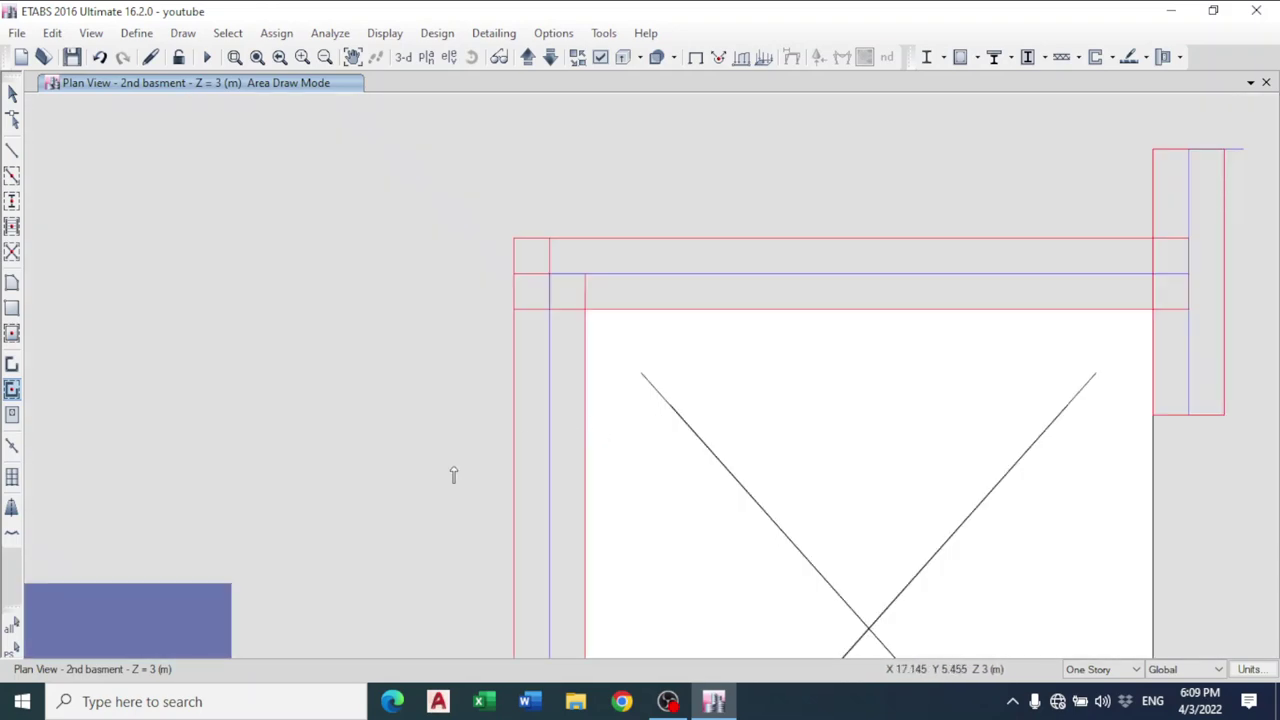
{"action": "key", "text": "Escape"}
{"action": "scroll", "coordinate": [624, 341], "scroll_direction": "down", "scroll_amount": 6}
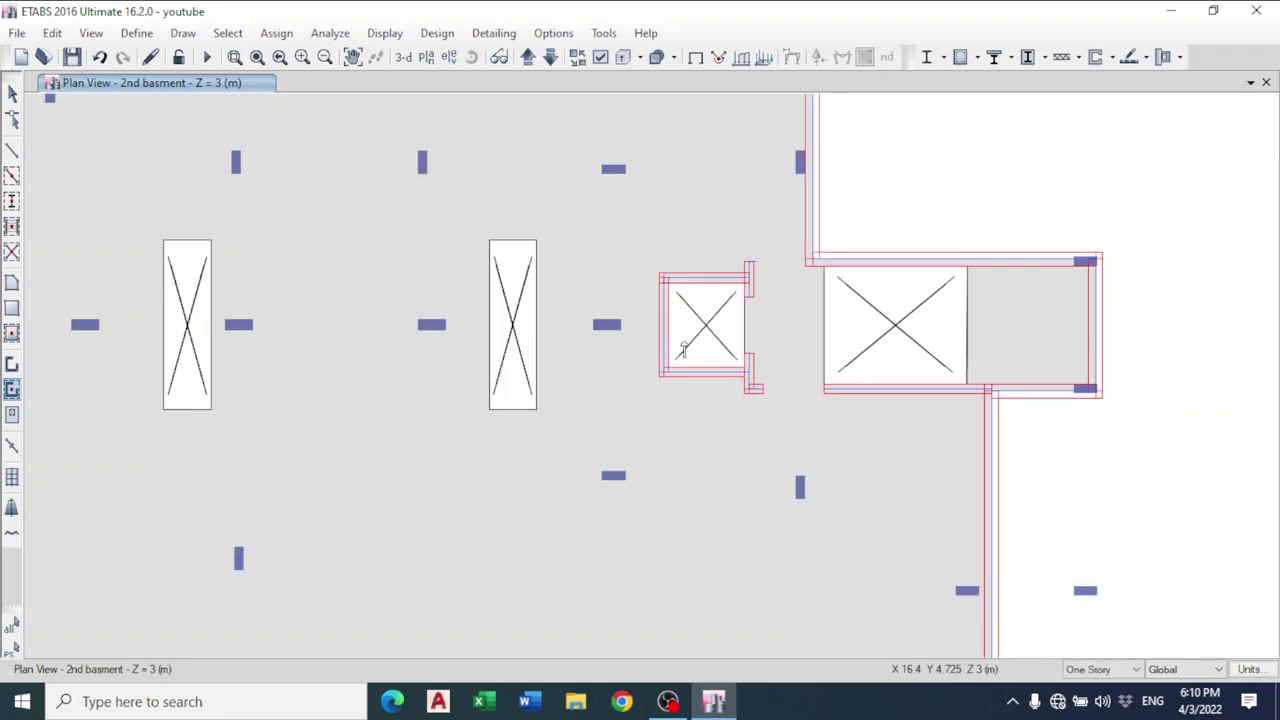
{"action": "key", "text": "Escape"}
- Save the model, and inspect the walls, slab and columns in the extruded 3-D view
{"action": "scroll", "coordinate": [656, 337], "scroll_direction": "up", "scroll_amount": 4}
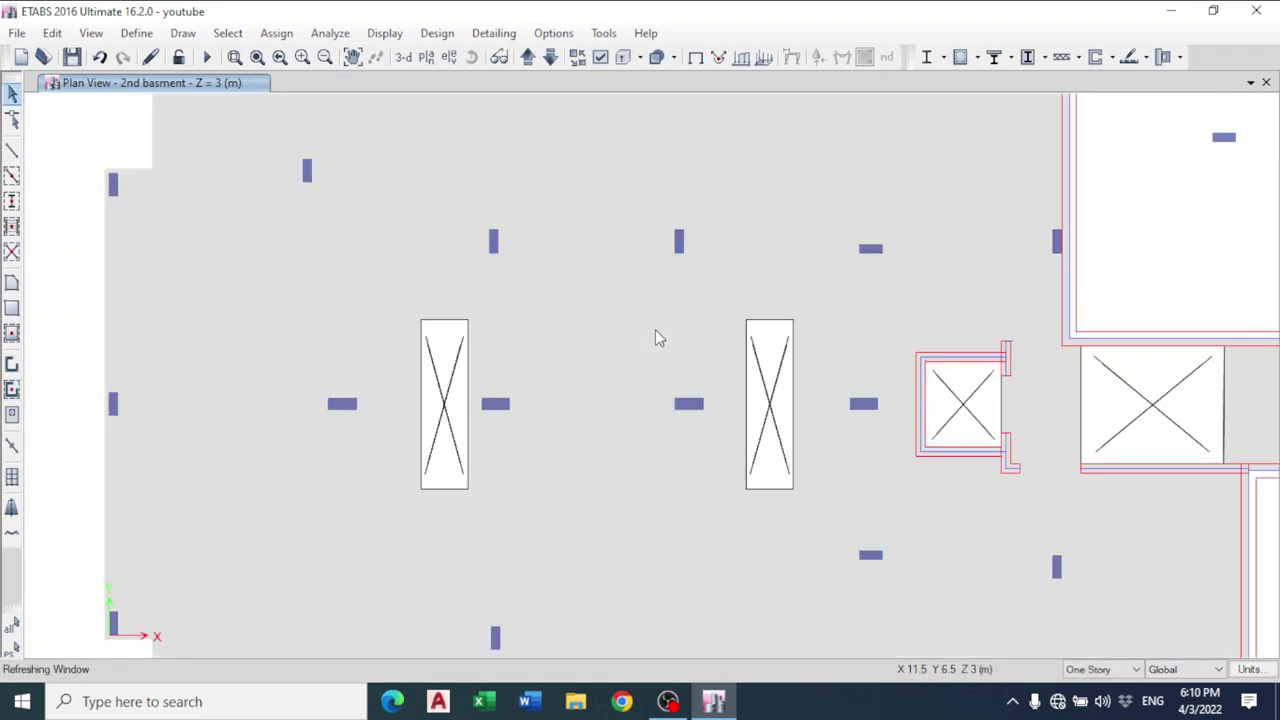
{"action": "scroll", "coordinate": [656, 337], "scroll_direction": "down", "scroll_amount": 3}
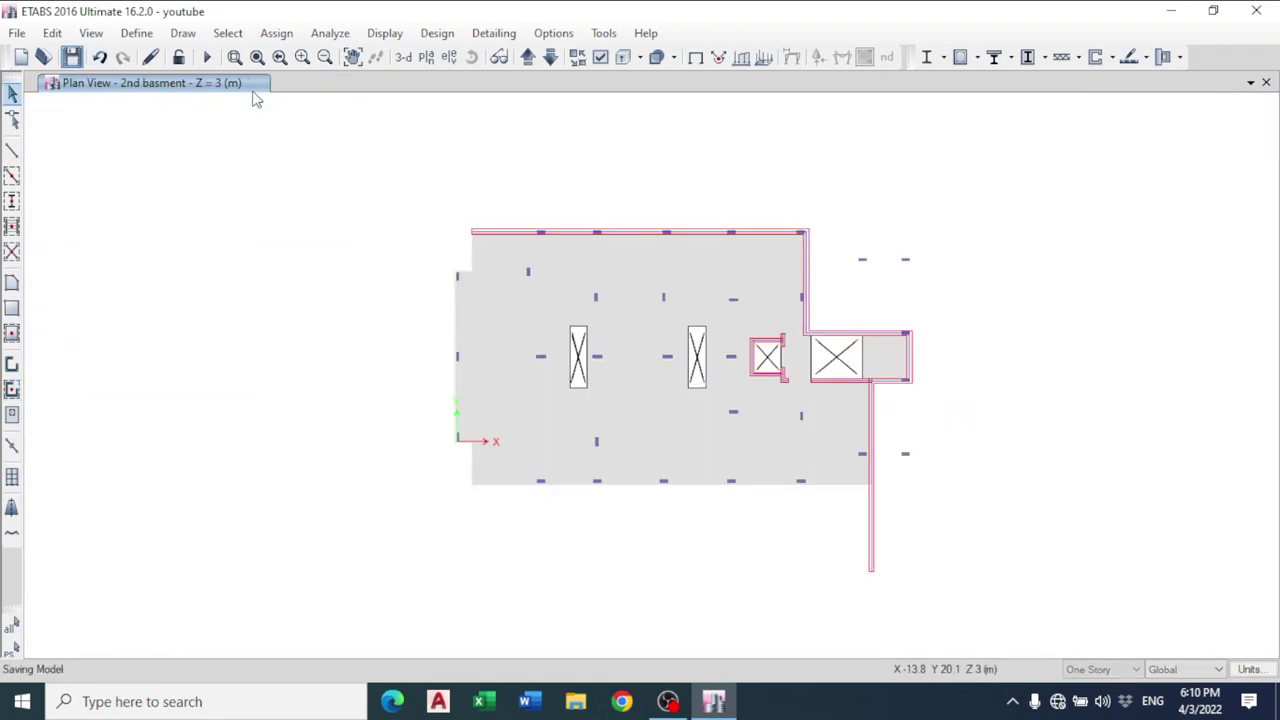
{"action": "left_click", "coordinate": [403, 57]}
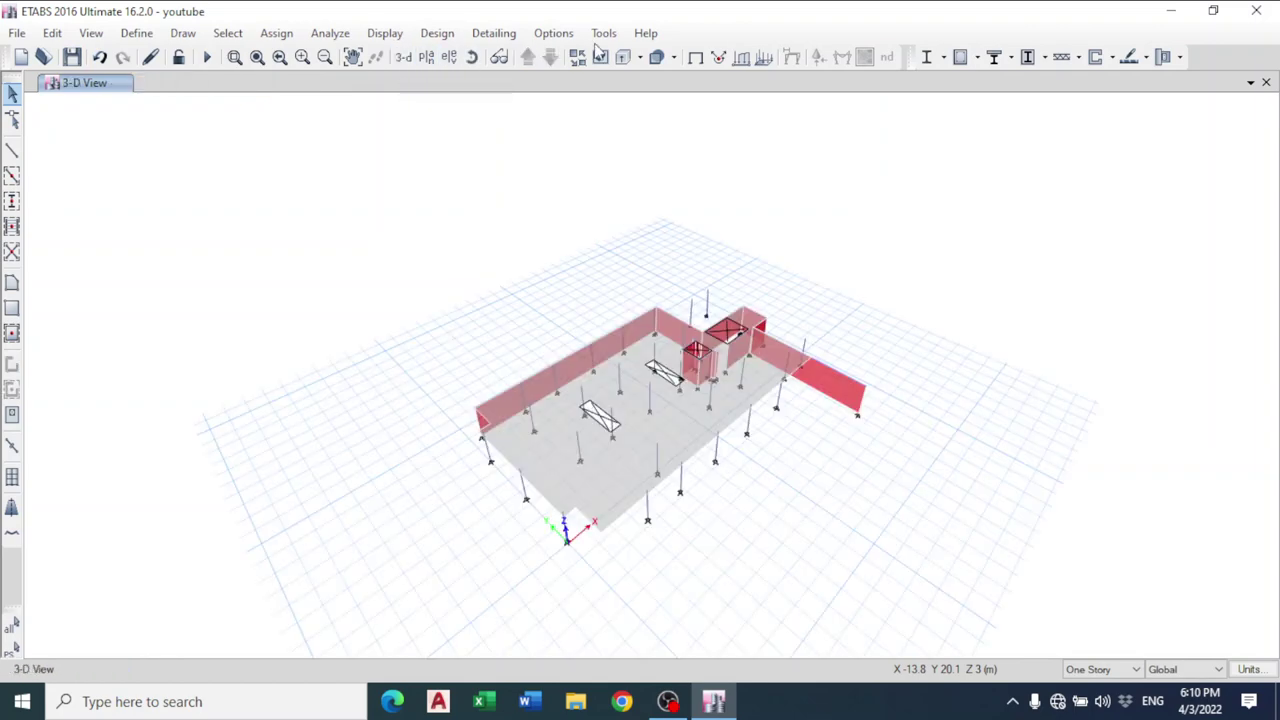
{"action": "left_click", "coordinate": [623, 58]}
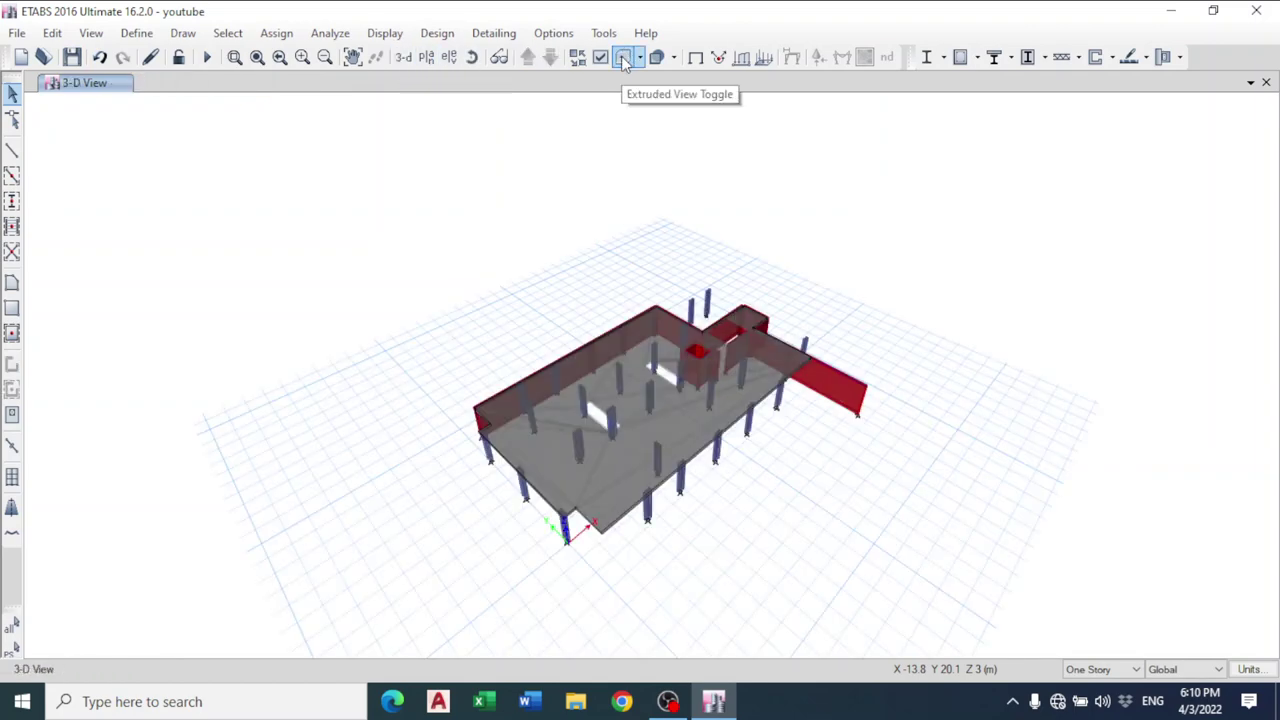
{"action": "left_click", "coordinate": [623, 58]}
- Return to the plan view of the 2nd basment story
{"action": "left_click", "coordinate": [426, 57]}
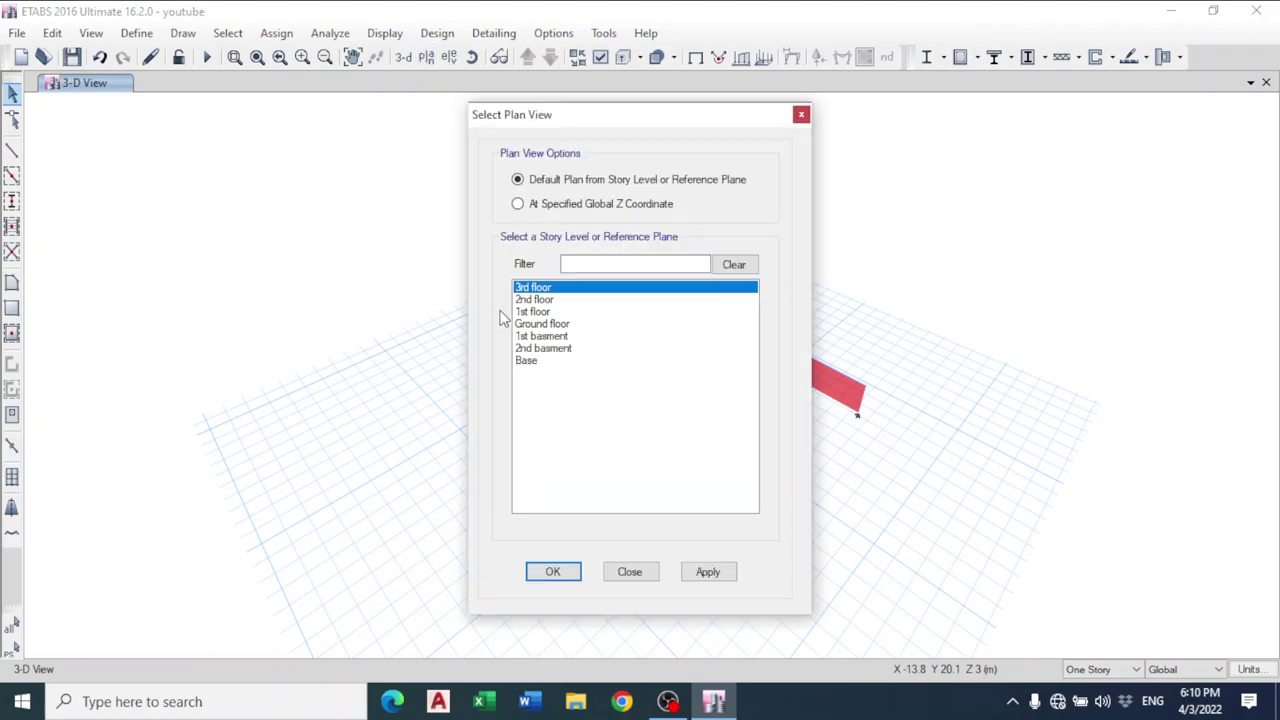
{"action": "left_click", "coordinate": [535, 350]}
{"action": "left_click", "coordinate": [553, 572]}
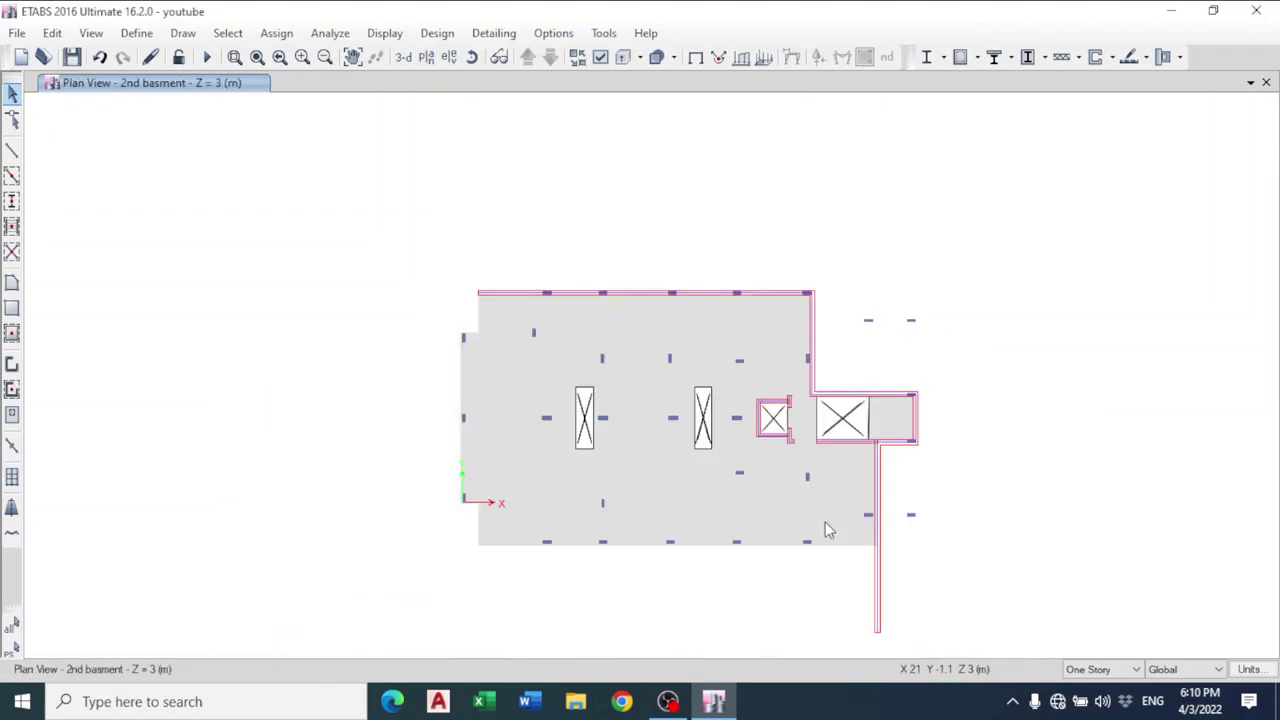
- Hide all architectural plan layers except the one holding the beam lines
{"action": "left_click", "coordinate": [53, 34]}
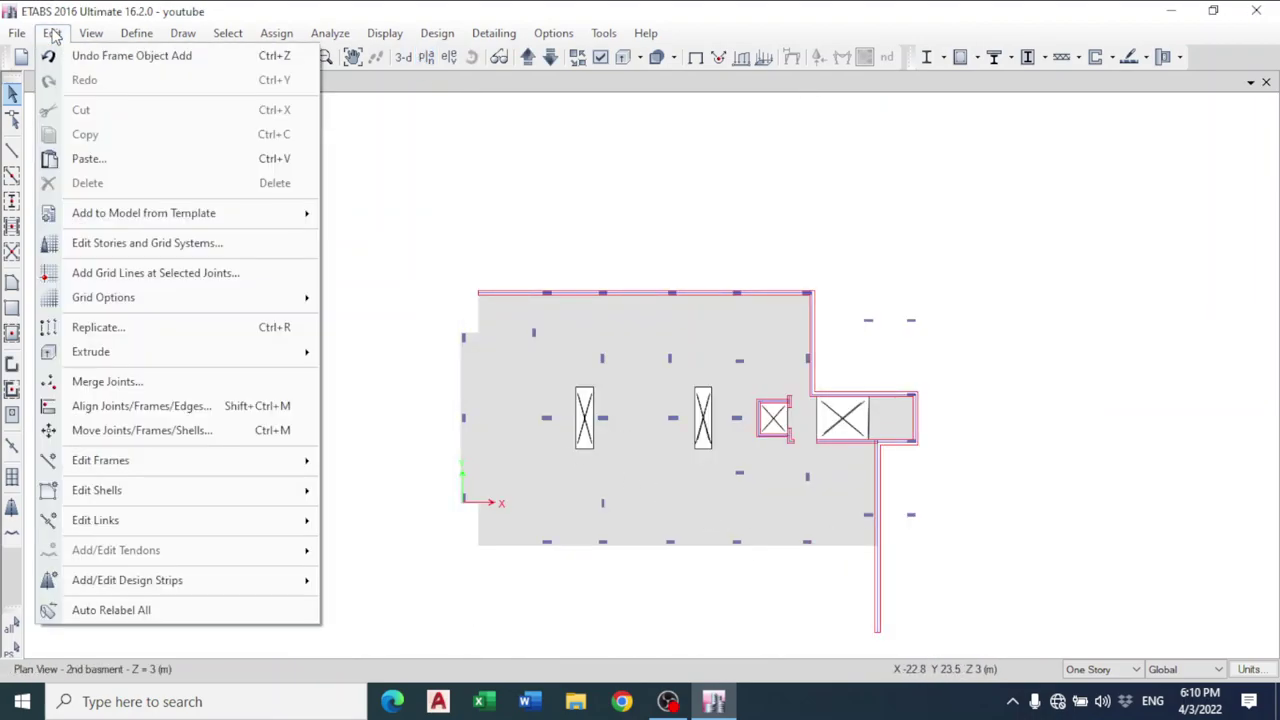
{"action": "mouse_move", "coordinate": [92, 33]}
{"action": "left_click", "coordinate": [148, 9]}
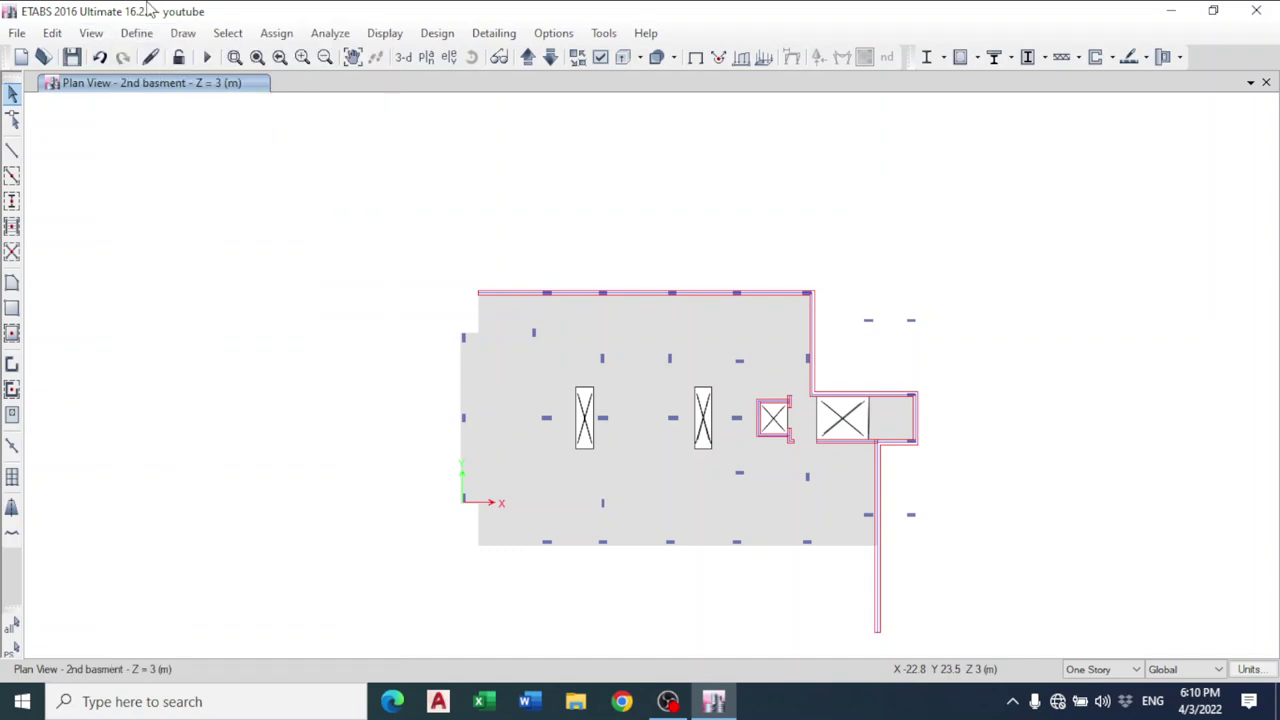
{"action": "left_click", "coordinate": [553, 33]}
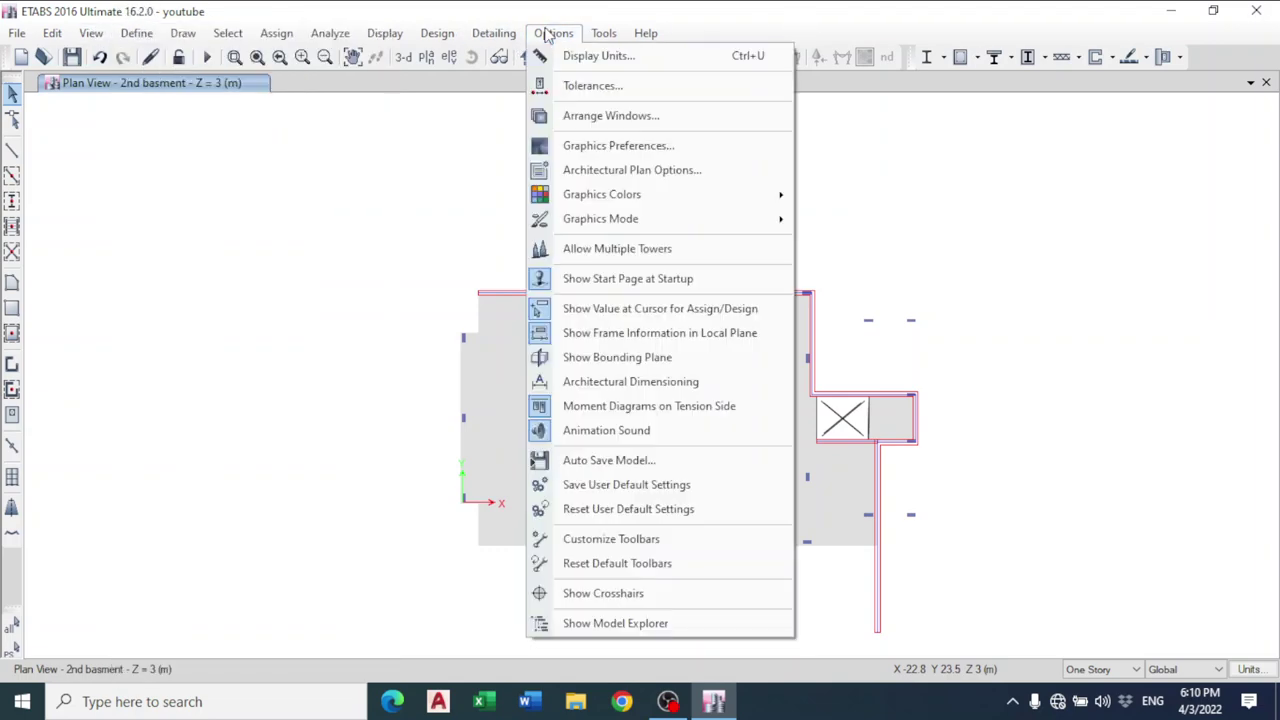
{"action": "left_click", "coordinate": [608, 169]}
{"action": "left_click", "coordinate": [840, 270]}
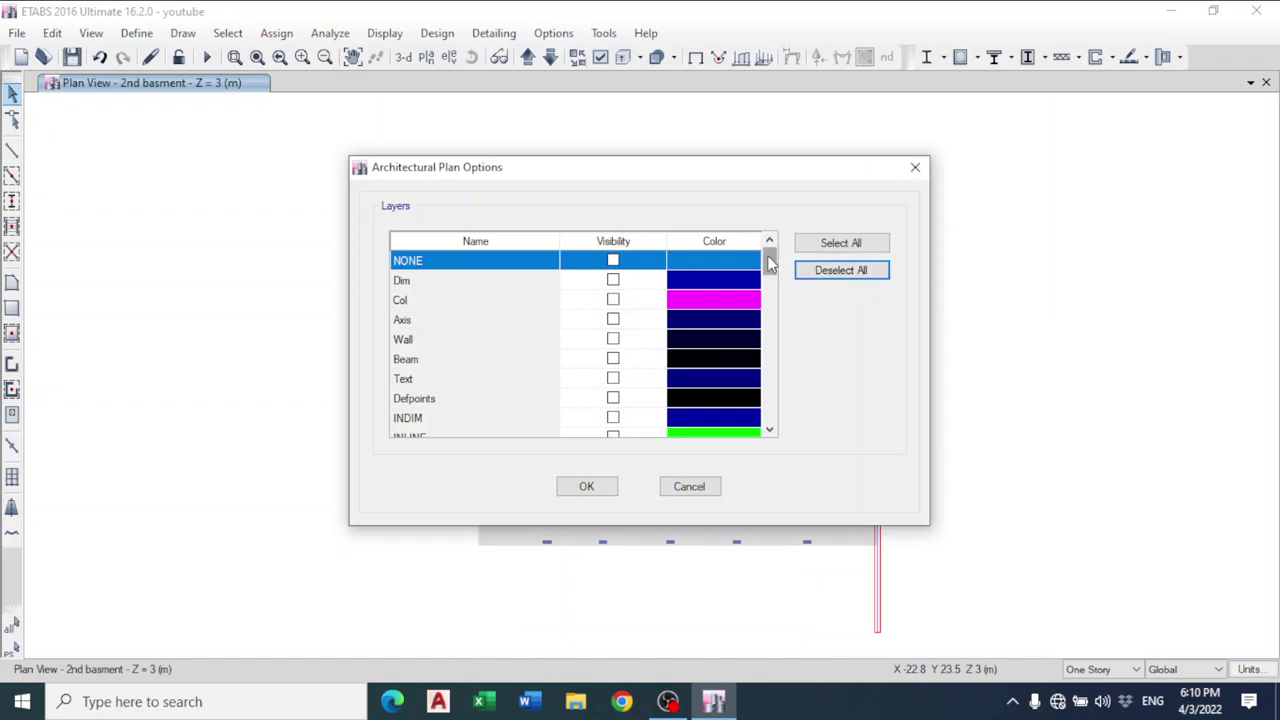
{"action": "left_click_drag", "start_coordinate": [767, 255], "coordinate": [771, 423]}
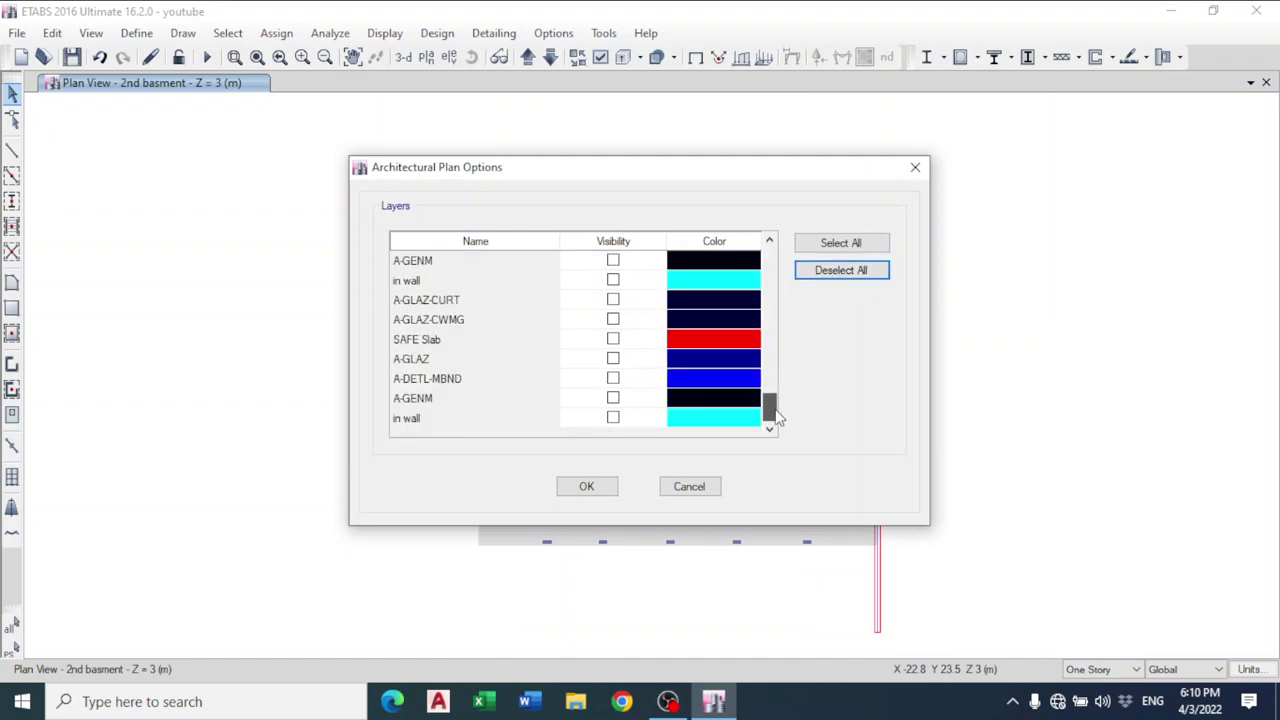
{"action": "left_click", "coordinate": [613, 418]}
{"action": "left_click", "coordinate": [586, 486]}
- Quick-draw HB 50X20 frame beams from the architectural layer lines along the slab's south edge
{"action": "scroll", "coordinate": [829, 608], "scroll_direction": "up", "scroll_amount": 3}
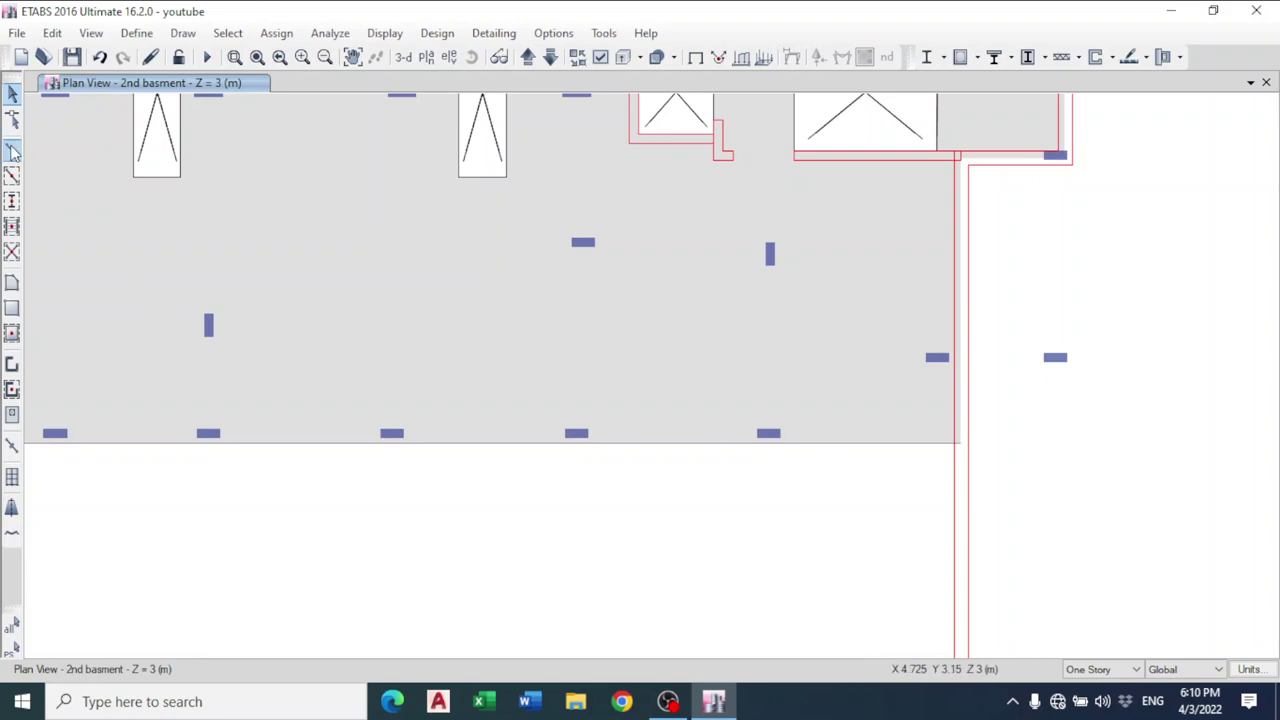
{"action": "left_click", "coordinate": [12, 177]}
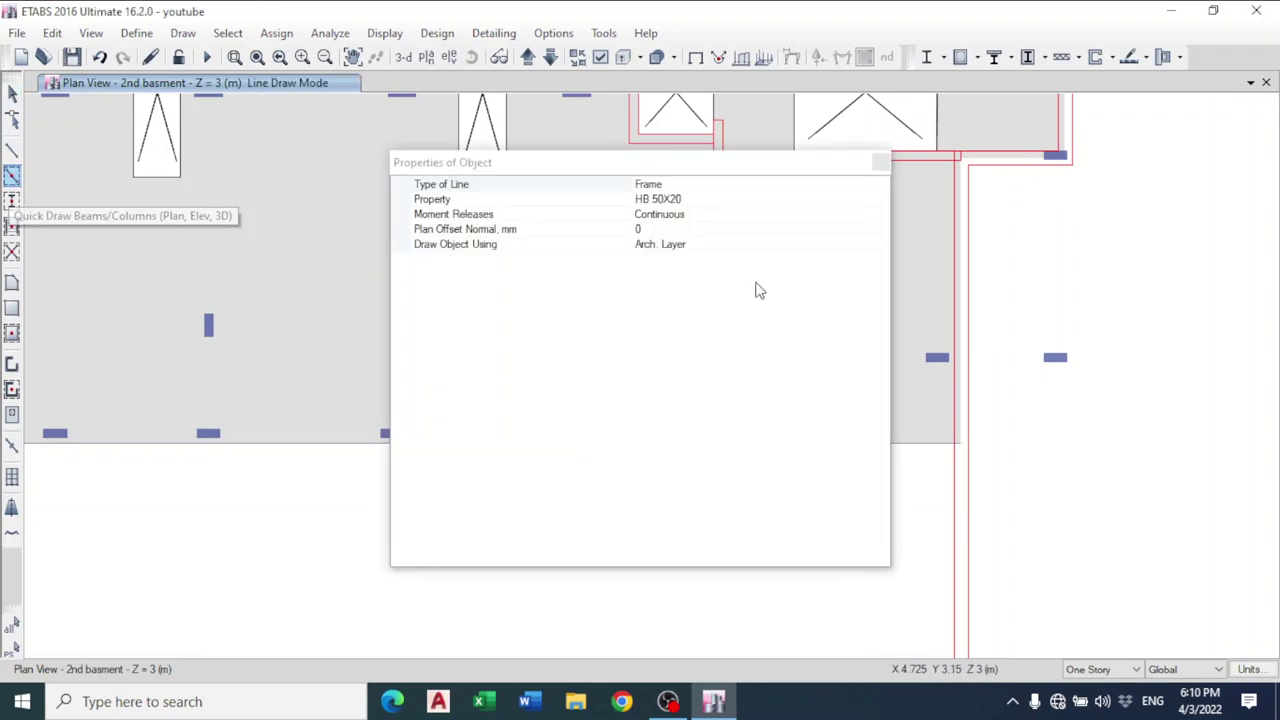
{"action": "left_click", "coordinate": [880, 162]}
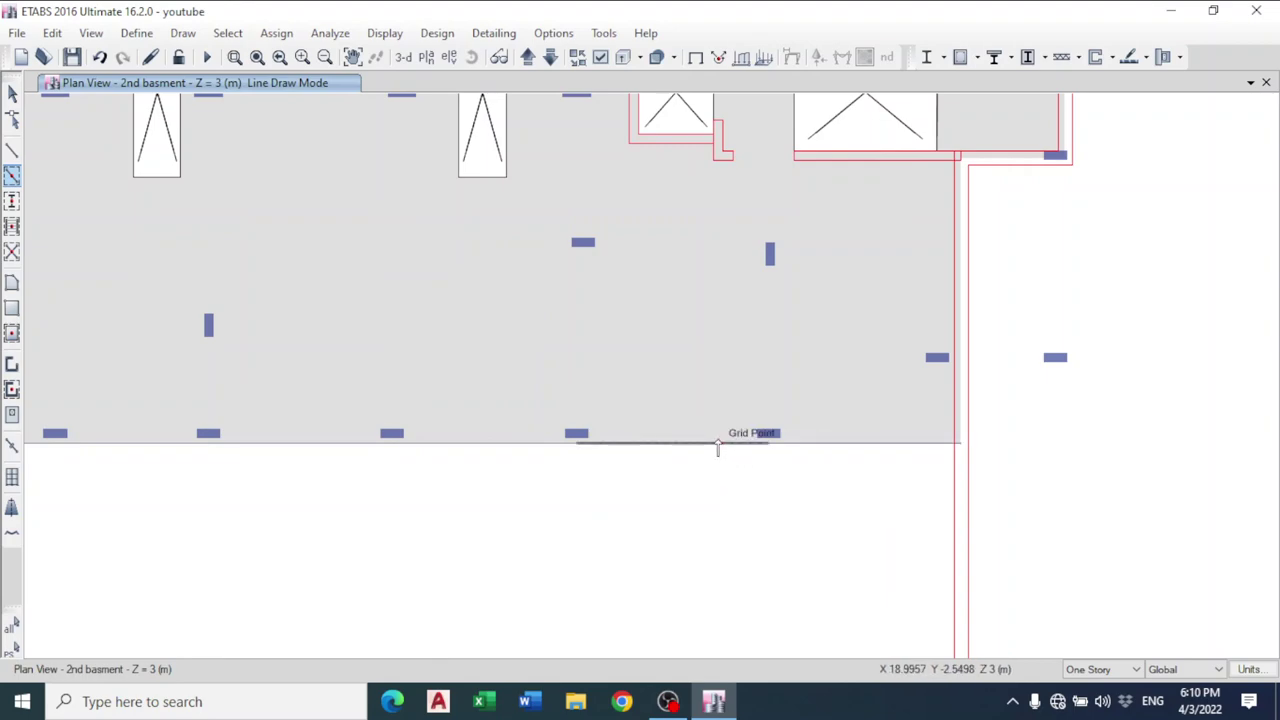
- Display the frame section assignments in the 2nd basment plan view
{"action": "left_click", "coordinate": [599, 57]}
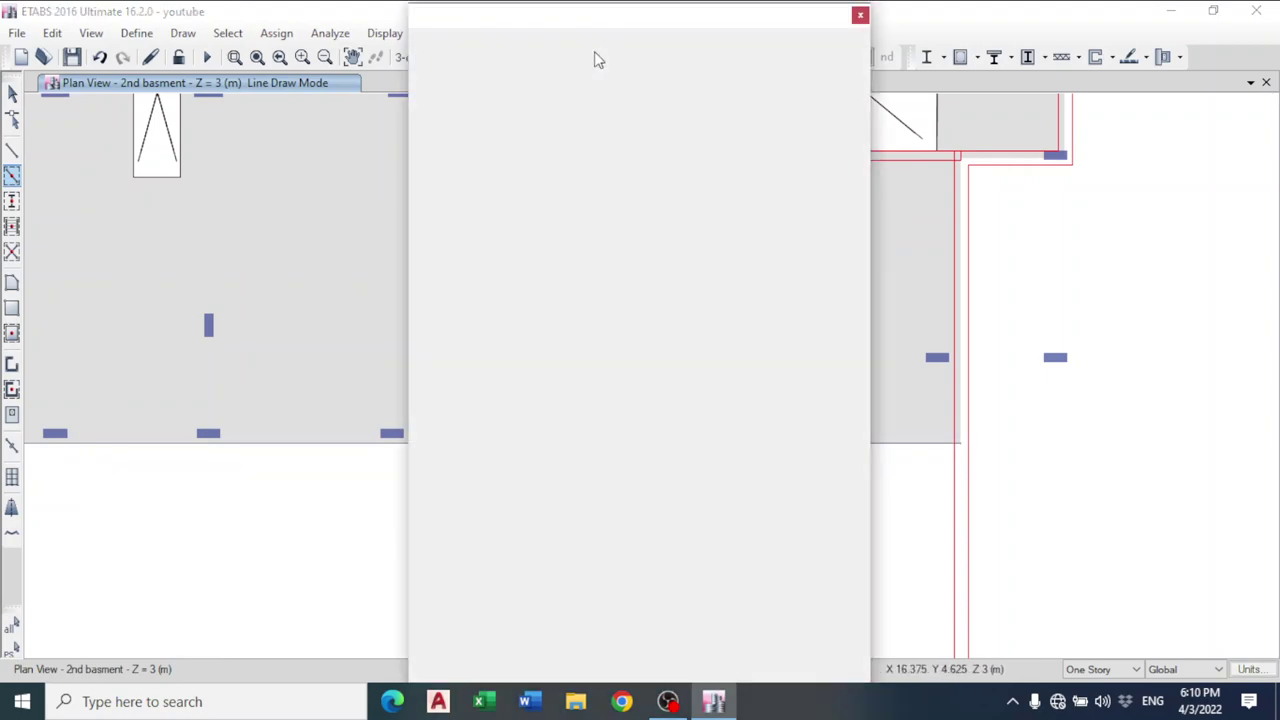
{"action": "left_click", "coordinate": [522, 70]}
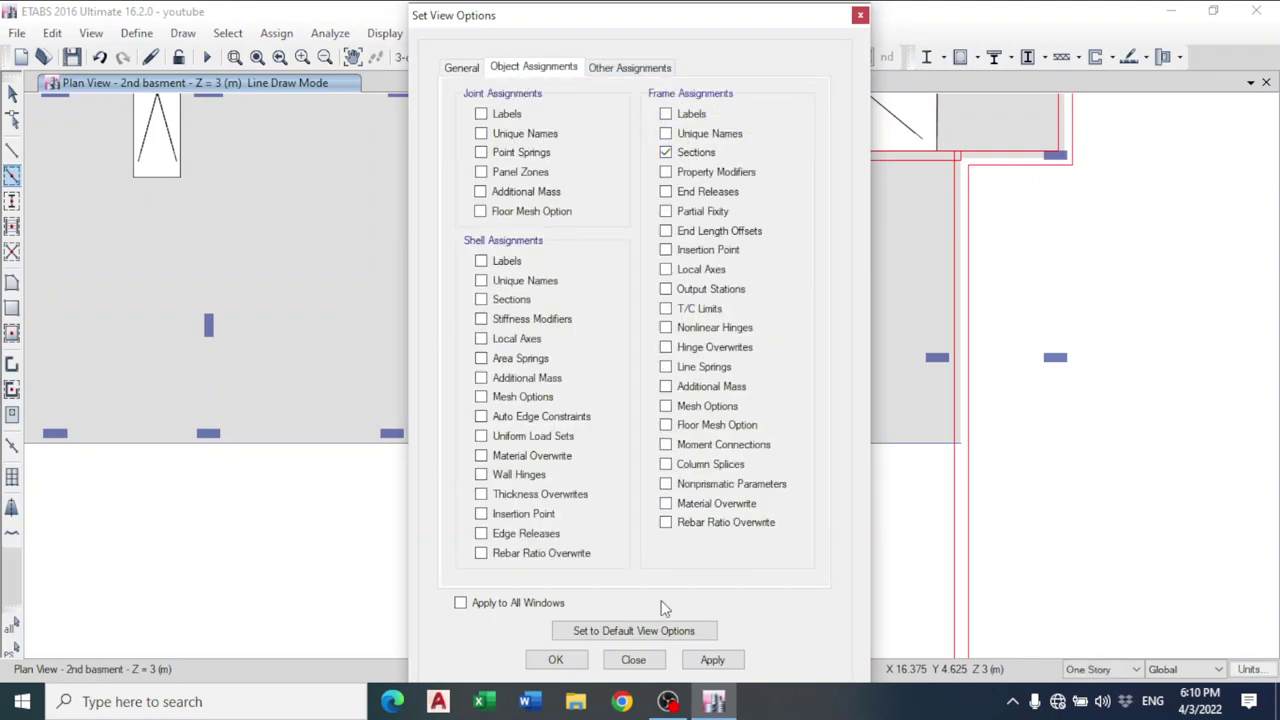
{"action": "left_click", "coordinate": [556, 660]}
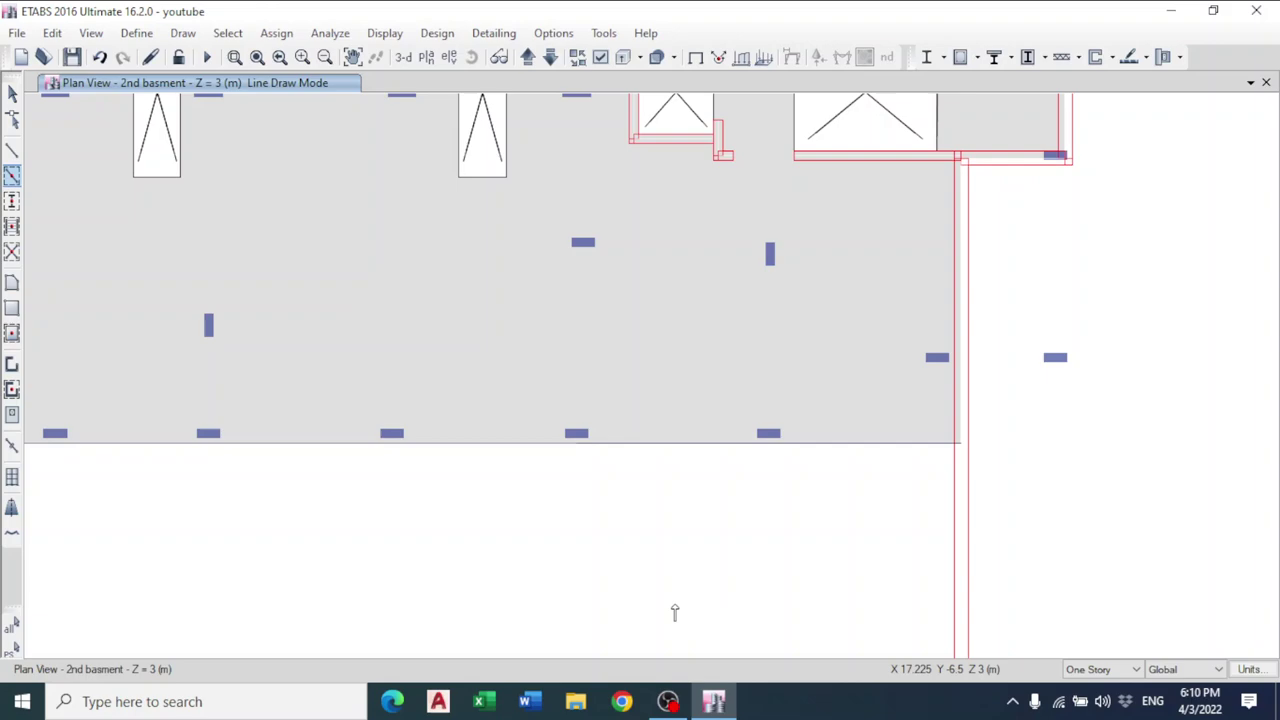
- Inspect the assignments of the beam along the slab's lower edge and the properties set for drawing new beams
{"action": "right_click", "coordinate": [871, 447]}
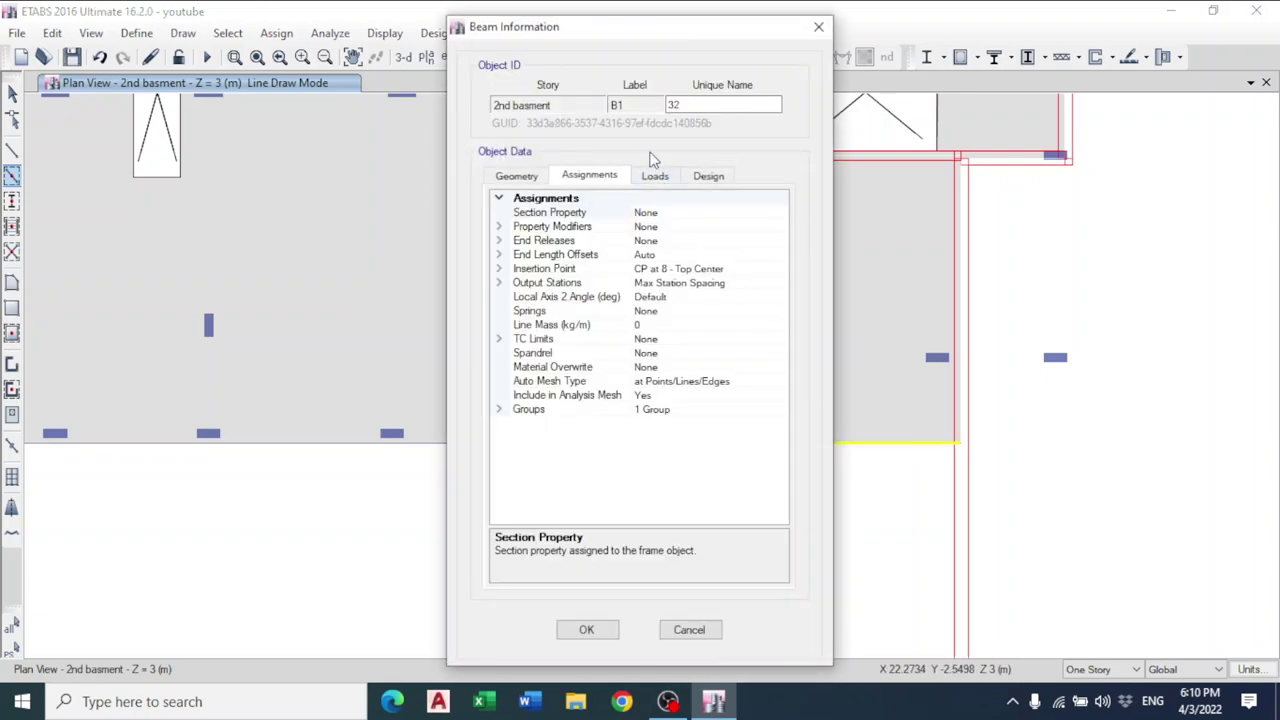
{"action": "left_click", "coordinate": [818, 26]}
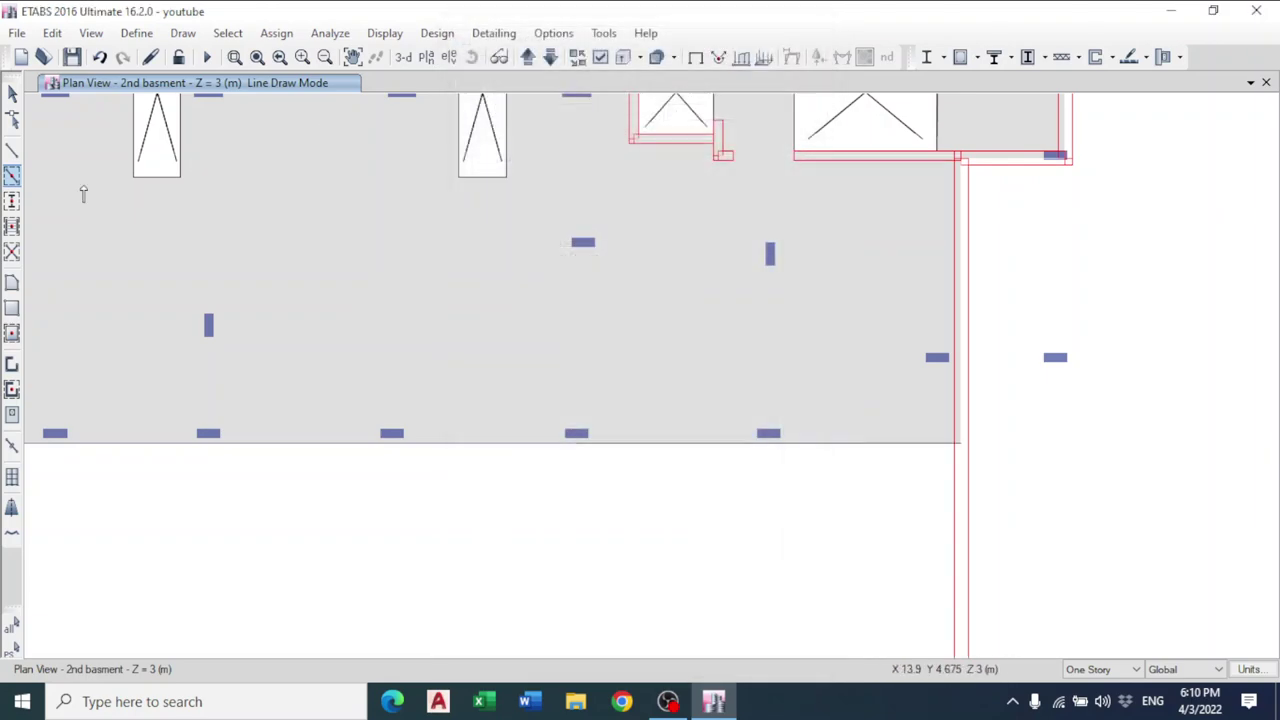
{"action": "left_click", "coordinate": [12, 176]}
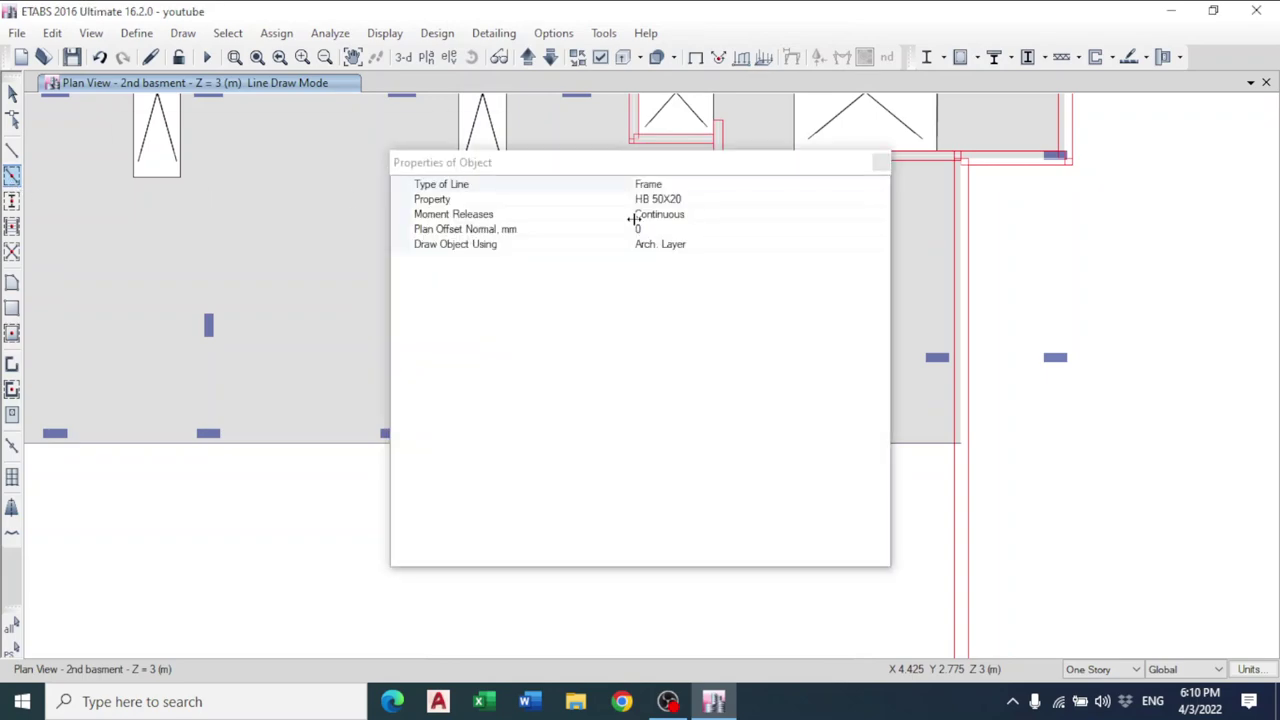
{"action": "left_click", "coordinate": [882, 163]}
{"action": "left_click", "coordinate": [601, 58]}
{"action": "left_click", "coordinate": [601, 58]}
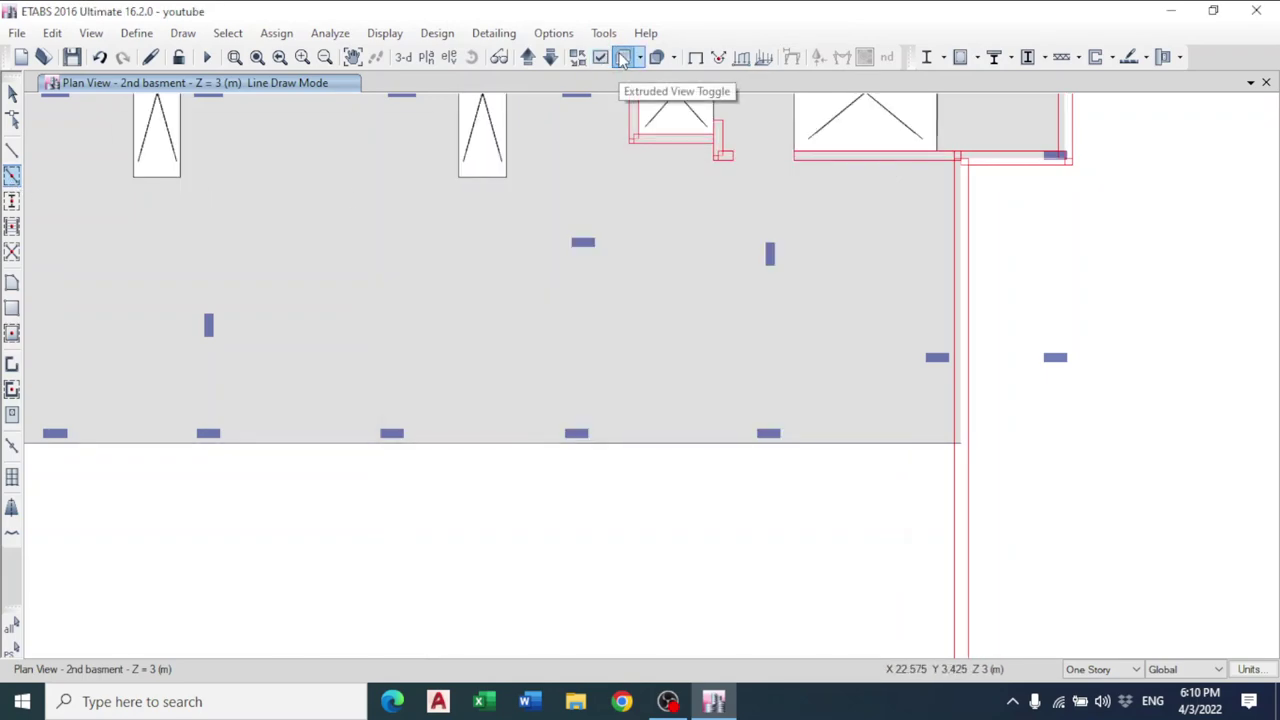
- Try to set the section property of a slab-edge beam to HB 50X20 from its object information in the 3D view
{"action": "left_click", "coordinate": [401, 58]}
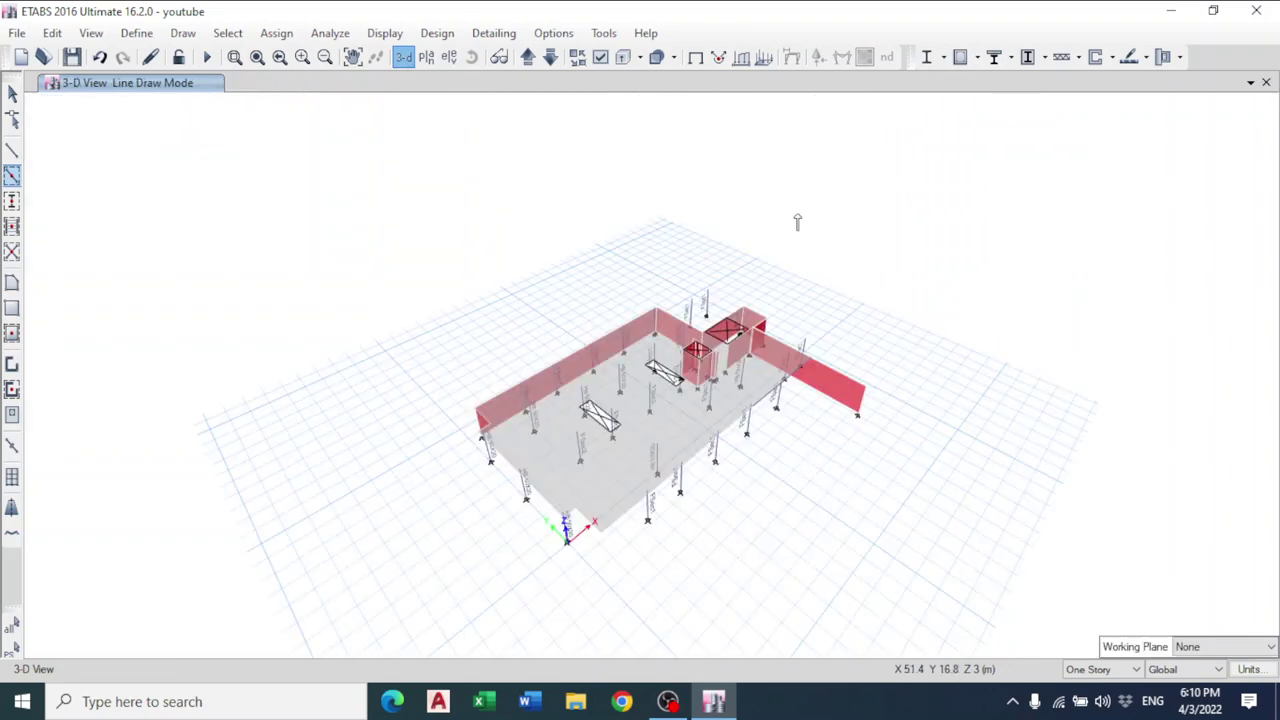
{"action": "scroll", "coordinate": [766, 380], "scroll_direction": "up", "scroll_amount": 6}
{"action": "key", "text": "Escape"}
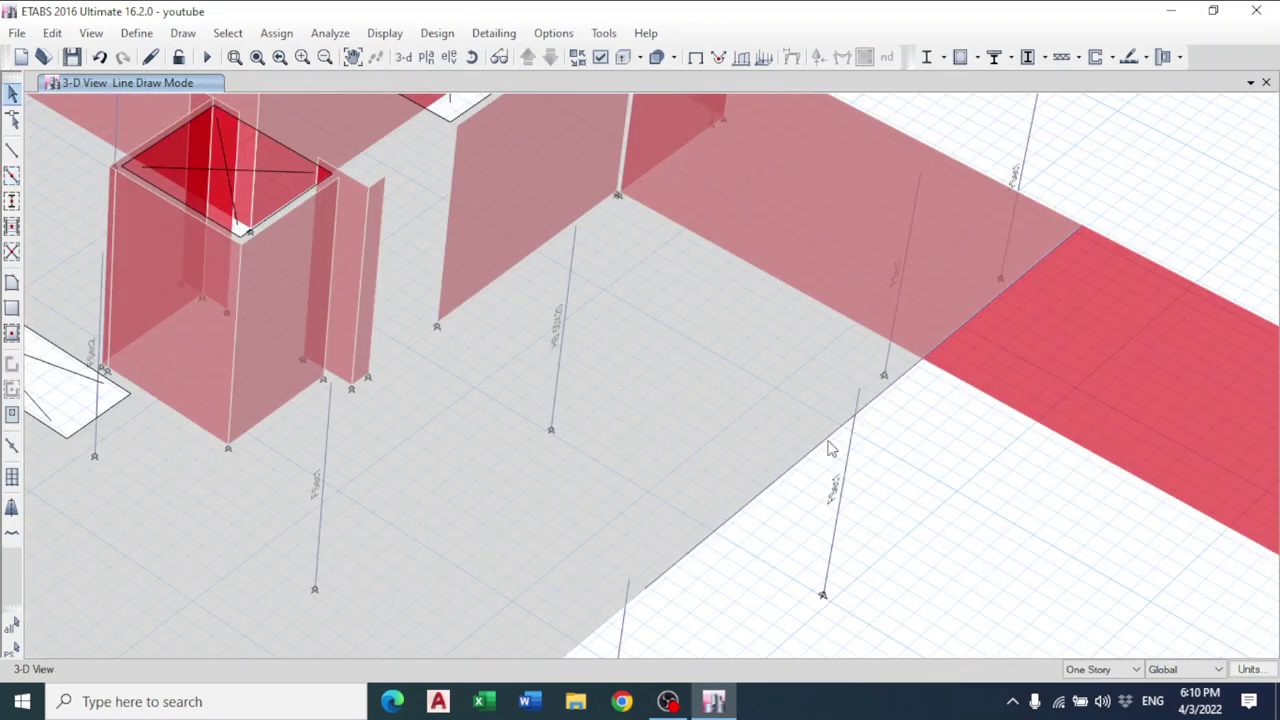
{"action": "left_click", "coordinate": [830, 448]}
{"action": "right_click", "coordinate": [829, 444]}
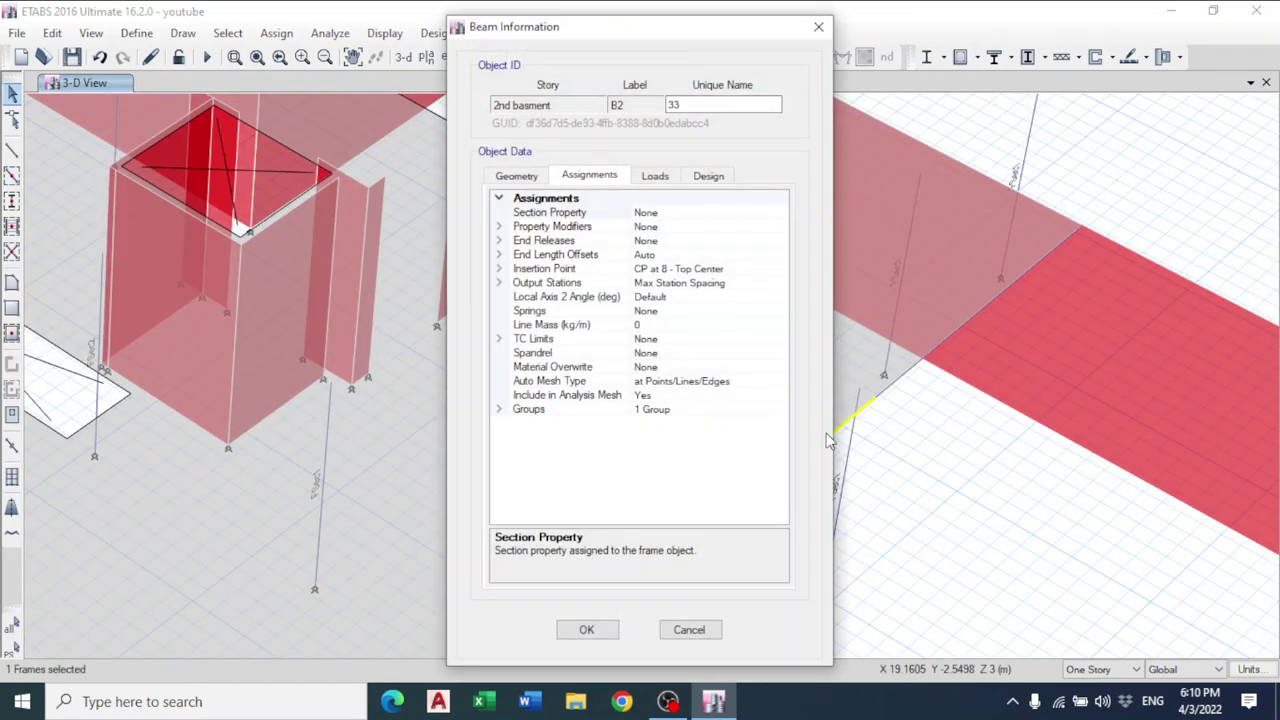
{"action": "left_click", "coordinate": [710, 216]}
{"action": "left_click", "coordinate": [779, 214]}
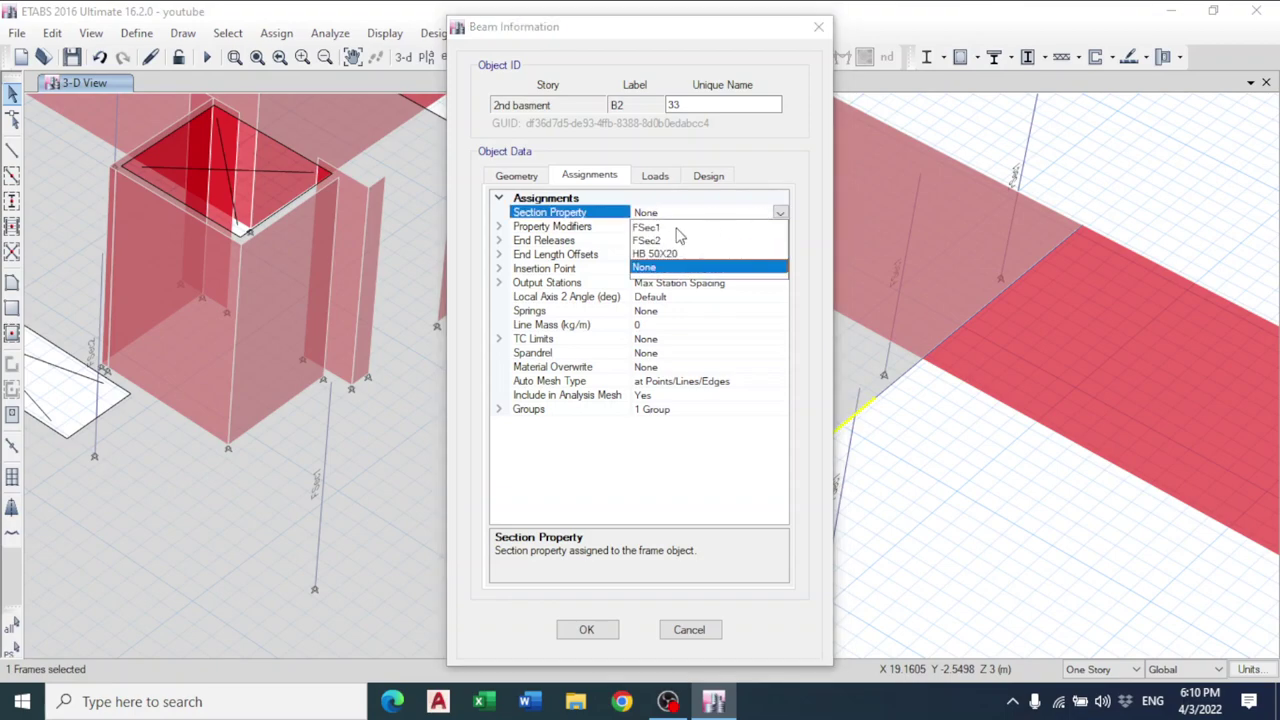
{"action": "left_click", "coordinate": [670, 255]}
{"action": "left_click", "coordinate": [815, 26]}
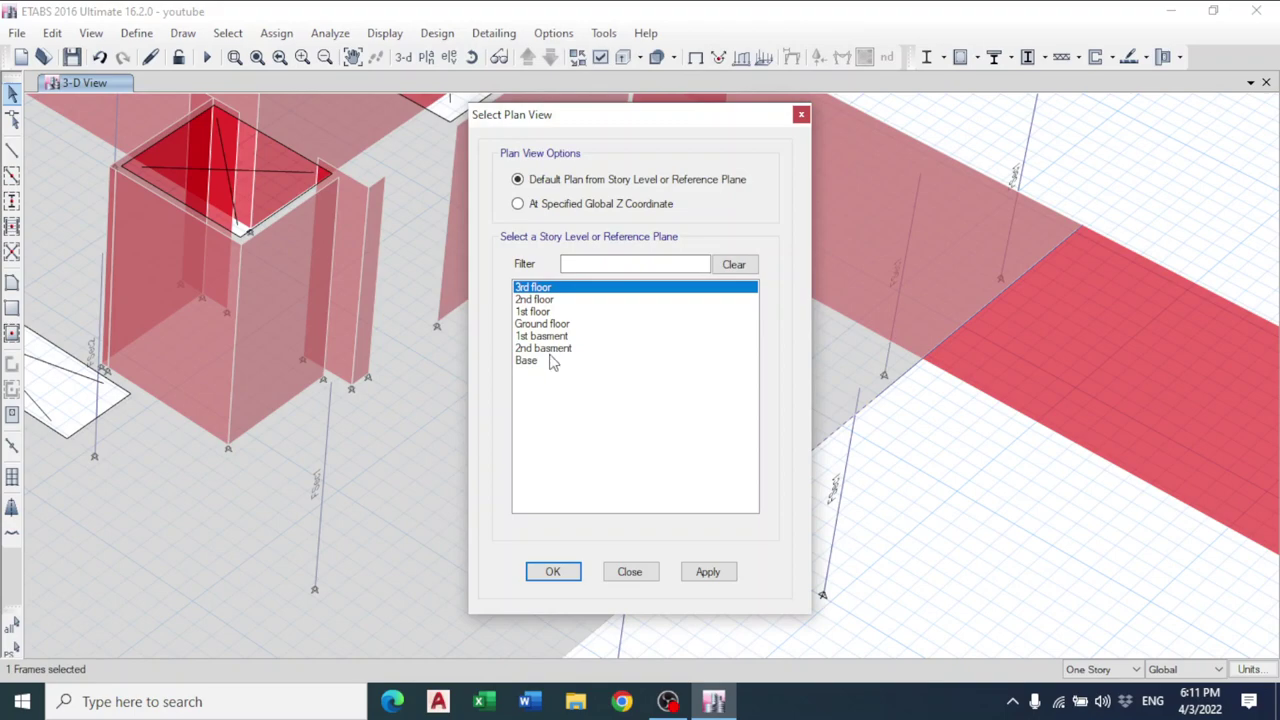
- Return to the 2nd basment plan view with frame section labels enabled and clear the beam selection
{"action": "left_click", "coordinate": [548, 350]}
{"action": "left_click", "coordinate": [553, 571]}
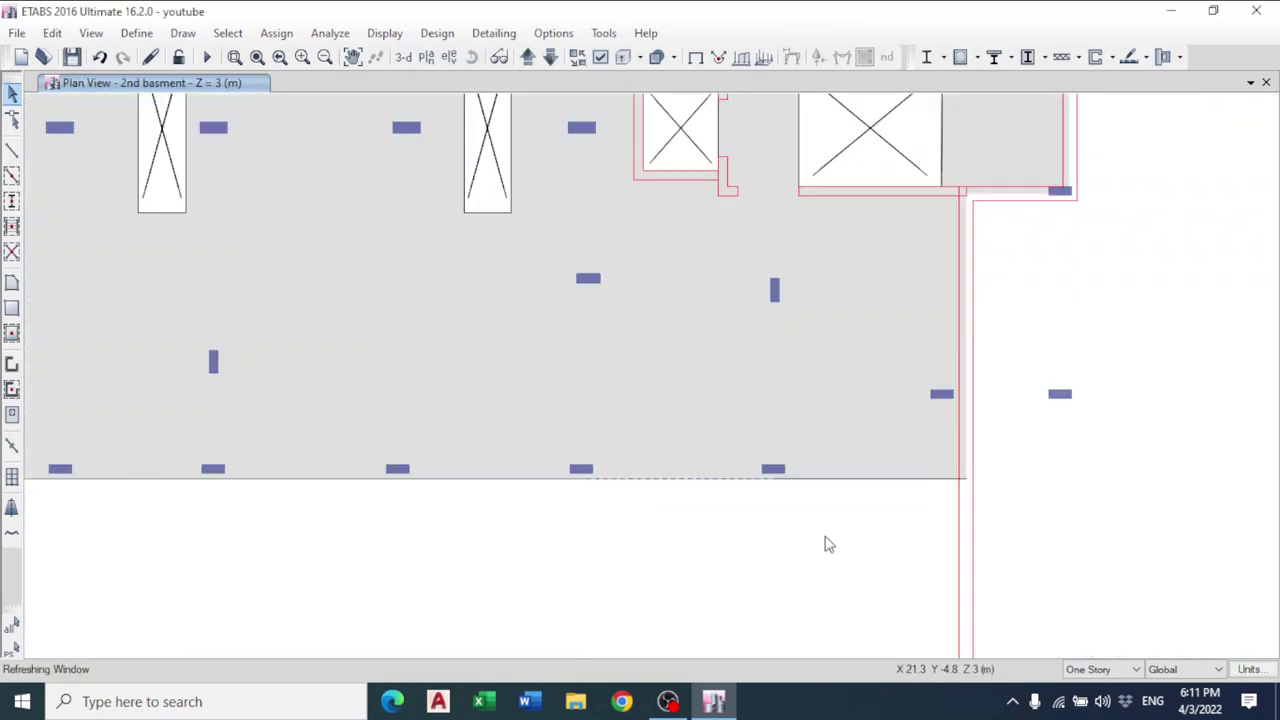
{"action": "left_click", "coordinate": [599, 57]}
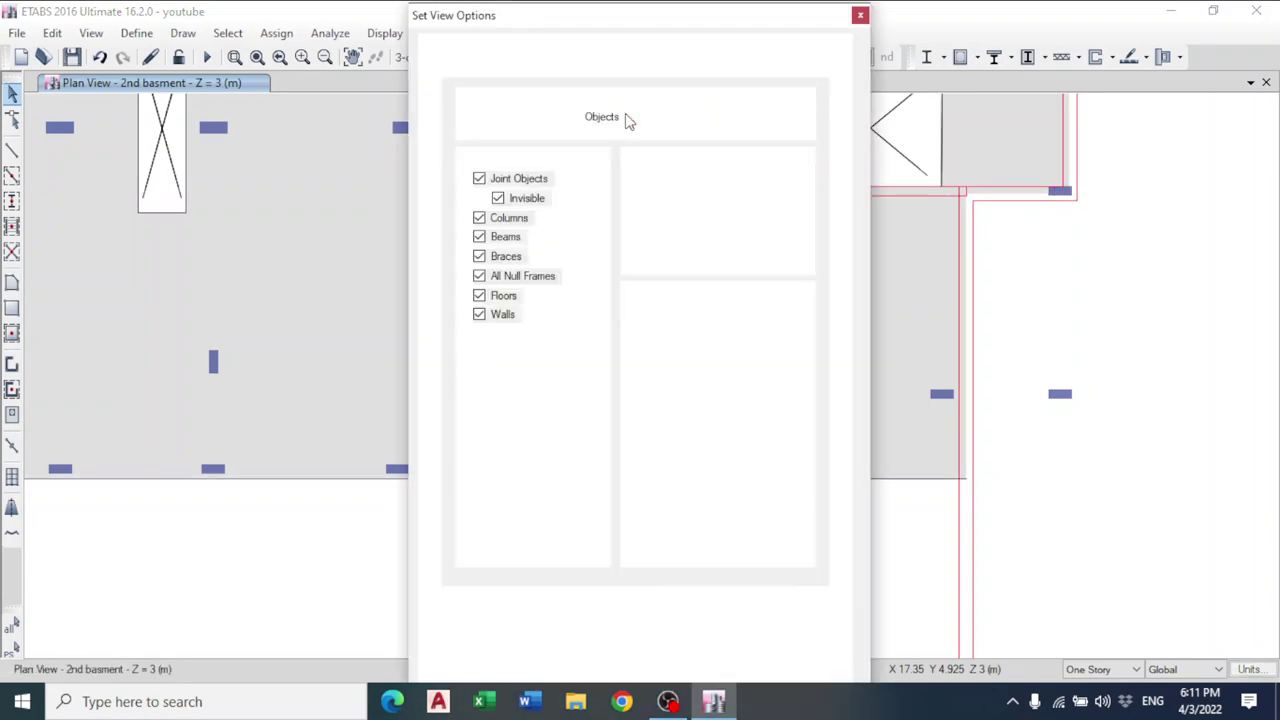
{"action": "left_click", "coordinate": [536, 69]}
{"action": "left_click", "coordinate": [672, 154]}
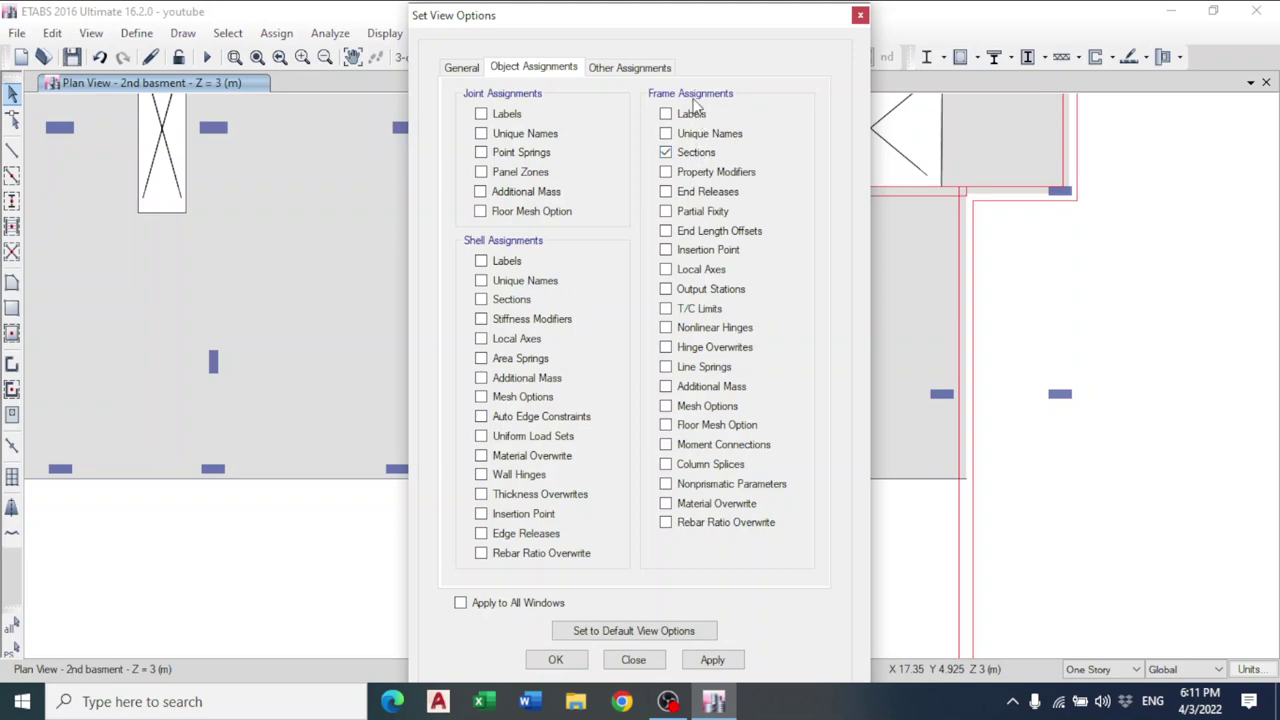
{"action": "left_click", "coordinate": [556, 659]}
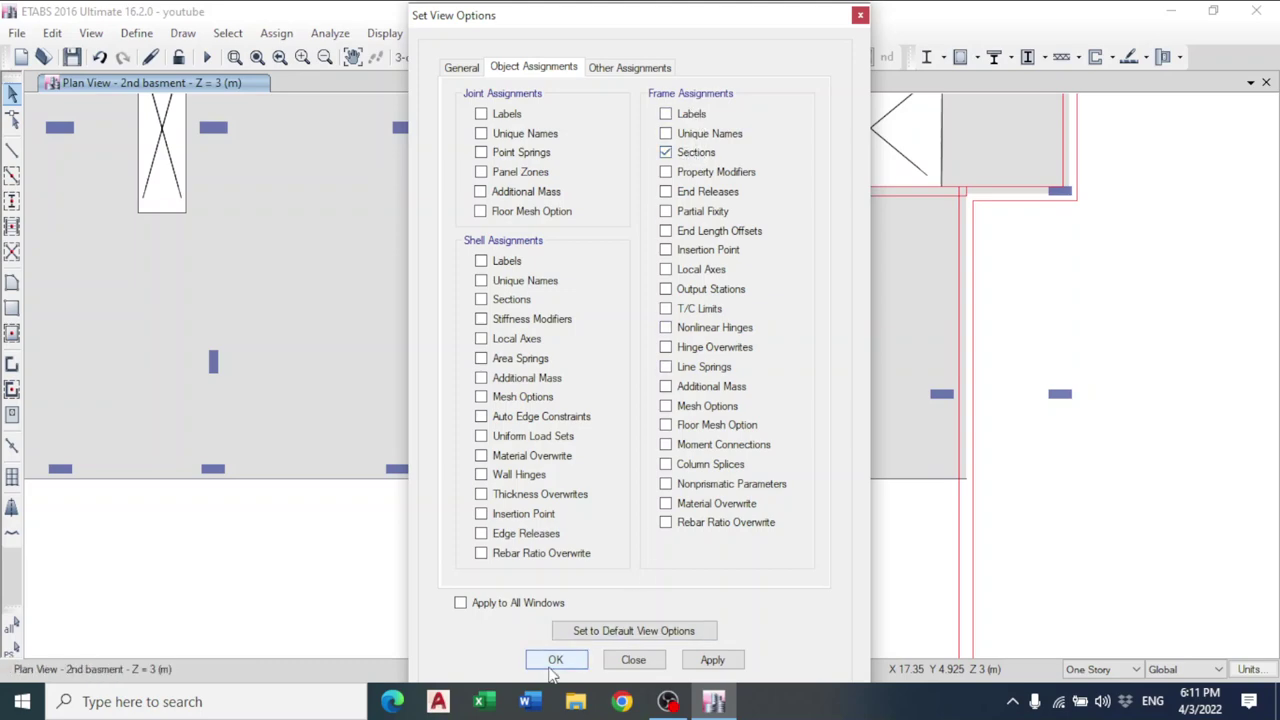
{"action": "left_click", "coordinate": [762, 490]}
{"action": "left_click", "coordinate": [797, 482]}
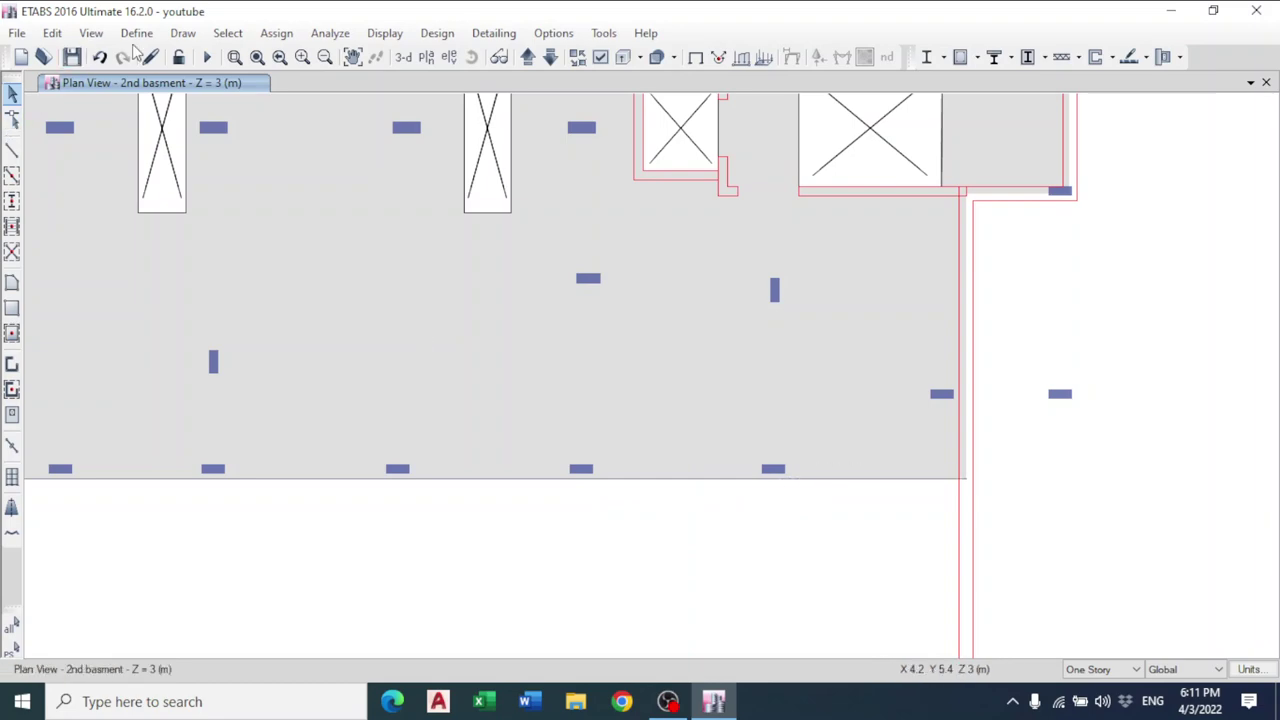
- Show the Model Explorer beside the 2nd basment plan
{"action": "left_click", "coordinate": [583, 38]}
{"action": "left_click", "coordinate": [578, 36]}
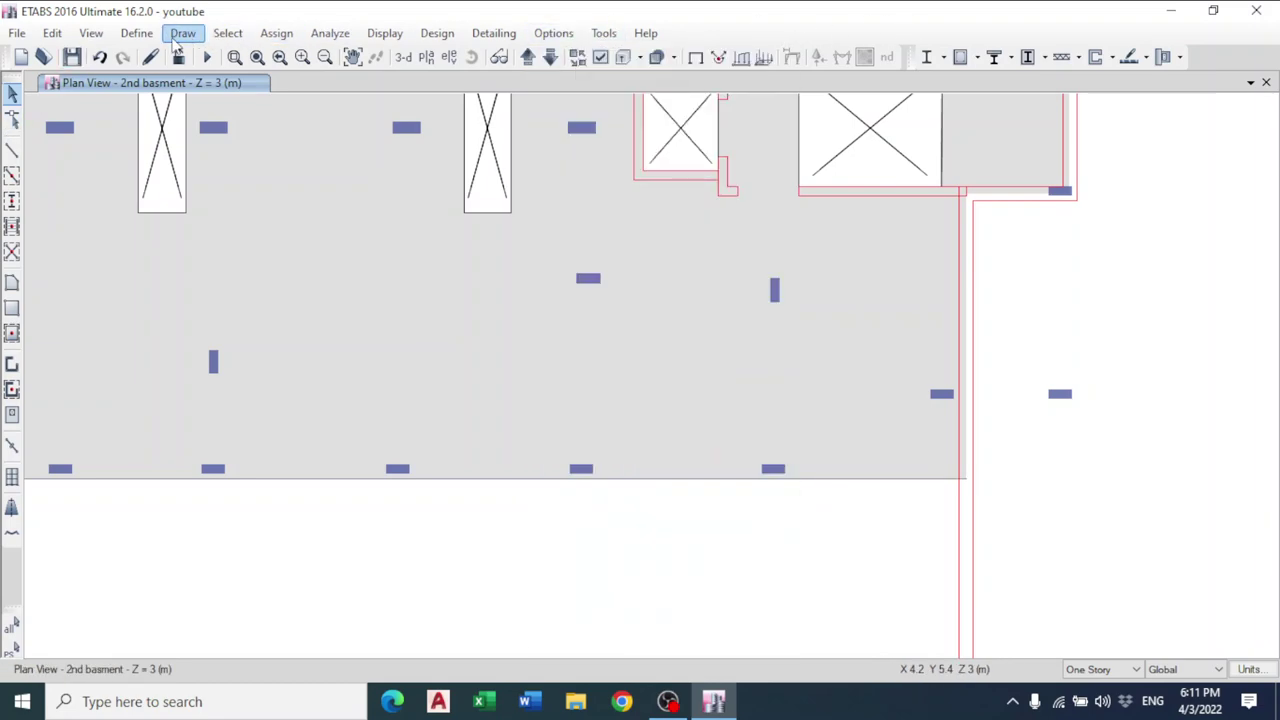
{"action": "left_click", "coordinate": [566, 34]}
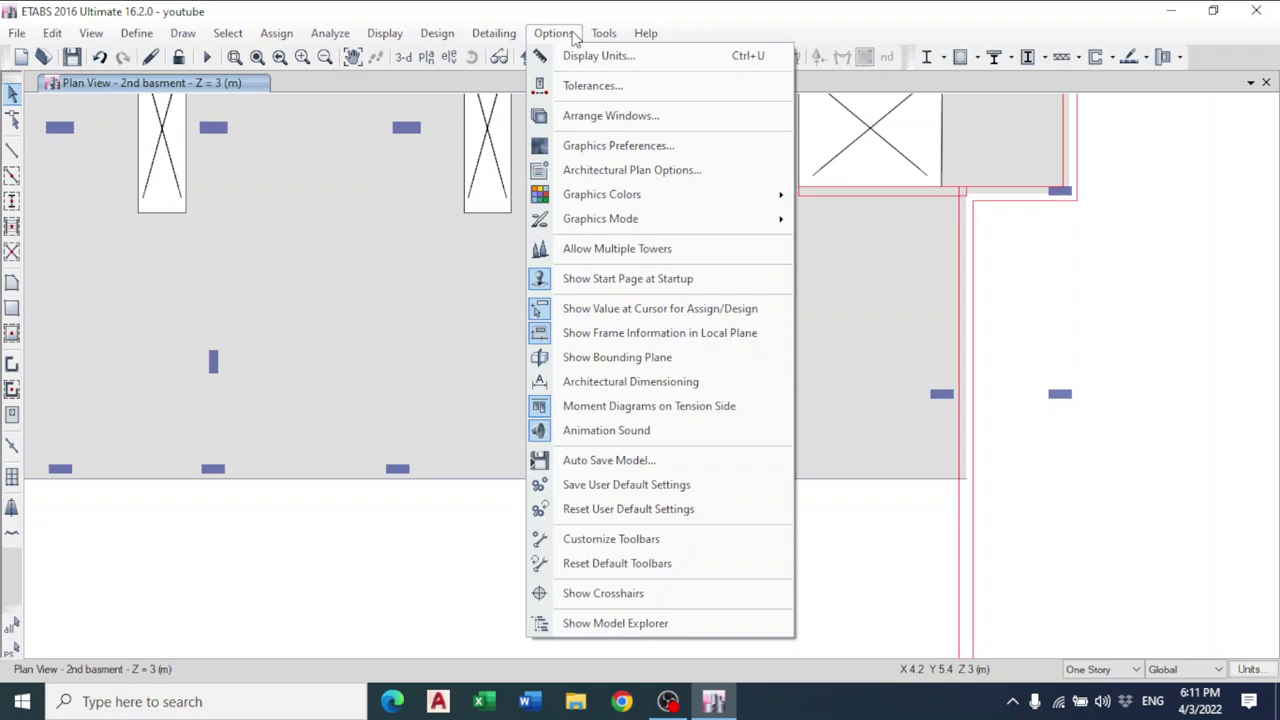
{"action": "left_click", "coordinate": [667, 625]}
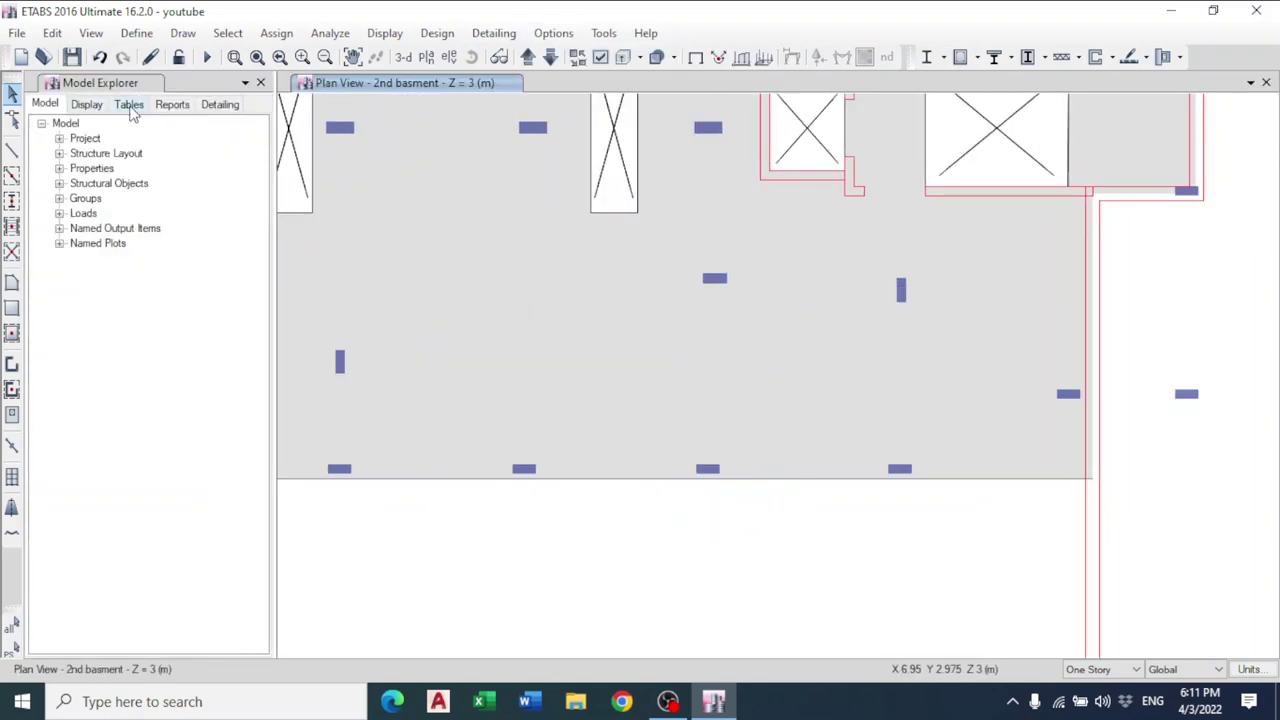
- Add beam objects from the Safe beam architectural layer of the 2nd basment plan and close the Model Explorer
{"action": "left_click", "coordinate": [86, 106]}
{"action": "left_click", "coordinate": [41, 123]}
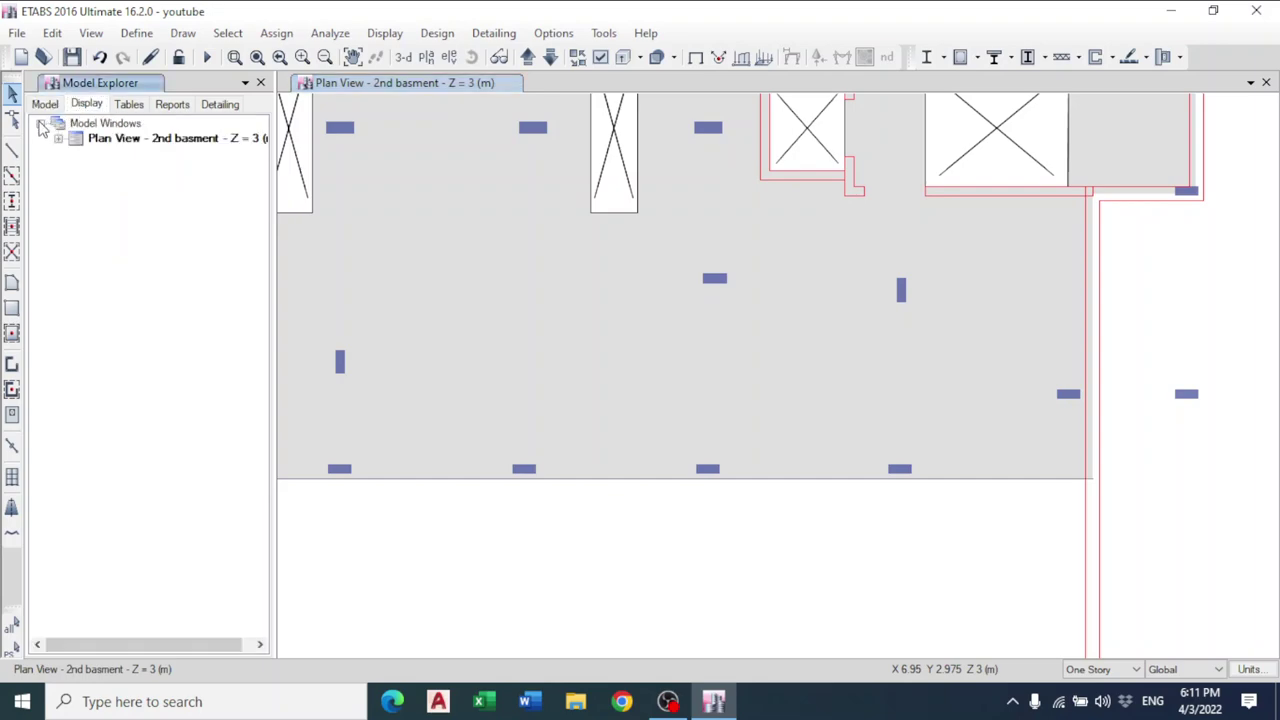
{"action": "left_click", "coordinate": [57, 139]}
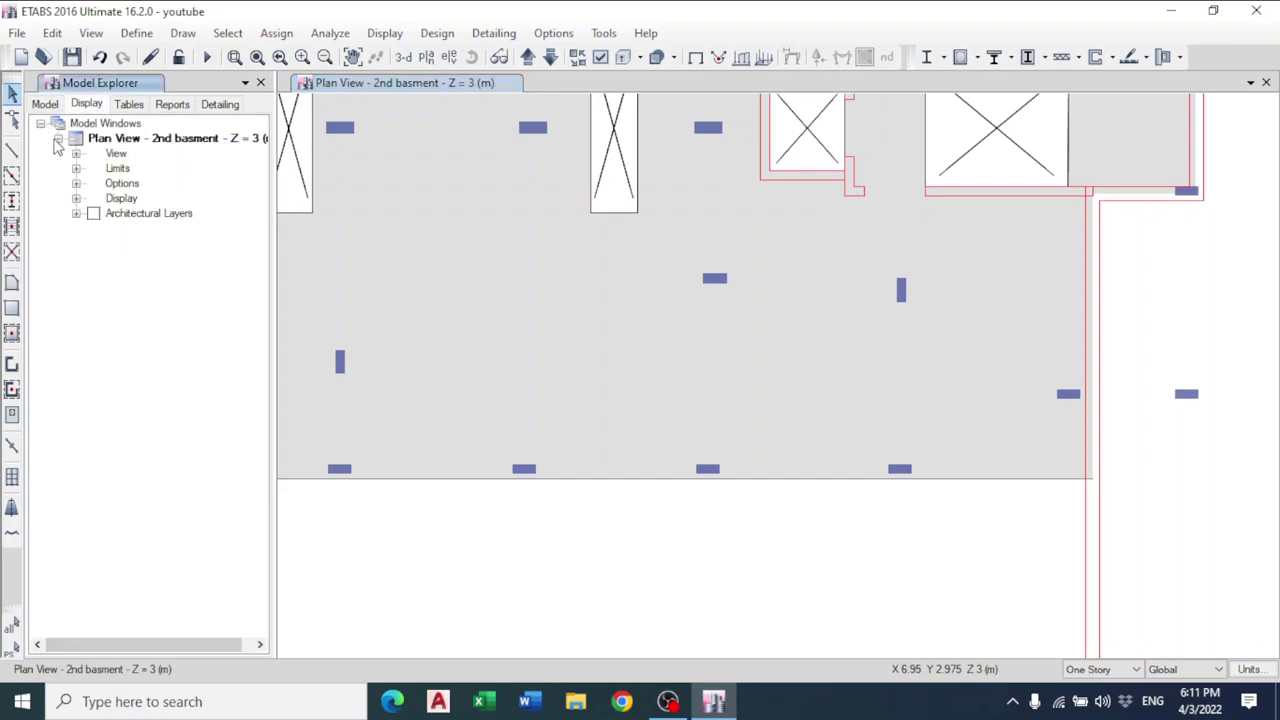
{"action": "left_click", "coordinate": [76, 214]}
{"action": "scroll", "coordinate": [200, 374], "scroll_direction": "down", "scroll_amount": 9}
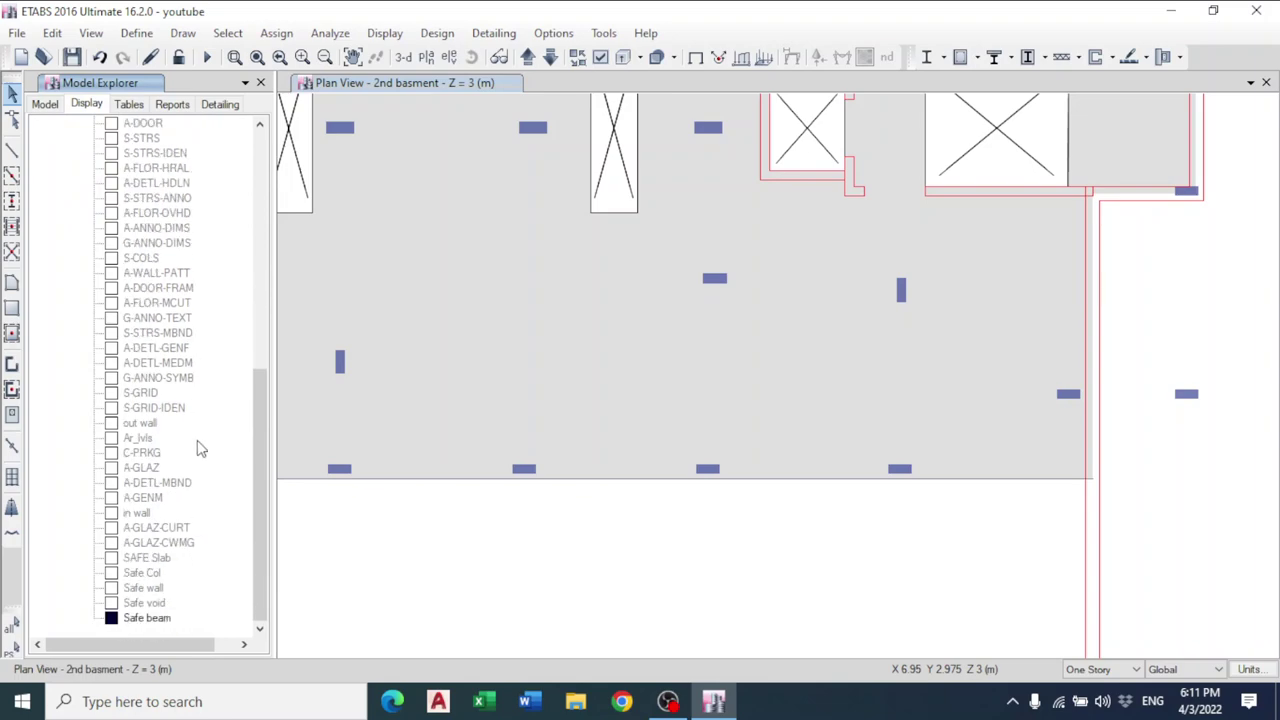
{"action": "left_click", "coordinate": [140, 620]}
{"action": "right_click", "coordinate": [140, 620]}
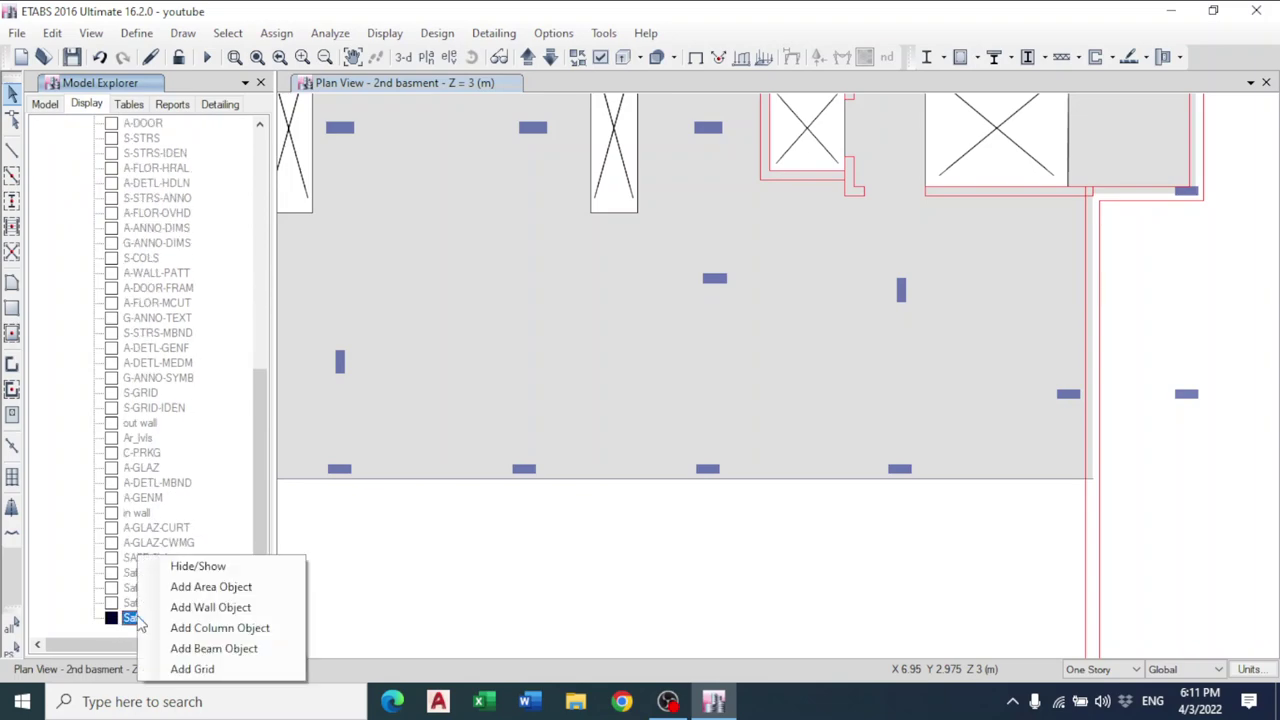
{"action": "left_click", "coordinate": [192, 650]}
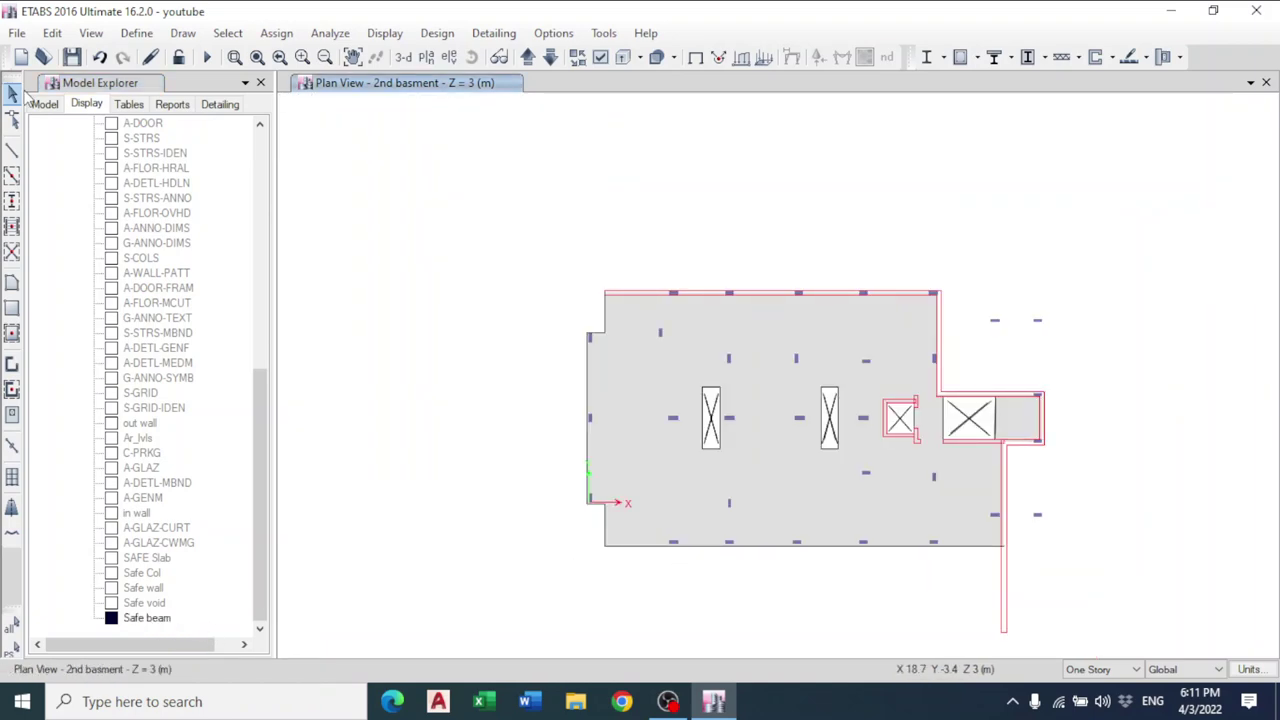
{"action": "left_click", "coordinate": [260, 83]}
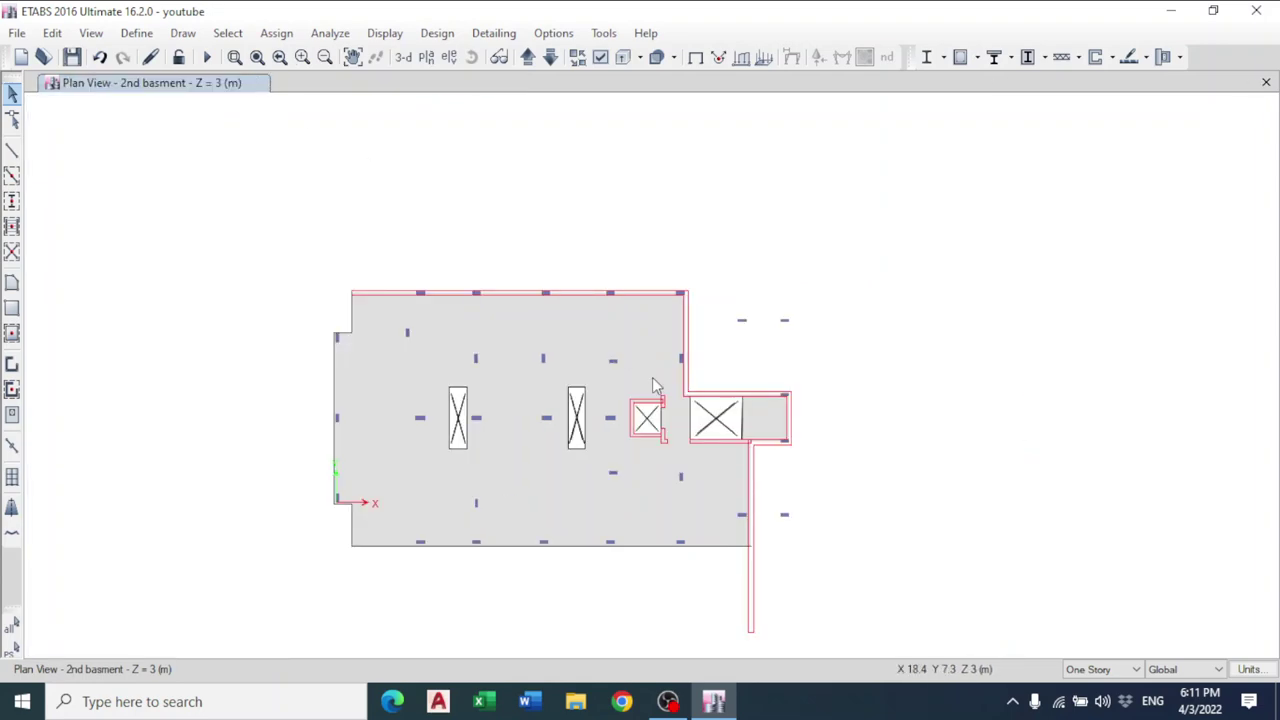
- Review the display options without changing them and examine the slab-edge beams in the 3D view
{"action": "left_click", "coordinate": [604, 61]}
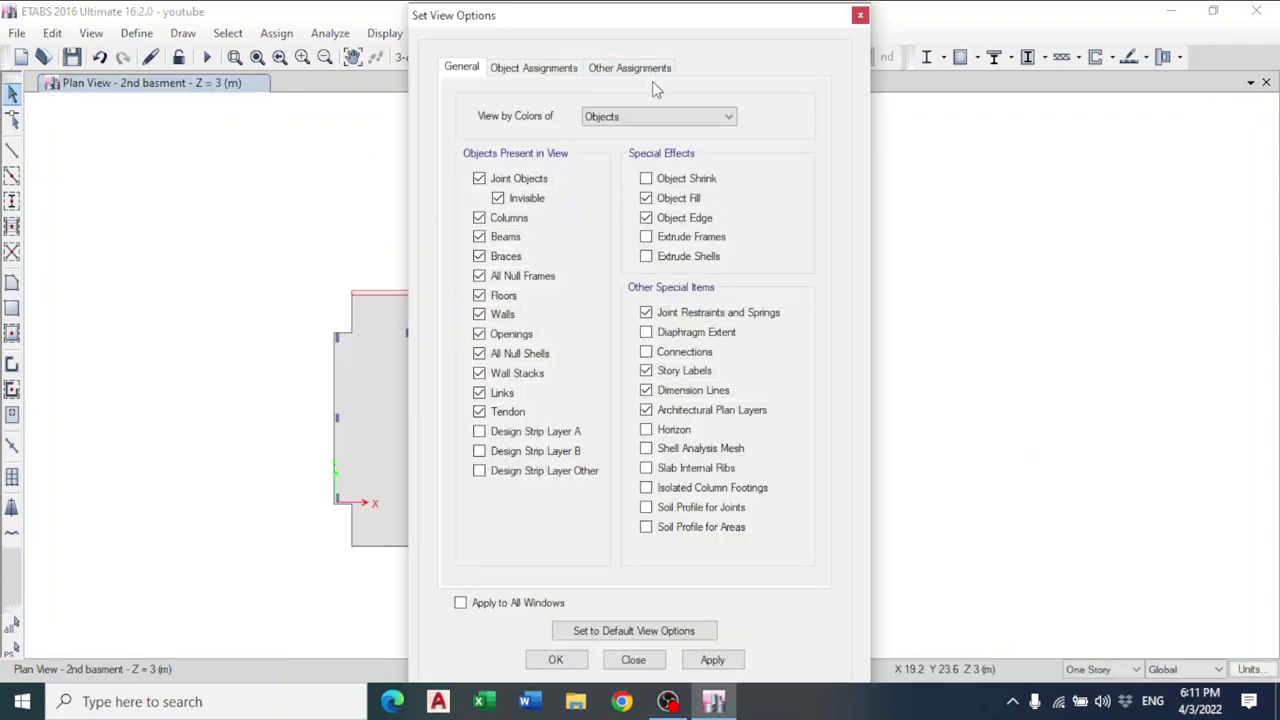
{"action": "left_click", "coordinate": [860, 17]}
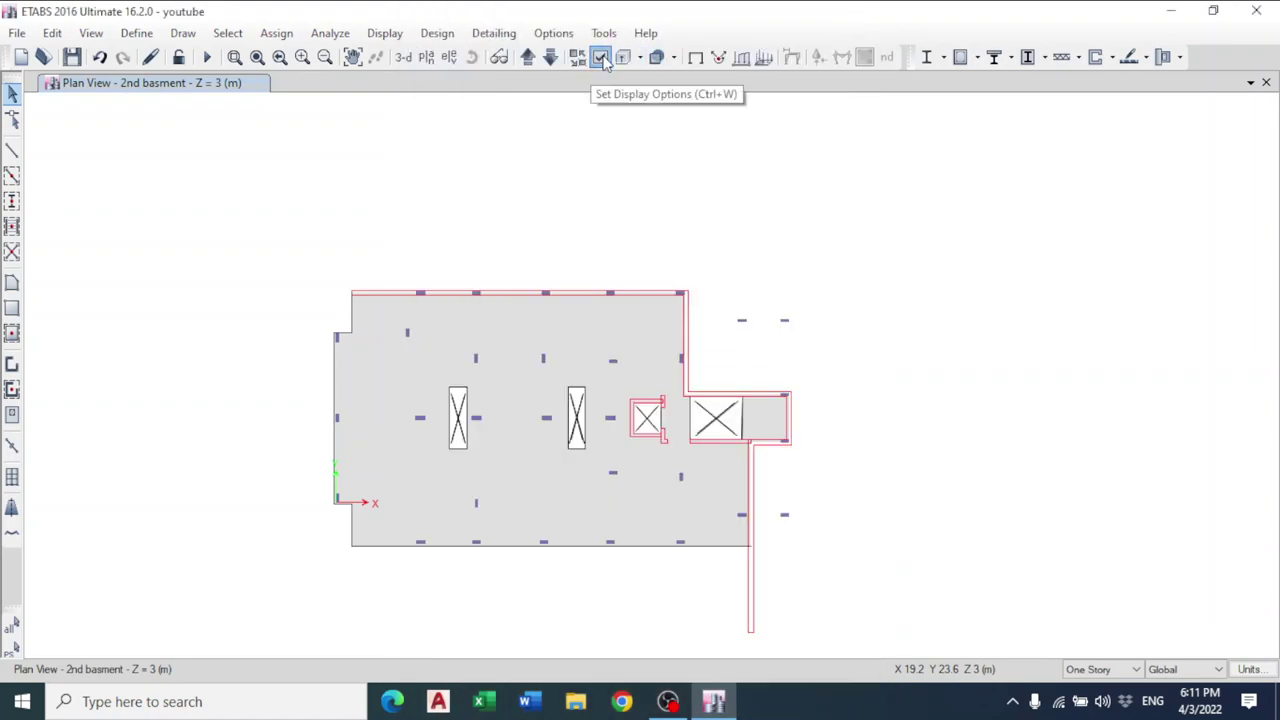
{"action": "left_click", "coordinate": [600, 59]}
{"action": "left_click", "coordinate": [866, 15]}
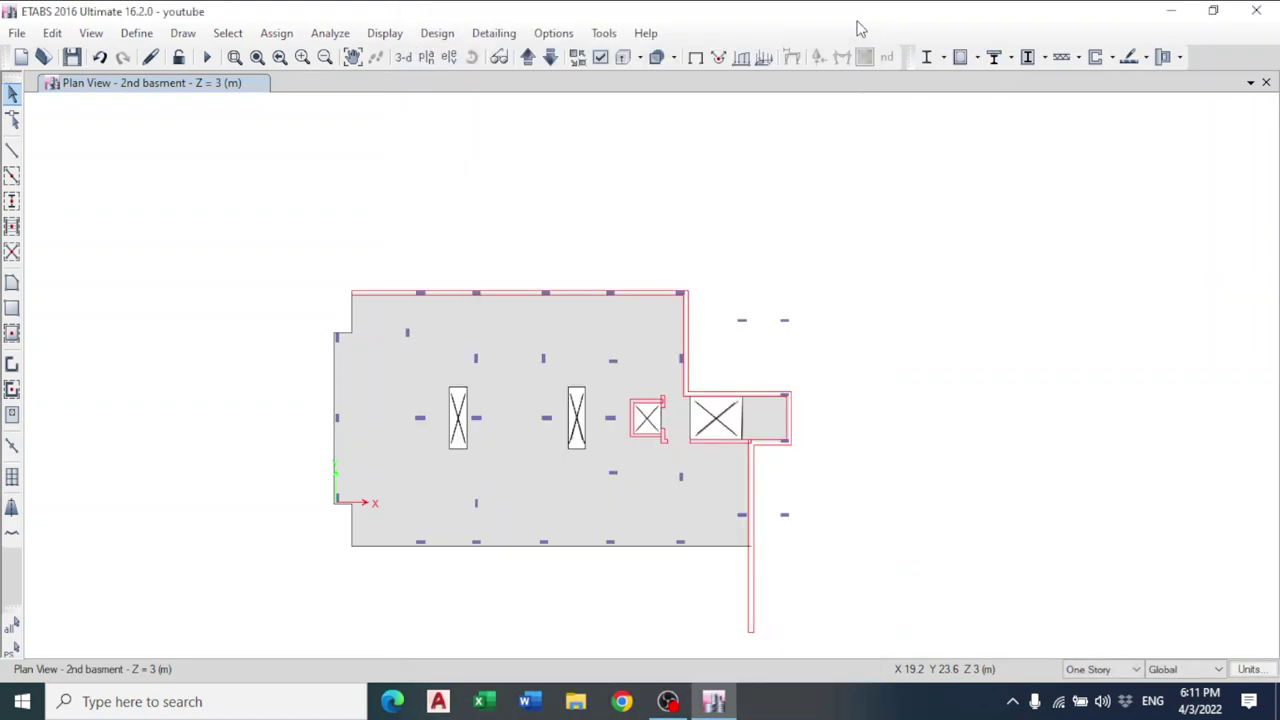
{"action": "left_click", "coordinate": [403, 57]}
{"action": "scroll", "coordinate": [726, 420], "scroll_direction": "up", "scroll_amount": 5}
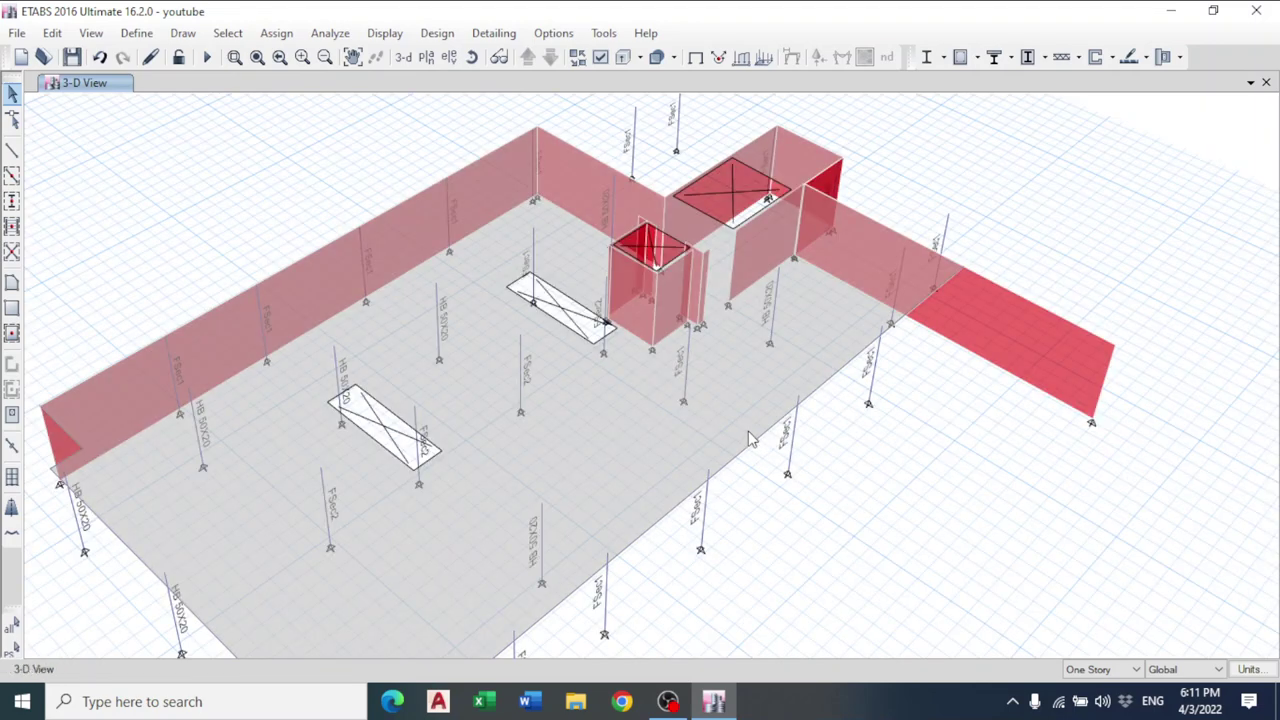
- Open the 2nd basment plan view and select the rightmost beam along the slab's lower edge
{"action": "left_click", "coordinate": [426, 57]}
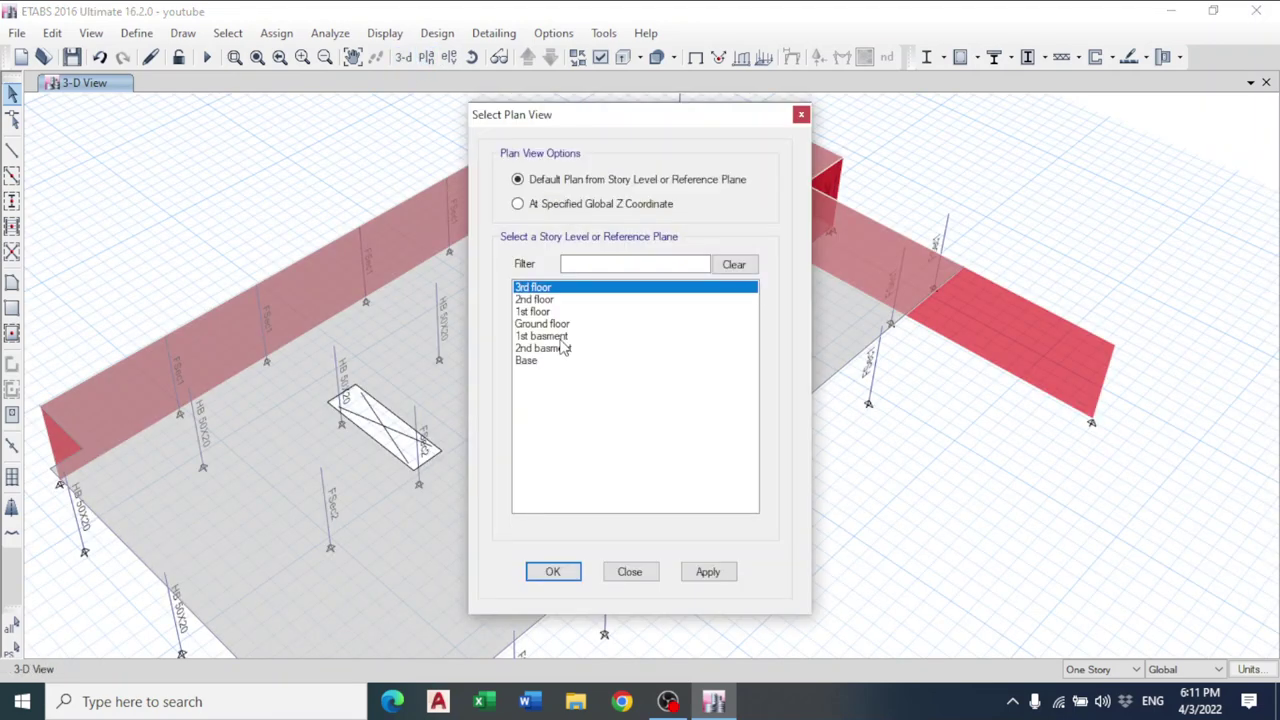
{"action": "left_click", "coordinate": [550, 361]}
{"action": "left_click", "coordinate": [548, 348]}
{"action": "left_click", "coordinate": [566, 574]}
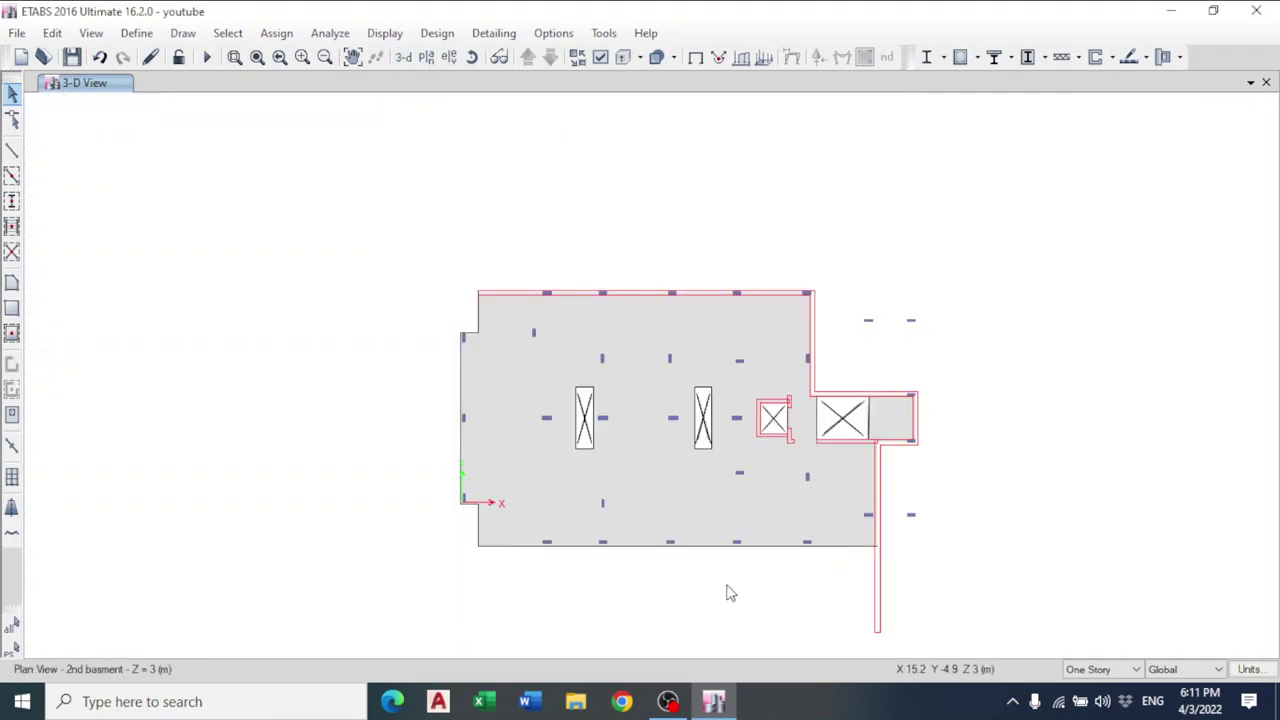
{"action": "left_click", "coordinate": [1003, 493]}
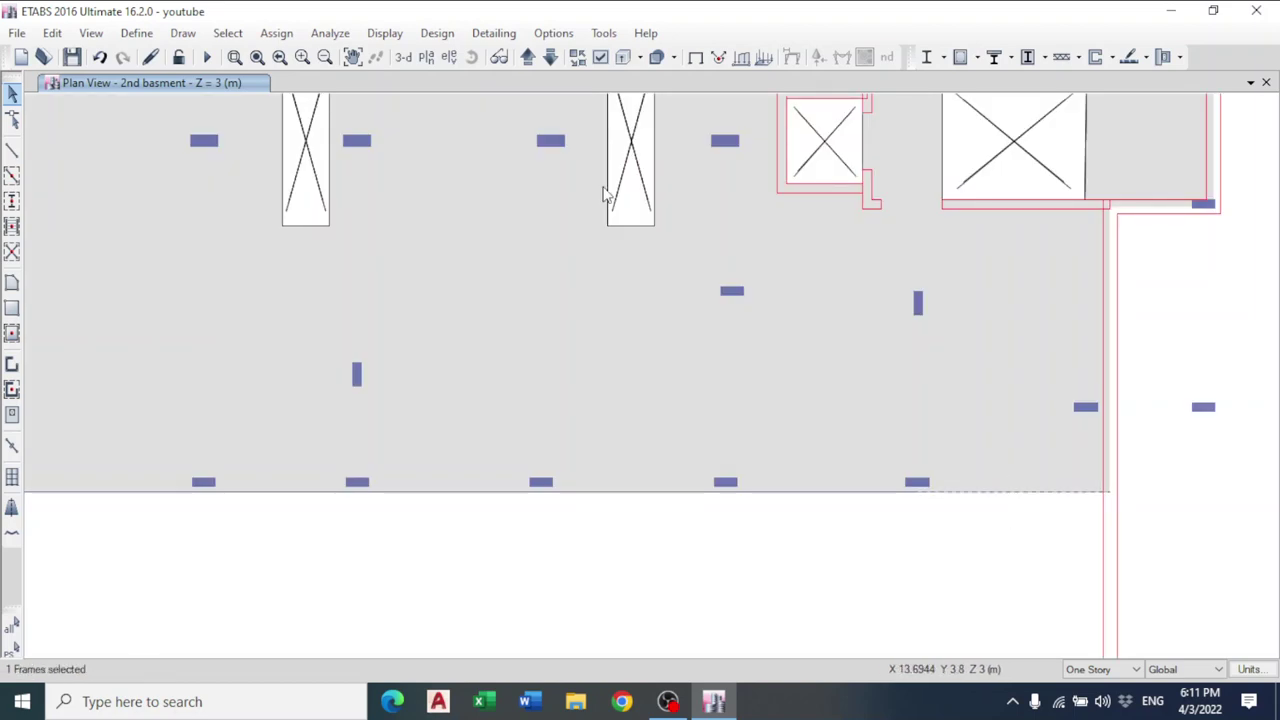
- Try to select the edge beams by the HB 50X20 frame section, and clear the resulting selection
{"action": "left_click", "coordinate": [228, 33]}
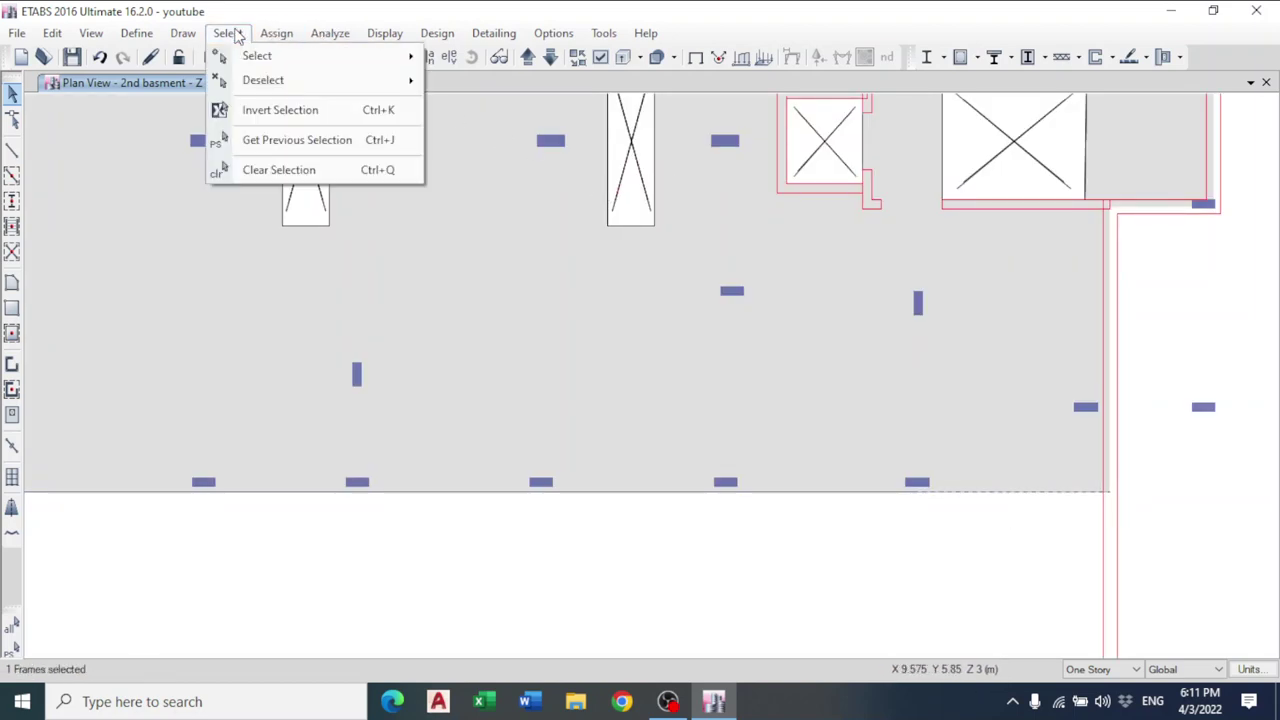
{"action": "mouse_move", "coordinate": [245, 56]}
{"action": "mouse_move", "coordinate": [512, 218]}
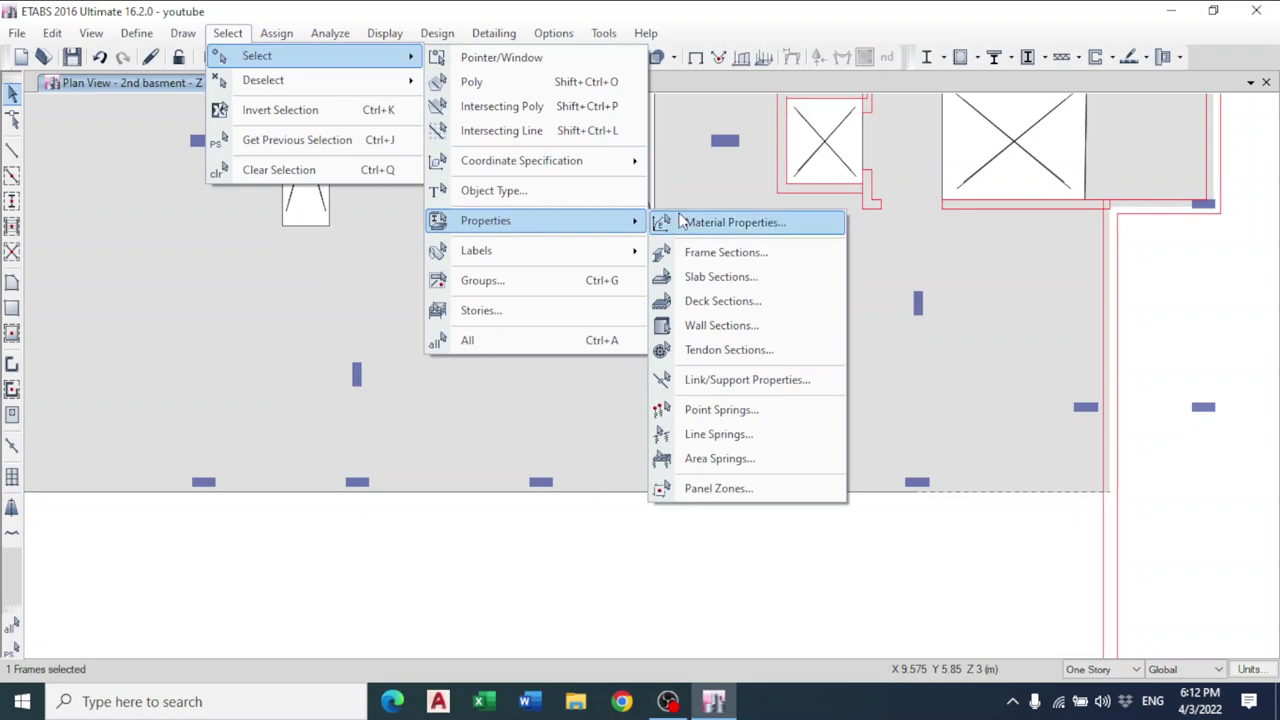
{"action": "left_click", "coordinate": [710, 245]}
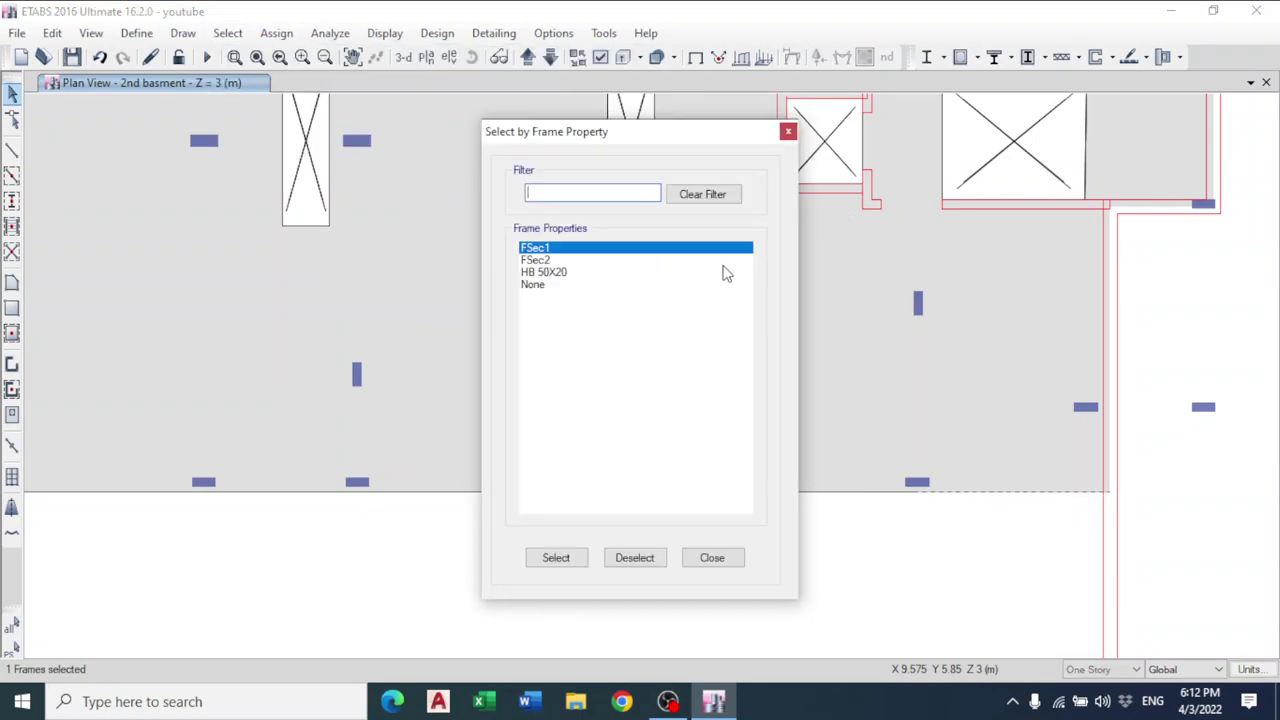
{"action": "left_click", "coordinate": [555, 273]}
{"action": "left_click", "coordinate": [557, 559]}
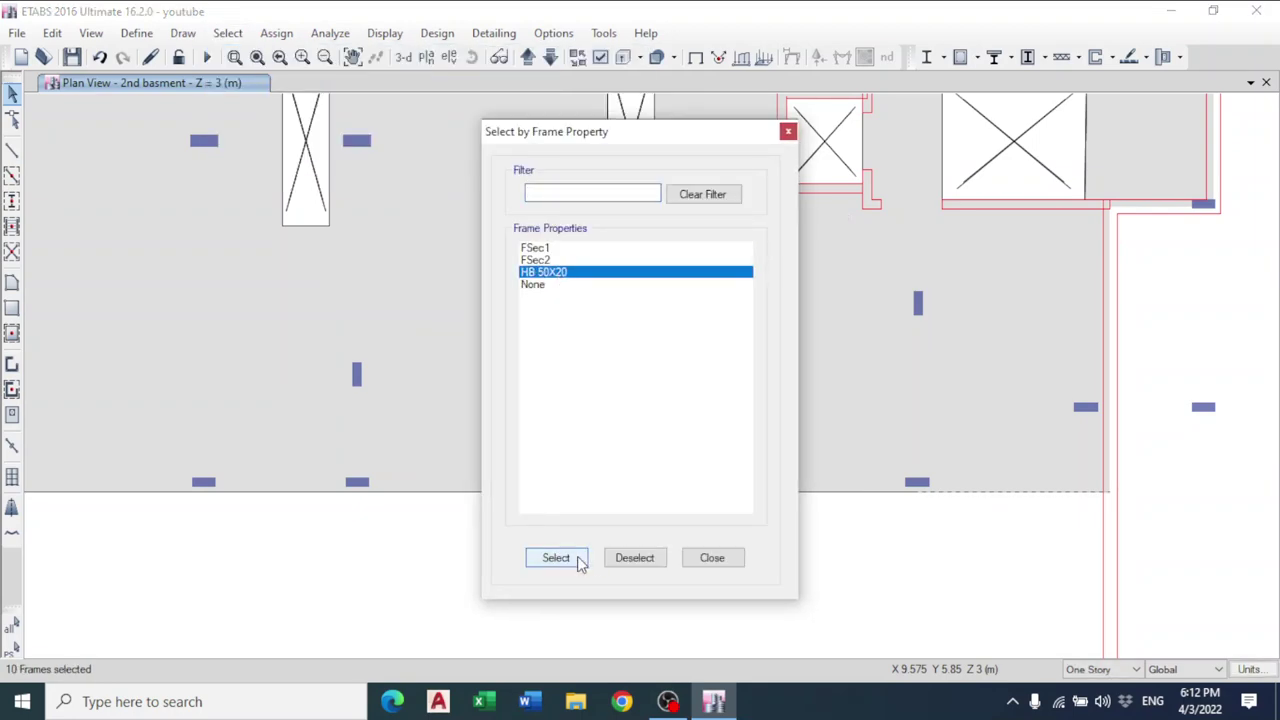
{"action": "left_click", "coordinate": [695, 558]}
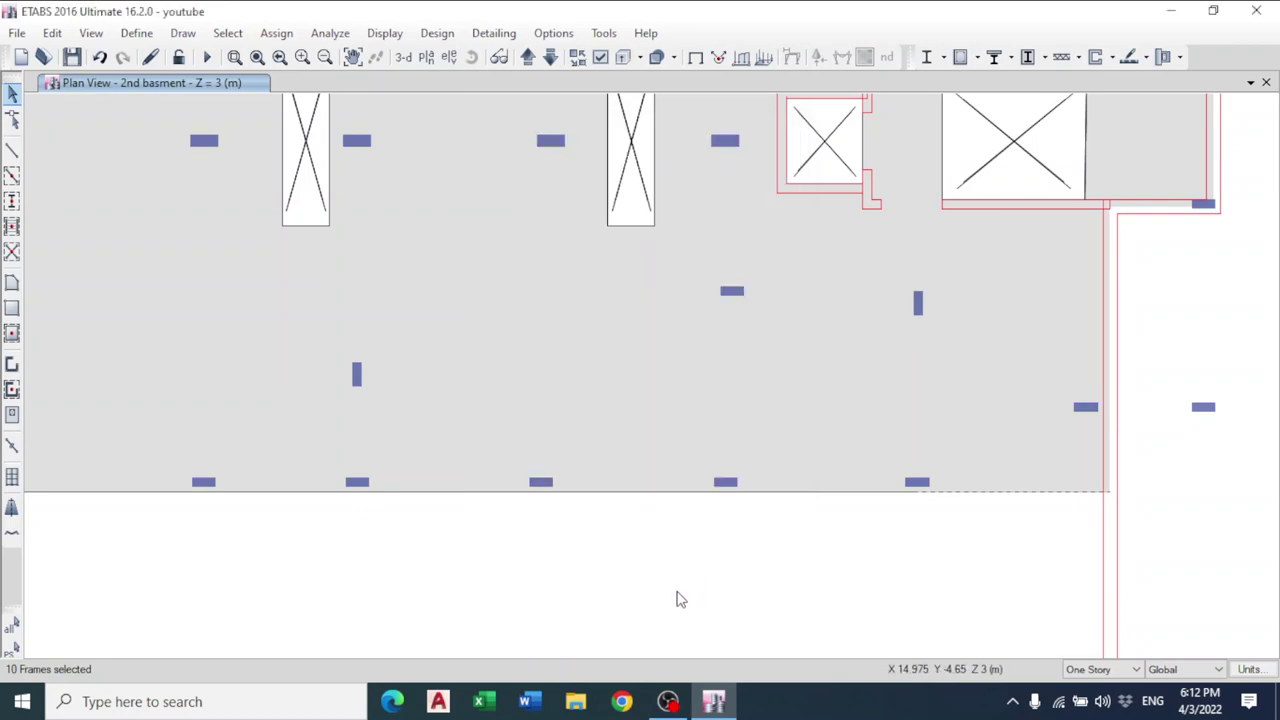
{"action": "scroll", "coordinate": [677, 599], "scroll_direction": "down", "scroll_amount": 3}
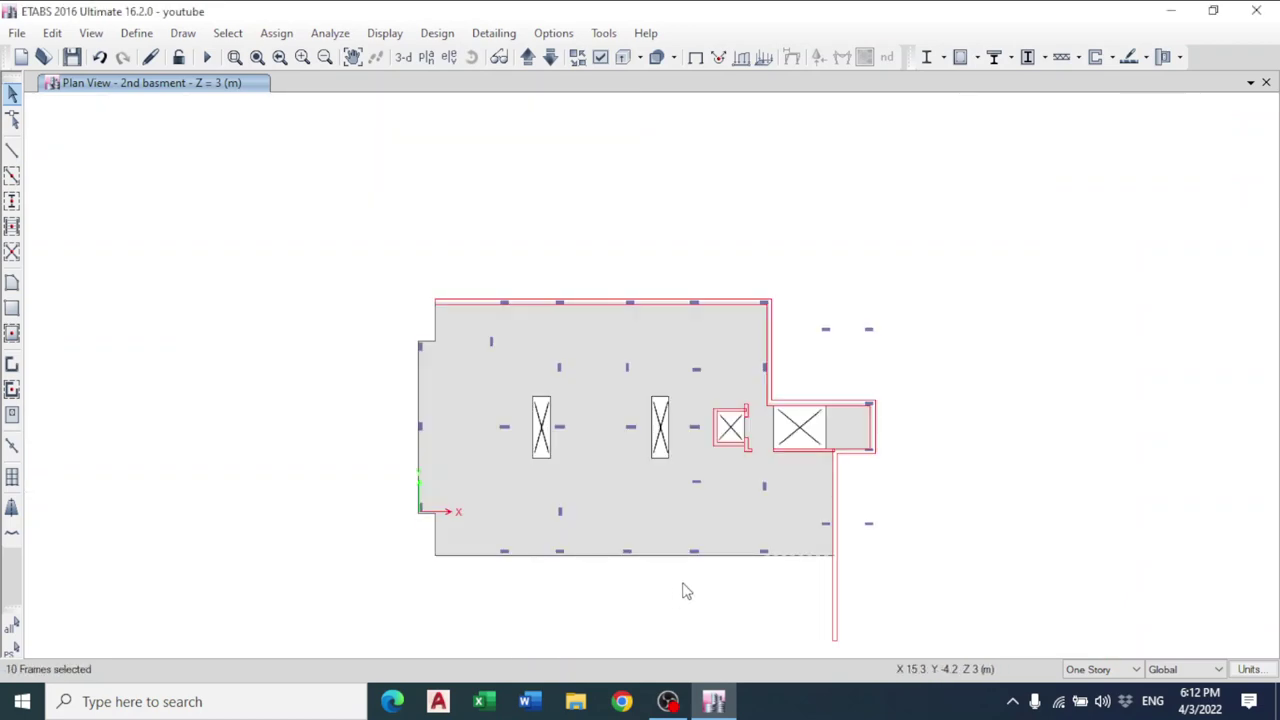
{"action": "key", "text": "Escape"}
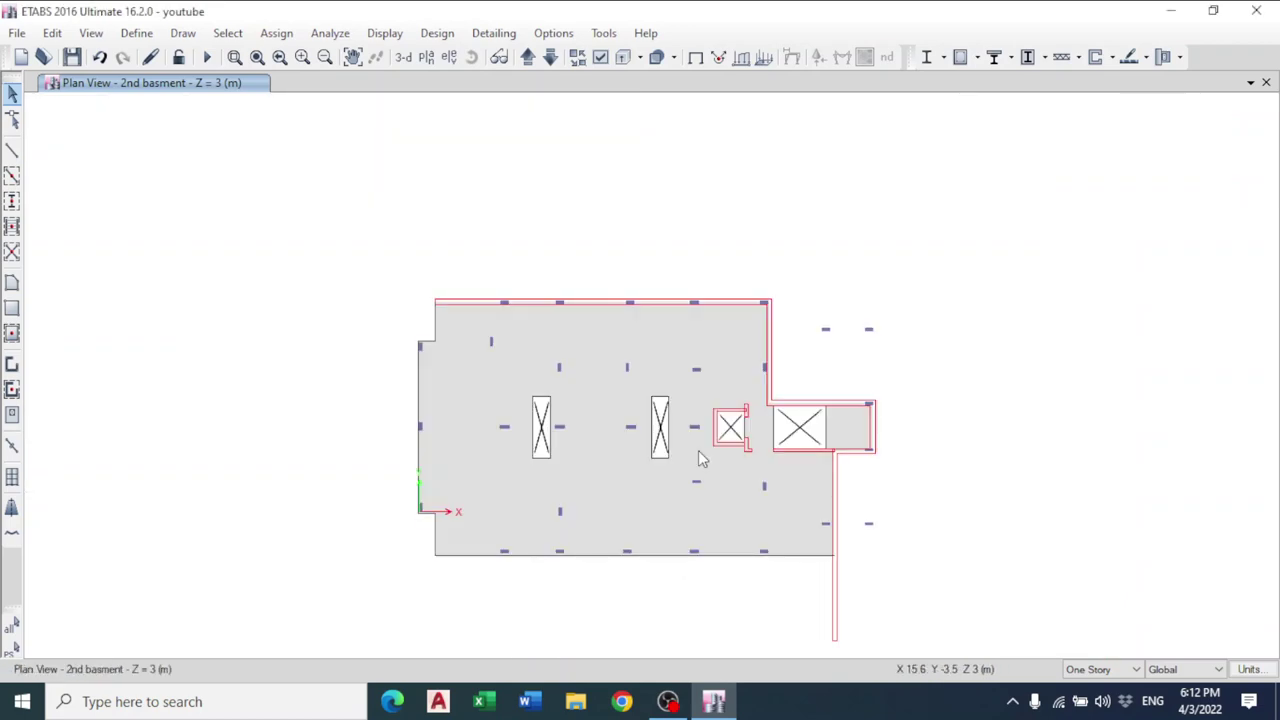
- Try to select all the beams in the 2nd basment plan by object type
{"action": "left_click", "coordinate": [228, 33]}
{"action": "mouse_move", "coordinate": [382, 66]}
{"action": "left_click", "coordinate": [543, 192]}
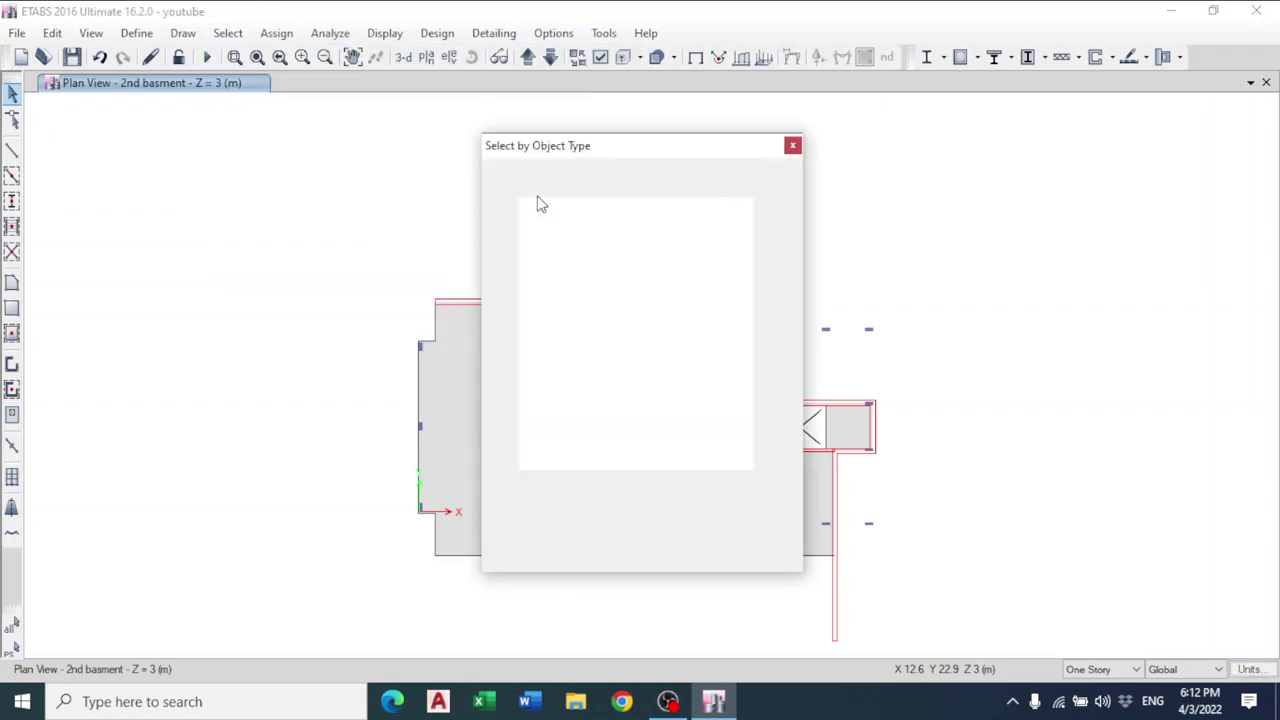
{"action": "left_click", "coordinate": [548, 229]}
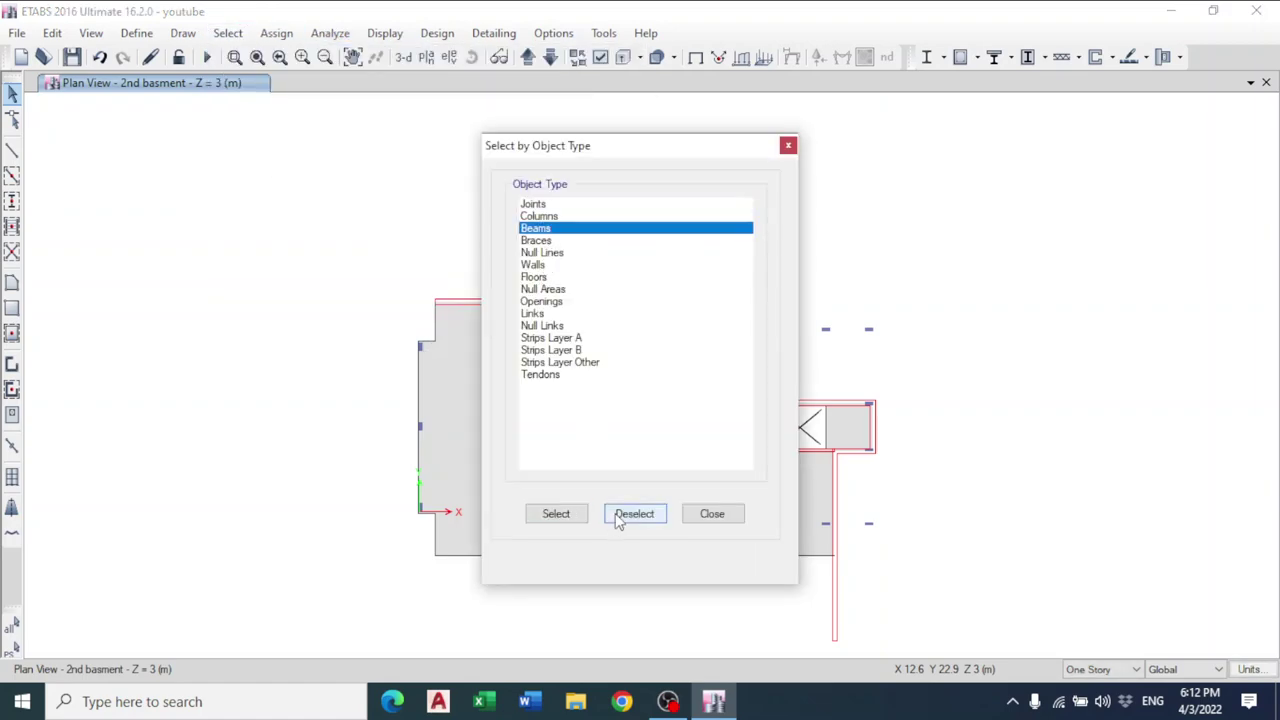
{"action": "left_click", "coordinate": [788, 147]}
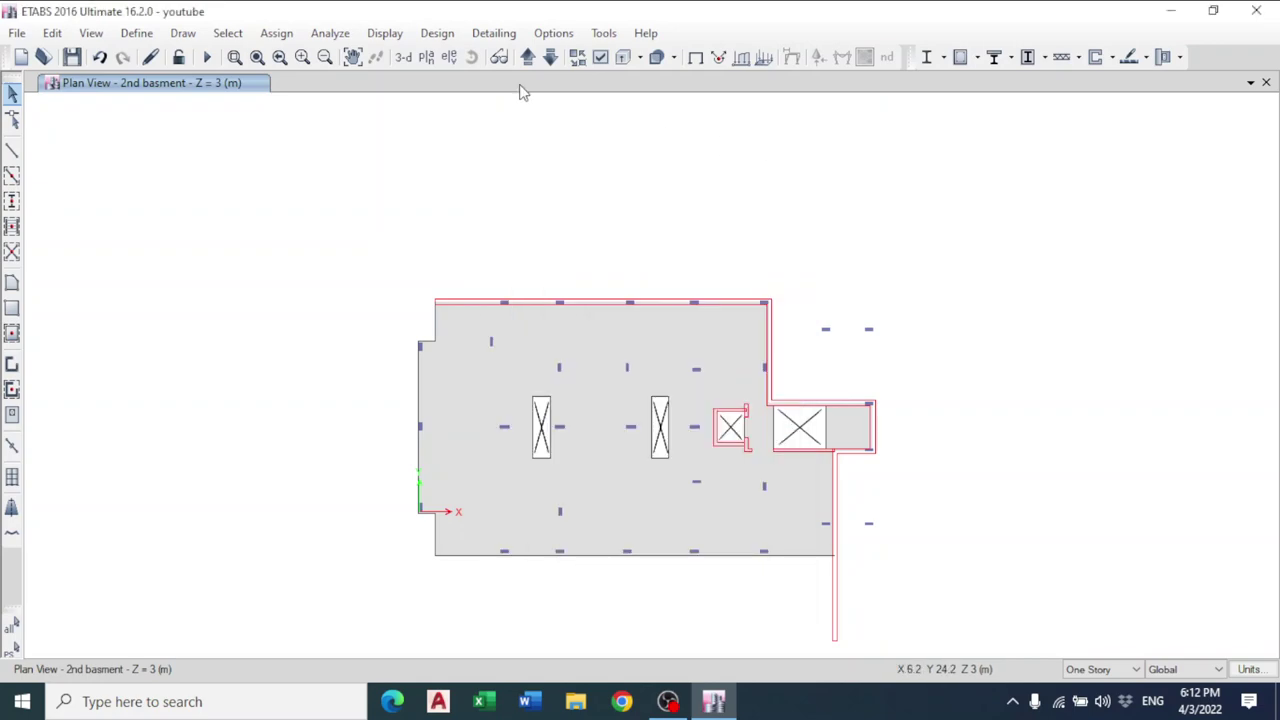
- Try to assign the HB 50X20 frame section property to the slab-edge beams
{"action": "left_click", "coordinate": [276, 33]}
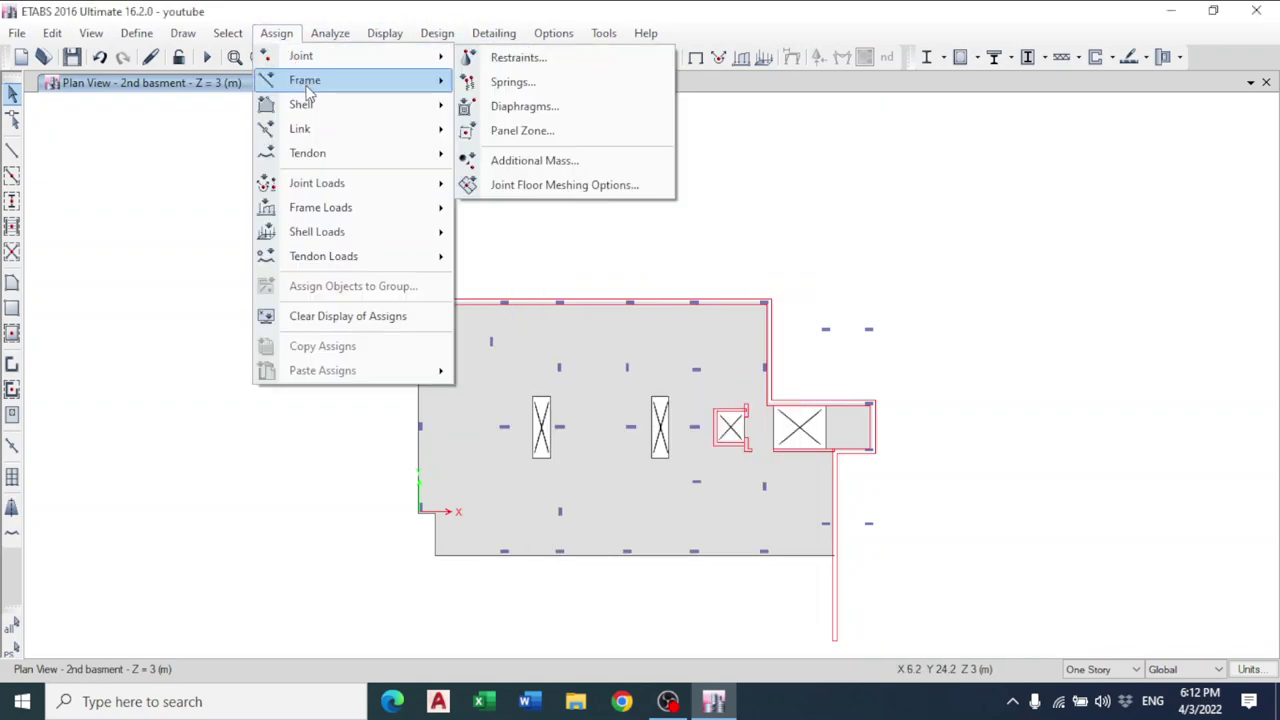
{"action": "mouse_move", "coordinate": [320, 84]}
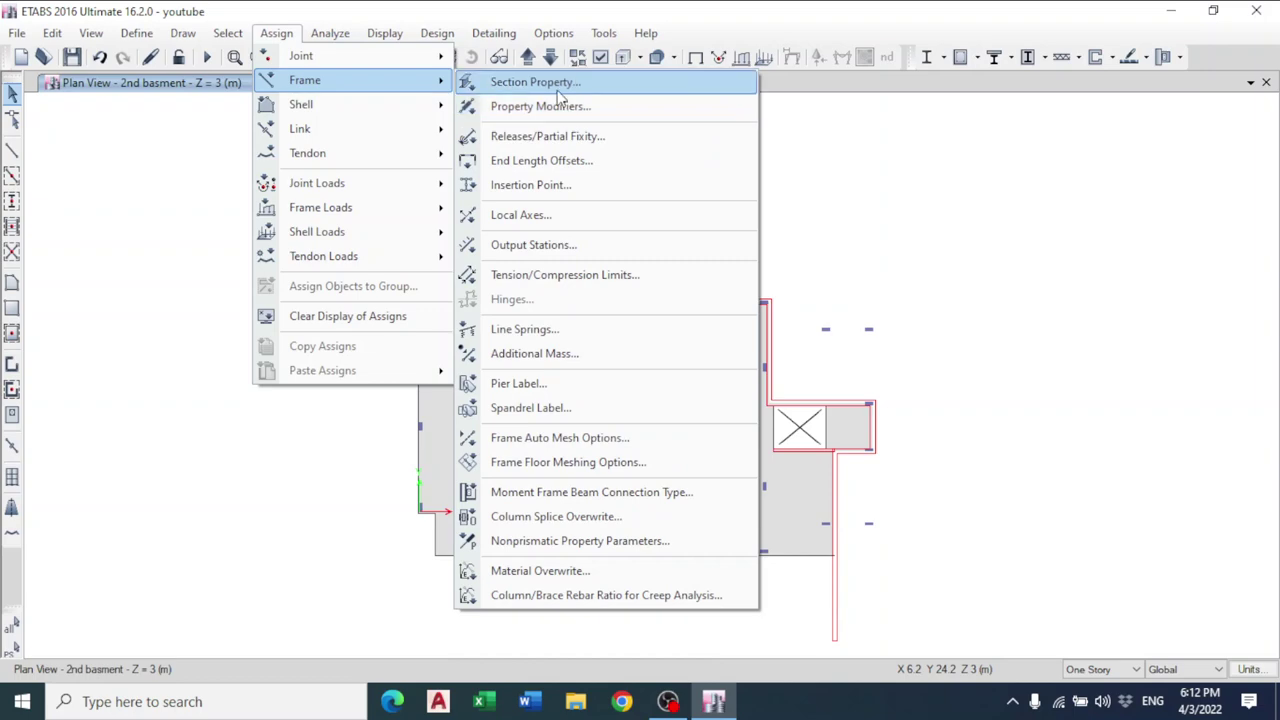
{"action": "left_click", "coordinate": [545, 83]}
{"action": "left_click", "coordinate": [563, 259]}
{"action": "left_click", "coordinate": [555, 571]}
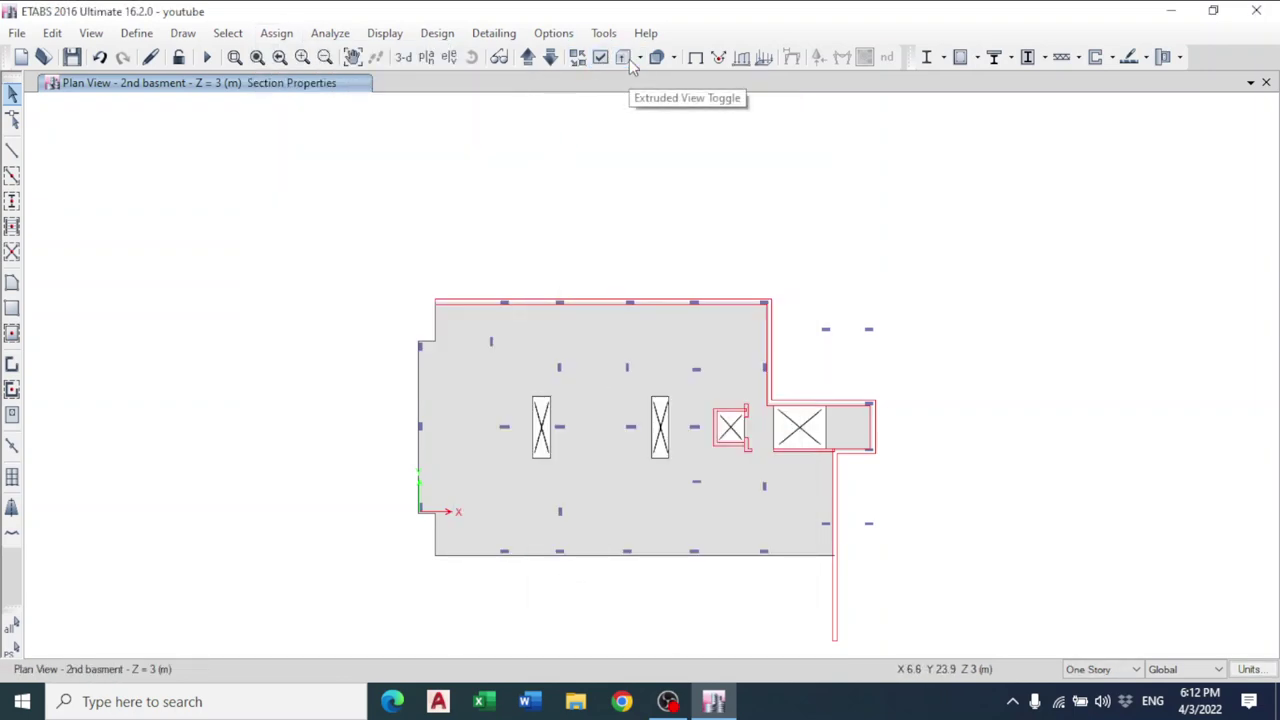
- Open the 3D view of the model and save the model
{"action": "left_click", "coordinate": [402, 58]}
{"action": "scroll", "coordinate": [726, 428], "scroll_direction": "up", "scroll_amount": 5}
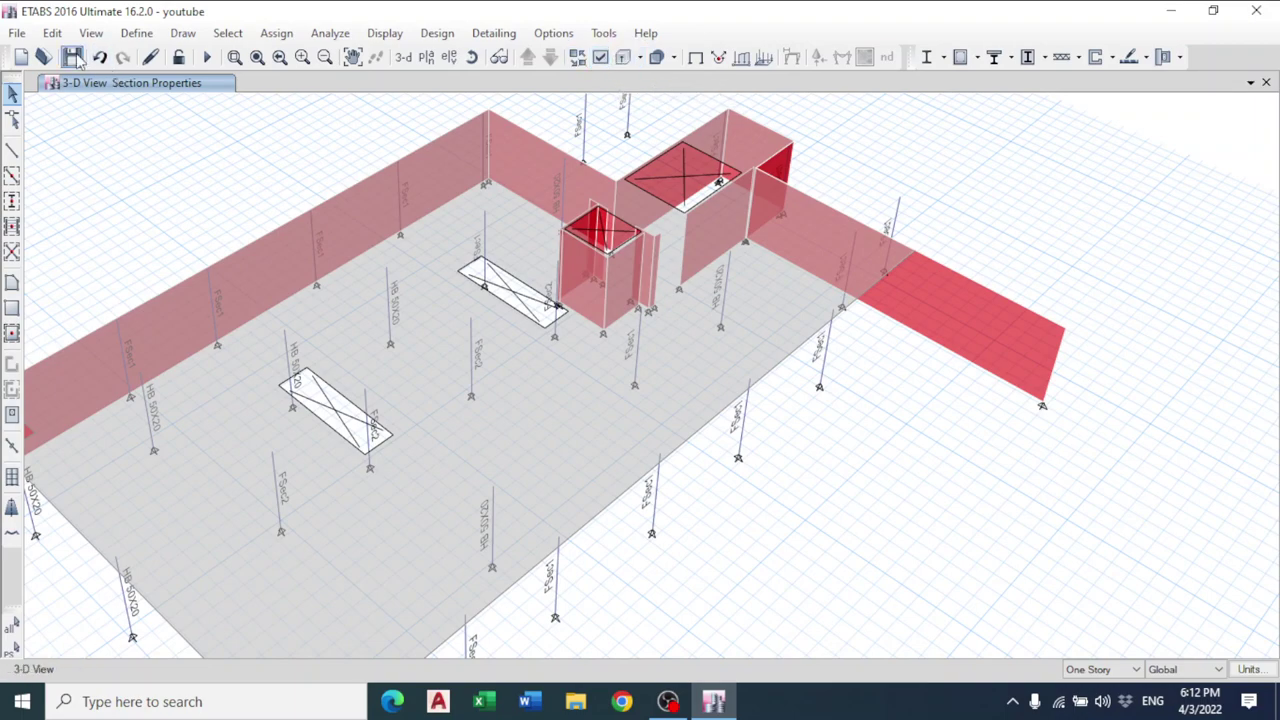
{"action": "left_click", "coordinate": [73, 57]}
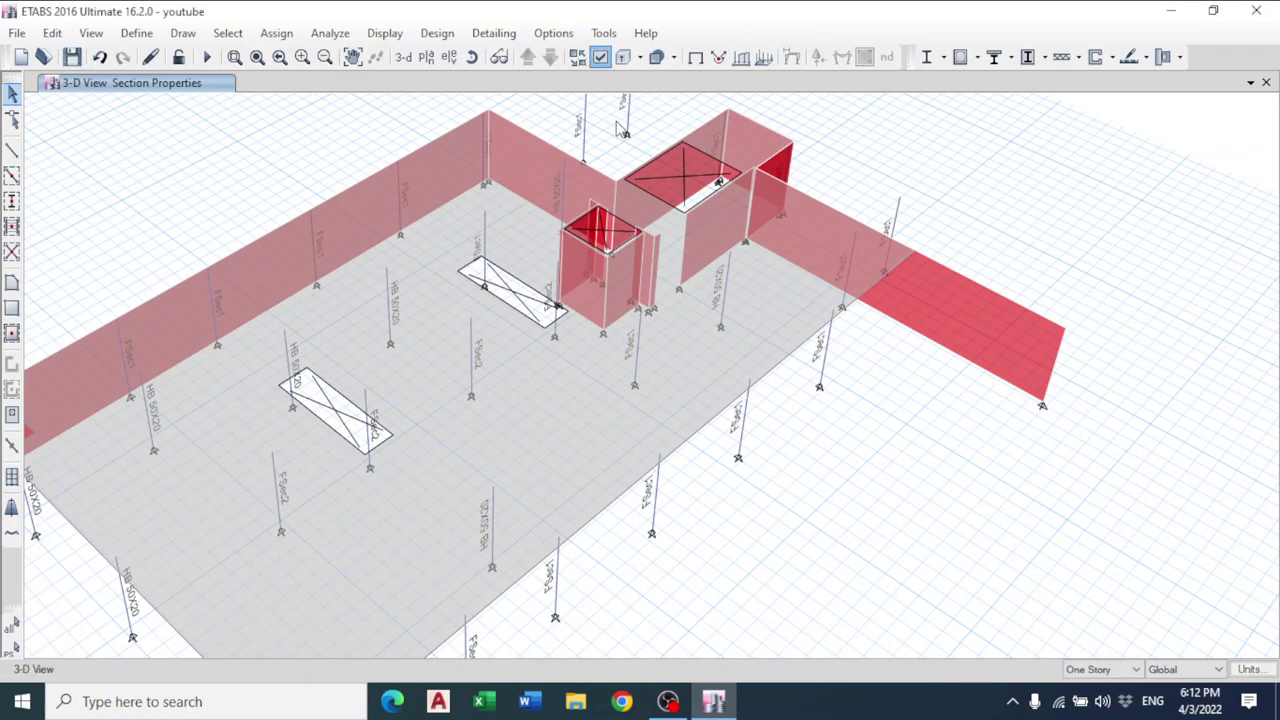
- Turn on frame labels in the 3D view, keeping the frame section names displayed
{"action": "left_click", "coordinate": [599, 58]}
{"action": "left_click", "coordinate": [533, 66]}
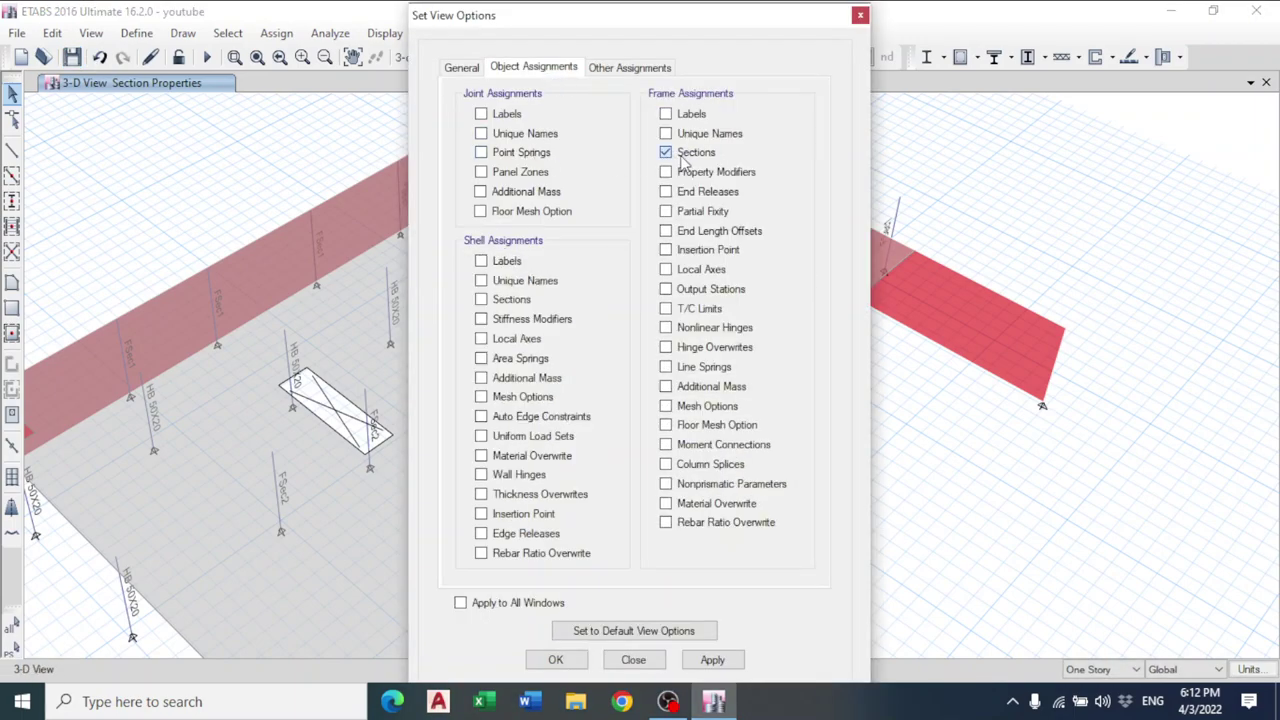
{"action": "left_click", "coordinate": [560, 660]}
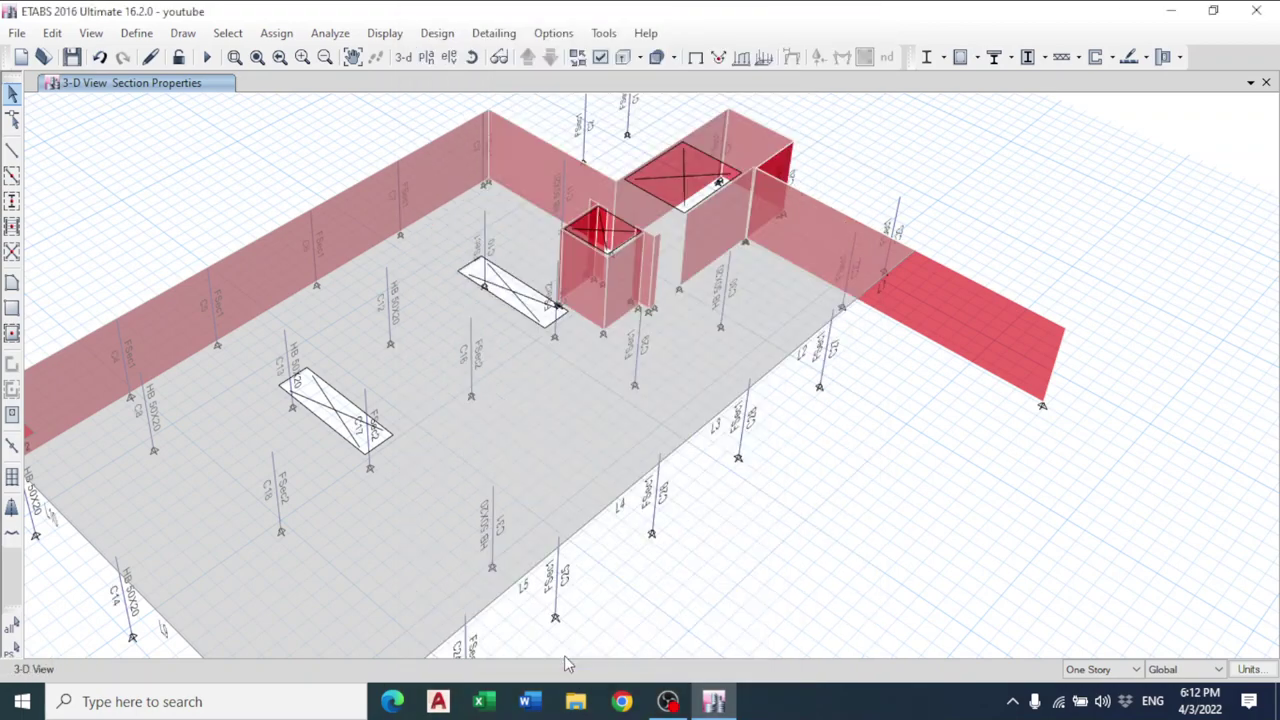
- Set the section property of slab-edge line L2 to HB 50X20 in its object information
{"action": "right_click", "coordinate": [785, 358]}
{"action": "left_click", "coordinate": [658, 214]}
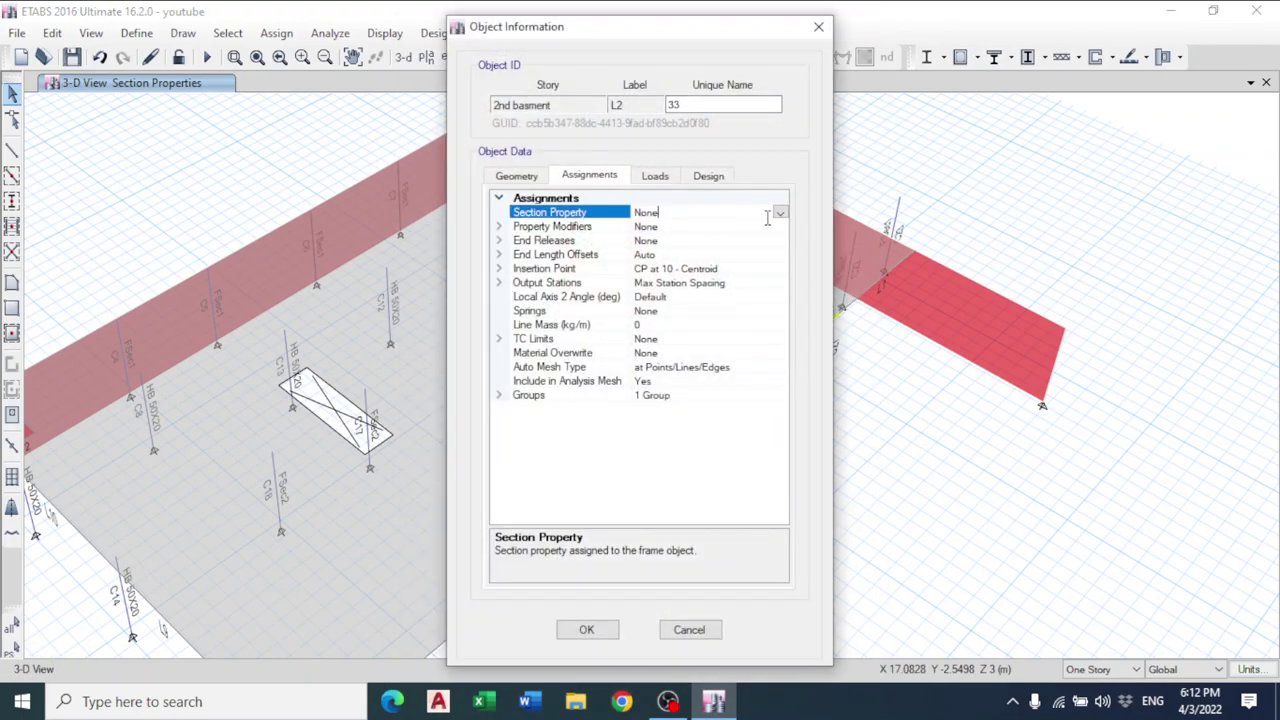
{"action": "left_click", "coordinate": [780, 214]}
{"action": "left_click", "coordinate": [665, 254]}
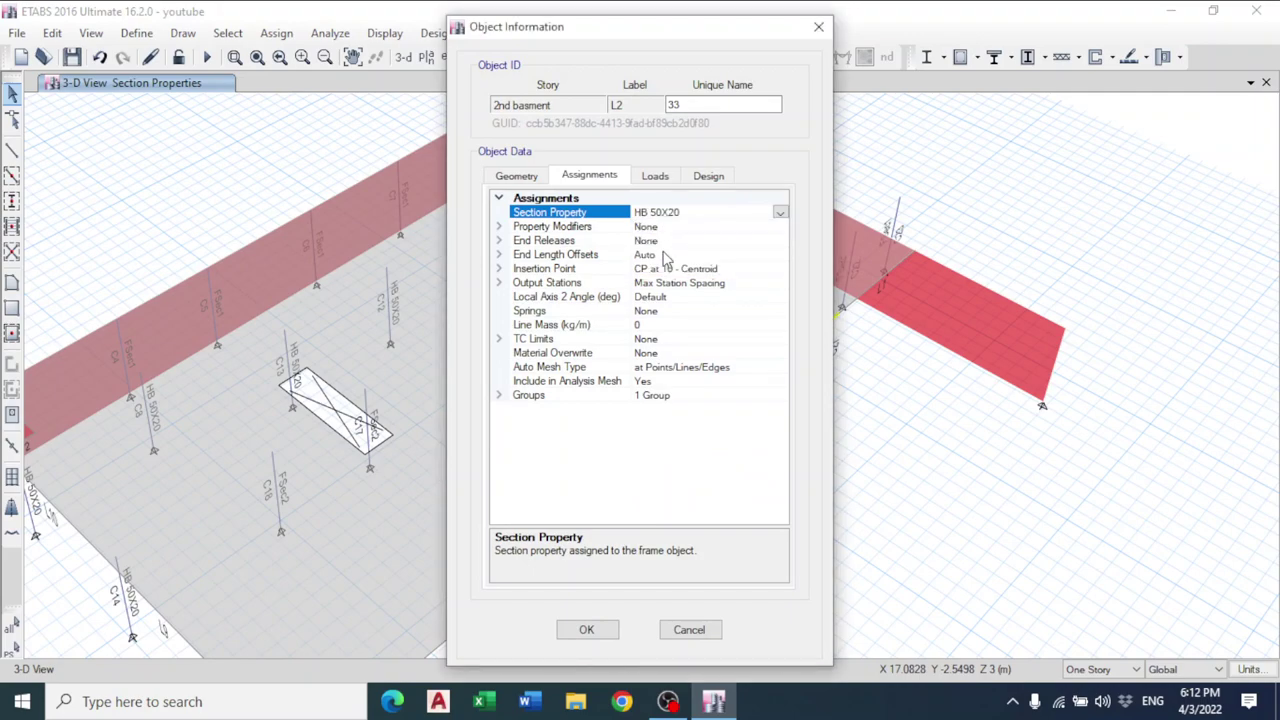
{"action": "left_click", "coordinate": [586, 628]}
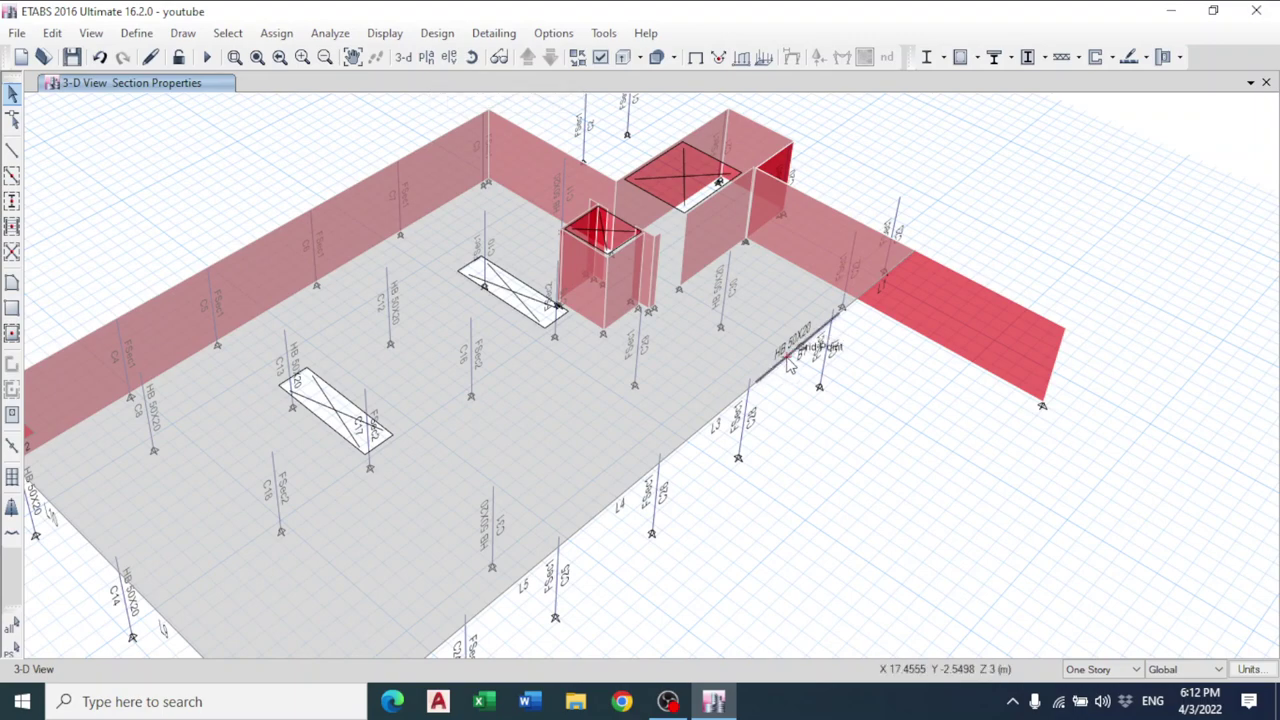
- Select all beams in the 3D view by object type
{"action": "left_click", "coordinate": [228, 33]}
{"action": "mouse_move", "coordinate": [258, 56]}
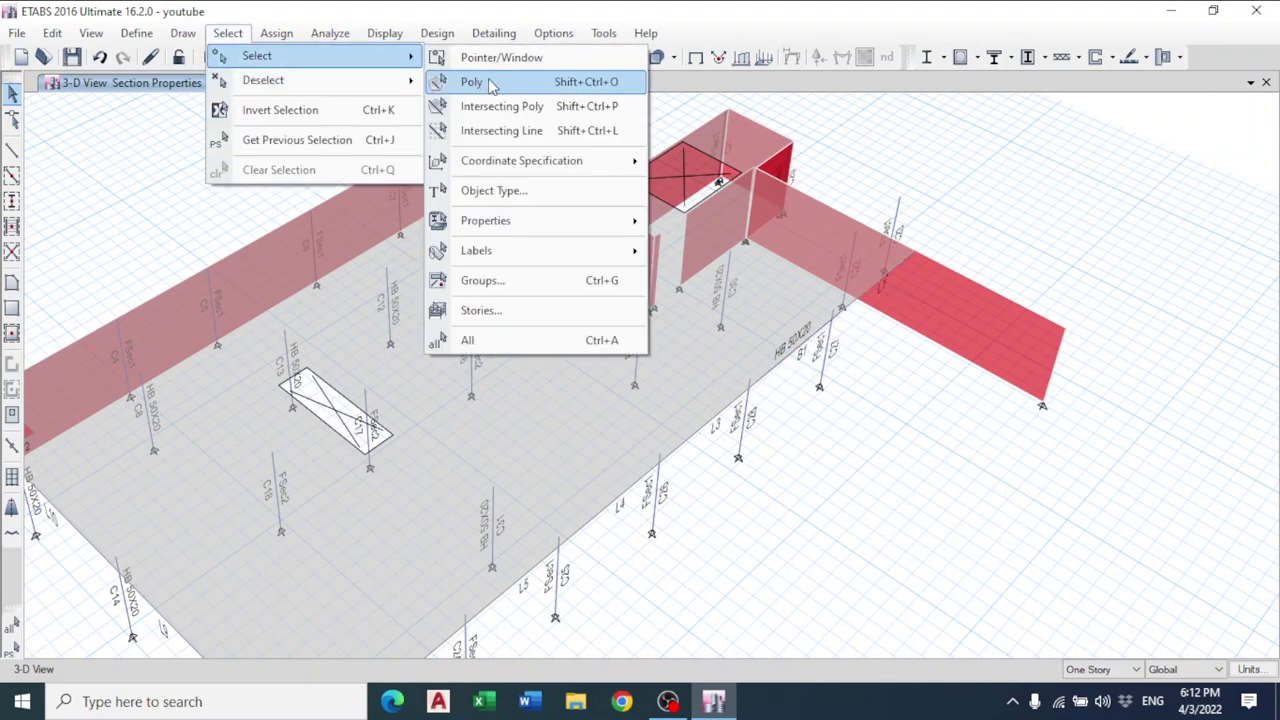
{"action": "left_click", "coordinate": [505, 190]}
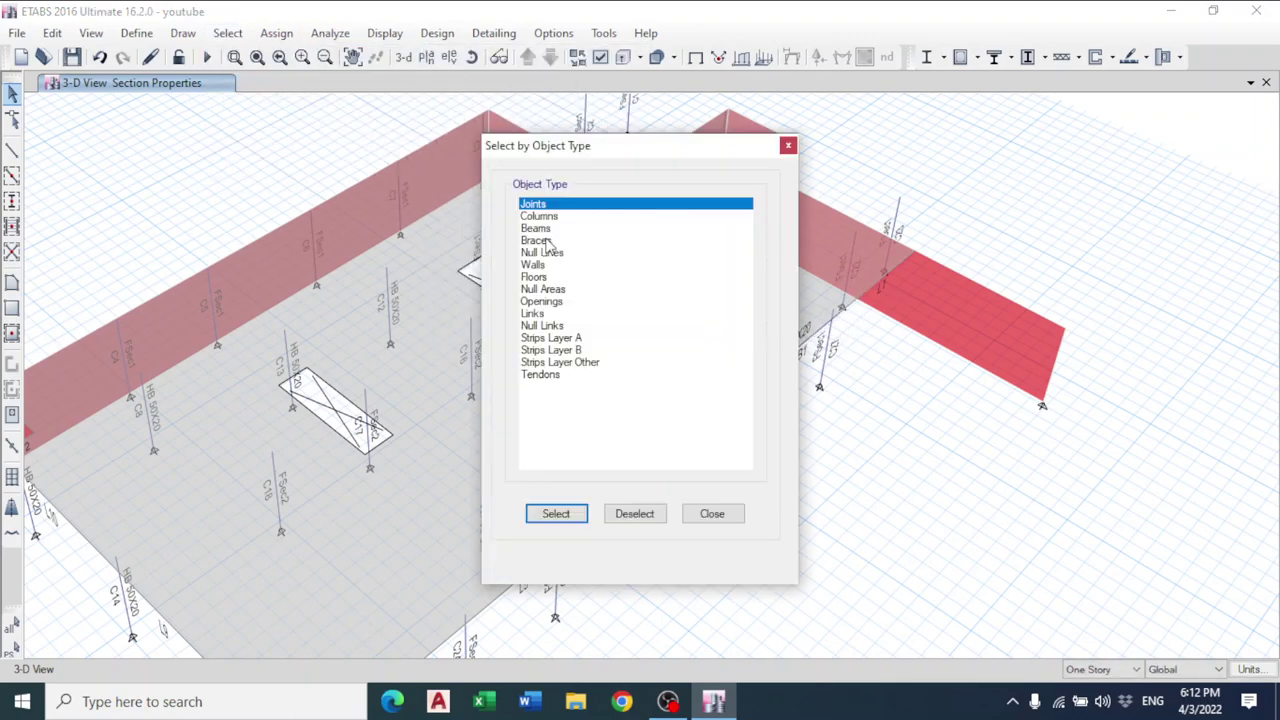
{"action": "left_click", "coordinate": [536, 228]}
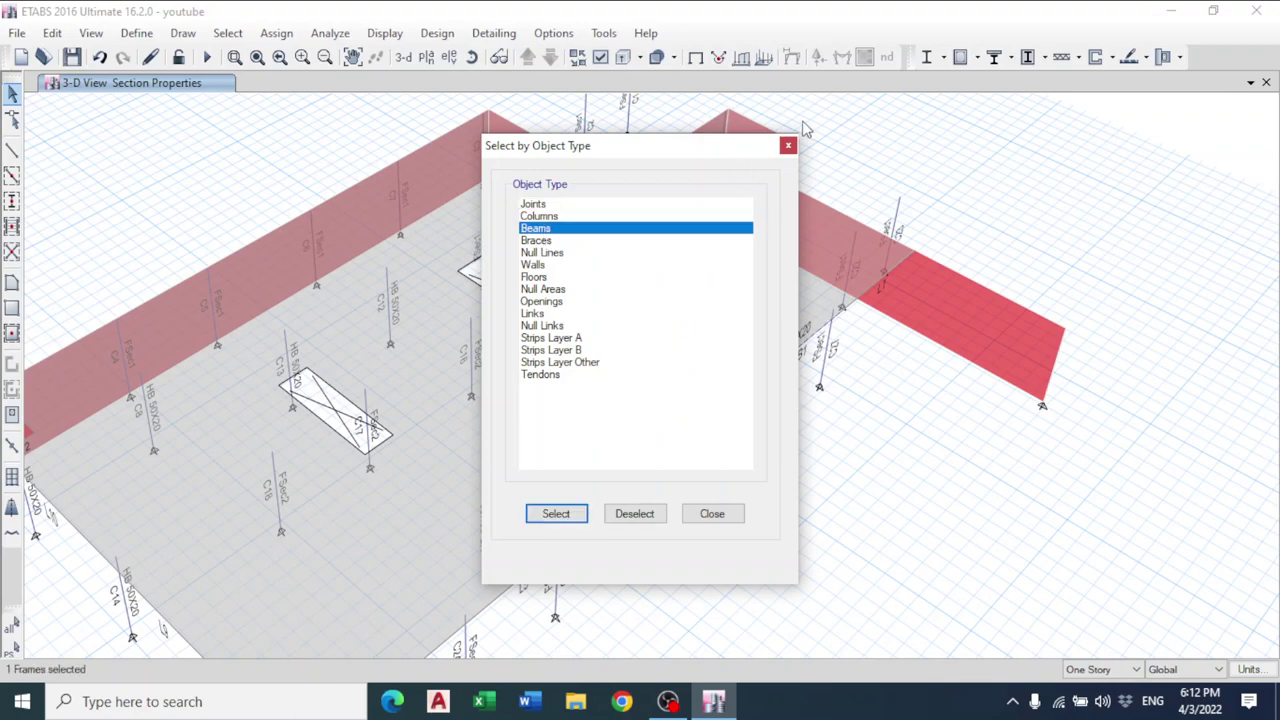
{"action": "left_click", "coordinate": [788, 146]}
- Add all frames with the HB 50X20 section property to the selection
{"action": "left_click", "coordinate": [228, 33]}
{"action": "mouse_move", "coordinate": [276, 33]}
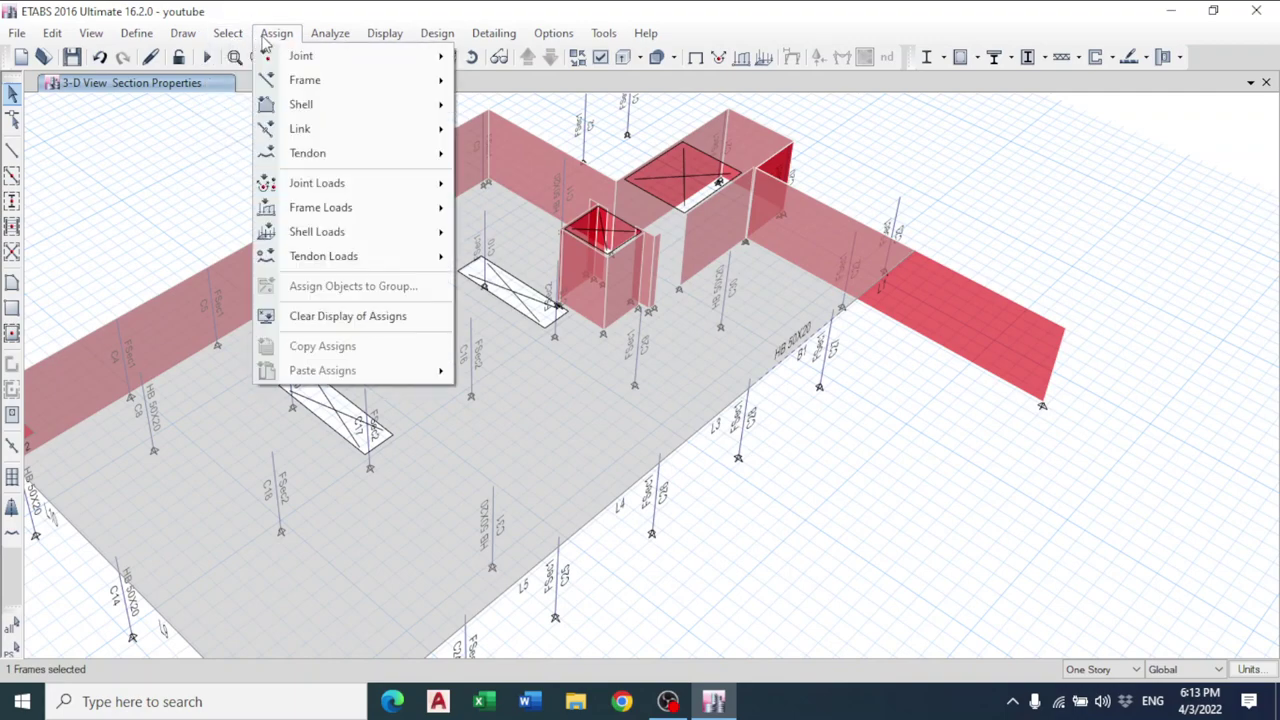
{"action": "mouse_move", "coordinate": [228, 33]}
{"action": "mouse_move", "coordinate": [257, 56]}
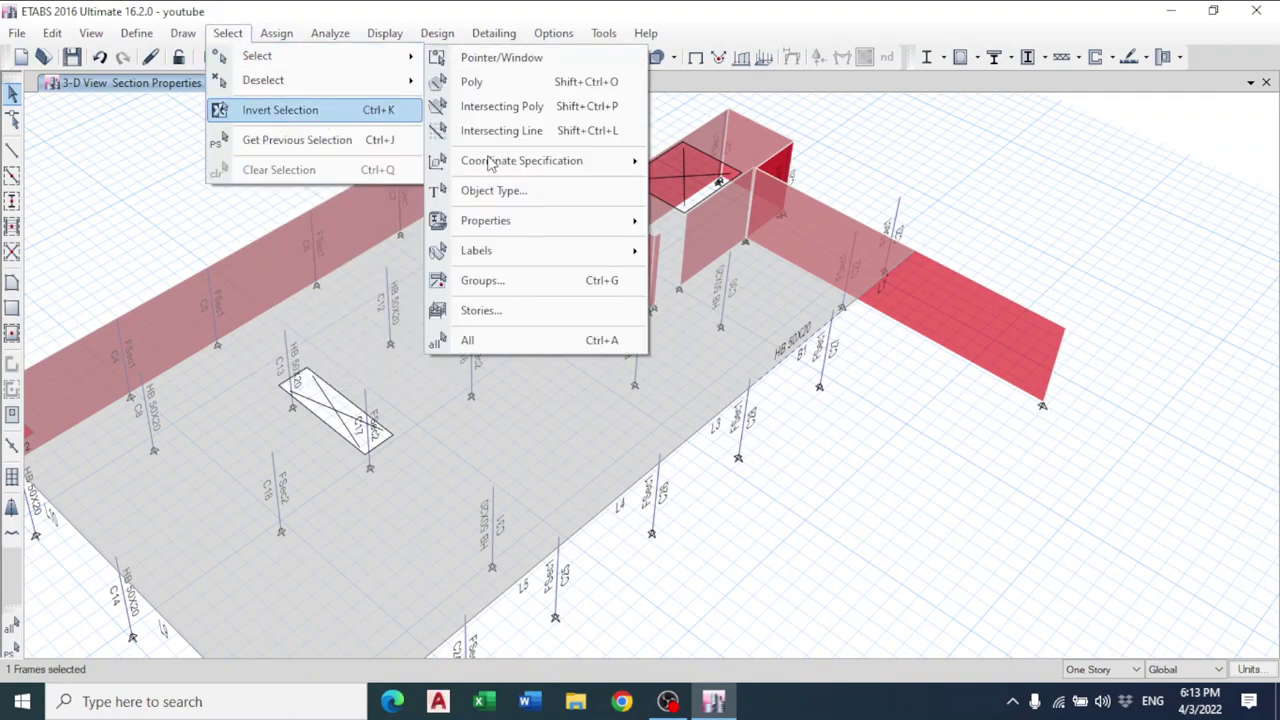
{"action": "mouse_move", "coordinate": [515, 225]}
{"action": "left_click", "coordinate": [690, 252]}
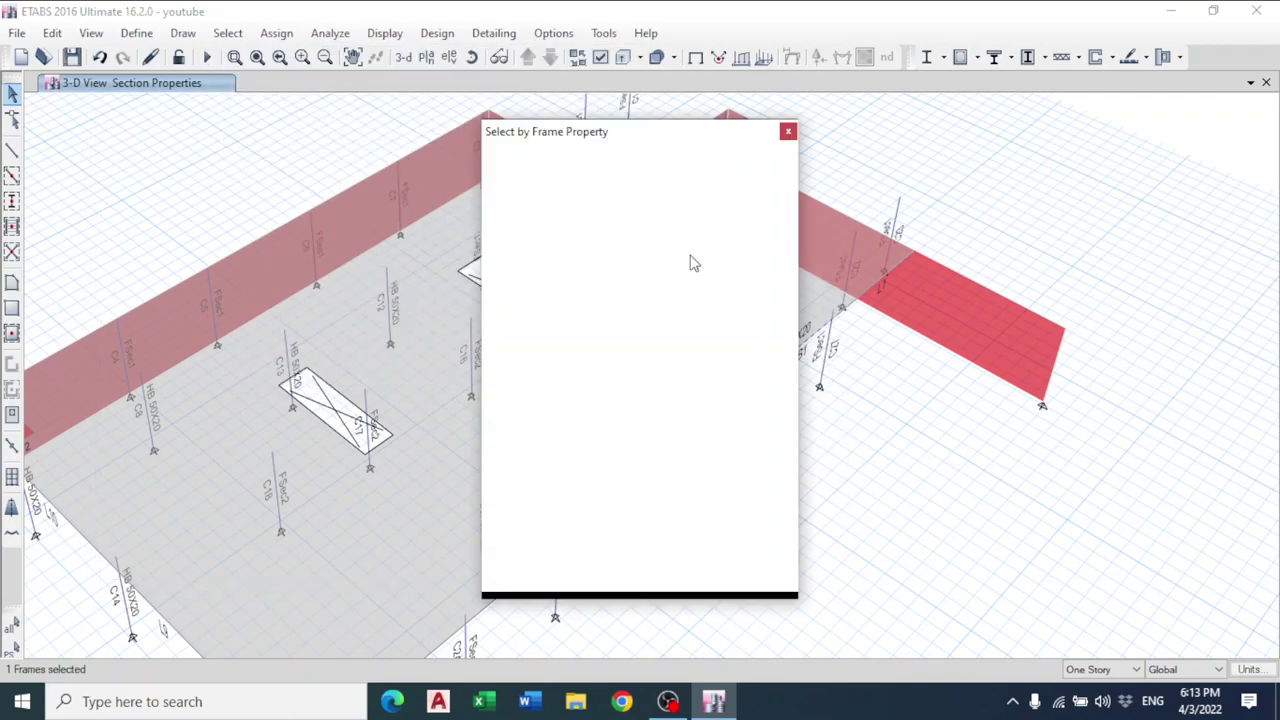
{"action": "left_click", "coordinate": [556, 273]}
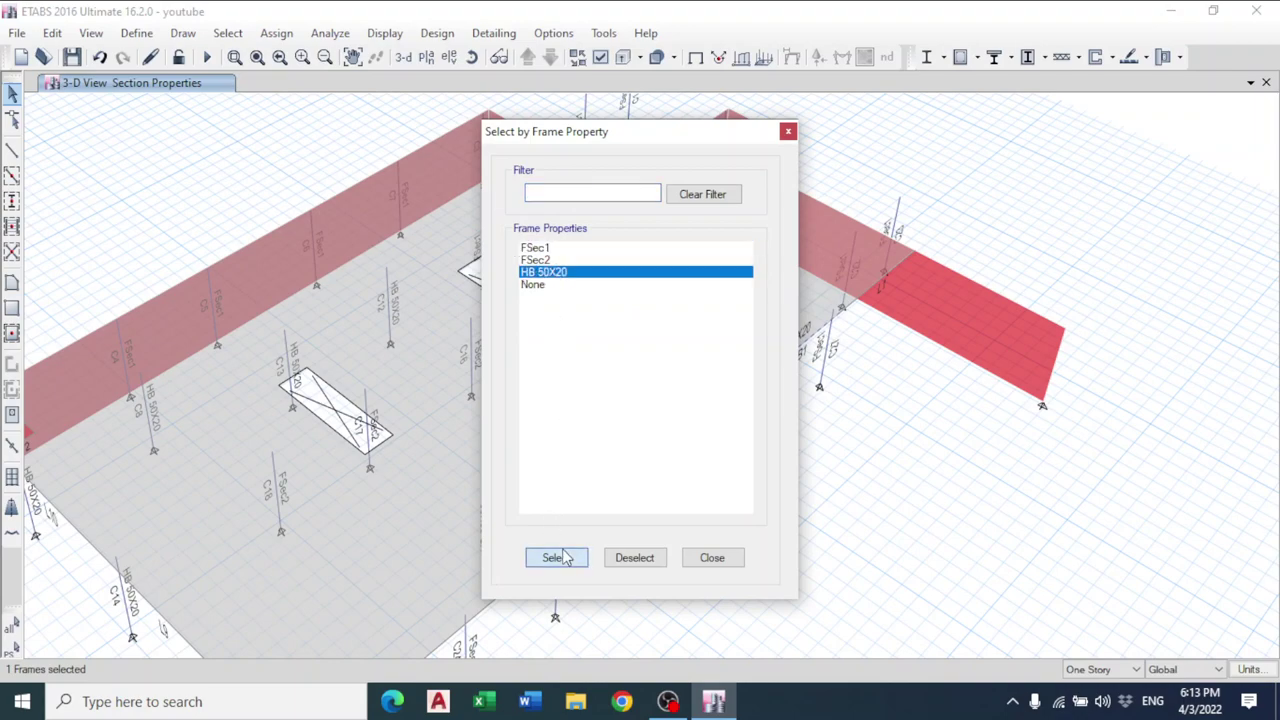
{"action": "left_click", "coordinate": [563, 557]}
{"action": "left_click", "coordinate": [712, 558]}
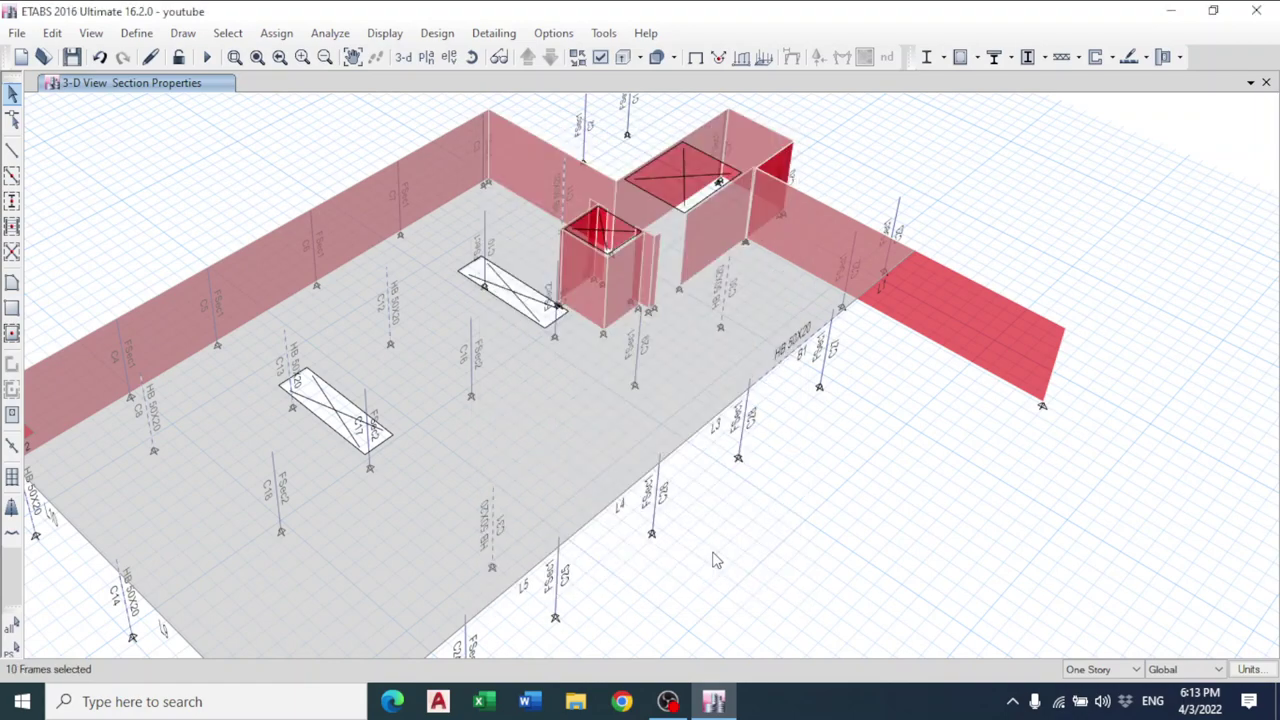
- Assign the HB 50X20 frame section property to the selected frames
{"action": "left_click", "coordinate": [290, 33]}
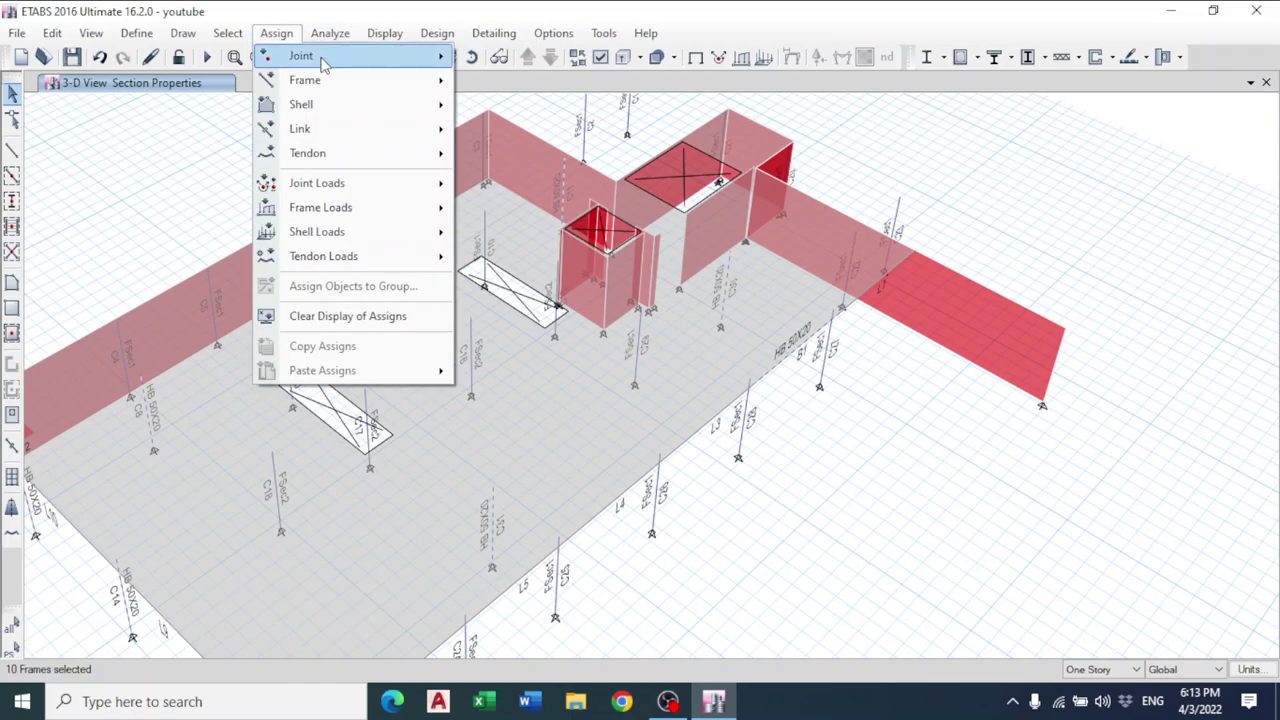
{"action": "mouse_move", "coordinate": [318, 87]}
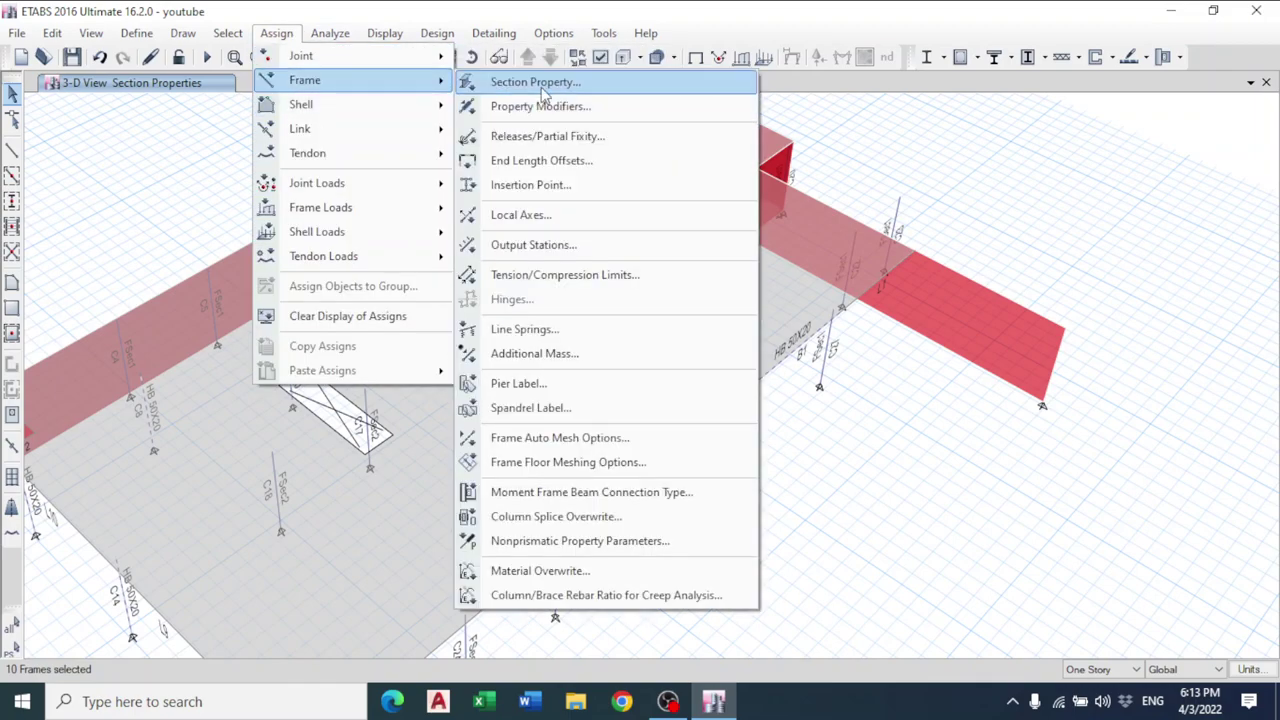
{"action": "left_click", "coordinate": [540, 82]}
{"action": "left_click", "coordinate": [549, 259]}
{"action": "left_click", "coordinate": [558, 571]}
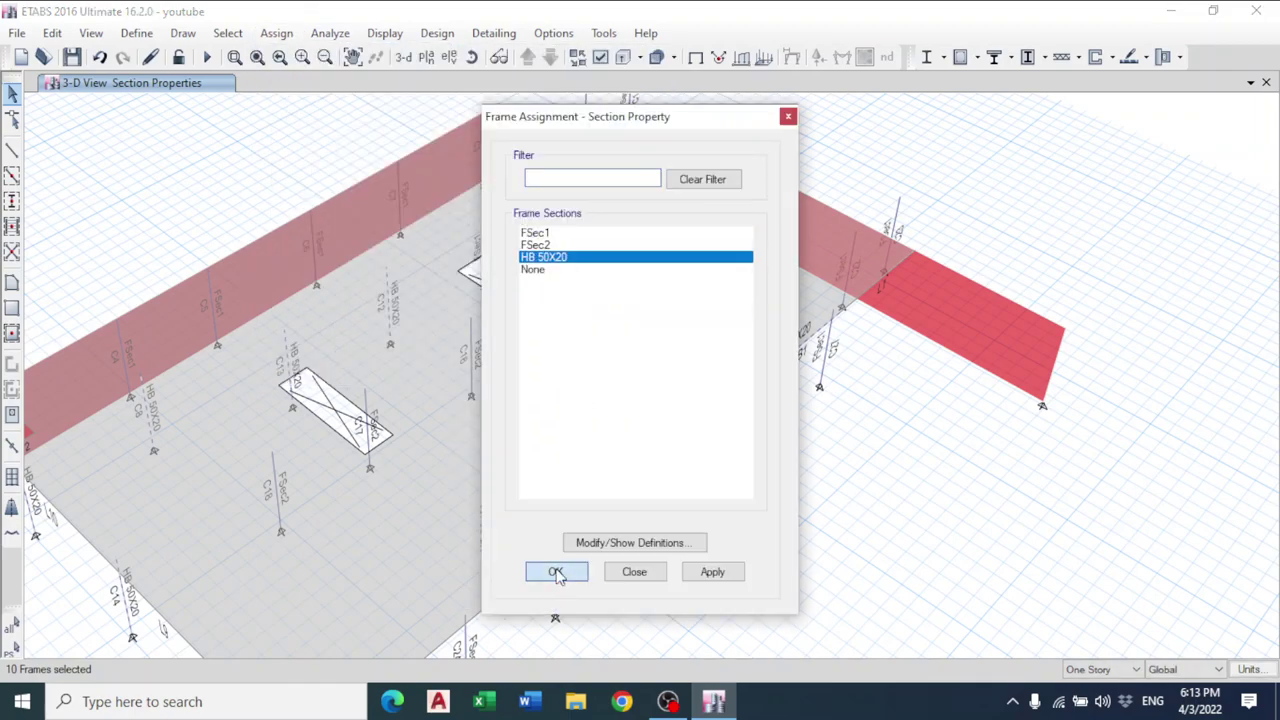
- Open the plan view of the 2nd basment story
{"action": "left_click", "coordinate": [426, 57]}
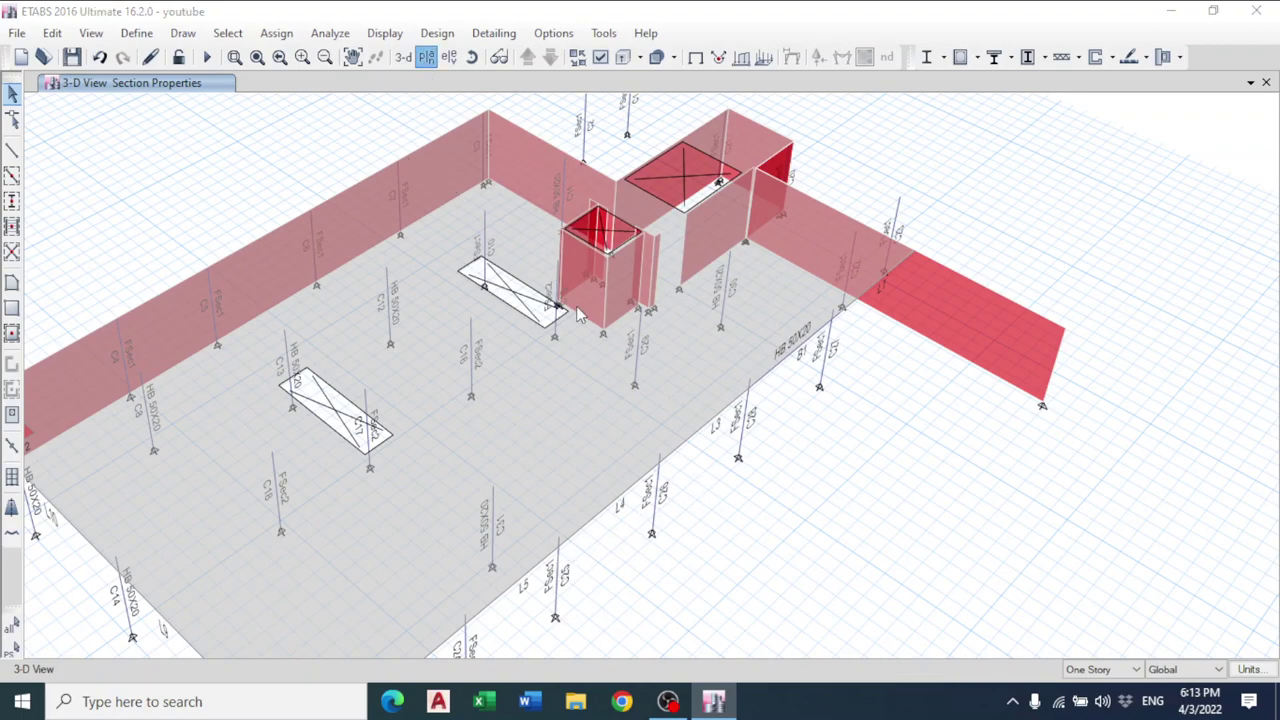
{"action": "left_click", "coordinate": [546, 349]}
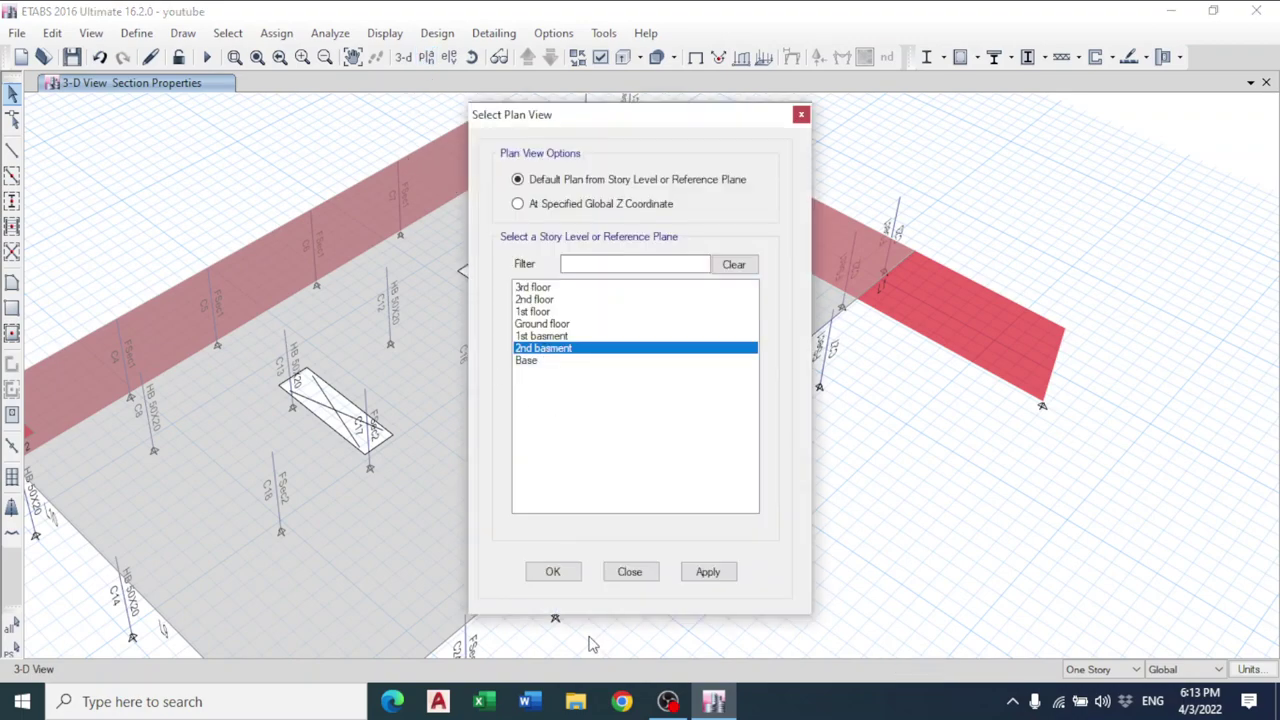
{"action": "left_click", "coordinate": [556, 575]}
{"action": "scroll", "coordinate": [822, 577], "scroll_direction": "up", "scroll_amount": 3}
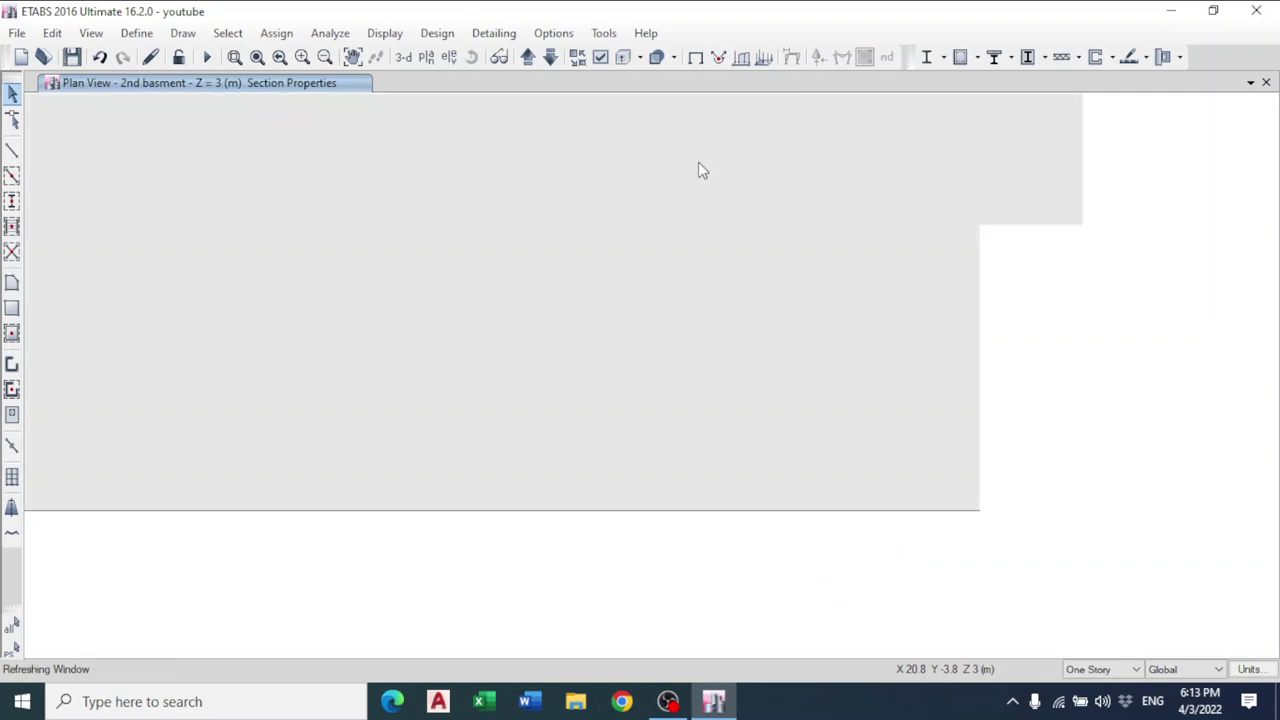
- Set the plan view to display frame section names instead of frame labels
{"action": "left_click", "coordinate": [598, 58]}
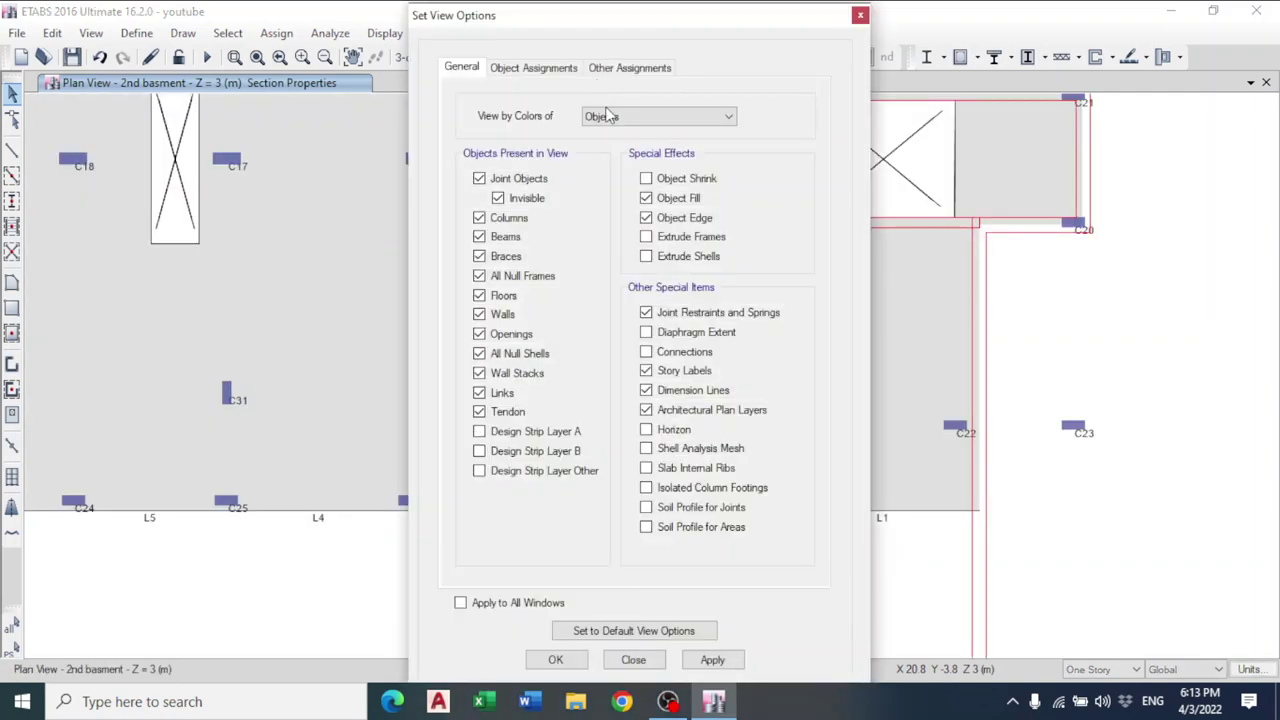
{"action": "left_click", "coordinate": [552, 70]}
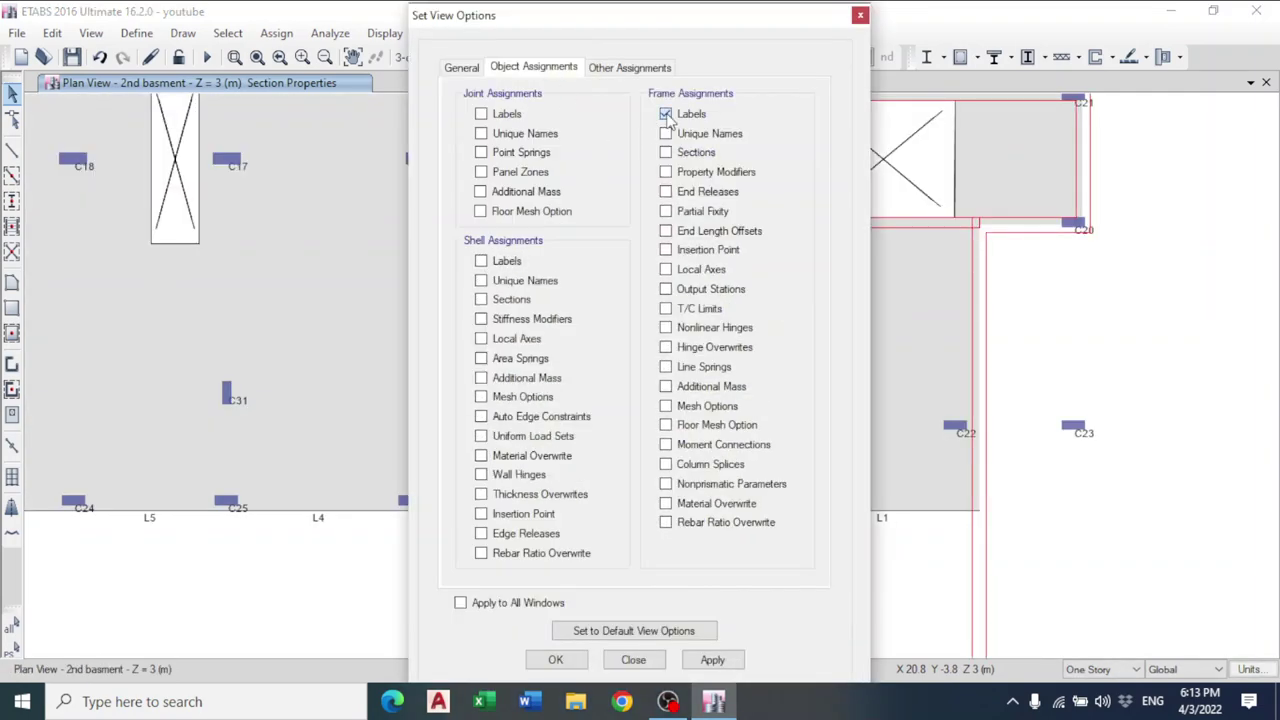
{"action": "left_click", "coordinate": [667, 154]}
{"action": "left_click", "coordinate": [555, 660]}
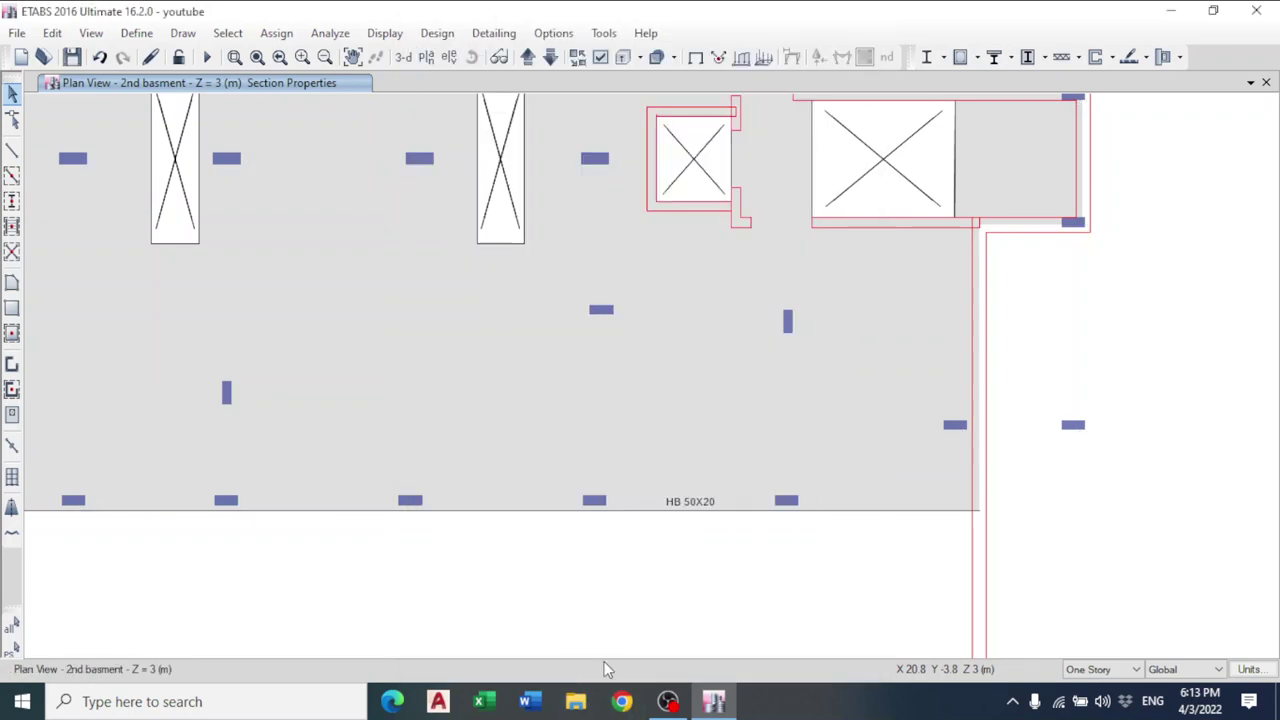
- Check the assigned section property of the edge beam already marked HB 50X20 along the slab's lower edge
{"action": "left_click", "coordinate": [706, 512]}
{"action": "right_click", "coordinate": [706, 512]}
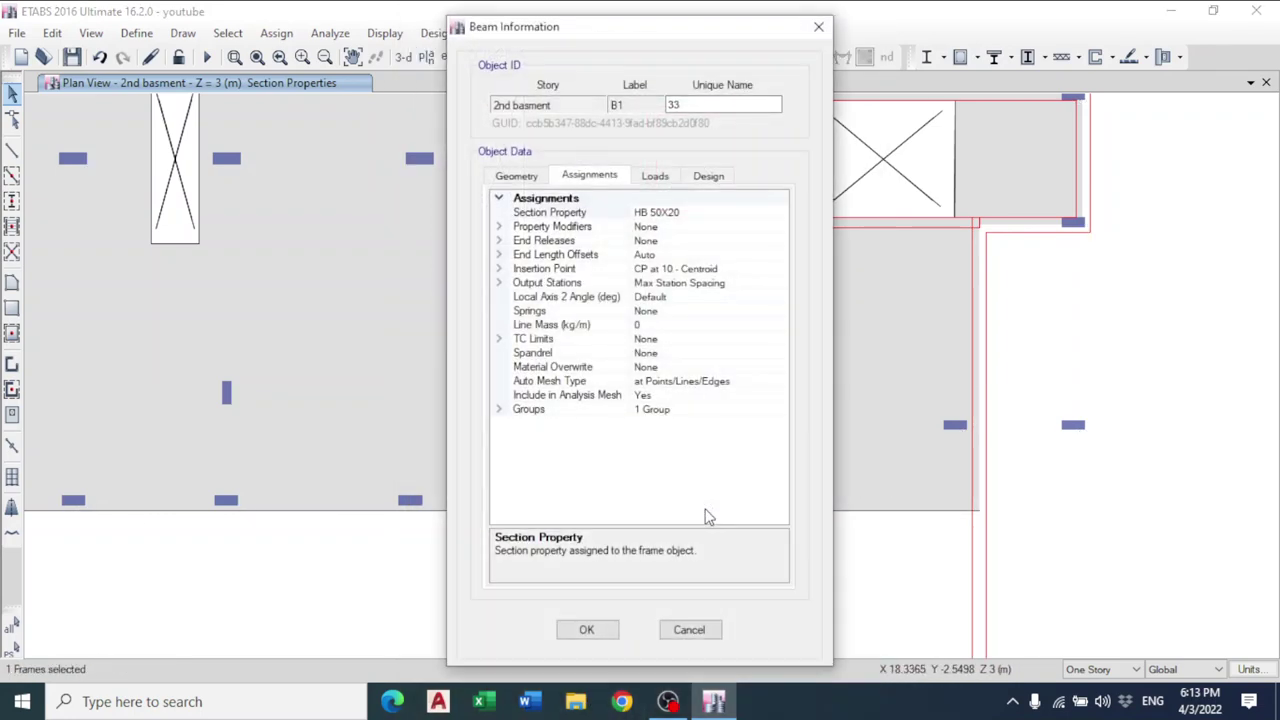
{"action": "left_click", "coordinate": [818, 27]}
{"action": "right_click", "coordinate": [706, 603]}
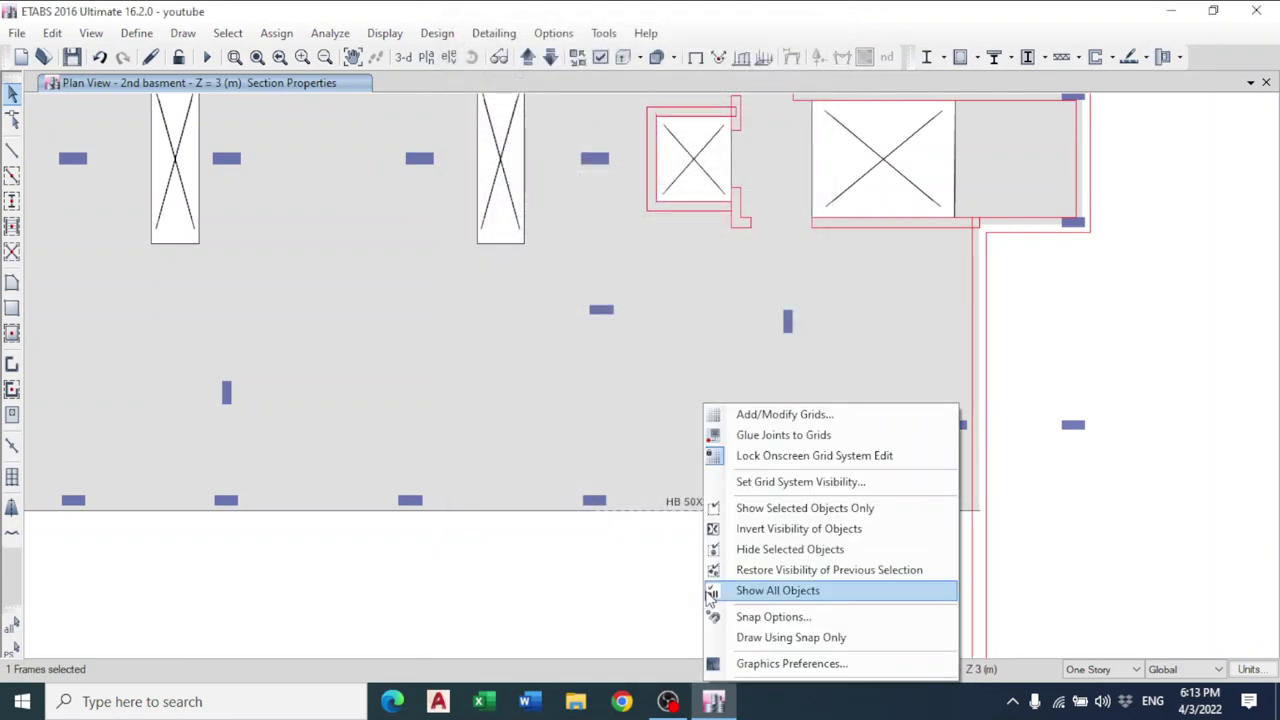
{"action": "left_click", "coordinate": [622, 527]}
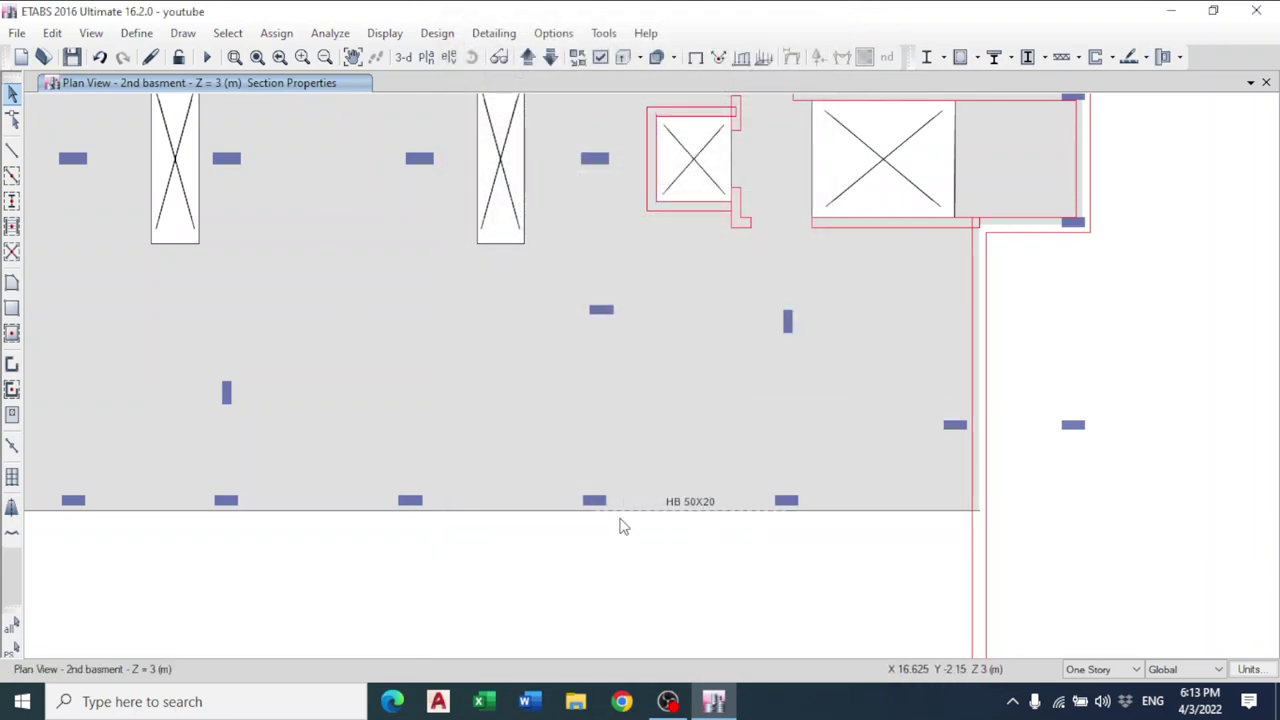
- Select all frames whose frame section property is None
{"action": "left_click", "coordinate": [228, 33]}
{"action": "mouse_move", "coordinate": [256, 56]}
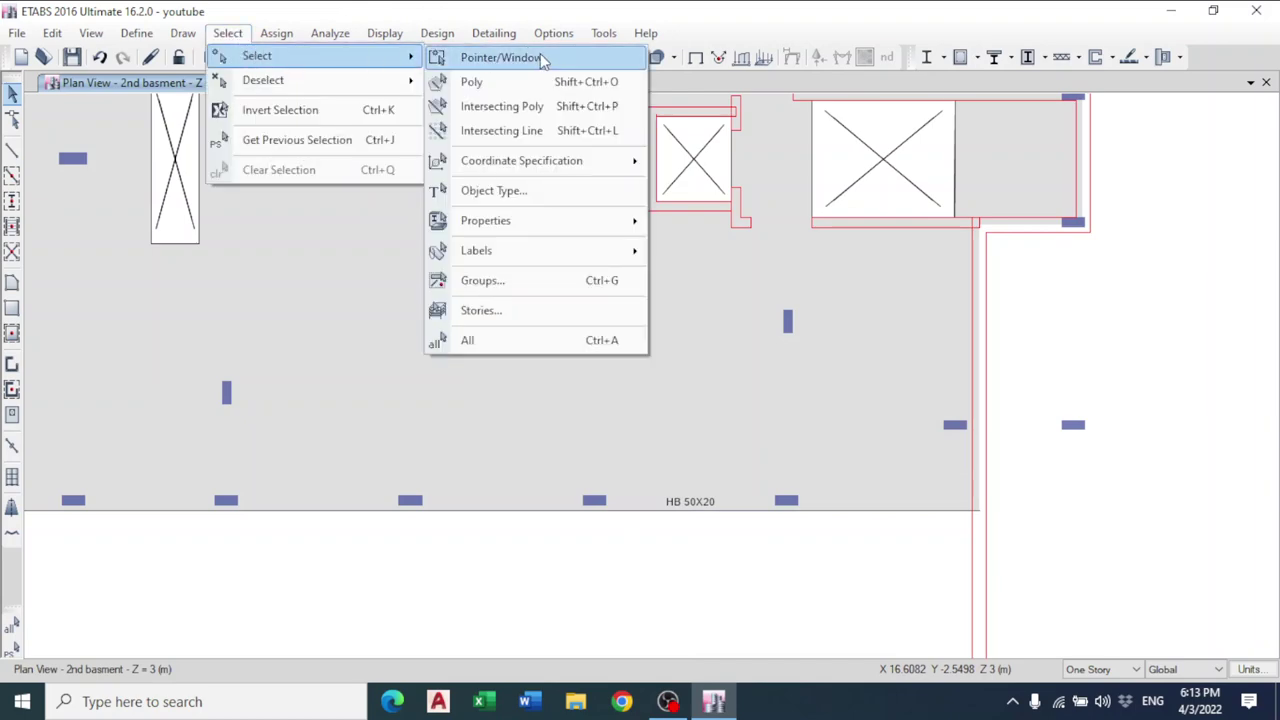
{"action": "mouse_move", "coordinate": [536, 222]}
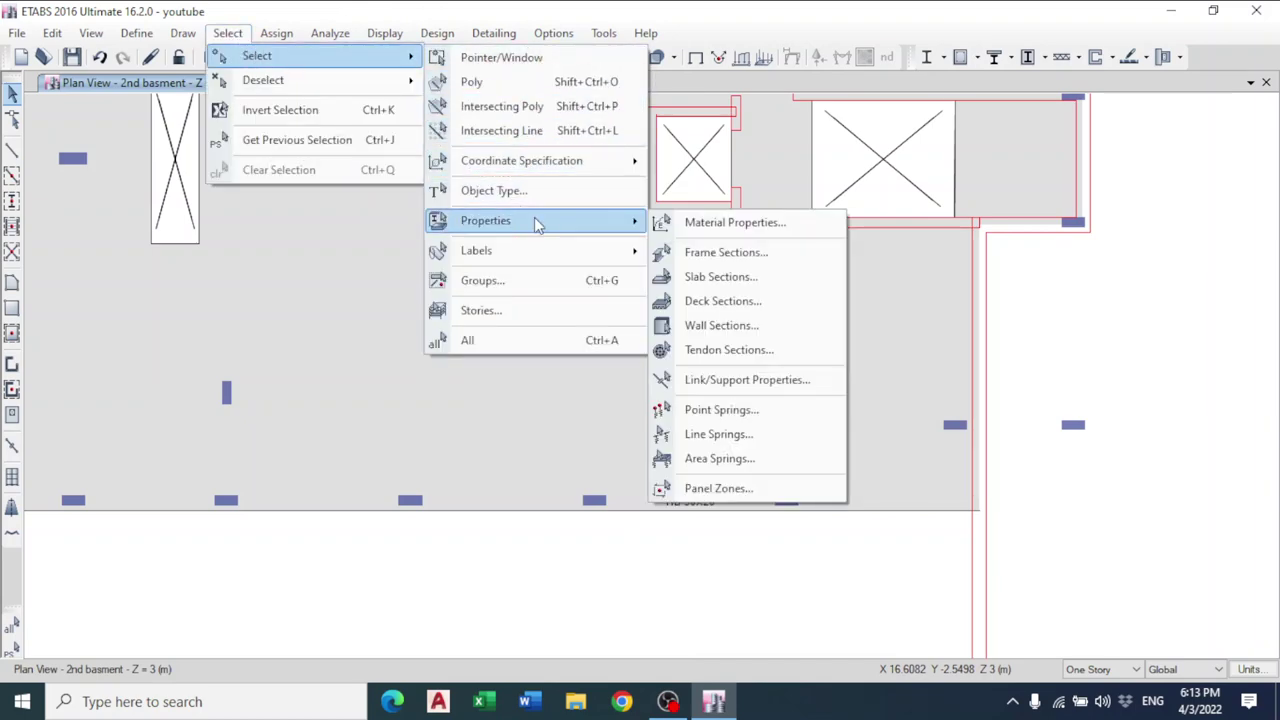
{"action": "left_click", "coordinate": [672, 254]}
{"action": "left_click", "coordinate": [560, 285]}
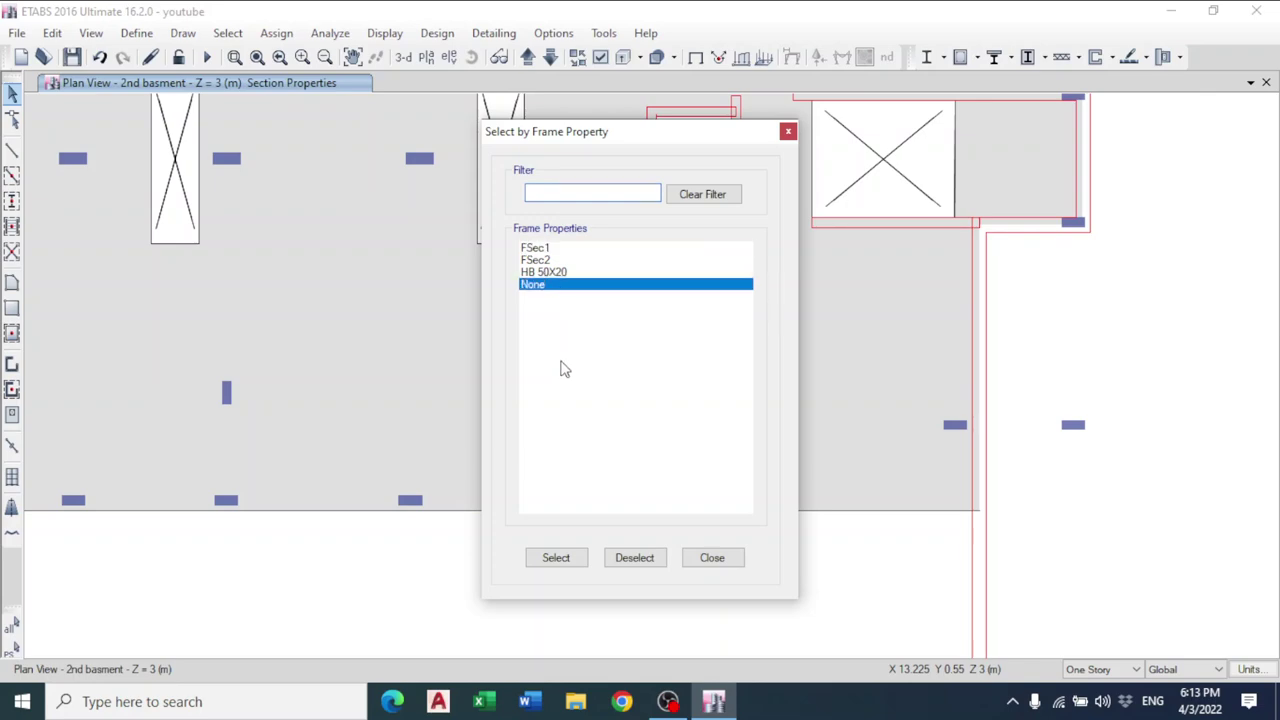
{"action": "left_click", "coordinate": [568, 562]}
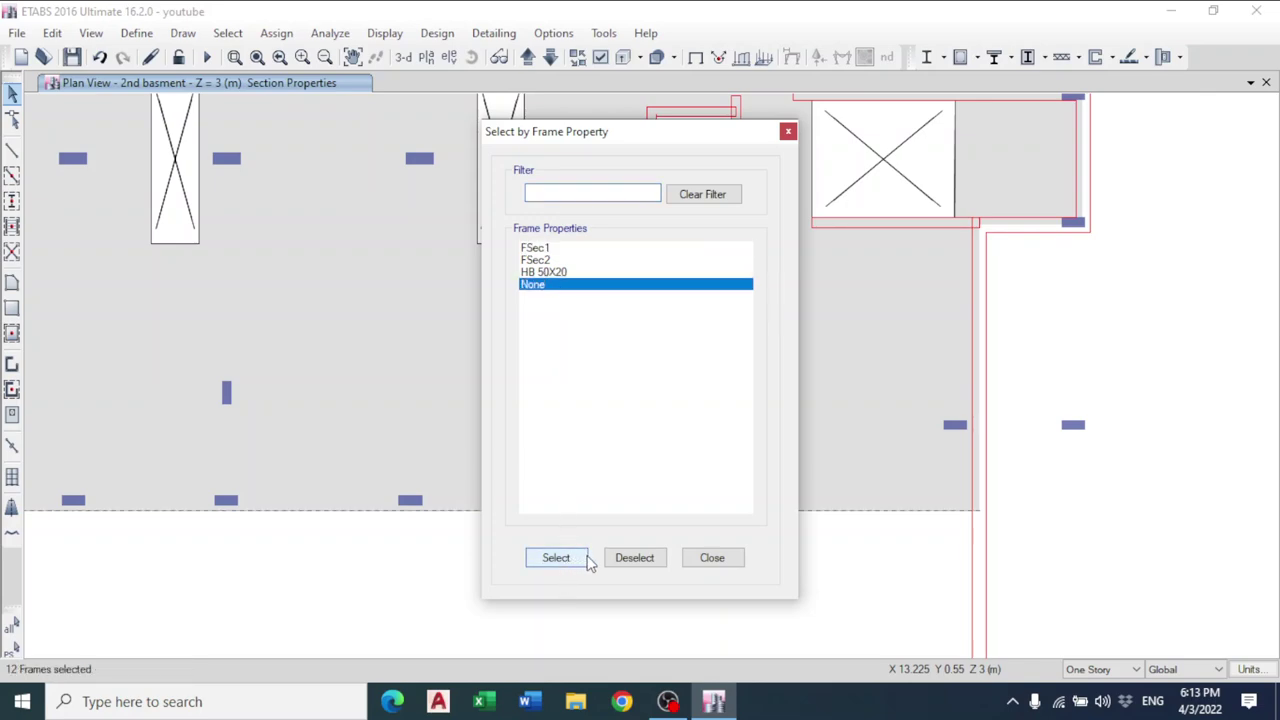
{"action": "left_click", "coordinate": [706, 562]}
- Assign the HB 50X20 frame section property to the selected null edge lines
{"action": "left_click", "coordinate": [228, 33]}
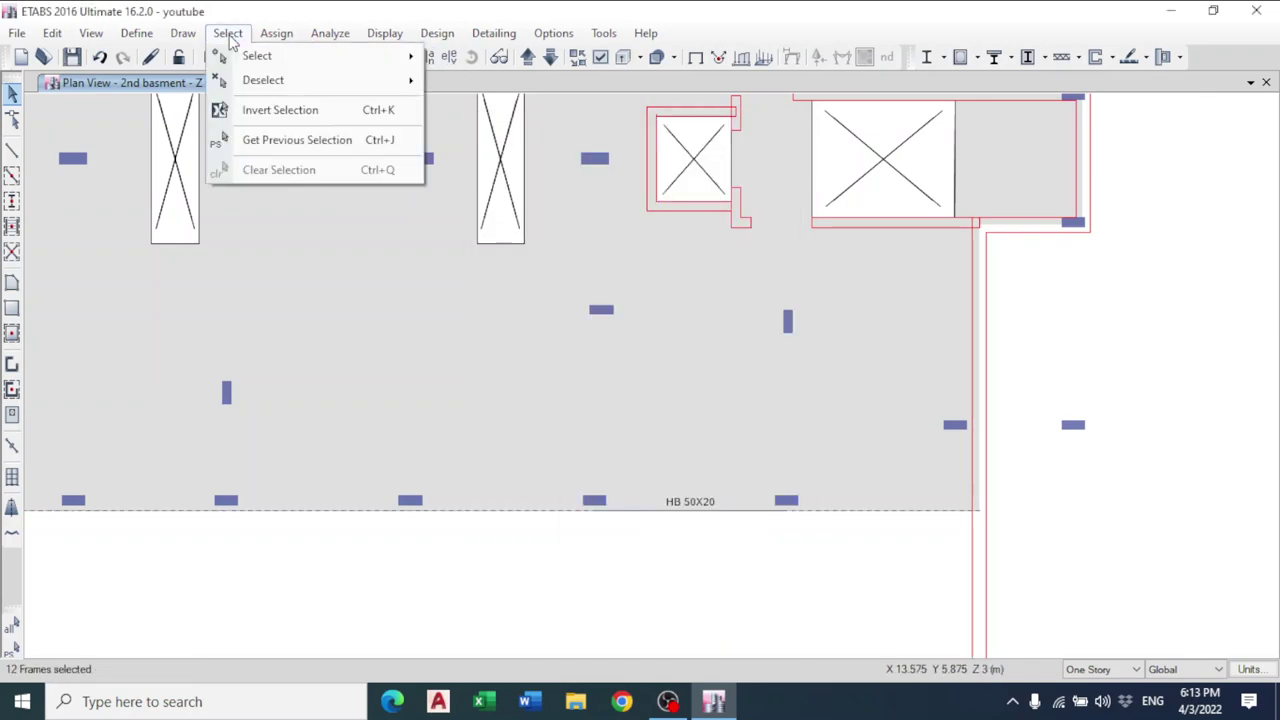
{"action": "mouse_move", "coordinate": [276, 33]}
{"action": "mouse_move", "coordinate": [305, 82]}
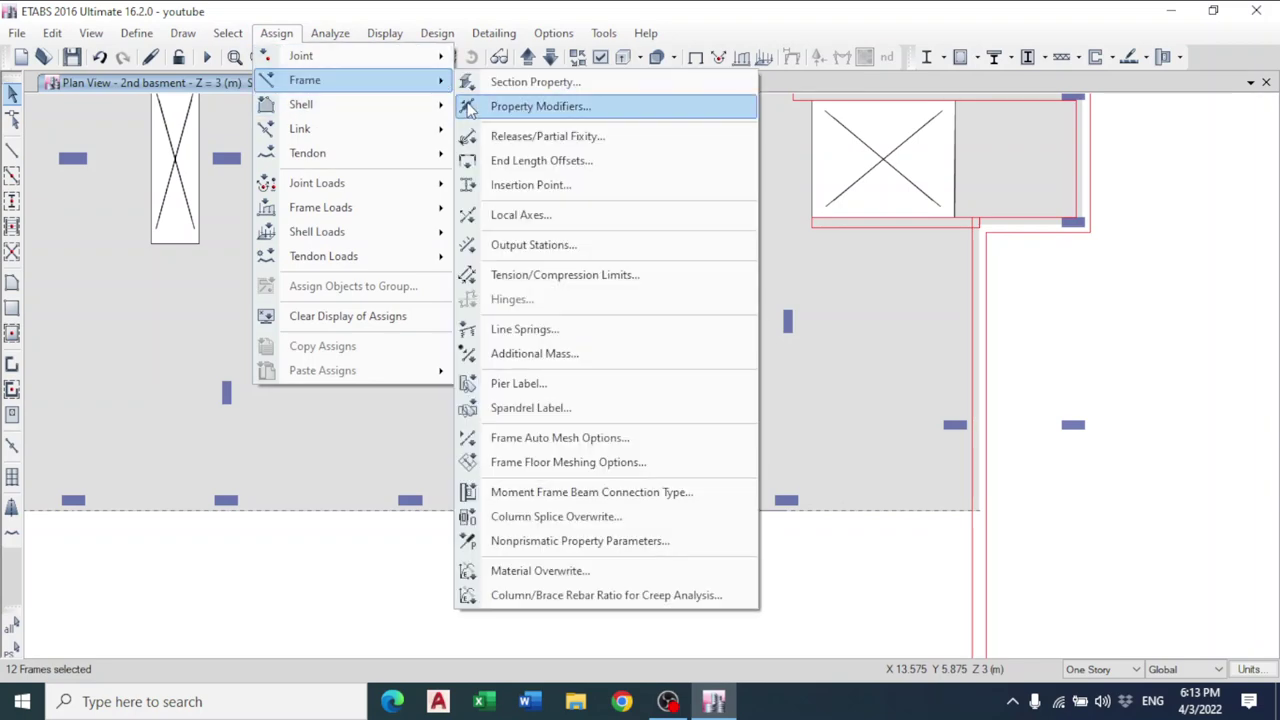
{"action": "left_click", "coordinate": [535, 82]}
{"action": "left_click", "coordinate": [555, 262]}
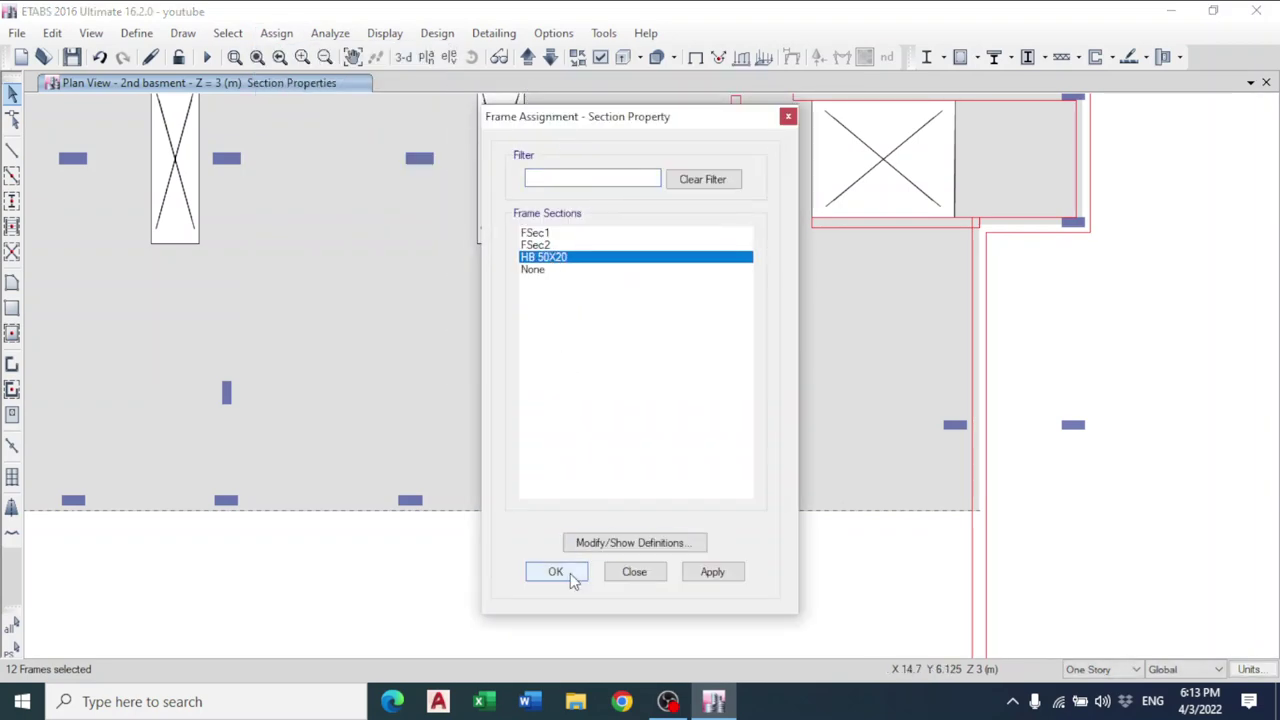
{"action": "left_click", "coordinate": [570, 573]}
{"action": "scroll", "coordinate": [455, 577], "scroll_direction": "down", "scroll_amount": 3}
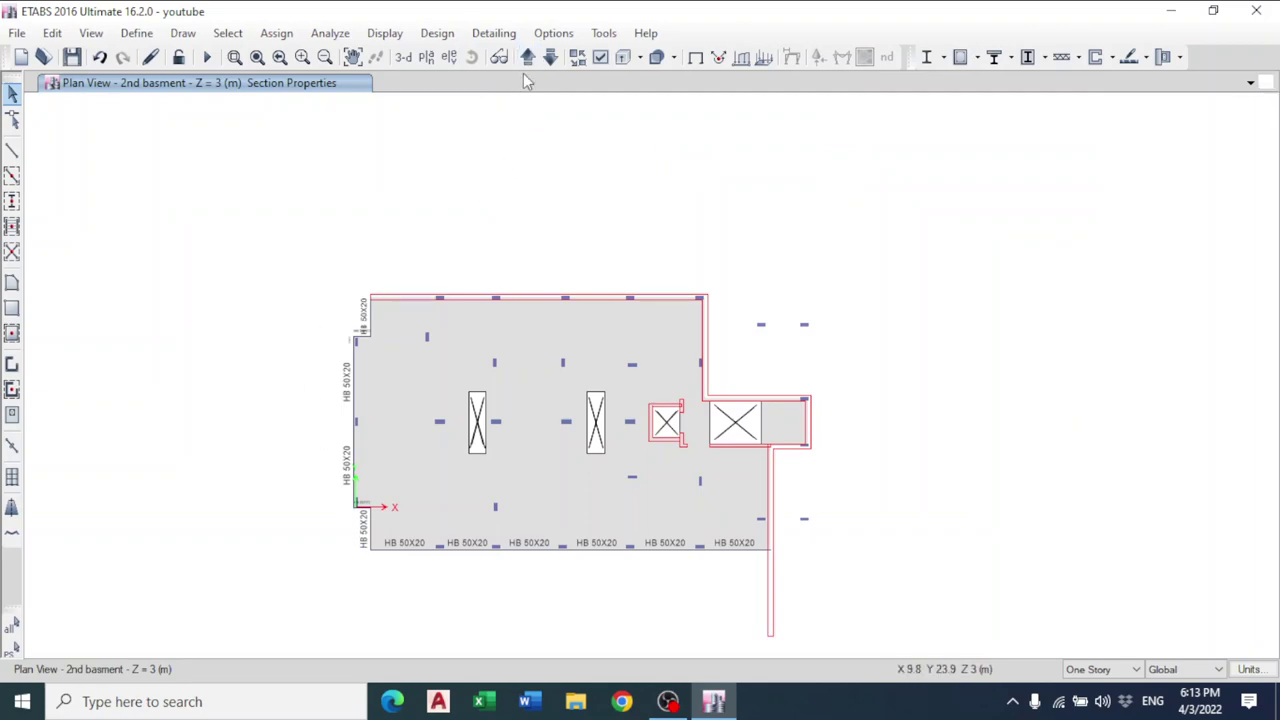
- Switch back to the 3D view and save the model
{"action": "left_click", "coordinate": [403, 58]}
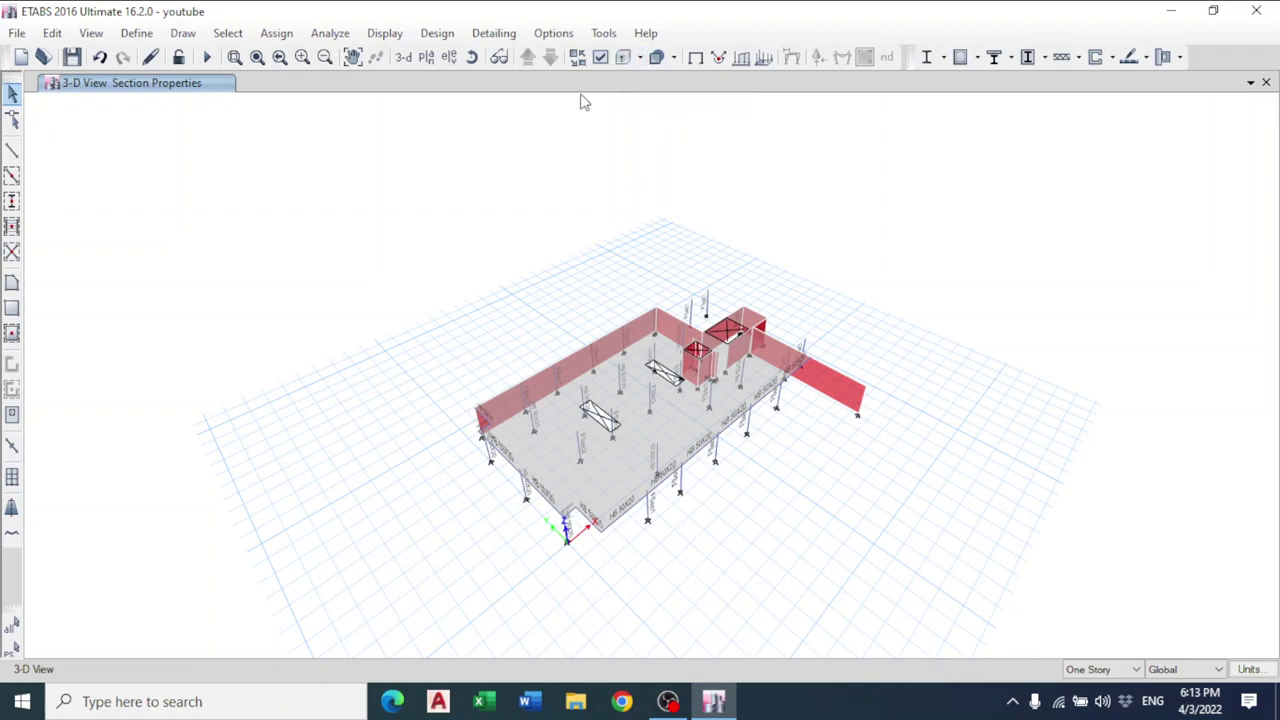
{"action": "left_click", "coordinate": [72, 57]}
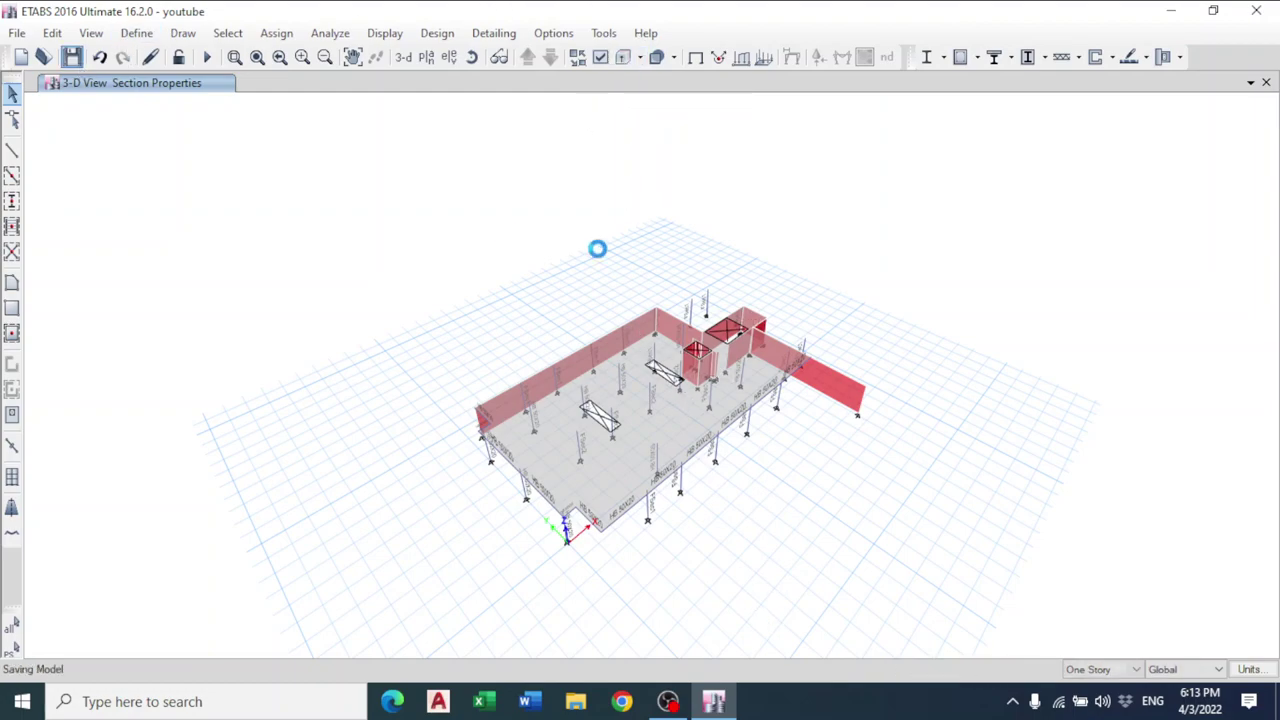
{"action": "left_click", "coordinate": [1256, 10]}
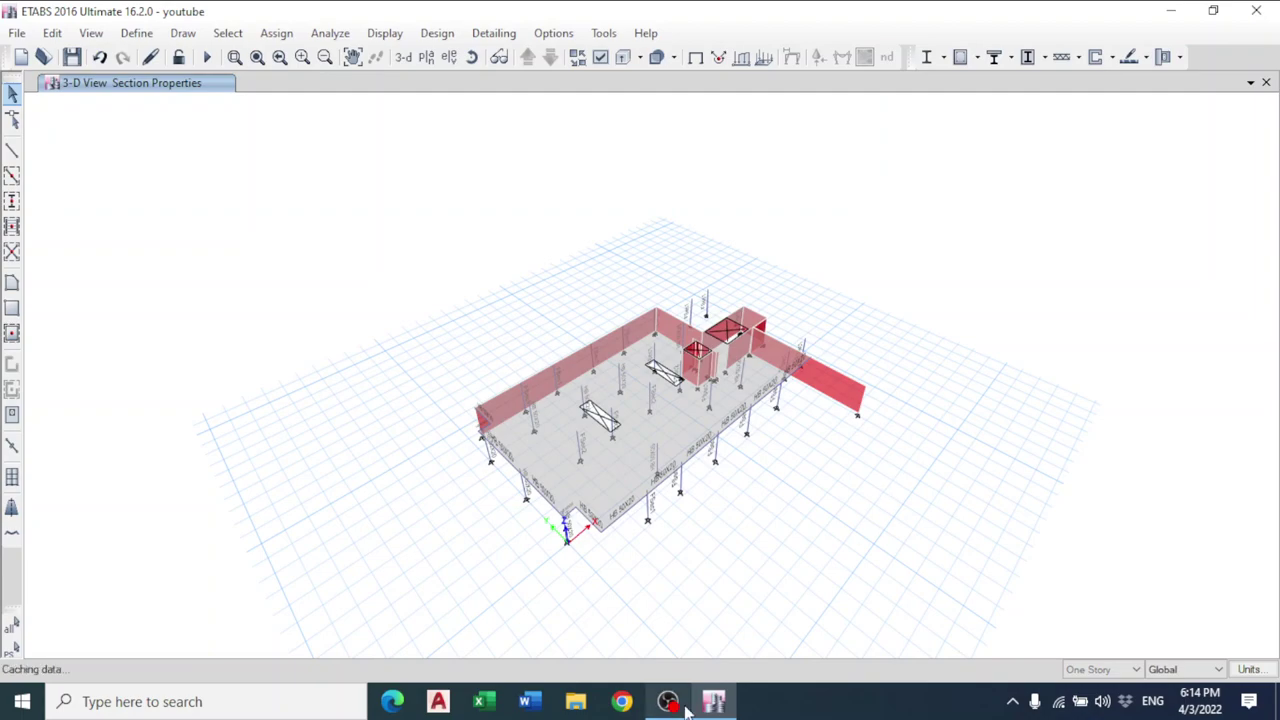
{"action": "left_click", "coordinate": [1105, 529]}
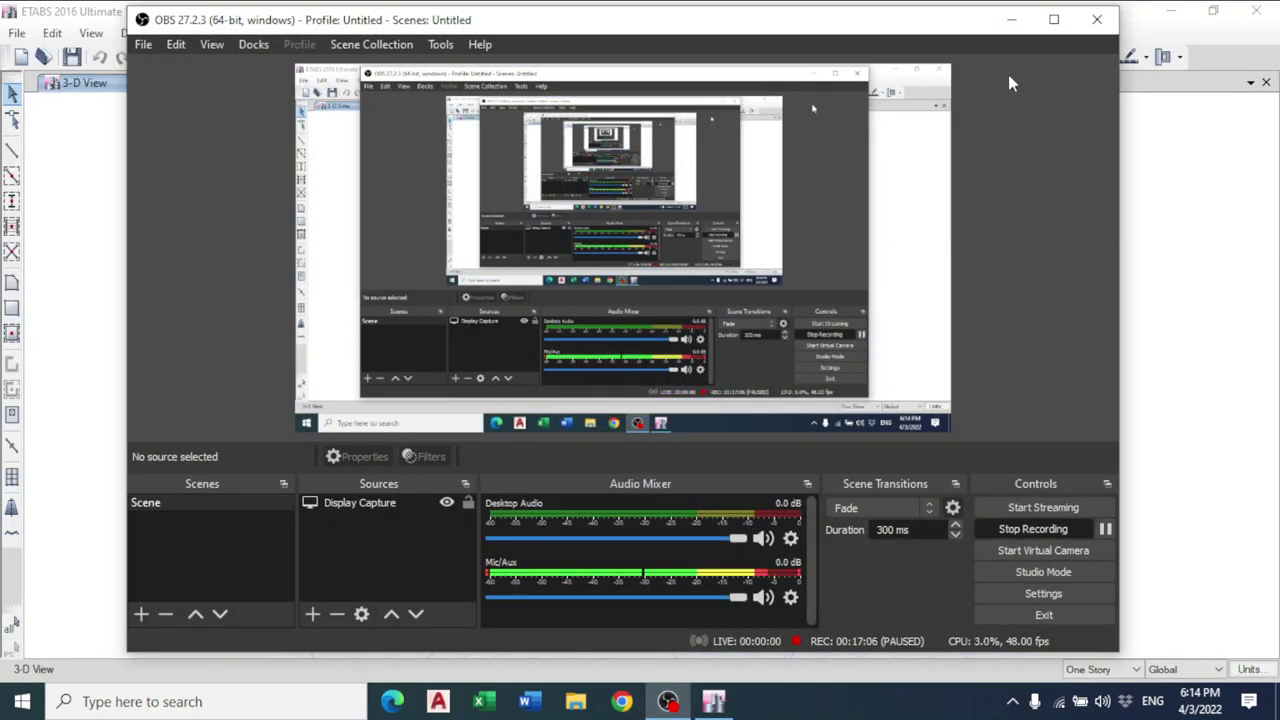
- Return to the 2nd basment plan view from the 3D model and turn off the extruded display
{"action": "scroll", "coordinate": [630, 300], "scroll_direction": "up", "scroll_amount": 5}
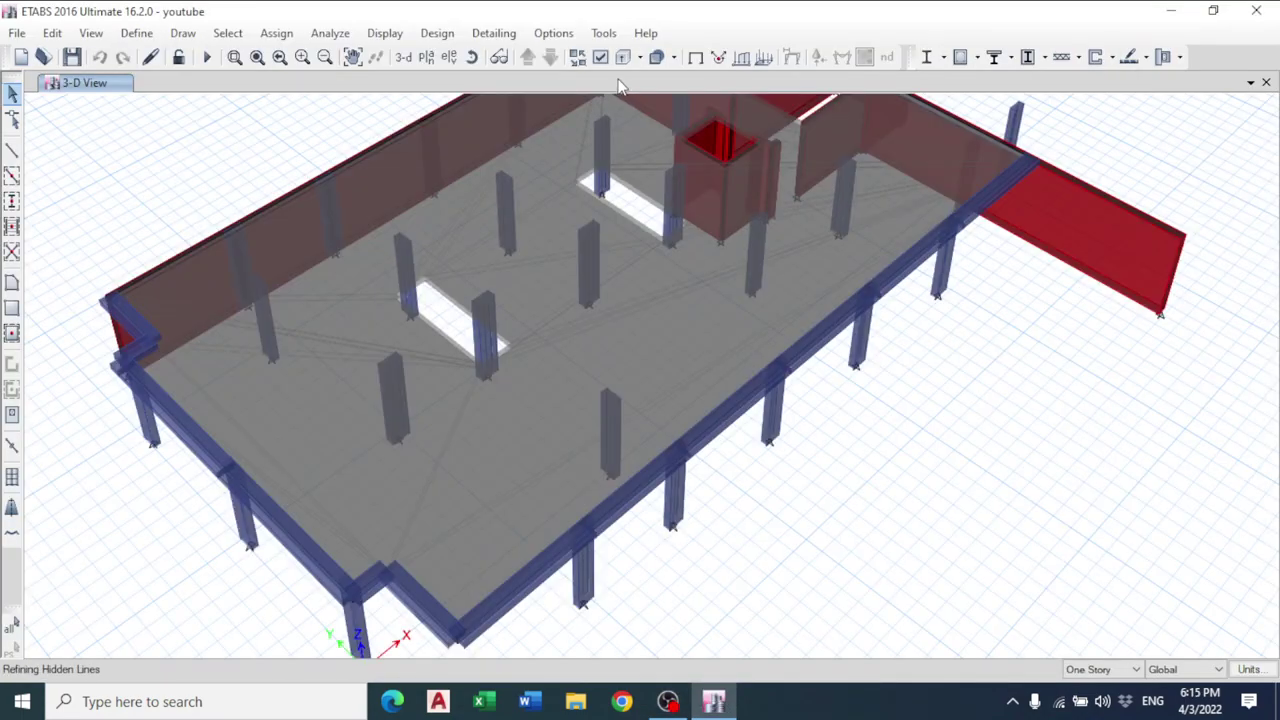
{"action": "left_click", "coordinate": [625, 61]}
{"action": "left_click", "coordinate": [625, 61]}
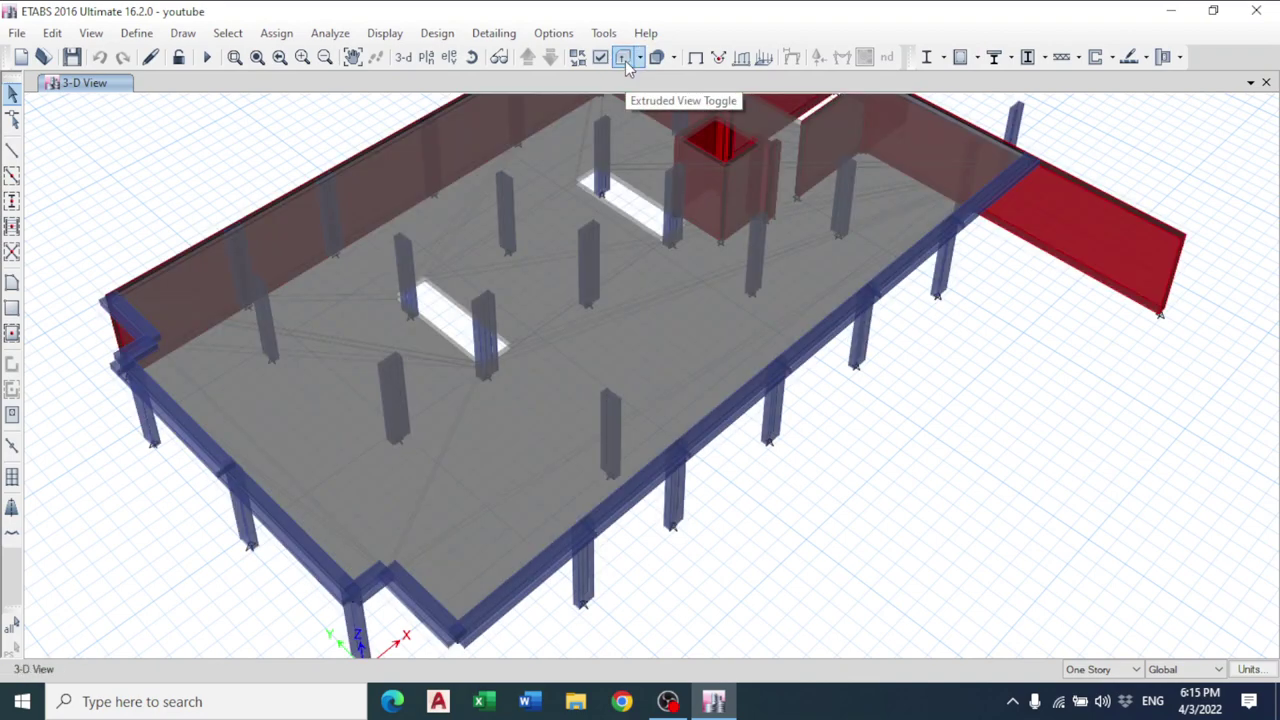
{"action": "left_click", "coordinate": [450, 59]}
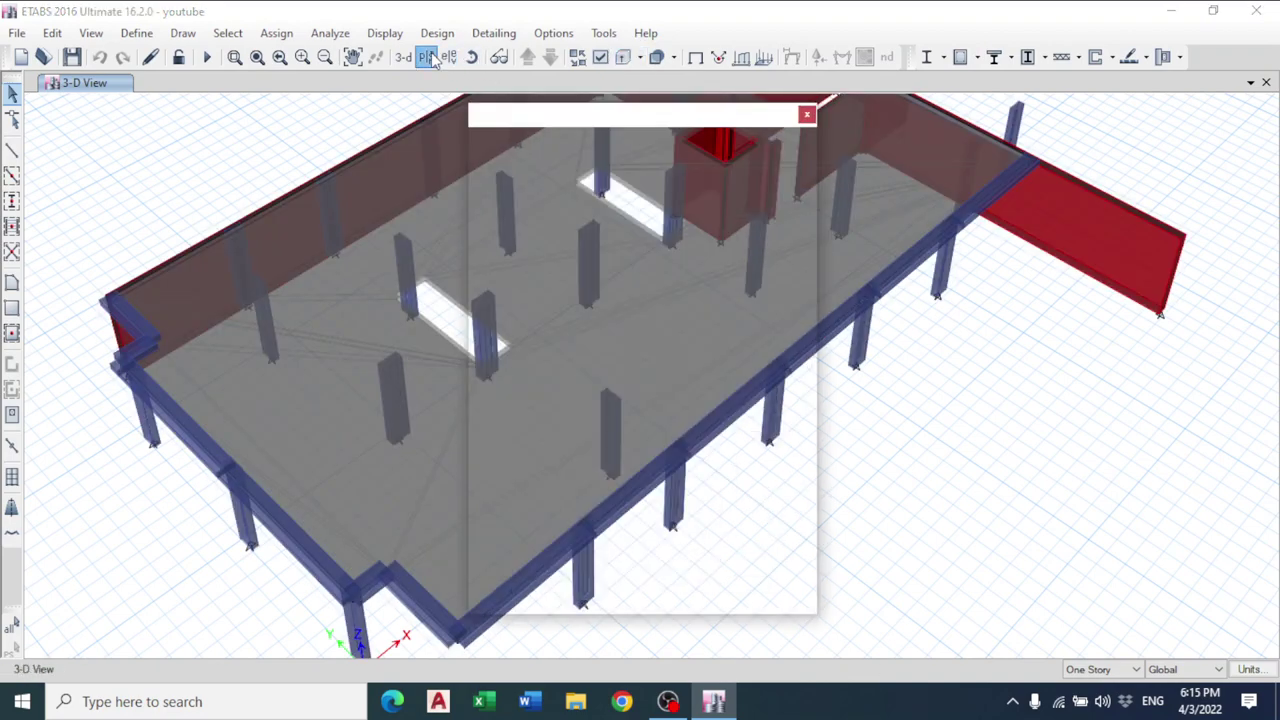
{"action": "left_click", "coordinate": [557, 349]}
{"action": "left_click", "coordinate": [552, 573]}
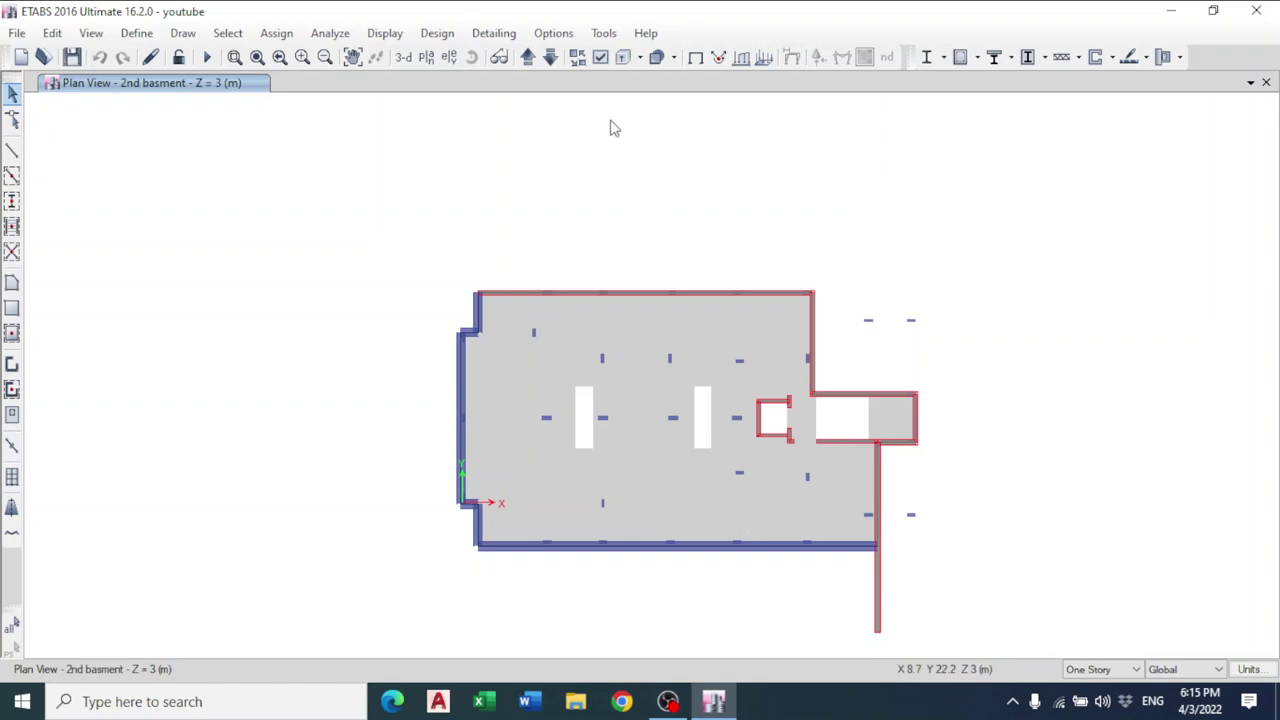
{"action": "left_click", "coordinate": [622, 60]}
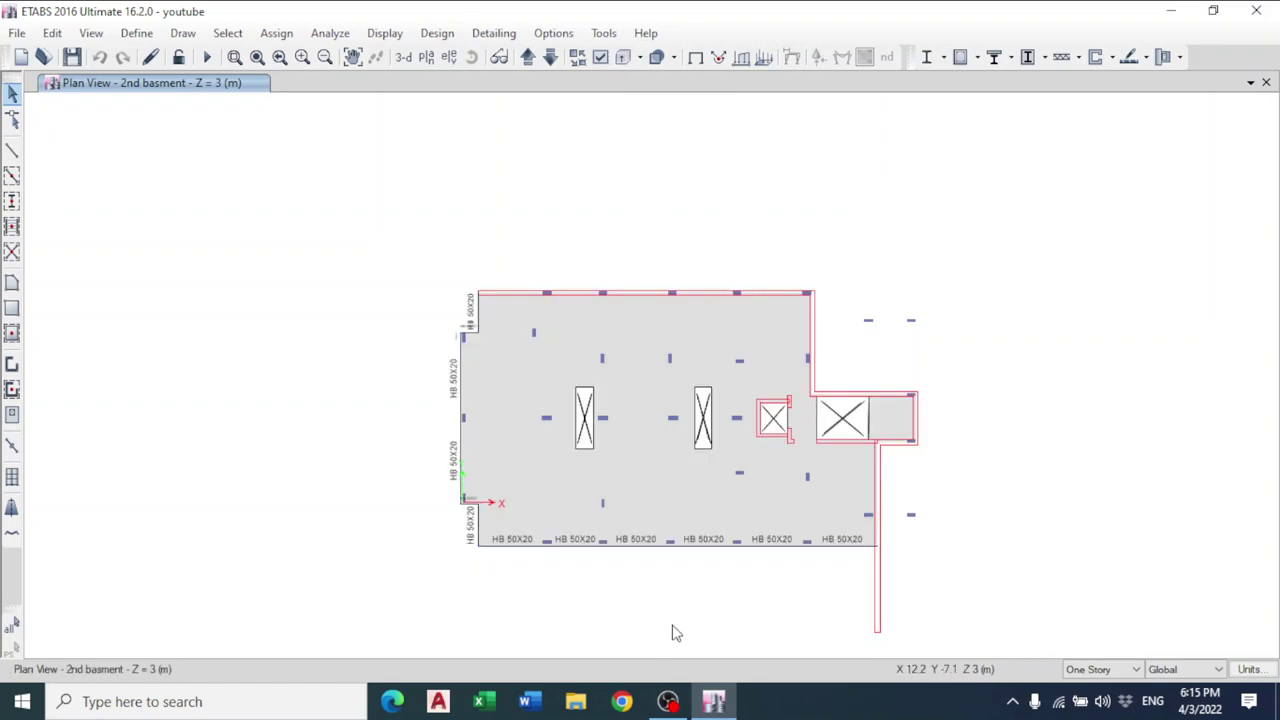
- Add one 3 m story above the 3rd floor, replicated from the 2nd basment, keeping the existing story heights
{"action": "left_click", "coordinate": [52, 33]}
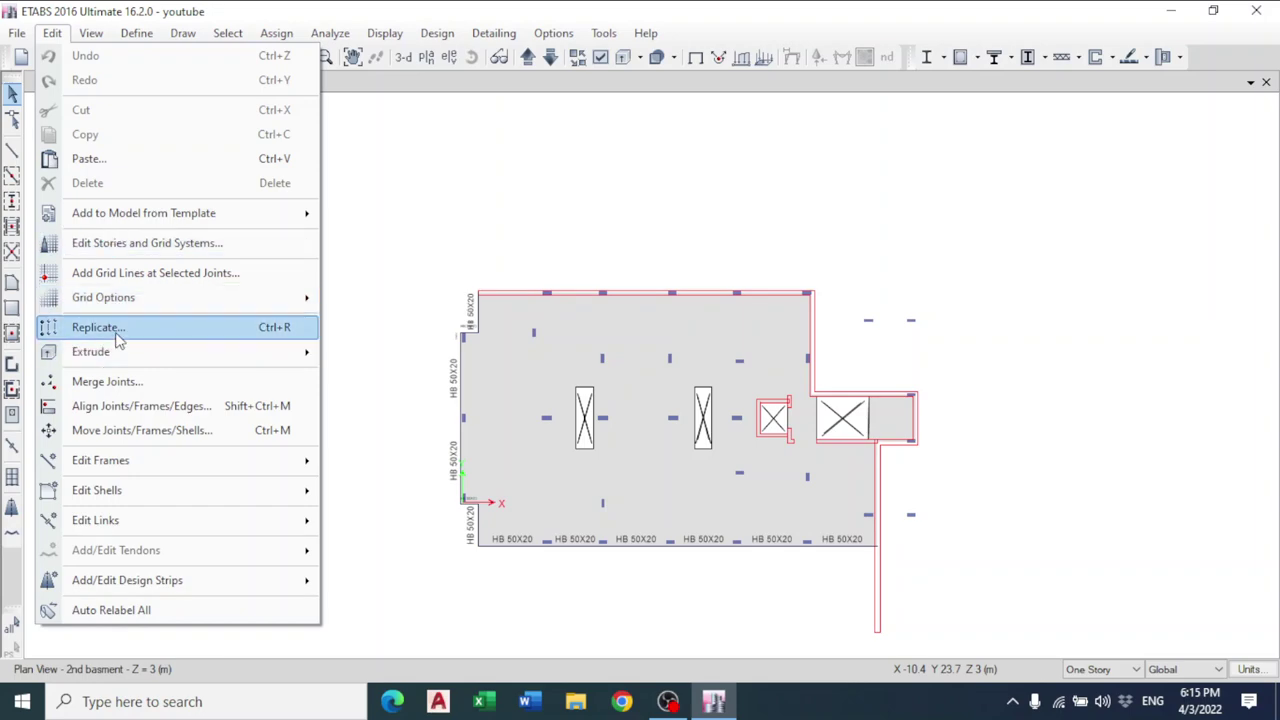
{"action": "left_click", "coordinate": [128, 244]}
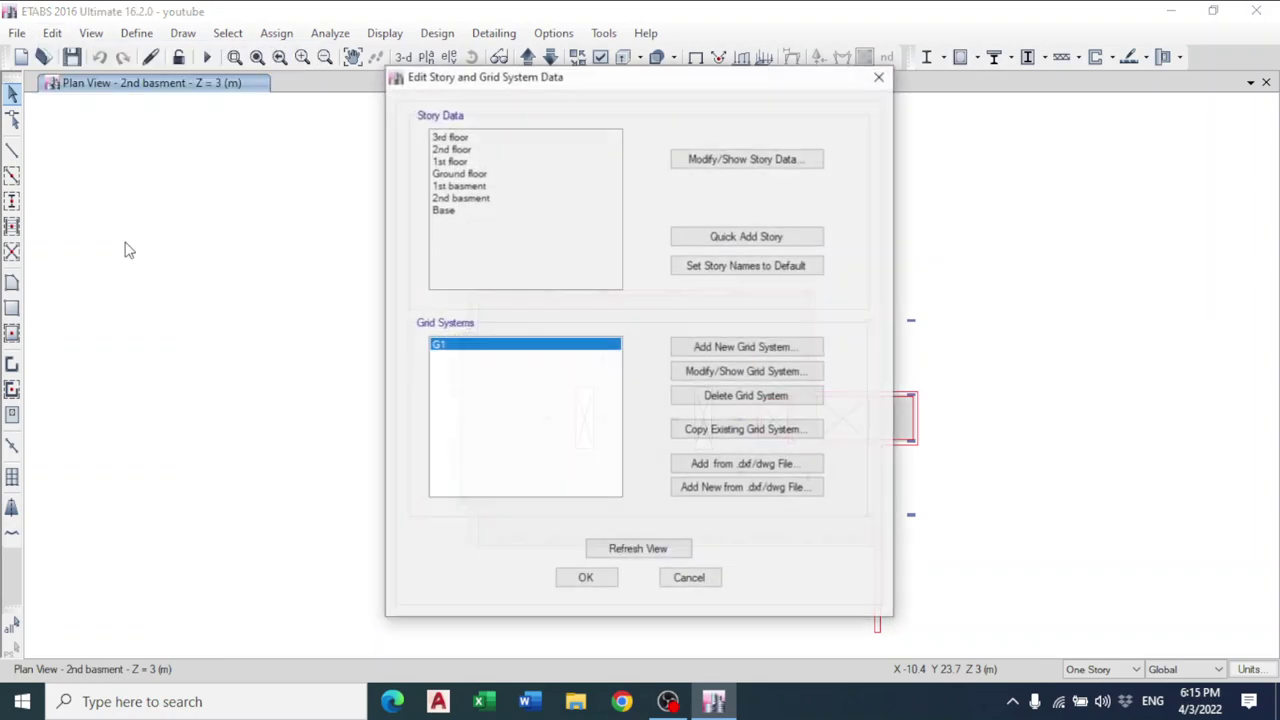
{"action": "left_click", "coordinate": [721, 158]}
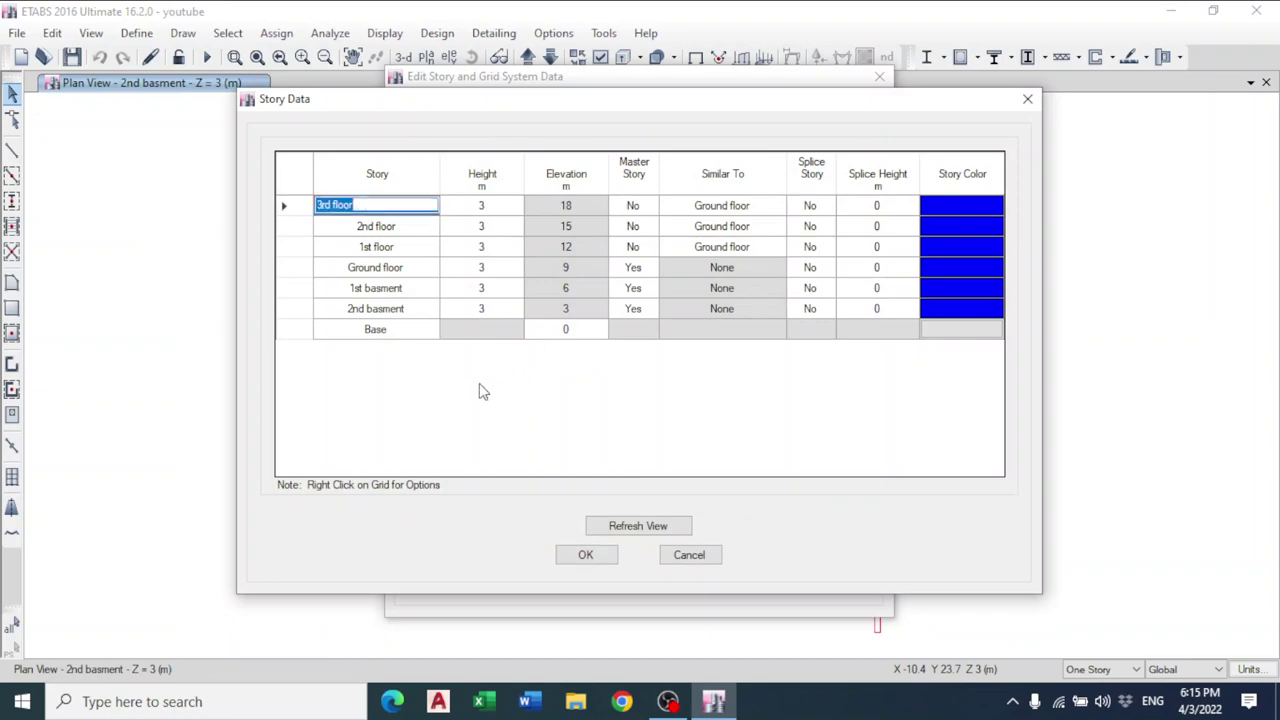
{"action": "right_click", "coordinate": [419, 391]}
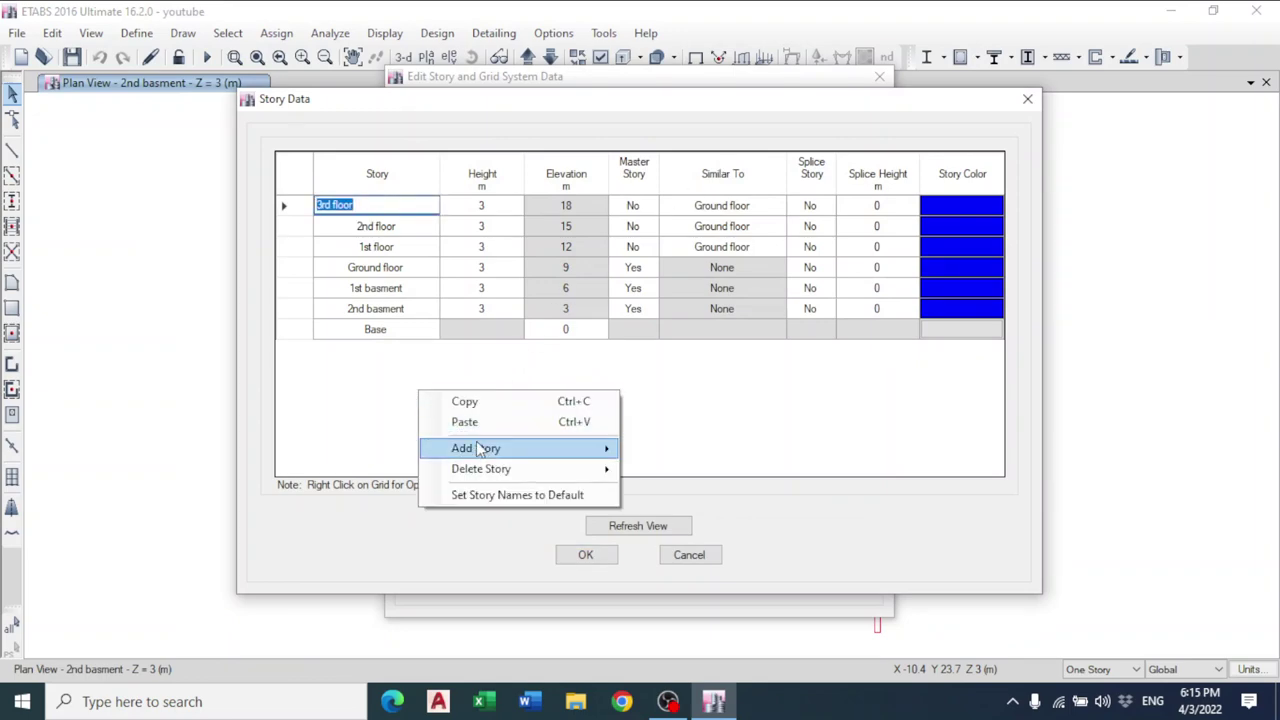
{"action": "mouse_move", "coordinate": [483, 449]}
{"action": "left_click", "coordinate": [685, 451]}
{"action": "left_click", "coordinate": [702, 389]}
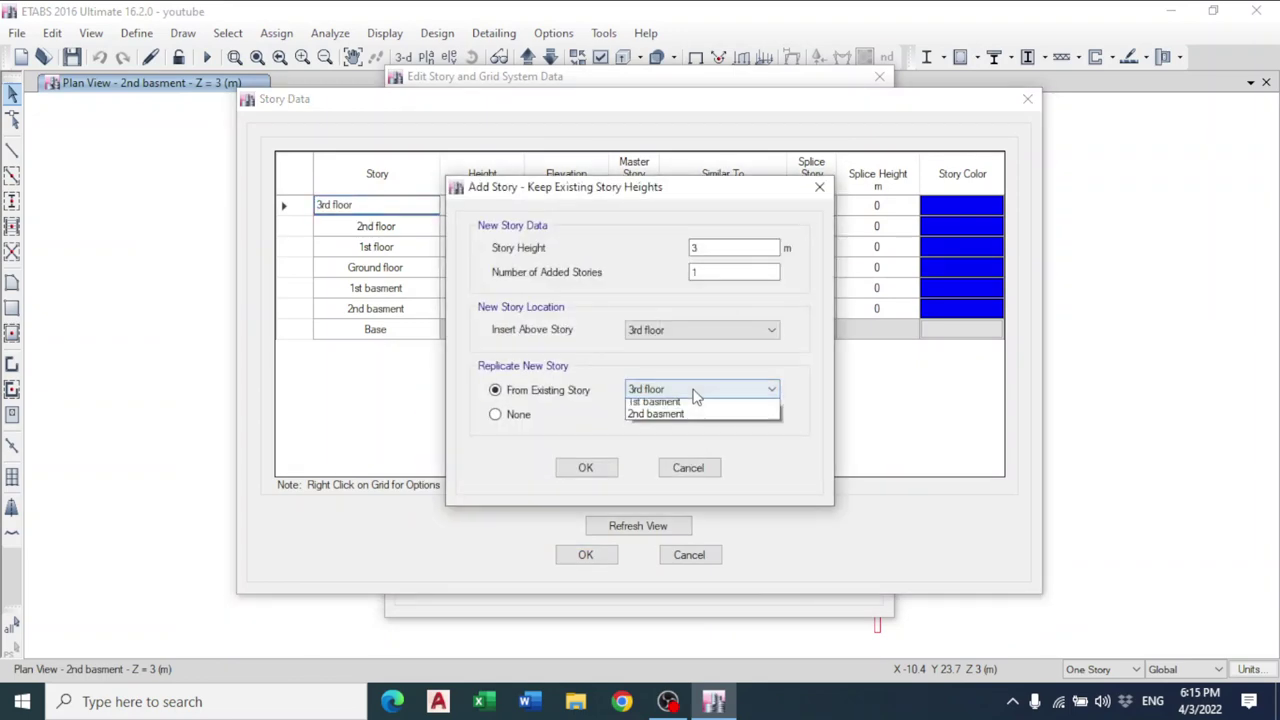
{"action": "left_click", "coordinate": [651, 403]}
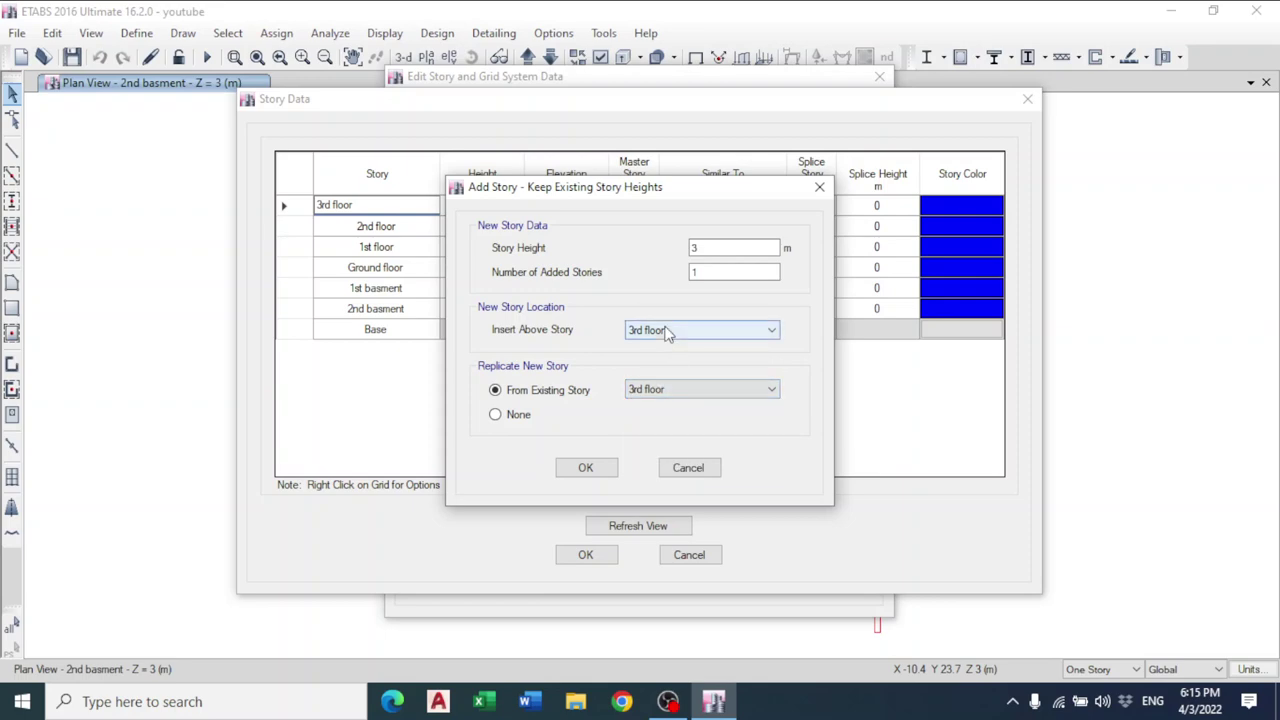
{"action": "left_click", "coordinate": [658, 393]}
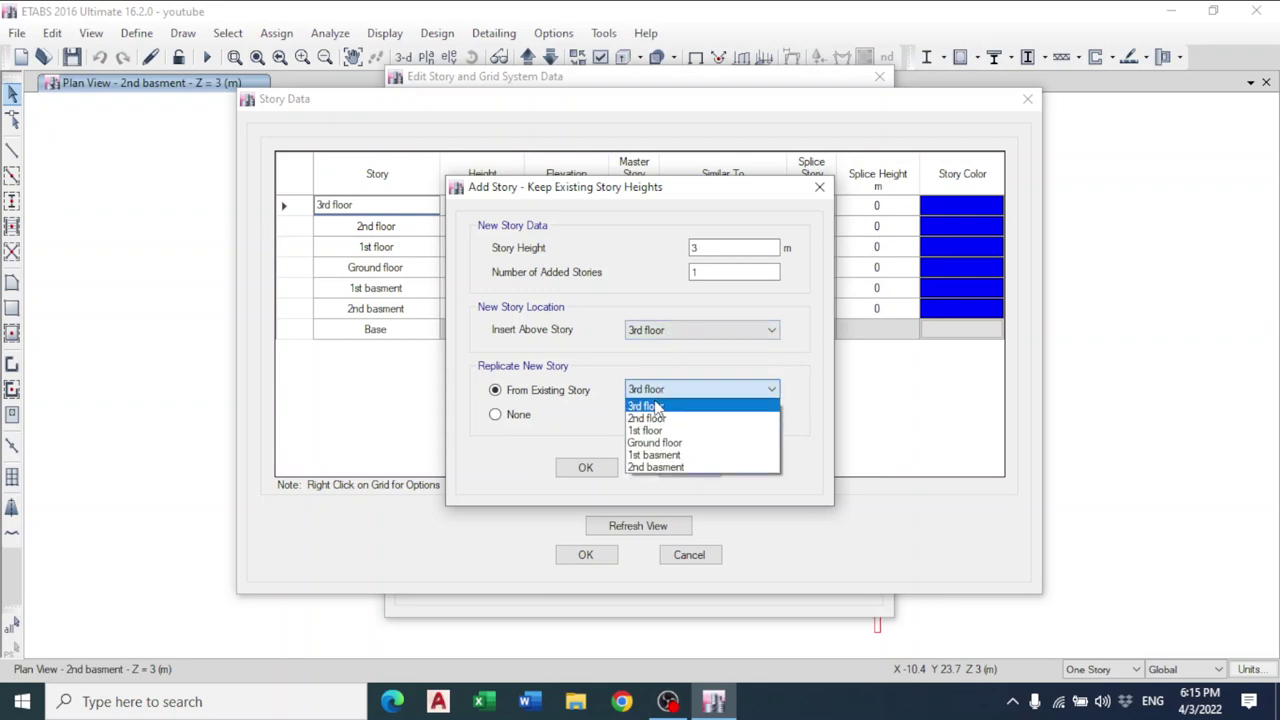
{"action": "left_click", "coordinate": [656, 468]}
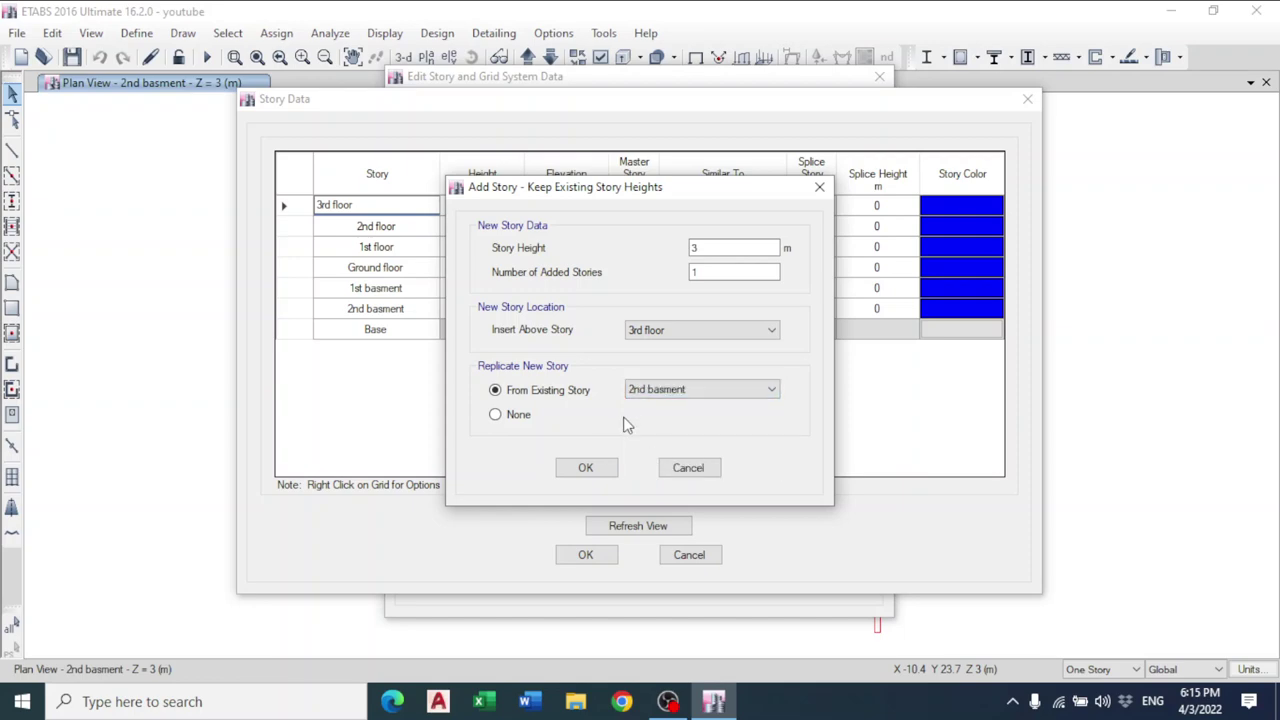
{"action": "left_click", "coordinate": [586, 468]}
{"action": "left_click", "coordinate": [586, 556]}
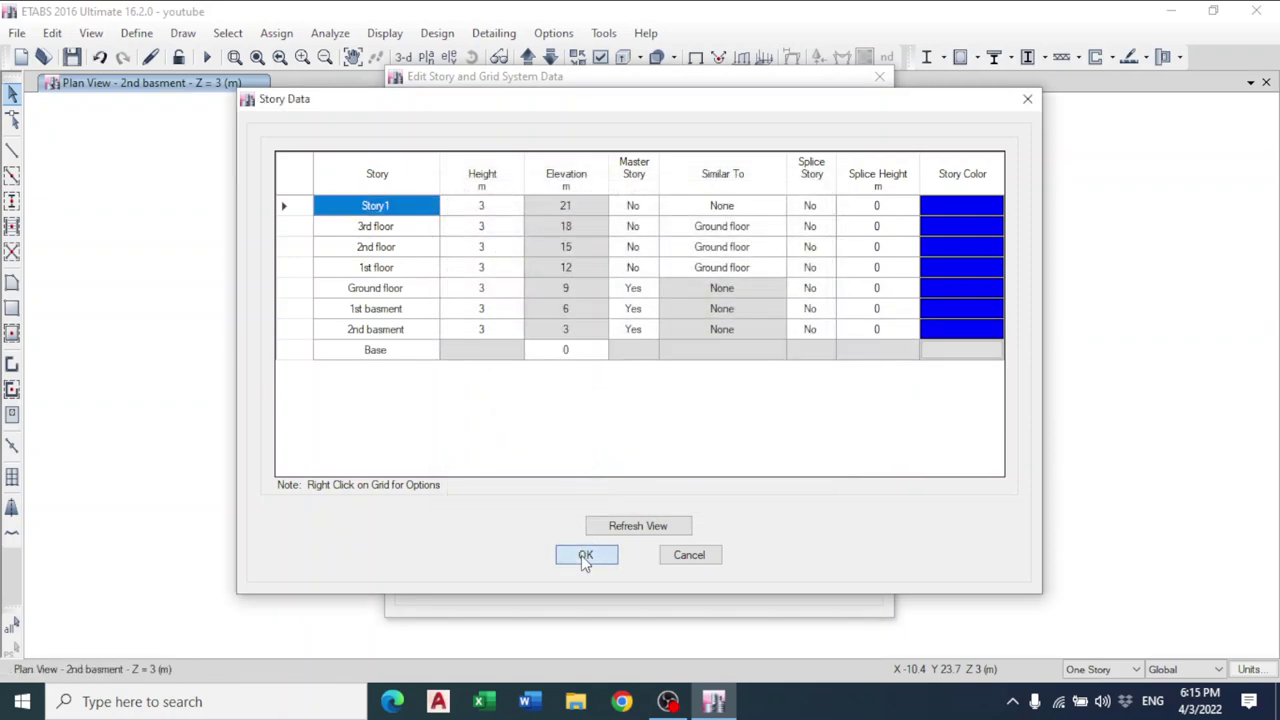
- Apply the story changes and inspect the replicated top story in the 3D view, leaving nothing selected
{"action": "left_click", "coordinate": [585, 580]}
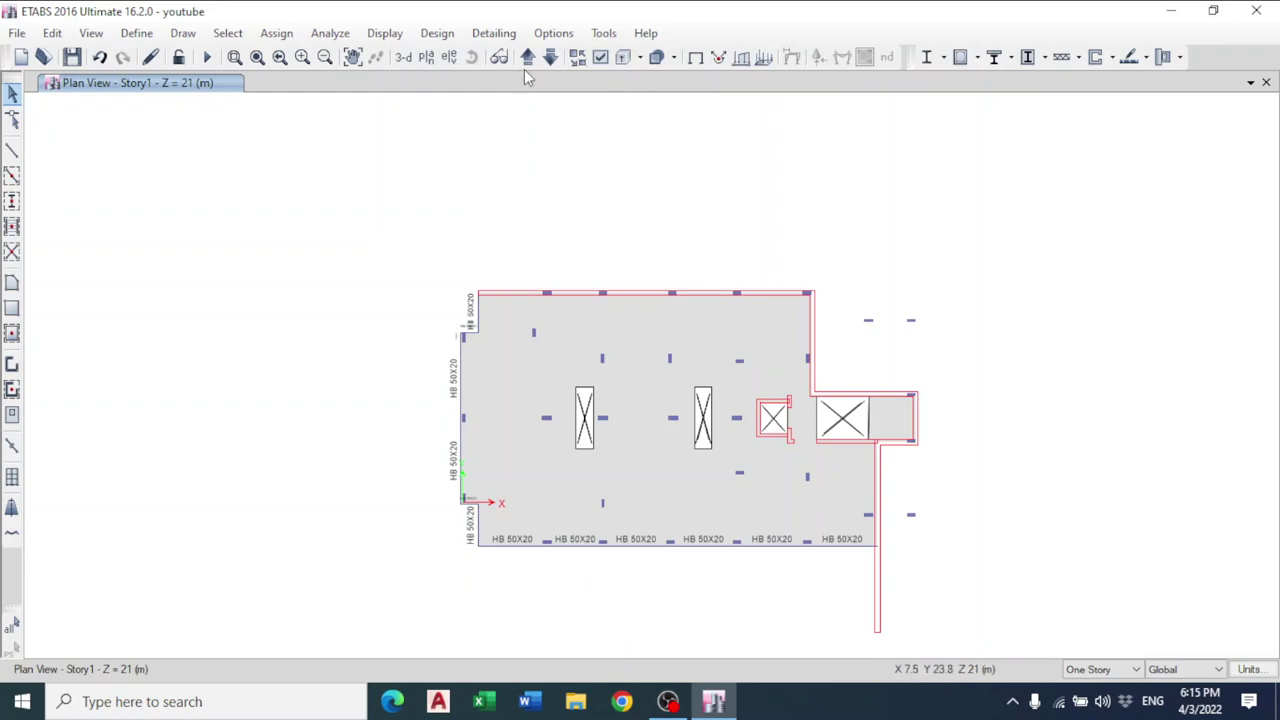
{"action": "left_click", "coordinate": [404, 57]}
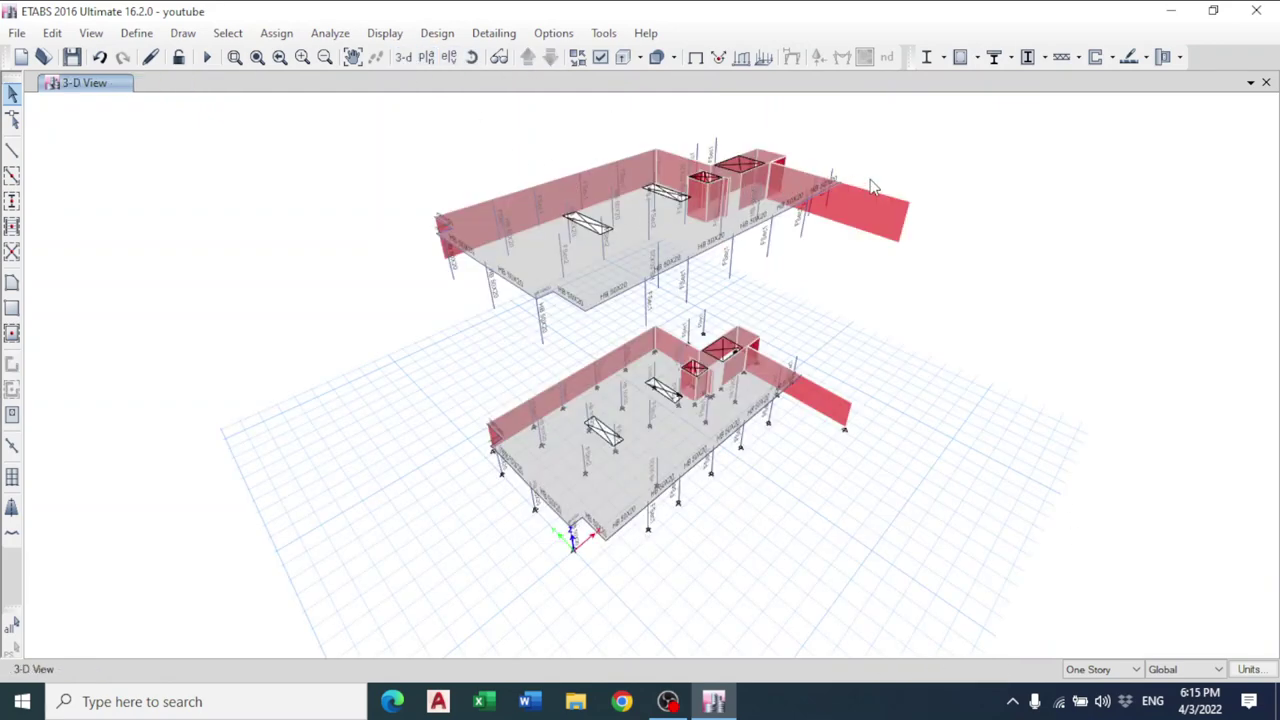
{"action": "left_click_drag", "start_coordinate": [948, 120], "coordinate": [374, 317]}
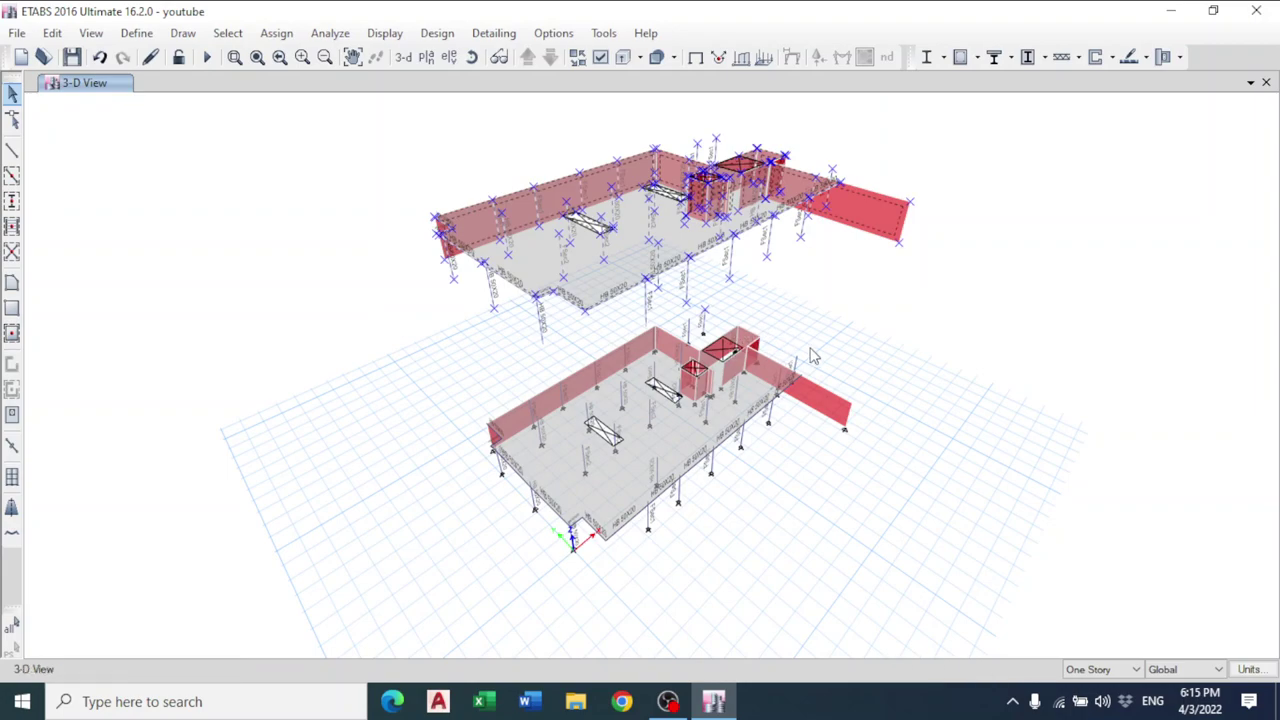
{"action": "key", "text": "ctrl+q"}
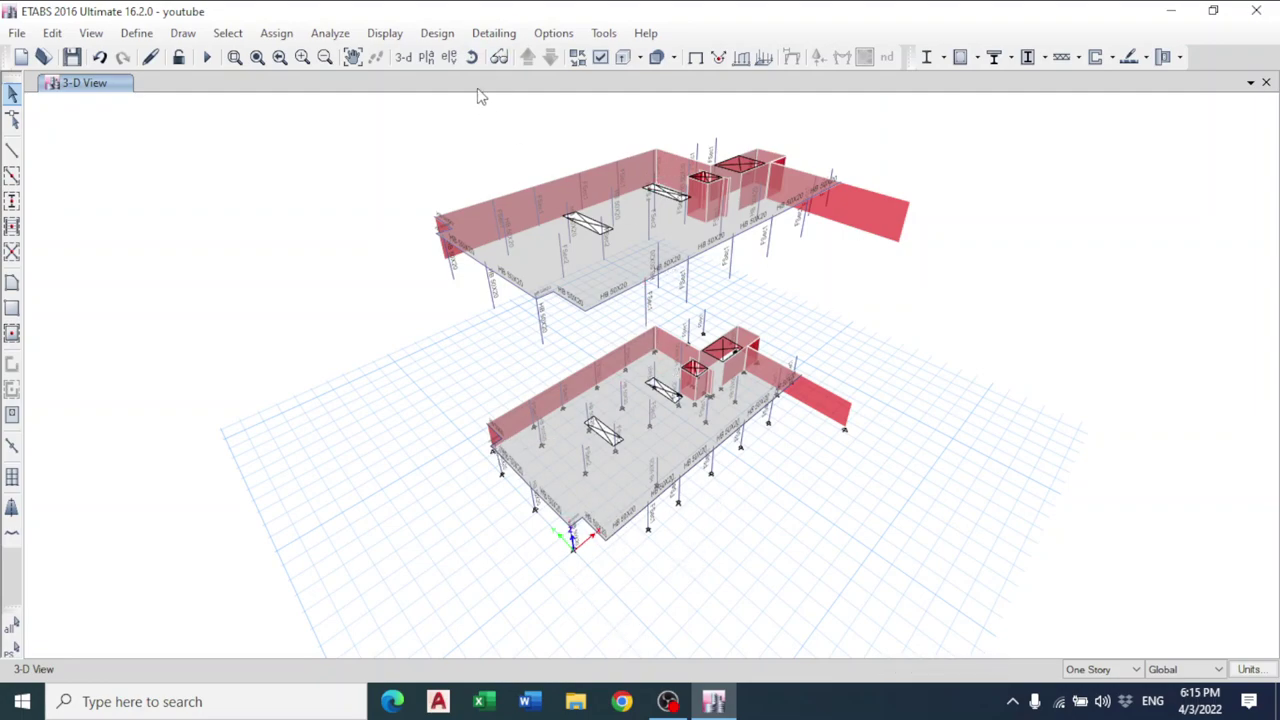
- Open the Story1 plan view and delete Story1 from the story data
{"action": "left_click", "coordinate": [426, 57]}
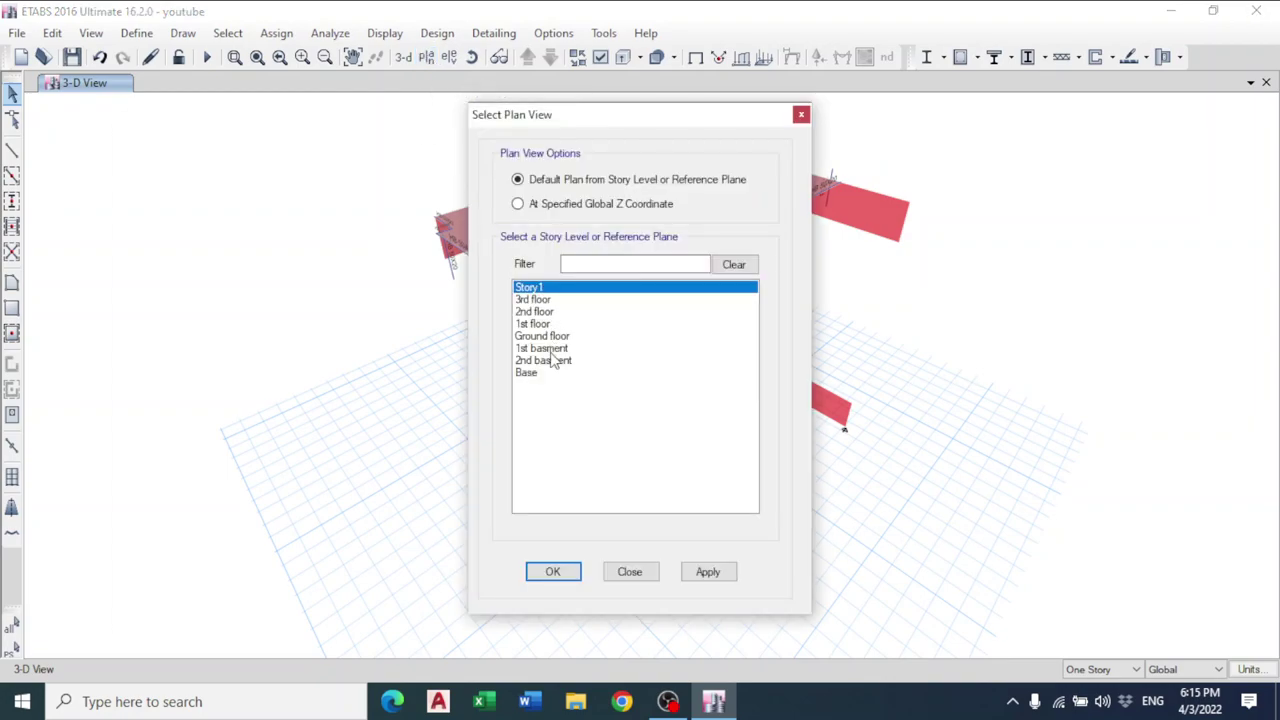
{"action": "left_click", "coordinate": [553, 572]}
{"action": "right_click", "coordinate": [395, 222]}
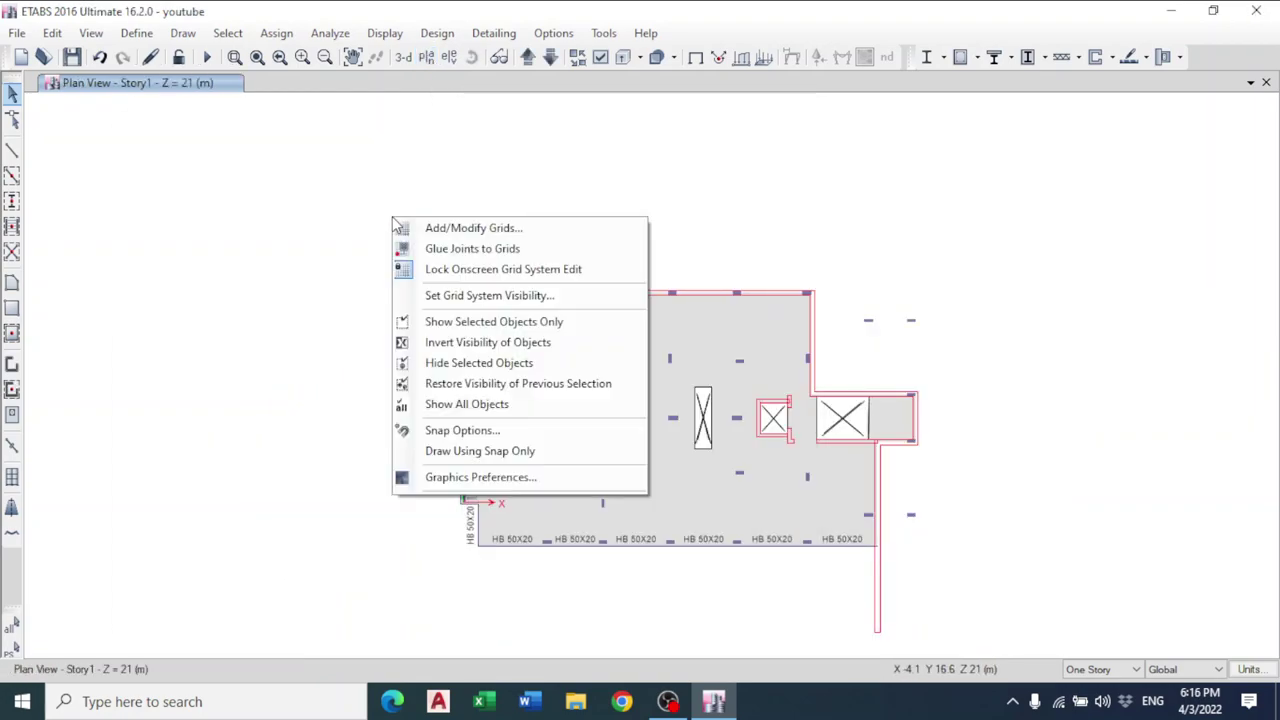
{"action": "left_click", "coordinate": [53, 33]}
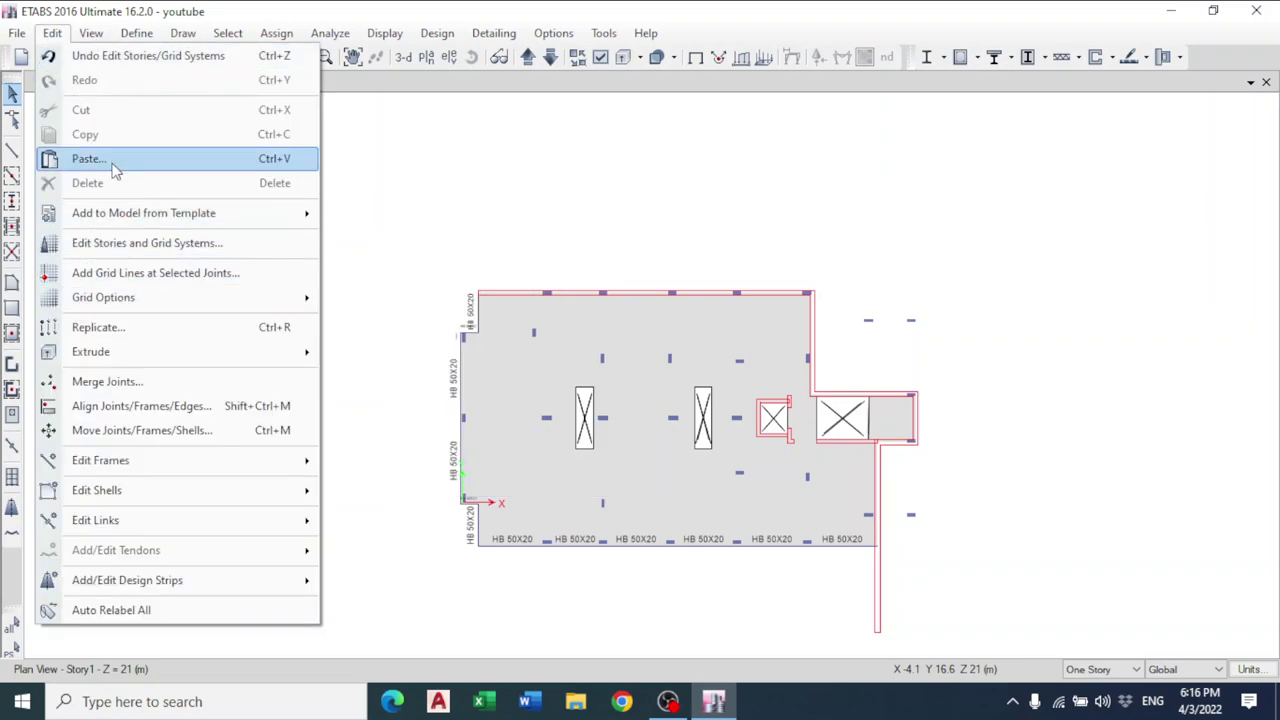
{"action": "left_click", "coordinate": [114, 245]}
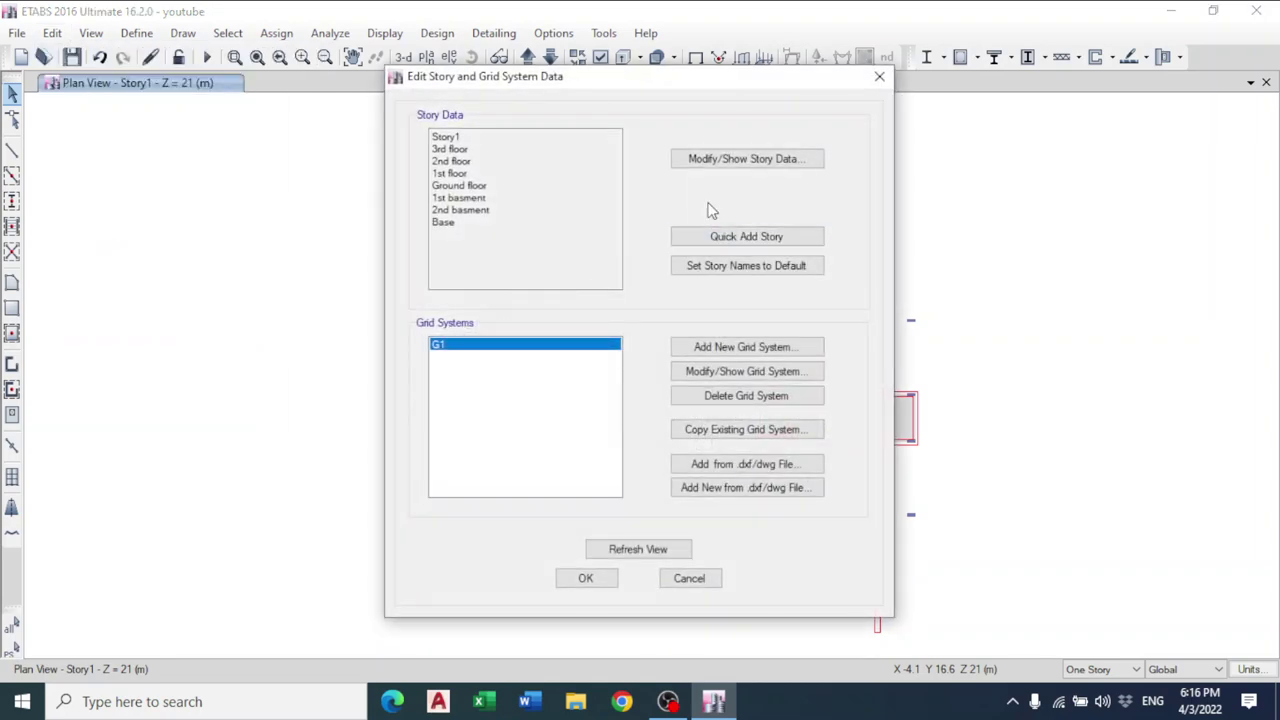
{"action": "left_click", "coordinate": [714, 158]}
{"action": "right_click", "coordinate": [521, 418]}
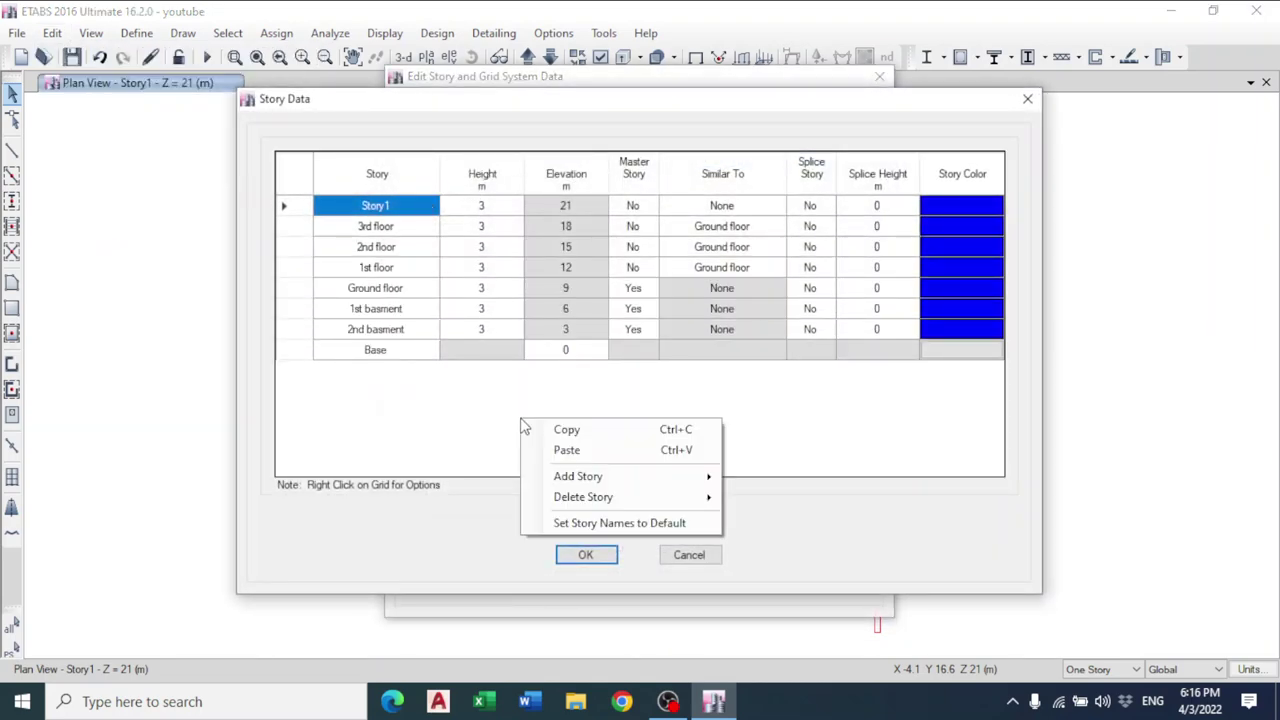
{"action": "mouse_move", "coordinate": [565, 500]}
{"action": "left_click", "coordinate": [762, 499]}
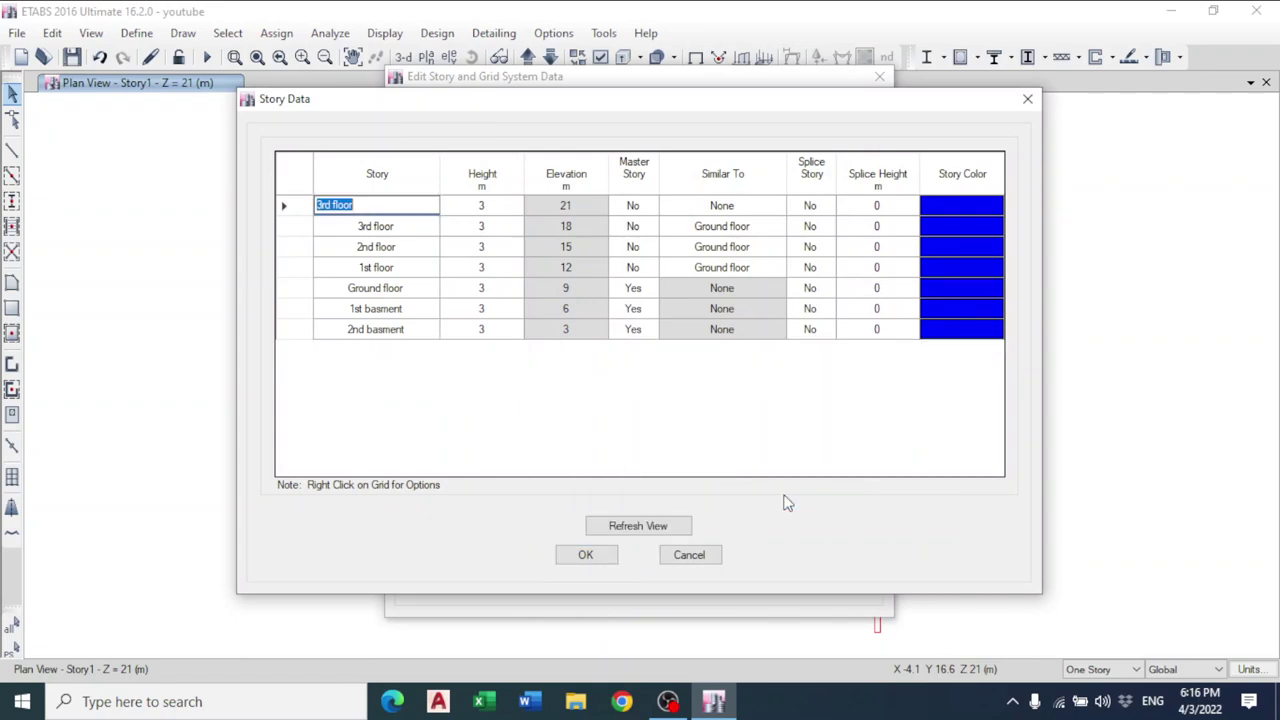
{"action": "left_click", "coordinate": [586, 554]}
{"action": "left_click", "coordinate": [585, 578]}
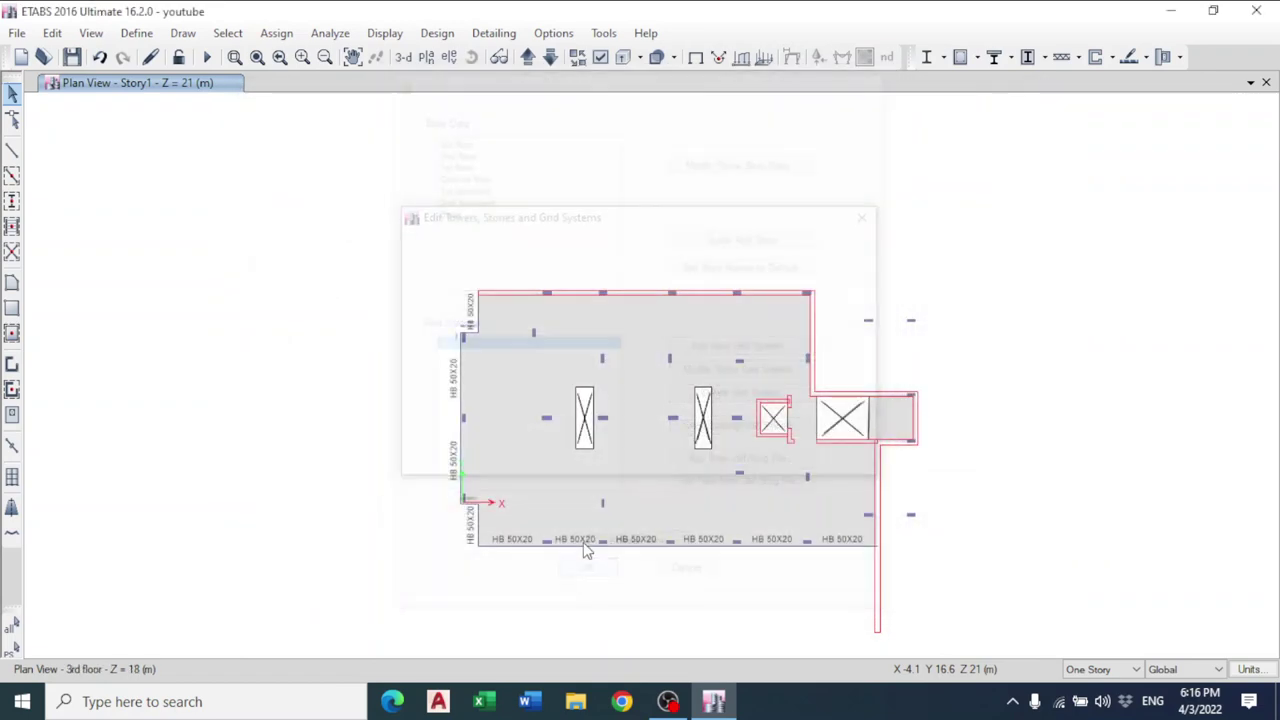
- Check the remaining stories in the 3D view and return to the 2nd basment plan view
{"action": "left_click", "coordinate": [403, 57]}
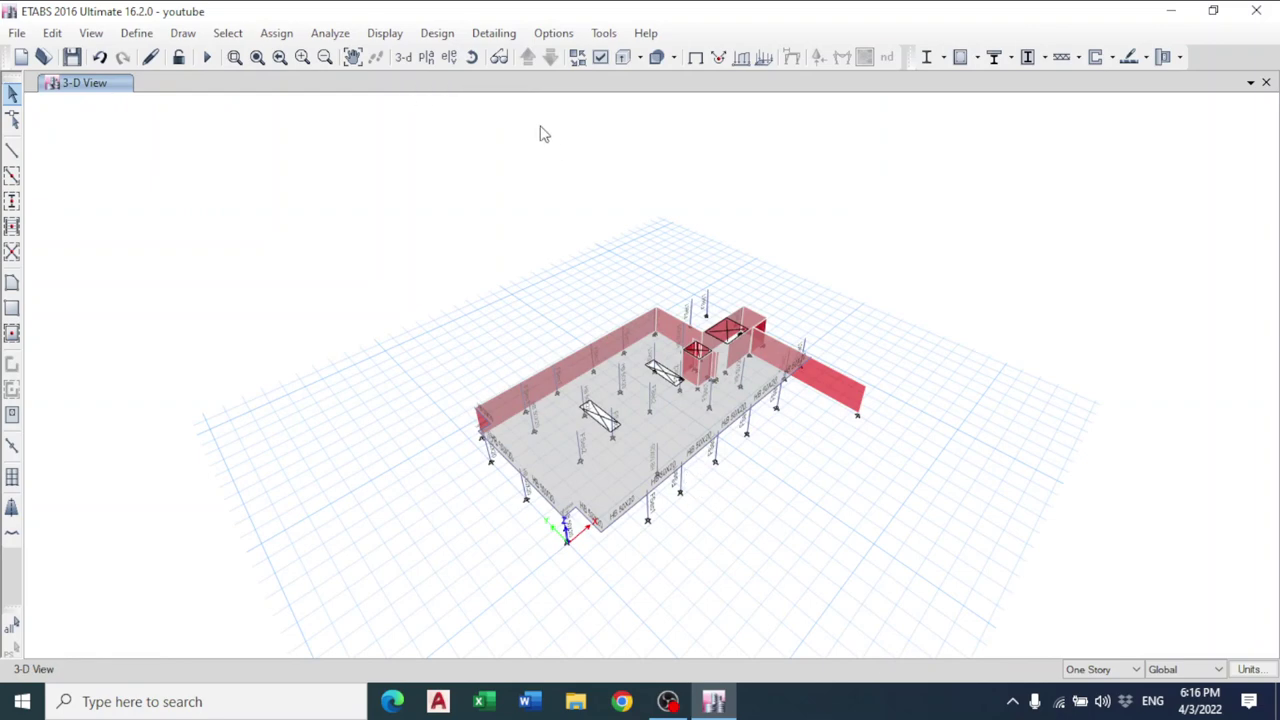
{"action": "left_click", "coordinate": [426, 57]}
{"action": "left_click", "coordinate": [548, 348]}
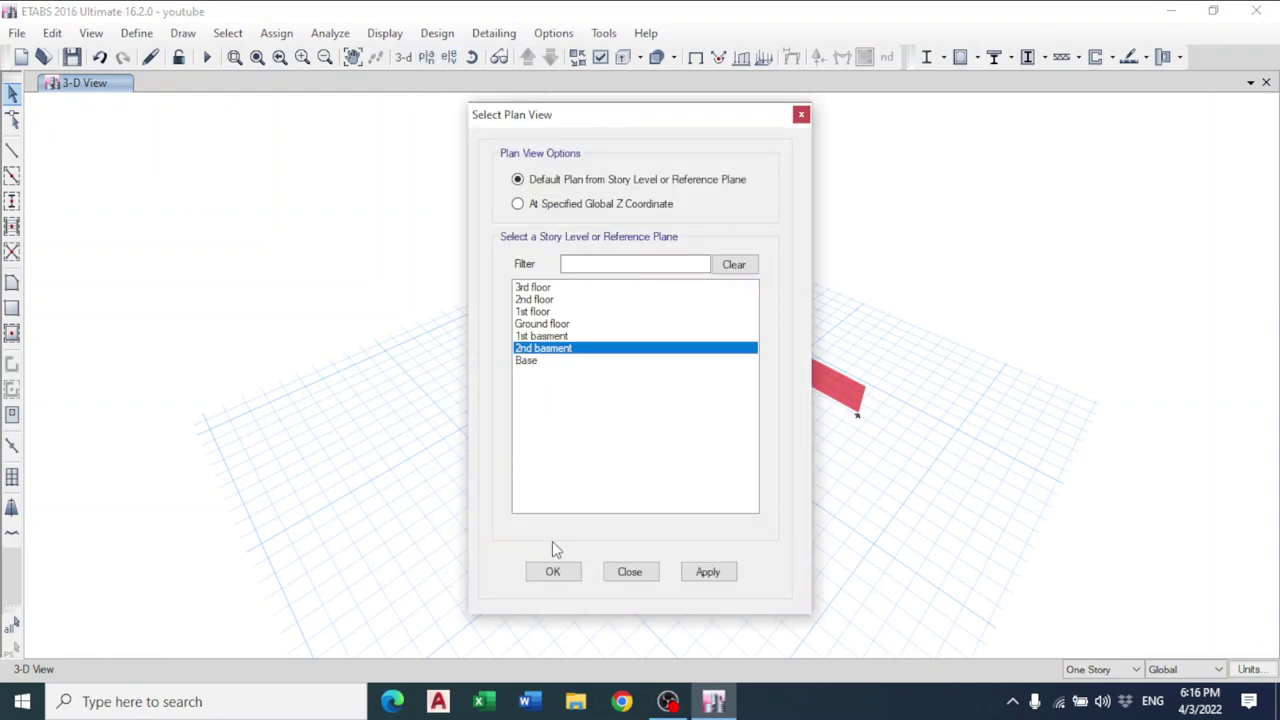
{"action": "left_click", "coordinate": [553, 572]}
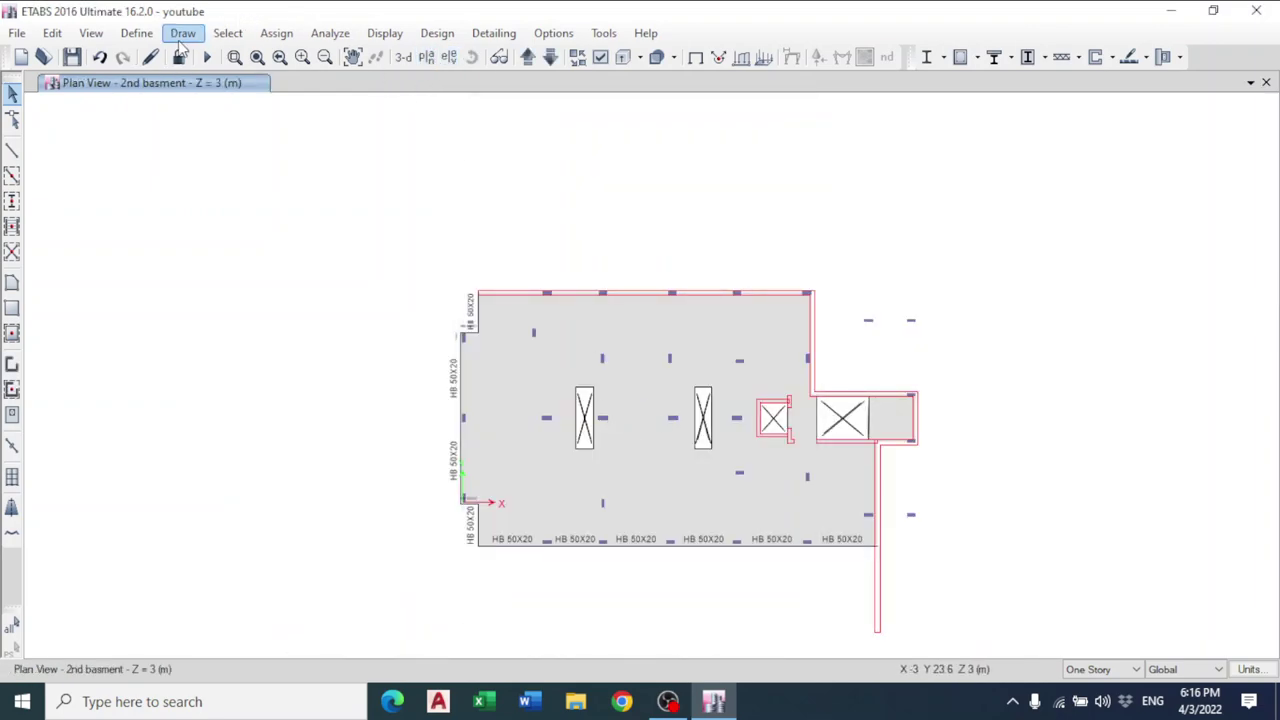
- Rename the FSec1 frame section as c20x50
{"action": "left_click", "coordinate": [139, 36]}
{"action": "mouse_move", "coordinate": [218, 92]}
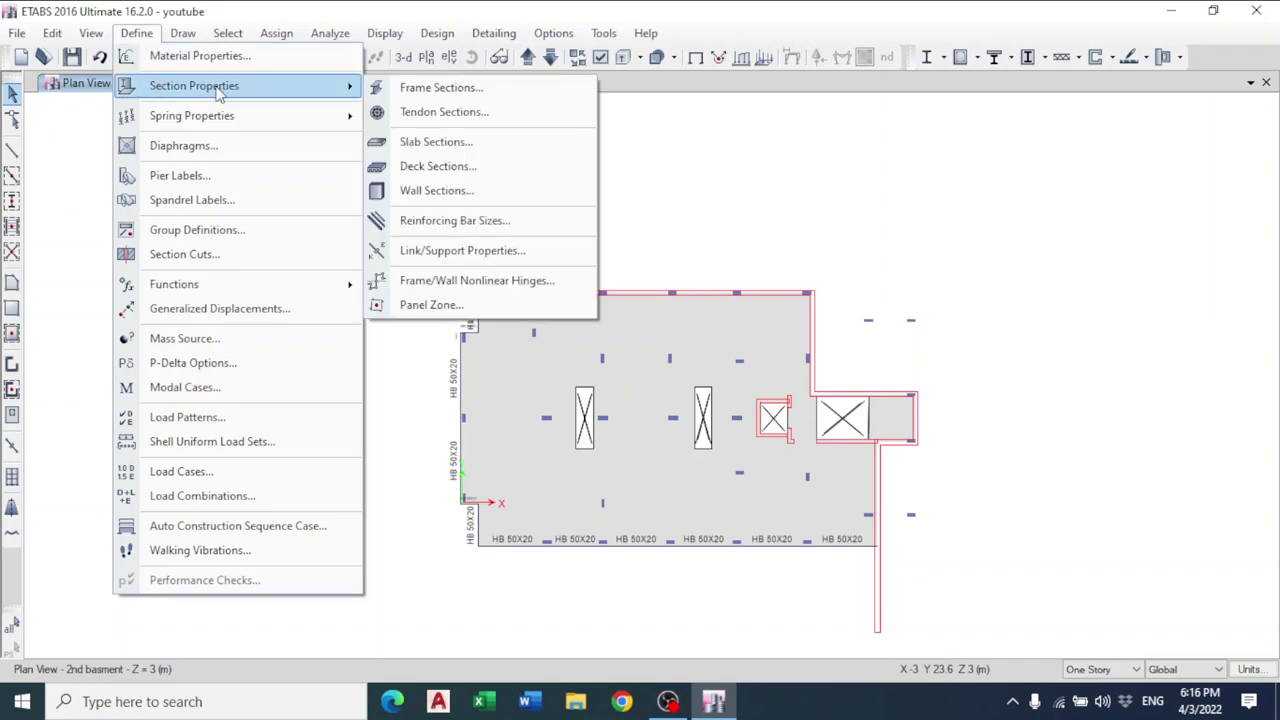
{"action": "left_click", "coordinate": [431, 89]}
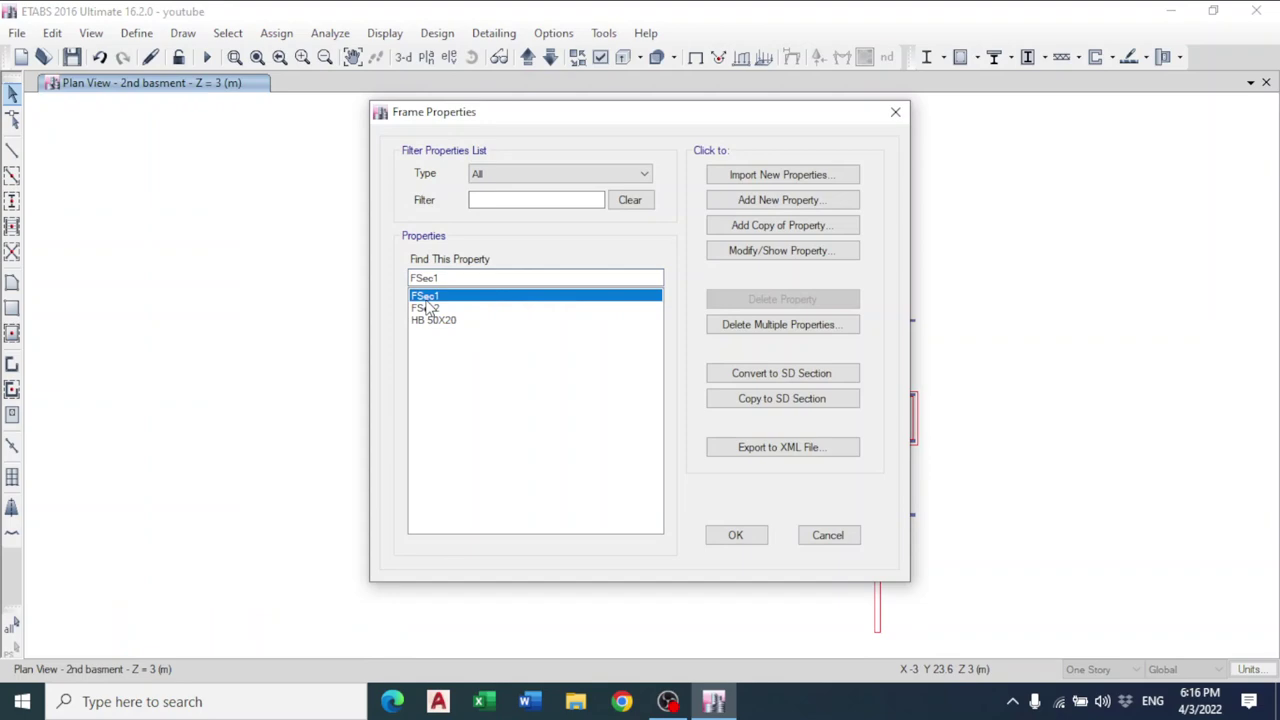
{"action": "left_click", "coordinate": [812, 256]}
{"action": "left_click", "coordinate": [750, 255]}
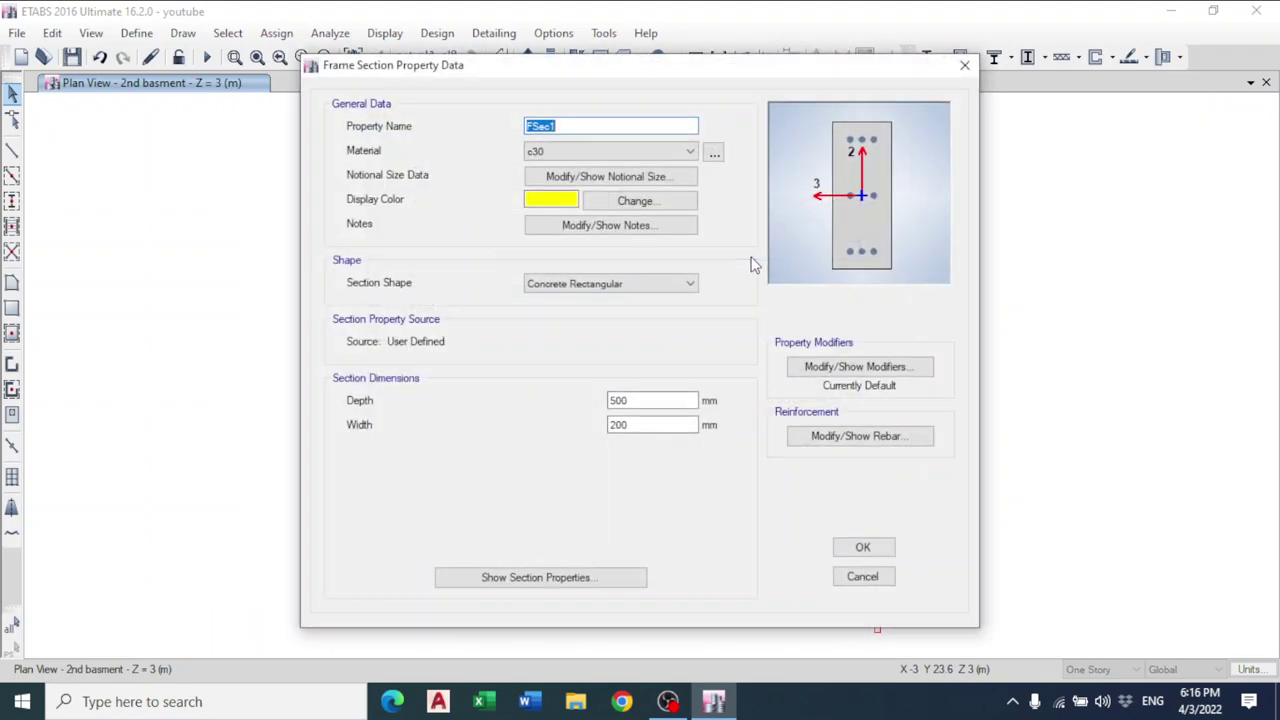
{"action": "type", "text": "c20x50"}
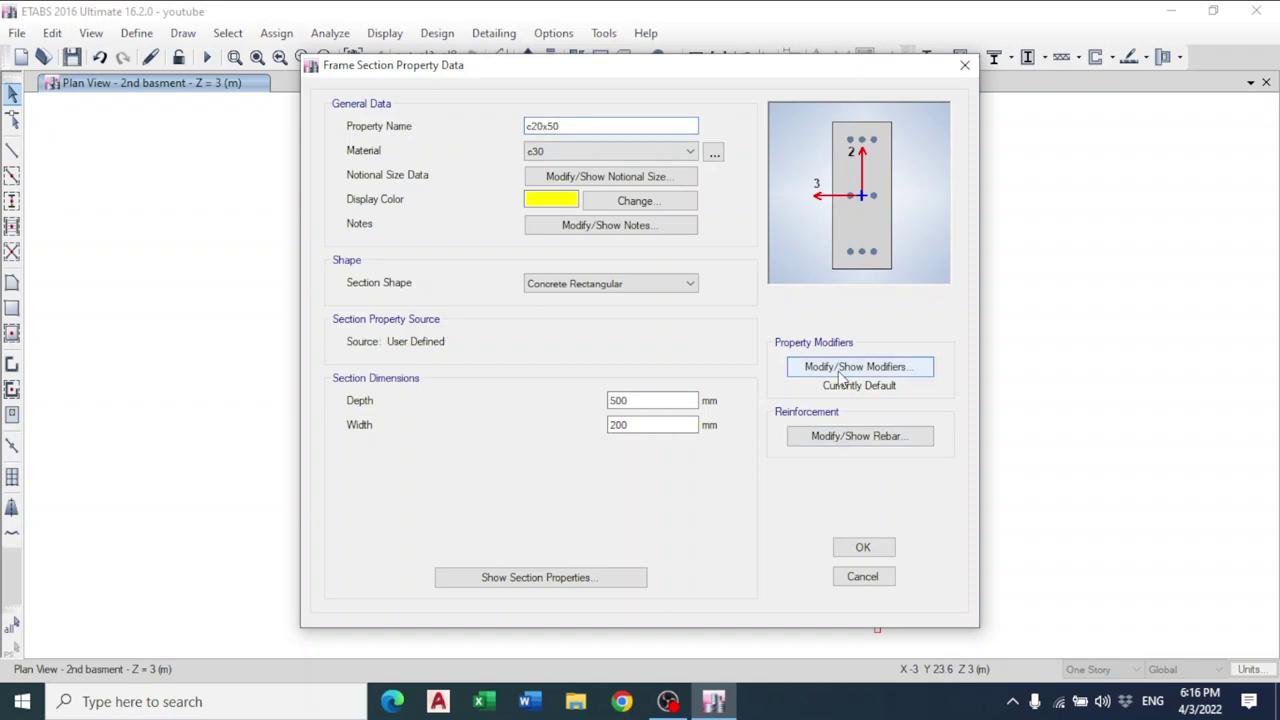
- Set the c20x50 section's confinement bar material to fy 280 and its clear cover to 25 mm
{"action": "left_click", "coordinate": [838, 437]}
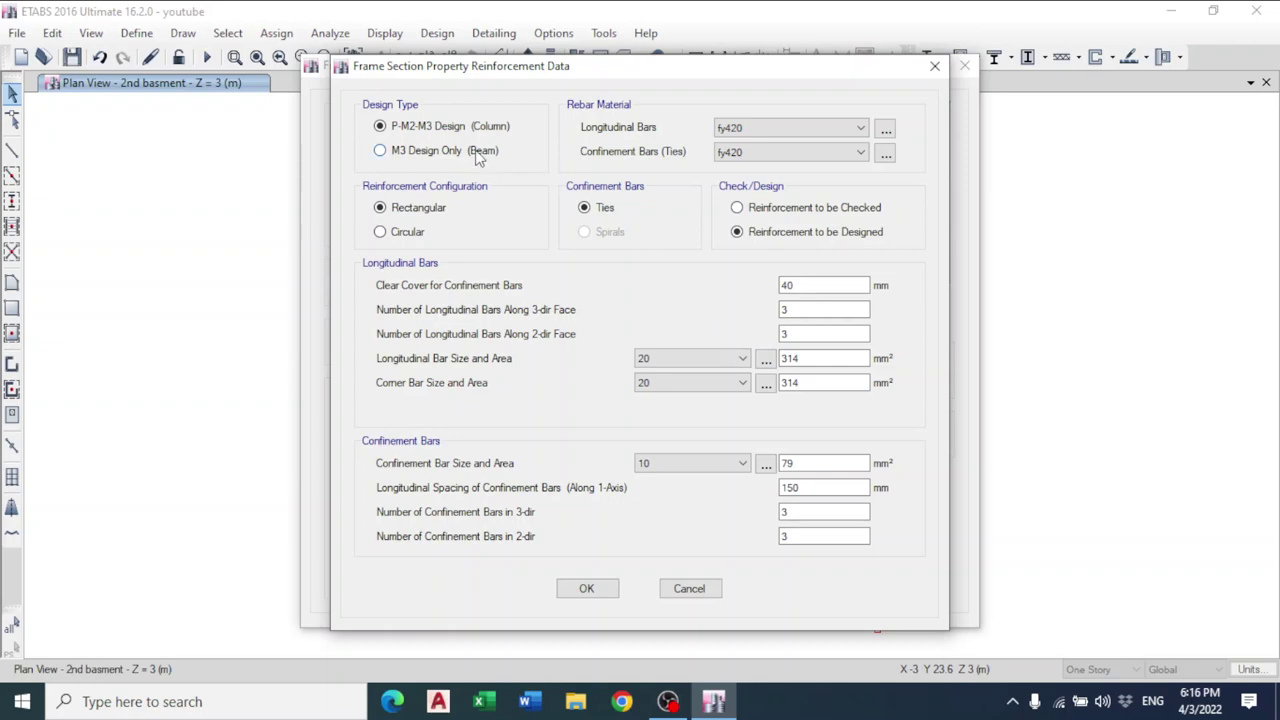
{"action": "left_click", "coordinate": [729, 152]}
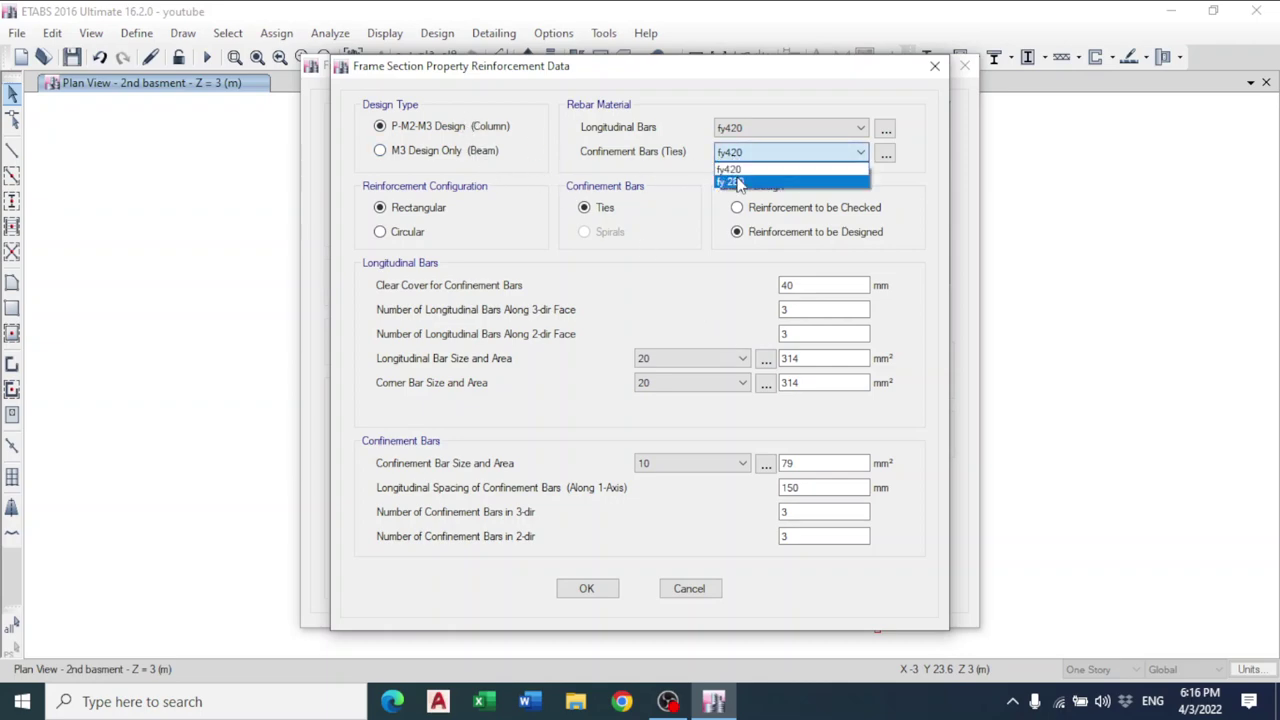
{"action": "left_click", "coordinate": [738, 181]}
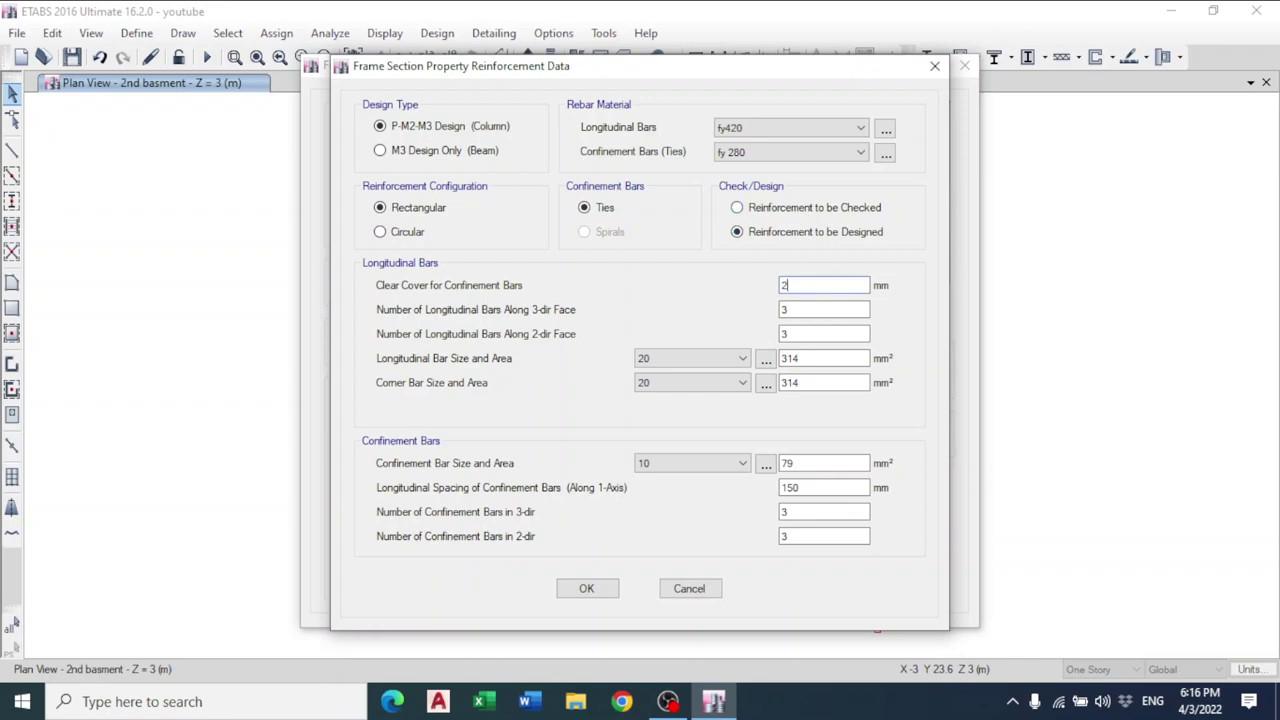
{"action": "left_click", "coordinate": [799, 309]}
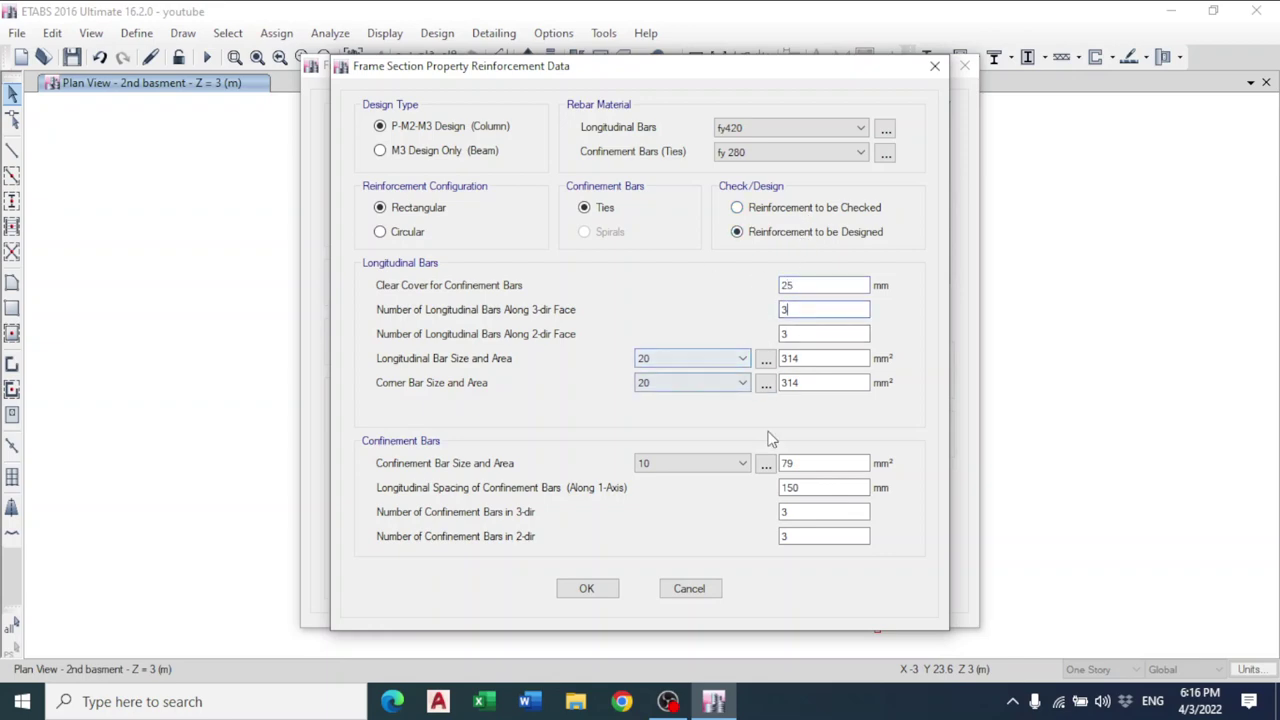
{"action": "left_click", "coordinate": [588, 592]}
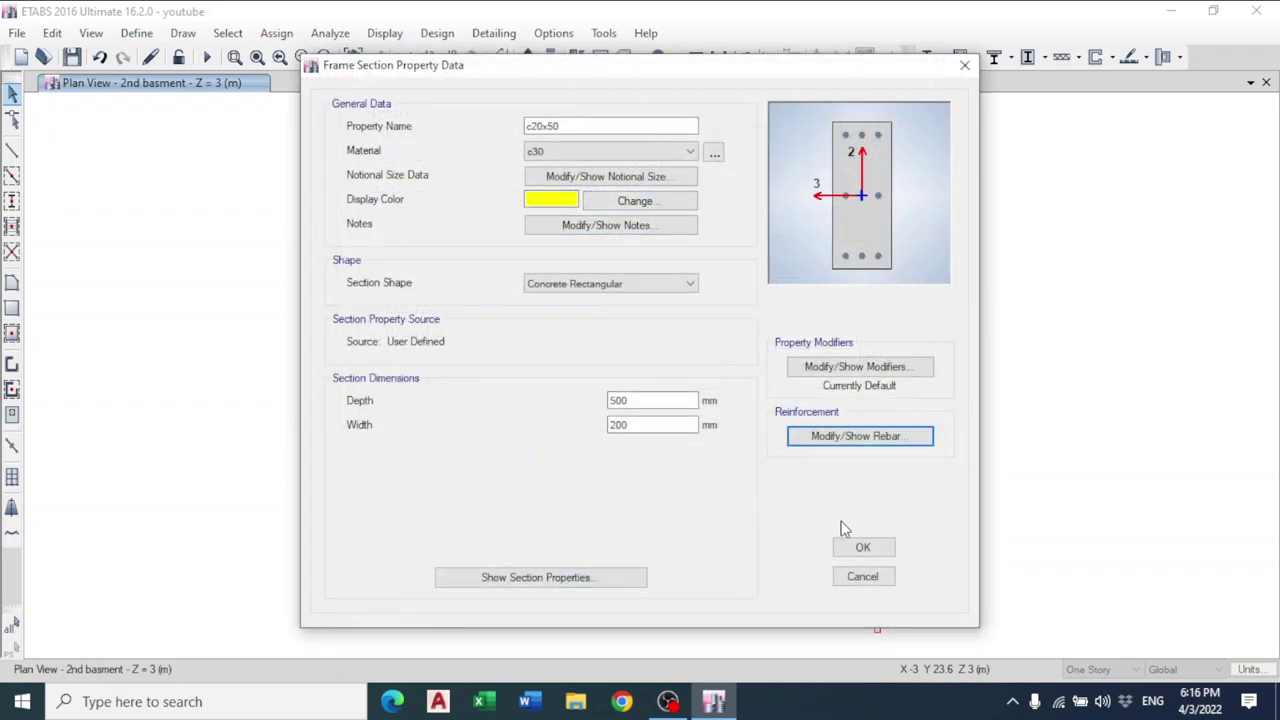
{"action": "left_click", "coordinate": [856, 548]}
- Rename the FSec2 frame section as c25x60 and set its confinement bar material to fy 280 with 25 mm clear cover
{"action": "left_click", "coordinate": [437, 311]}
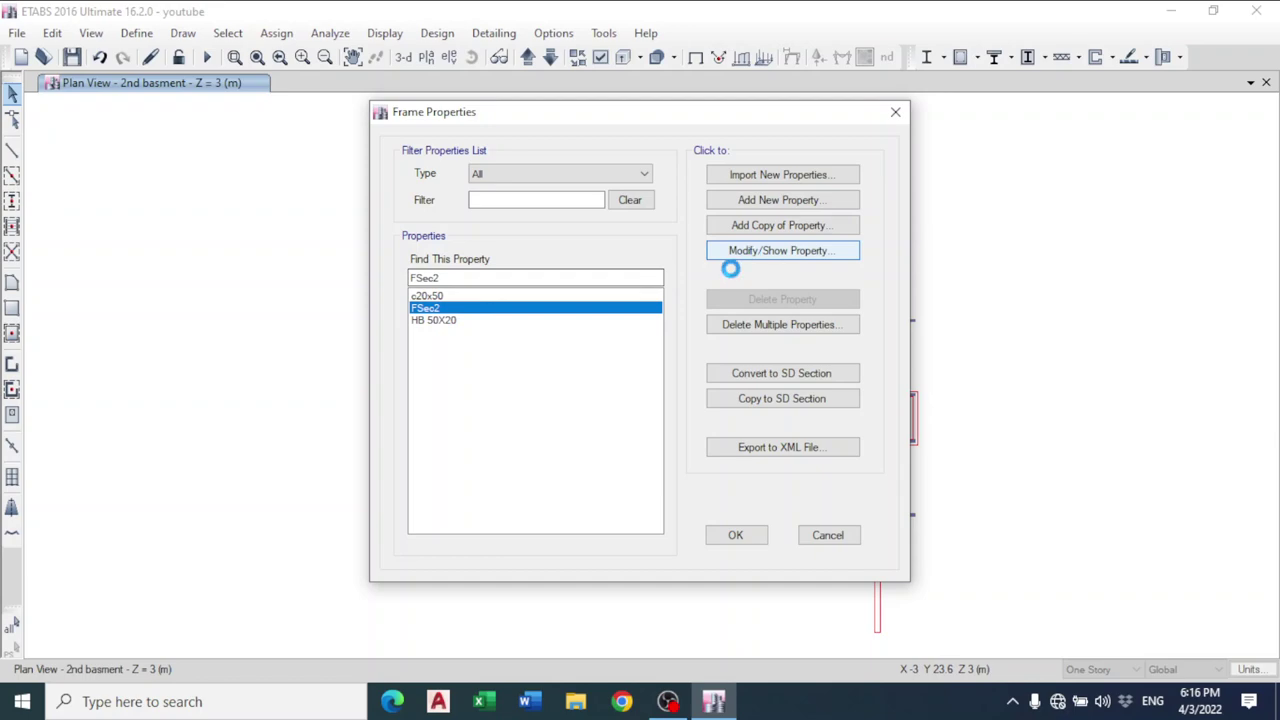
{"action": "type", "text": "c25x60"}
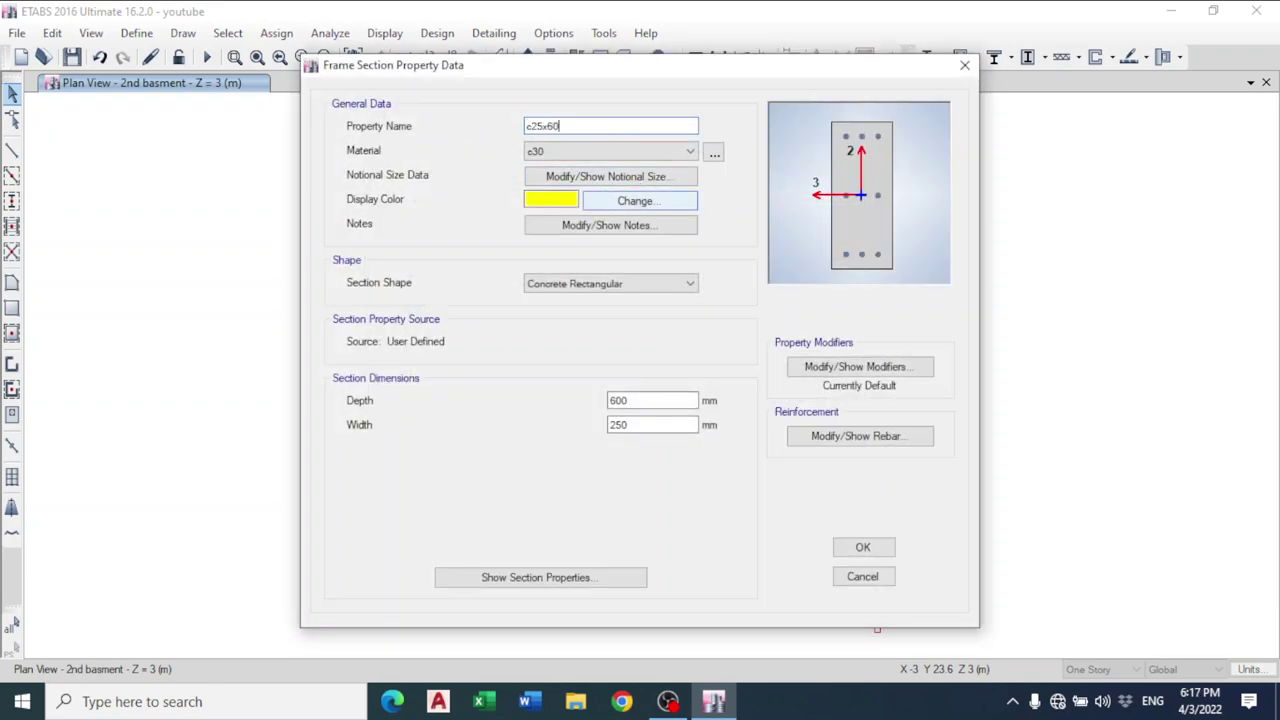
{"action": "left_click", "coordinate": [882, 437]}
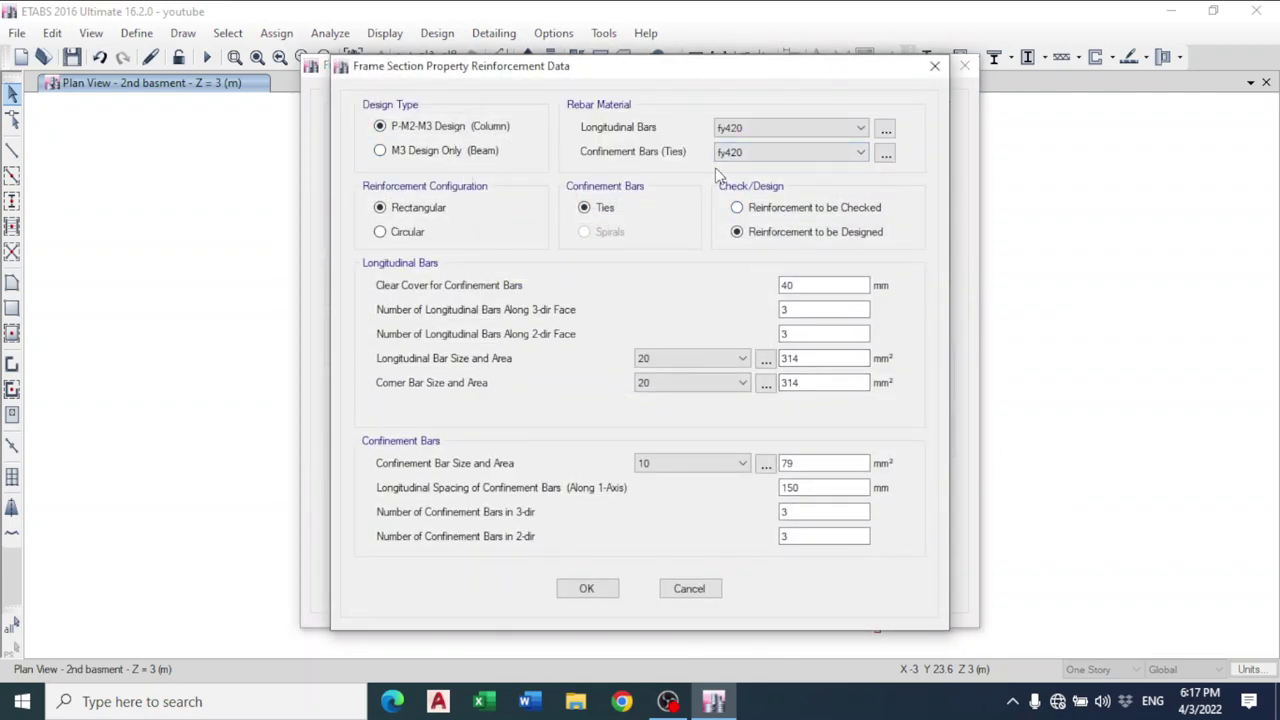
{"action": "left_click", "coordinate": [781, 155]}
{"action": "left_click", "coordinate": [771, 183]}
{"action": "left_click", "coordinate": [591, 575]}
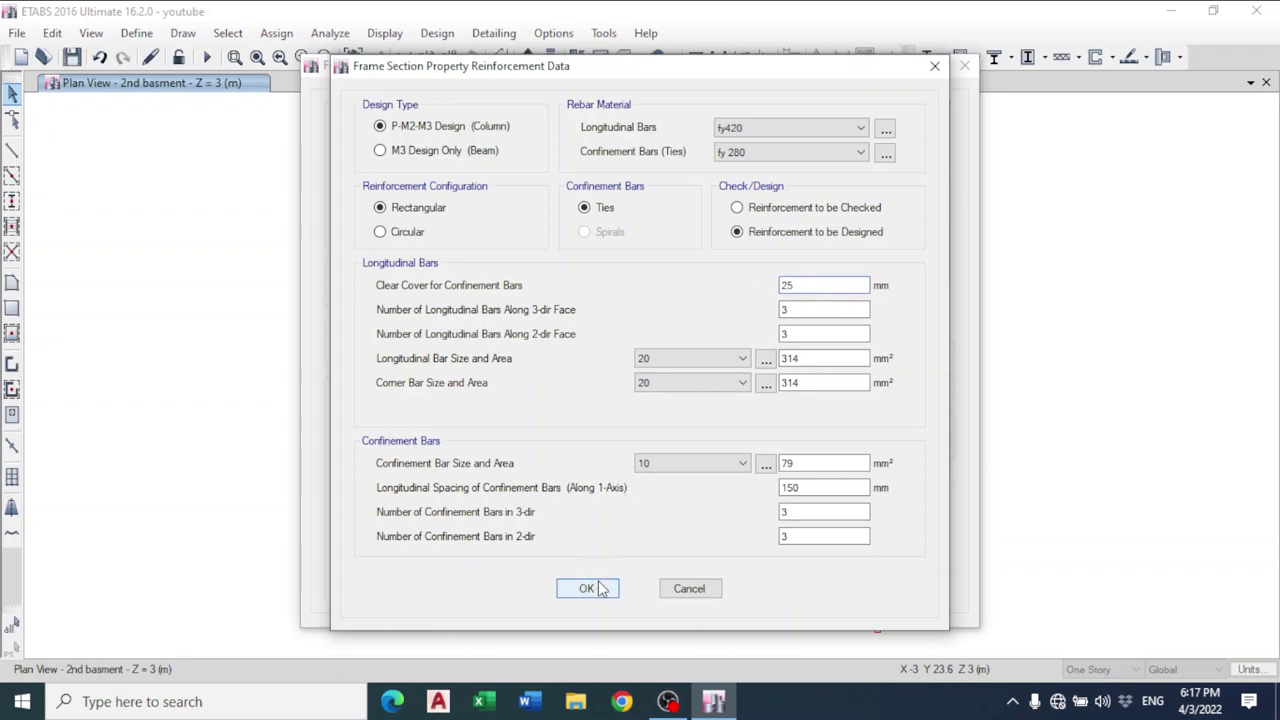
{"action": "left_click", "coordinate": [863, 548]}
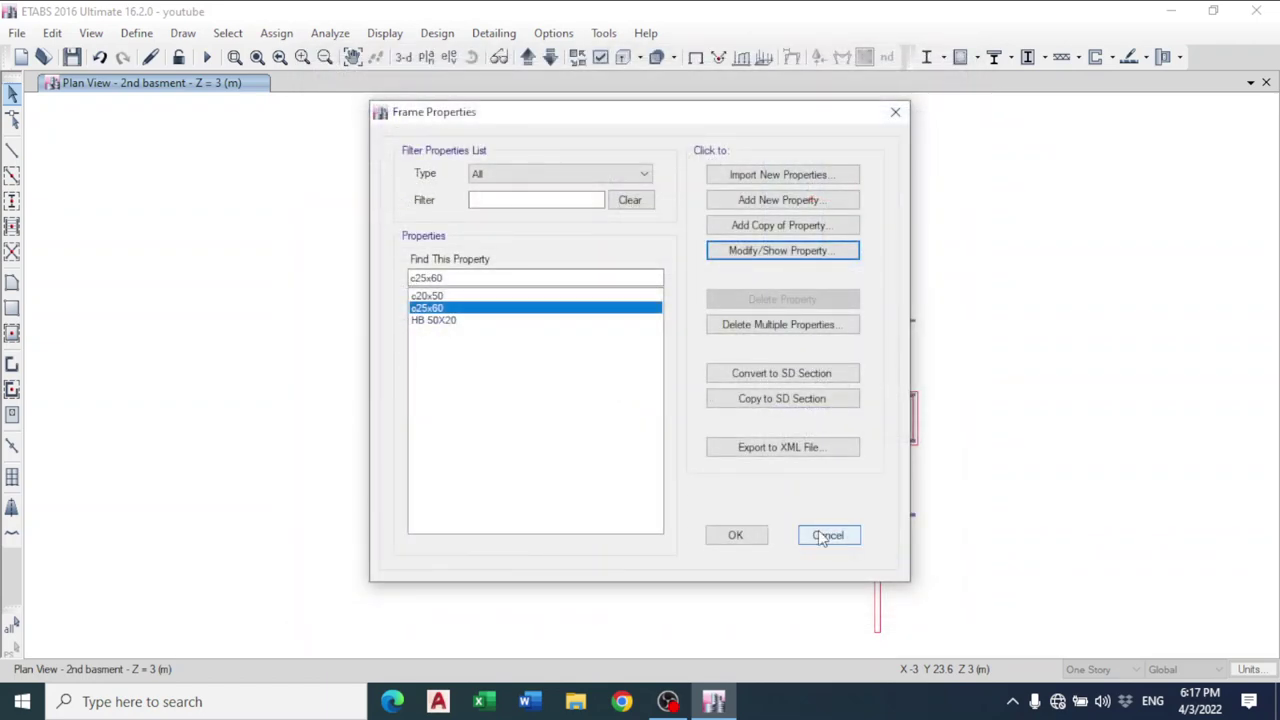
{"action": "left_click", "coordinate": [735, 538]}
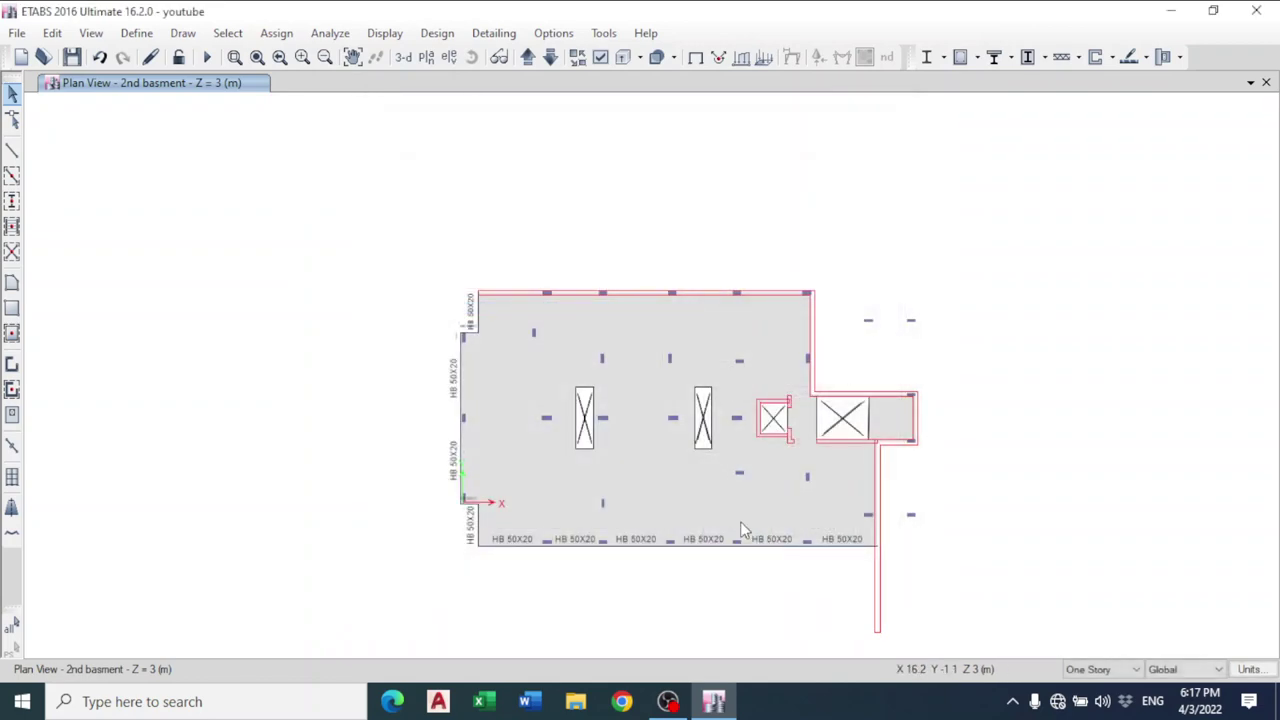
- Check the column section labels in 3D, return to the 2nd basment plan view and save the model
{"action": "left_click", "coordinate": [403, 57]}
{"action": "scroll", "coordinate": [714, 451], "scroll_direction": "up", "scroll_amount": 5}
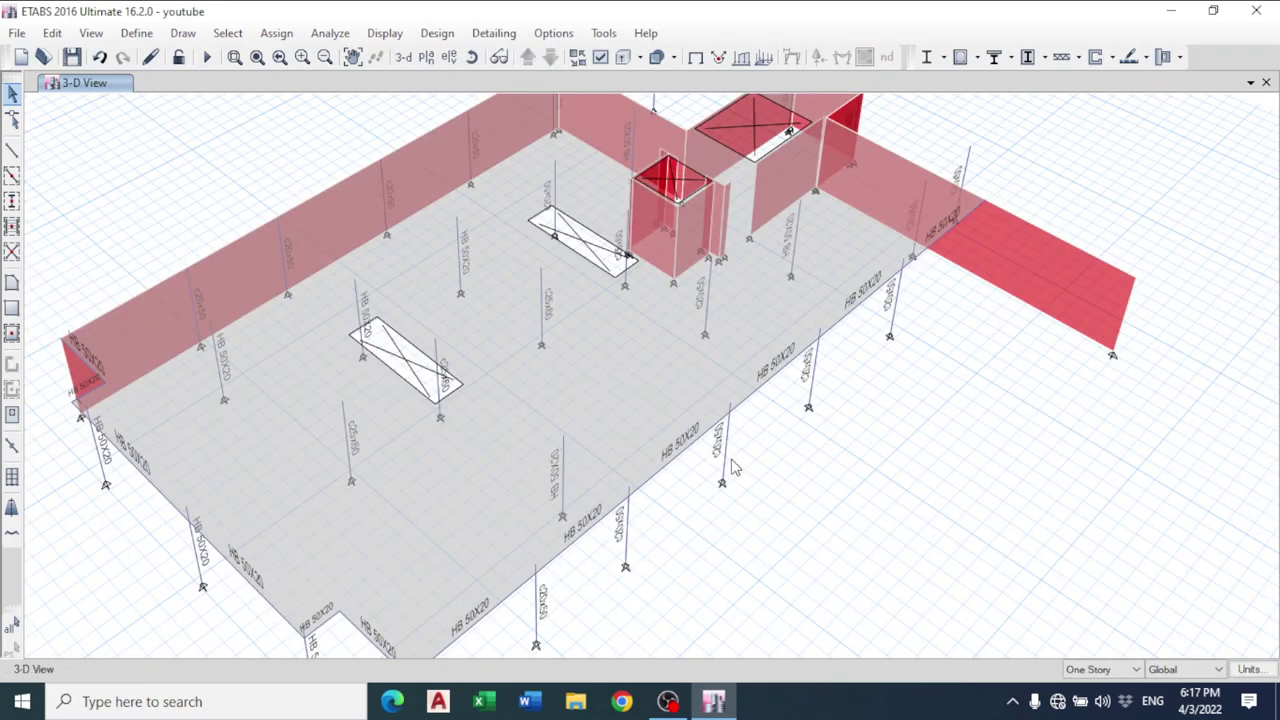
{"action": "left_click", "coordinate": [426, 57]}
{"action": "left_click", "coordinate": [548, 349]}
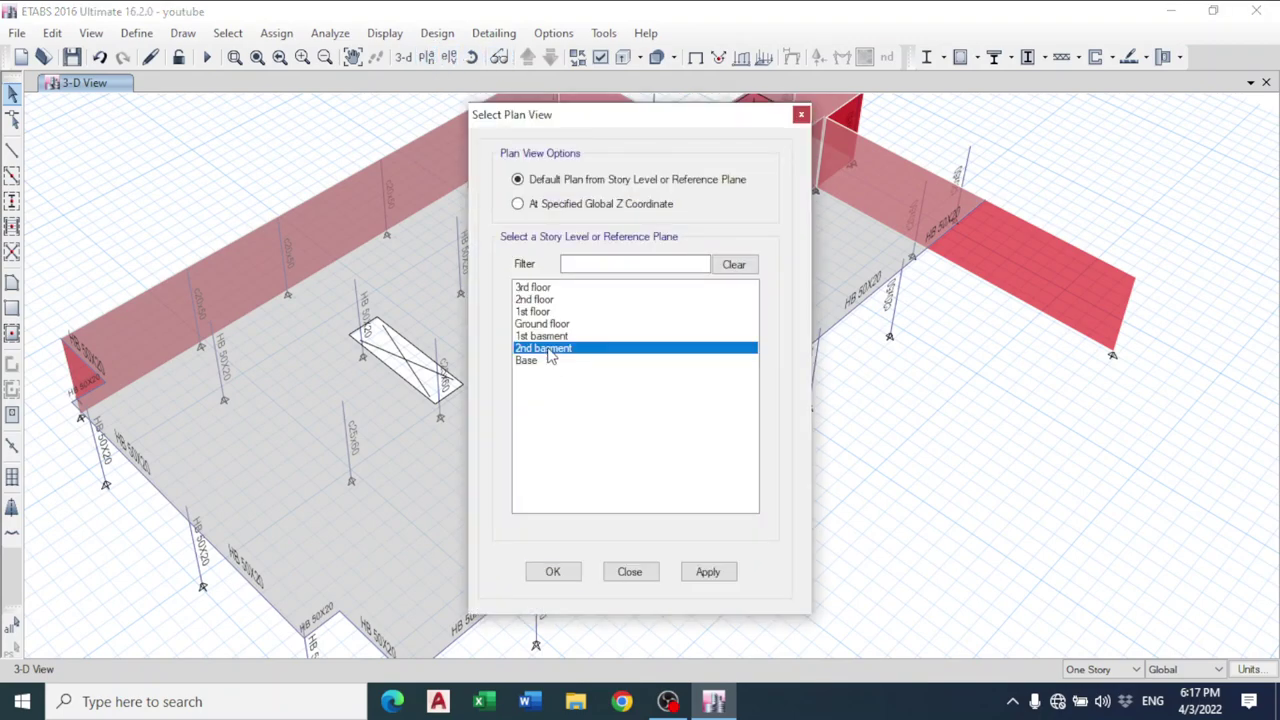
{"action": "left_click", "coordinate": [548, 571]}
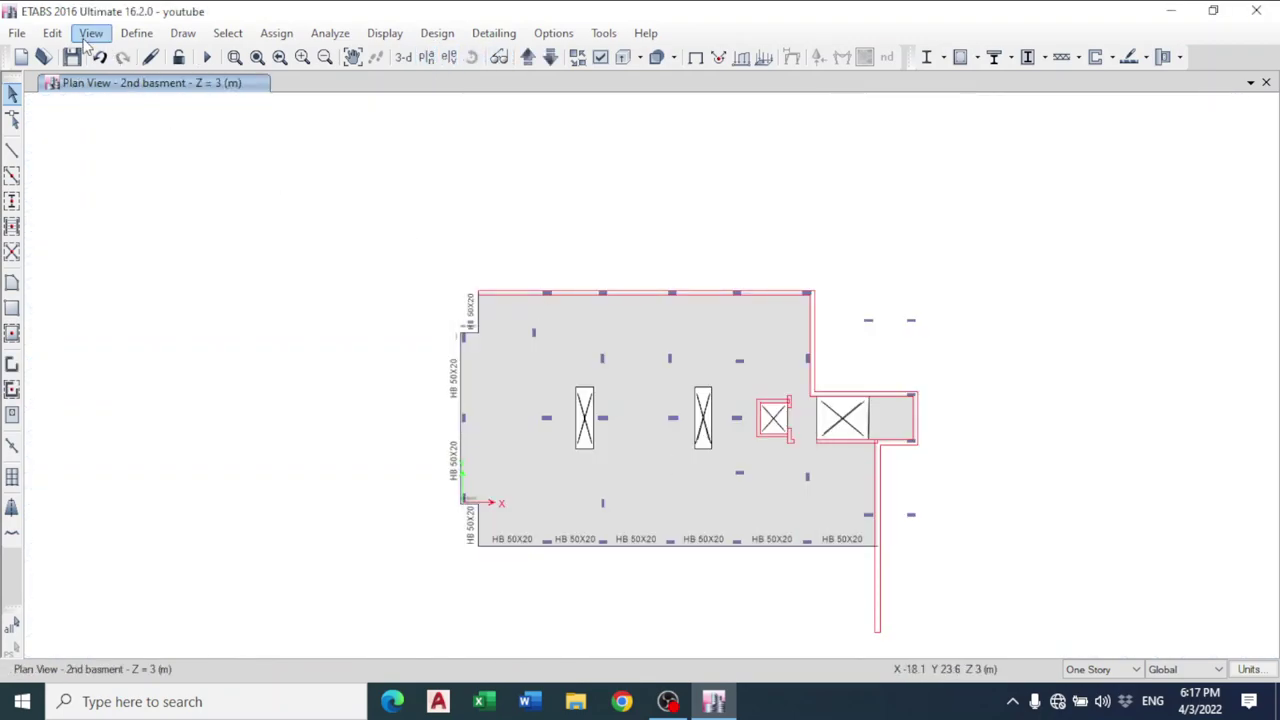
{"action": "left_click", "coordinate": [72, 57]}
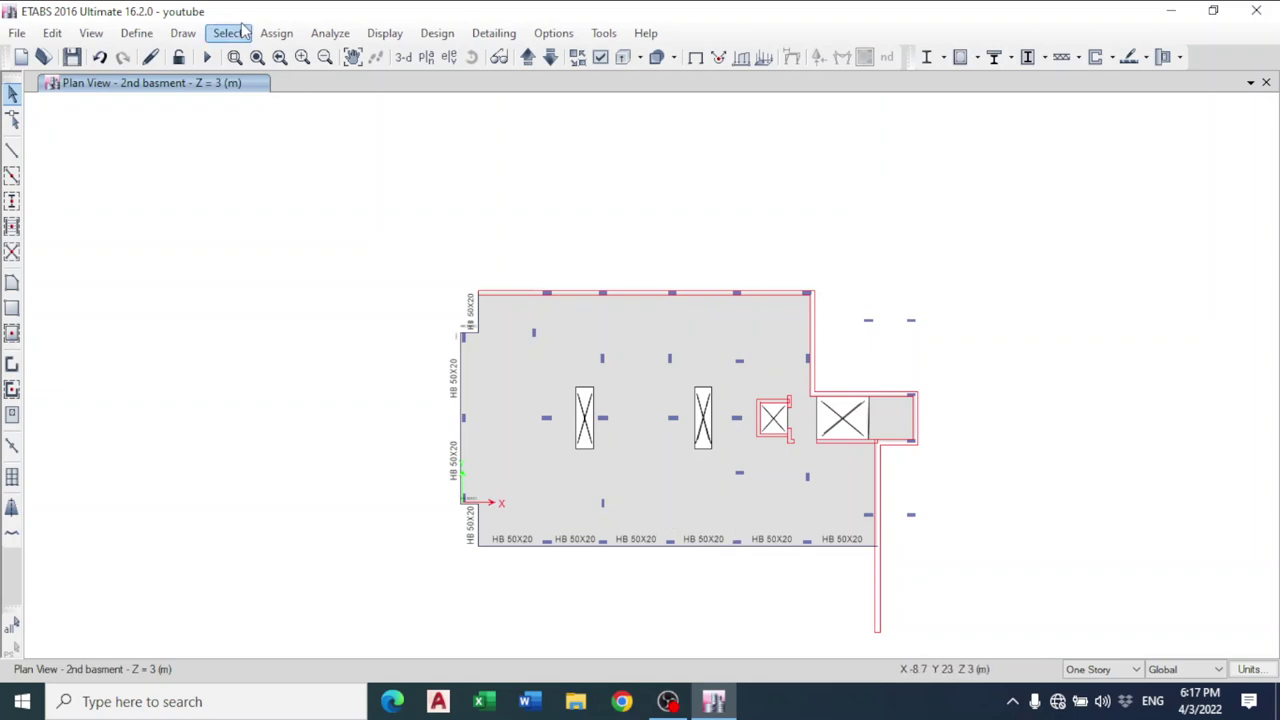
- Go up to the 1st basment plan view and open 1st basment.dxf for import as an architectural plan
{"action": "left_click", "coordinate": [527, 57]}
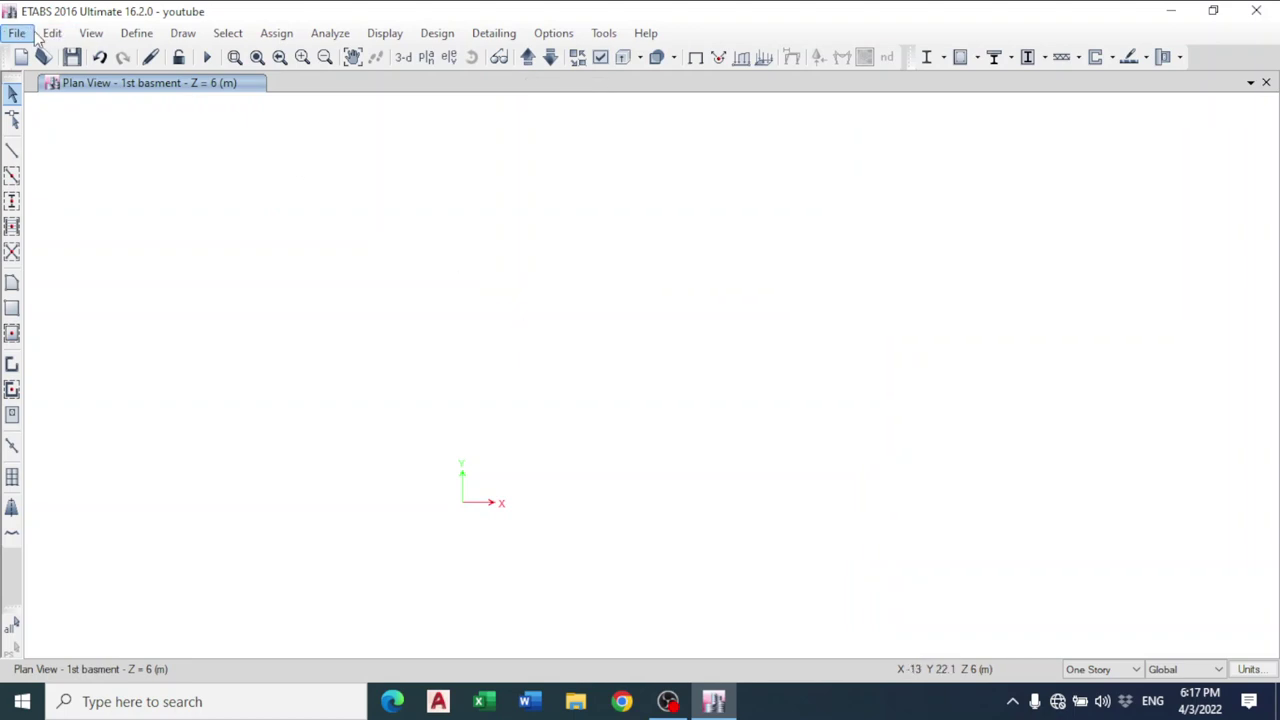
{"action": "left_click", "coordinate": [17, 33]}
{"action": "mouse_move", "coordinate": [270, 213]}
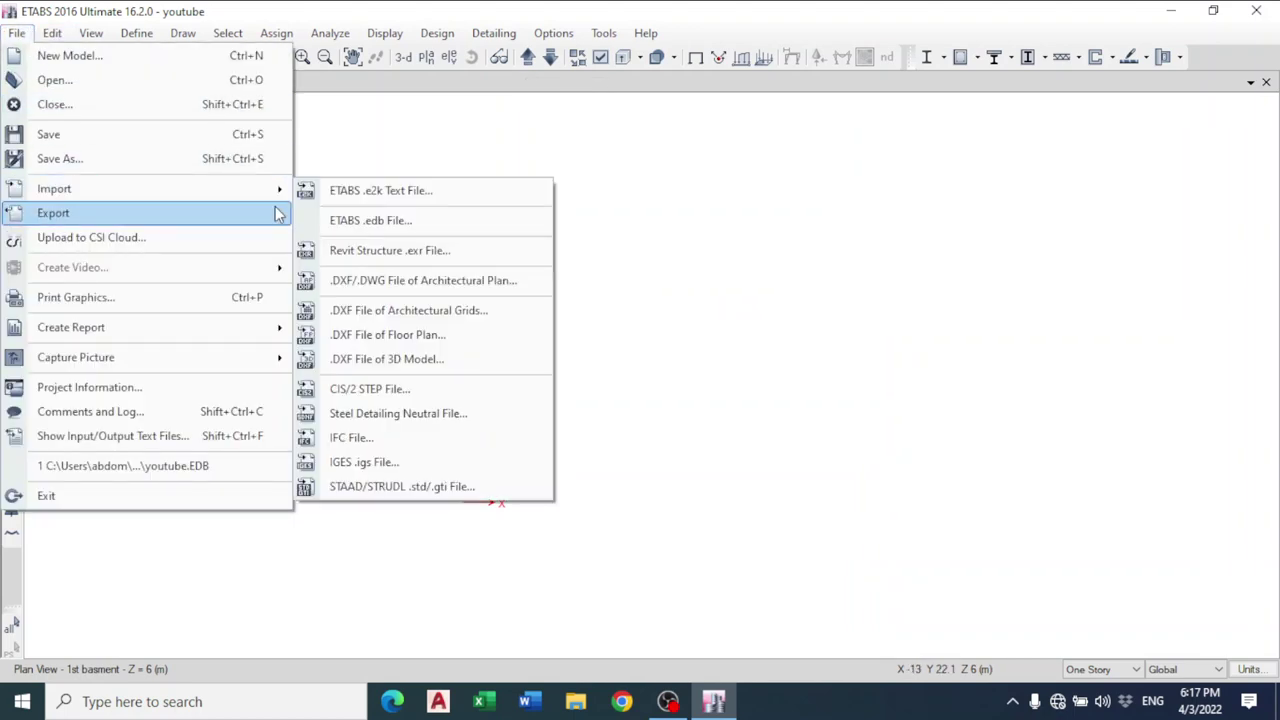
{"action": "left_click", "coordinate": [392, 280]}
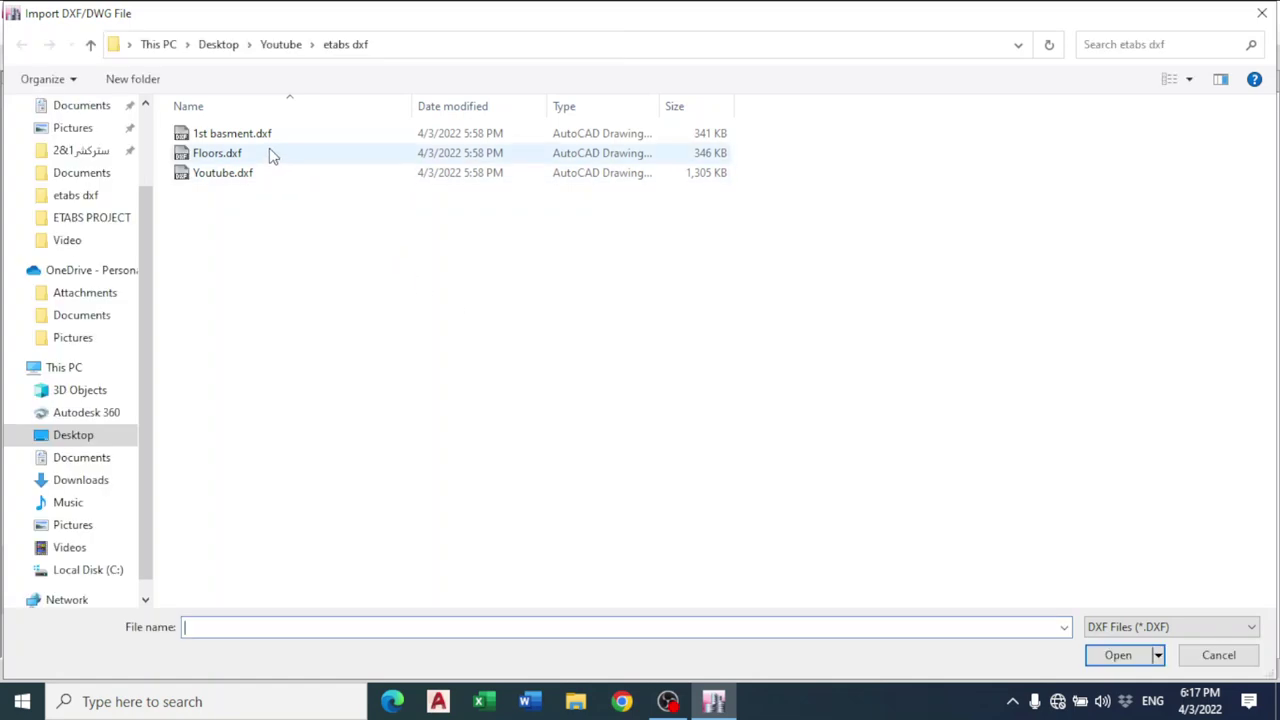
{"action": "left_click", "coordinate": [258, 137]}
{"action": "double_click", "coordinate": [258, 137]}
- Import the architectural plan onto the 1st basment story with the CAD drawing units set to m
{"action": "left_click", "coordinate": [766, 202]}
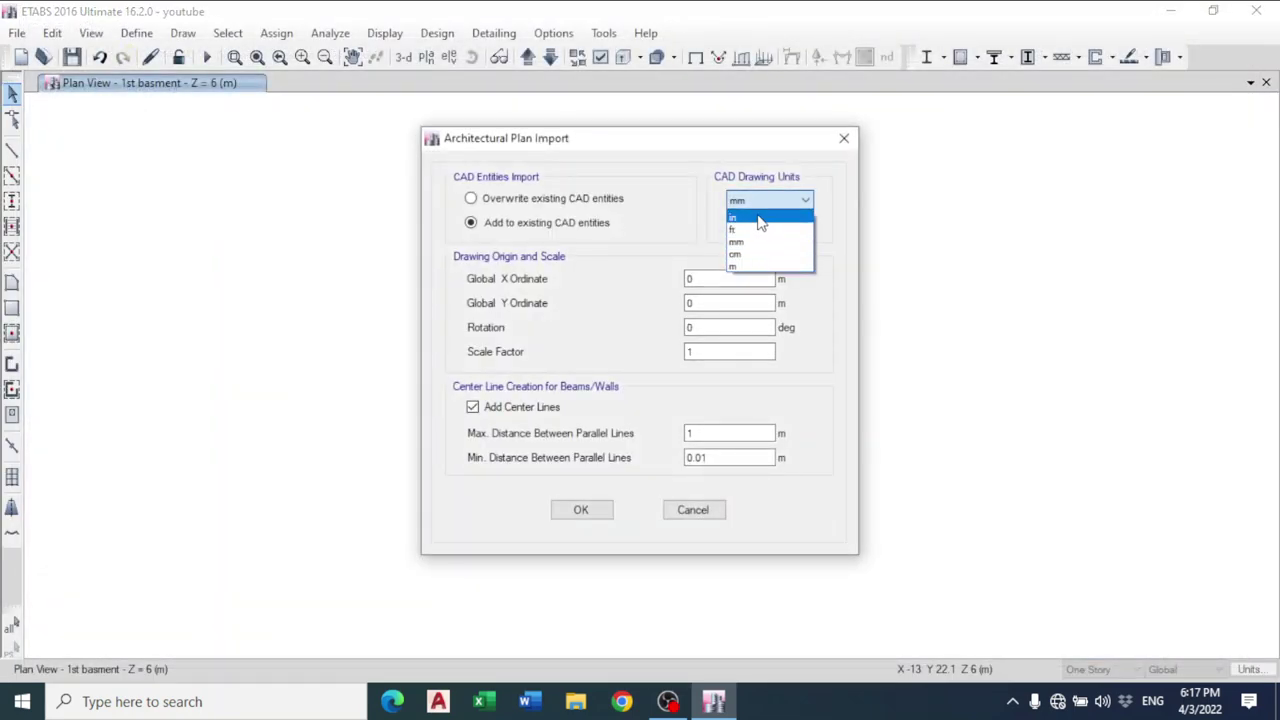
{"action": "left_click", "coordinate": [758, 214]}
{"action": "left_click", "coordinate": [770, 224]}
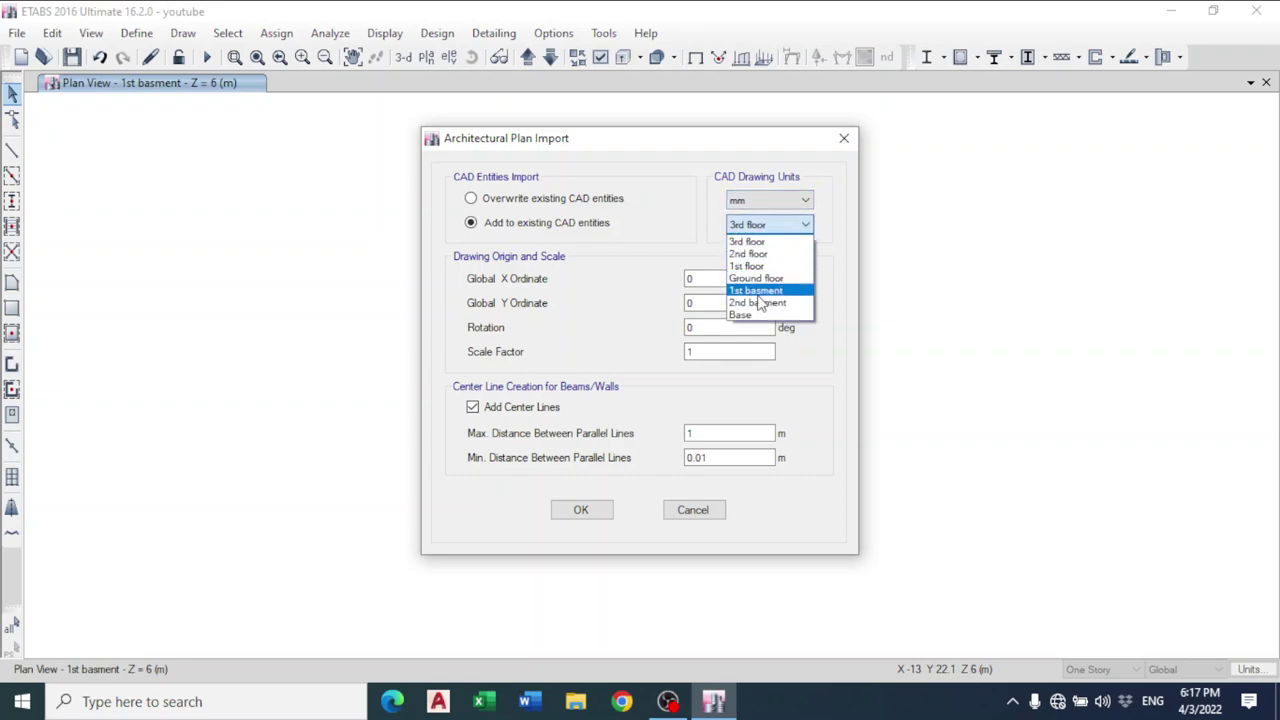
{"action": "left_click", "coordinate": [760, 293]}
{"action": "left_click", "coordinate": [766, 200]}
{"action": "left_click", "coordinate": [766, 264]}
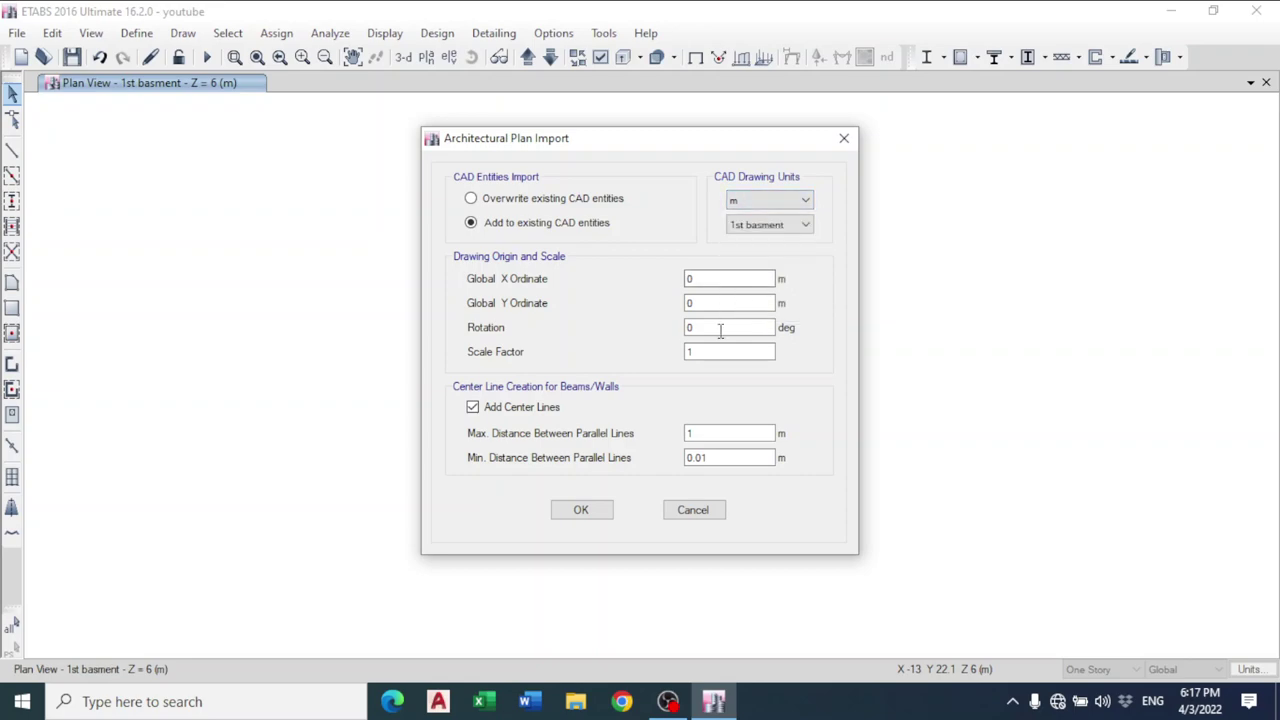
{"action": "left_click", "coordinate": [581, 511]}
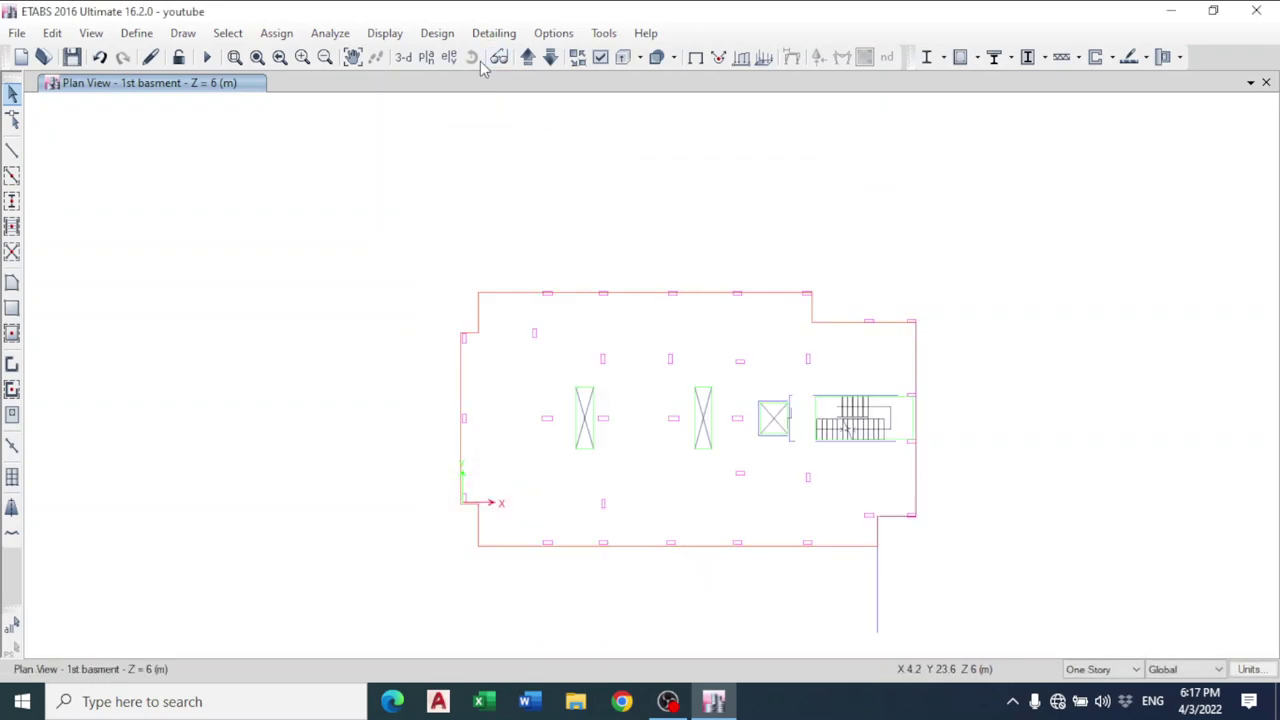
- Check the imported plan against the floor below in 3D and return to the 1st basment plan view
{"action": "left_click", "coordinate": [412, 54]}
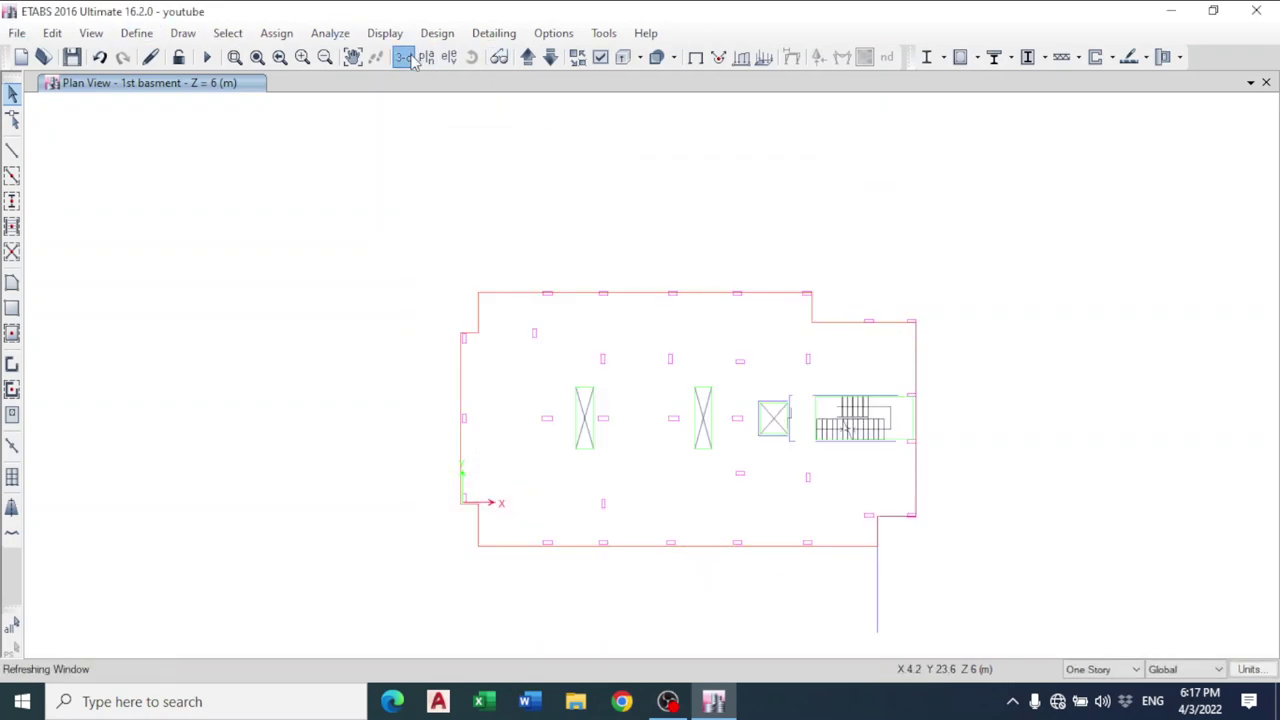
{"action": "scroll", "coordinate": [651, 528], "scroll_direction": "up", "scroll_amount": 5}
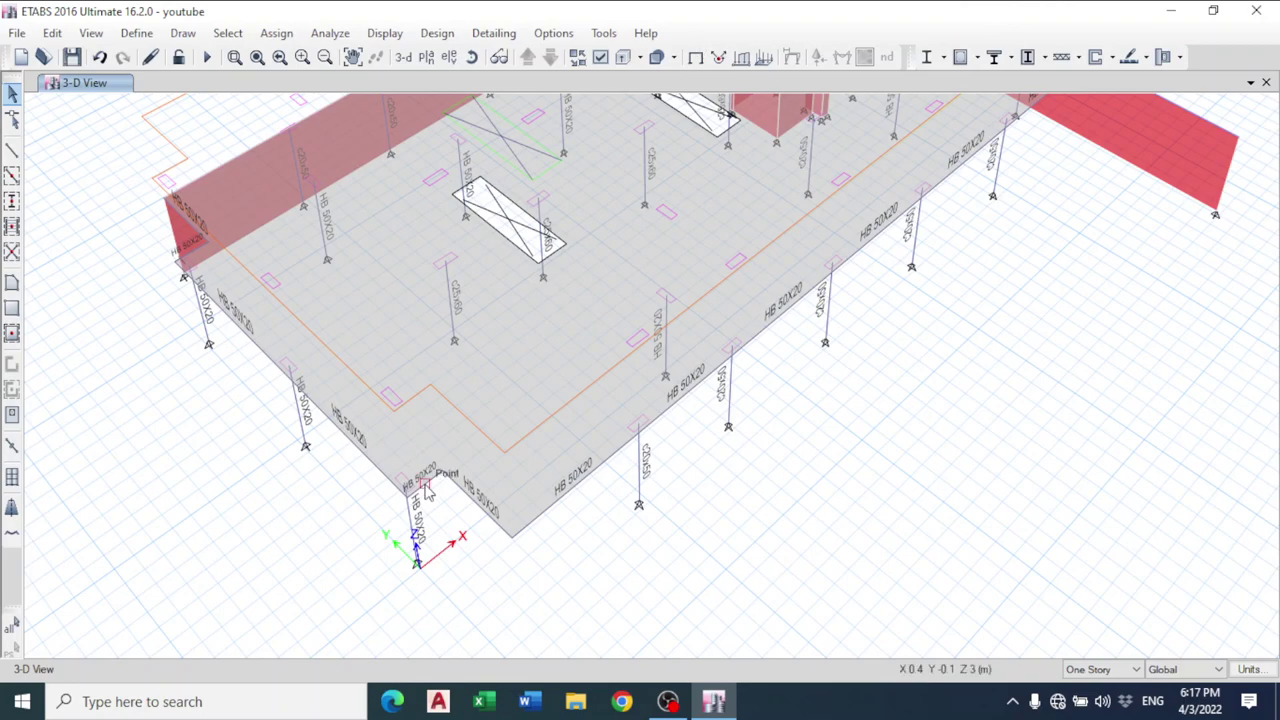
{"action": "left_click", "coordinate": [426, 57]}
{"action": "left_click", "coordinate": [552, 336]}
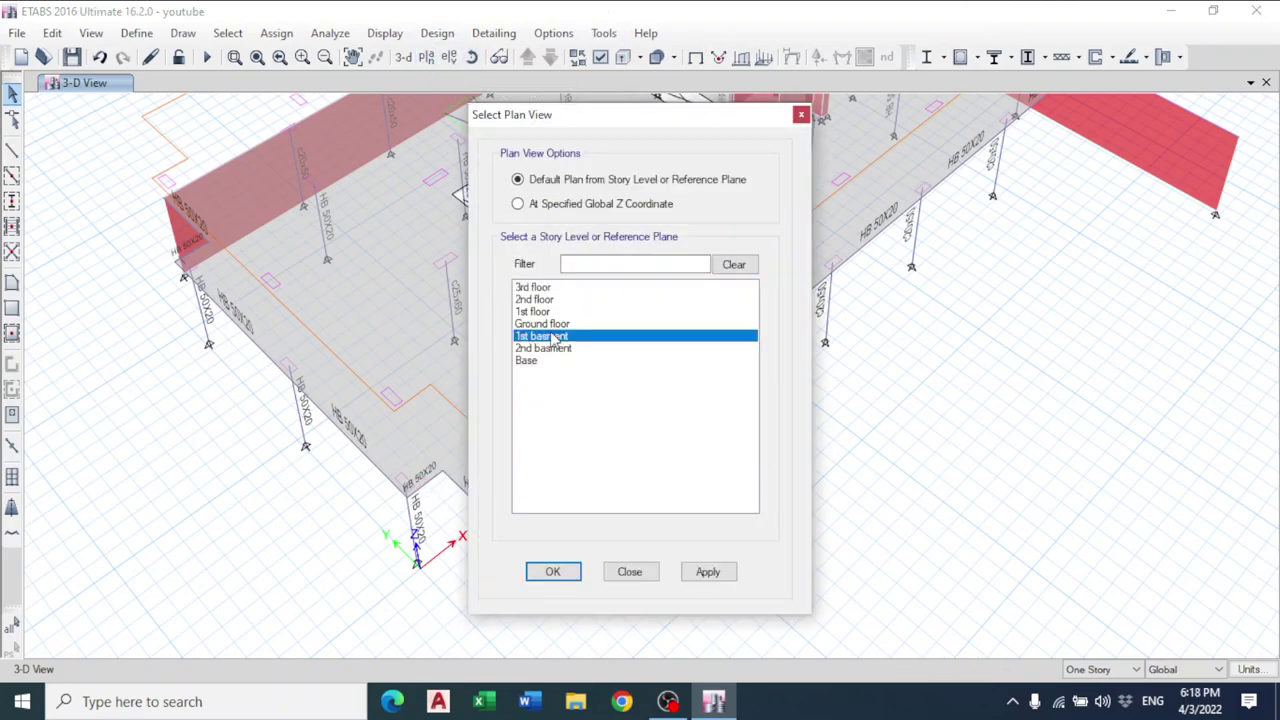
{"action": "left_click", "coordinate": [553, 572]}
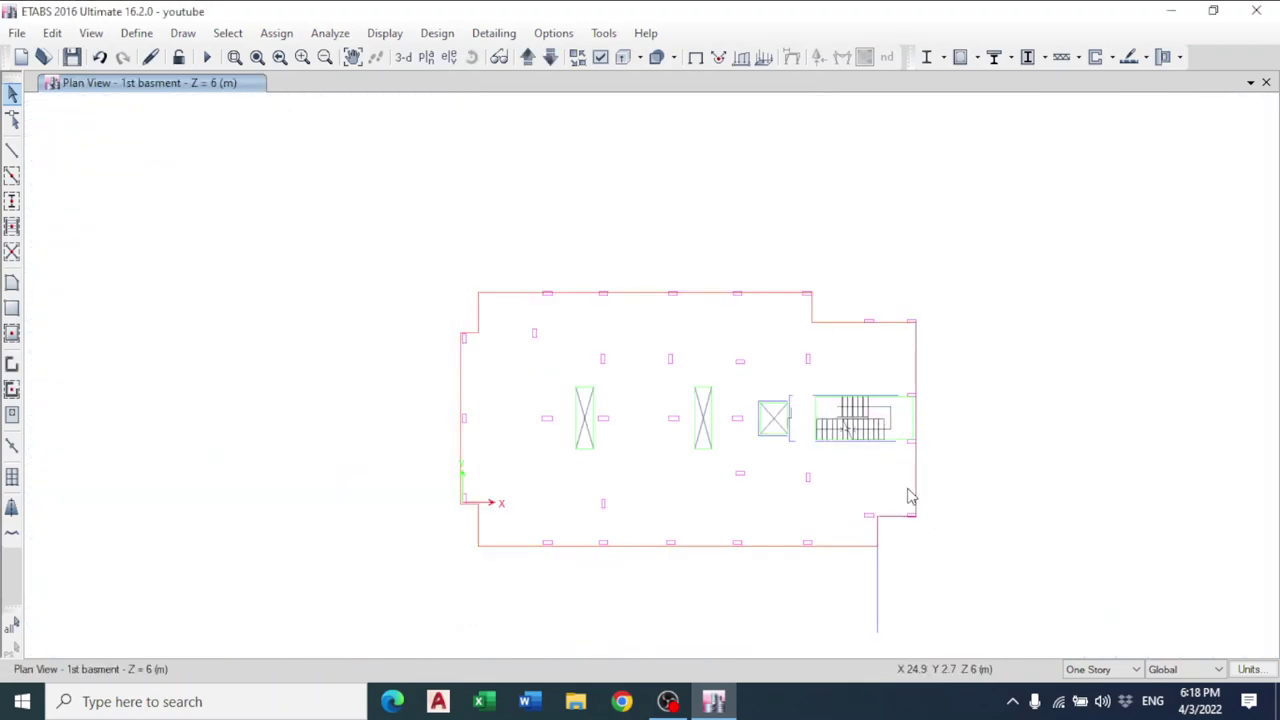
- Hide all architectural plan layers except Safe Col
{"action": "middle_click_drag", "start_coordinate": [926, 517], "coordinate": [864, 483]}
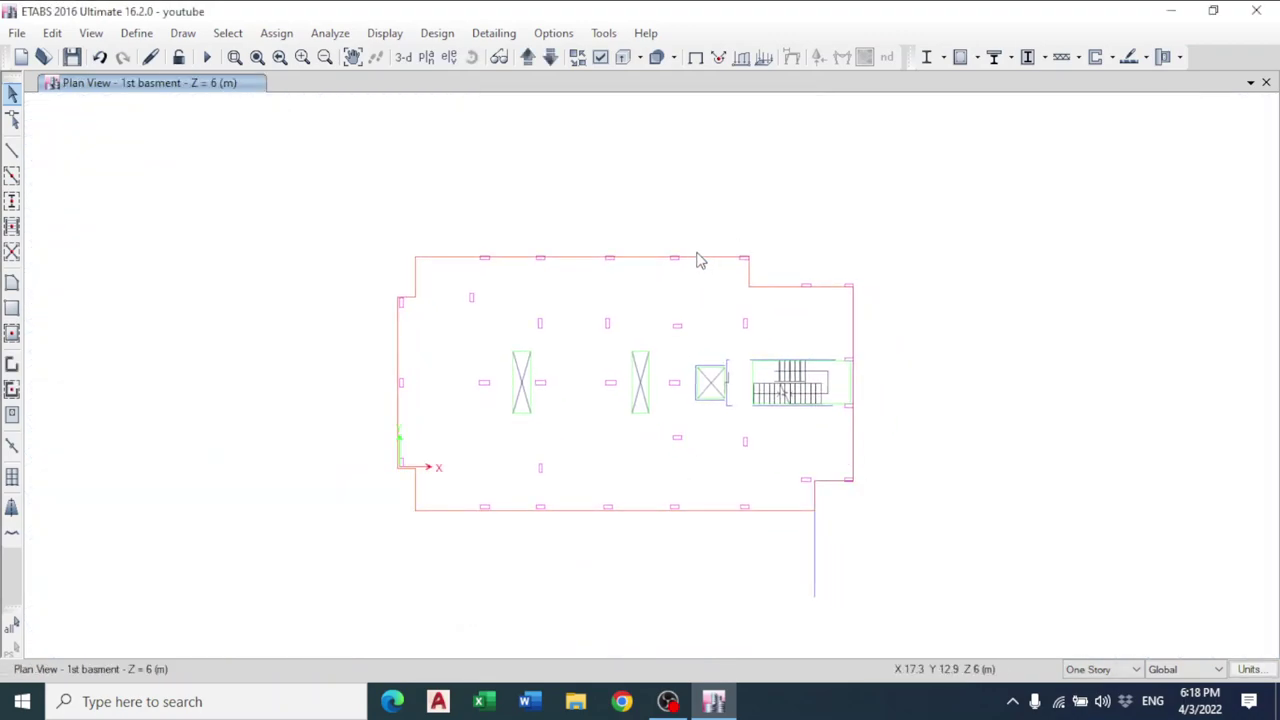
{"action": "left_click", "coordinate": [565, 33]}
{"action": "left_click", "coordinate": [612, 169]}
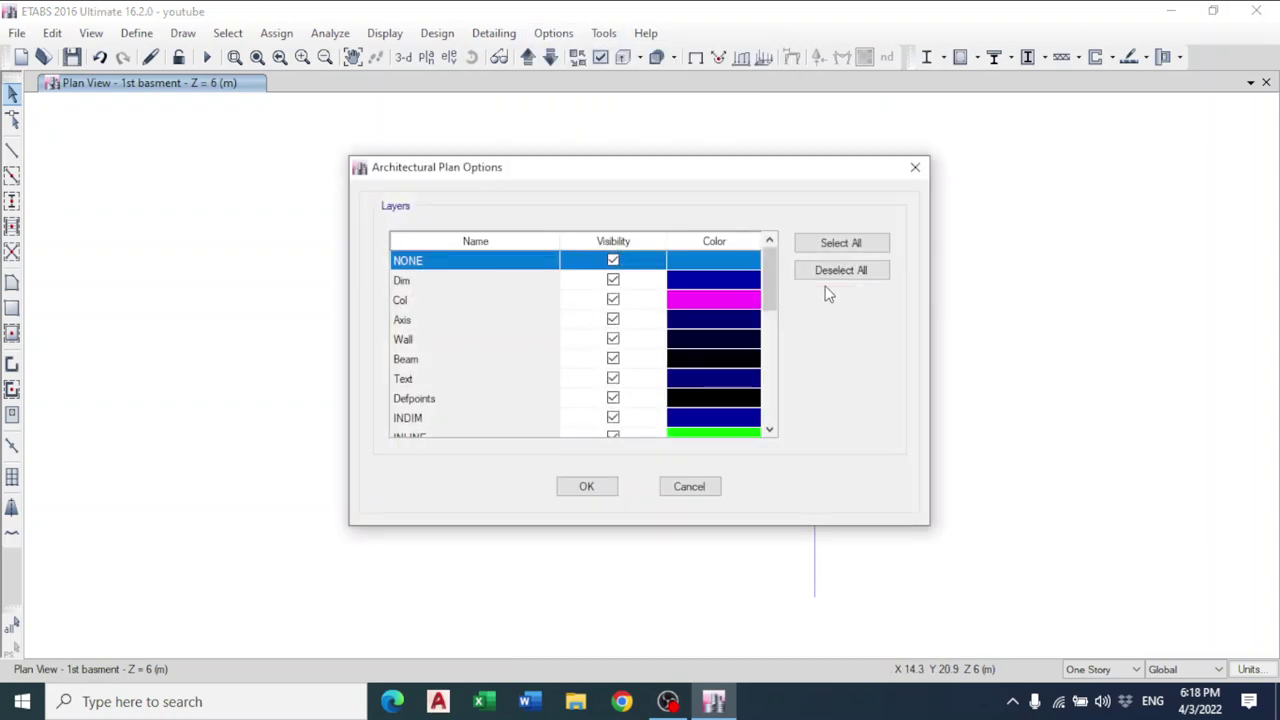
{"action": "left_click", "coordinate": [840, 270]}
{"action": "scroll", "coordinate": [752, 395], "scroll_direction": "down", "scroll_amount": 5}
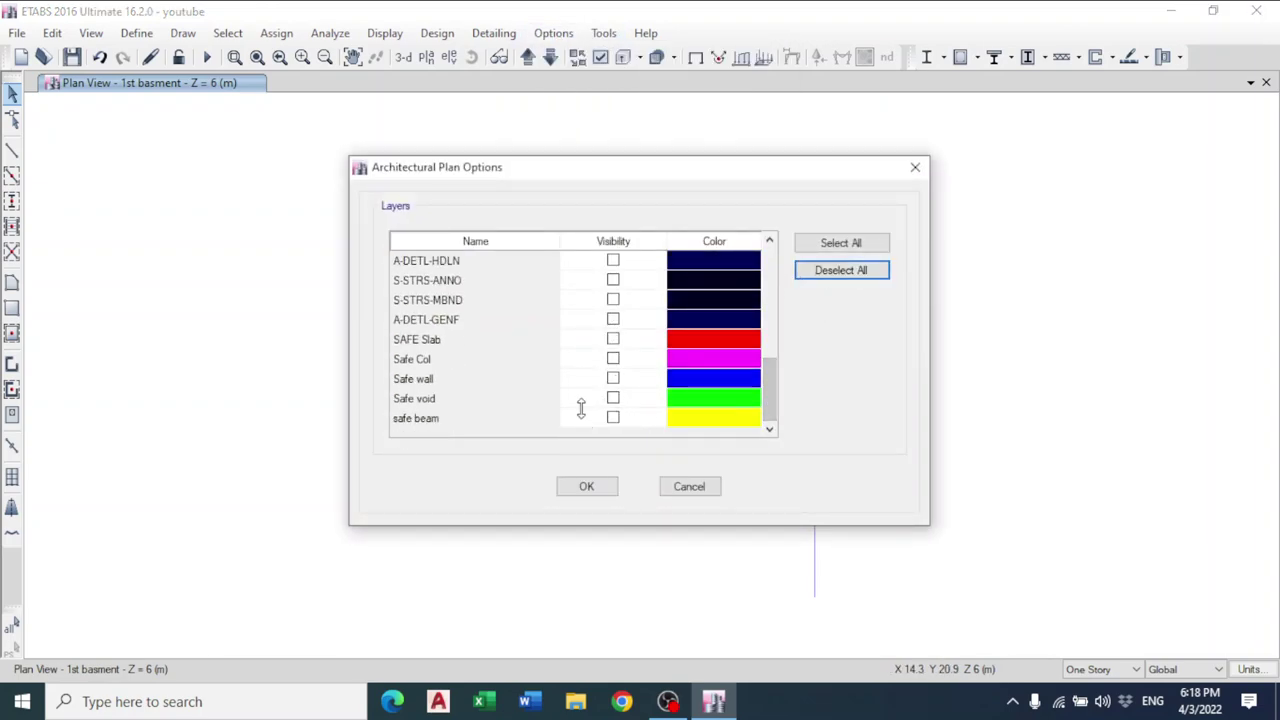
{"action": "left_click", "coordinate": [613, 360]}
{"action": "left_click", "coordinate": [606, 484]}
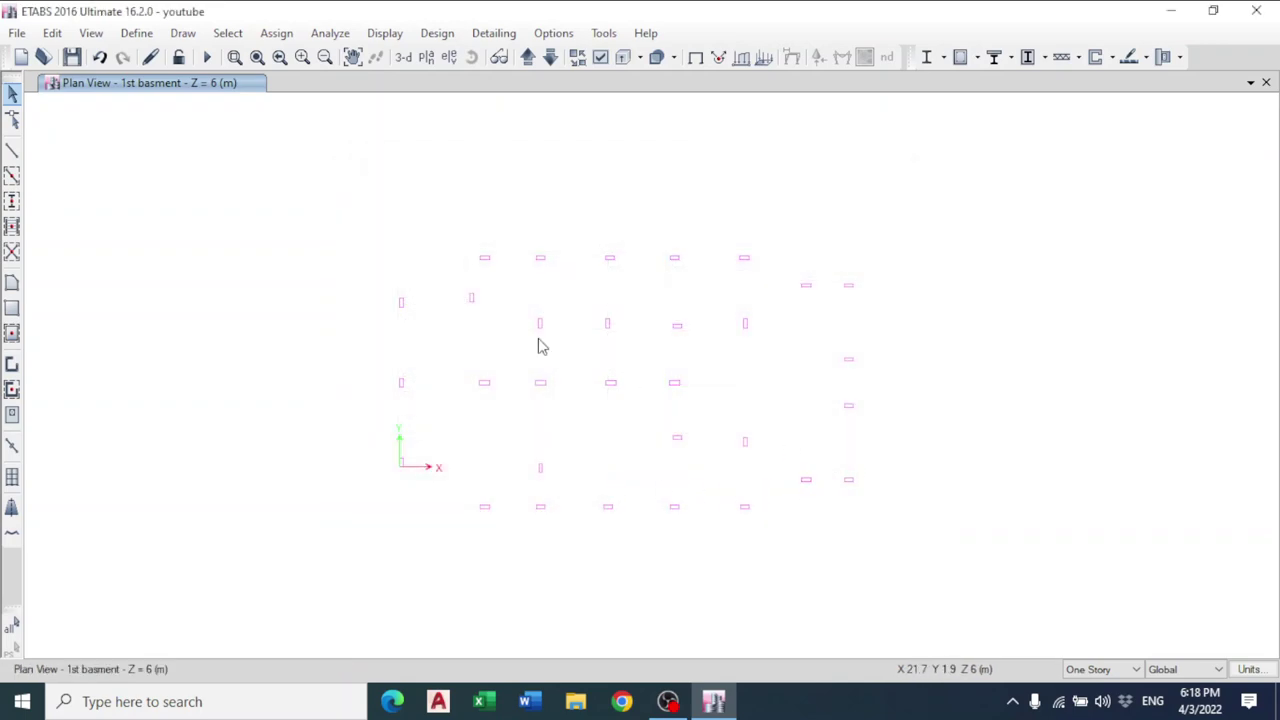
- Quick-draw columns on all the column outlines of the 1st basment plan, with Draw Object Using set to Arch. Layer
{"action": "left_click", "coordinate": [12, 201]}
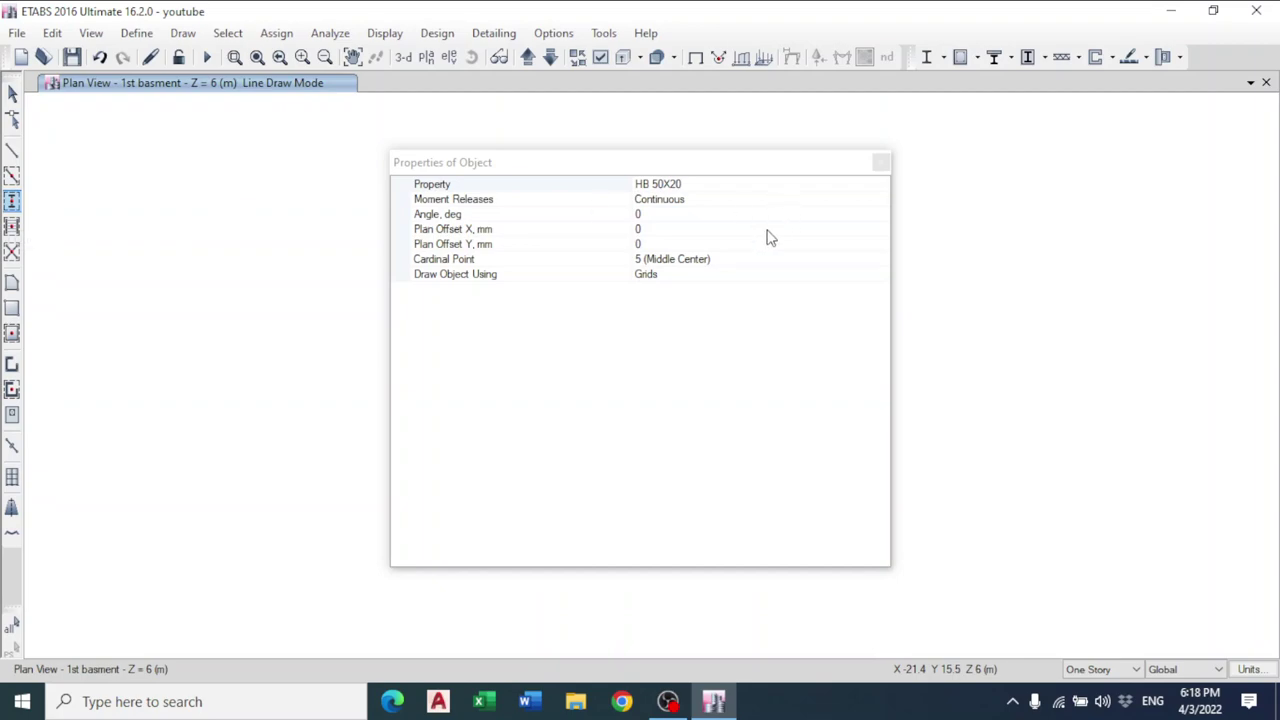
{"action": "left_click", "coordinate": [718, 262]}
{"action": "left_click", "coordinate": [880, 274]}
{"action": "left_click", "coordinate": [883, 274]}
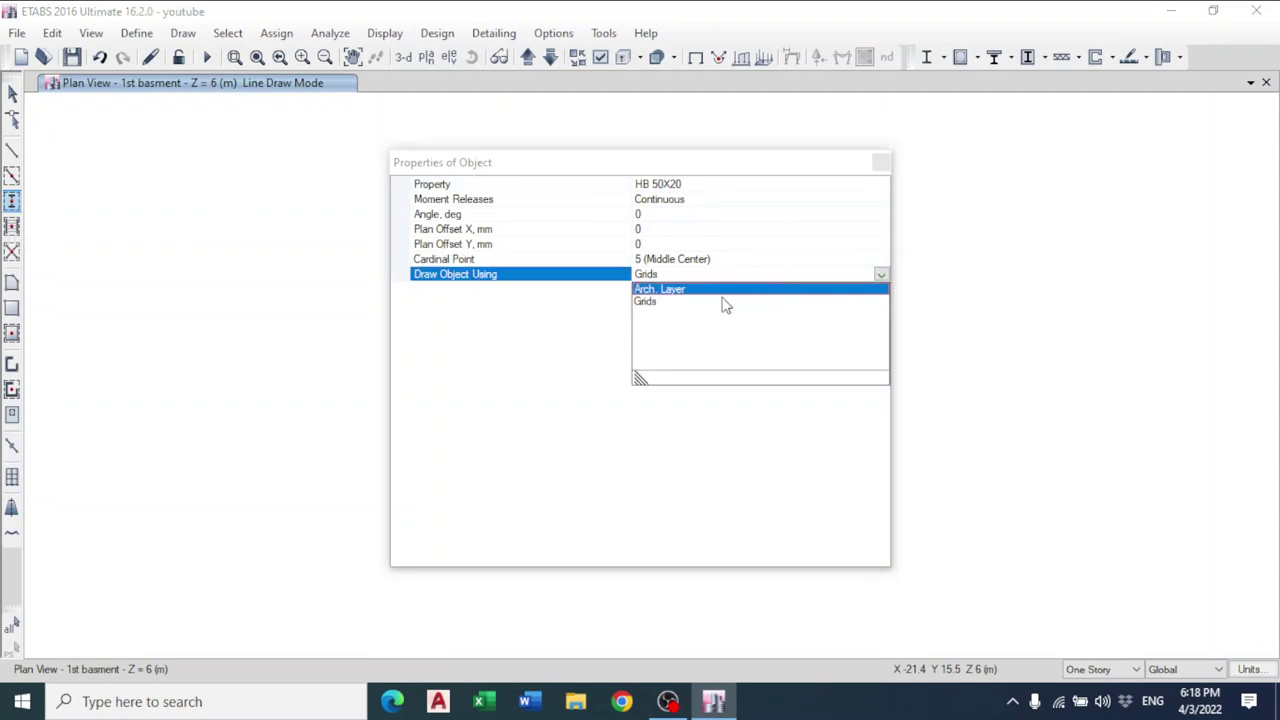
{"action": "left_click", "coordinate": [675, 288]}
{"action": "left_click", "coordinate": [880, 162]}
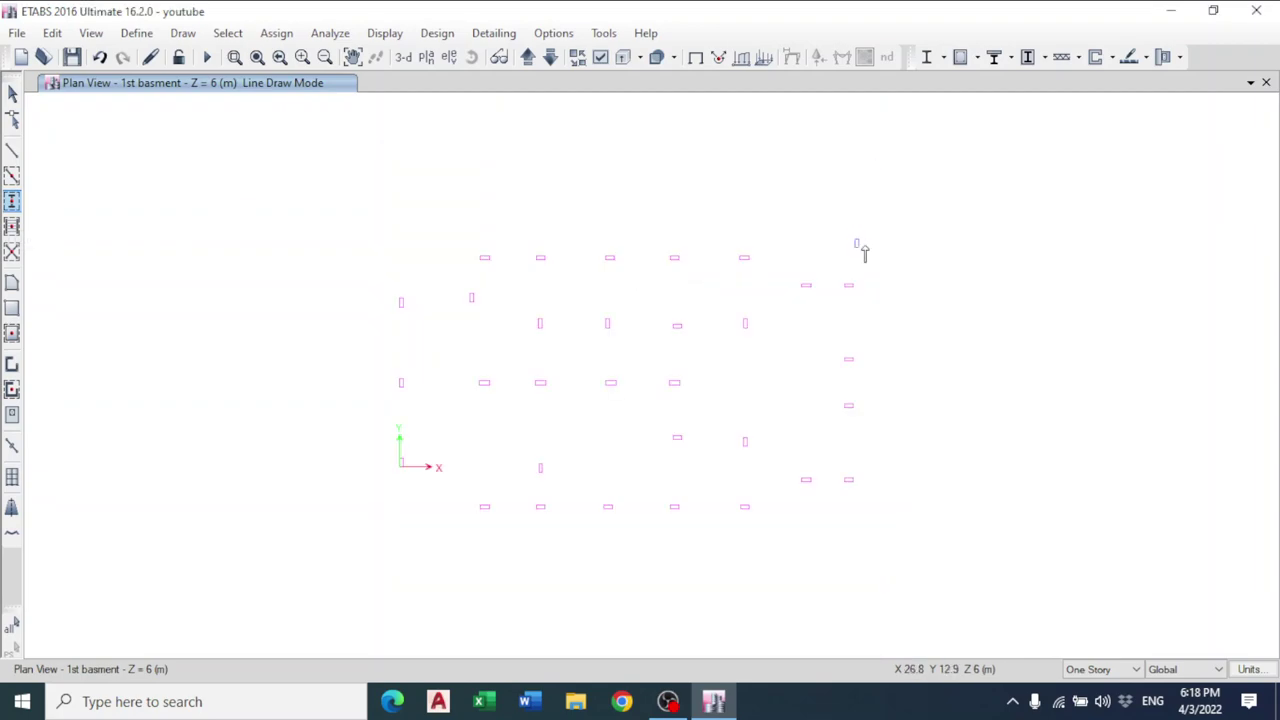
{"action": "left_click_drag", "start_coordinate": [883, 237], "coordinate": [806, 306]}
{"action": "left_click_drag", "start_coordinate": [778, 226], "coordinate": [391, 277]}
{"action": "left_click_drag", "start_coordinate": [767, 285], "coordinate": [360, 434]}
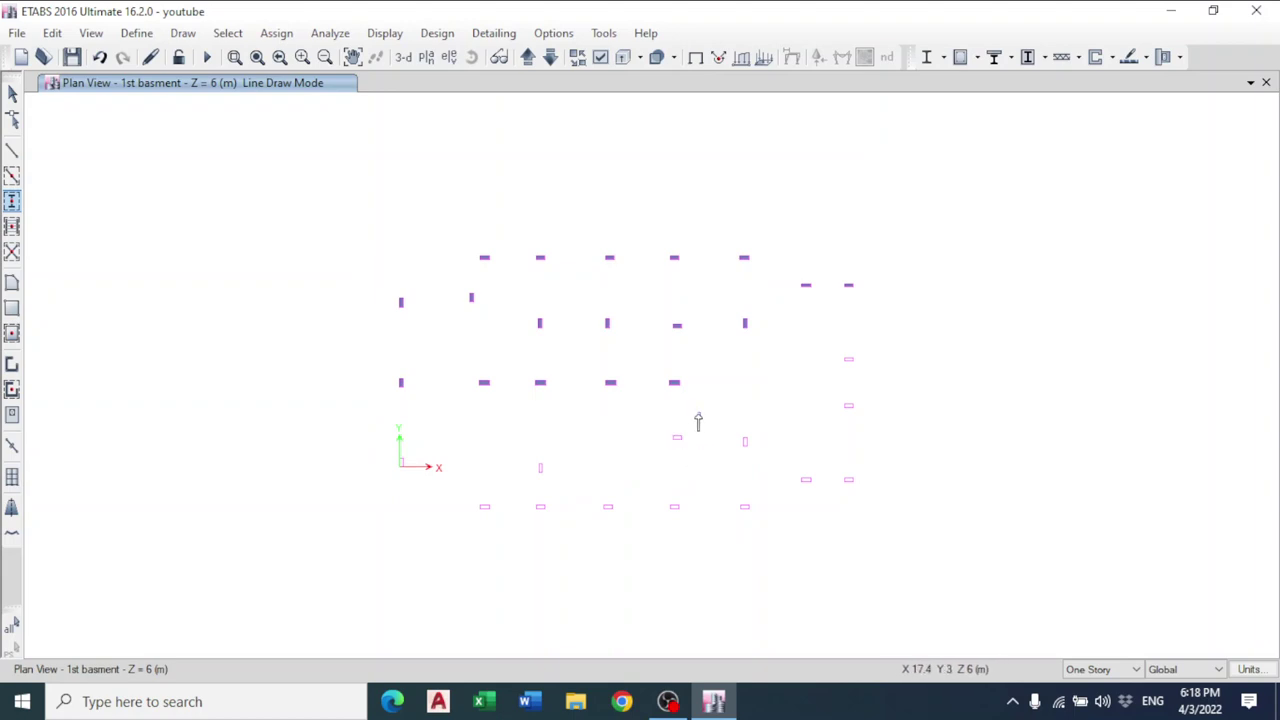
{"action": "left_click_drag", "start_coordinate": [697, 416], "coordinate": [354, 545]}
{"action": "left_click_drag", "start_coordinate": [929, 343], "coordinate": [806, 518]}
{"action": "left_click_drag", "start_coordinate": [825, 415], "coordinate": [724, 540]}
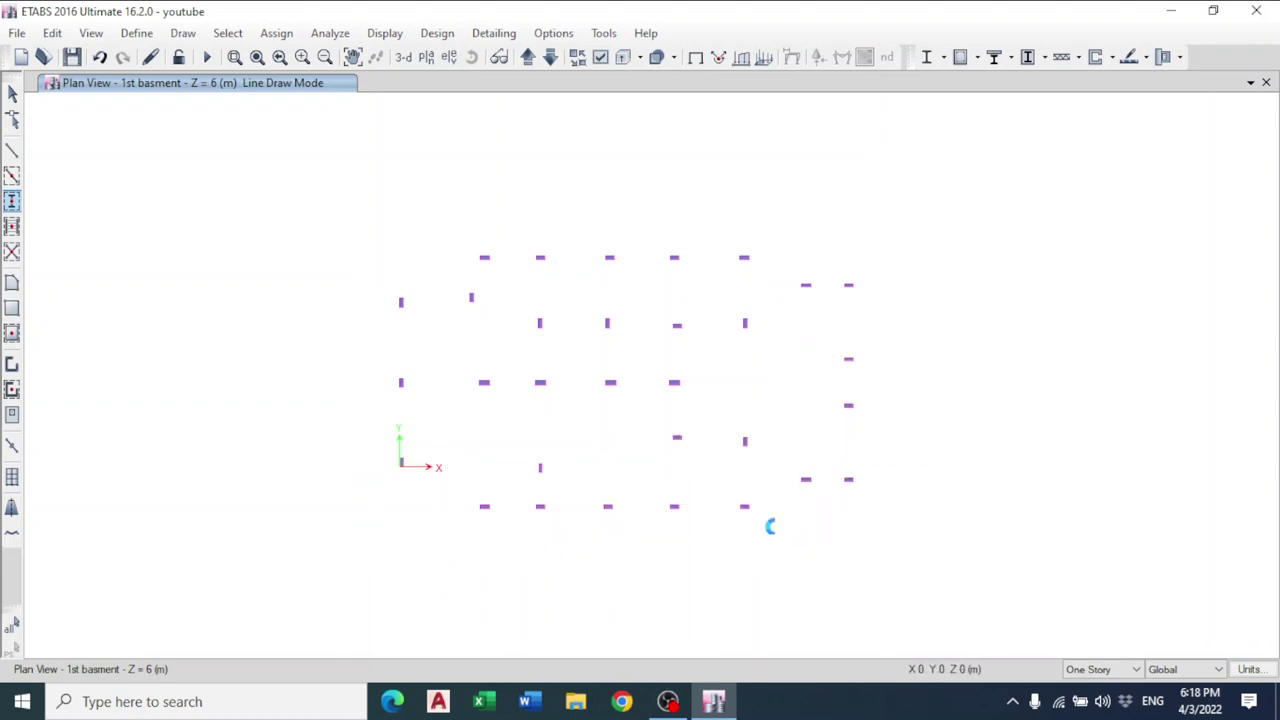
{"action": "key", "text": "Escape"}
- Examine in 3D how an edge column of the 1st basment lines up with the column below and its outline
{"action": "left_click", "coordinate": [404, 58]}
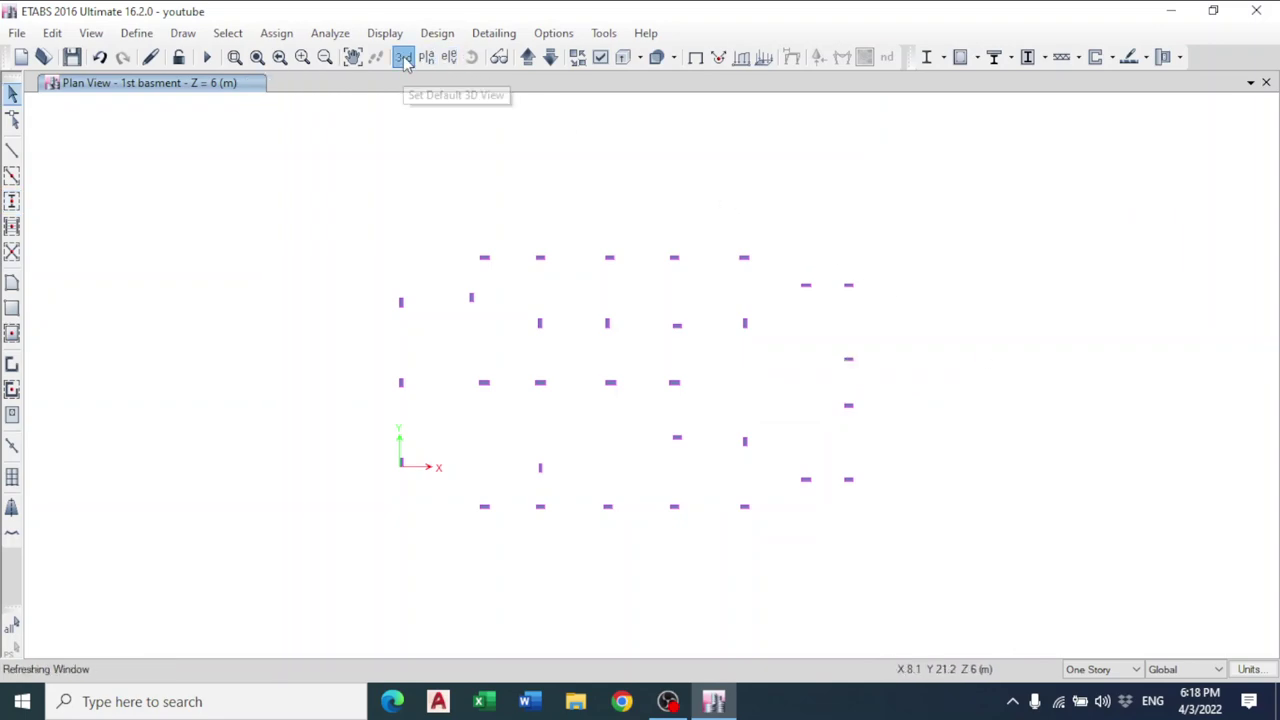
{"action": "scroll", "coordinate": [746, 468], "scroll_direction": "up", "scroll_amount": 3}
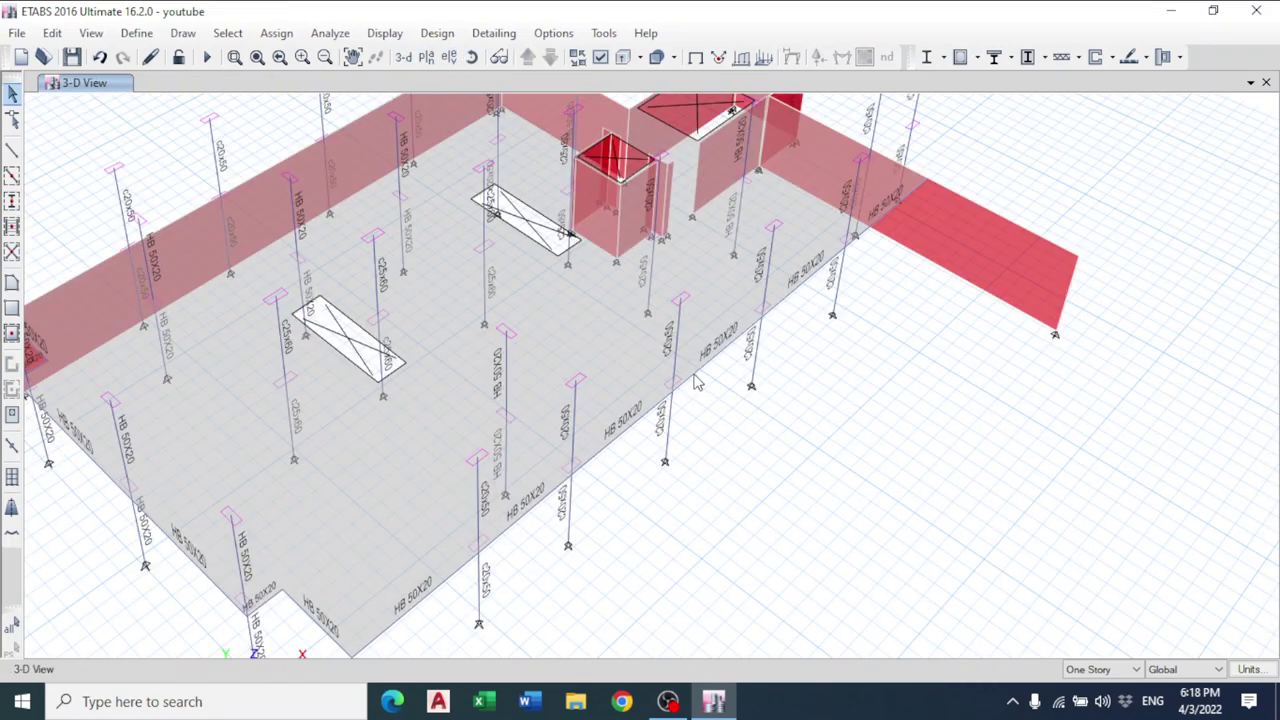
{"action": "scroll", "coordinate": [686, 385], "scroll_direction": "up", "scroll_amount": 5}
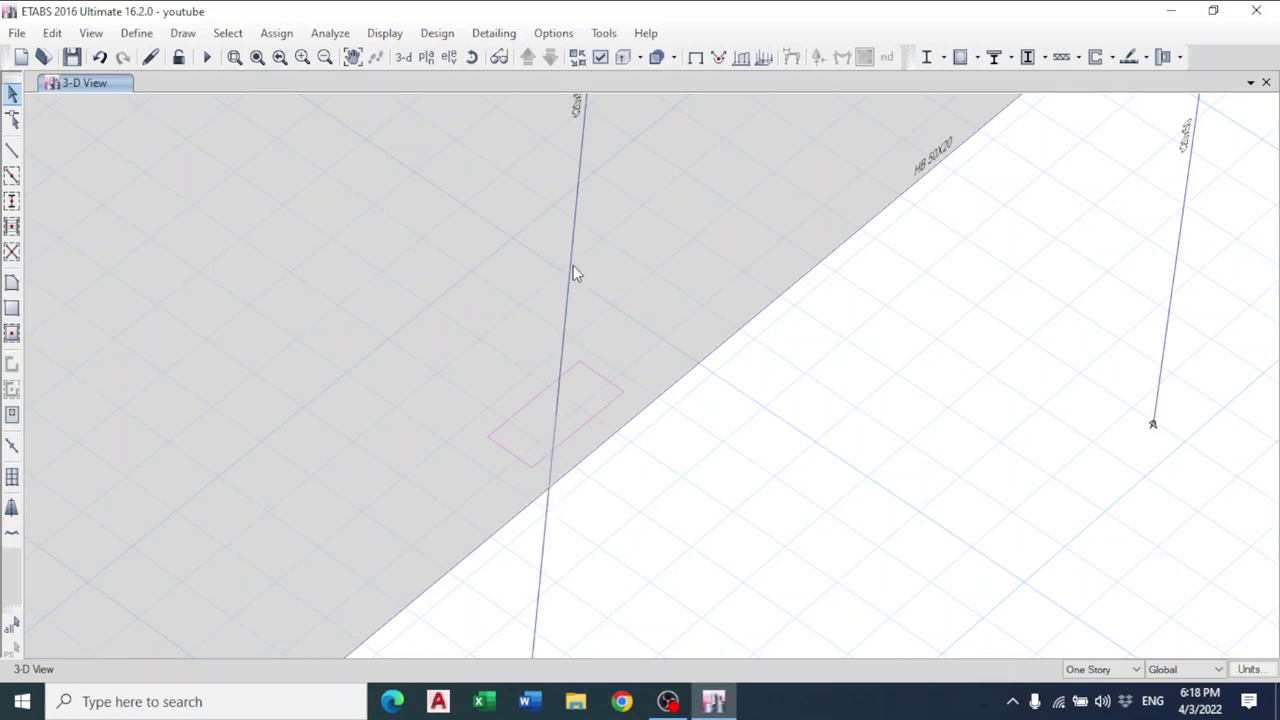
{"action": "left_click", "coordinate": [570, 268]}
{"action": "scroll", "coordinate": [577, 286], "scroll_direction": "down", "scroll_amount": 3}
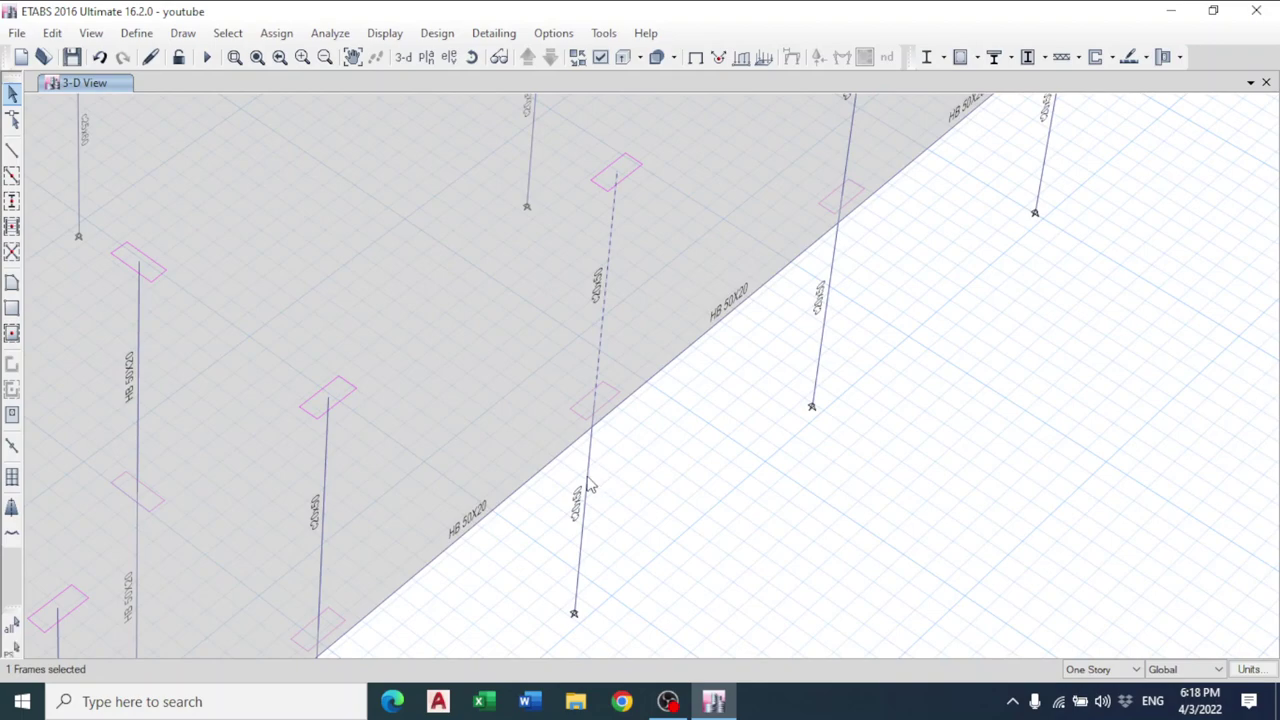
{"action": "scroll", "coordinate": [596, 405], "scroll_direction": "up", "scroll_amount": 2}
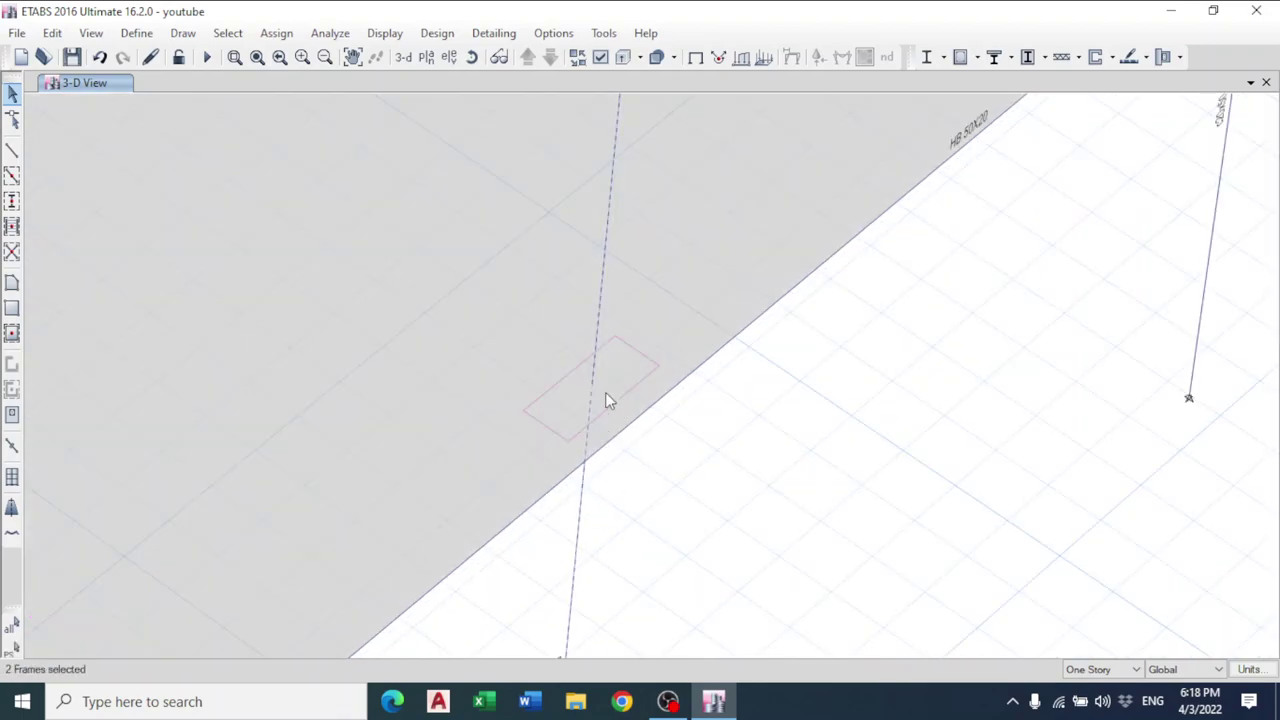
{"action": "scroll", "coordinate": [620, 340], "scroll_direction": "down", "scroll_amount": 2}
{"action": "scroll", "coordinate": [520, 371], "scroll_direction": "up", "scroll_amount": 2}
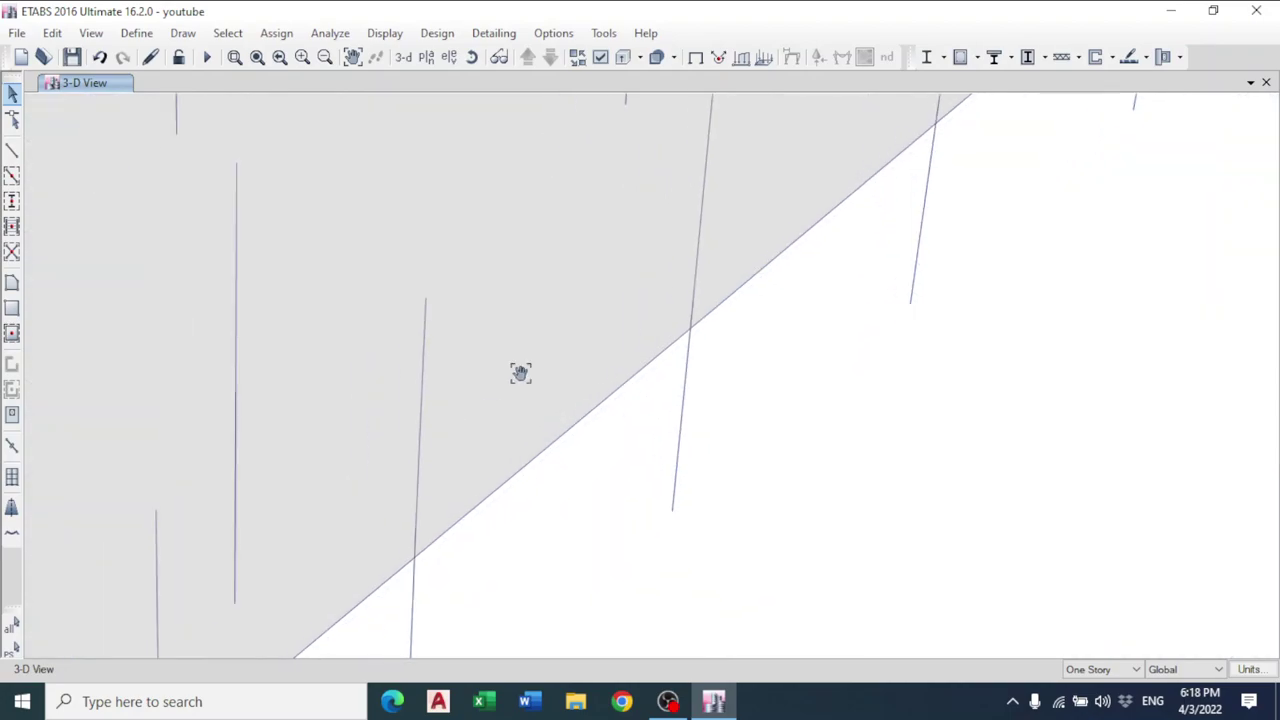
- Examine the interior columns around the slab openings and along the wall in 3D for alignment and section labels
{"action": "scroll", "coordinate": [433, 288], "scroll_direction": "down", "scroll_amount": 2}
{"action": "scroll", "coordinate": [433, 288], "scroll_direction": "down", "scroll_amount": 3}
{"action": "middle_click_drag", "start_coordinate": [286, 329], "coordinate": [604, 364]}
{"action": "scroll", "coordinate": [529, 349], "scroll_direction": "up", "scroll_amount": 3}
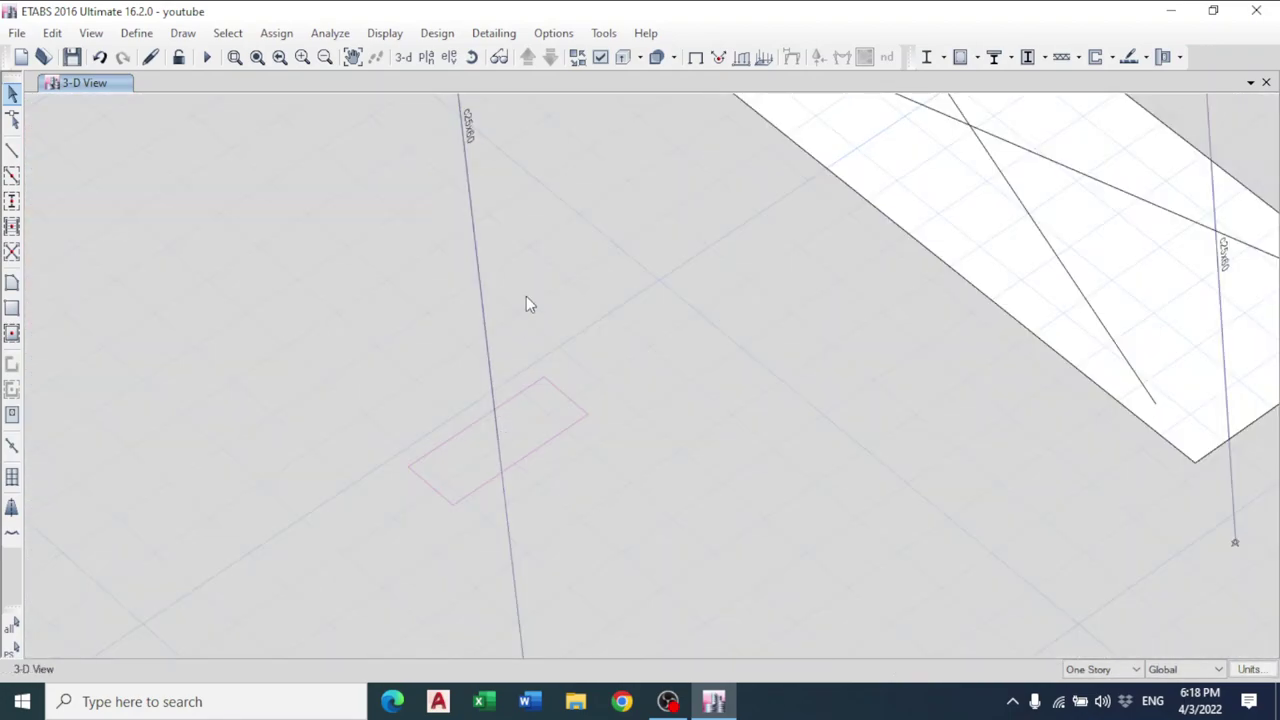
{"action": "scroll", "coordinate": [523, 300], "scroll_direction": "down", "scroll_amount": 2}
{"action": "scroll", "coordinate": [238, 295], "scroll_direction": "down", "scroll_amount": 3}
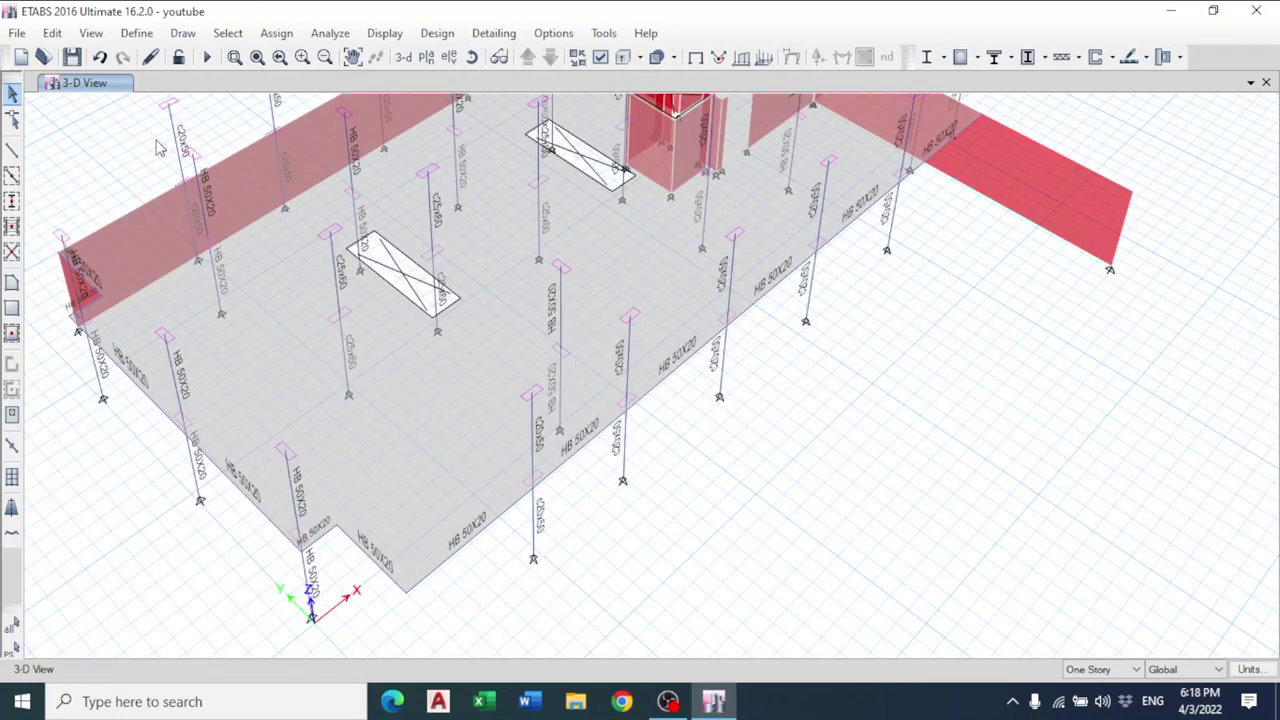
{"action": "scroll", "coordinate": [170, 176], "scroll_direction": "up", "scroll_amount": 3}
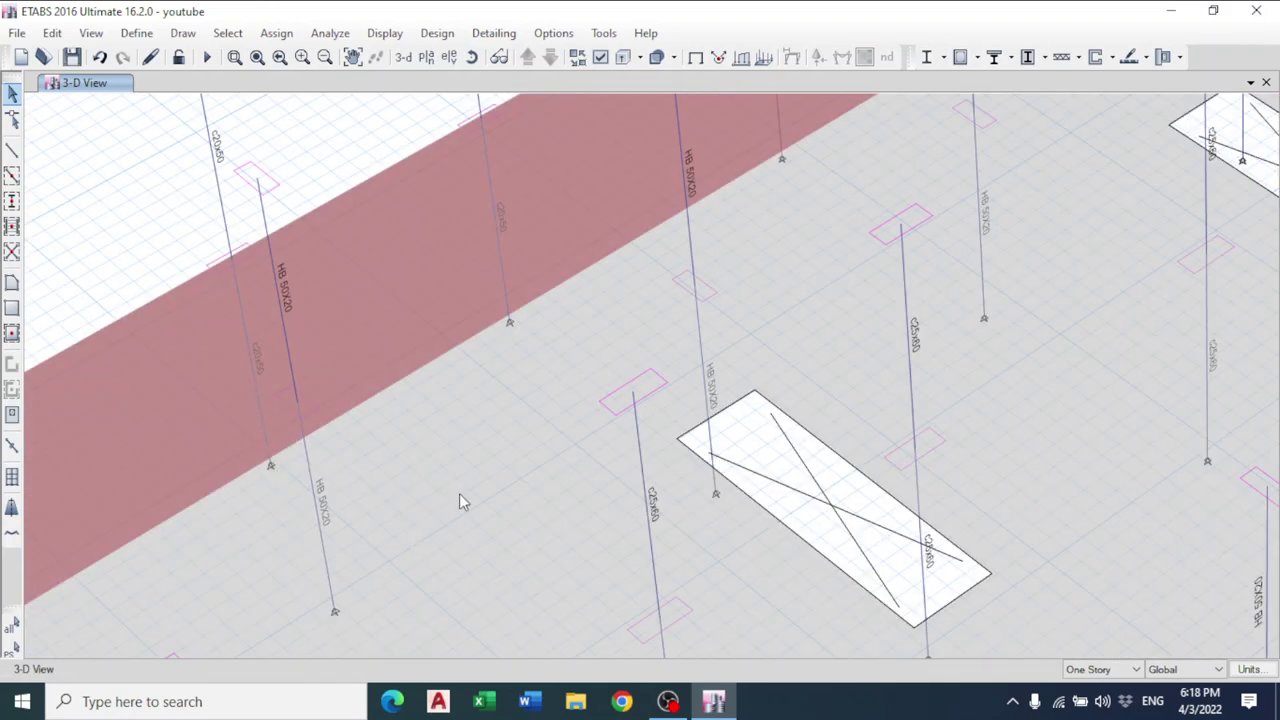
{"action": "scroll", "coordinate": [815, 271], "scroll_direction": "down", "scroll_amount": 3}
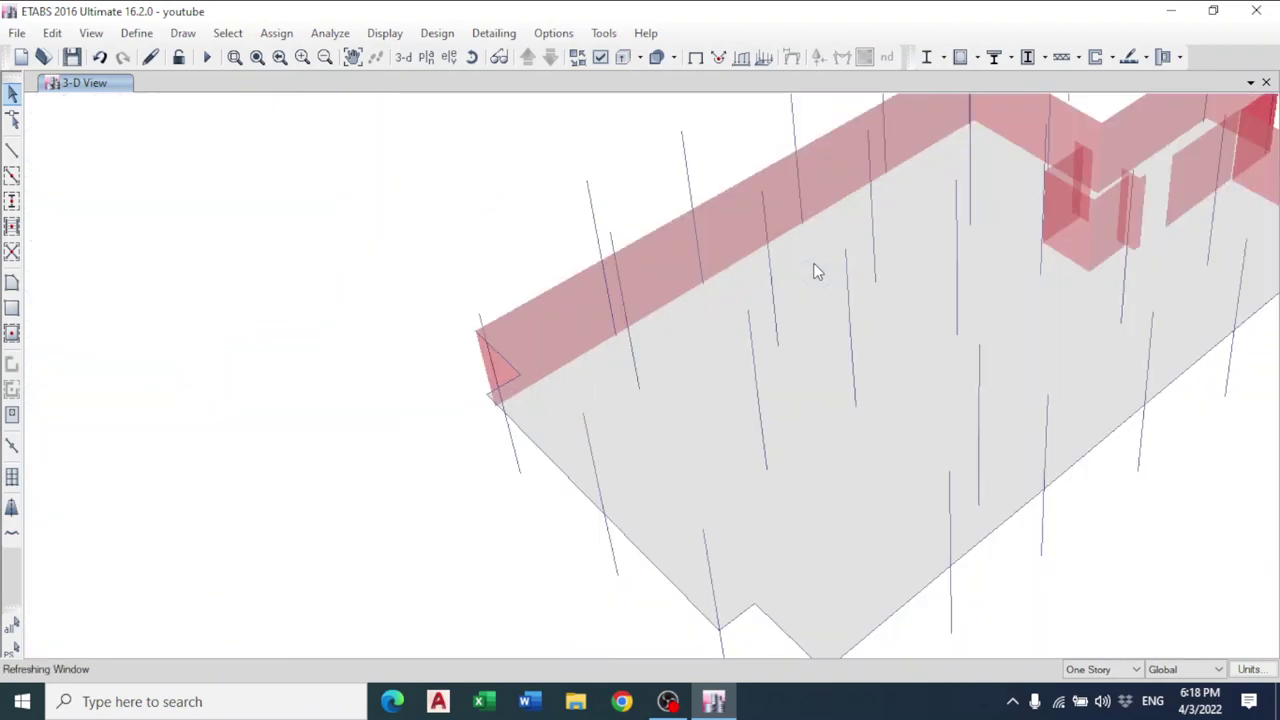
{"action": "middle_click_drag", "start_coordinate": [1011, 346], "coordinate": [606, 340]}
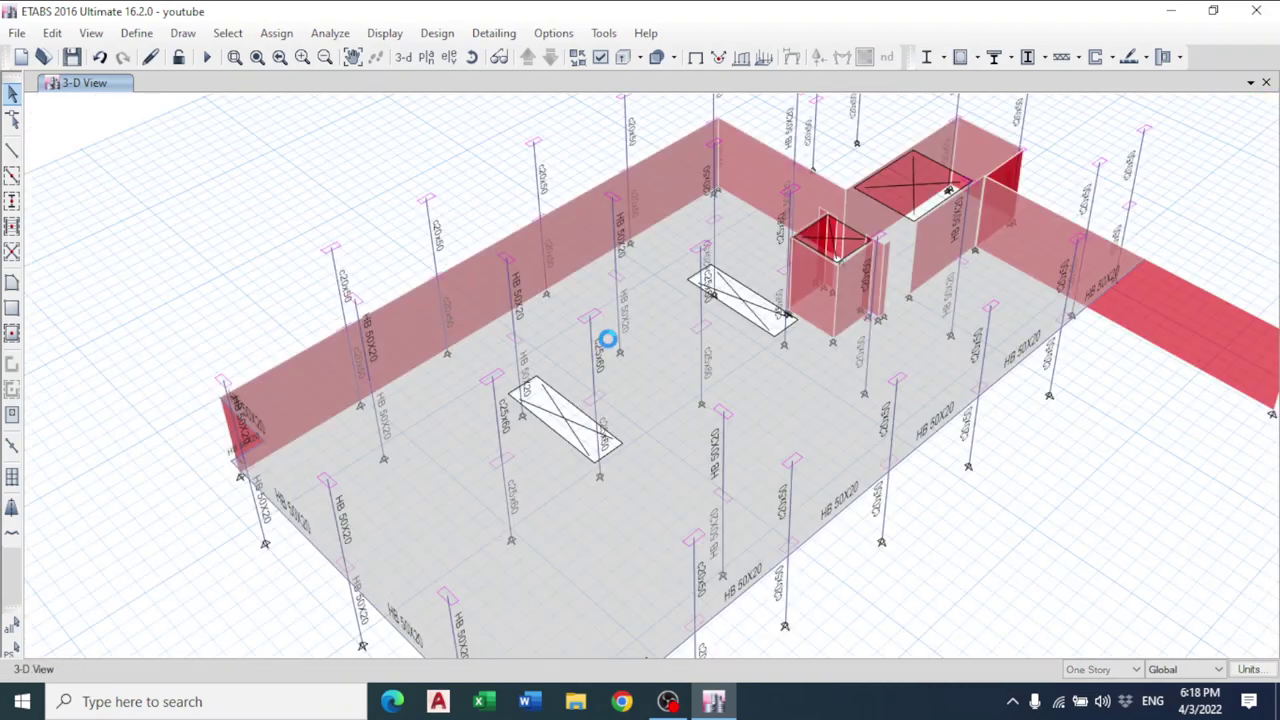
- Return to the 1st basment plan view, select all its columns and clear the selection
{"action": "left_click", "coordinate": [426, 58]}
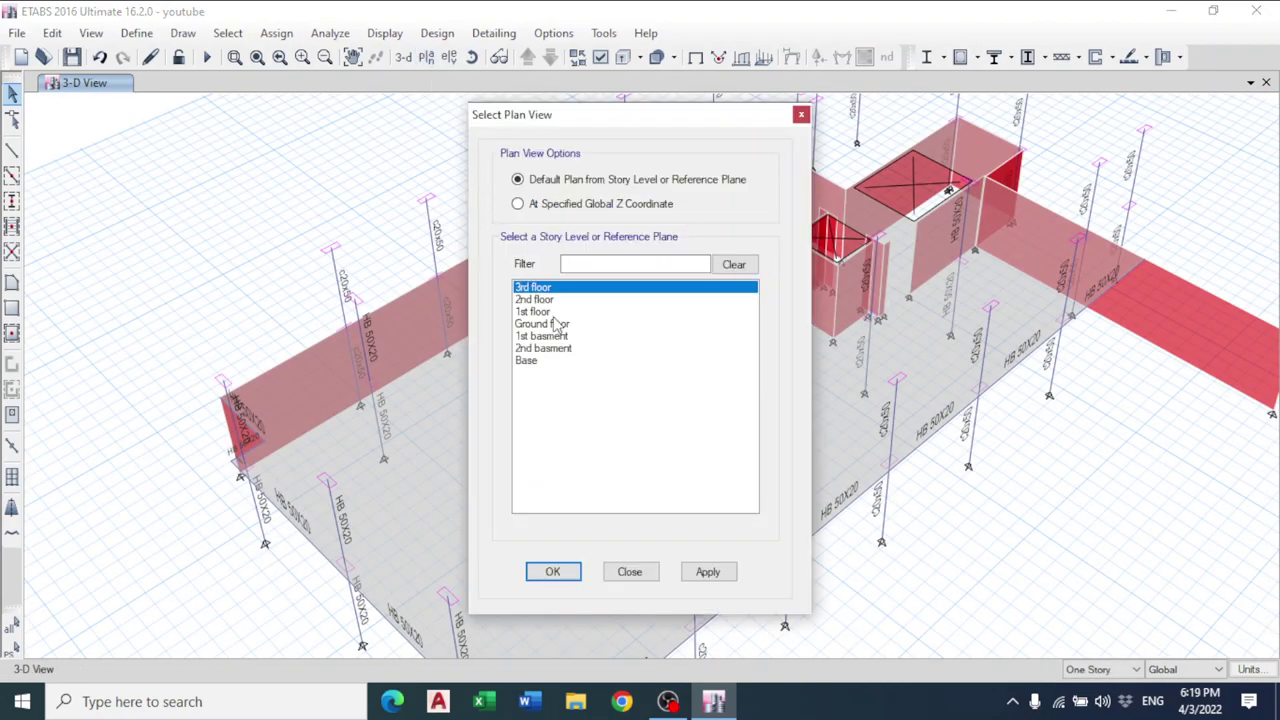
{"action": "left_click", "coordinate": [539, 350]}
{"action": "left_click", "coordinate": [551, 339]}
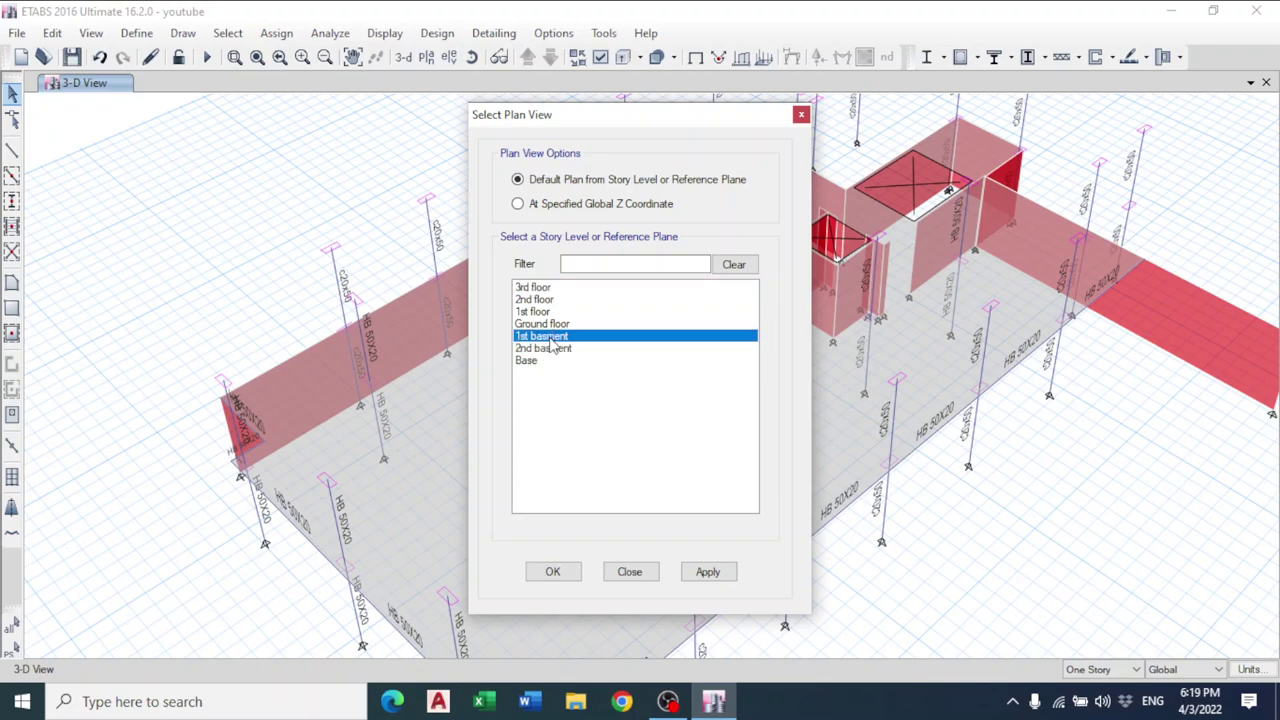
{"action": "left_click", "coordinate": [555, 572]}
{"action": "left_click_drag", "start_coordinate": [995, 178], "coordinate": [383, 600]}
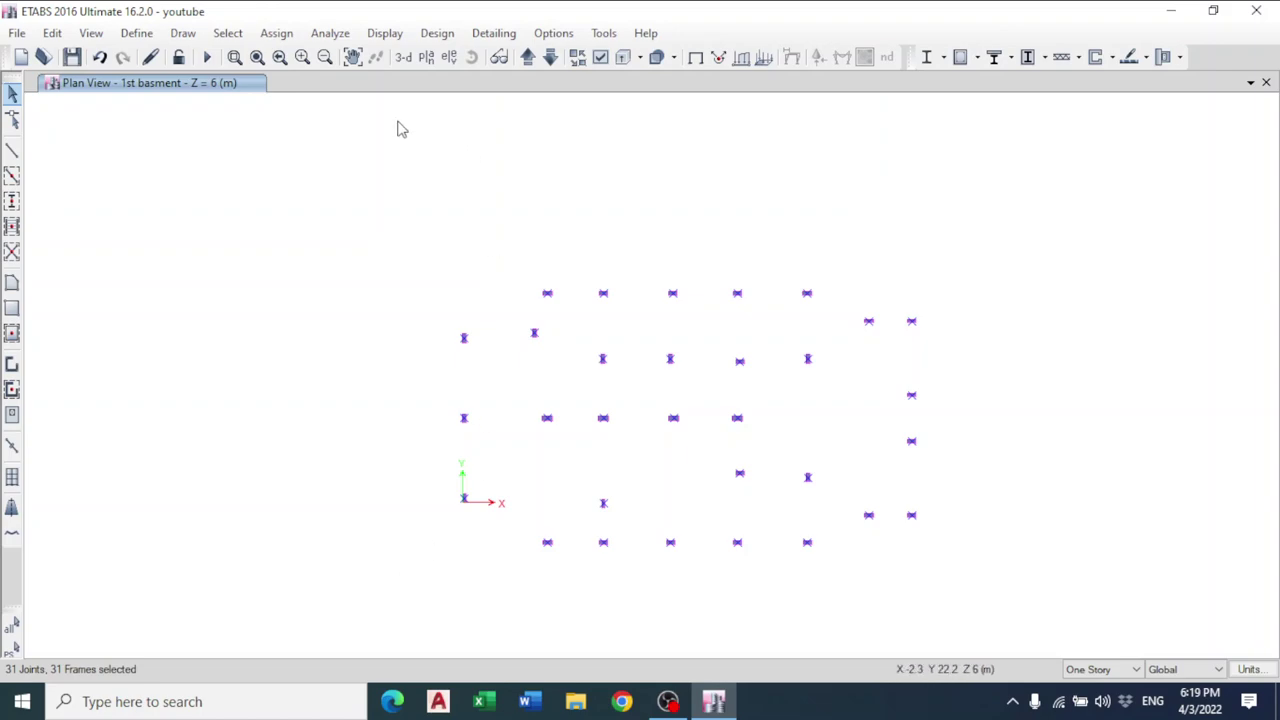
{"action": "key", "text": "ctrl+q"}
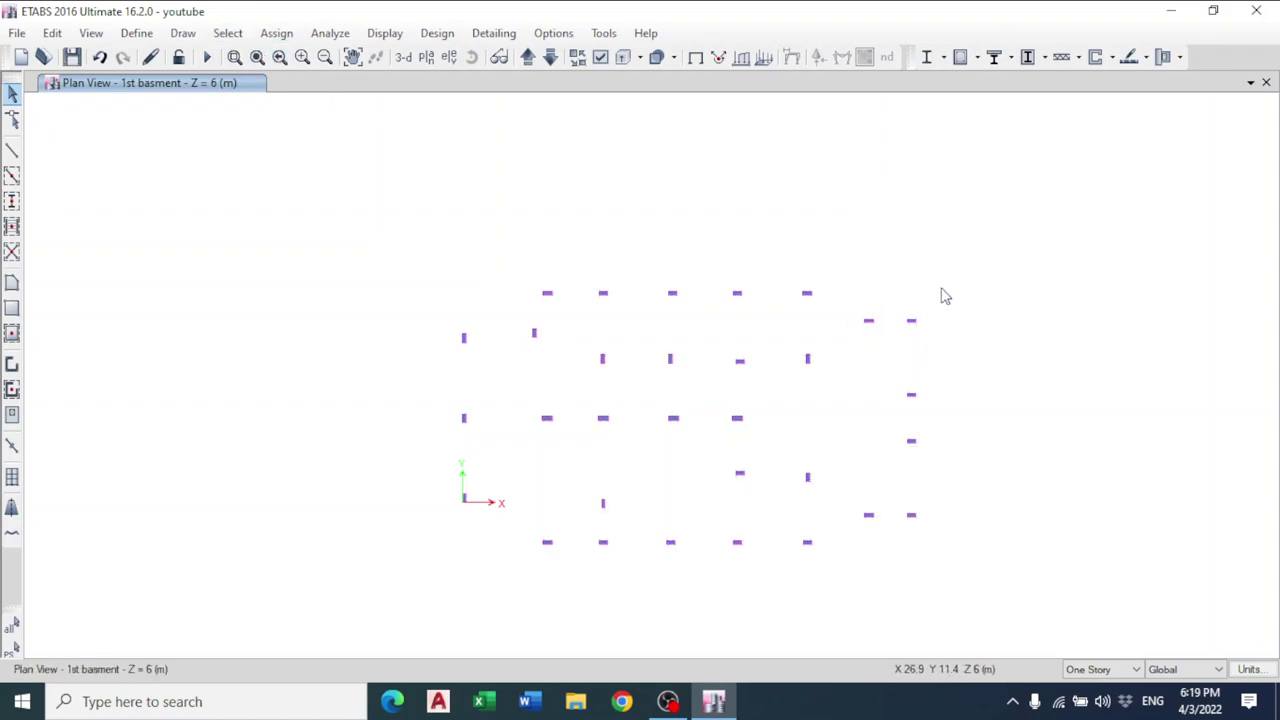
- Examine the stacked columns around the slab openings in 3D and check the assignments of a 2nd basment column beside an opening
{"action": "left_click", "coordinate": [403, 57]}
{"action": "scroll", "coordinate": [585, 443], "scroll_direction": "up", "scroll_amount": 3}
{"action": "scroll", "coordinate": [583, 391], "scroll_direction": "down", "scroll_amount": 1}
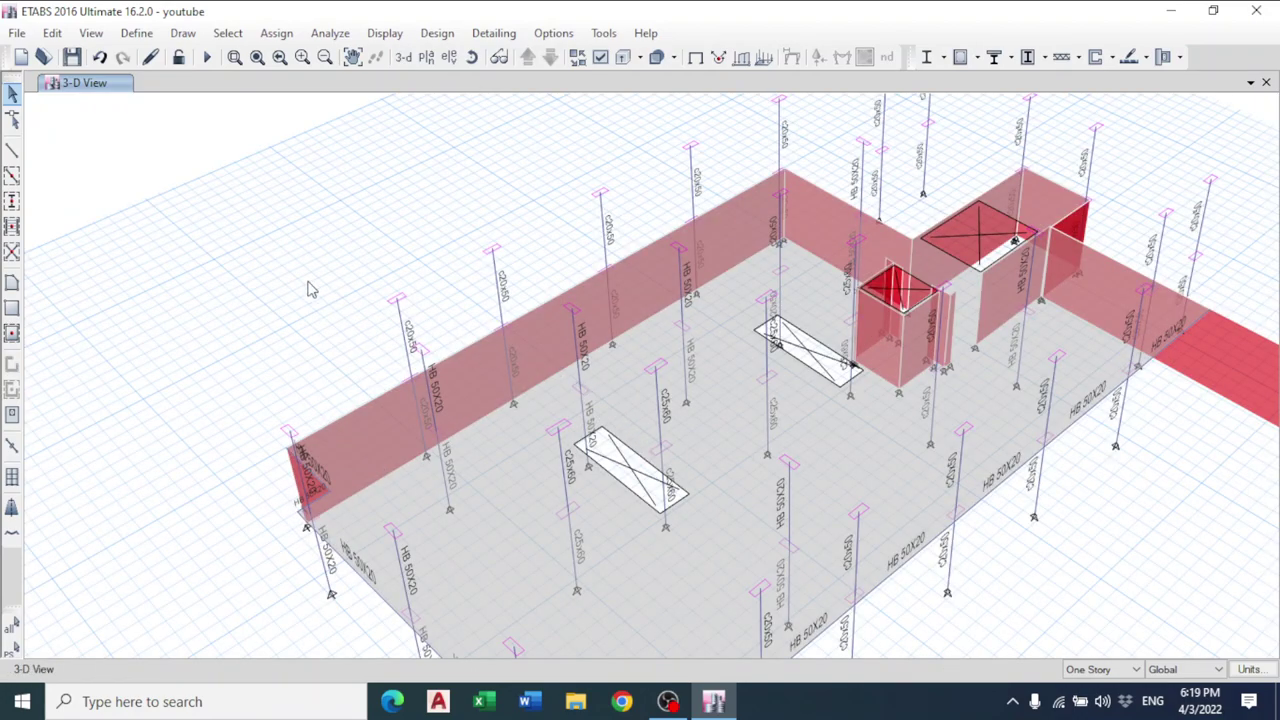
{"action": "scroll", "coordinate": [564, 344], "scroll_direction": "up", "scroll_amount": 3}
{"action": "scroll", "coordinate": [609, 370], "scroll_direction": "down", "scroll_amount": 1}
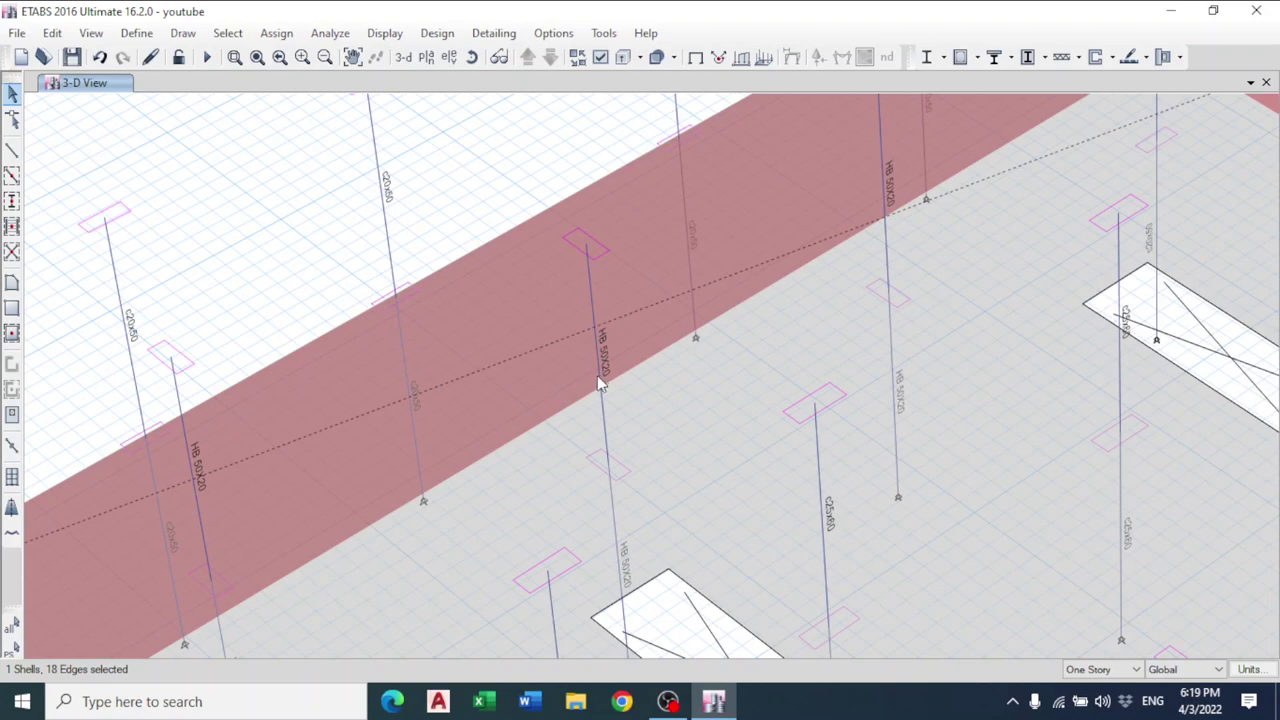
{"action": "scroll", "coordinate": [629, 470], "scroll_direction": "down", "scroll_amount": 3}
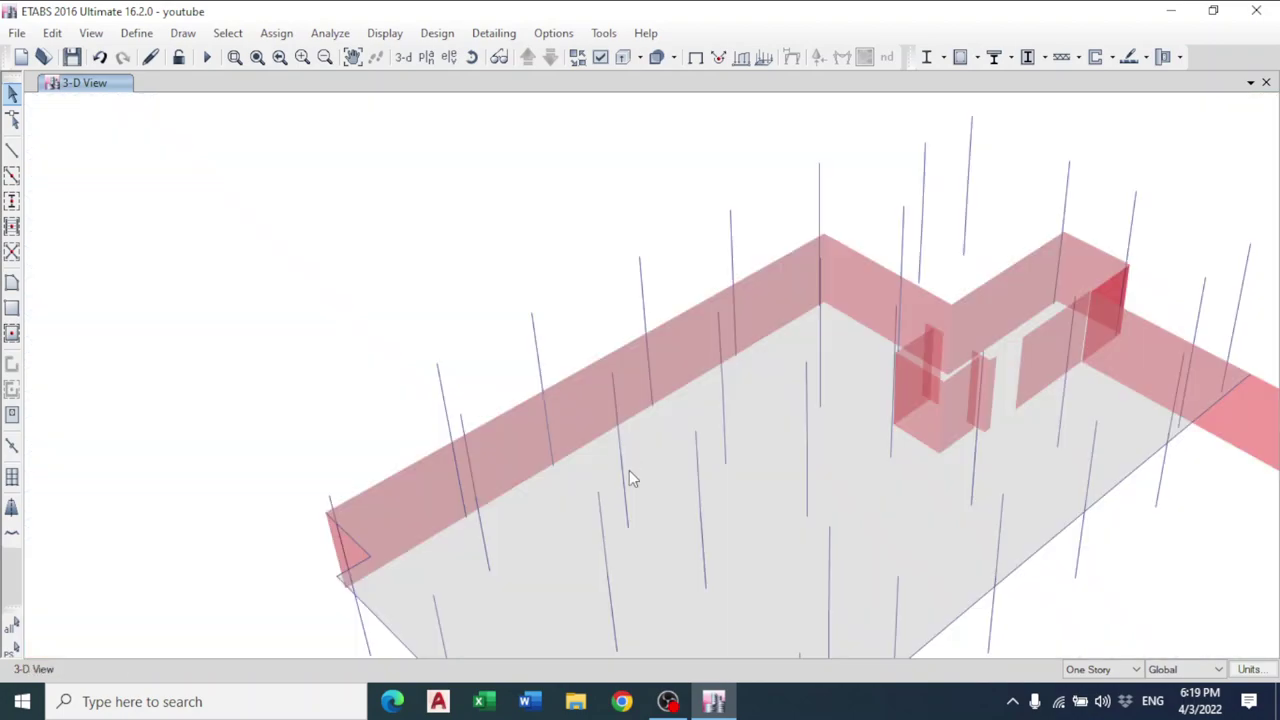
{"action": "scroll", "coordinate": [638, 567], "scroll_direction": "up", "scroll_amount": 3}
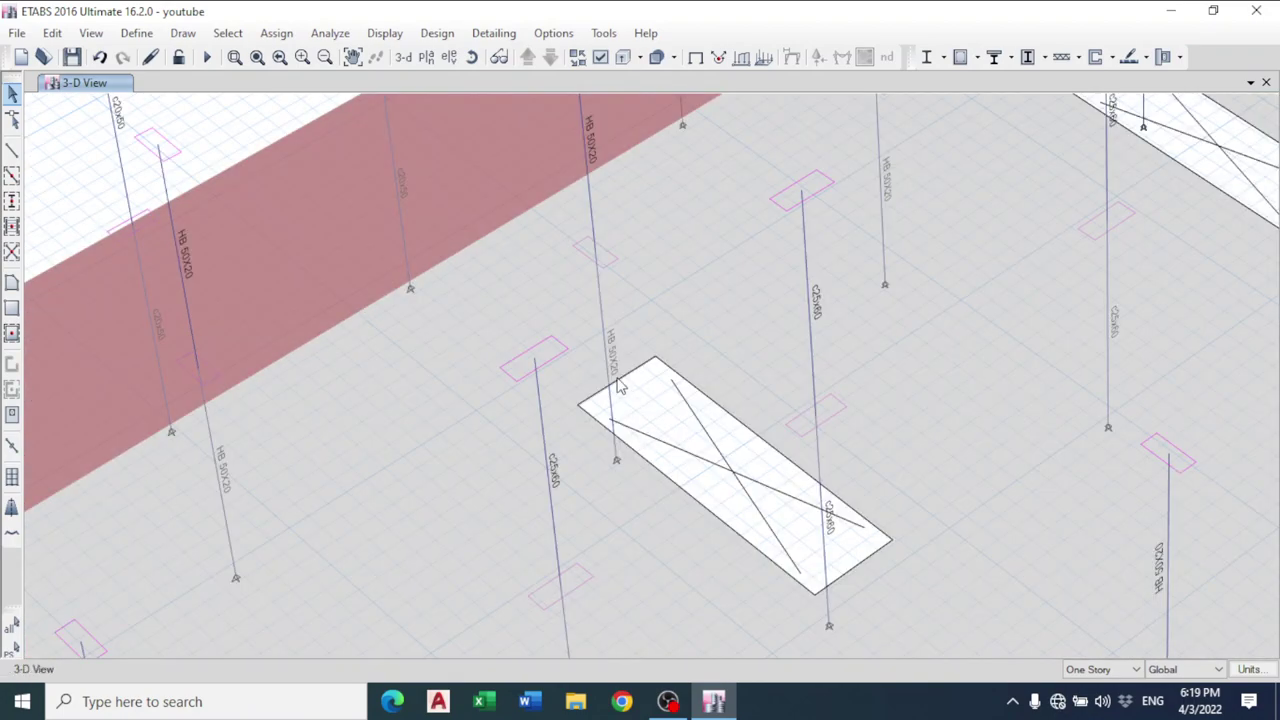
{"action": "right_click", "coordinate": [612, 372]}
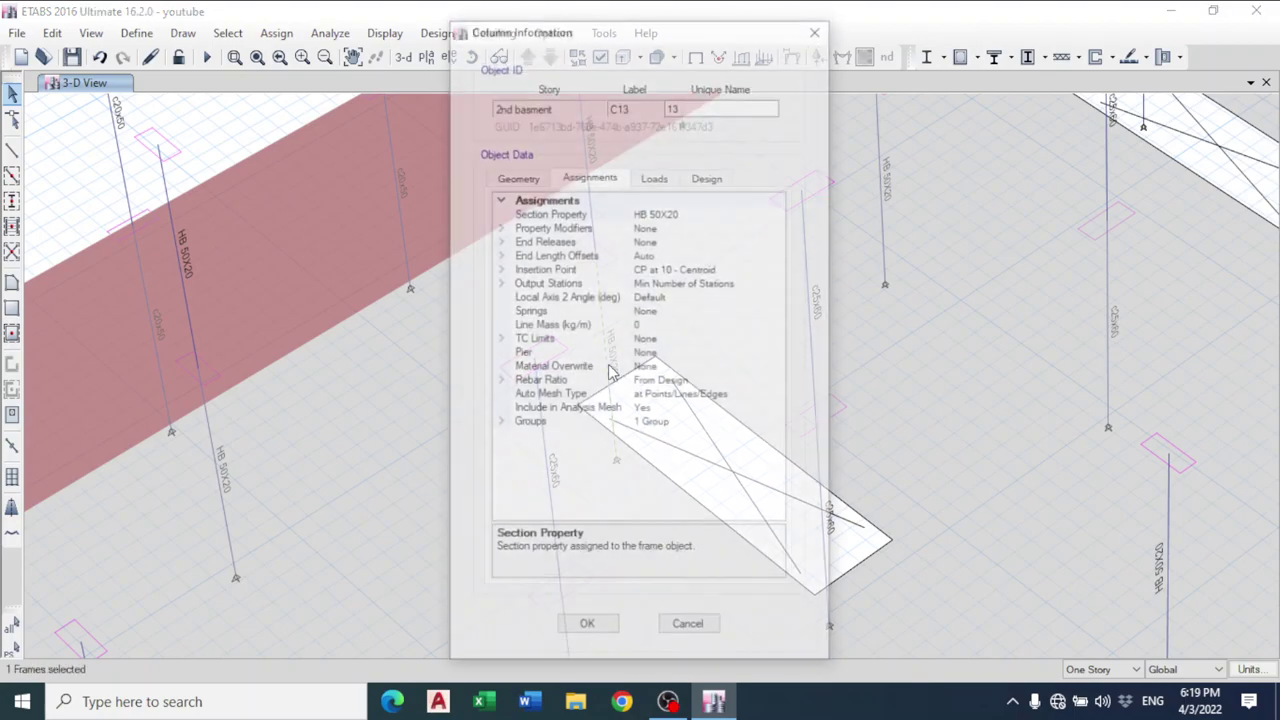
{"action": "left_click", "coordinate": [820, 28]}
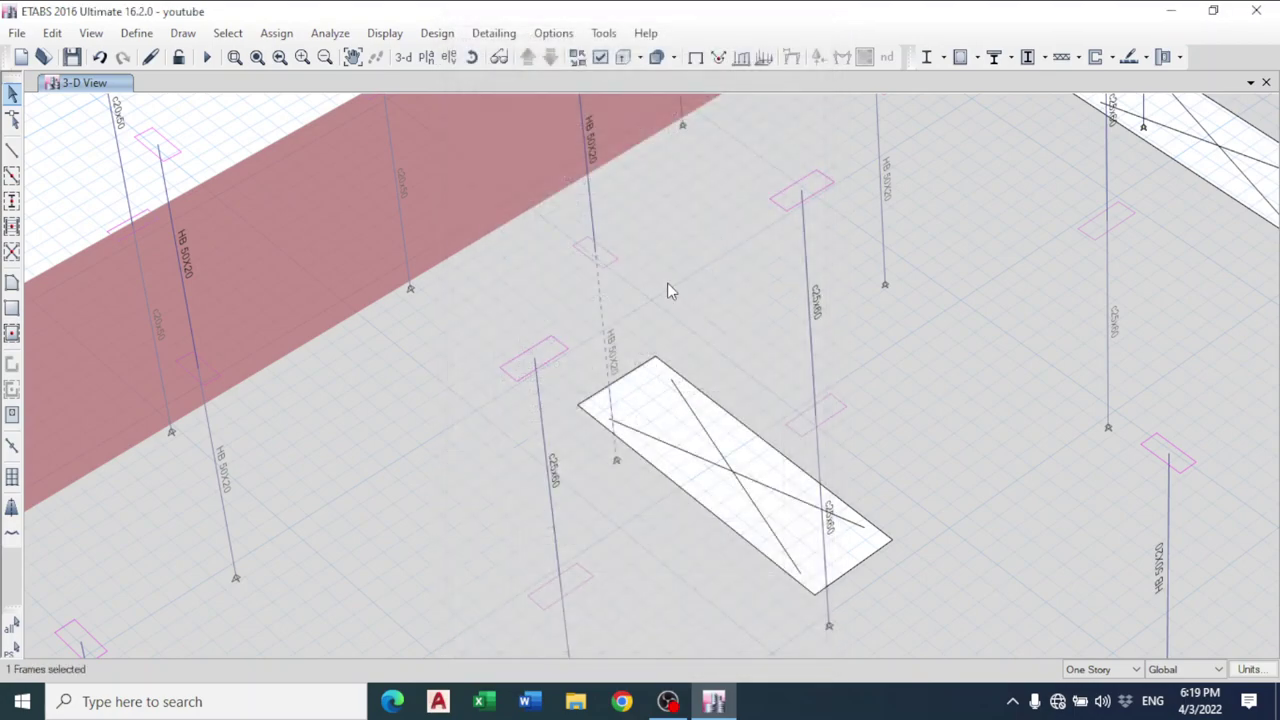
{"action": "scroll", "coordinate": [646, 332], "scroll_direction": "down", "scroll_amount": 3}
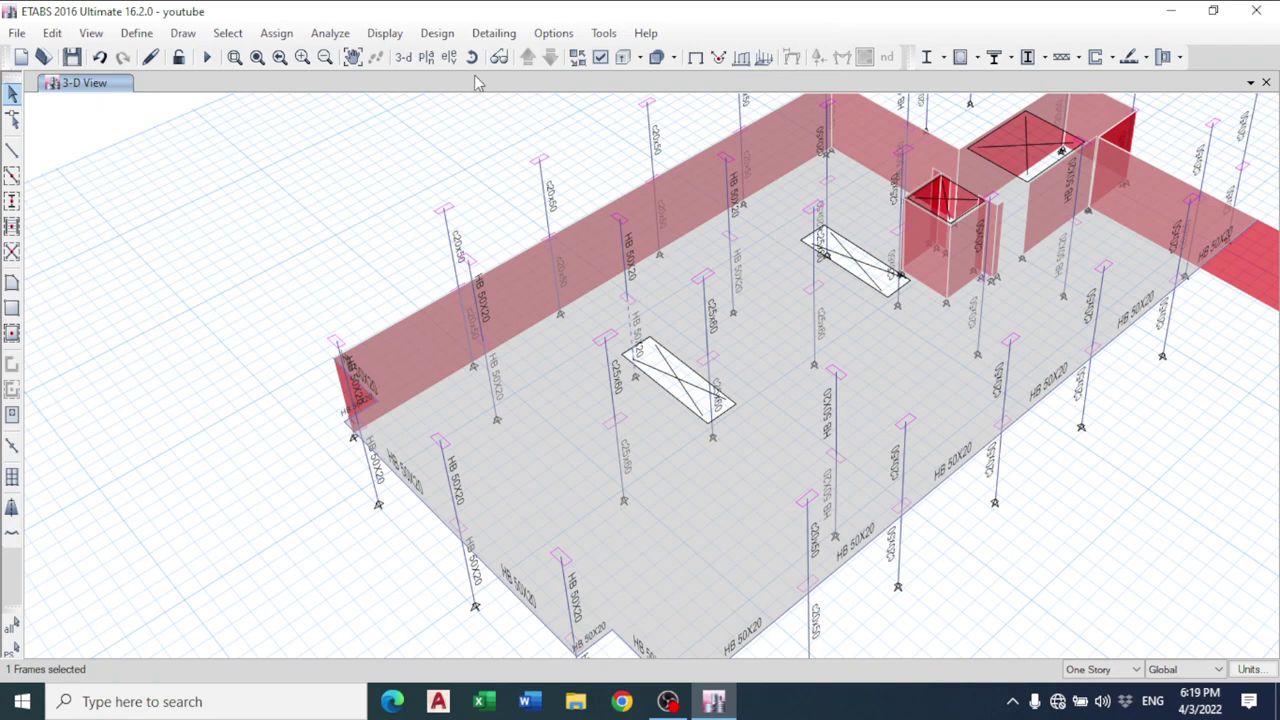
- Return to the 1st basment plan view and display only the SAFE Slab layer of the architectural plan
{"action": "left_click", "coordinate": [426, 57]}
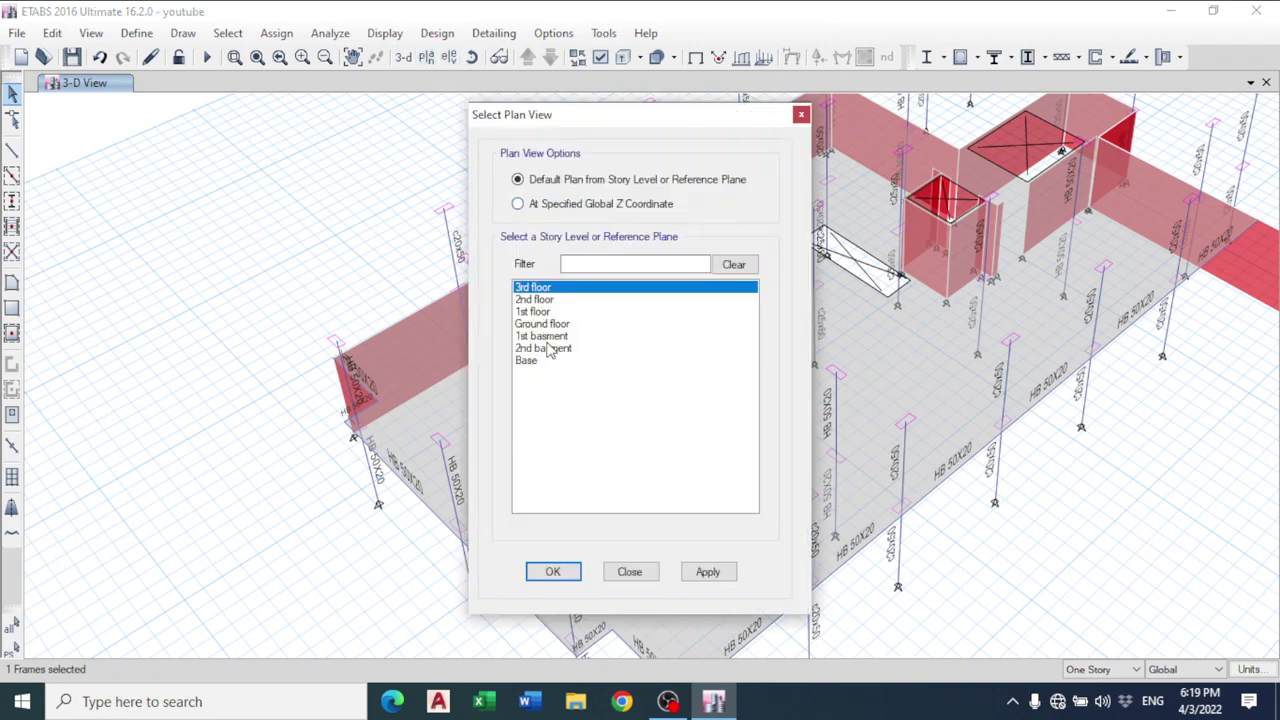
{"action": "left_click", "coordinate": [548, 348]}
{"action": "left_click", "coordinate": [541, 336]}
{"action": "left_click", "coordinate": [553, 571]}
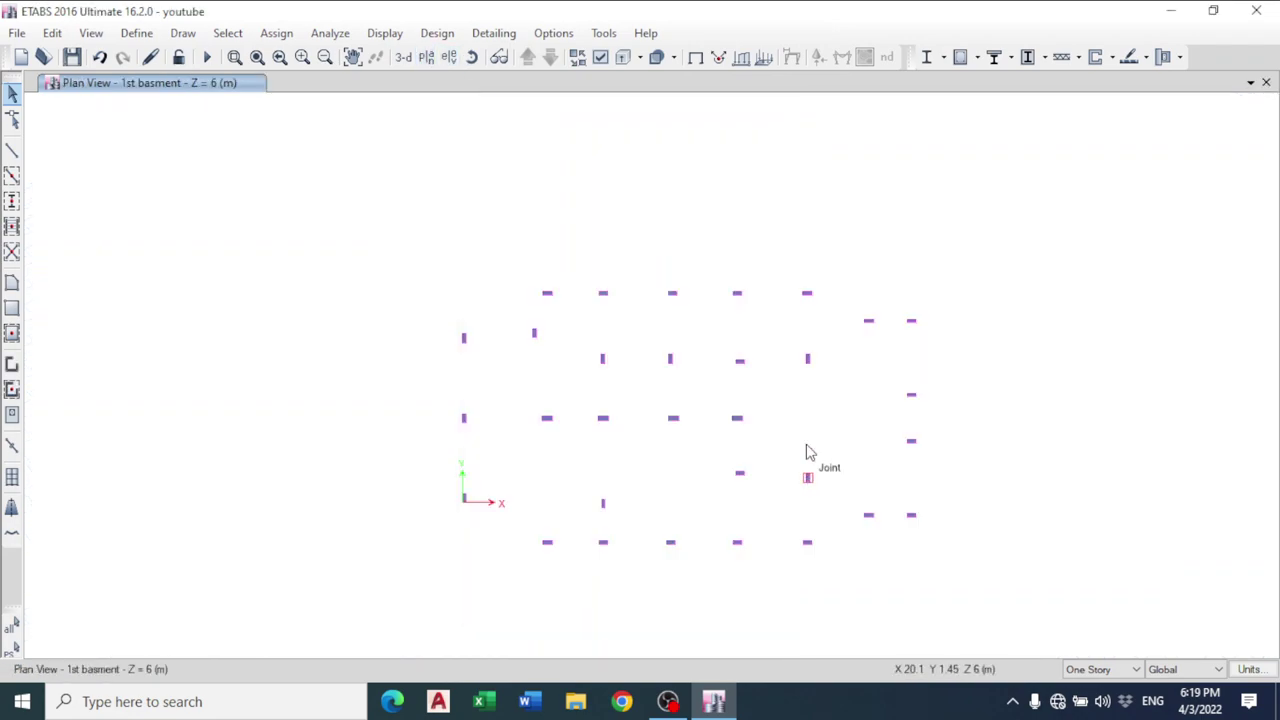
{"action": "left_click", "coordinate": [553, 33]}
{"action": "left_click", "coordinate": [614, 172]}
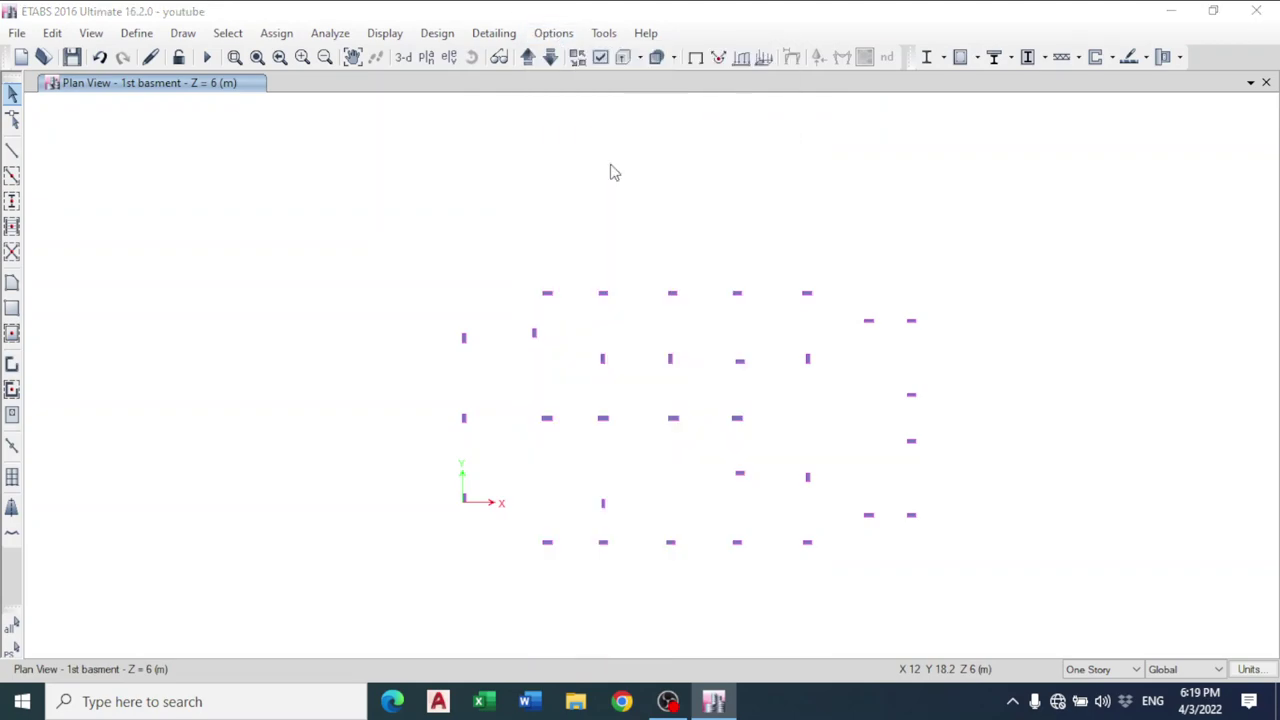
{"action": "left_click", "coordinate": [764, 319], "text": "shift"}
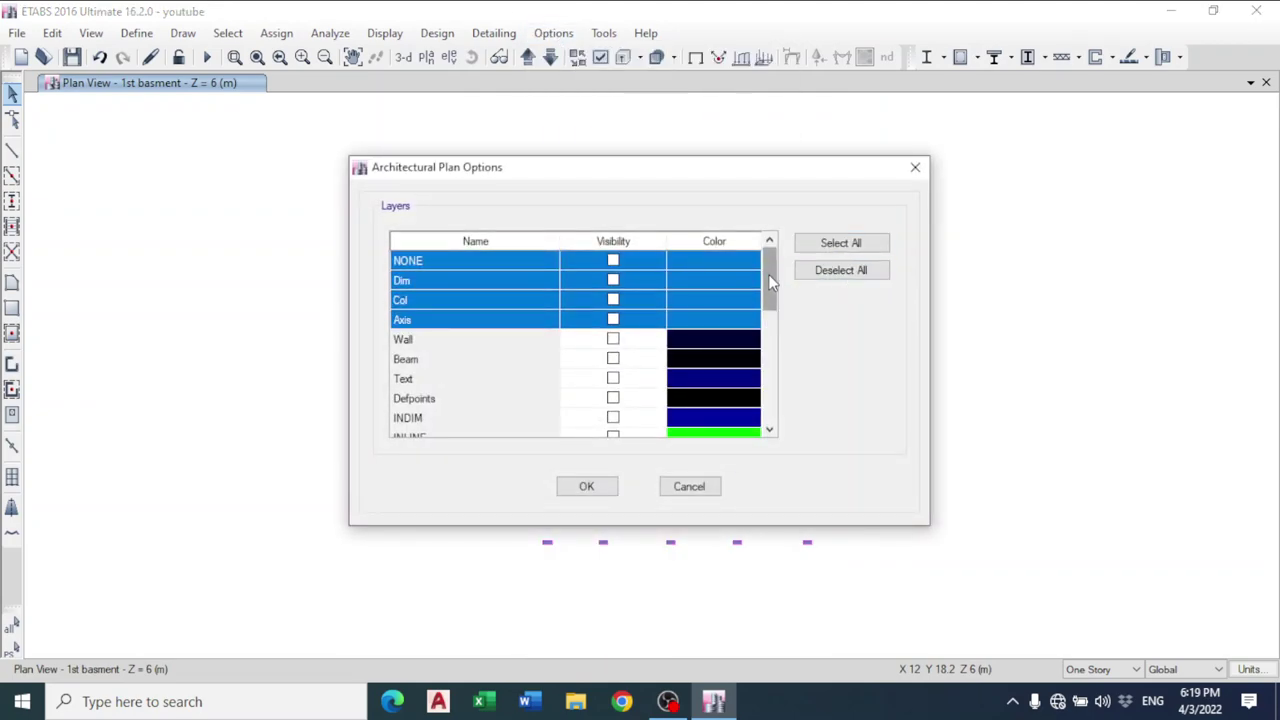
{"action": "left_click_drag", "start_coordinate": [770, 283], "coordinate": [770, 392]}
{"action": "left_click", "coordinate": [613, 339]}
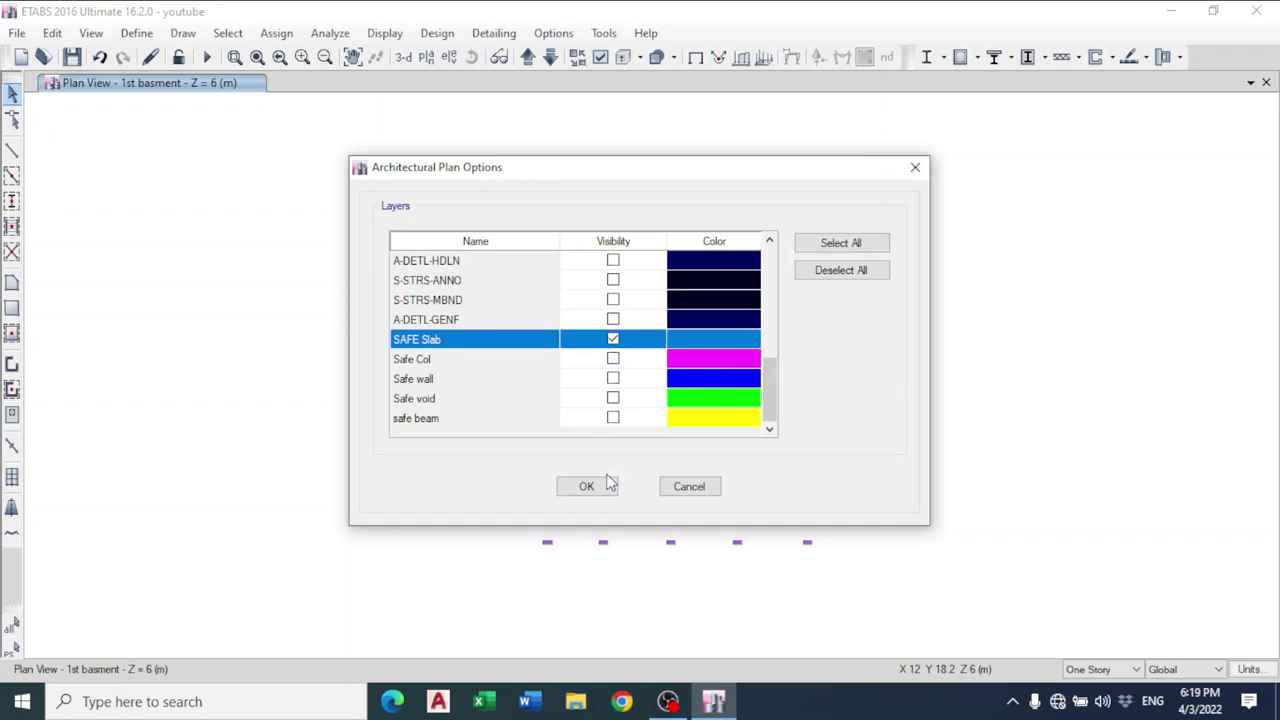
{"action": "left_click", "coordinate": [588, 486]}
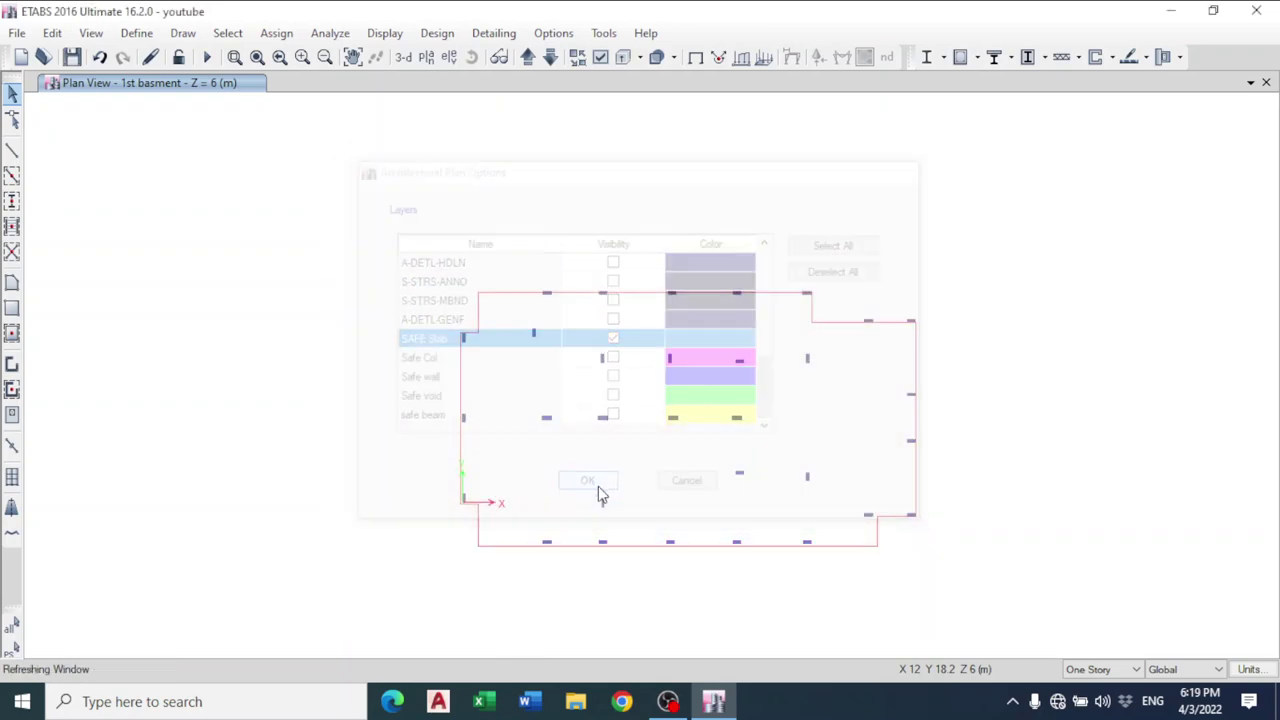
- Create the 1st basment floor slab with property flat 20 from the architectural slab outline
{"action": "left_click", "coordinate": [12, 284]}
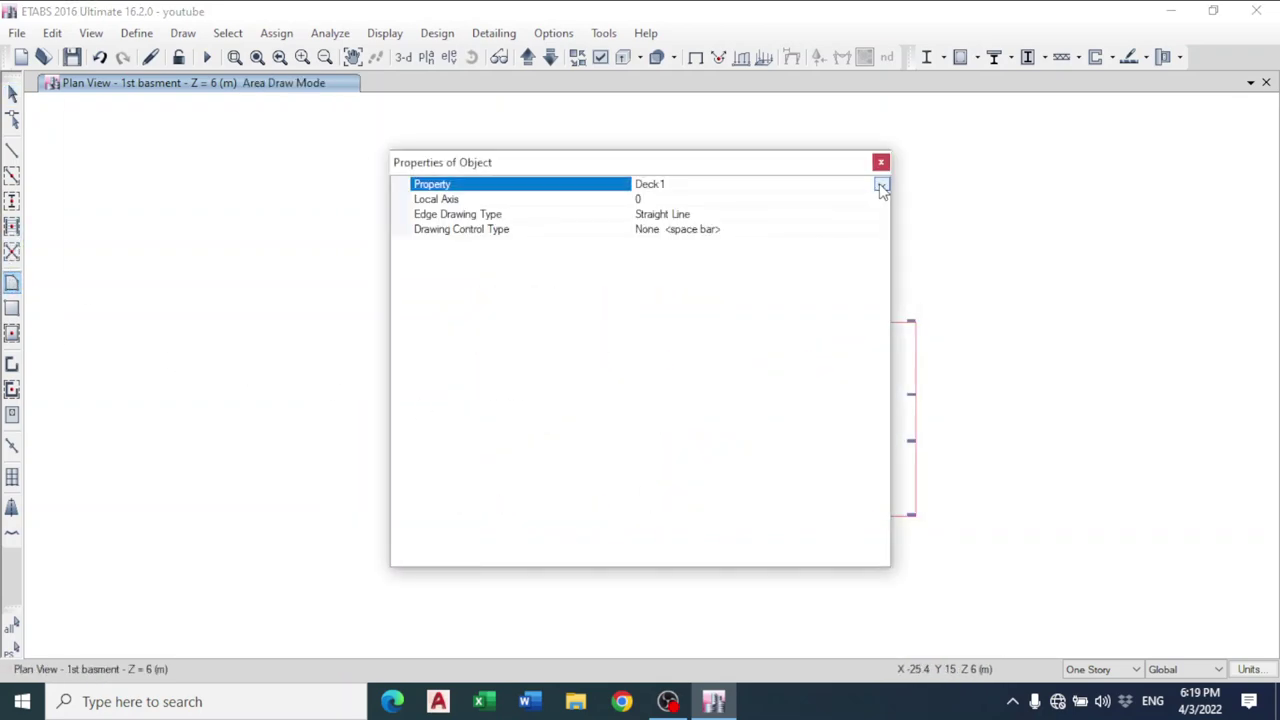
{"action": "left_click", "coordinate": [881, 186]}
{"action": "left_click", "coordinate": [714, 213]}
{"action": "left_click", "coordinate": [879, 165]}
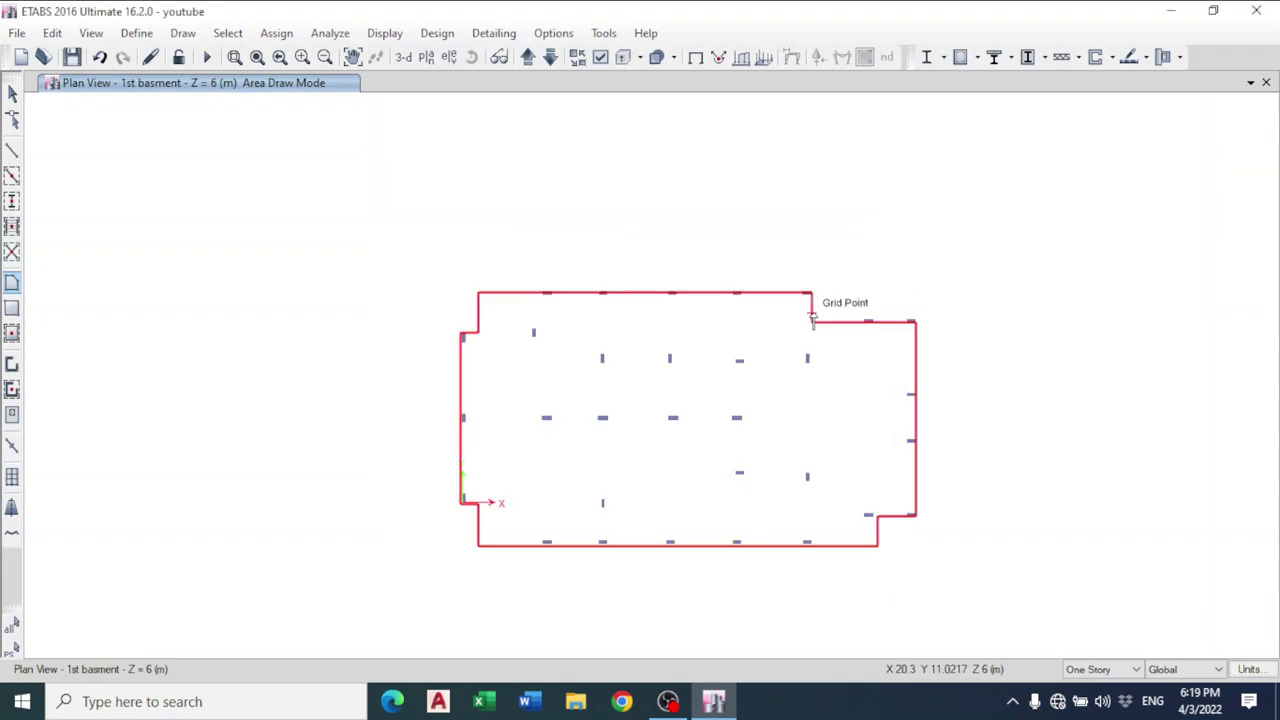
{"action": "right_click", "coordinate": [839, 323]}
{"action": "left_click", "coordinate": [852, 331]}
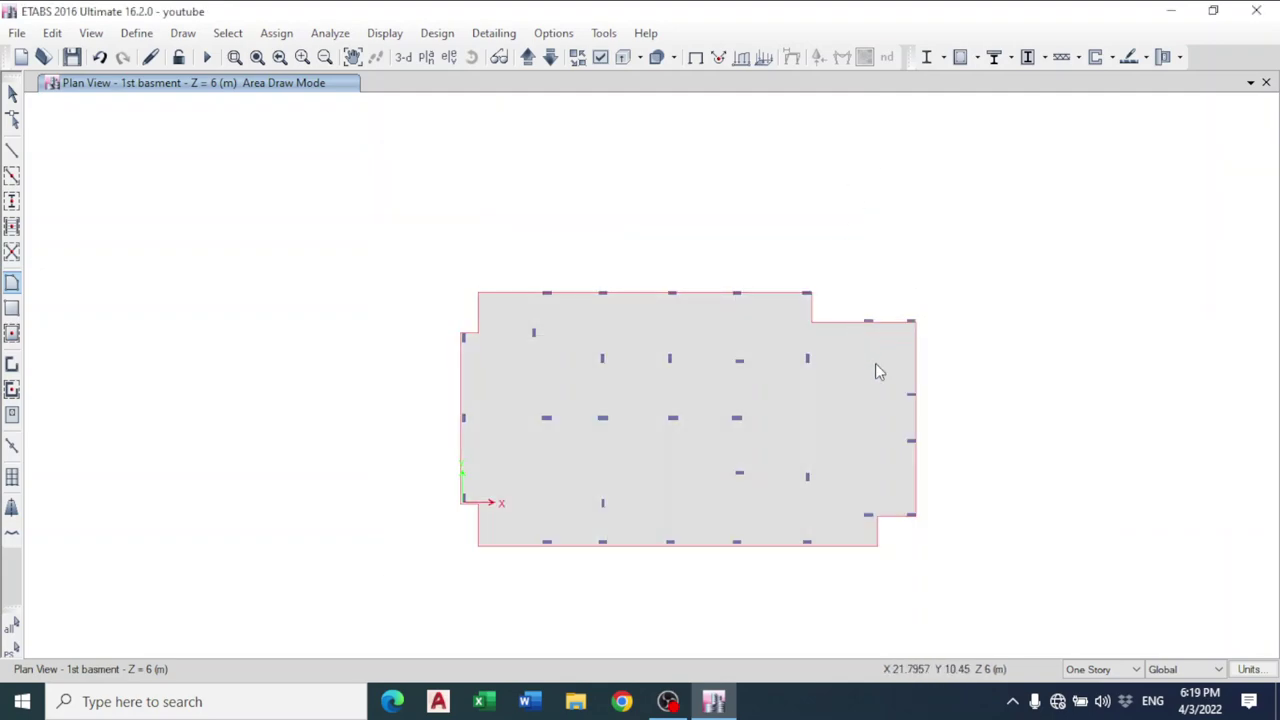
{"action": "key", "text": "Escape"}
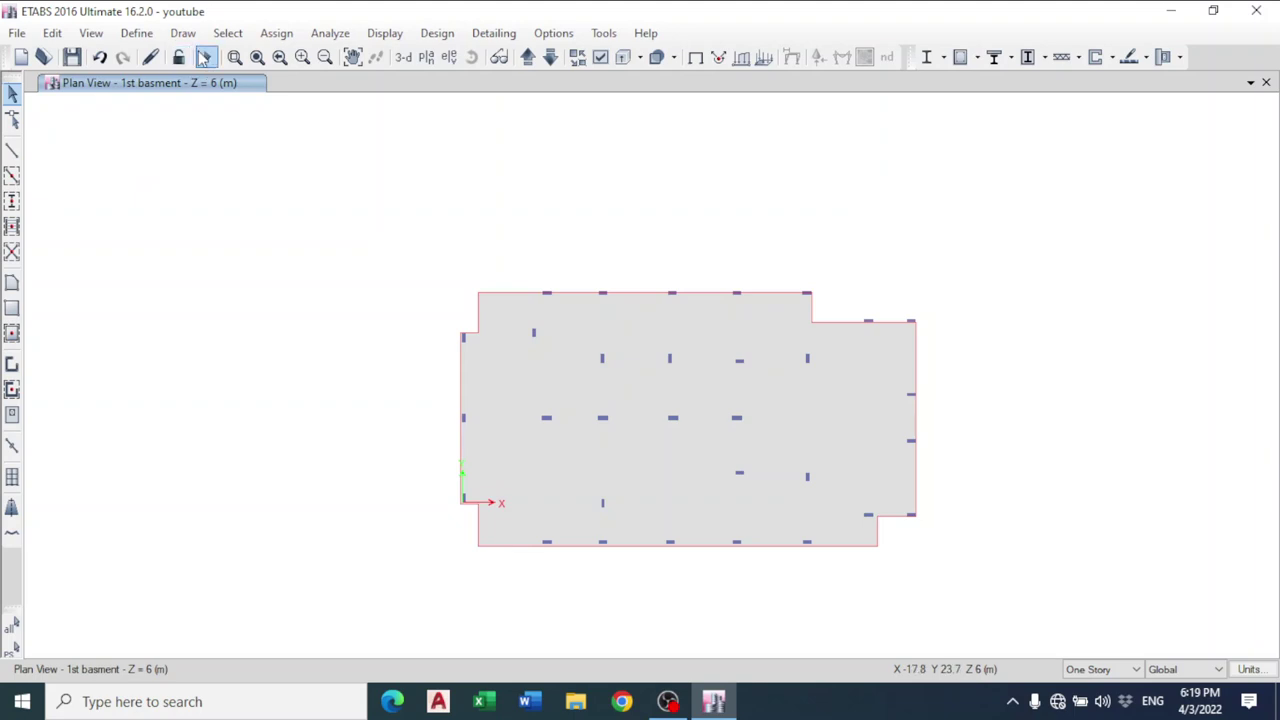
- Hide all architectural plan layers except Safe void
{"action": "left_click", "coordinate": [552, 33]}
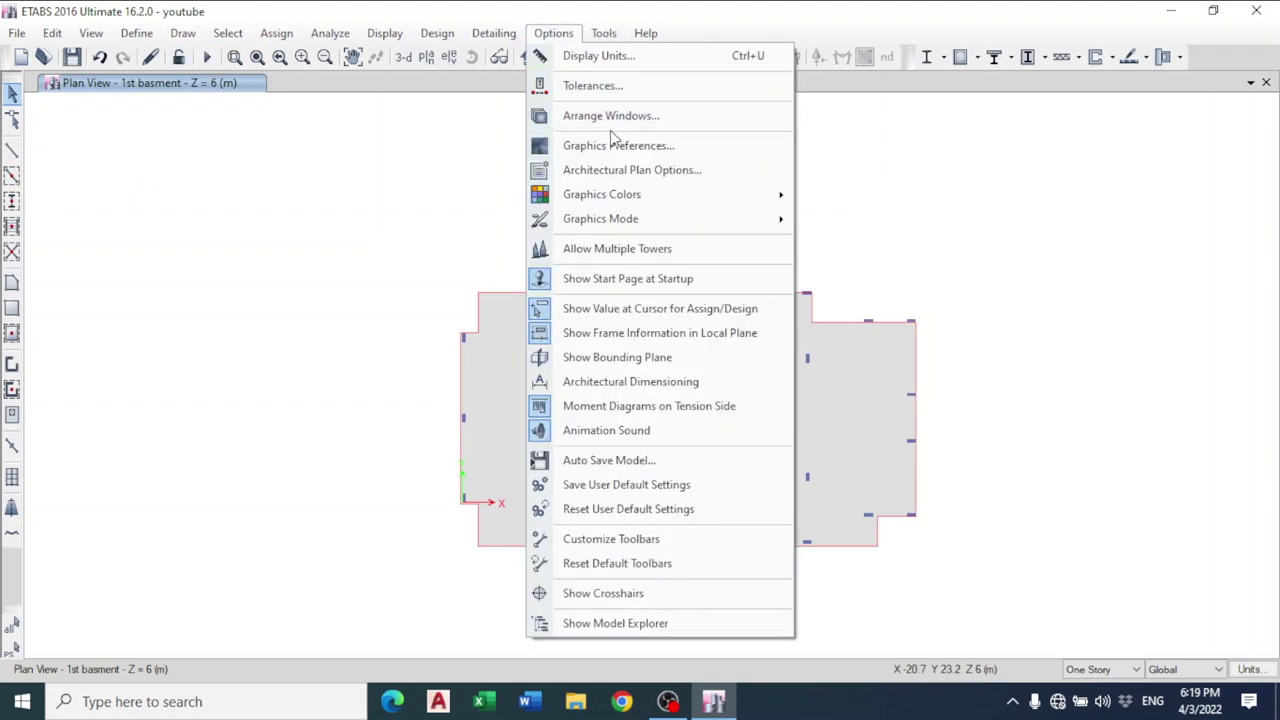
{"action": "left_click", "coordinate": [615, 170]}
{"action": "left_click", "coordinate": [840, 270]}
{"action": "left_click_drag", "start_coordinate": [769, 280], "coordinate": [769, 405]}
{"action": "left_click", "coordinate": [613, 398]}
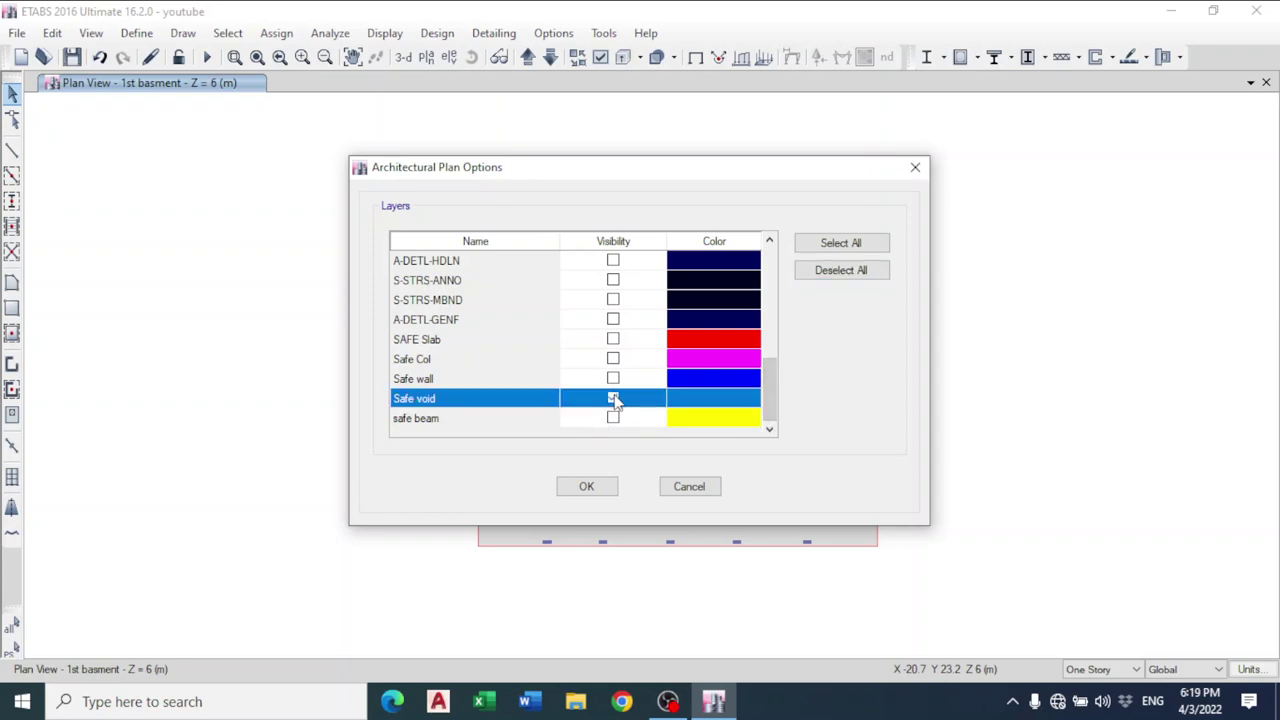
{"action": "left_click", "coordinate": [590, 486]}
- Create a floor area with property Opening from the narrow void outline near the middle of the slab
{"action": "left_click", "coordinate": [12, 283]}
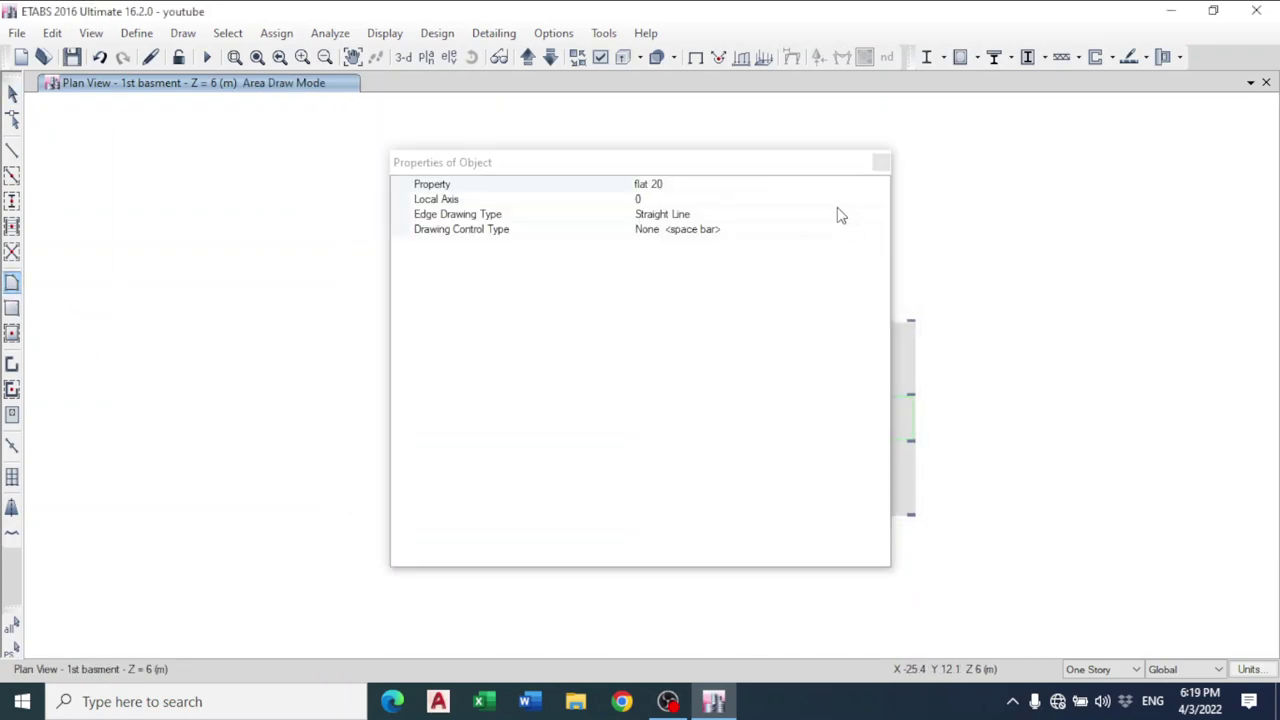
{"action": "left_click", "coordinate": [881, 186]}
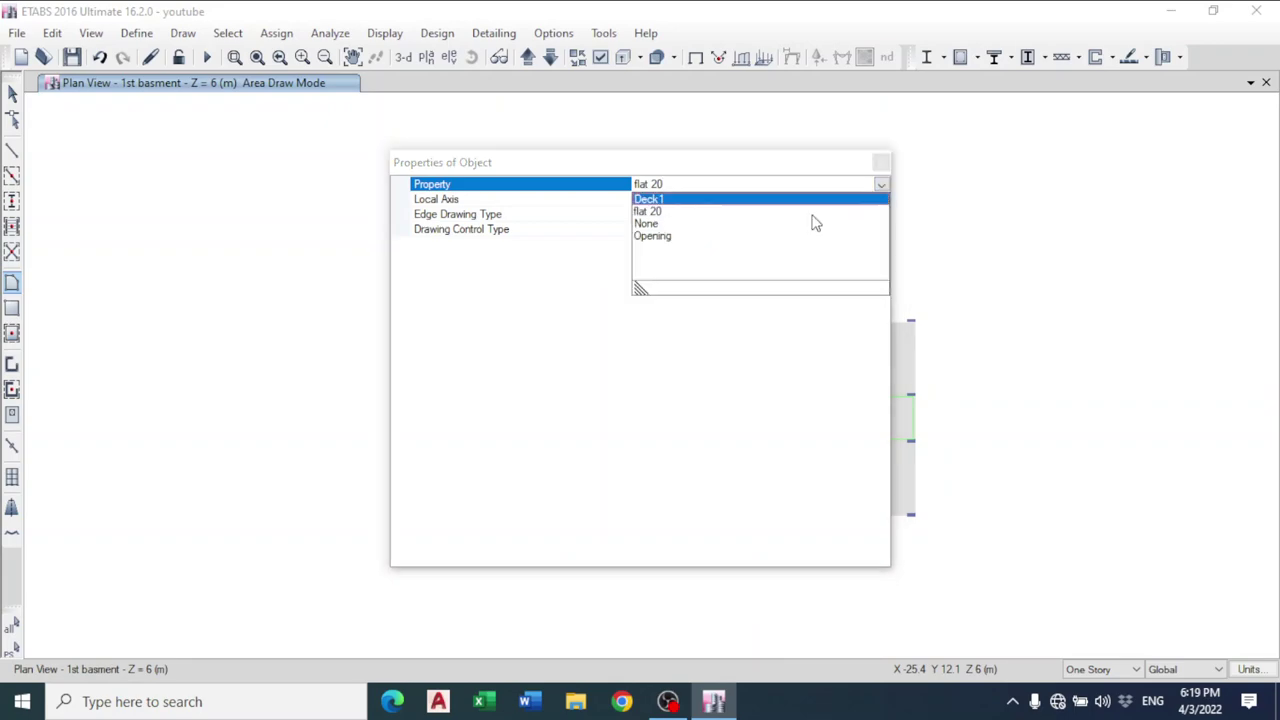
{"action": "left_click", "coordinate": [655, 236]}
{"action": "left_click", "coordinate": [880, 163]}
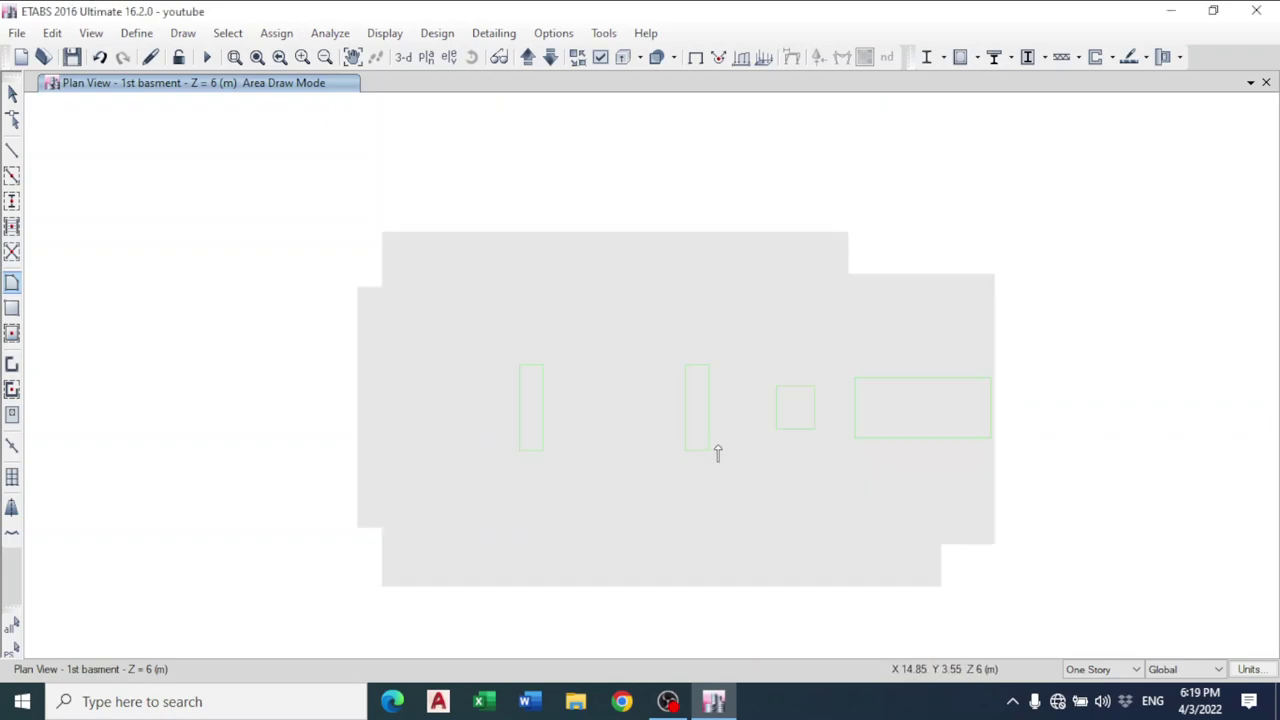
{"action": "scroll", "coordinate": [706, 434], "scroll_direction": "up", "scroll_amount": 3}
{"action": "right_click", "coordinate": [704, 380]}
{"action": "left_click", "coordinate": [726, 390]}
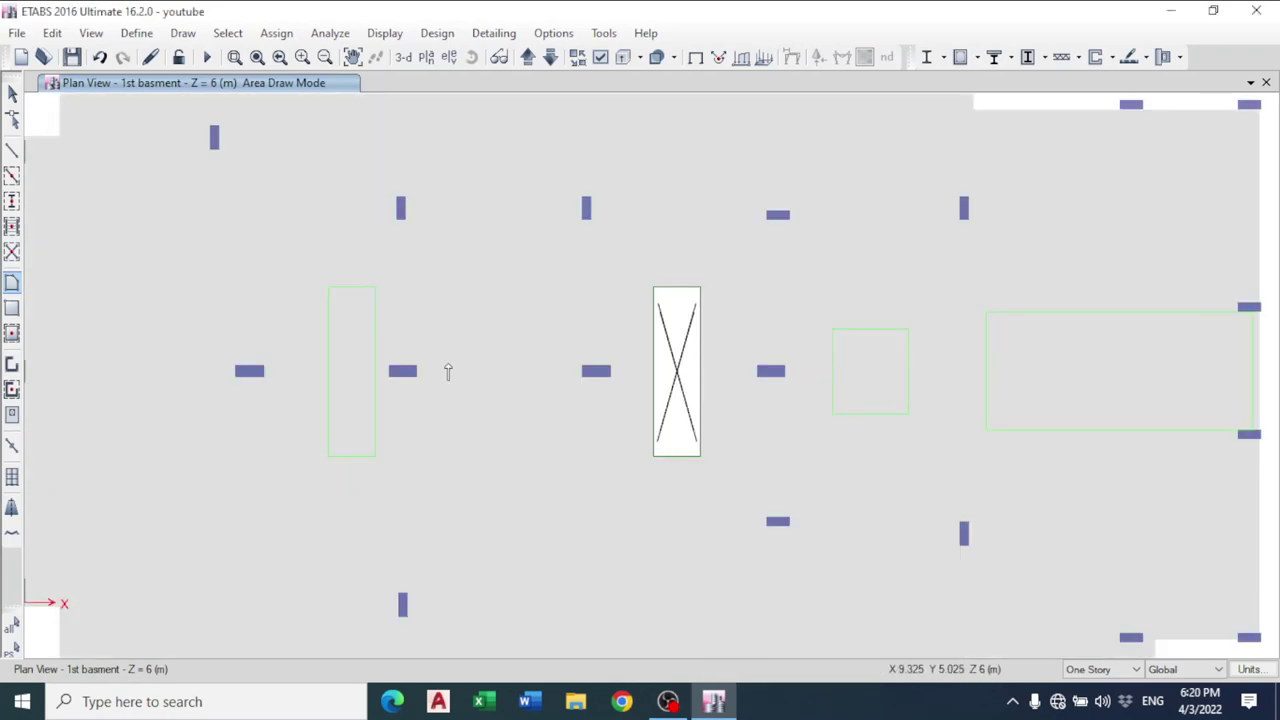
- Create openings from the other narrow void, the small square void and the wide edge void outlines, and save the model
{"action": "right_click", "coordinate": [378, 360]}
{"action": "left_click", "coordinate": [405, 364]}
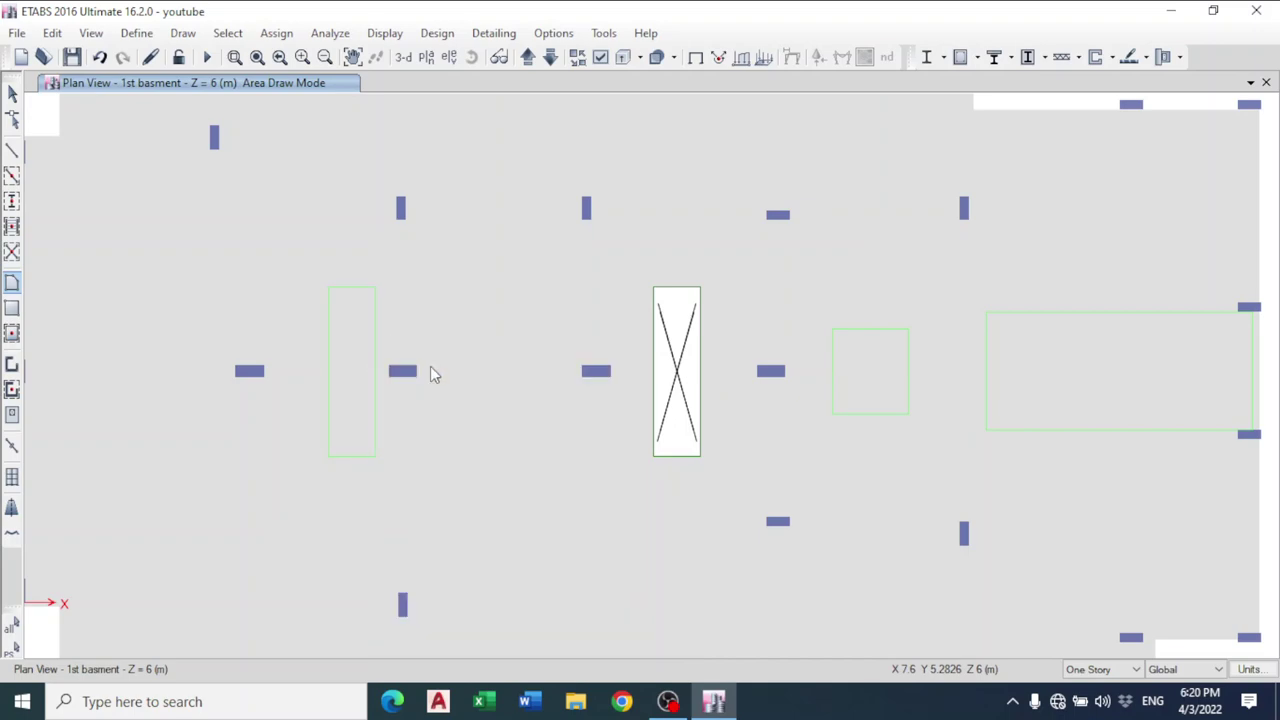
{"action": "right_click", "coordinate": [838, 363]}
{"action": "left_click", "coordinate": [855, 373]}
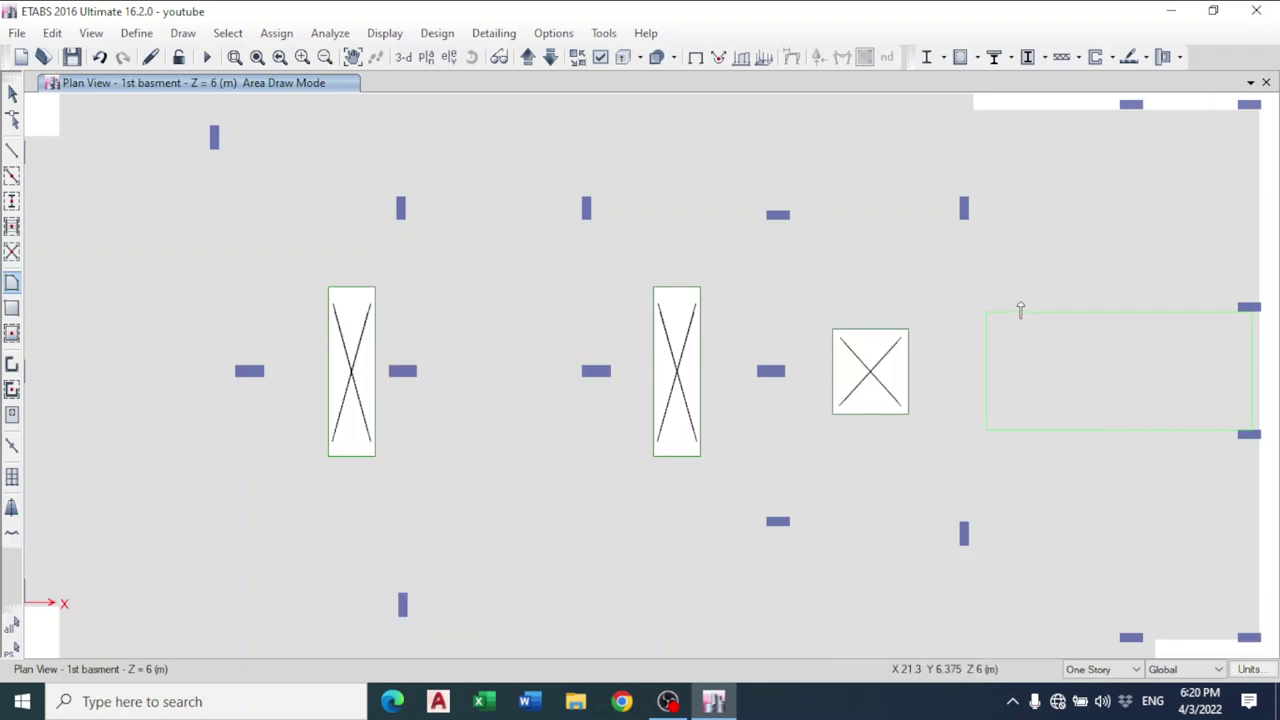
{"action": "right_click", "coordinate": [1018, 312]}
{"action": "left_click", "coordinate": [1039, 323]}
{"action": "scroll", "coordinate": [1039, 320], "scroll_direction": "down", "scroll_amount": 5}
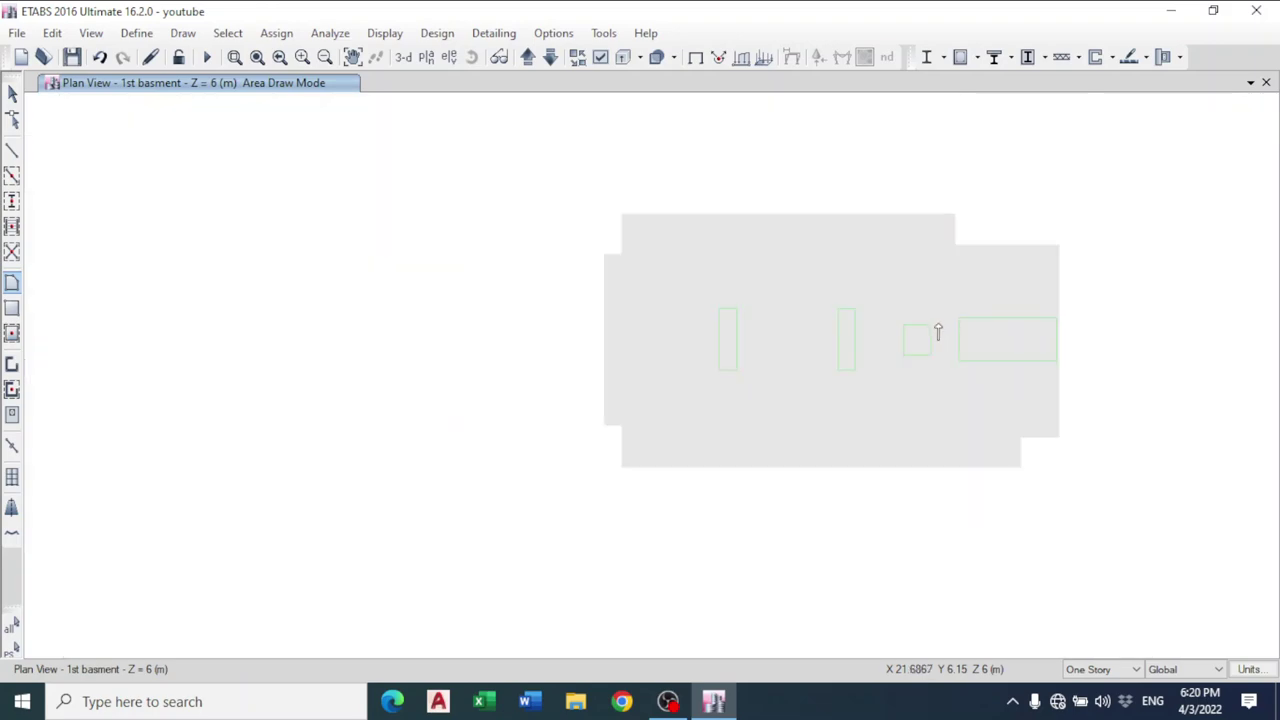
{"action": "key", "text": "Escape"}
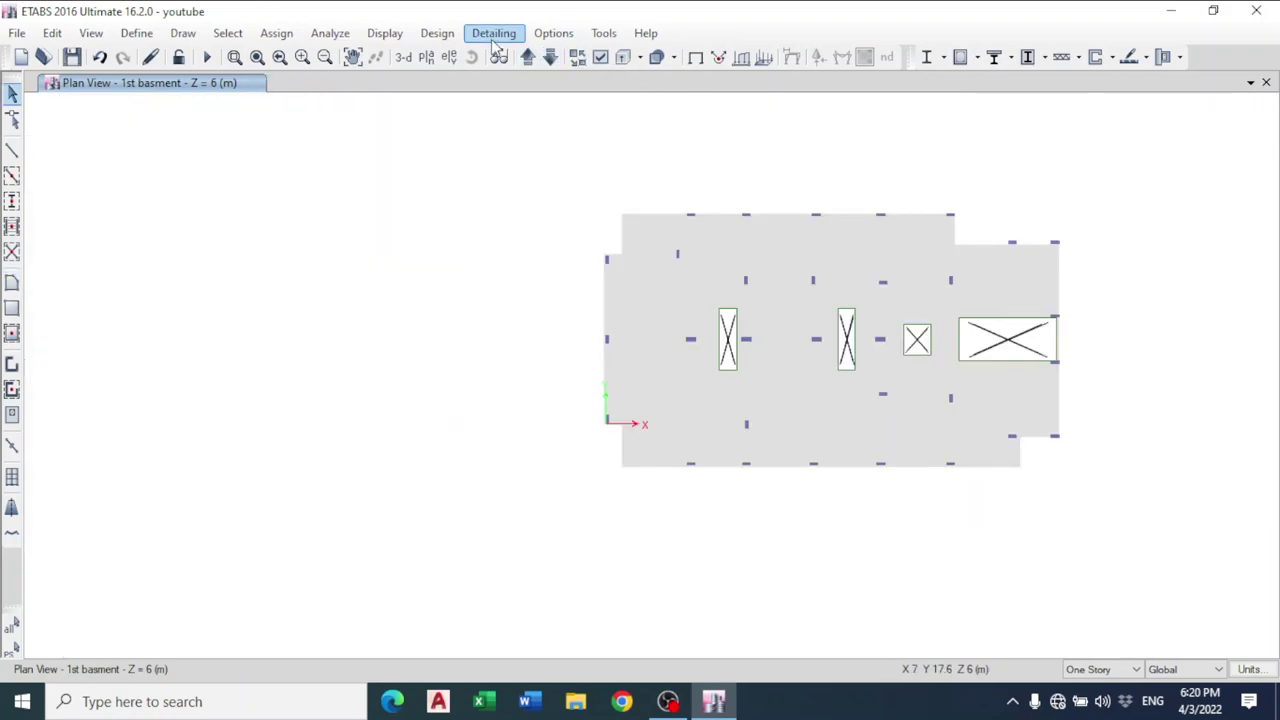
{"action": "left_click", "coordinate": [71, 57]}
- Hide all architectural plan layers except Safe wall
{"action": "left_click", "coordinate": [555, 33]}
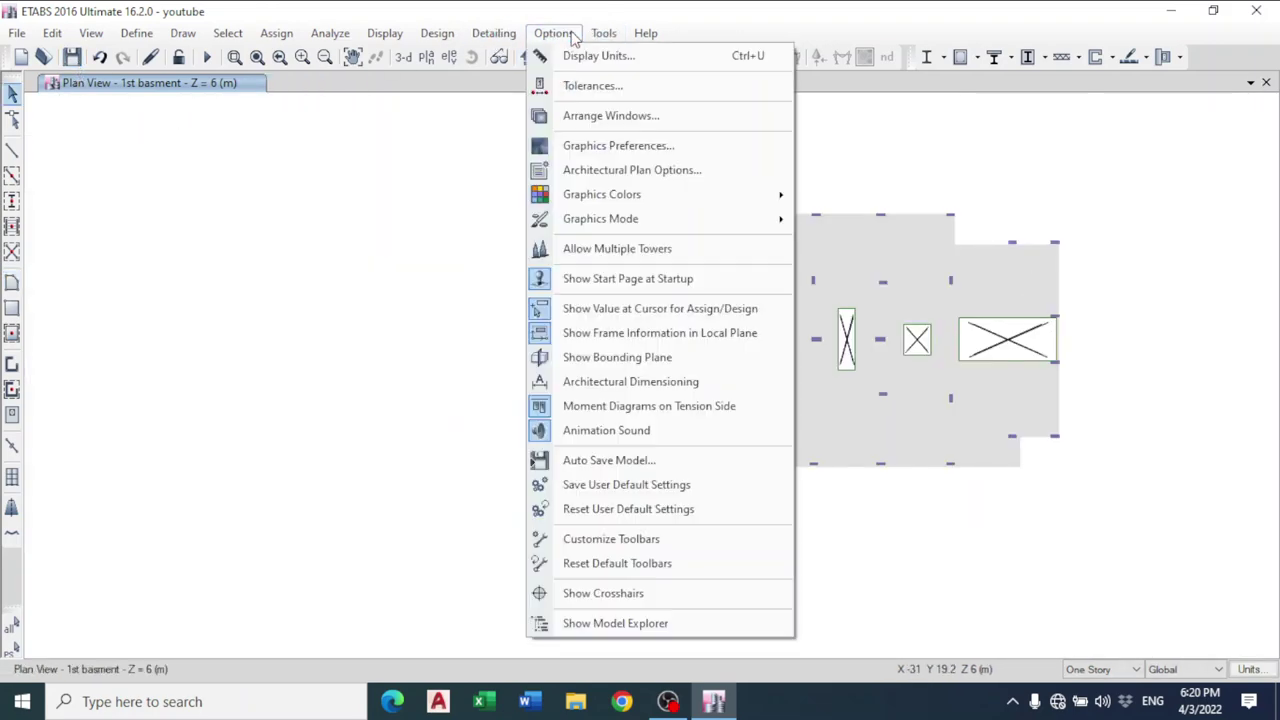
{"action": "left_click", "coordinate": [650, 170]}
{"action": "left_click", "coordinate": [820, 272]}
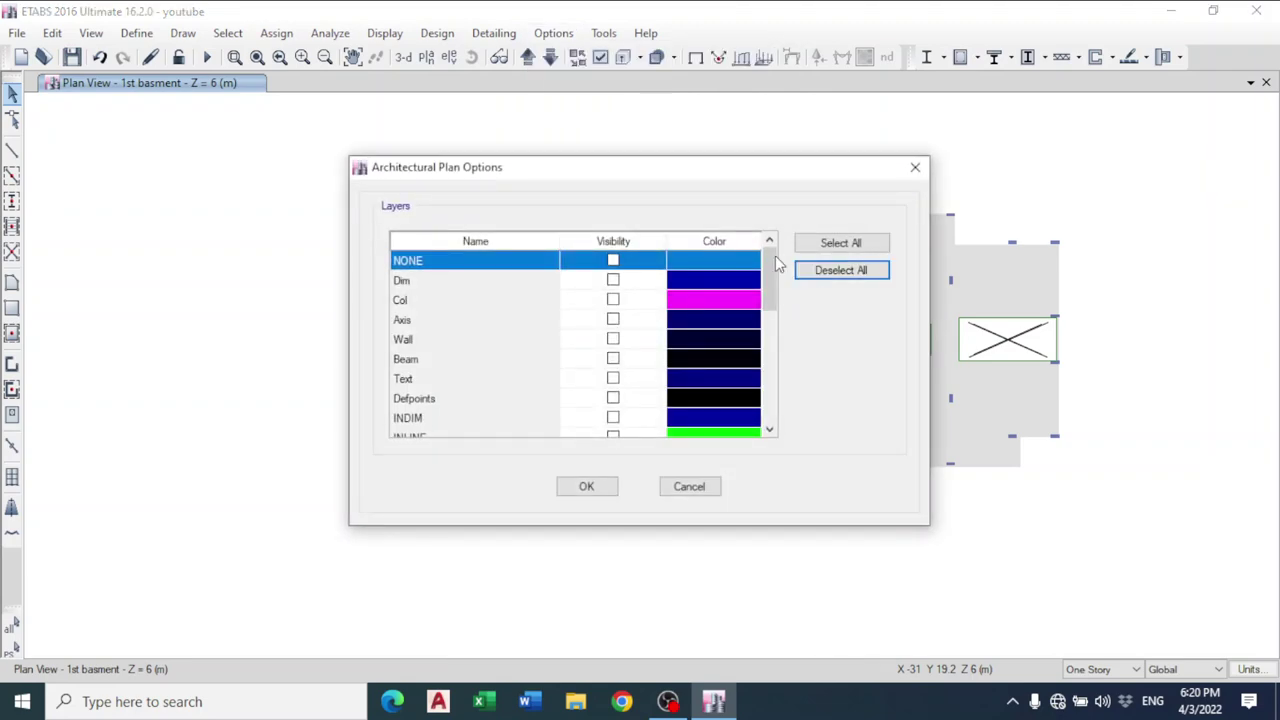
{"action": "scroll", "coordinate": [584, 407], "scroll_direction": "down", "scroll_amount": 10}
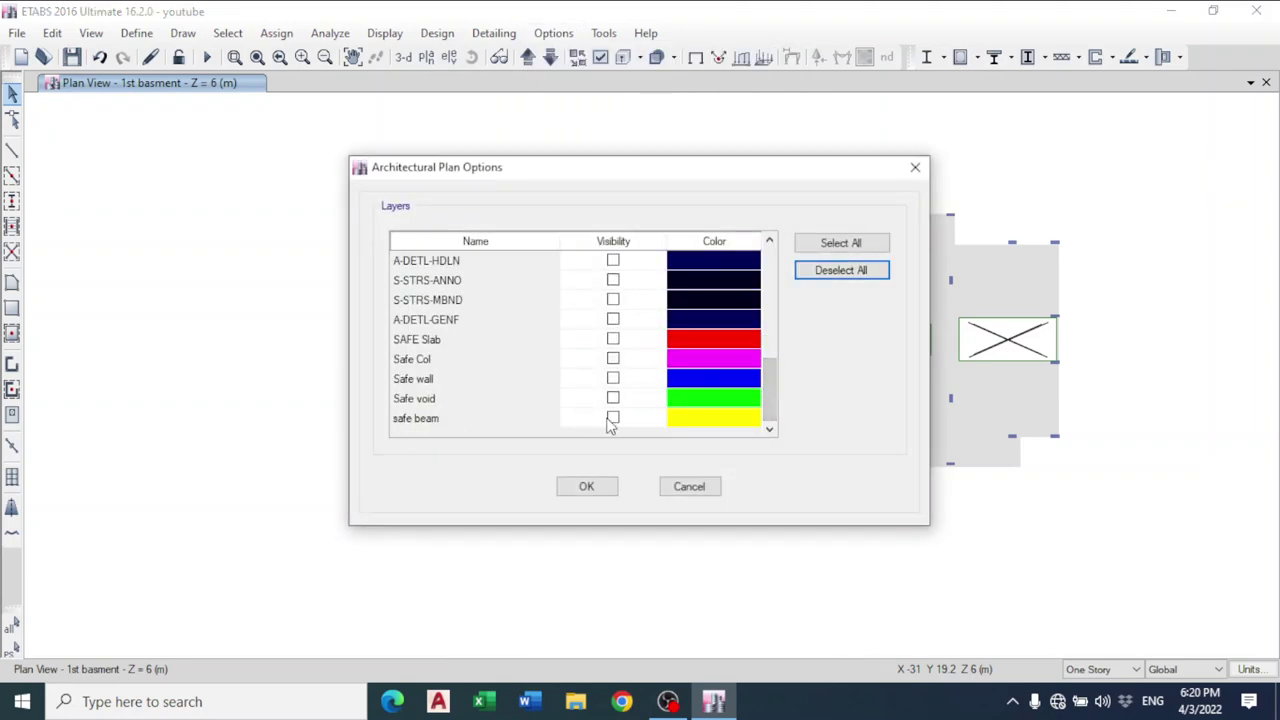
{"action": "left_click", "coordinate": [613, 380]}
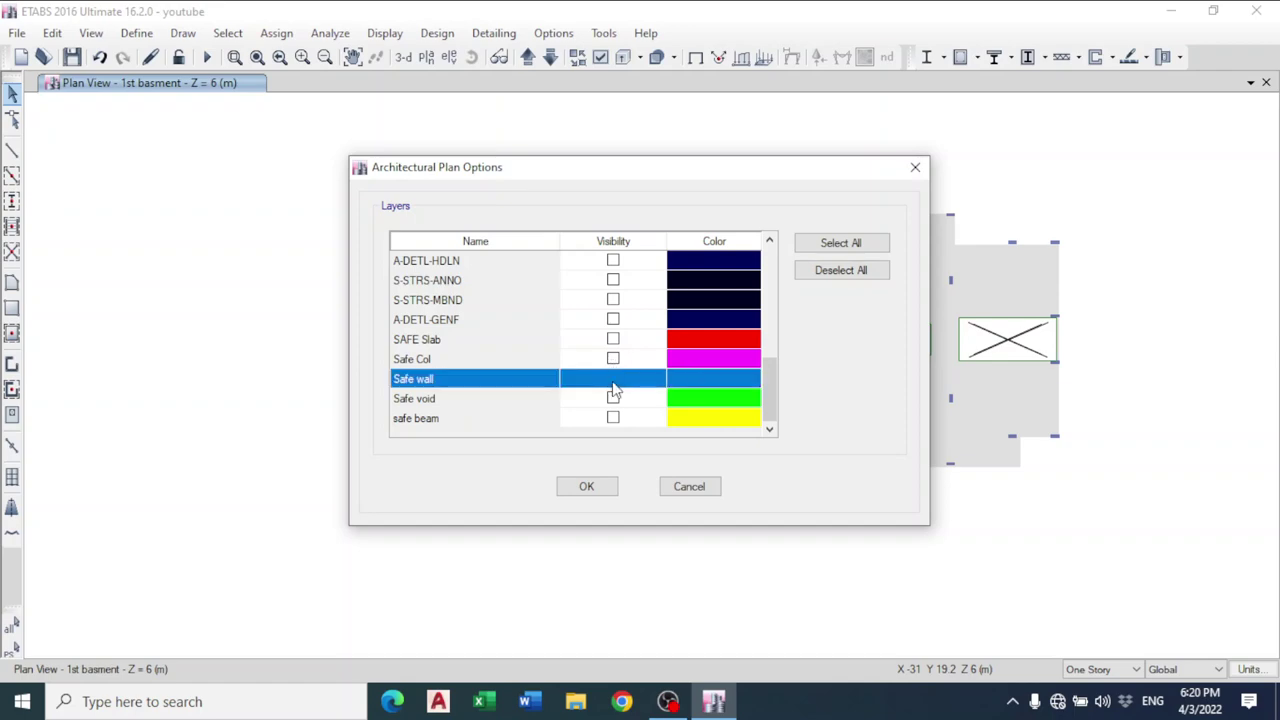
{"action": "left_click", "coordinate": [610, 484]}
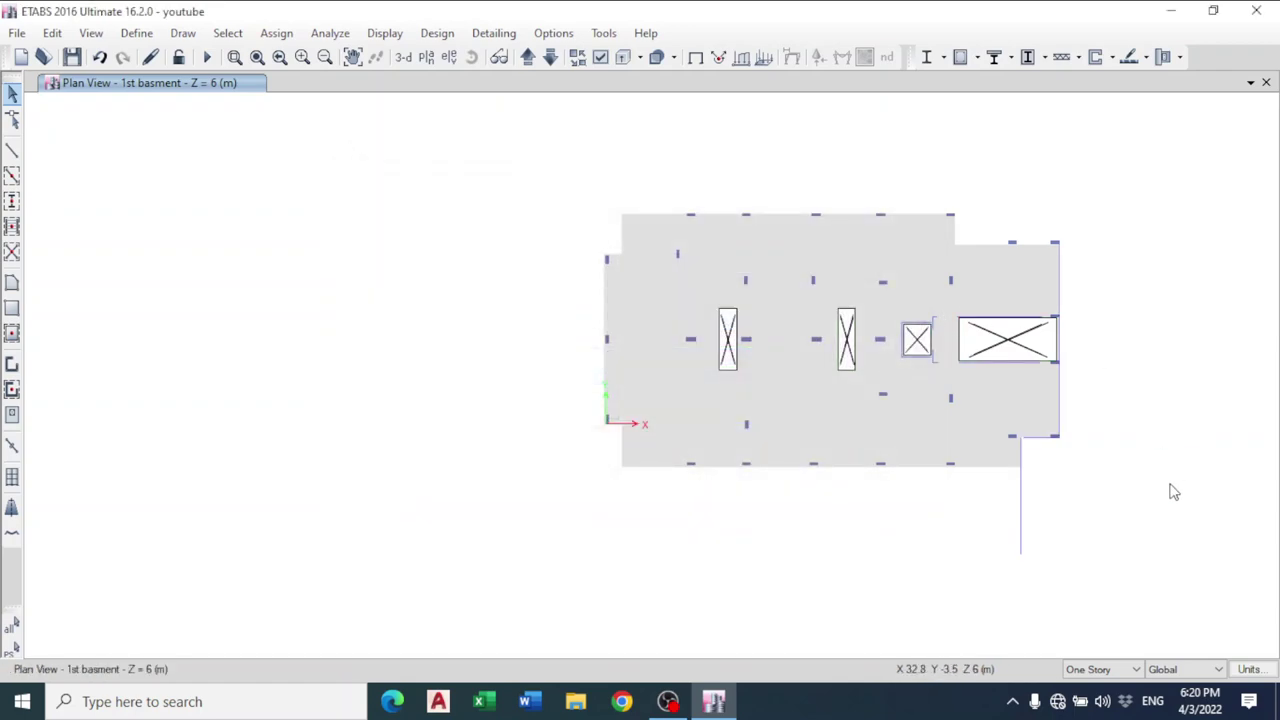
- Quick-draw a wall with property W30 on the wall line that extends beyond the slab's notched lower corner
{"action": "left_click", "coordinate": [12, 391]}
{"action": "left_click", "coordinate": [868, 199]}
{"action": "left_click", "coordinate": [880, 199]}
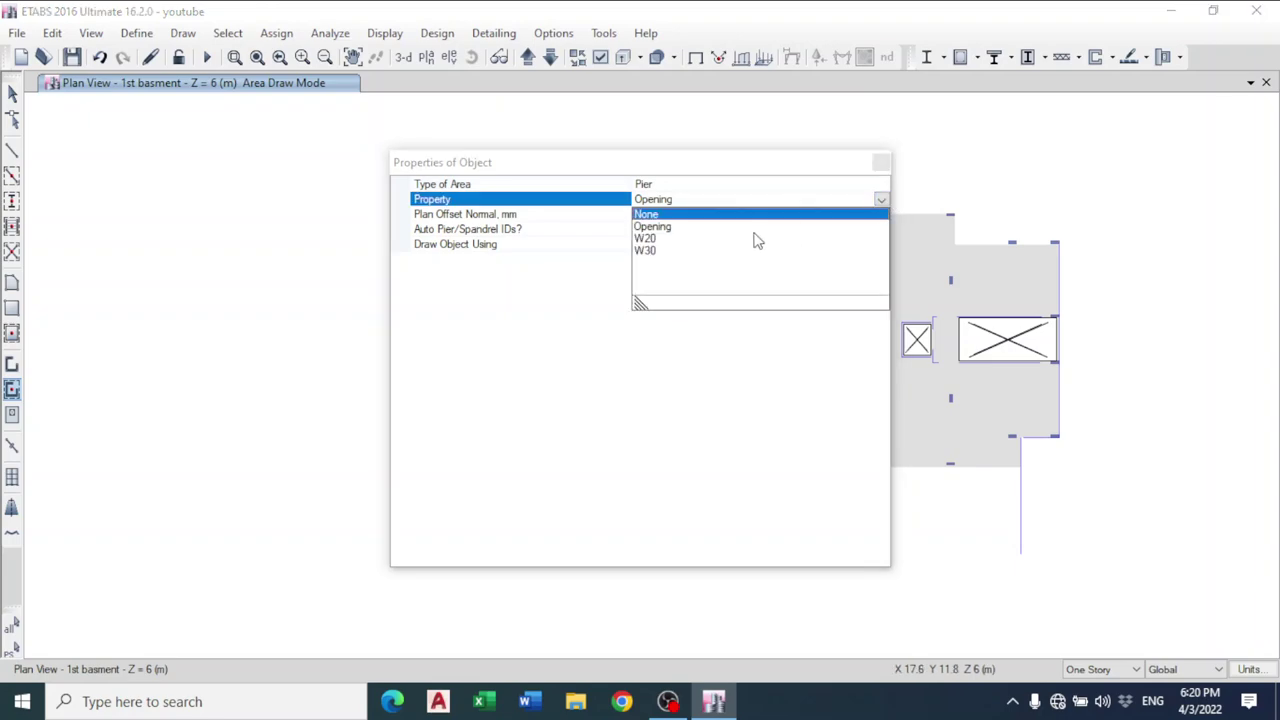
{"action": "left_click", "coordinate": [648, 251]}
{"action": "left_click", "coordinate": [881, 162]}
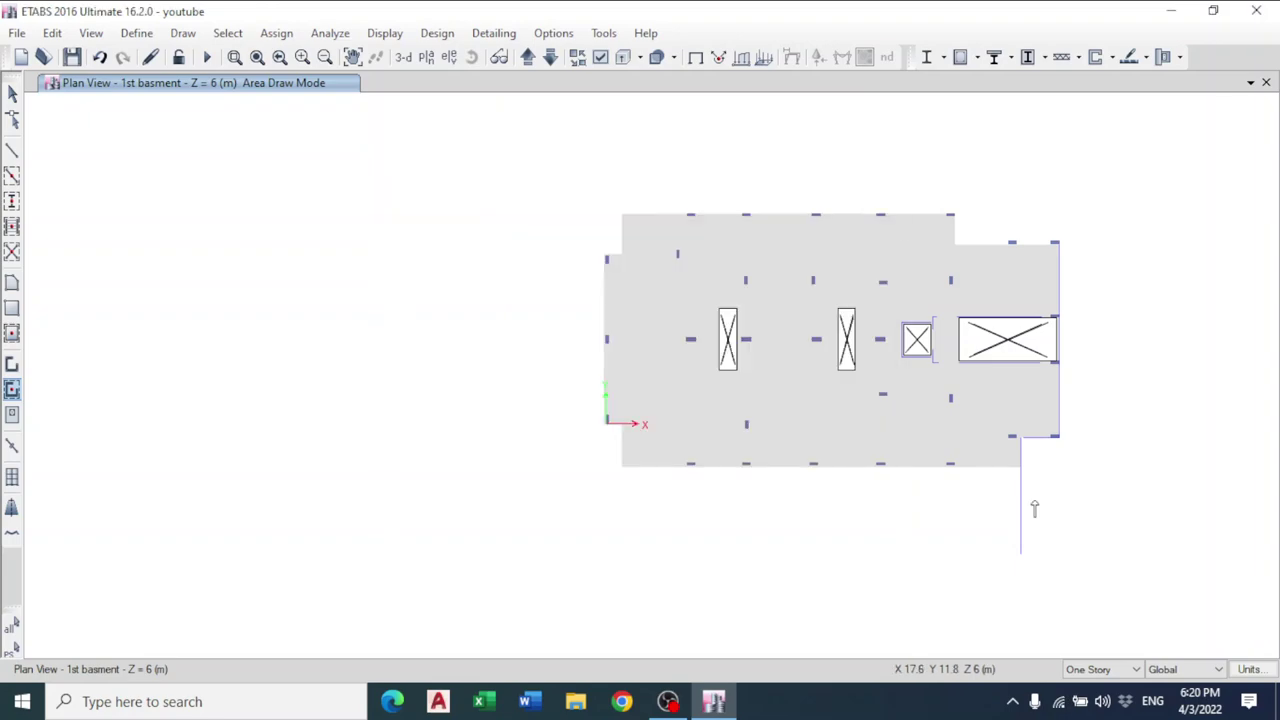
{"action": "left_click", "coordinate": [1020, 550]}
{"action": "key", "text": "Escape"}
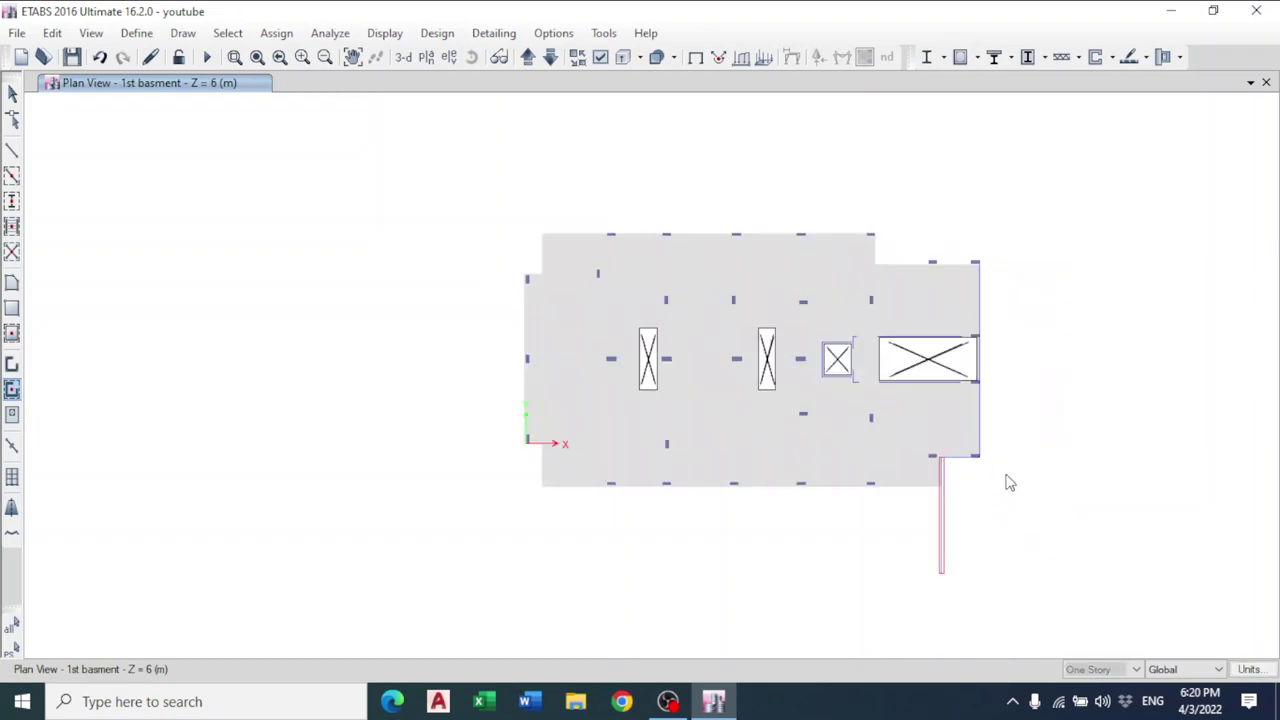
- Quick-draw W30 walls on the short wall line at the notched lower corner and the long slab-edge line beside the wide opening
{"action": "scroll", "coordinate": [1010, 483], "scroll_direction": "up", "scroll_amount": 3}
{"action": "left_click", "coordinate": [879, 432]}
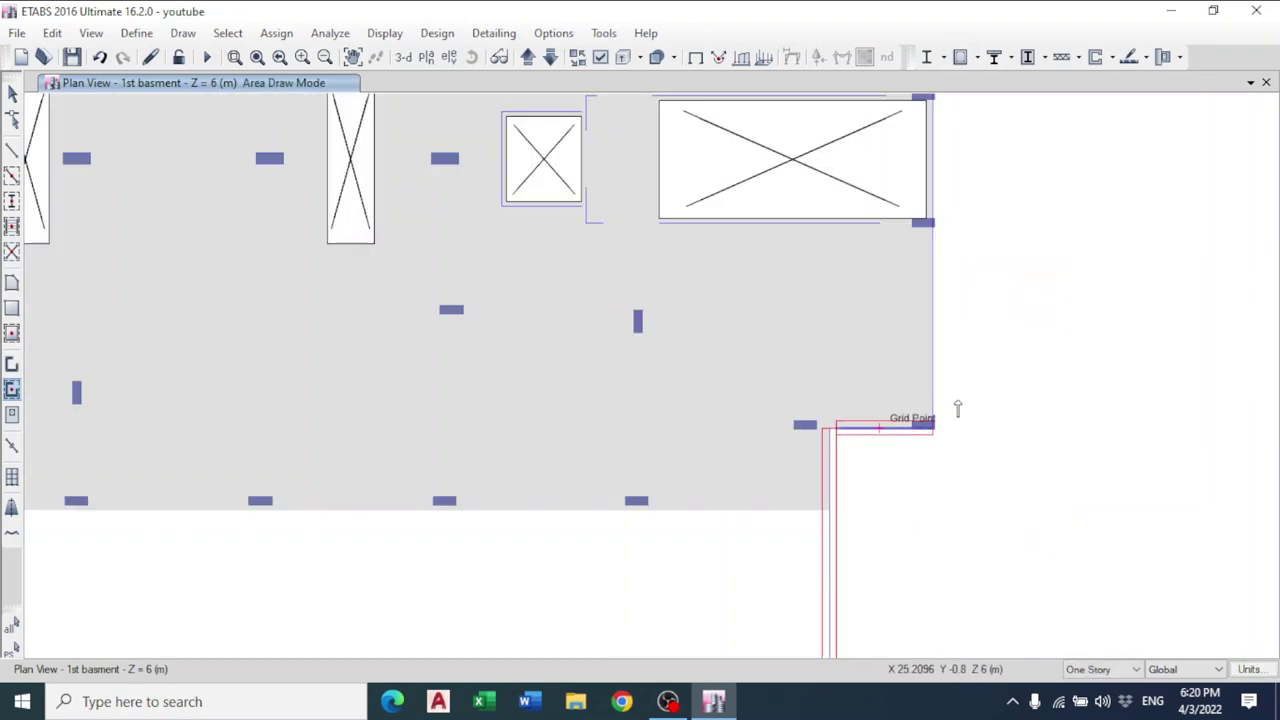
{"action": "left_click", "coordinate": [932, 386]}
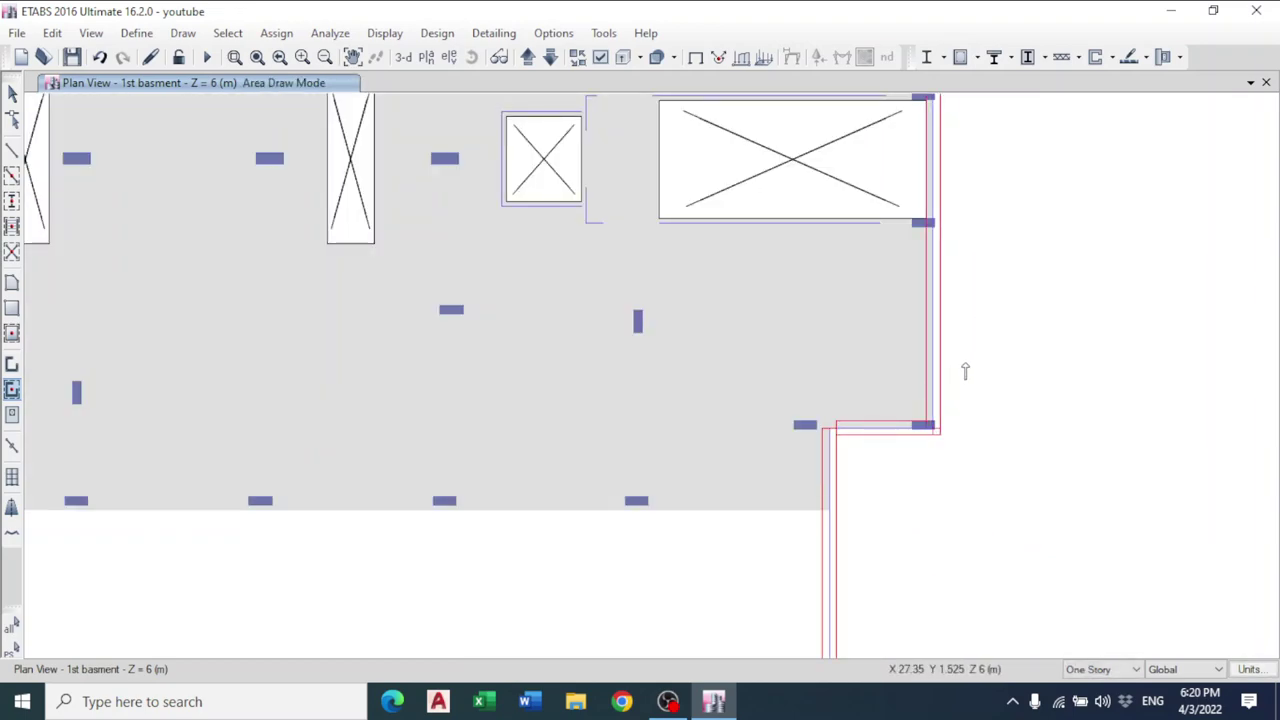
- Set the wall property to W20 and quick-draw walls on the two long wall lines bordering the wide opening
{"action": "middle_click_drag", "start_coordinate": [963, 369], "coordinate": [903, 534]}
{"action": "middle_click_drag", "start_coordinate": [967, 482], "coordinate": [975, 432]}
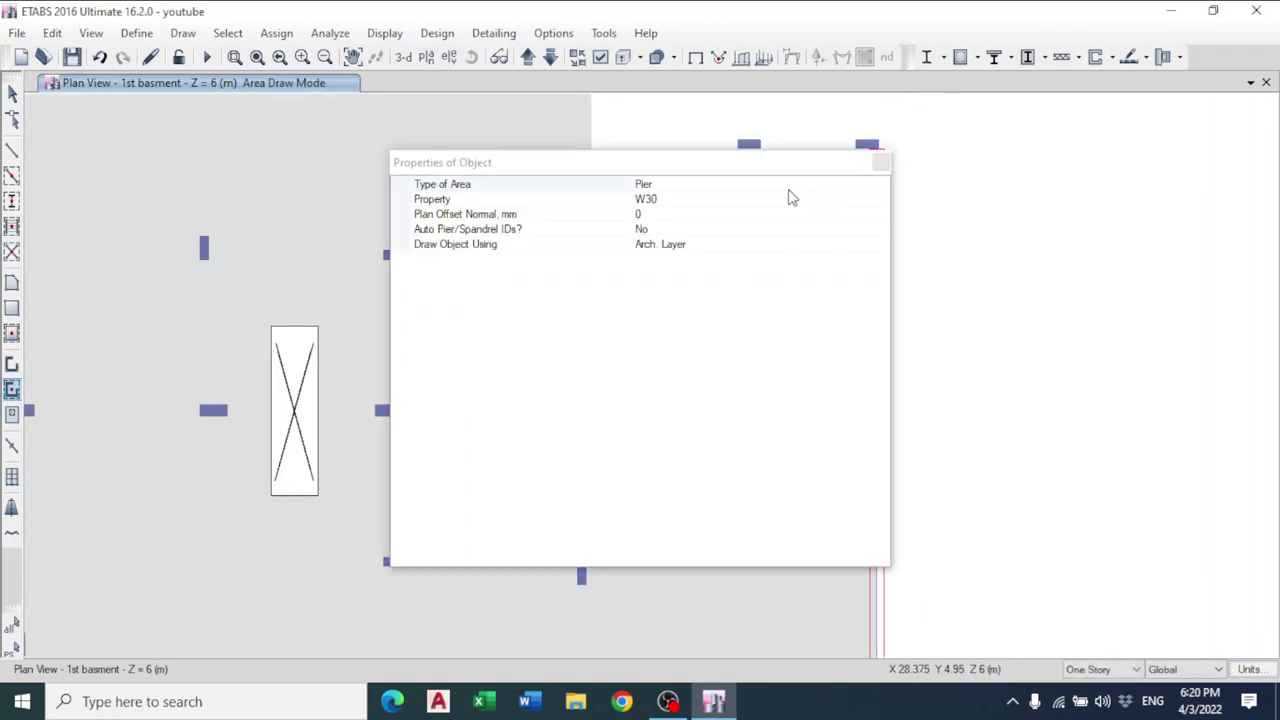
{"action": "left_click", "coordinate": [771, 198]}
{"action": "left_click", "coordinate": [881, 199]}
{"action": "left_click", "coordinate": [700, 238]}
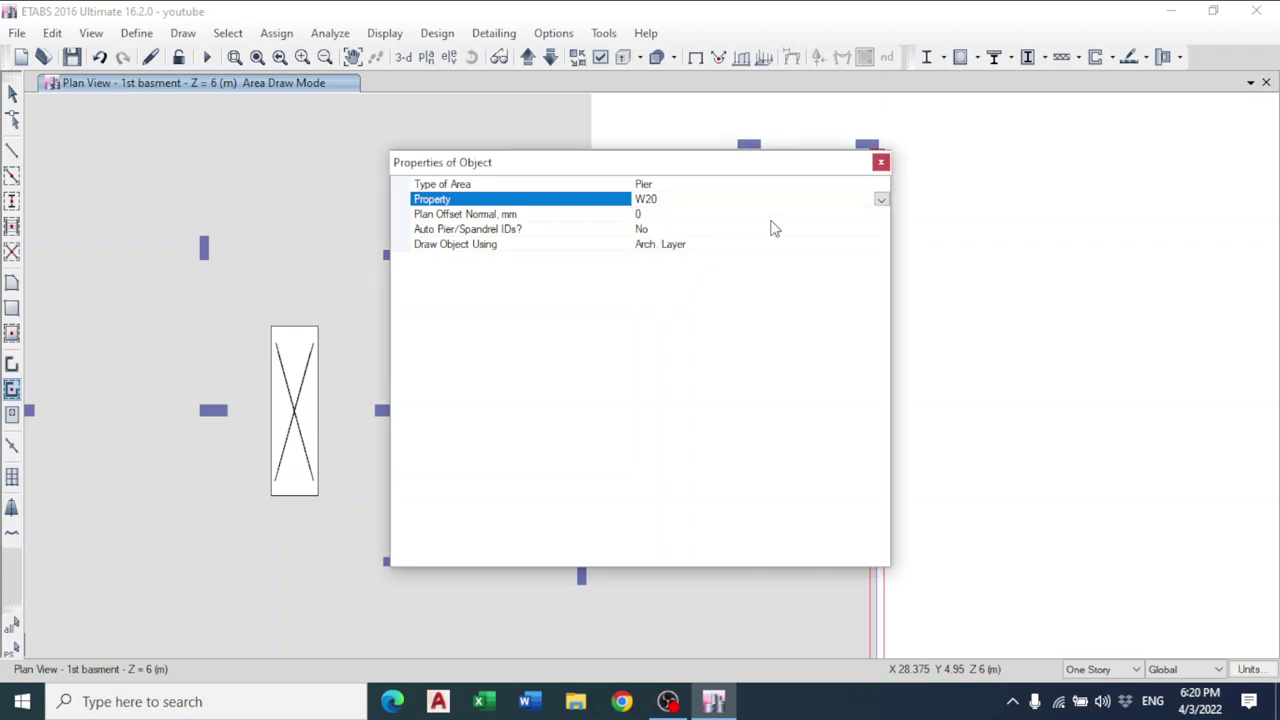
{"action": "left_click", "coordinate": [881, 163]}
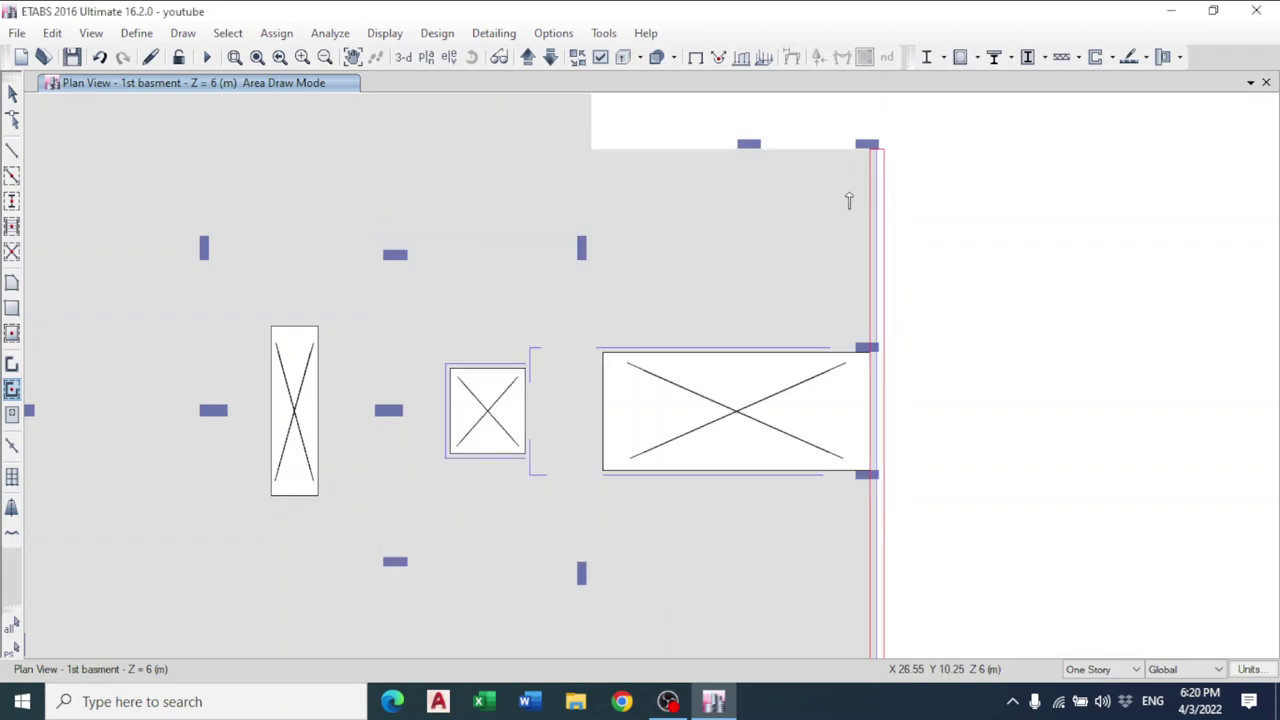
{"action": "left_click", "coordinate": [735, 354]}
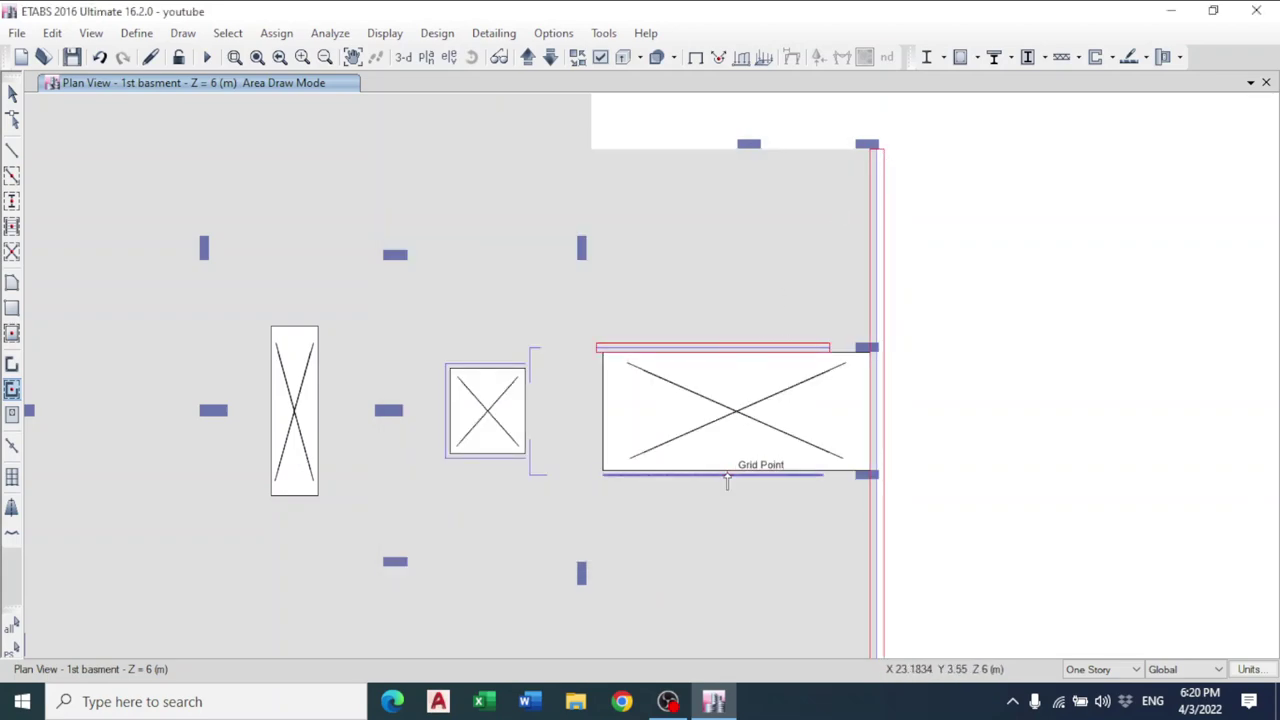
- Quick-draw W20 walls on the lower L-shaped wall lines beside the small square opening and on the three lines enclosing it
{"action": "scroll", "coordinate": [540, 506], "scroll_direction": "up", "scroll_amount": 2}
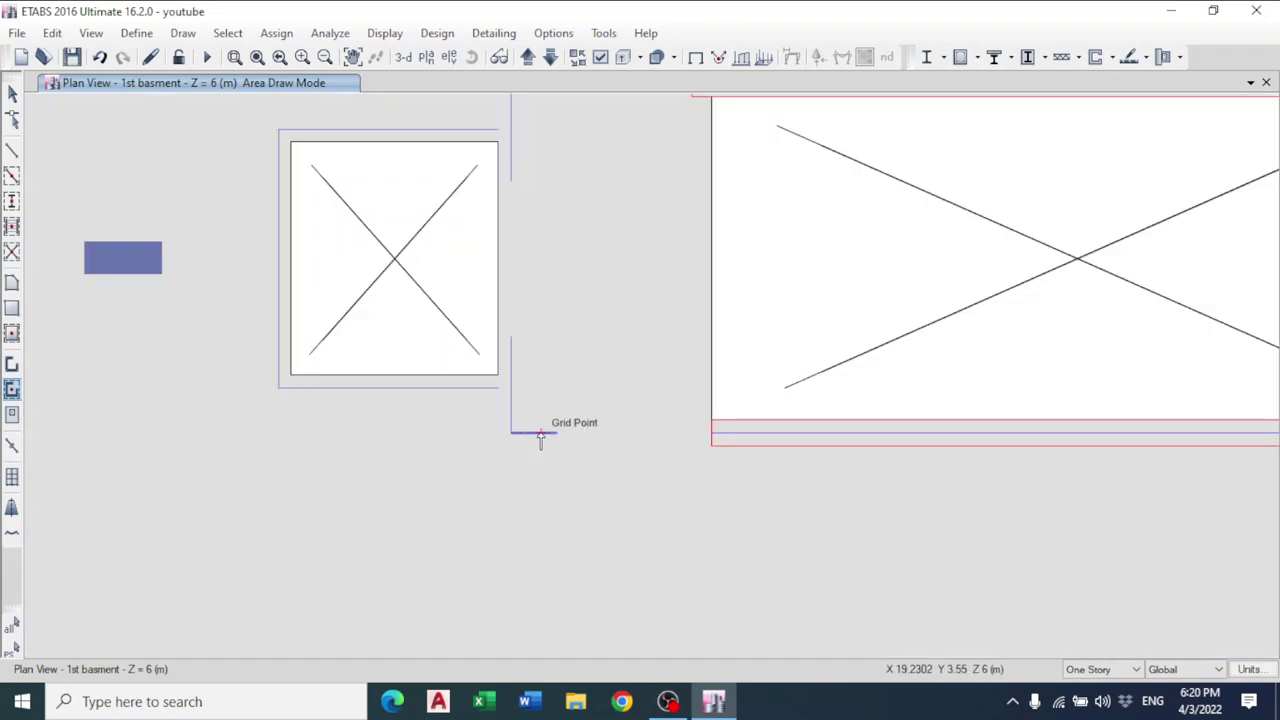
{"action": "left_click", "coordinate": [540, 433]}
{"action": "left_click", "coordinate": [511, 402]}
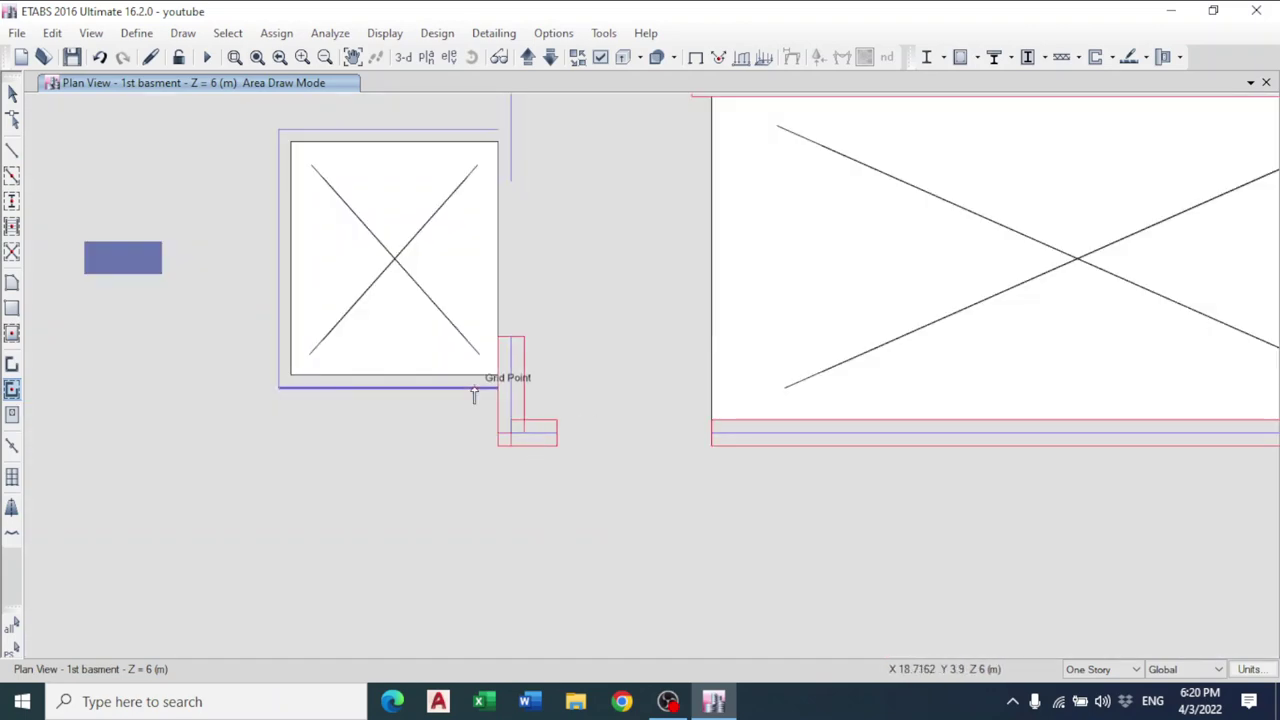
{"action": "left_click", "coordinate": [474, 395]}
{"action": "left_click", "coordinate": [280, 205]}
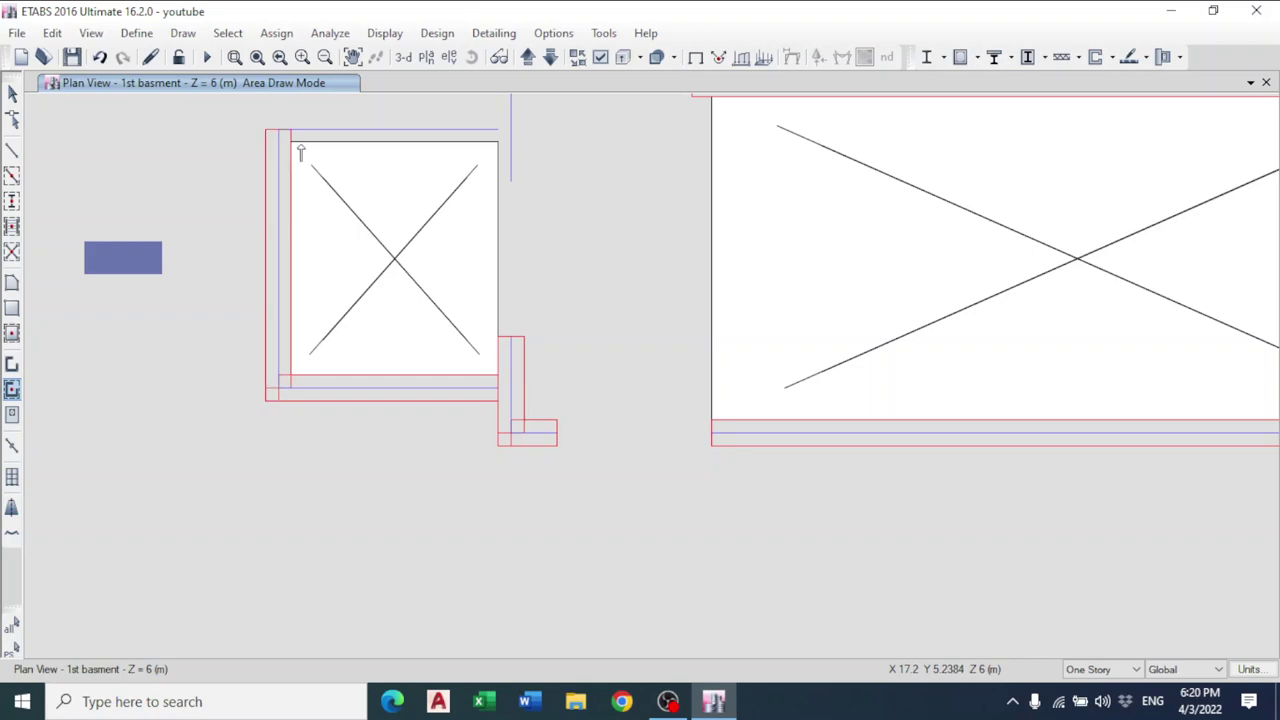
{"action": "left_click", "coordinate": [310, 130]}
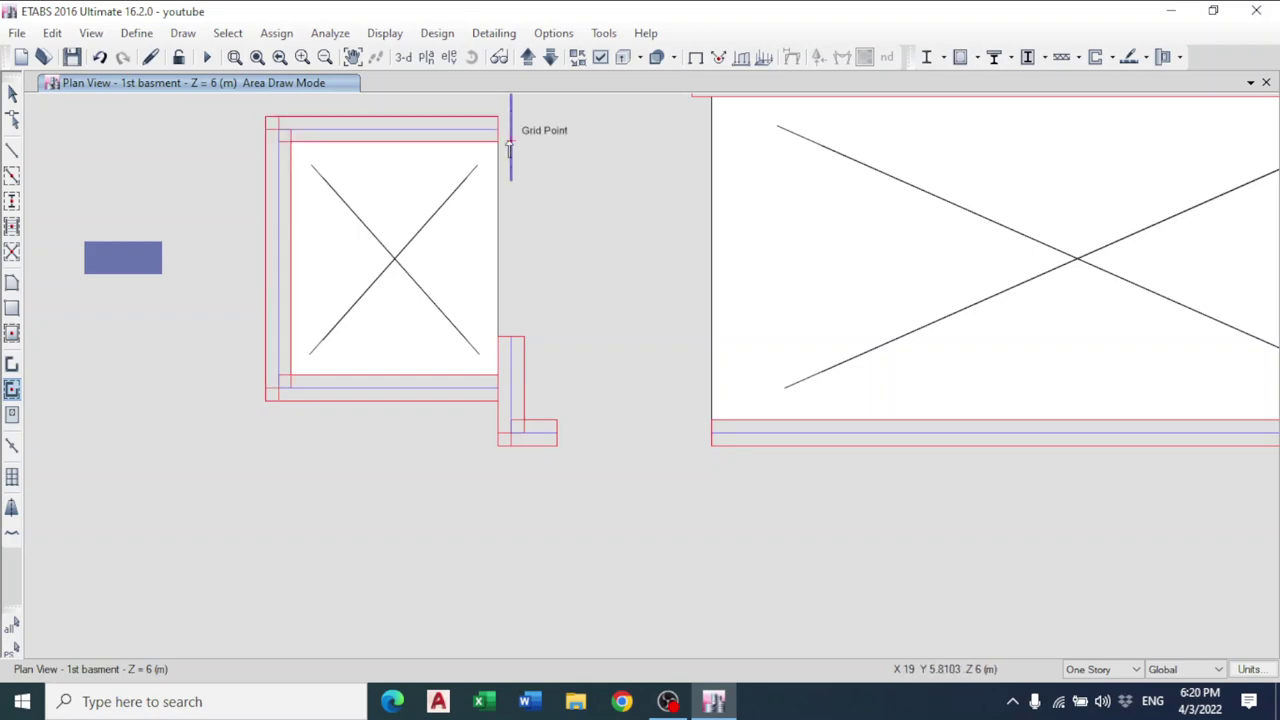
- Quick-draw W20 walls on the upper L-shaped wall lines beside the small square opening and save the model
{"action": "left_click", "coordinate": [510, 143]}
{"action": "scroll", "coordinate": [558, 311], "scroll_direction": "down", "scroll_amount": 3}
{"action": "scroll", "coordinate": [545, 232], "scroll_direction": "up", "scroll_amount": 5}
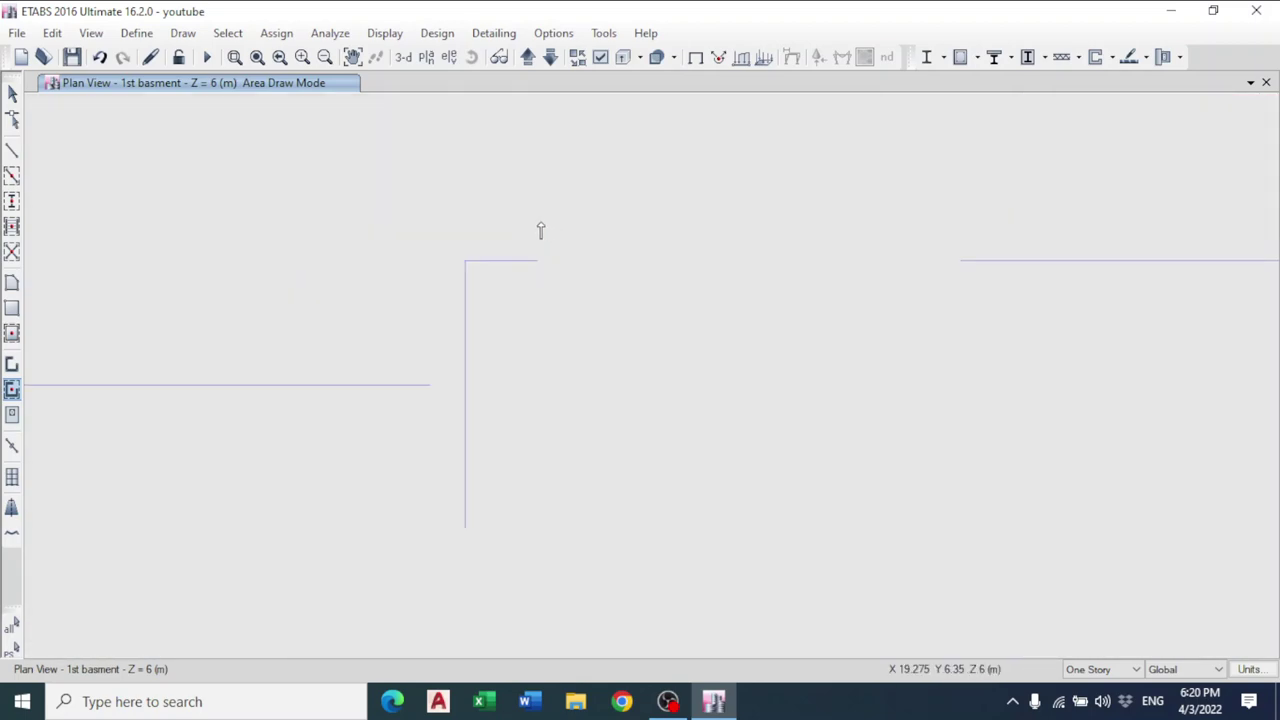
{"action": "left_click", "coordinate": [514, 262]}
{"action": "scroll", "coordinate": [594, 309], "scroll_direction": "down", "scroll_amount": 5}
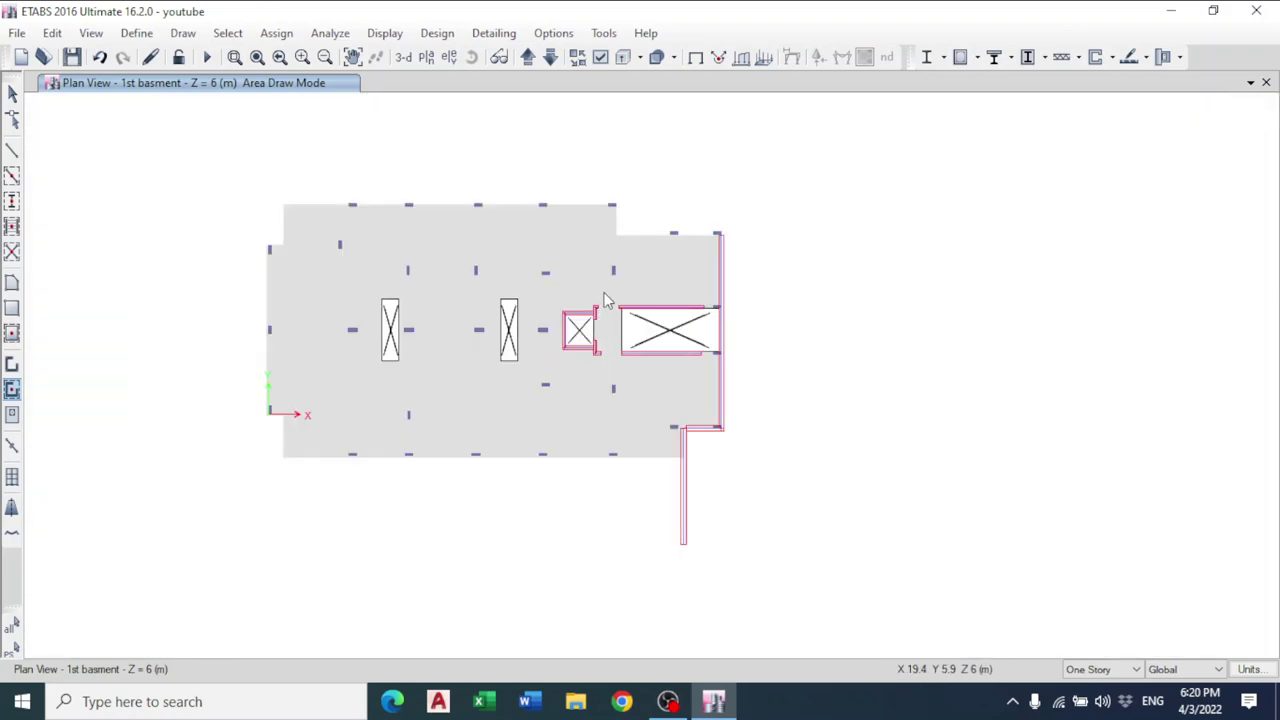
{"action": "key", "text": "Escape"}
{"action": "left_click", "coordinate": [71, 57]}
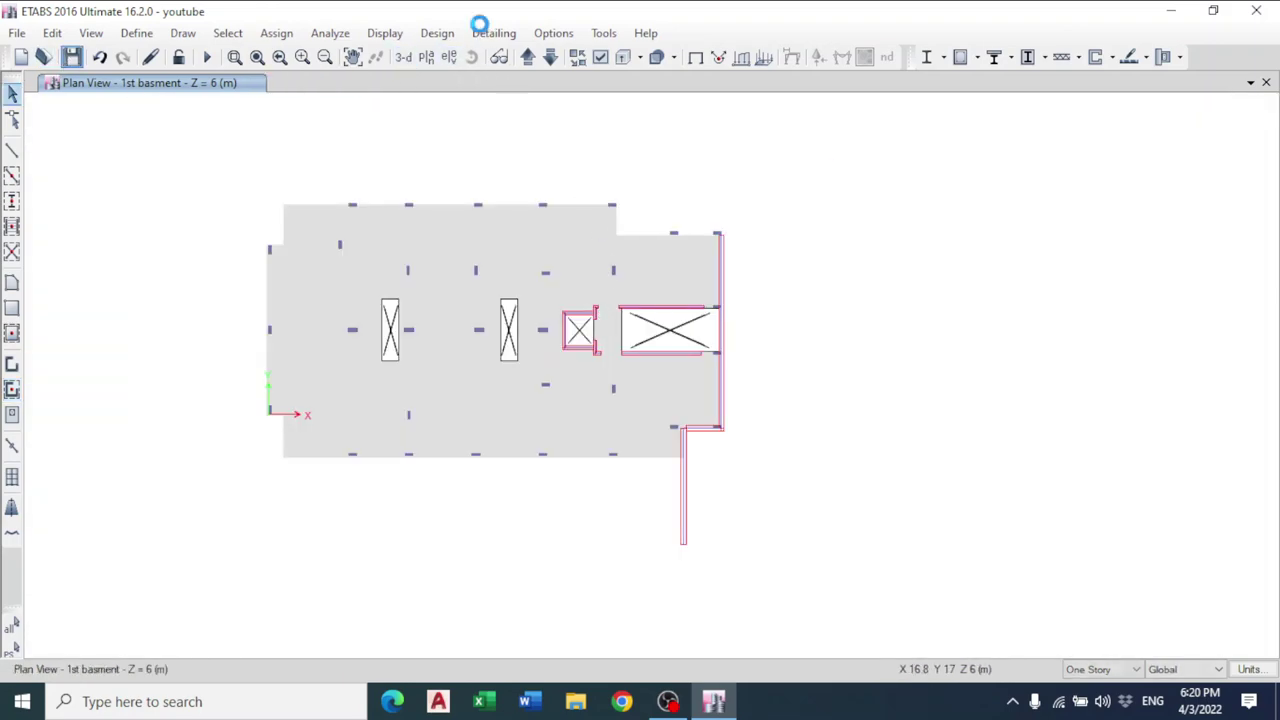
- Hide all architectural plan layers except safe beam
{"action": "left_click", "coordinate": [556, 34]}
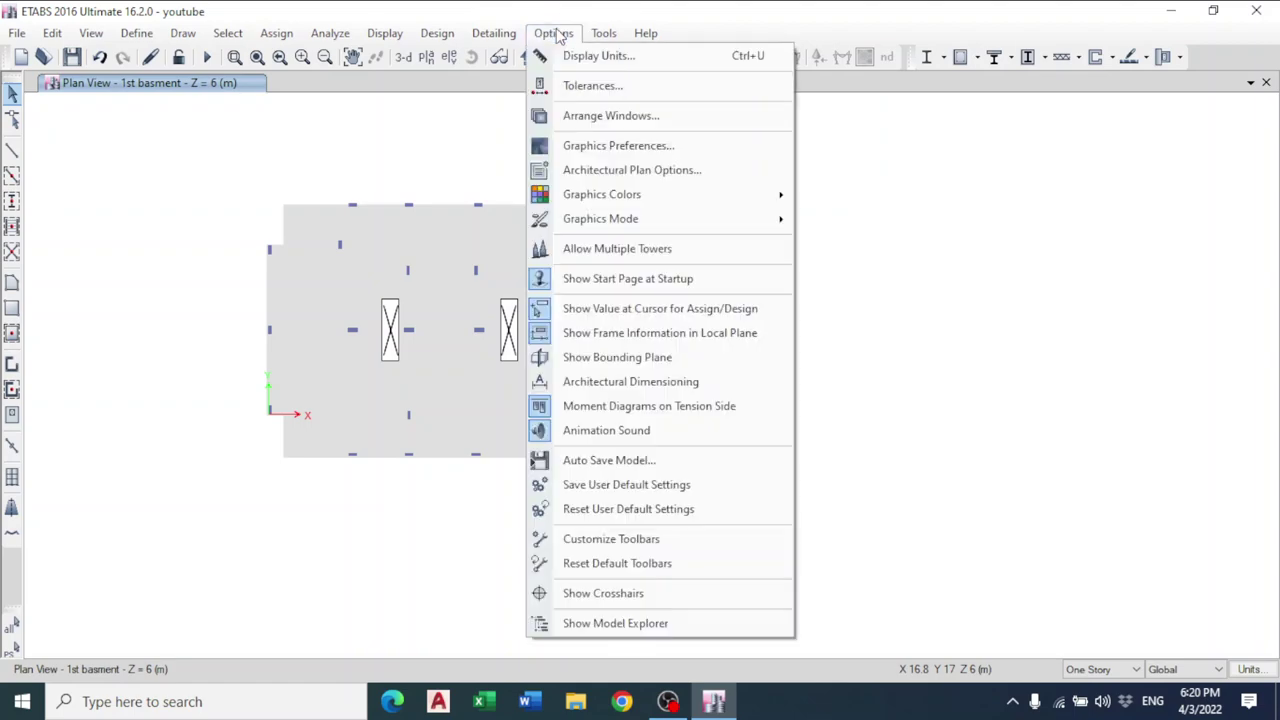
{"action": "left_click", "coordinate": [605, 172]}
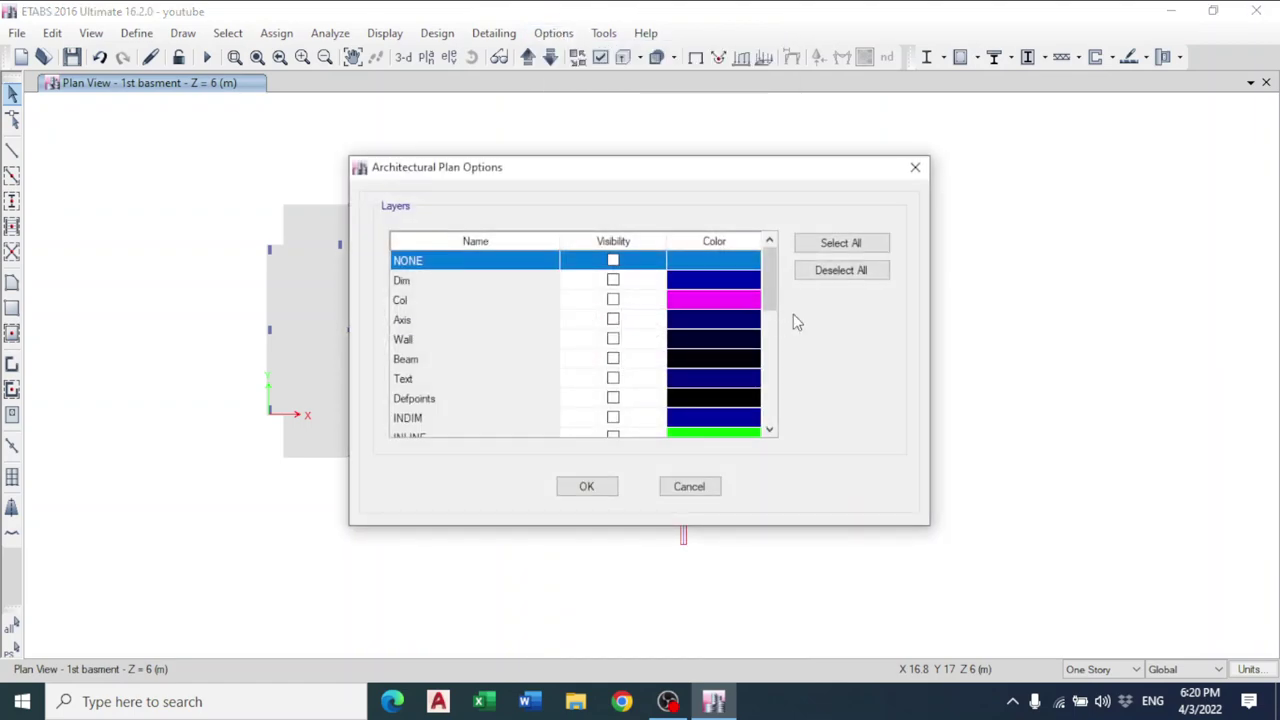
{"action": "left_click_drag", "start_coordinate": [770, 276], "coordinate": [770, 380]}
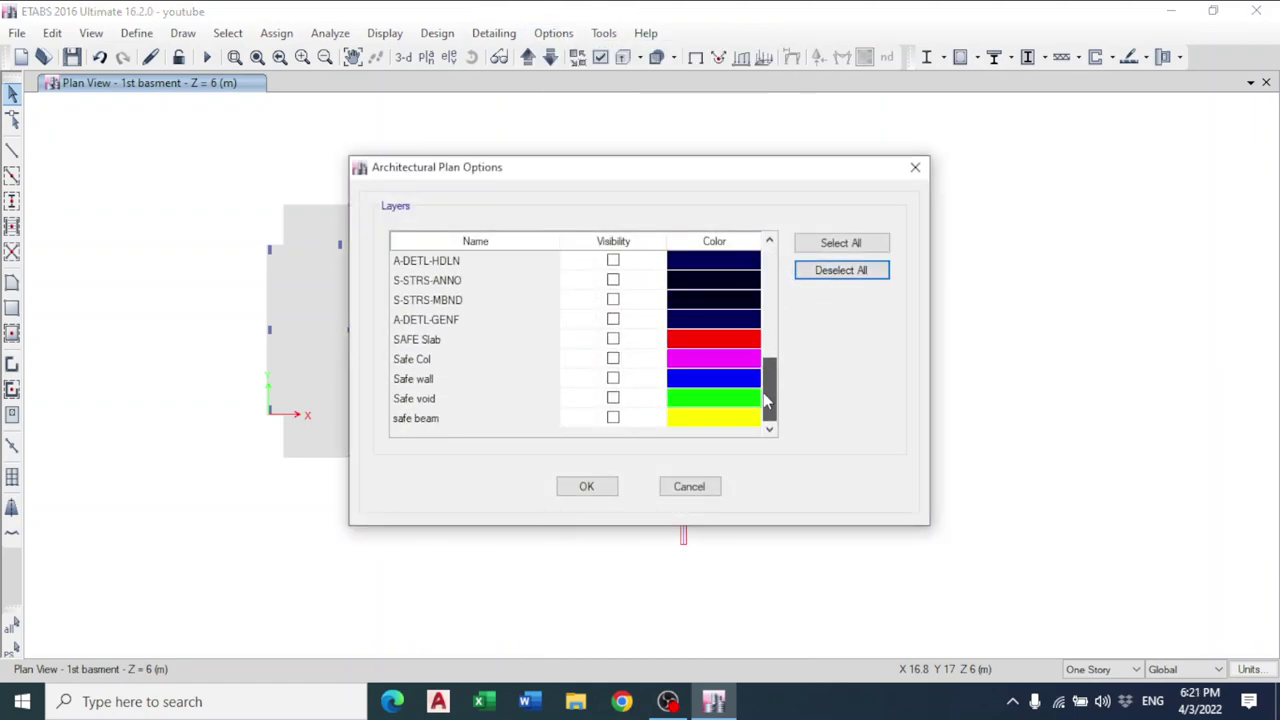
{"action": "left_click", "coordinate": [613, 418]}
{"action": "left_click", "coordinate": [586, 486]}
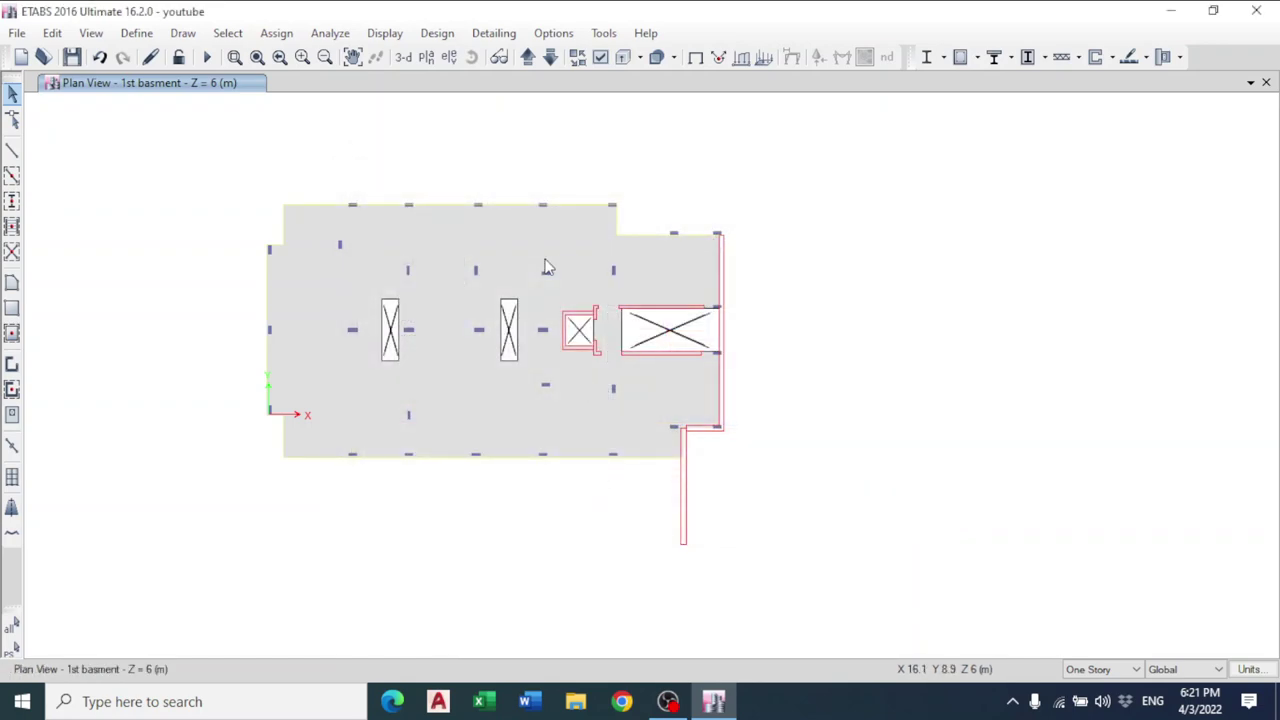
{"action": "scroll", "coordinate": [520, 208], "scroll_direction": "up", "scroll_amount": 3}
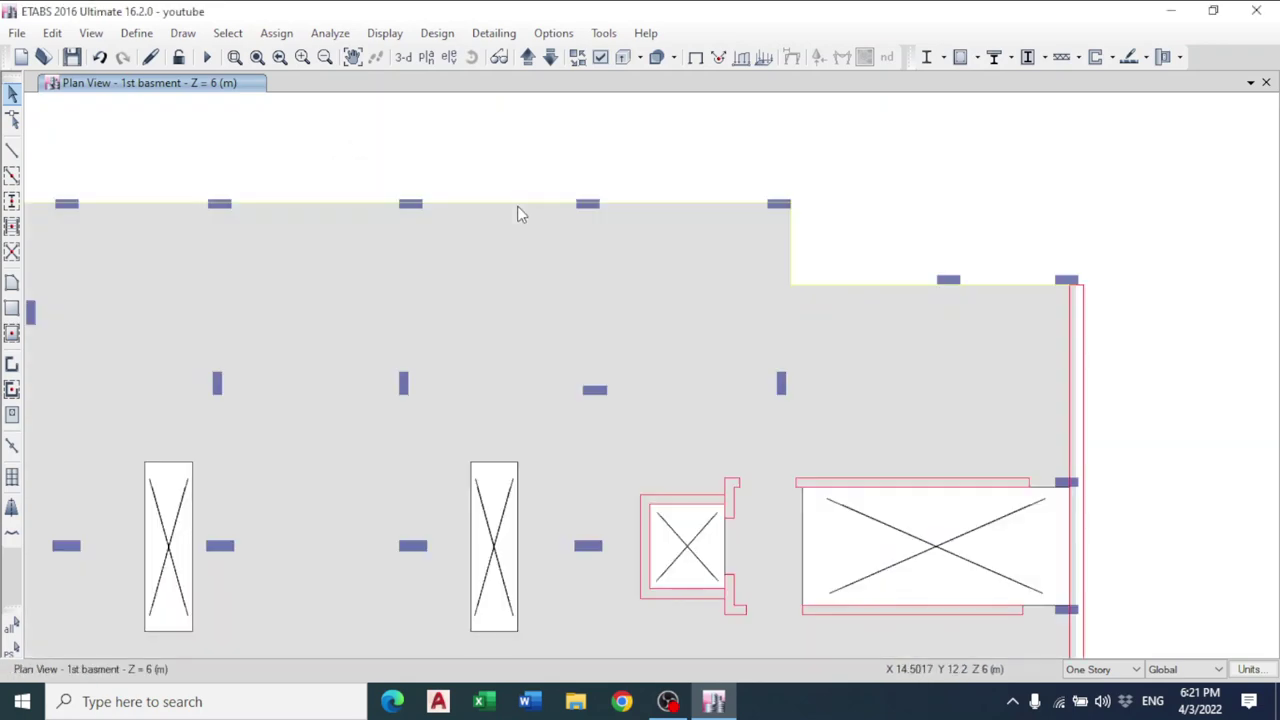
{"action": "scroll", "coordinate": [518, 212], "scroll_direction": "down", "scroll_amount": 3}
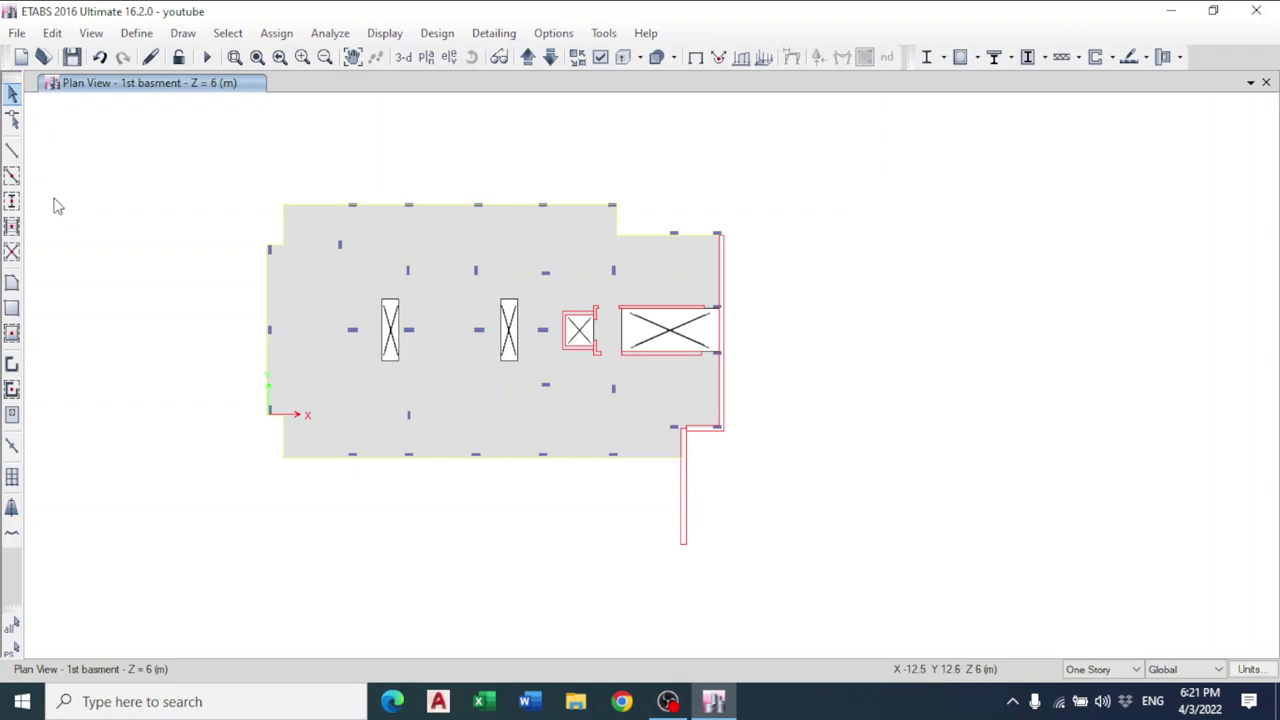
- Start beam drawing with property HB 50X20 and show the Model Explorer
{"action": "left_click", "coordinate": [541, 35]}
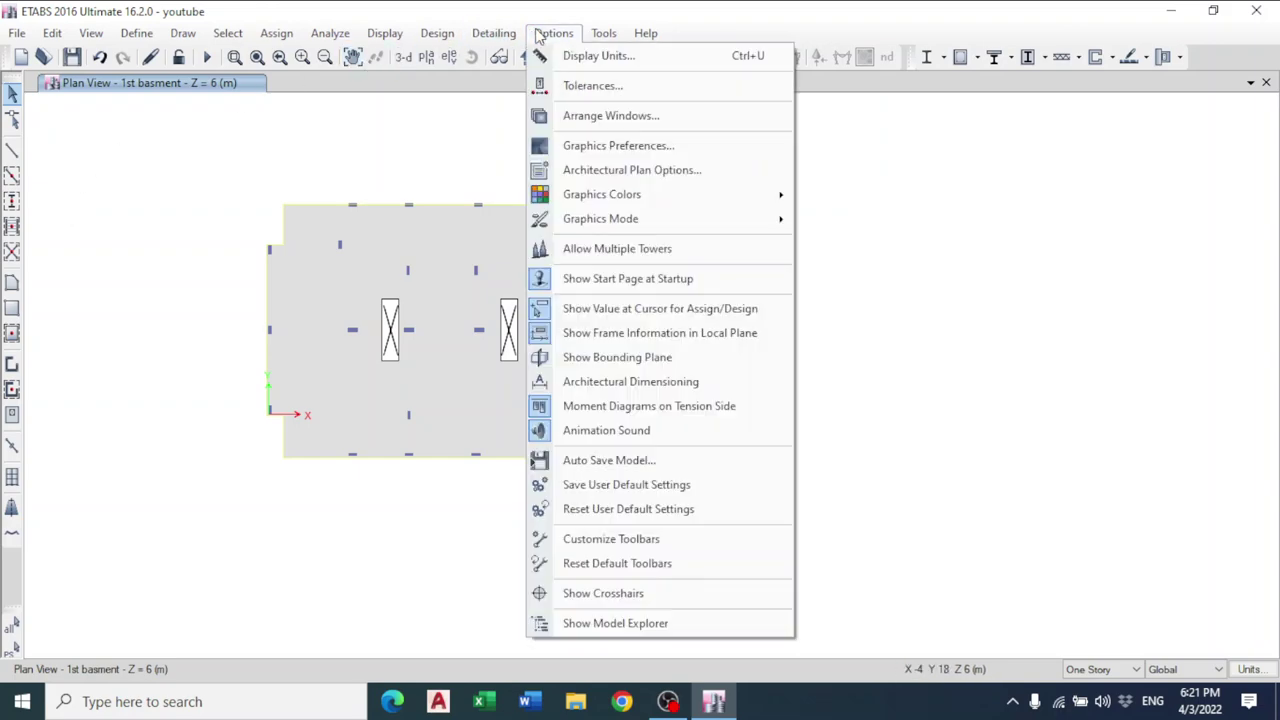
{"action": "left_click", "coordinate": [541, 35]}
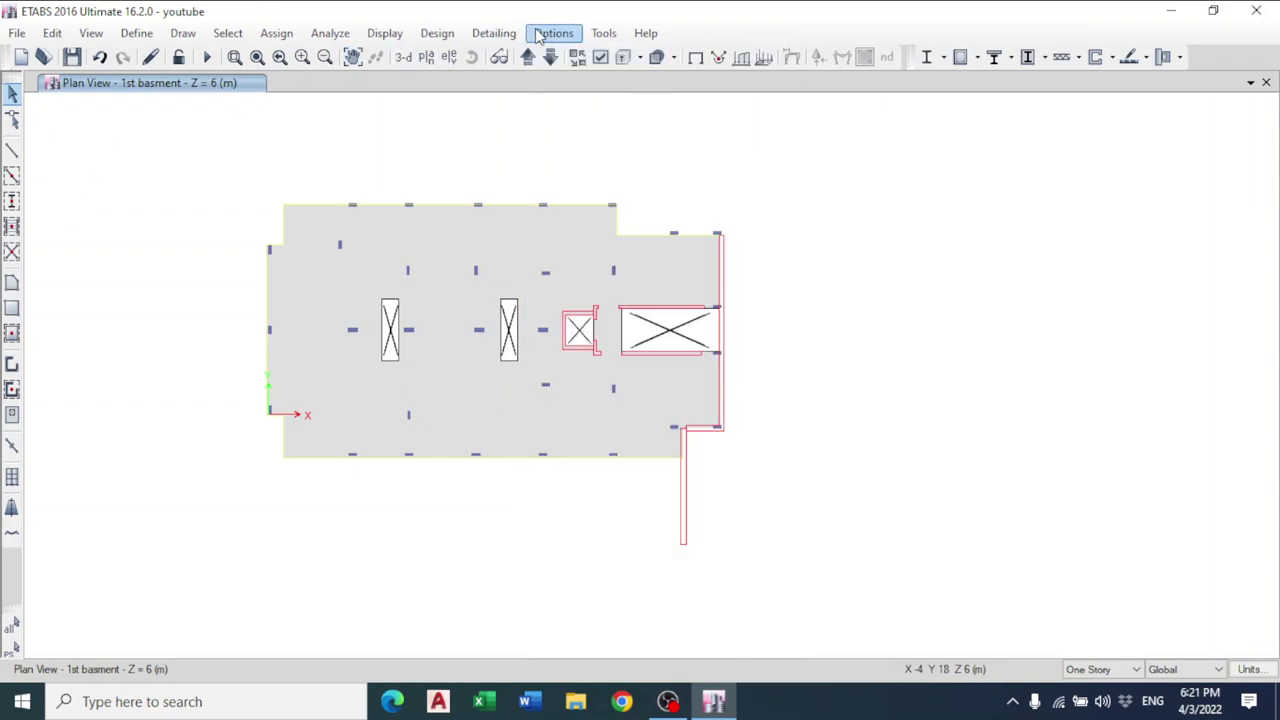
{"action": "left_click", "coordinate": [12, 152]}
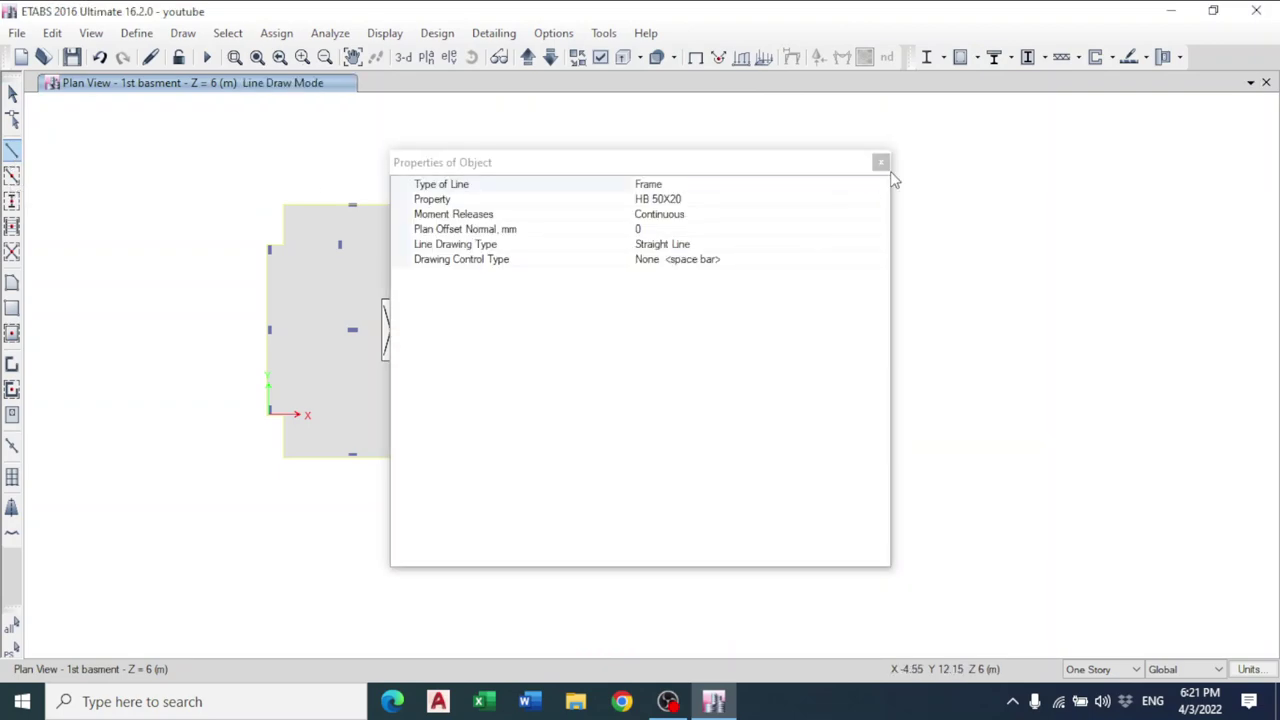
{"action": "left_click", "coordinate": [880, 162]}
{"action": "left_click", "coordinate": [553, 33]}
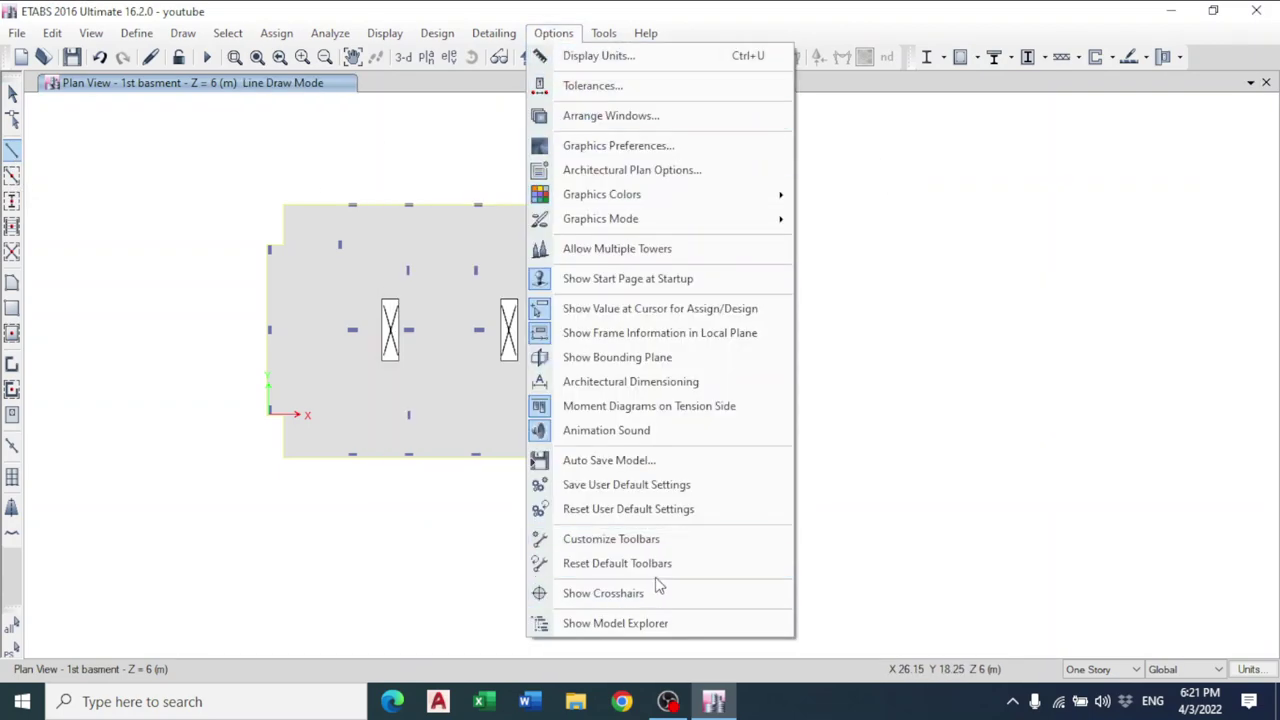
{"action": "left_click", "coordinate": [622, 624]}
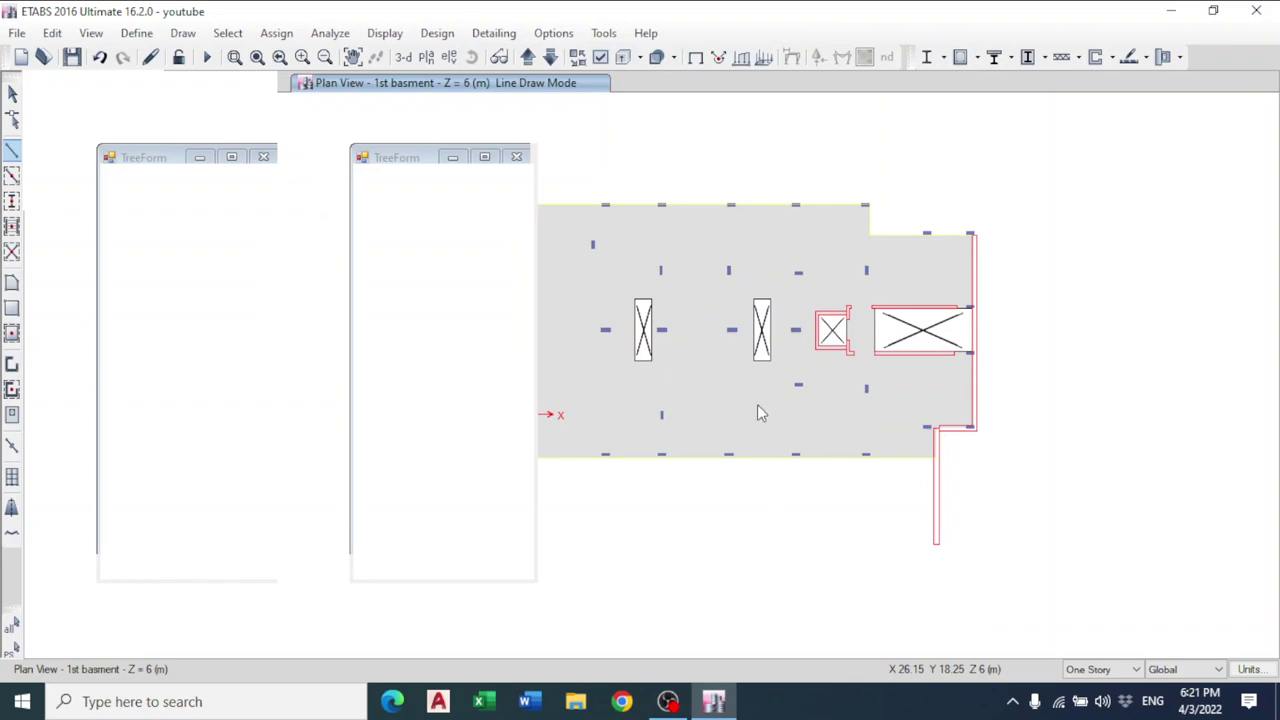
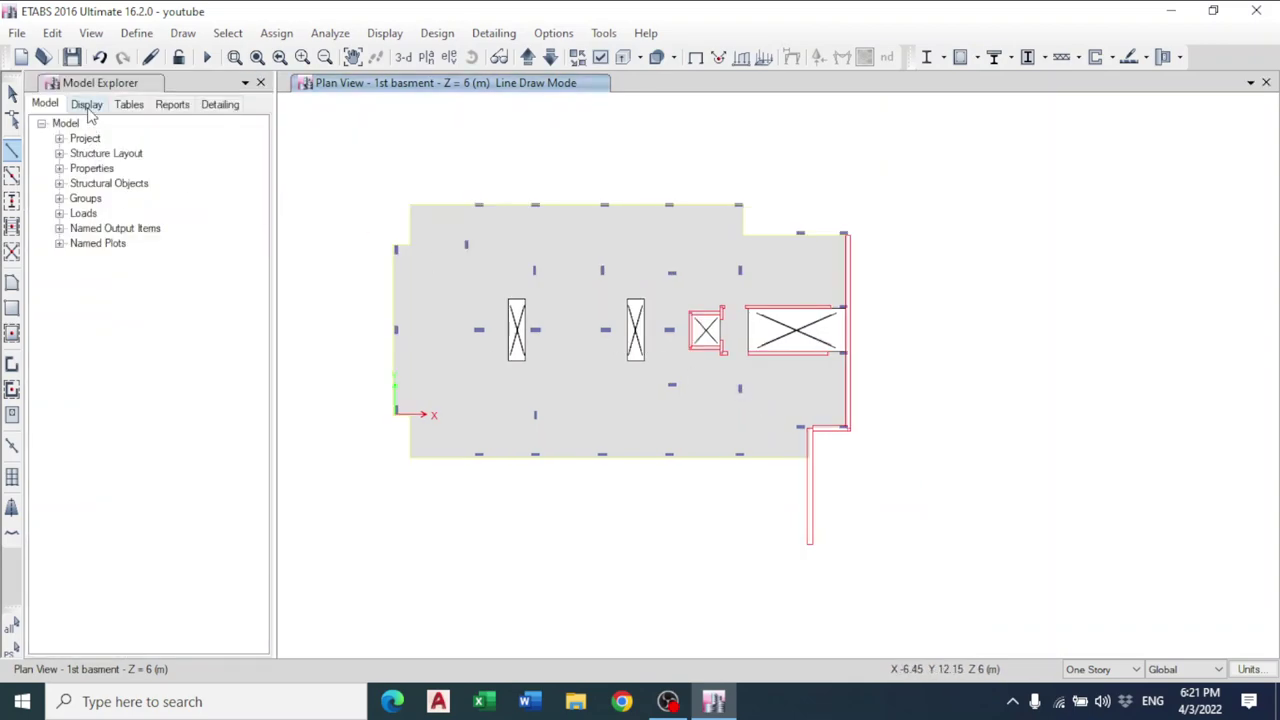
- Add beam objects from the safe beam architectural layer of the 1st basment plan and save the model
{"action": "left_click", "coordinate": [87, 105]}
{"action": "left_click", "coordinate": [40, 124]}
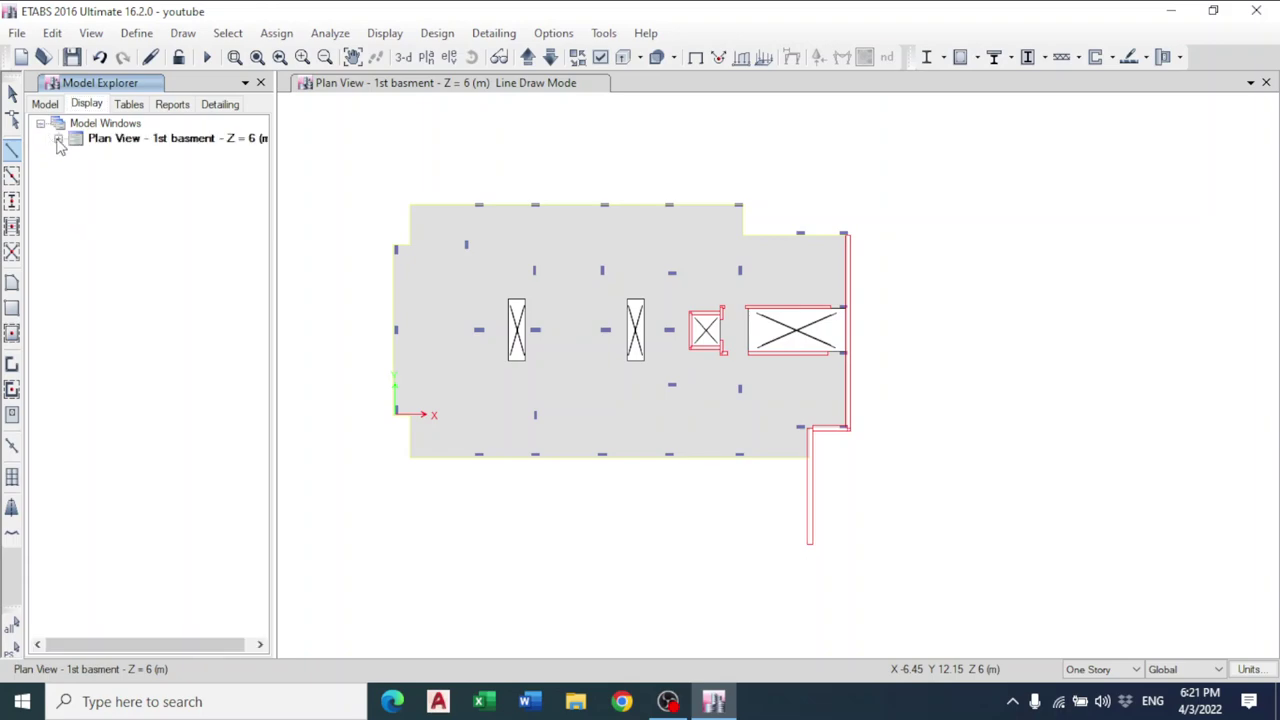
{"action": "left_click", "coordinate": [58, 139]}
{"action": "left_click", "coordinate": [75, 218]}
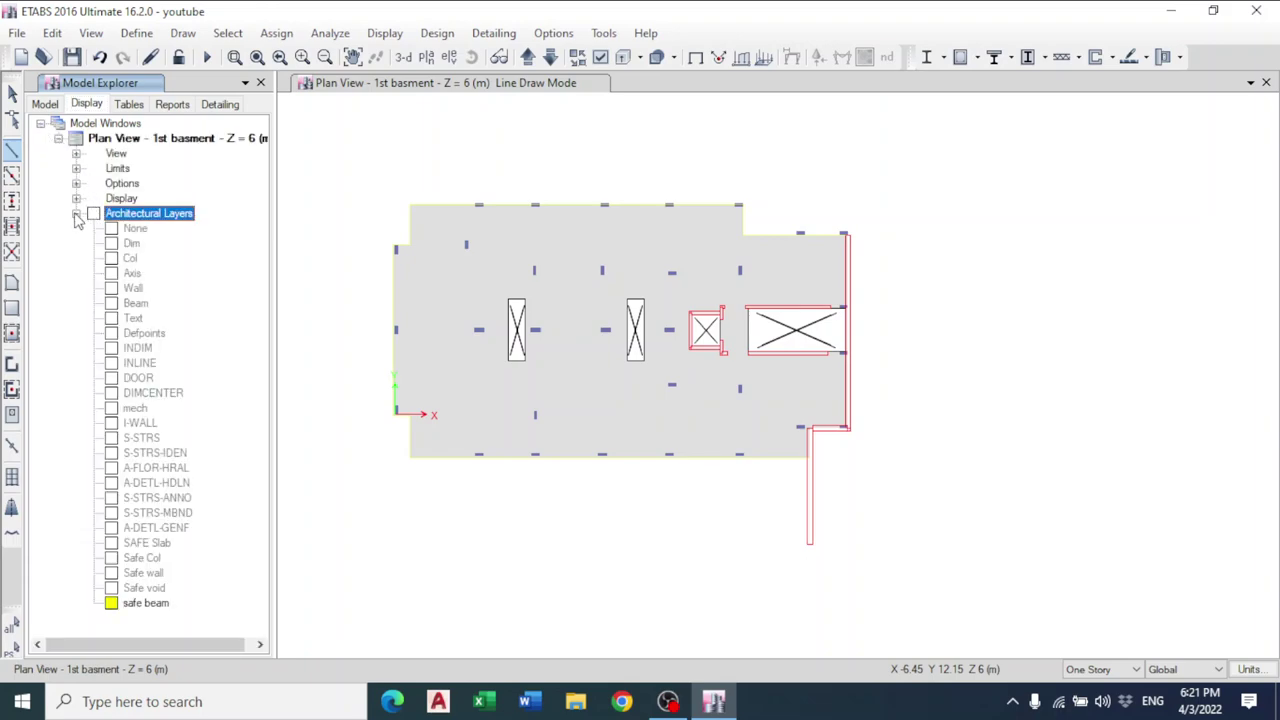
{"action": "right_click", "coordinate": [148, 604]}
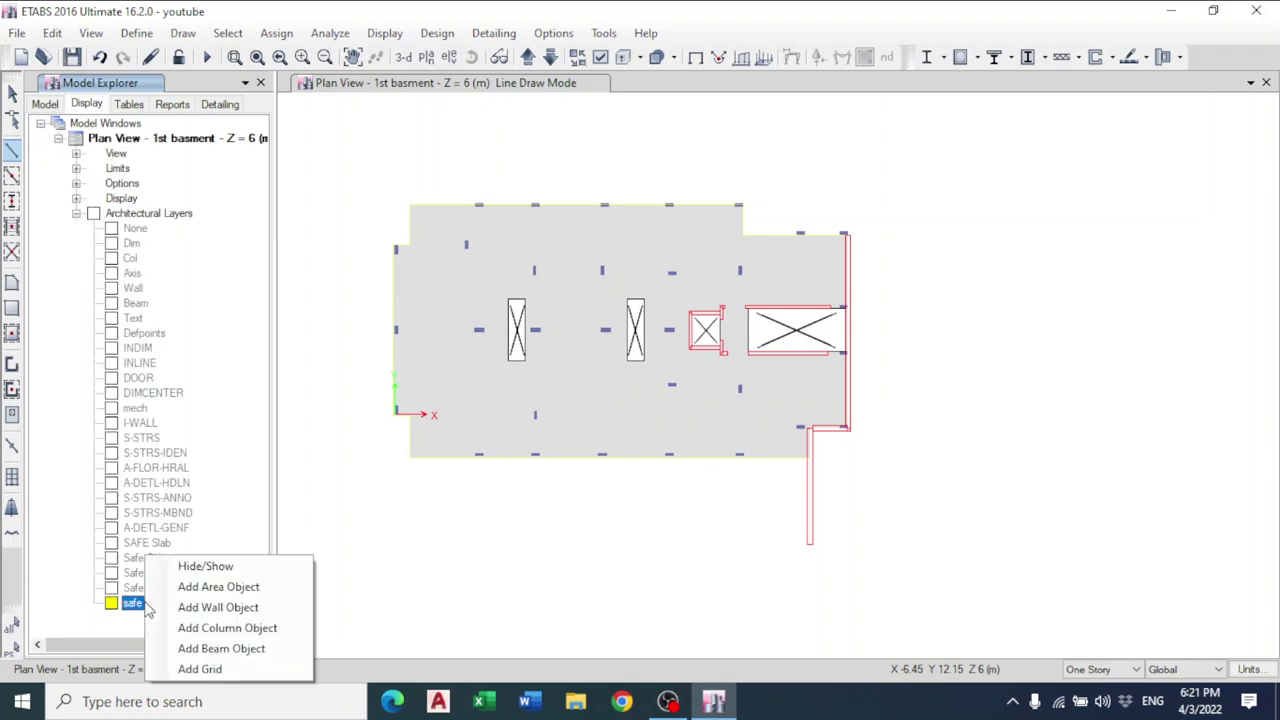
{"action": "left_click", "coordinate": [180, 648]}
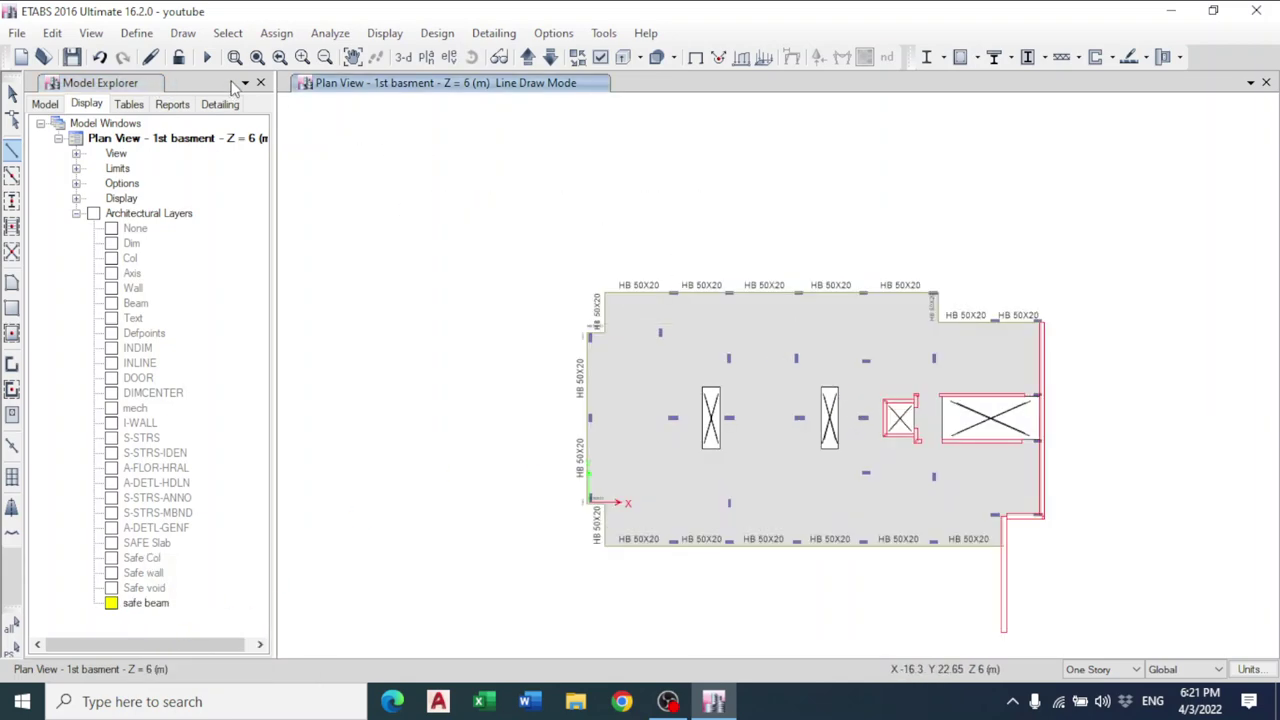
{"action": "left_click", "coordinate": [260, 84]}
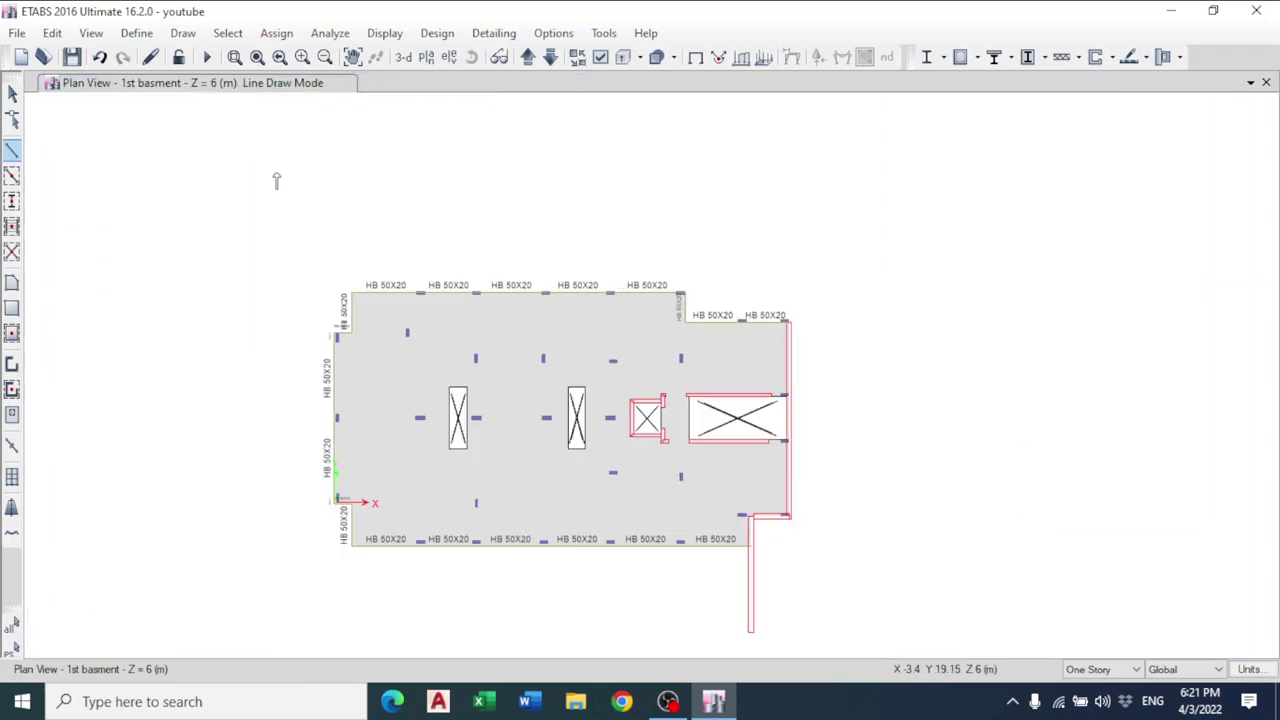
{"action": "left_click", "coordinate": [75, 62]}
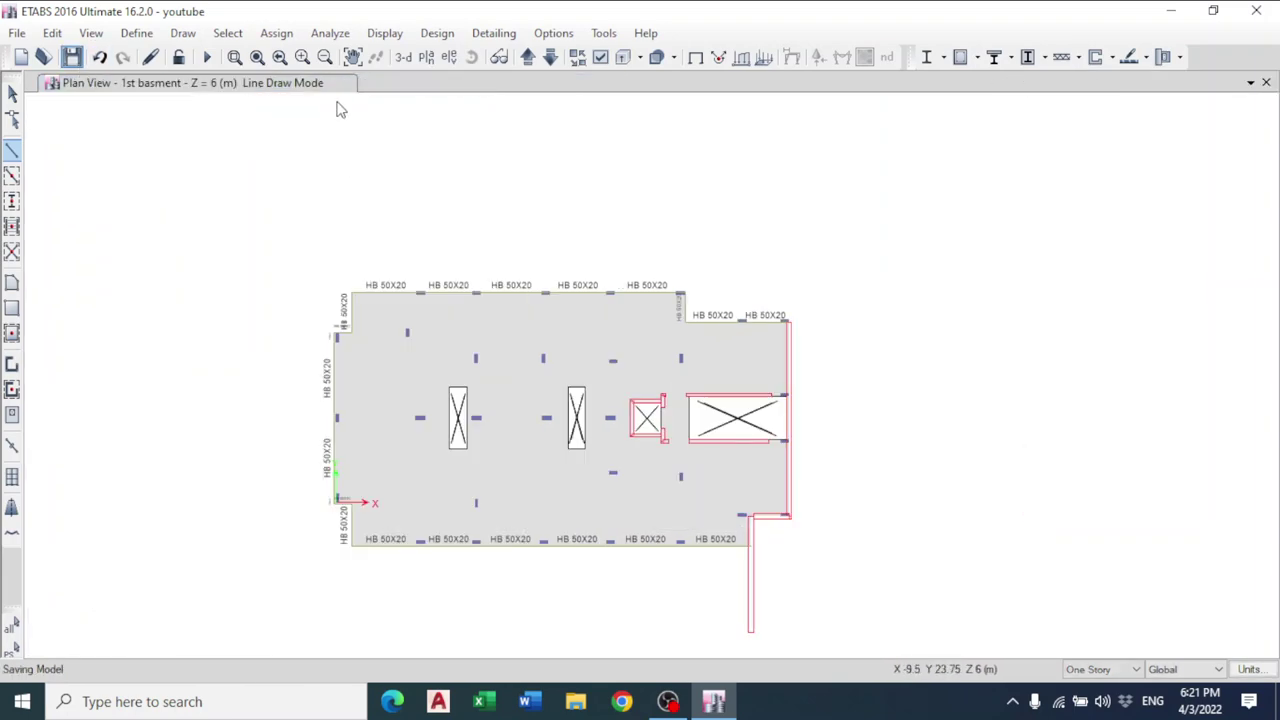
- Display the 2nd basment plan with extruded sections, switch to the 3-D view and examine the edge beams at the columns
{"action": "left_click", "coordinate": [540, 60]}
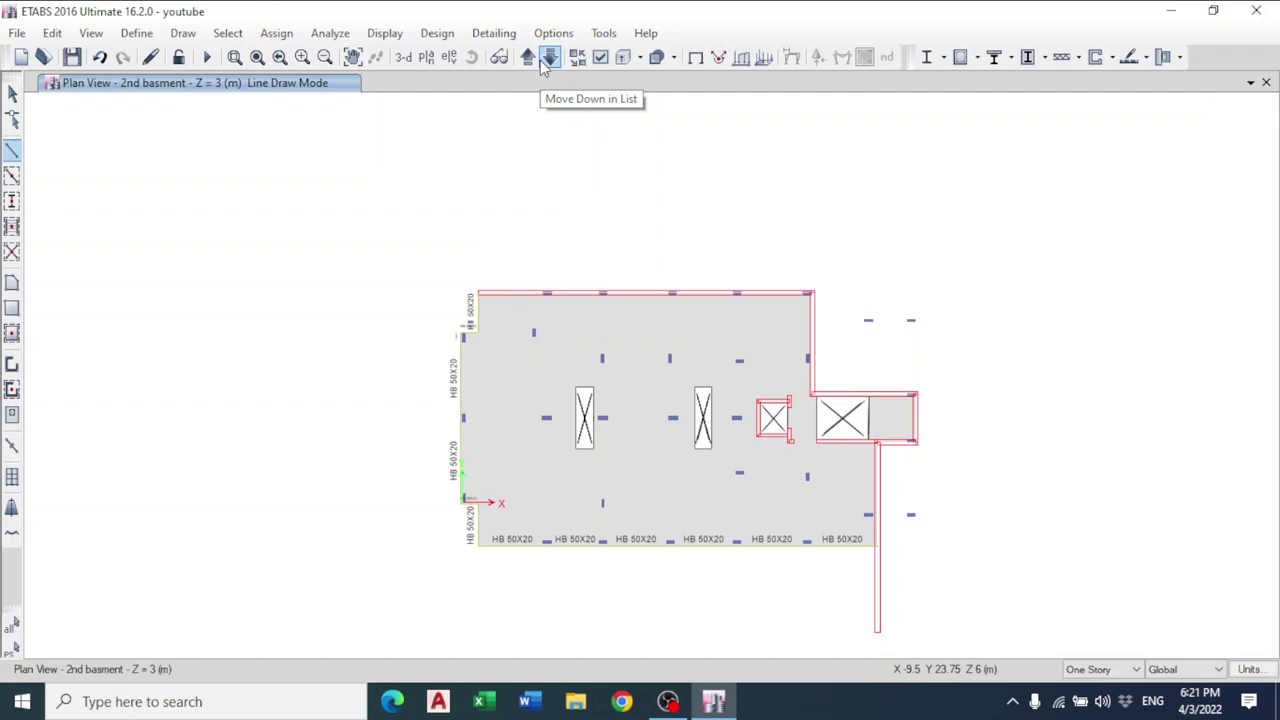
{"action": "left_click", "coordinate": [622, 58]}
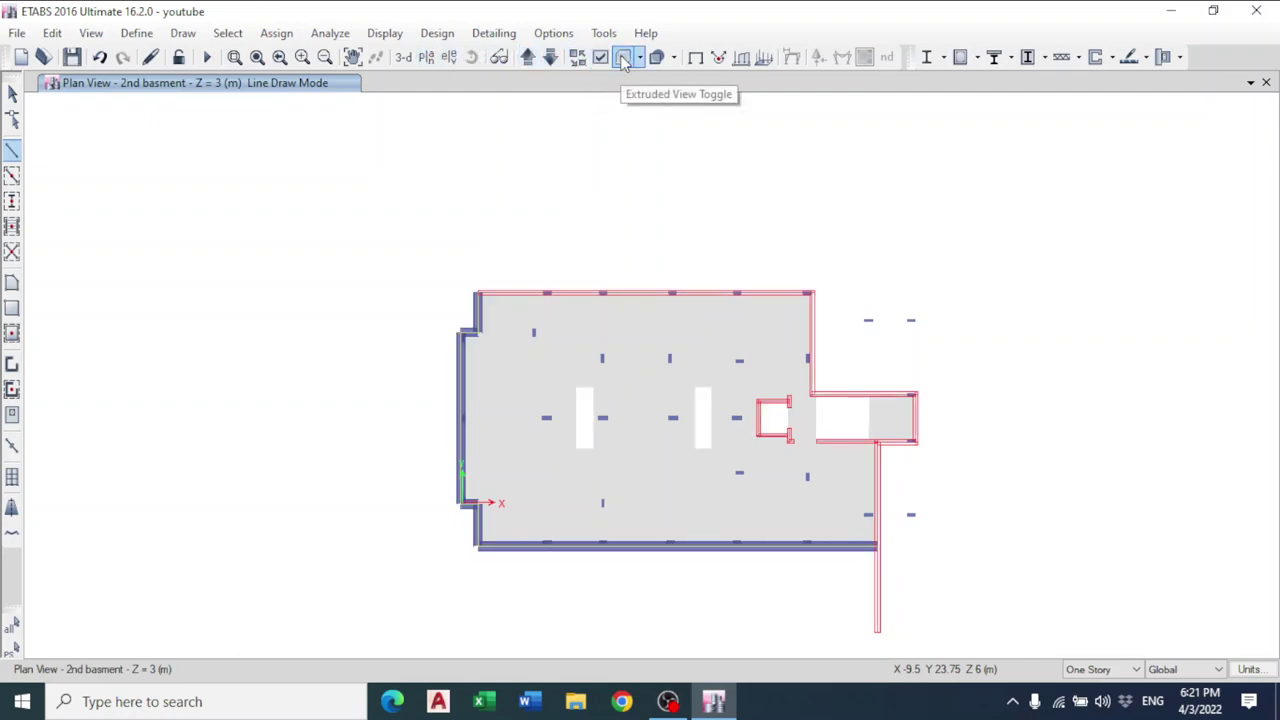
{"action": "left_click", "coordinate": [405, 58]}
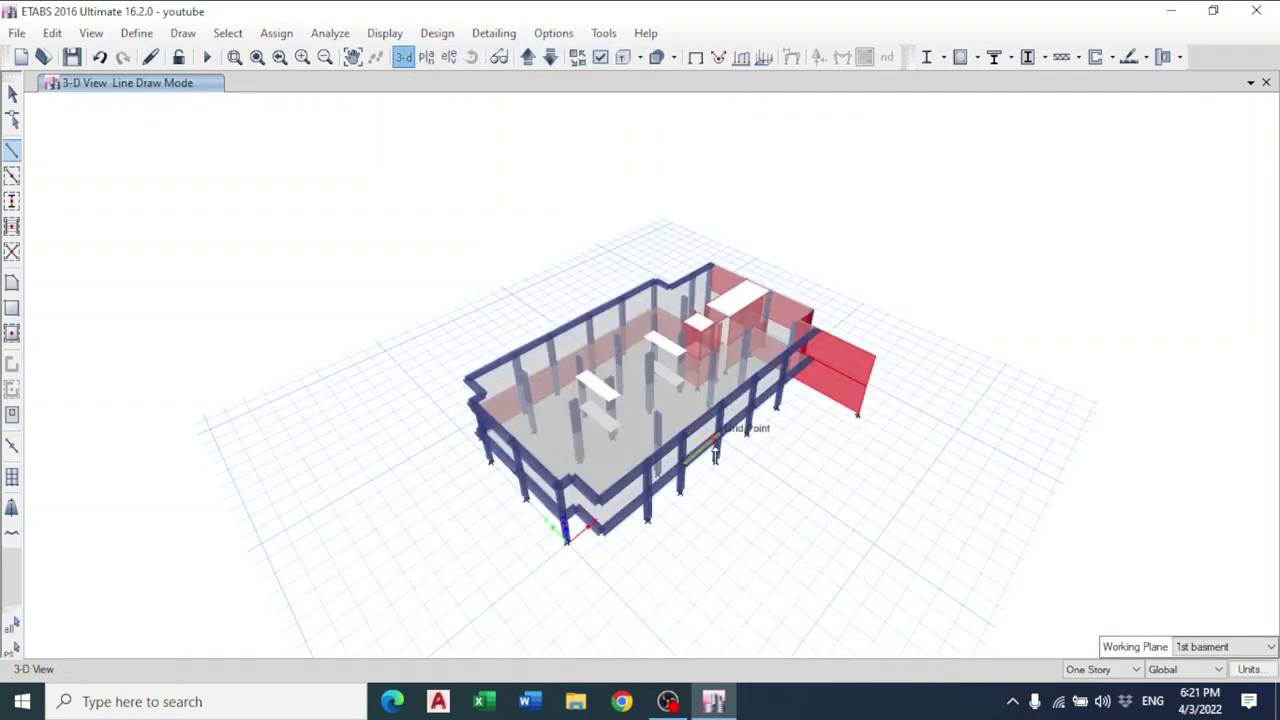
{"action": "scroll", "coordinate": [716, 468], "scroll_direction": "up", "scroll_amount": 5}
{"action": "scroll", "coordinate": [716, 468], "scroll_direction": "up", "scroll_amount": 3}
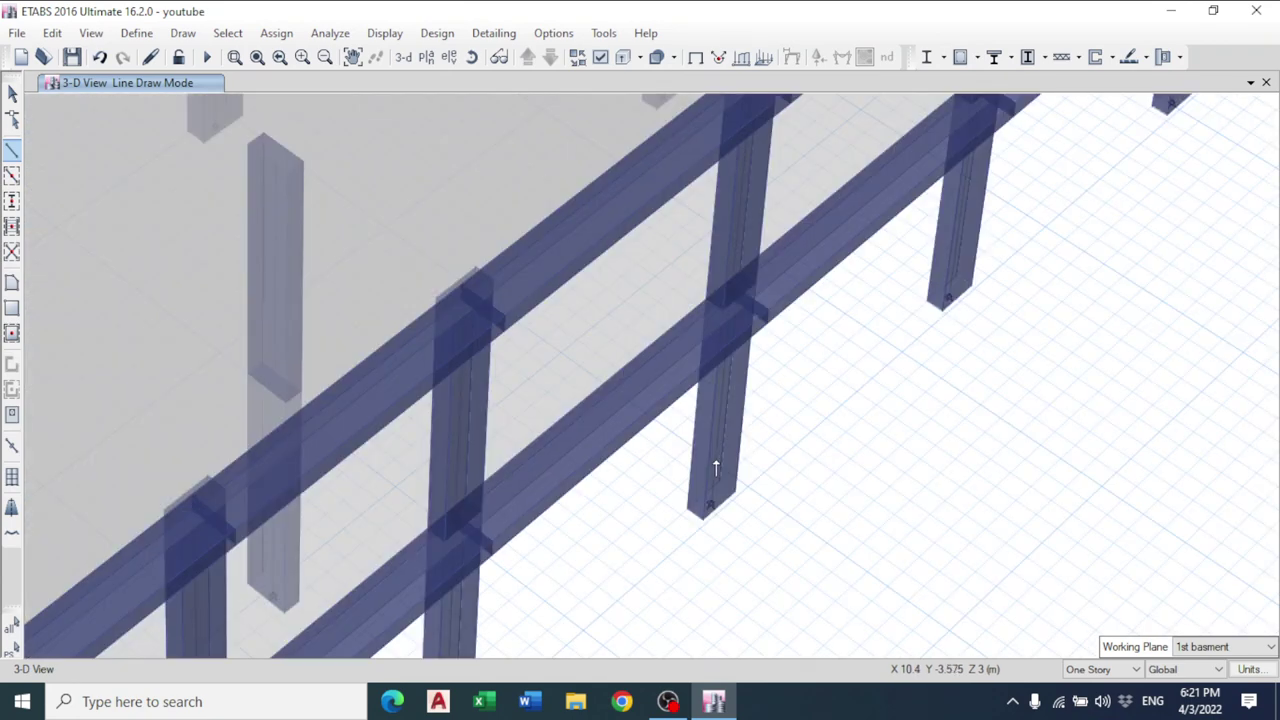
- End the beam drawing and check the object information of the lower edge beam between two columns
{"action": "key", "text": "Escape"}
{"action": "left_click", "coordinate": [622, 400]}
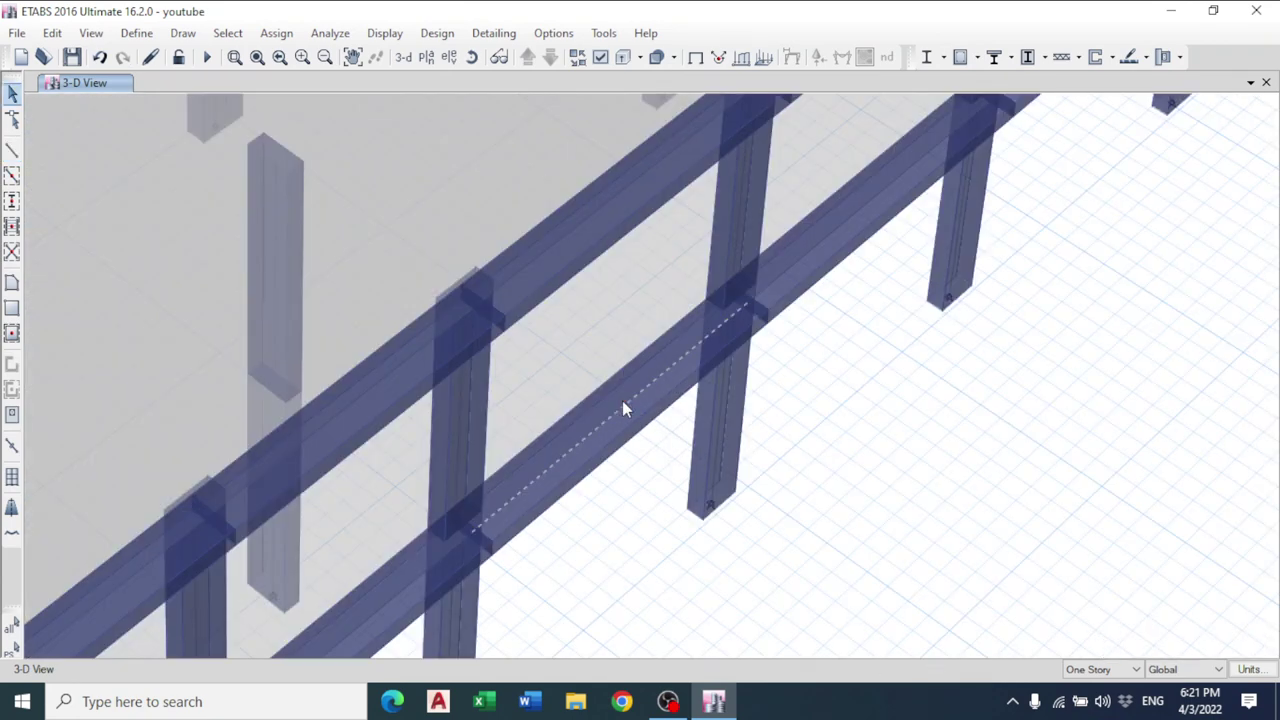
{"action": "right_click", "coordinate": [622, 400]}
{"action": "left_click", "coordinate": [819, 27]}
- Examine the whole 3-D model from the wall and core side and toggle the perspective projection
{"action": "scroll", "coordinate": [735, 390], "scroll_direction": "down", "scroll_amount": 3}
{"action": "scroll", "coordinate": [841, 368], "scroll_direction": "down", "scroll_amount": 4}
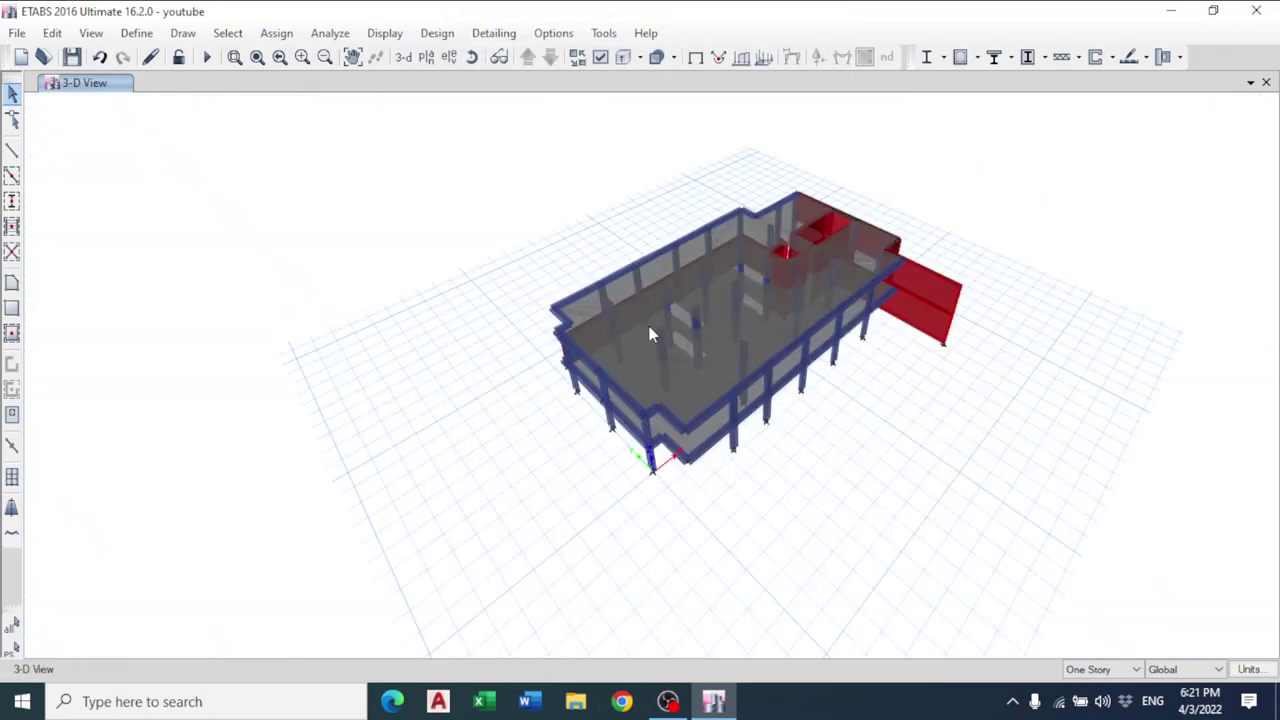
{"action": "middle_click_drag", "start_coordinate": [569, 486], "coordinate": [848, 389], "text": "shift"}
{"action": "middle_click_drag", "start_coordinate": [614, 420], "coordinate": [707, 455]}
{"action": "middle_click_drag", "start_coordinate": [845, 568], "coordinate": [960, 583], "text": "shift"}
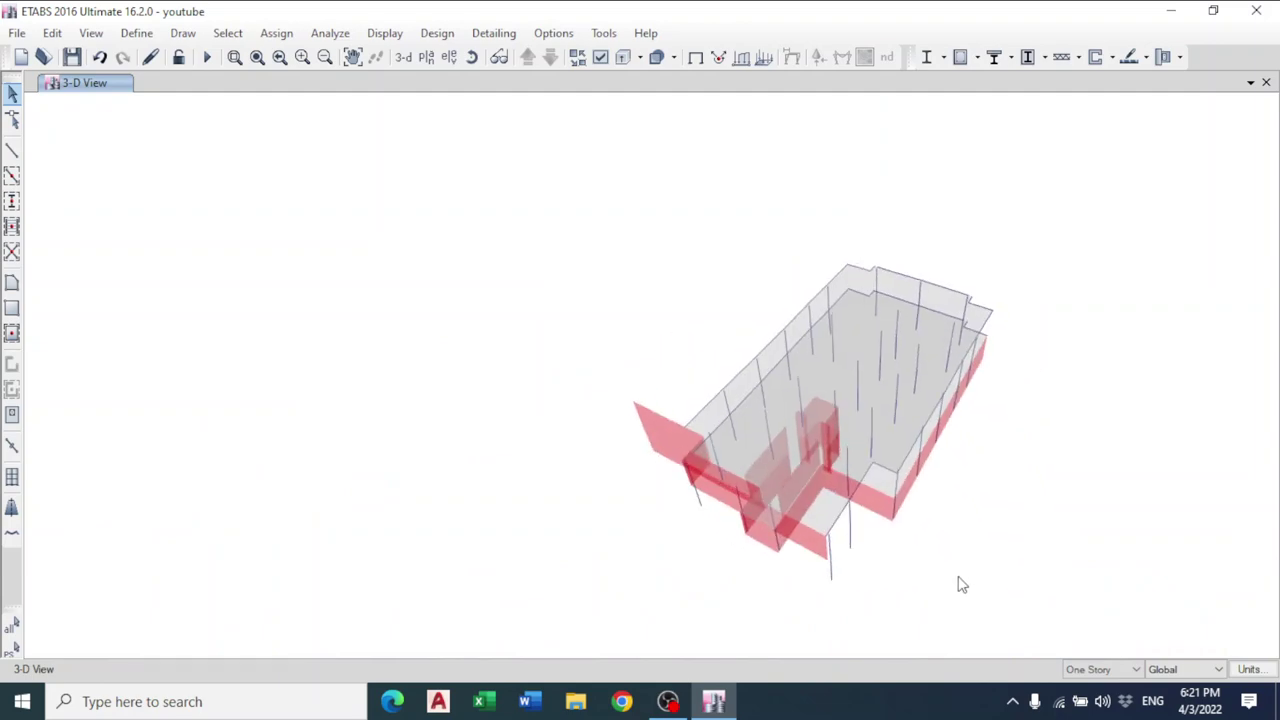
{"action": "scroll", "coordinate": [868, 553], "scroll_direction": "up", "scroll_amount": 4}
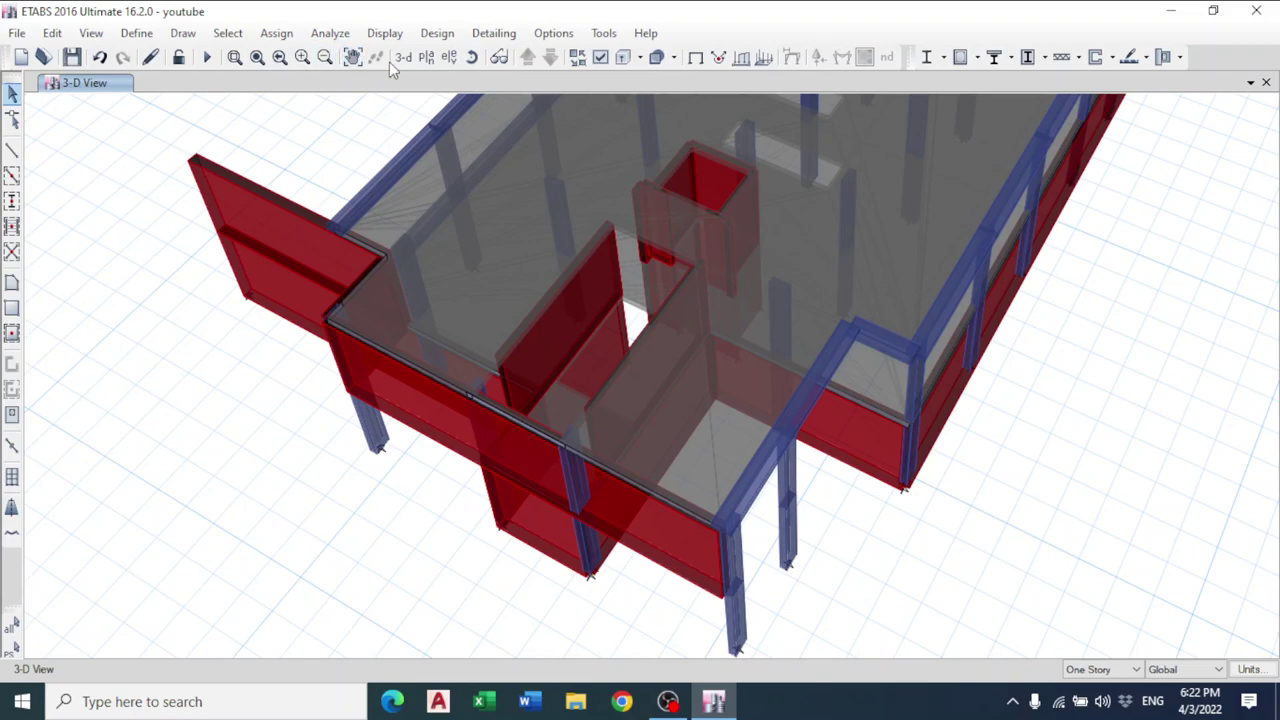
{"action": "left_click", "coordinate": [499, 57]}
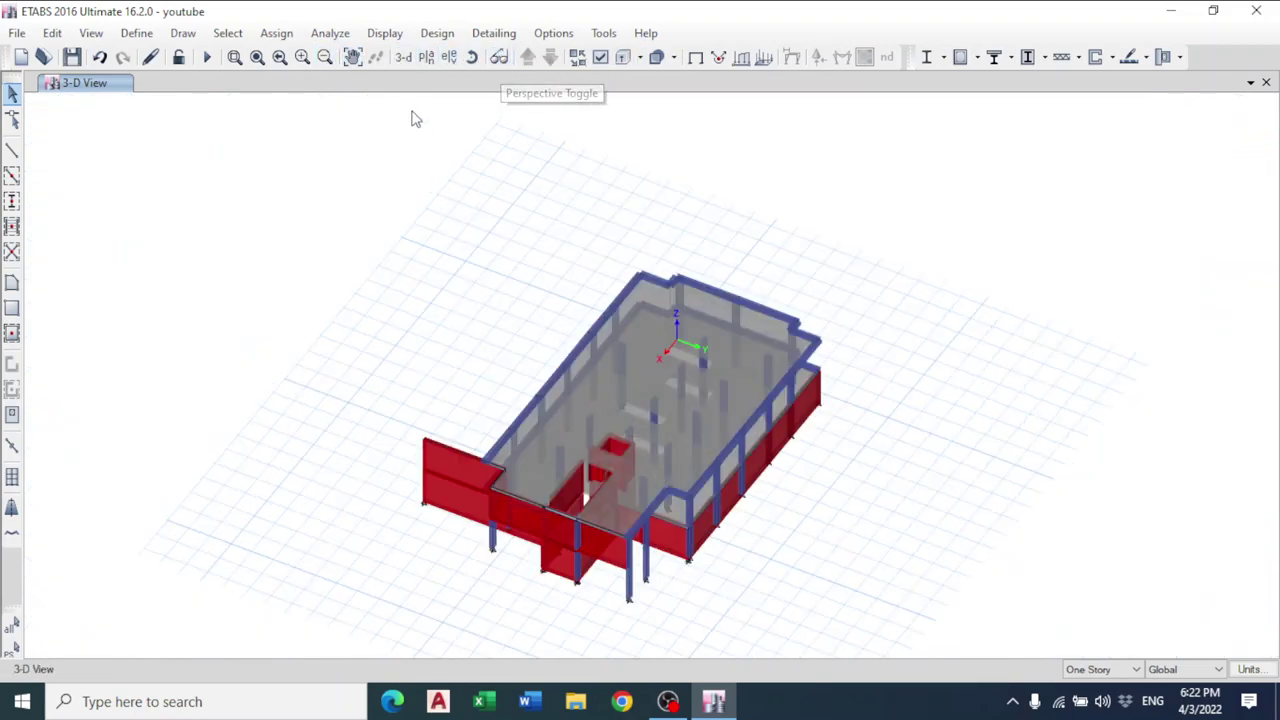
- Display the 1st basment plan and examine how the edge beams align with the columns, walls and openings
{"action": "left_click", "coordinate": [426, 57]}
{"action": "left_click", "coordinate": [547, 349]}
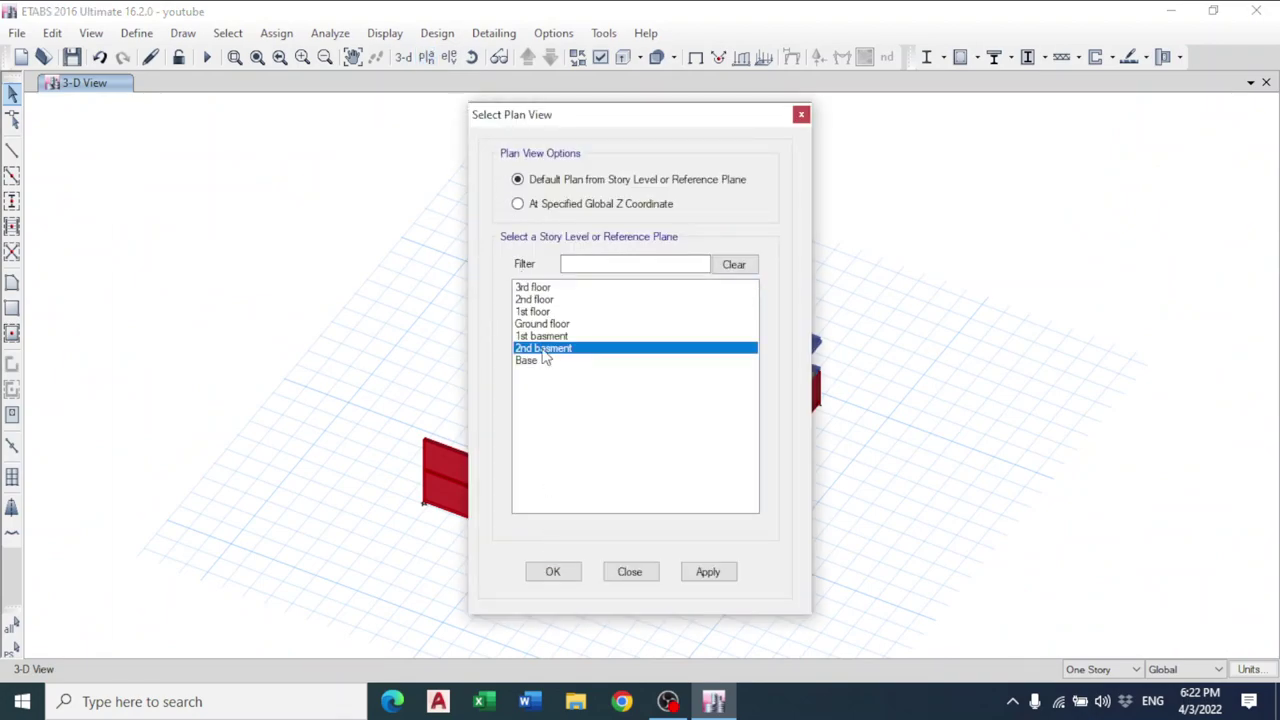
{"action": "left_click", "coordinate": [549, 324]}
{"action": "left_click", "coordinate": [549, 336]}
{"action": "left_click", "coordinate": [553, 571]}
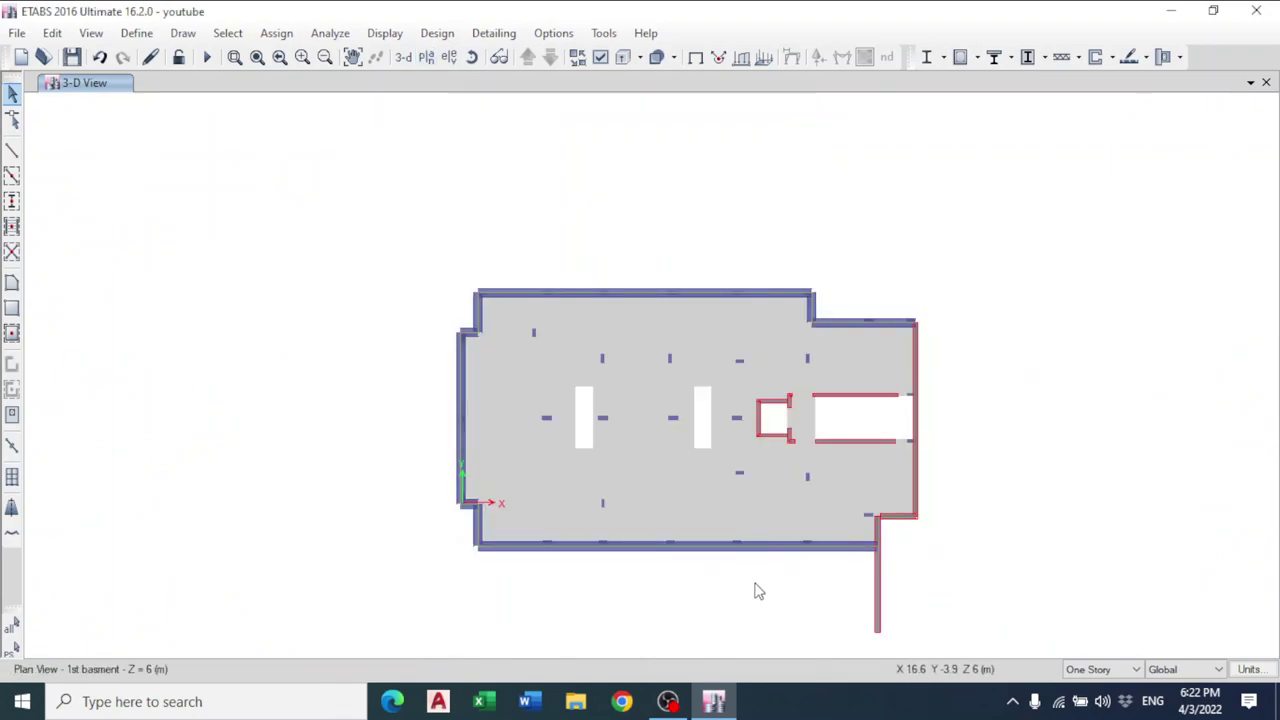
{"action": "scroll", "coordinate": [808, 507], "scroll_direction": "up", "scroll_amount": 3}
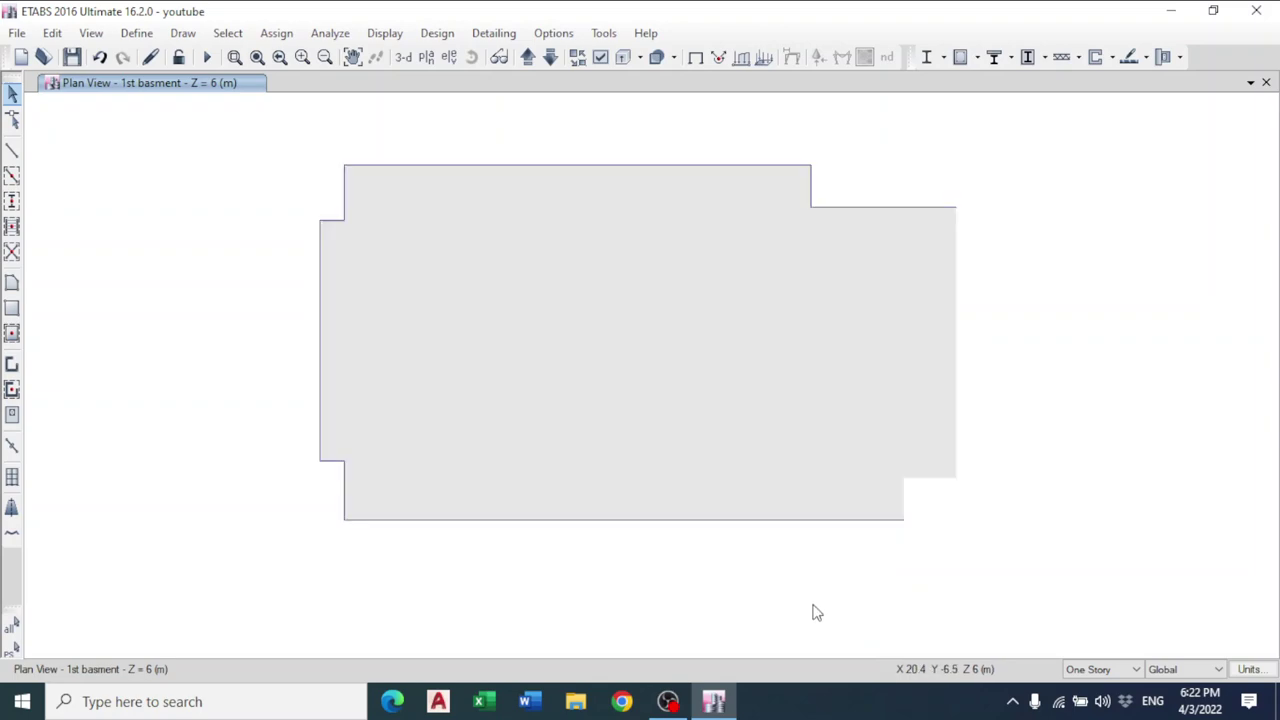
{"action": "scroll", "coordinate": [827, 428], "scroll_direction": "up", "scroll_amount": 2}
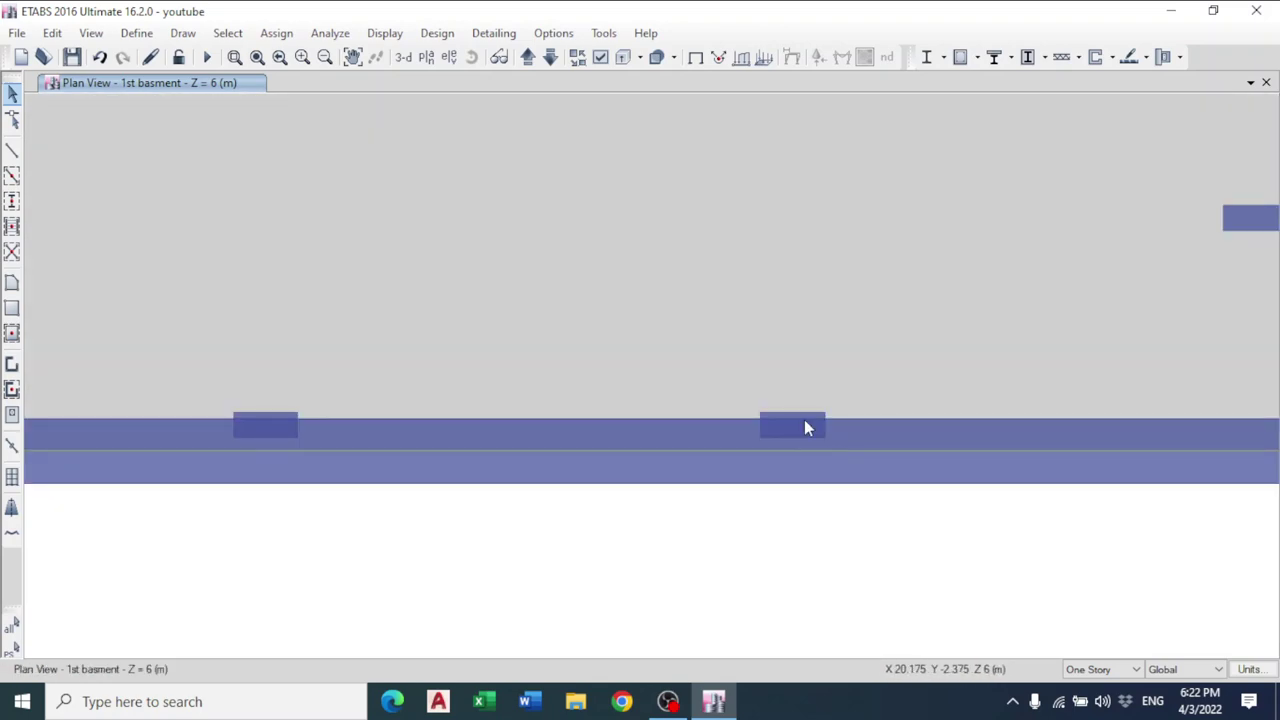
{"action": "scroll", "coordinate": [735, 447], "scroll_direction": "down", "scroll_amount": 2}
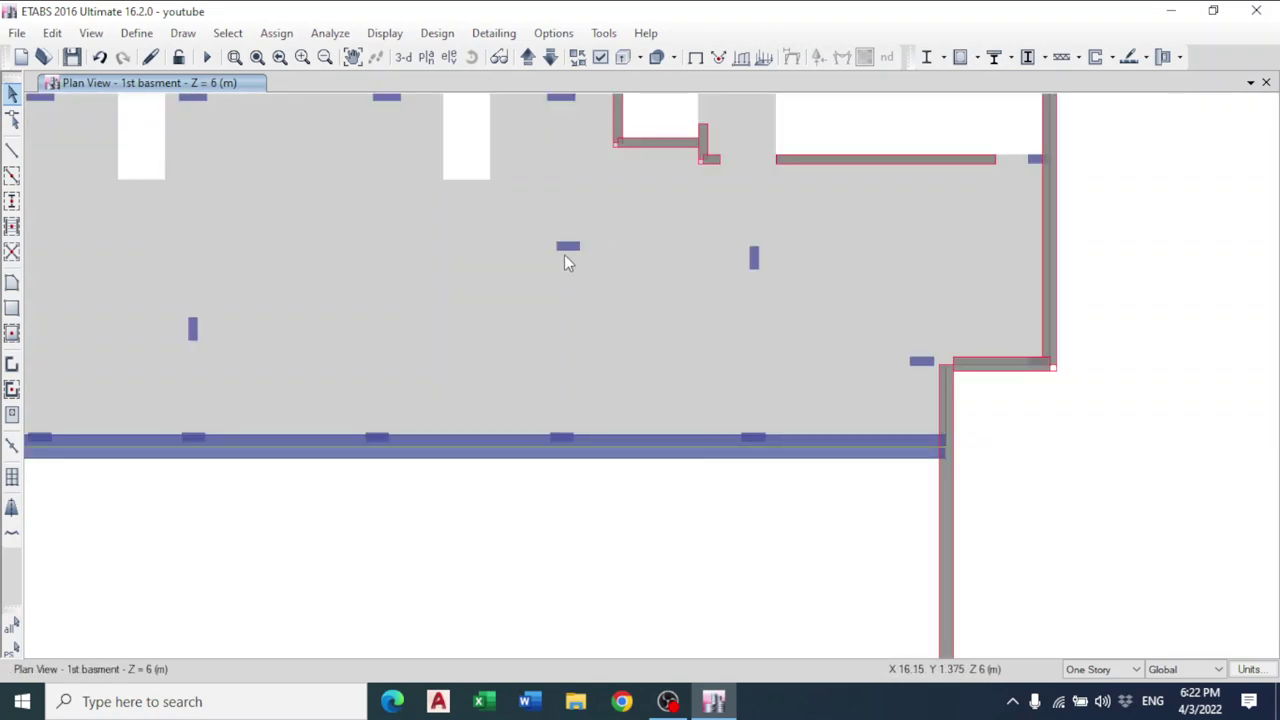
{"action": "scroll", "coordinate": [600, 275], "scroll_direction": "down", "scroll_amount": 3}
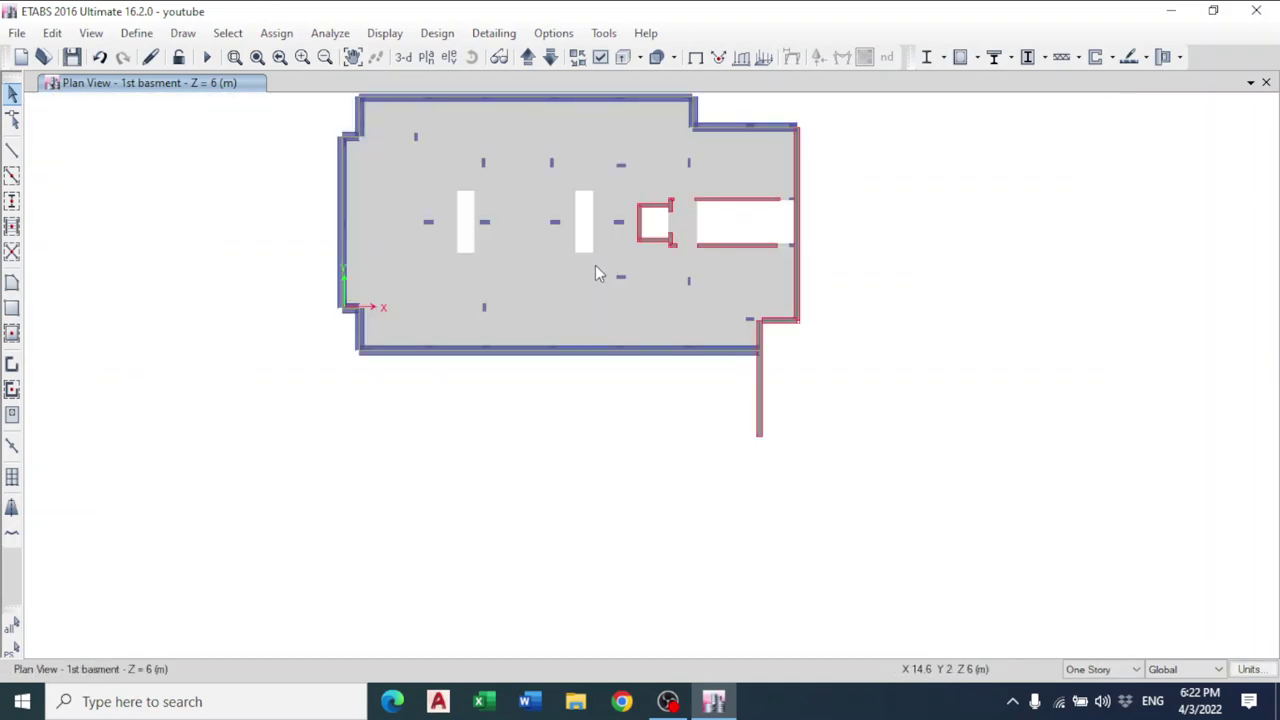
{"action": "middle_click_drag", "start_coordinate": [593, 207], "coordinate": [616, 299]}
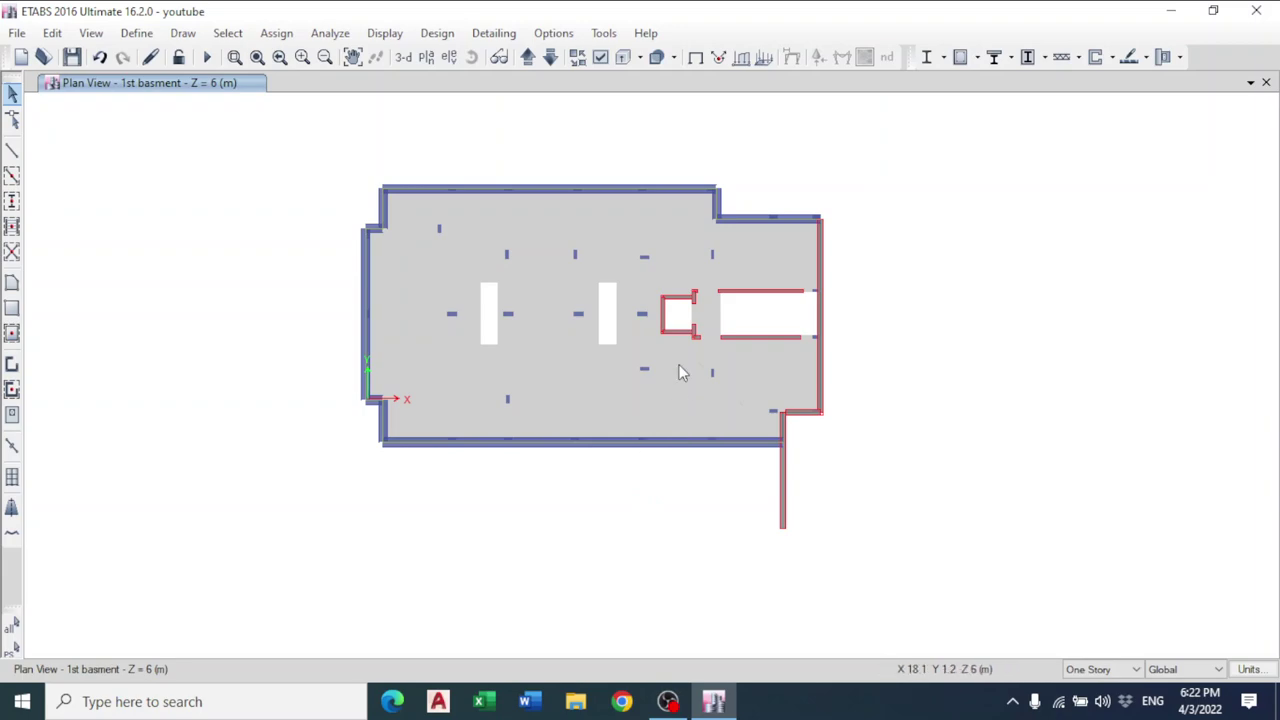
{"action": "left_click", "coordinate": [662, 696]}
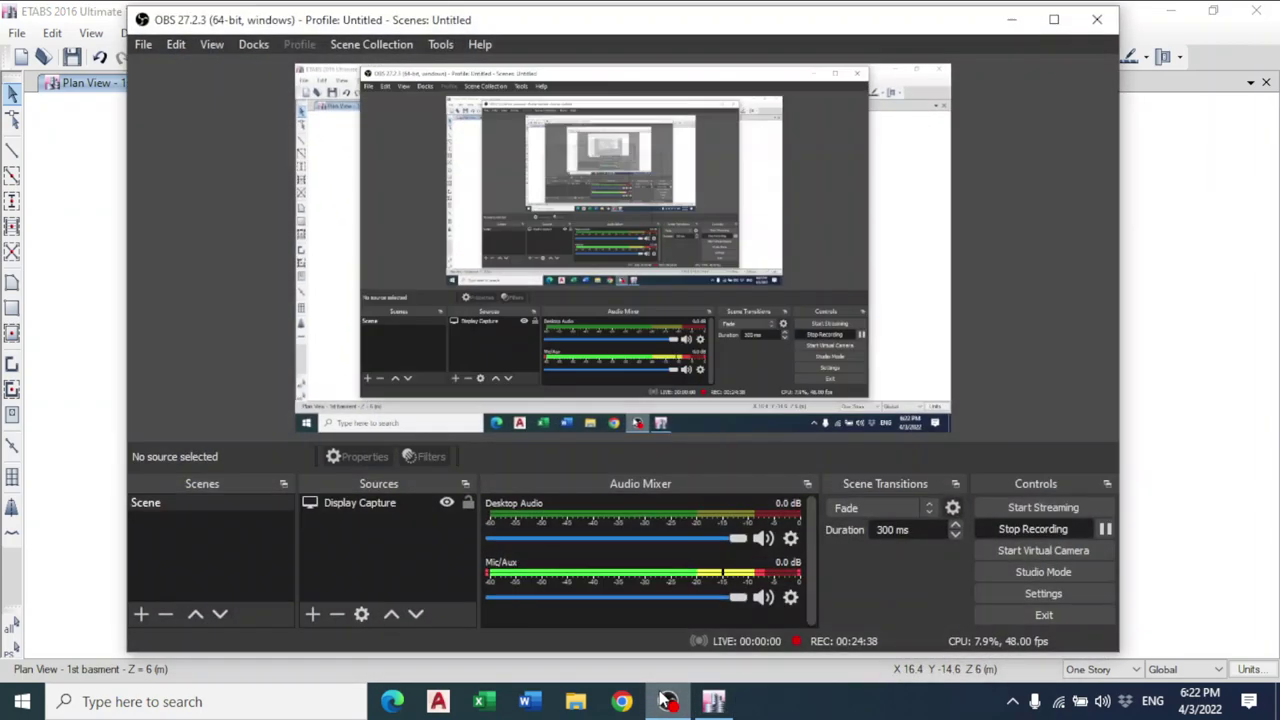
{"action": "left_click", "coordinate": [667, 701]}
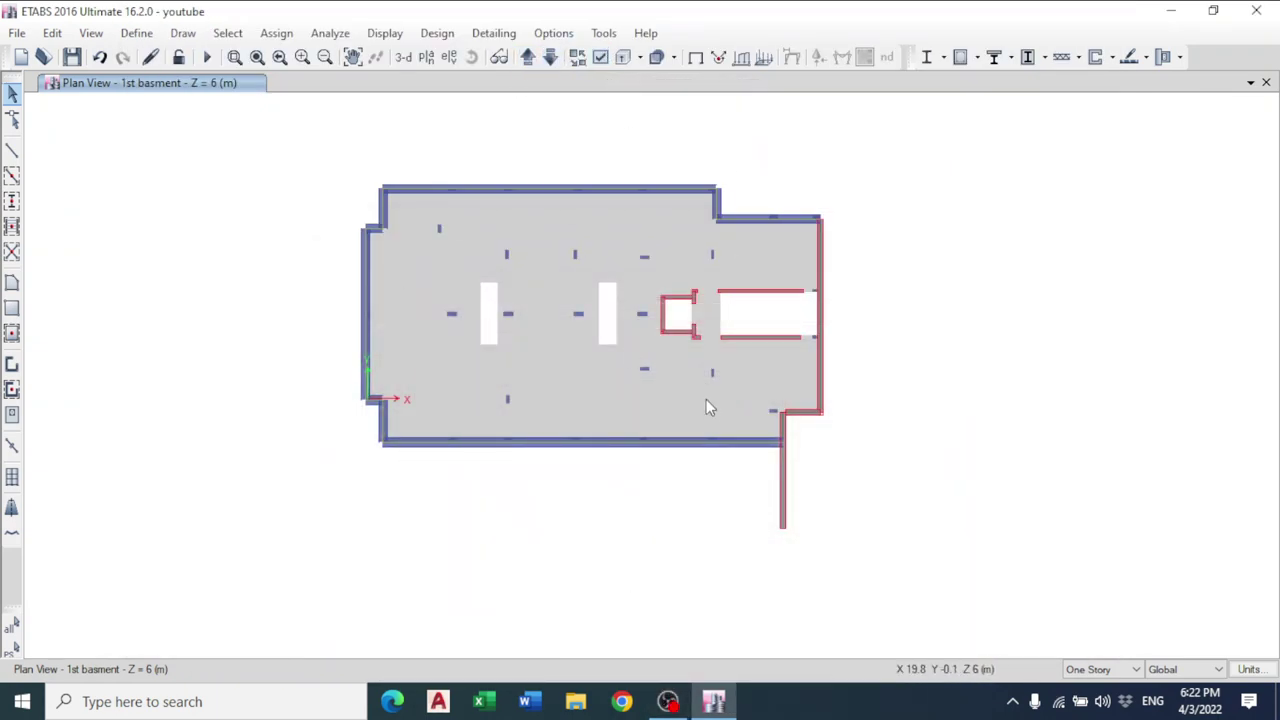
- Turn off the extruded display, move up to the Ground floor plan and save the model
{"action": "scroll", "coordinate": [600, 303], "scroll_direction": "up", "scroll_amount": 3}
{"action": "left_click", "coordinate": [622, 57]}
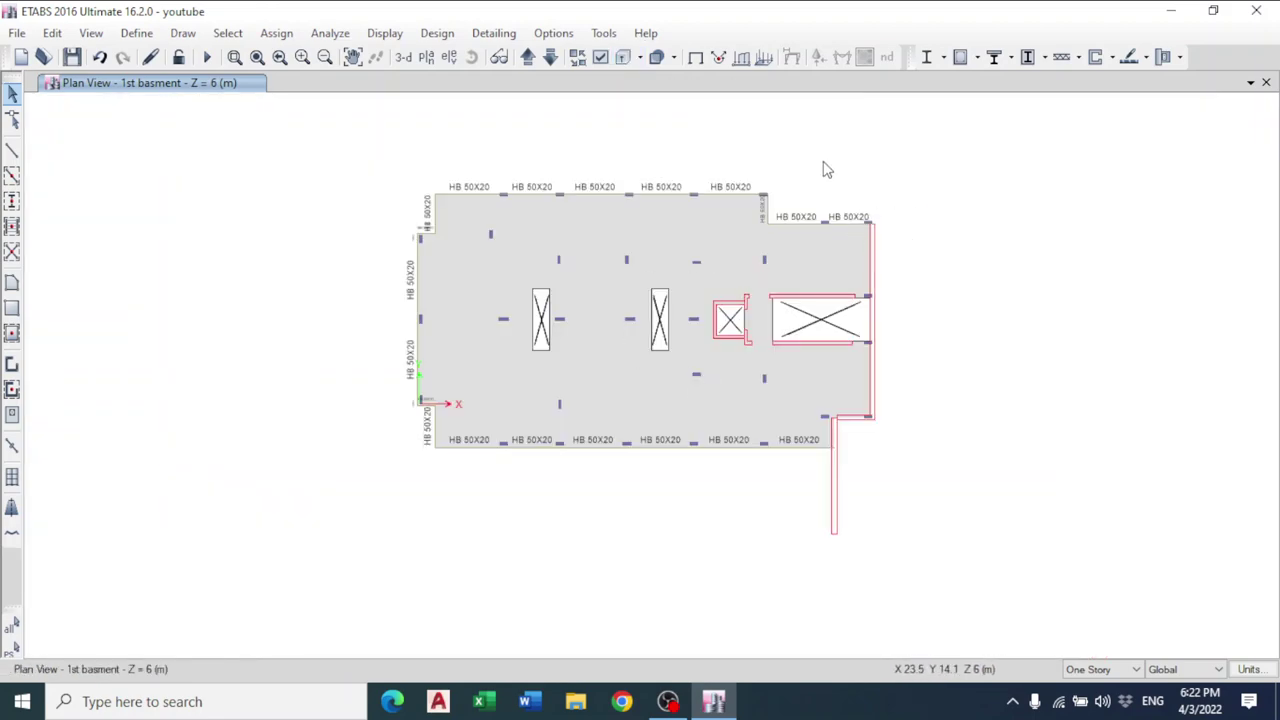
{"action": "left_click", "coordinate": [527, 57]}
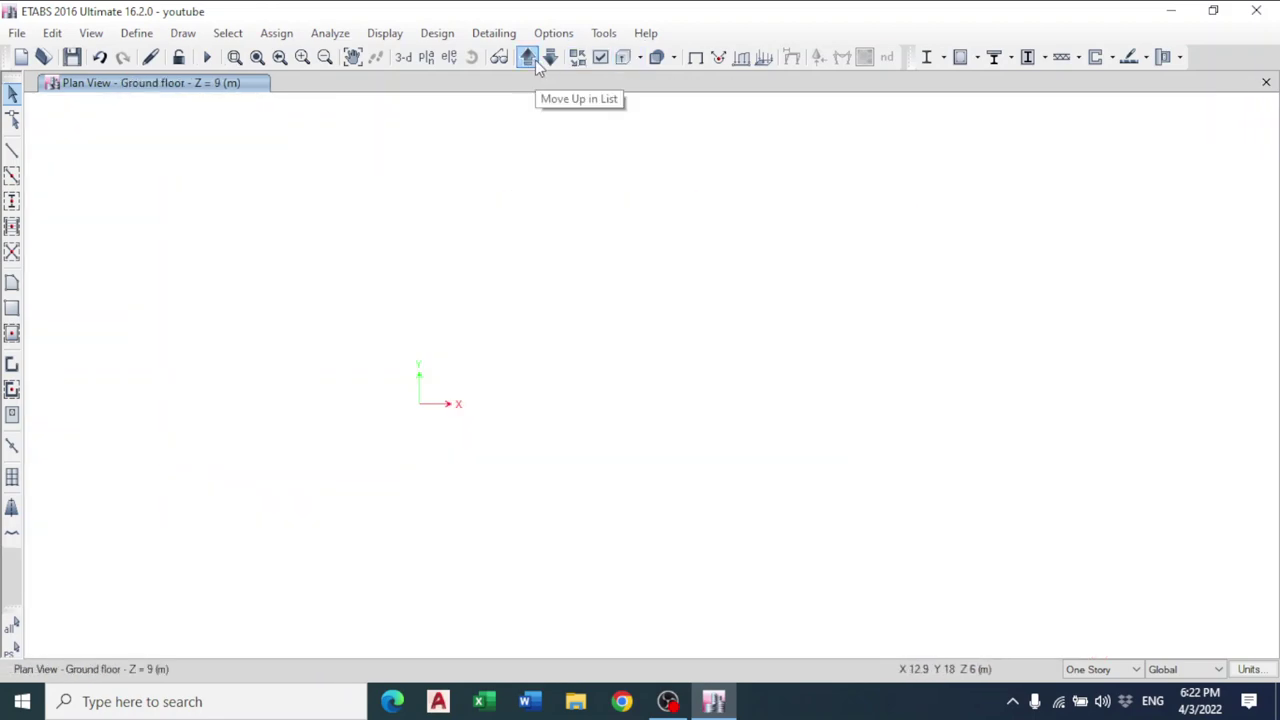
{"action": "left_click", "coordinate": [71, 57]}
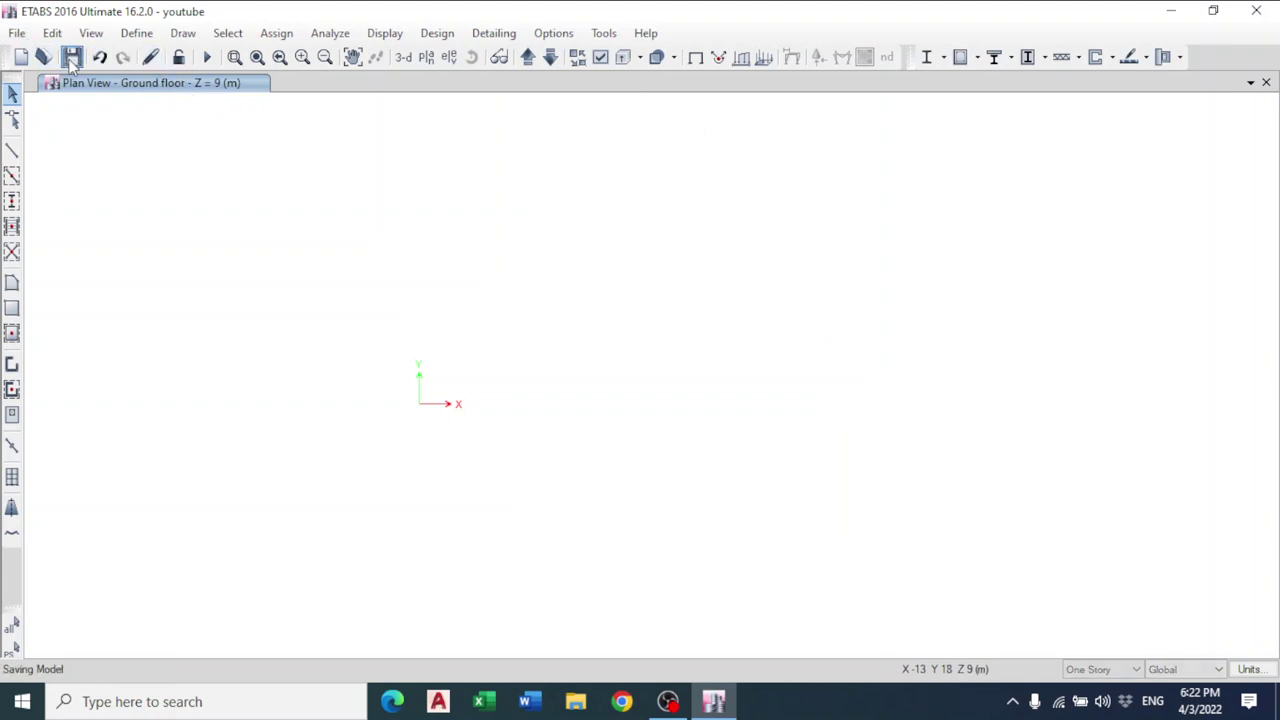
- Import Floors.dxf as an architectural plan in metres on the Ground floor story, adding it to the existing CAD entities
{"action": "left_click", "coordinate": [12, 33]}
{"action": "mouse_move", "coordinate": [100, 188]}
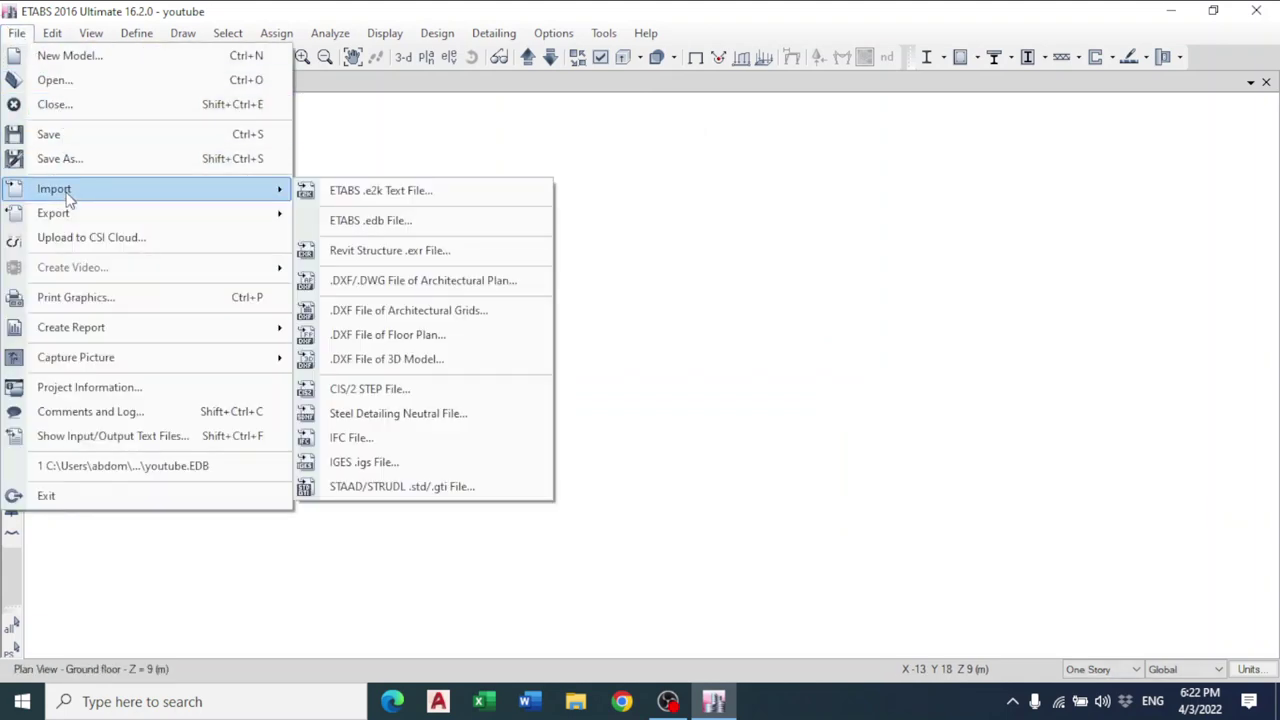
{"action": "left_click", "coordinate": [445, 287]}
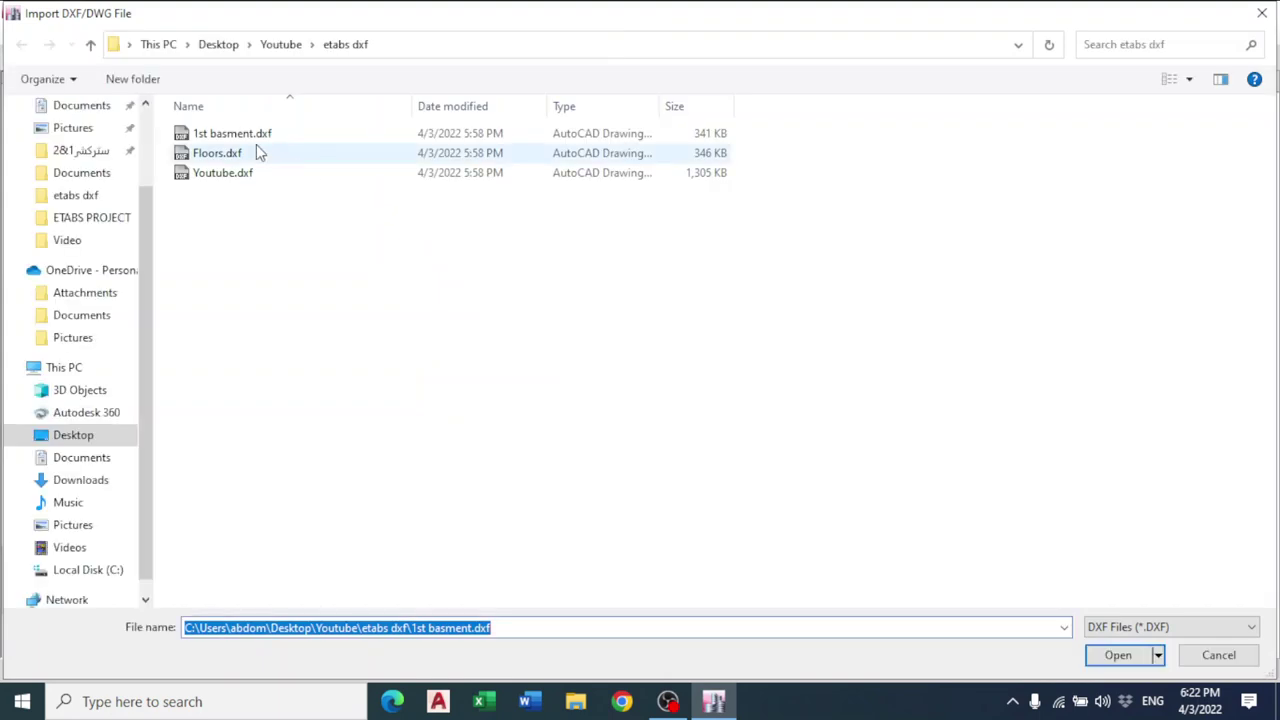
{"action": "double_click", "coordinate": [240, 154]}
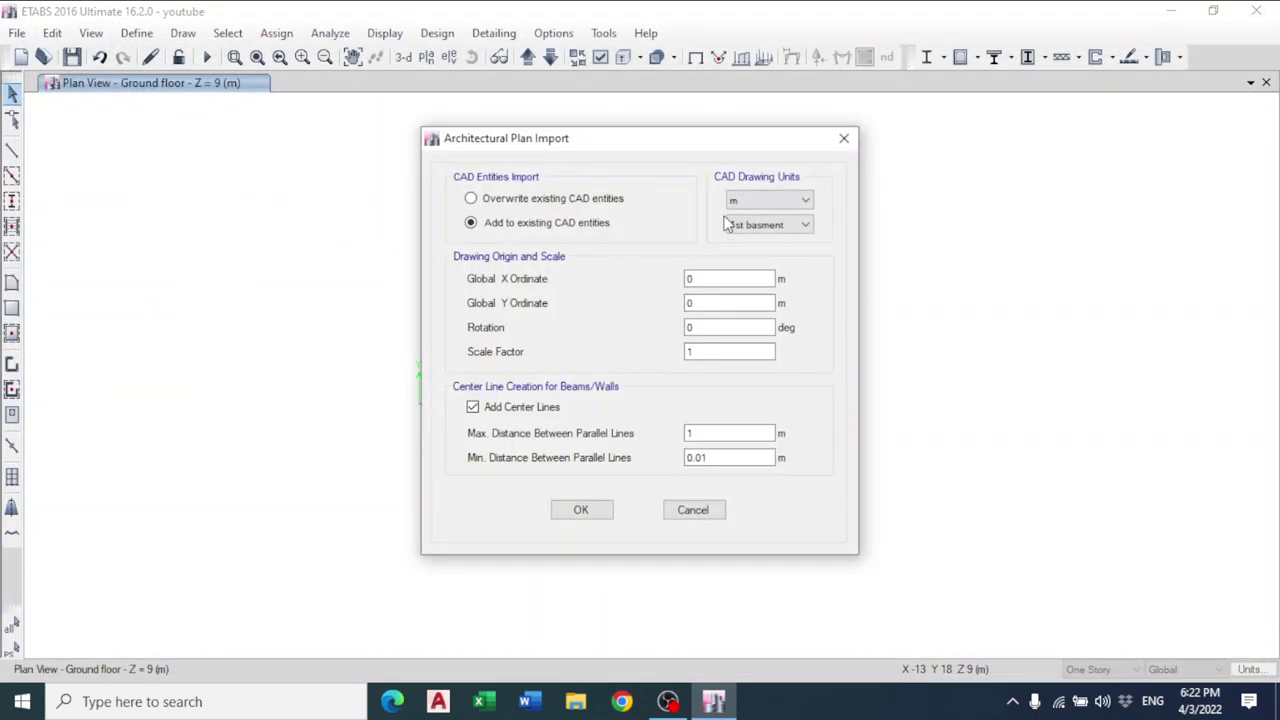
{"action": "left_click", "coordinate": [751, 225]}
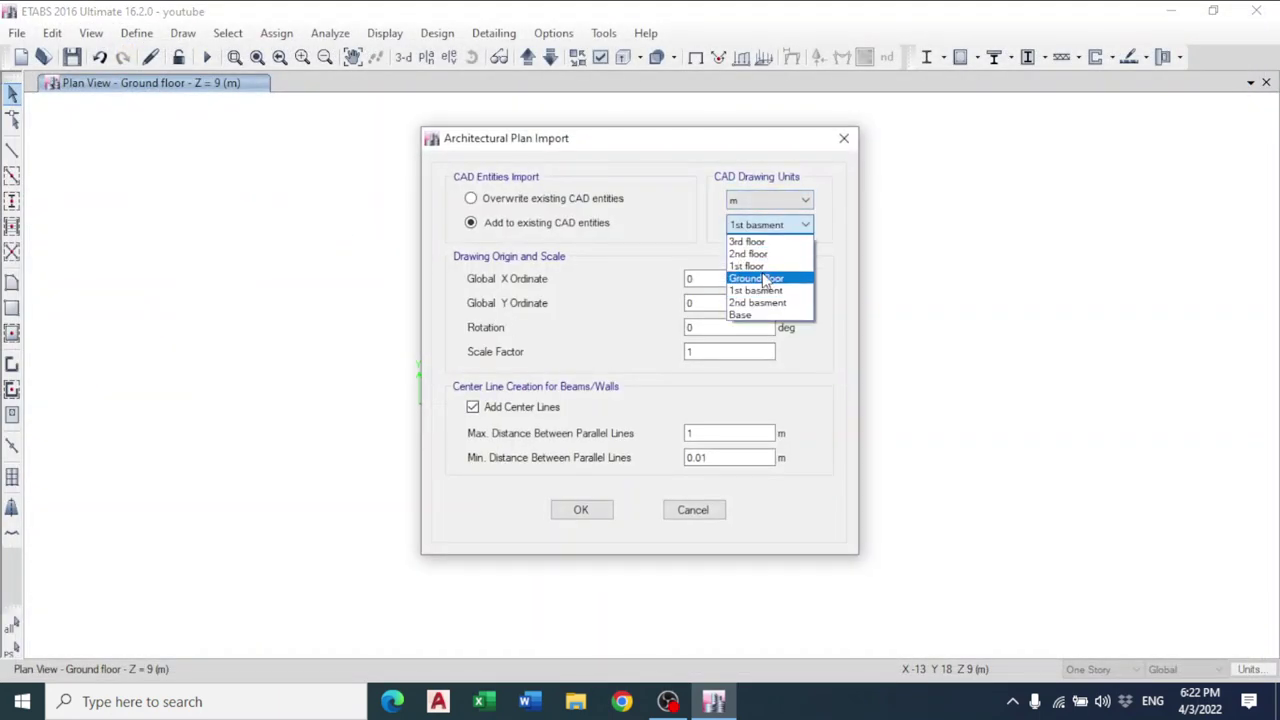
{"action": "left_click", "coordinate": [767, 280]}
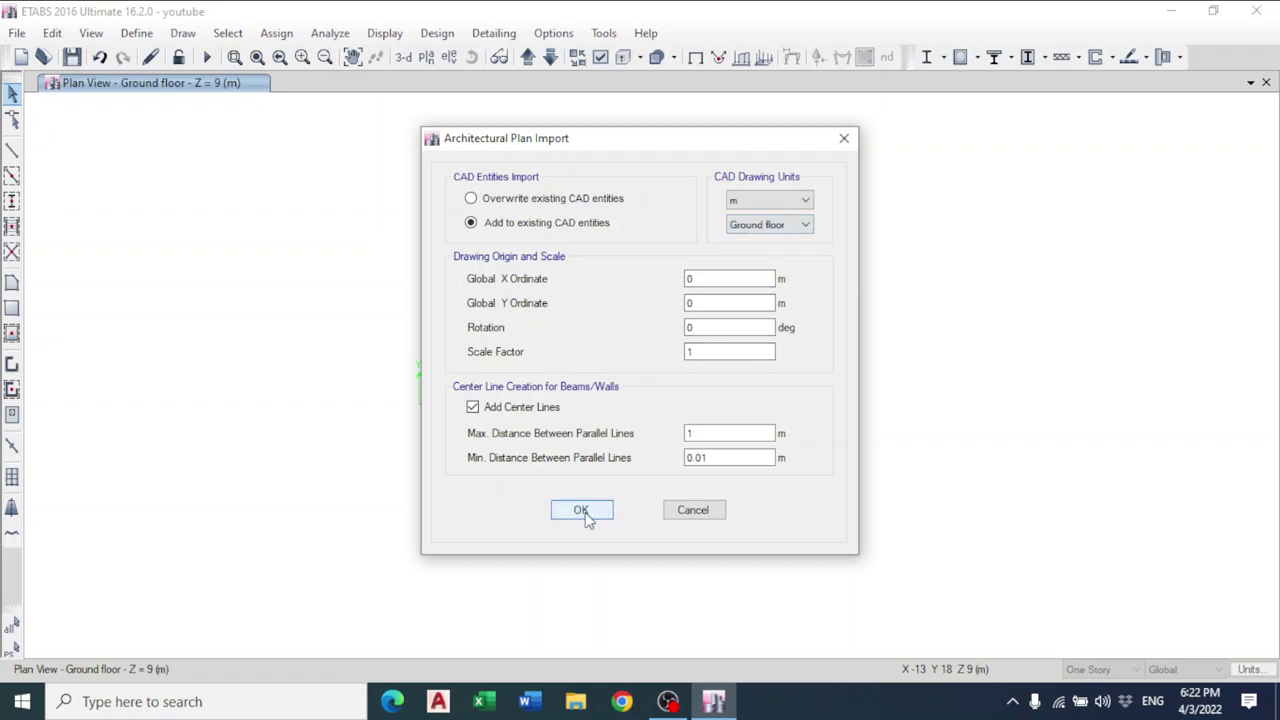
{"action": "left_click", "coordinate": [583, 512]}
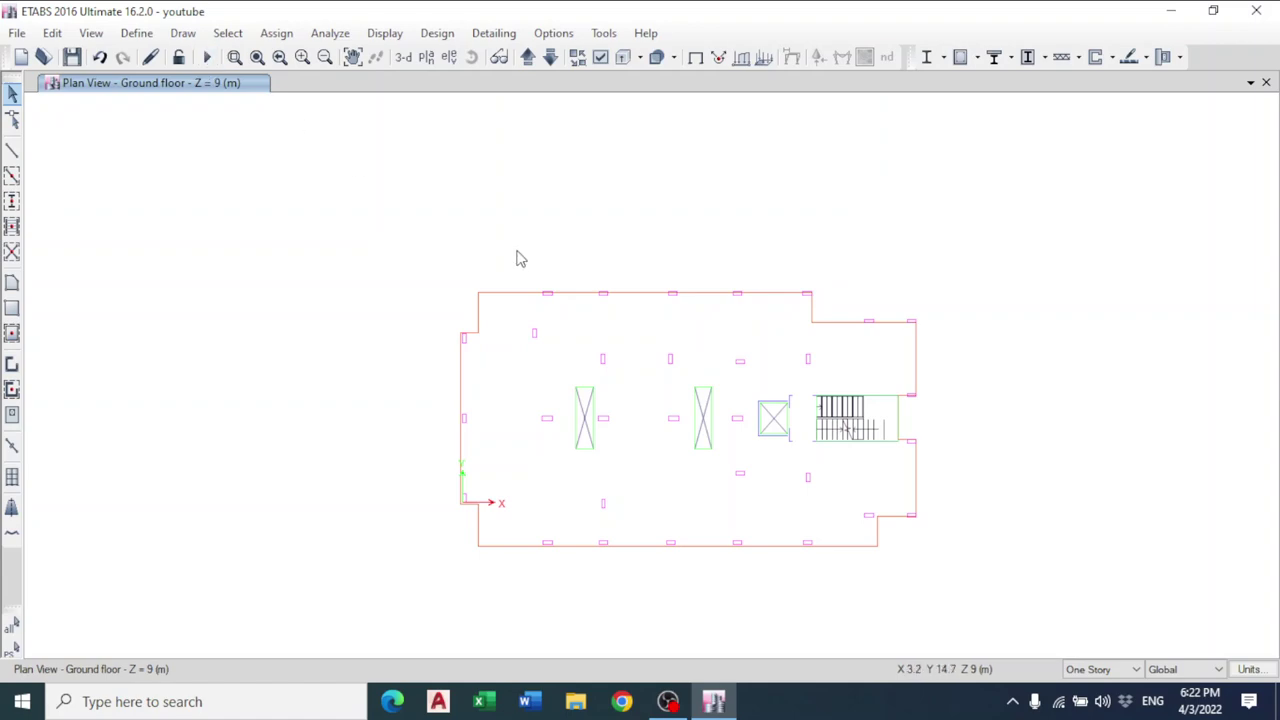
- Set the story option to Similar Stories and save the model
{"action": "left_click", "coordinate": [1100, 669]}
{"action": "left_click", "coordinate": [1090, 710]}
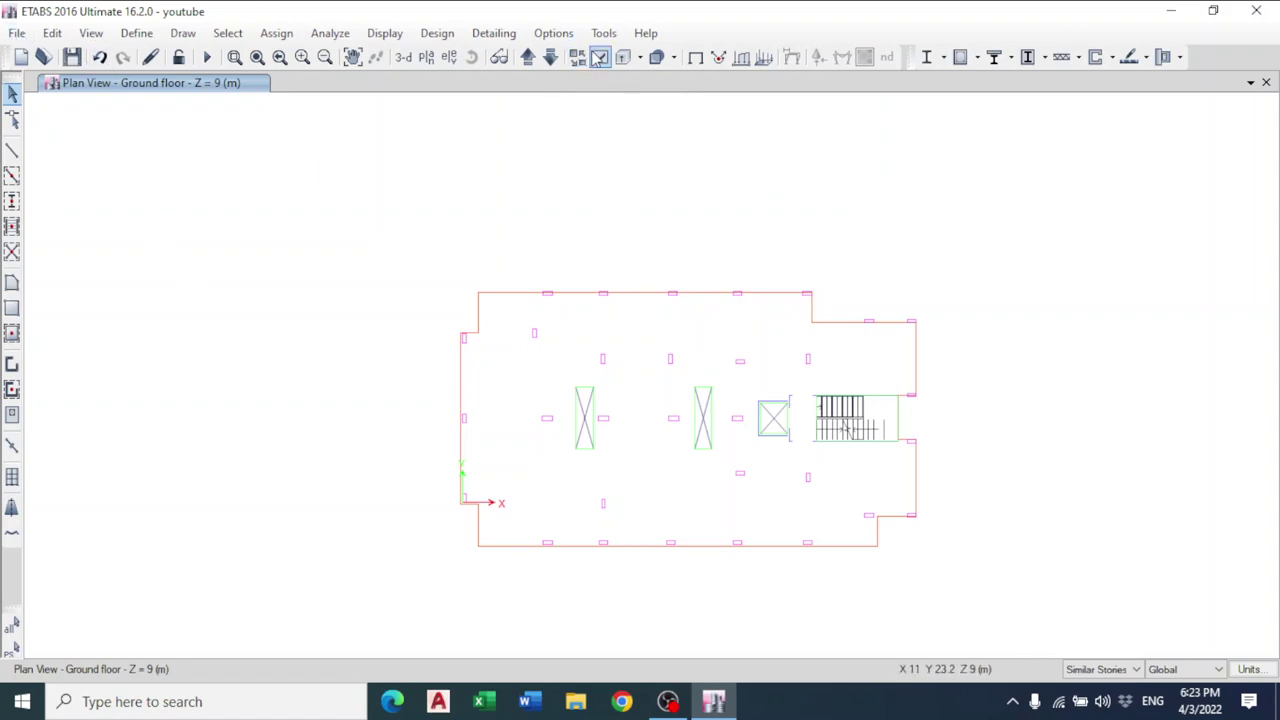
{"action": "left_click", "coordinate": [71, 57]}
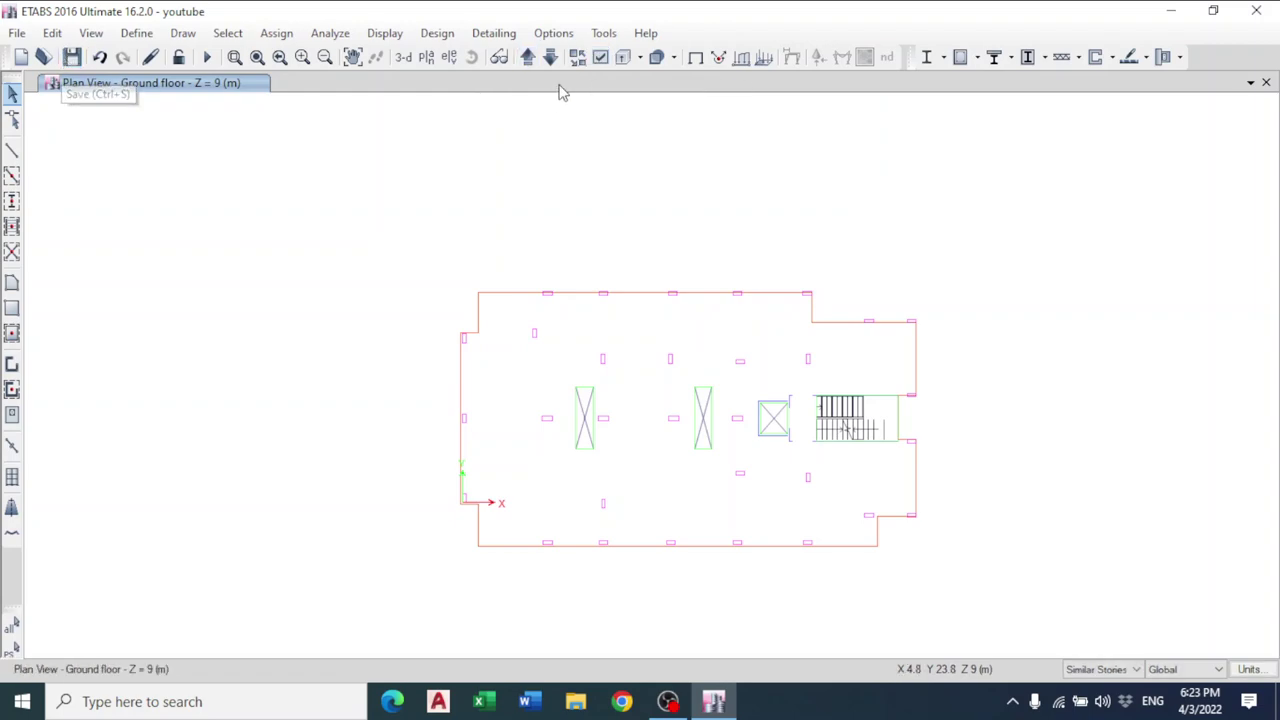
{"action": "left_click", "coordinate": [553, 33]}
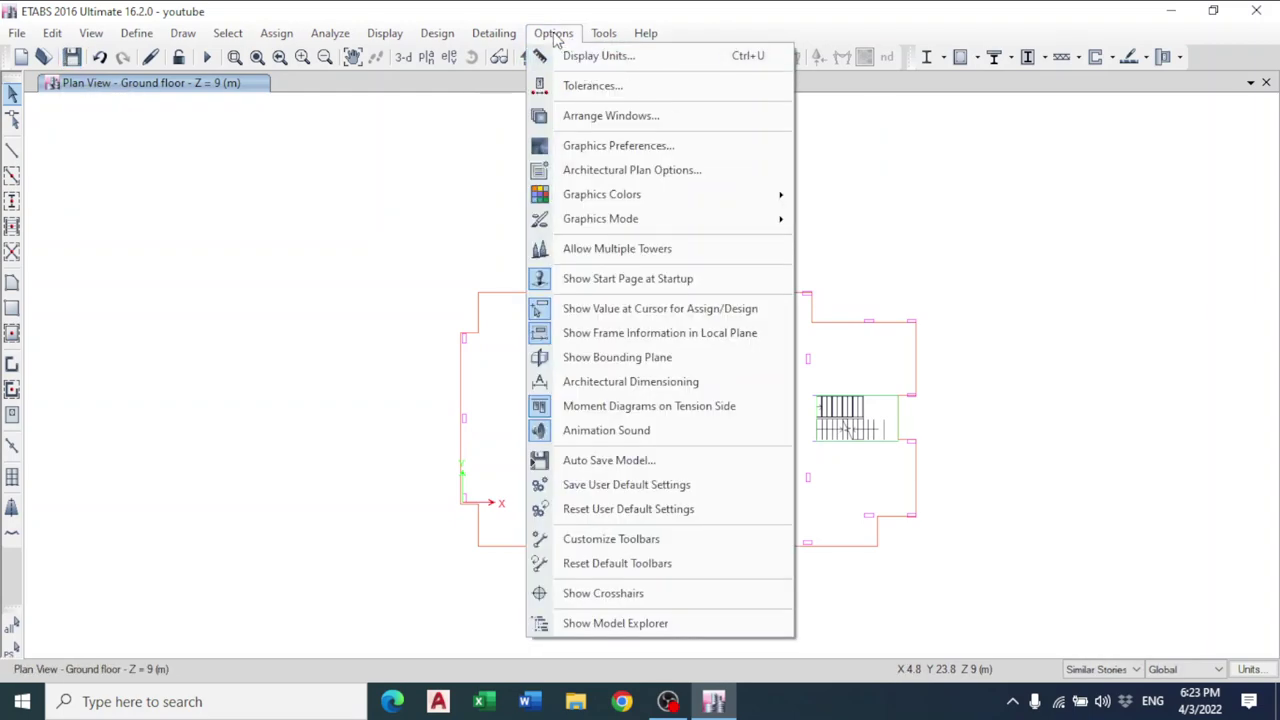
{"action": "left_click", "coordinate": [28, 283]}
{"action": "left_click", "coordinate": [12, 285]}
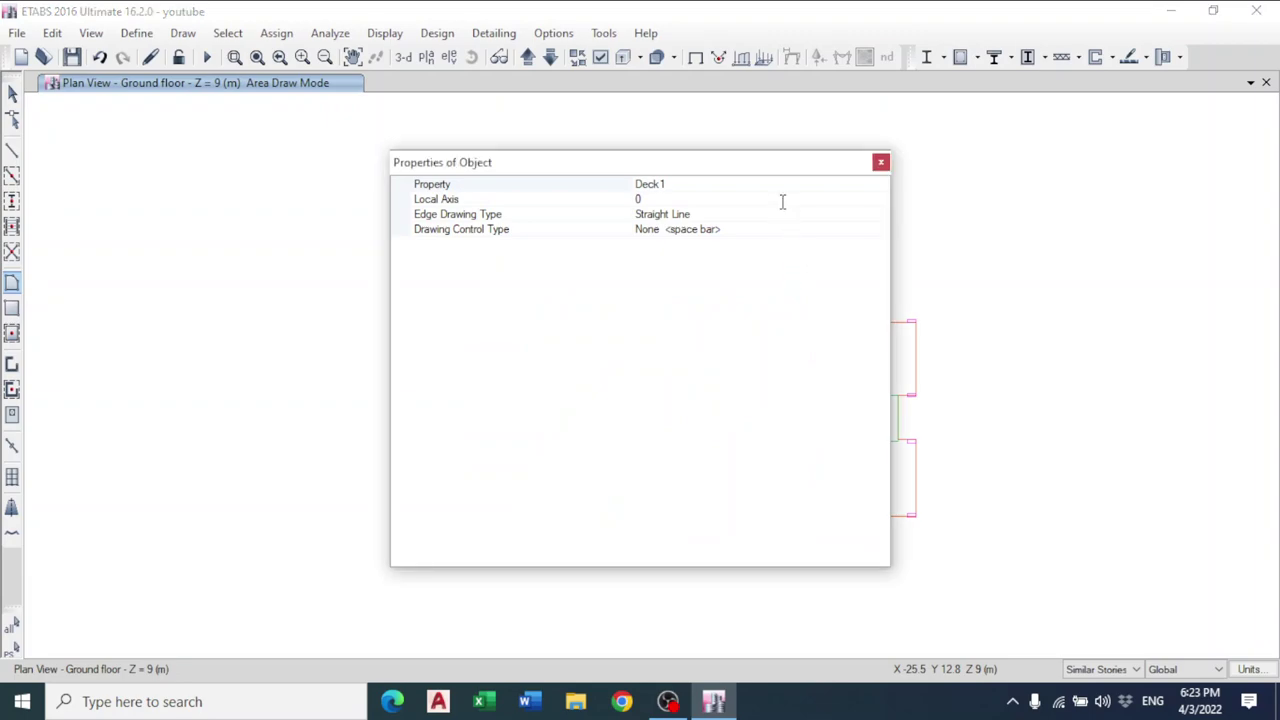
{"action": "left_click", "coordinate": [800, 199]}
{"action": "left_click", "coordinate": [872, 184]}
{"action": "left_click", "coordinate": [880, 184]}
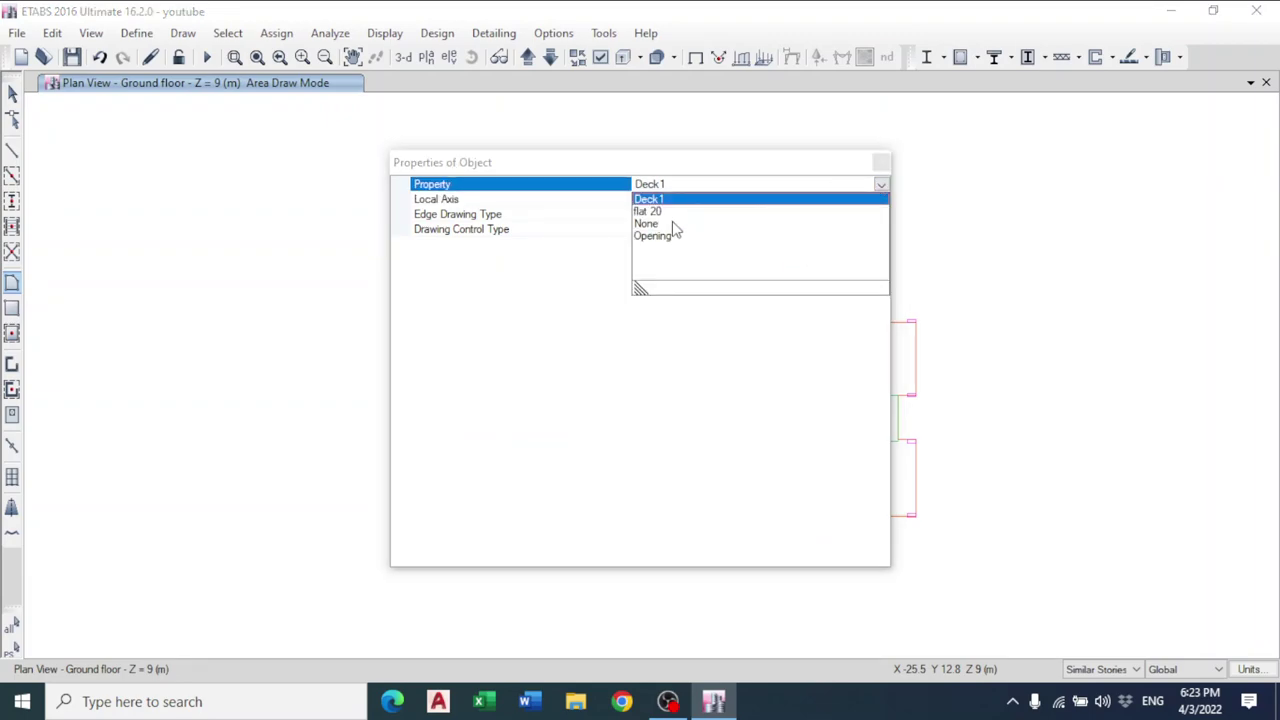
{"action": "left_click", "coordinate": [676, 212]}
{"action": "left_click", "coordinate": [880, 163]}
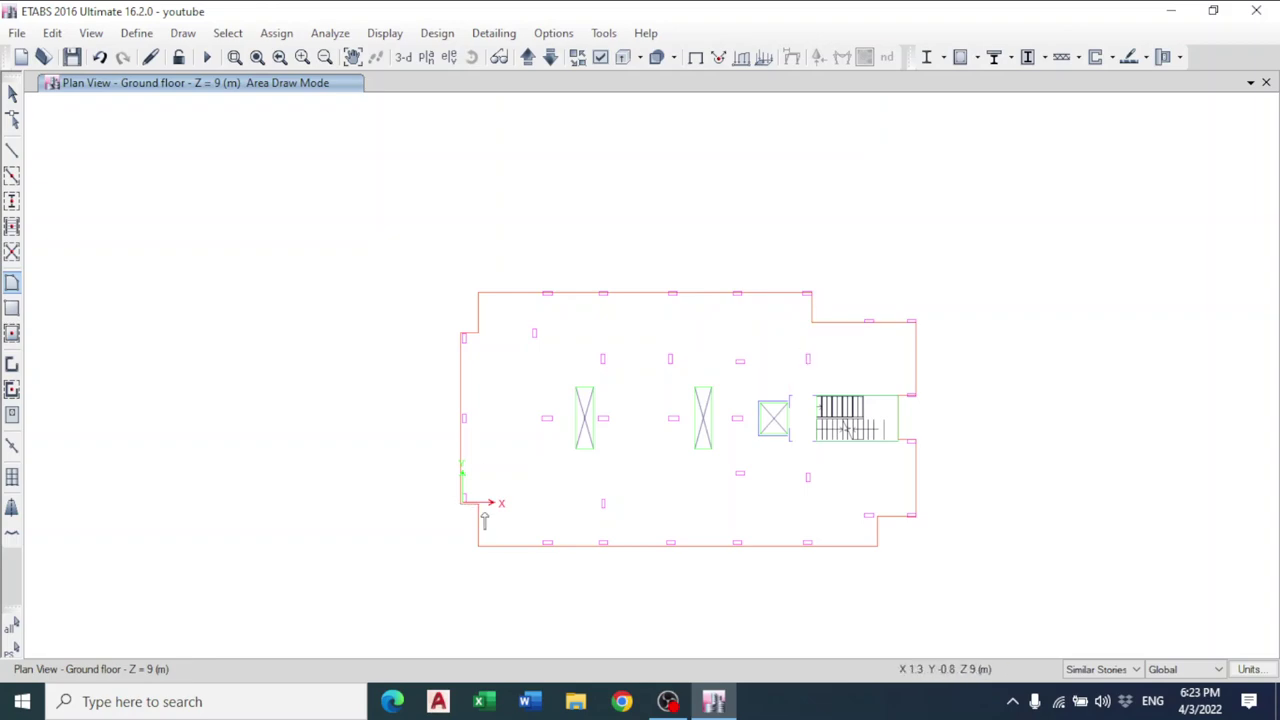
- Hide all architectural plan layers except Safe Col
{"action": "left_click", "coordinate": [553, 33]}
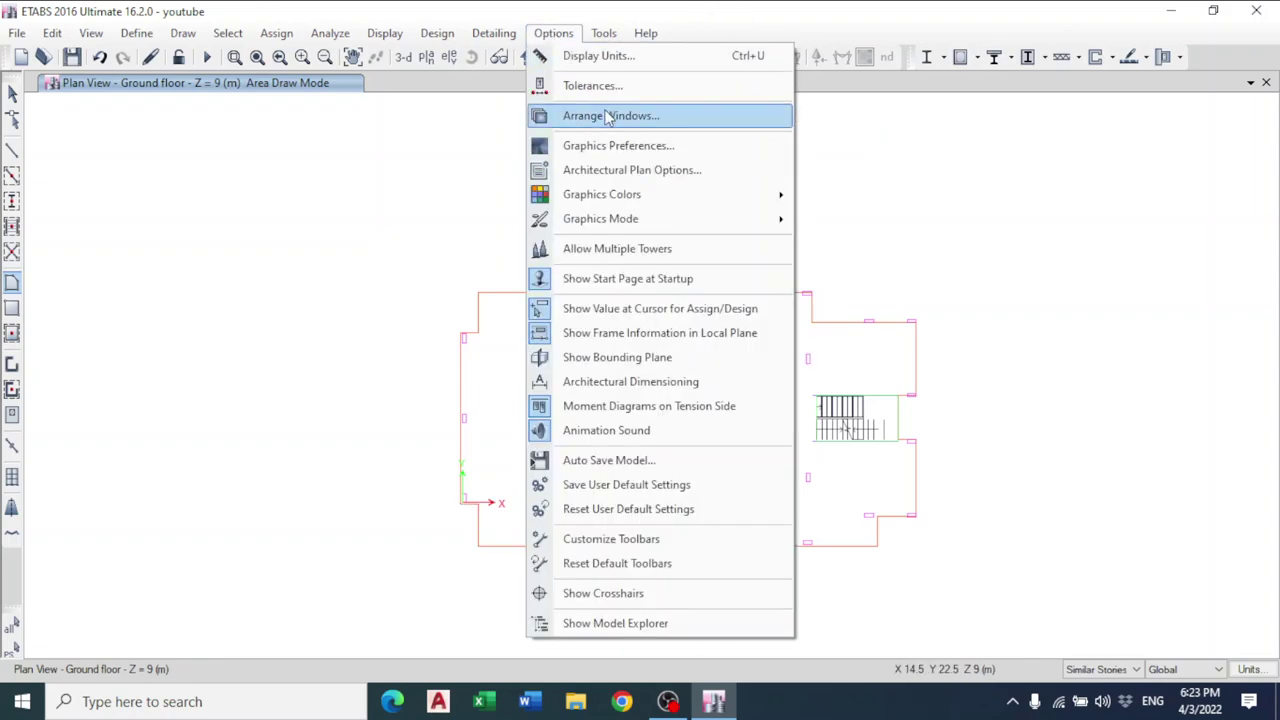
{"action": "left_click", "coordinate": [625, 170]}
{"action": "left_click", "coordinate": [836, 283]}
{"action": "left_click_drag", "start_coordinate": [772, 258], "coordinate": [772, 365]}
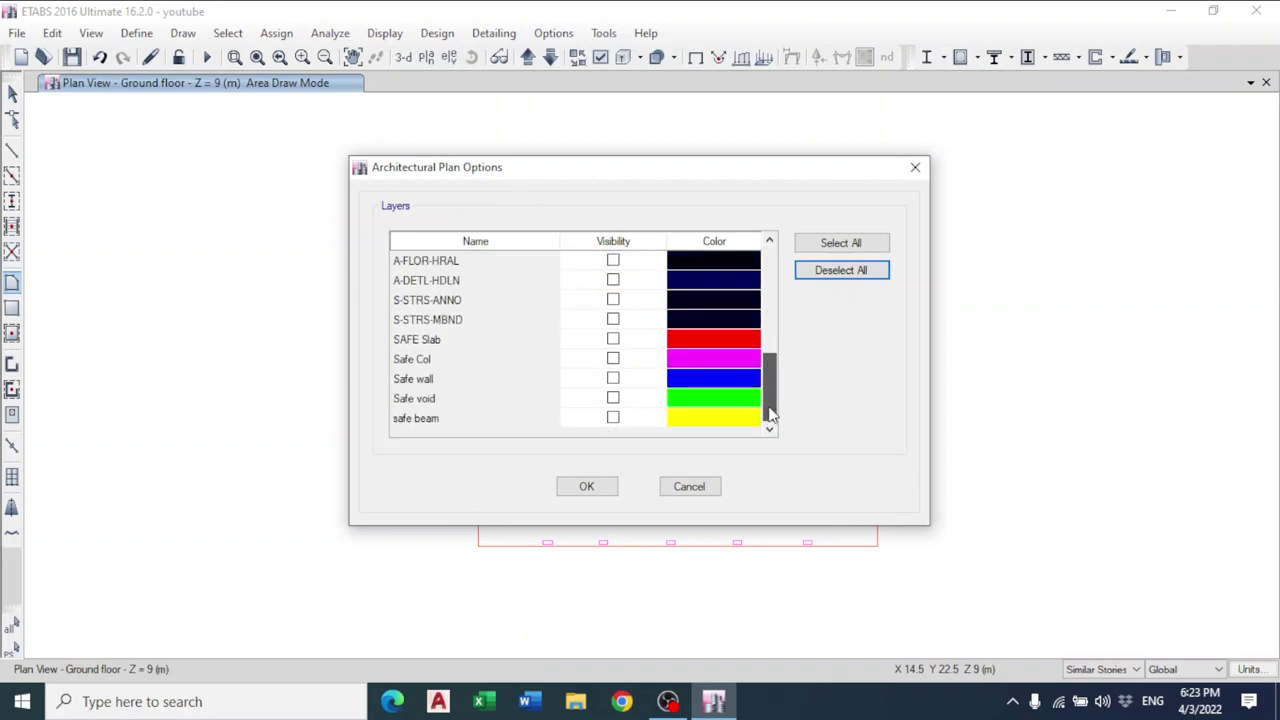
{"action": "left_click", "coordinate": [613, 358]}
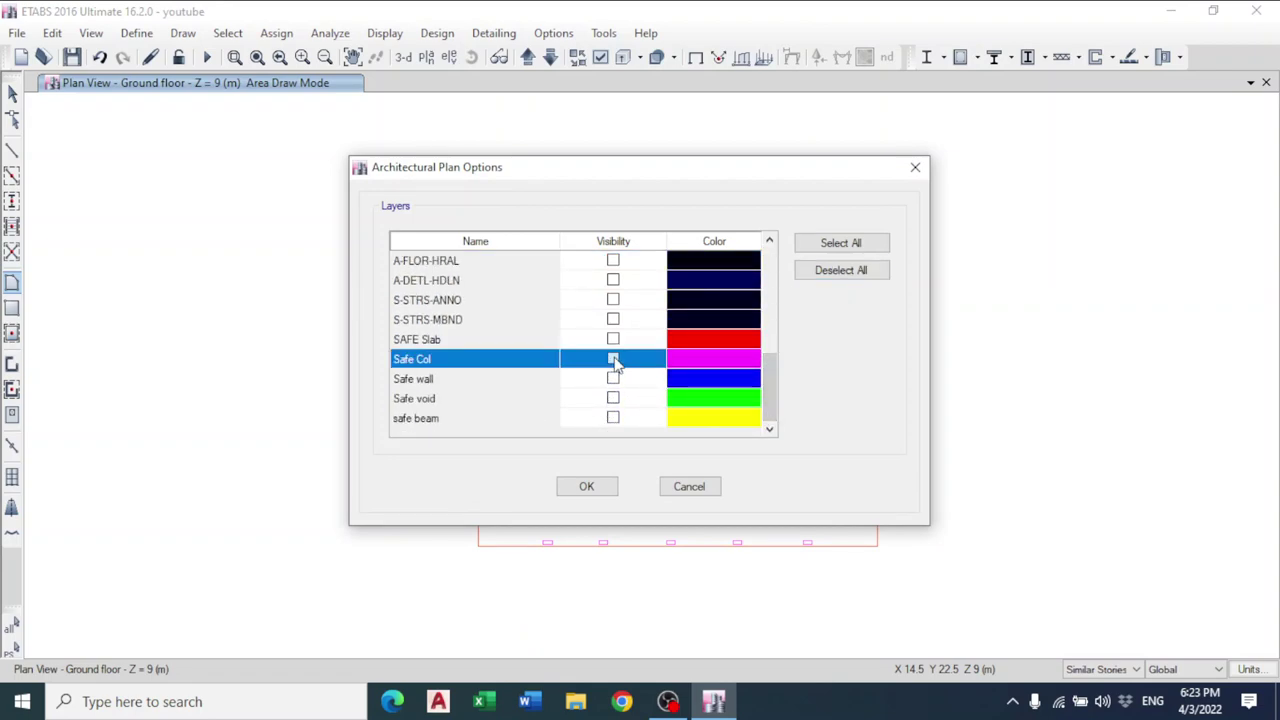
{"action": "left_click", "coordinate": [586, 486]}
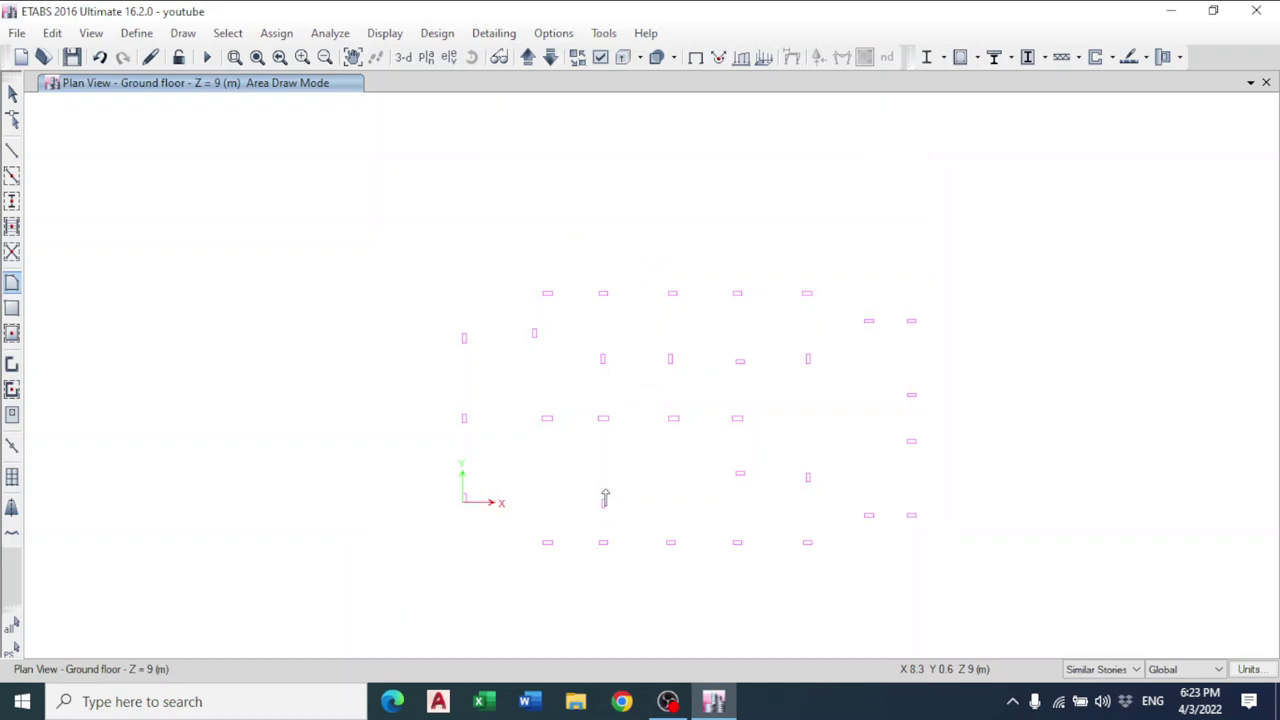
- Use the quick column draw tool to create columns on the CAD outlines along the north, west and south sides of the Ground floor plan
{"action": "left_click", "coordinate": [12, 200]}
{"action": "left_click", "coordinate": [880, 163]}
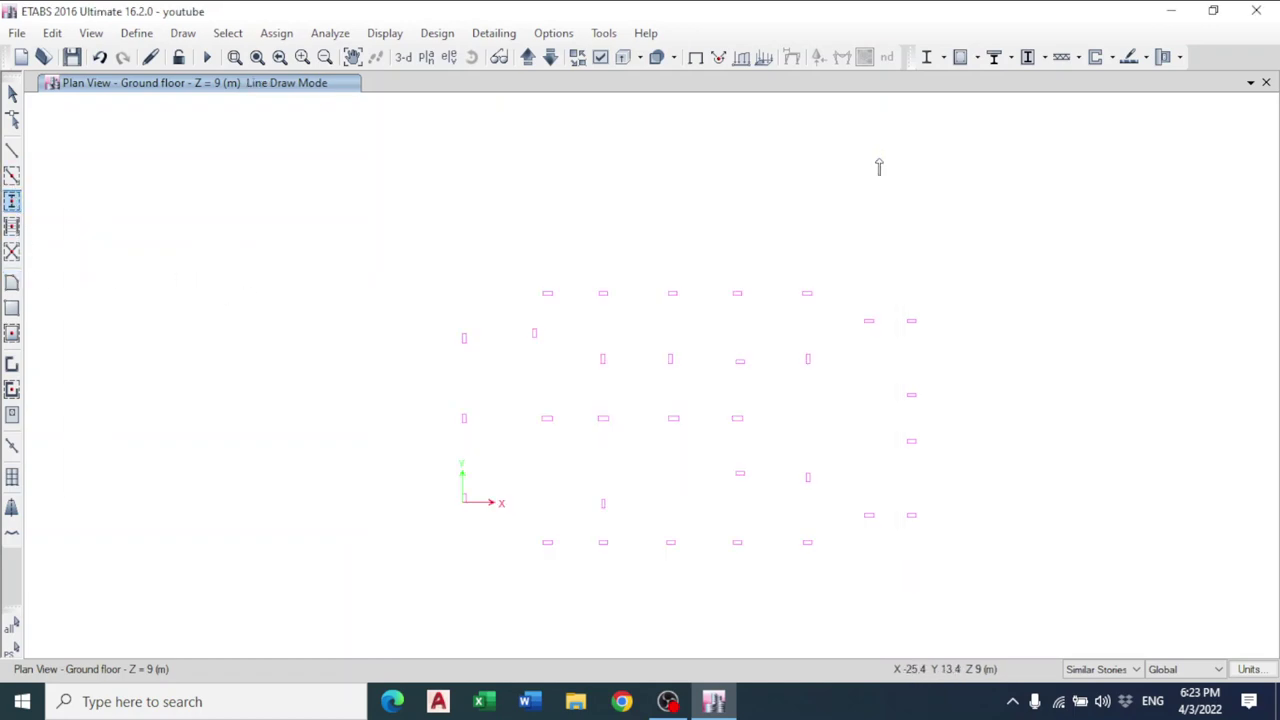
{"action": "left_click_drag", "start_coordinate": [957, 278], "coordinate": [838, 355]}
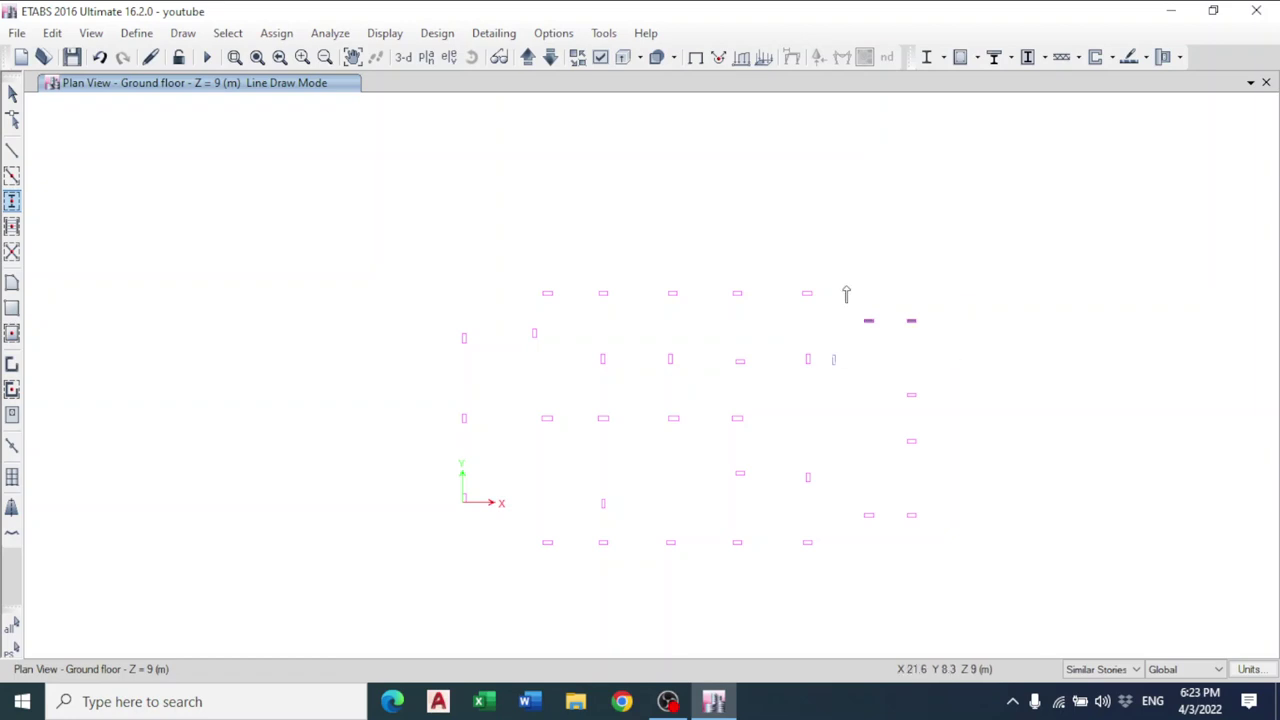
{"action": "left_click_drag", "start_coordinate": [846, 272], "coordinate": [446, 378]}
{"action": "left_click_drag", "start_coordinate": [555, 400], "coordinate": [440, 446]}
{"action": "left_click_drag", "start_coordinate": [648, 488], "coordinate": [514, 596]}
{"action": "left_click_drag", "start_coordinate": [778, 518], "coordinate": [652, 578]}
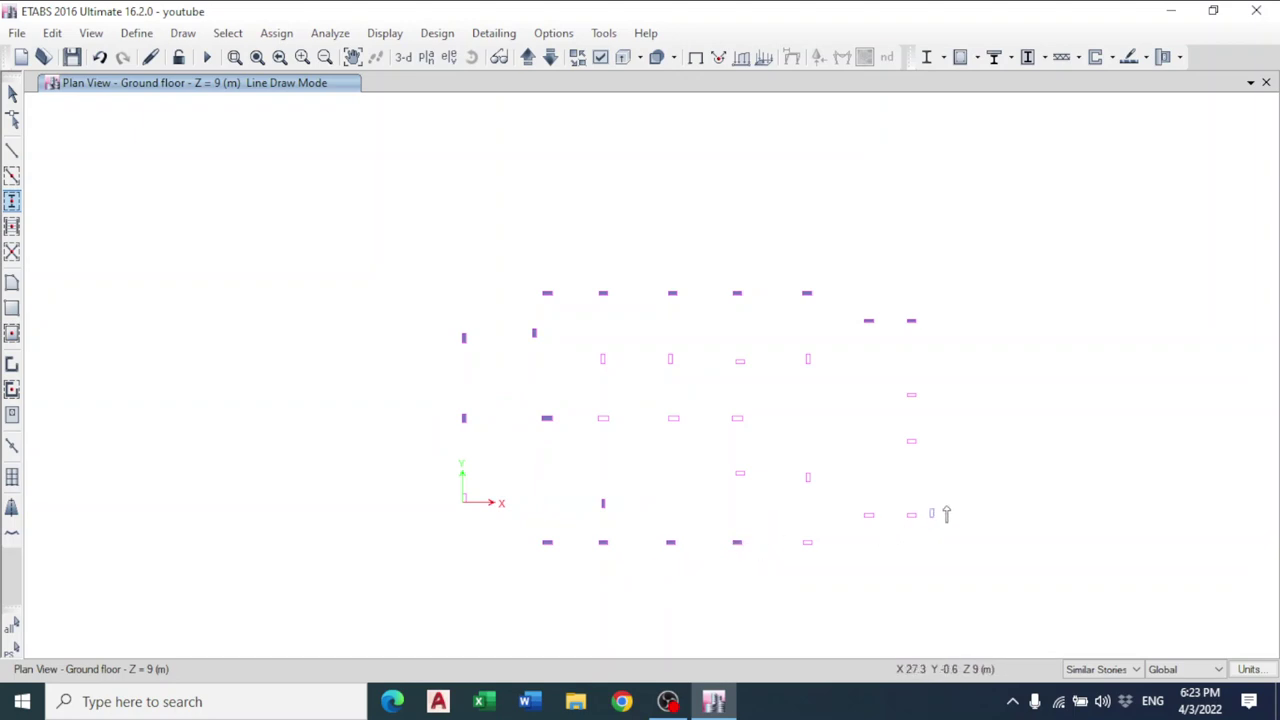
{"action": "left_click_drag", "start_coordinate": [968, 495], "coordinate": [790, 566]}
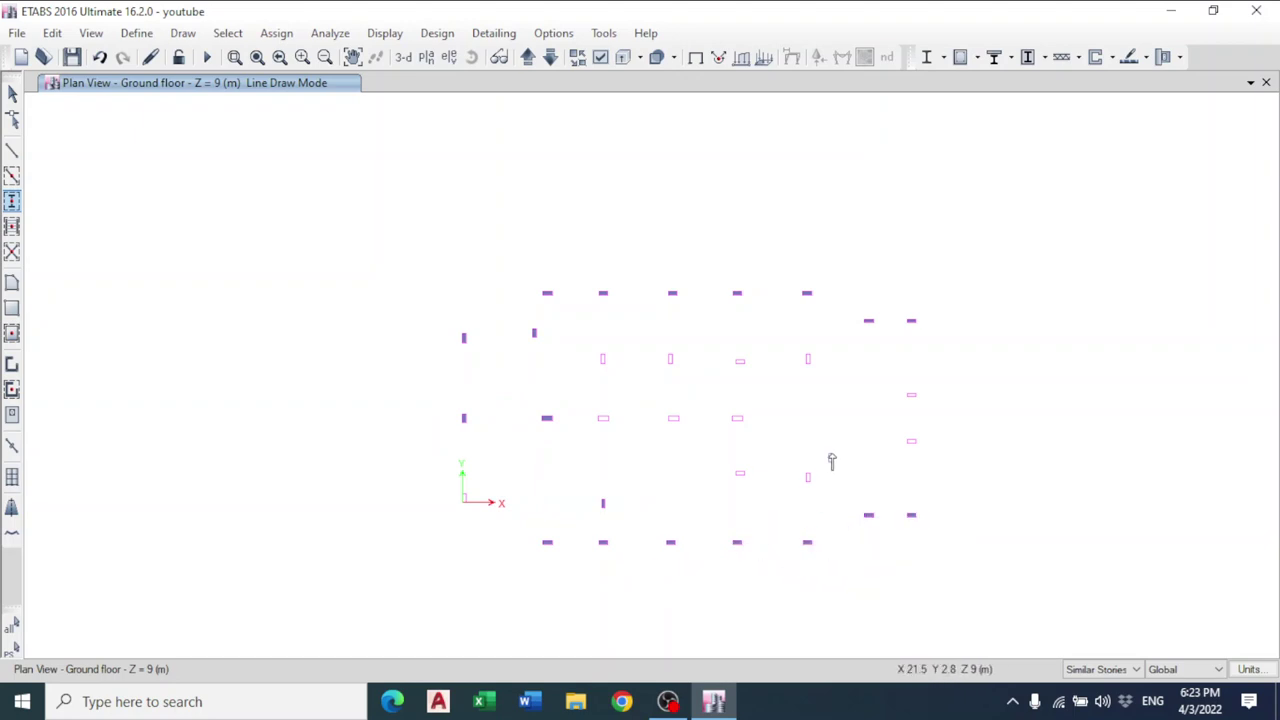
- Create columns on the interior column outlines of the Ground floor plan, covering the lower pair, the middle row and the first three above it
{"action": "left_click_drag", "start_coordinate": [831, 461], "coordinate": [724, 500]}
{"action": "left_click_drag", "start_coordinate": [764, 395], "coordinate": [590, 456]}
{"action": "scroll", "coordinate": [590, 406], "scroll_direction": "up", "scroll_amount": 3}
{"action": "left_click", "coordinate": [626, 279]}
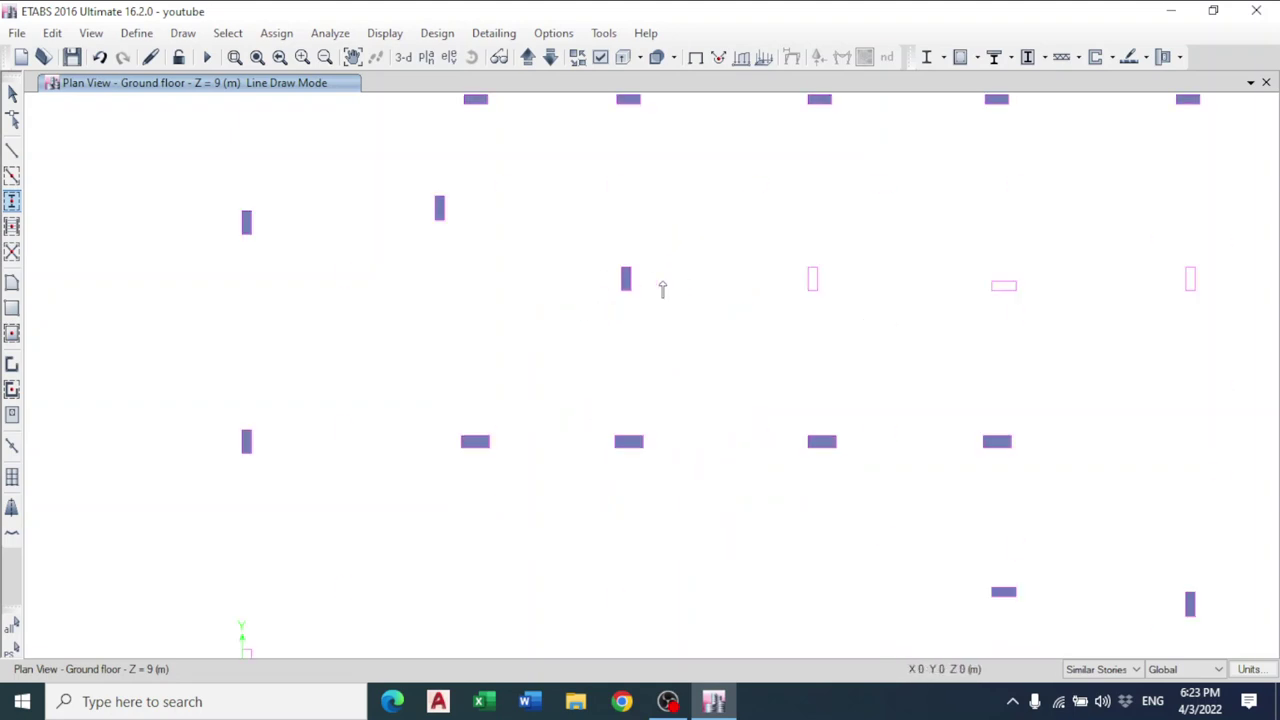
{"action": "left_click", "coordinate": [812, 279]}
{"action": "left_click", "coordinate": [1003, 287]}
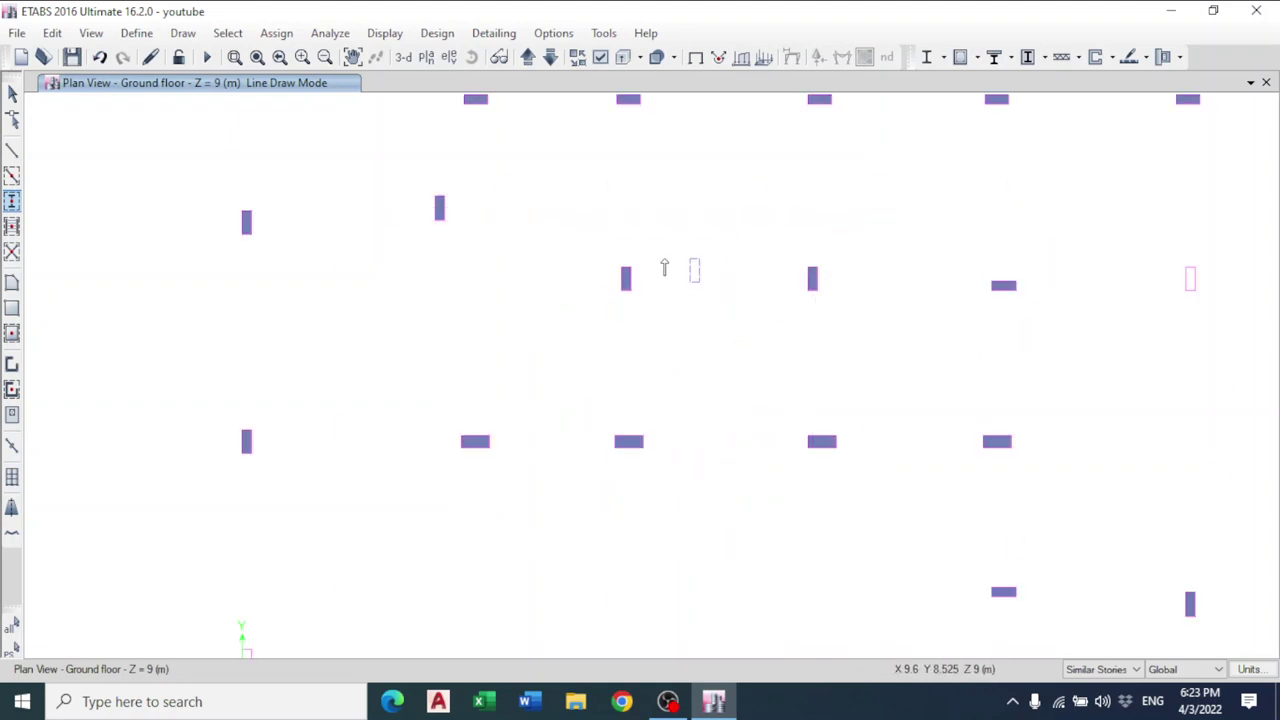
{"action": "scroll", "coordinate": [626, 294], "scroll_direction": "up", "scroll_amount": 5}
{"action": "left_click", "coordinate": [626, 294]}
{"action": "scroll", "coordinate": [740, 326], "scroll_direction": "down", "scroll_amount": 8}
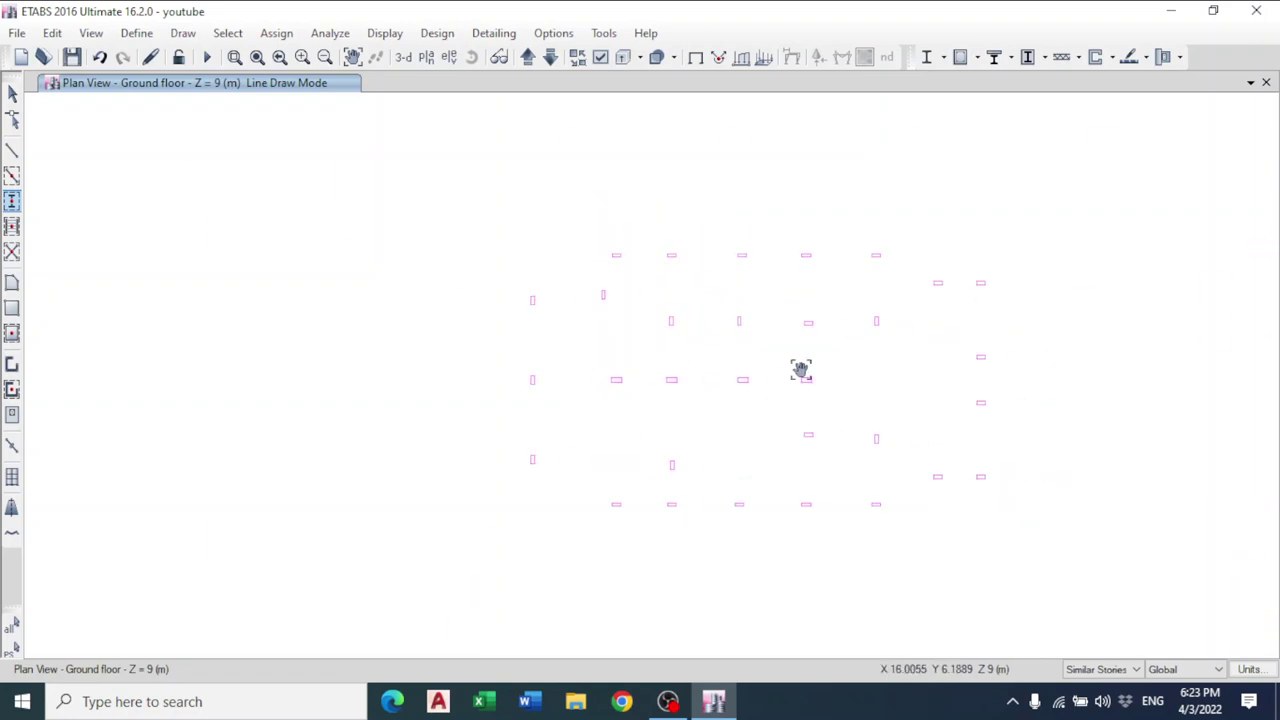
- Create columns on the last interior outline and the two remaining outlines at the east edge of the plan, and end column drawing
{"action": "scroll", "coordinate": [790, 368], "scroll_direction": "up", "scroll_amount": 4}
{"action": "left_click_drag", "start_coordinate": [611, 209], "coordinate": [478, 312]}
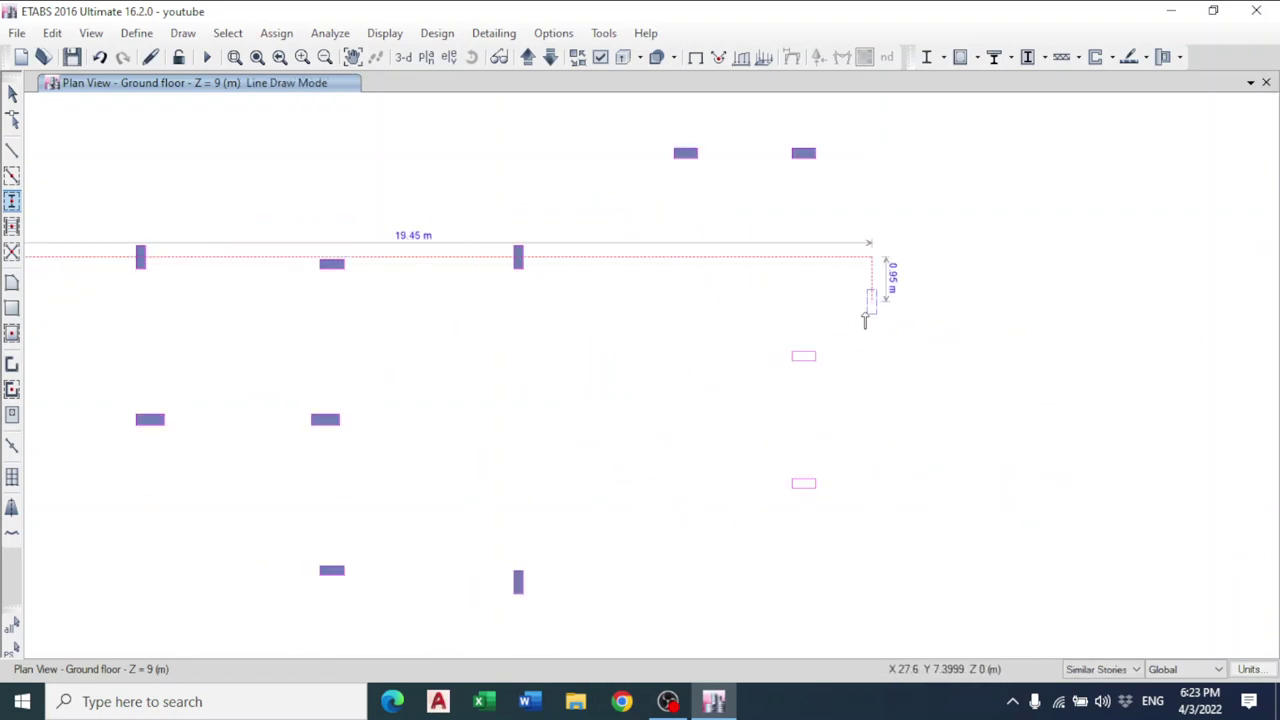
{"action": "left_click_drag", "start_coordinate": [874, 304], "coordinate": [766, 529]}
{"action": "scroll", "coordinate": [663, 443], "scroll_direction": "down", "scroll_amount": 6}
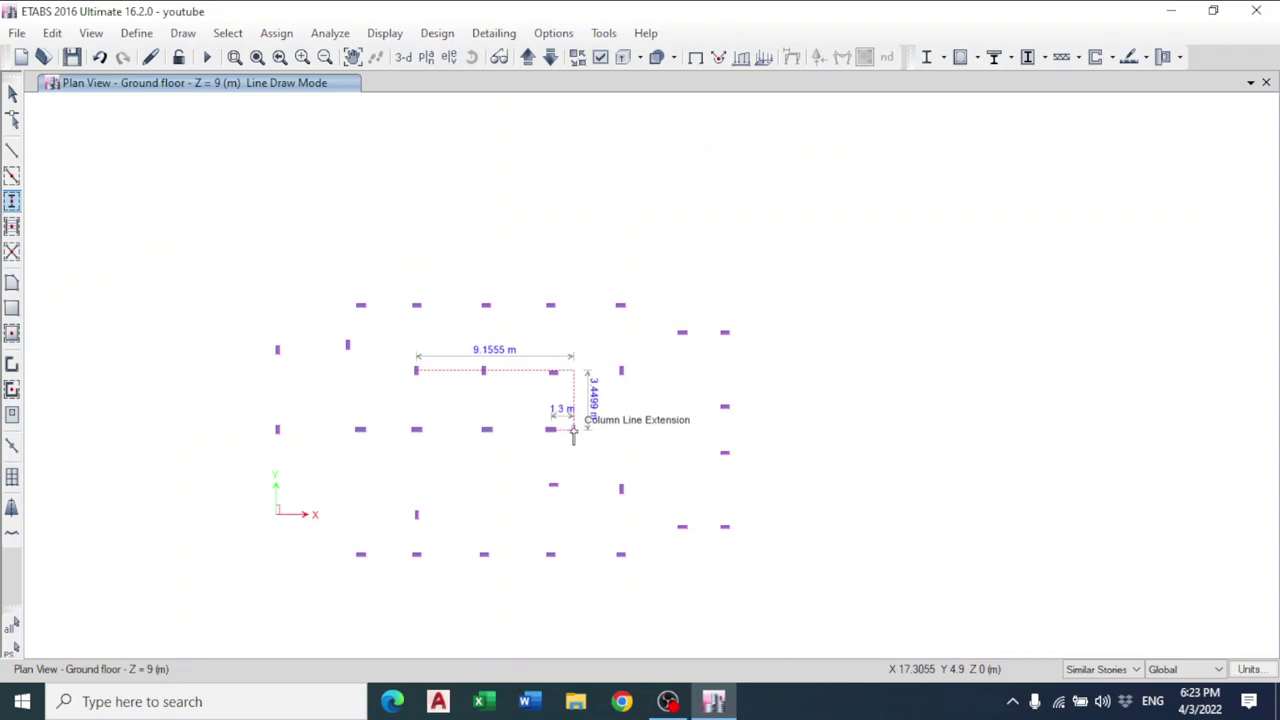
{"action": "key", "text": "Escape"}
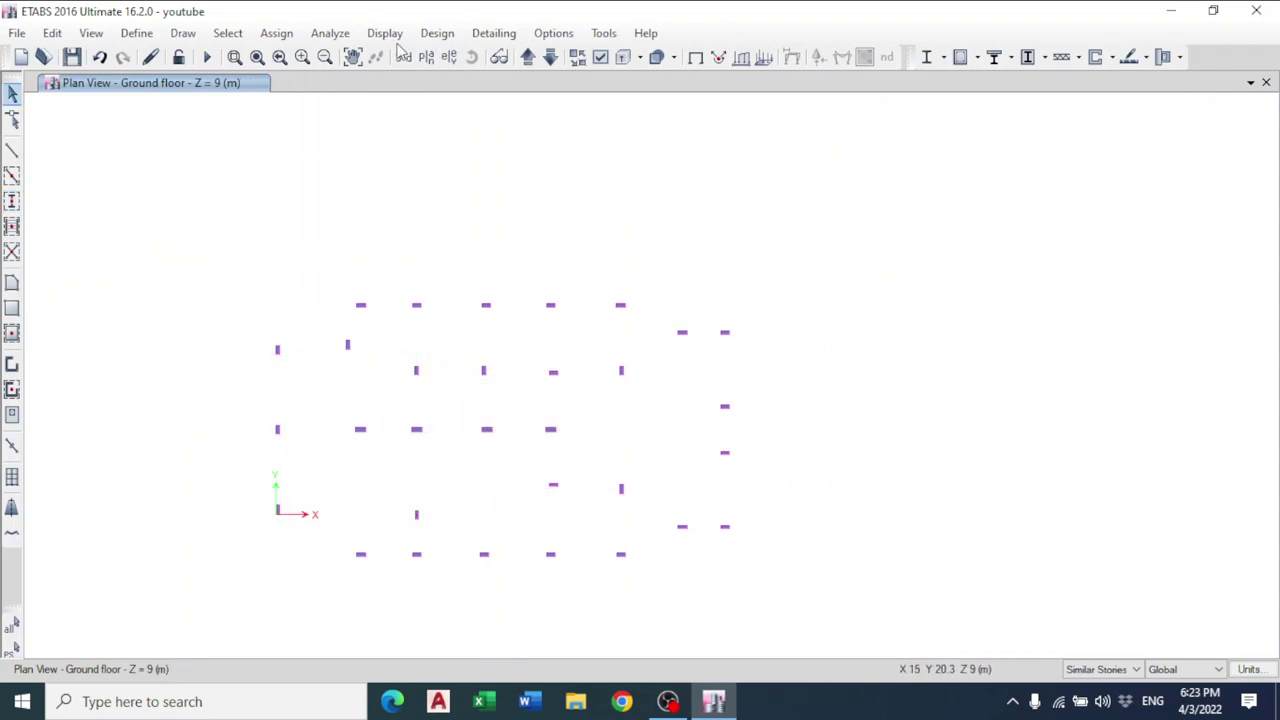
- Show the model in 3-D and open the information of a 3rd floor column to check its section property
{"action": "left_click", "coordinate": [403, 57]}
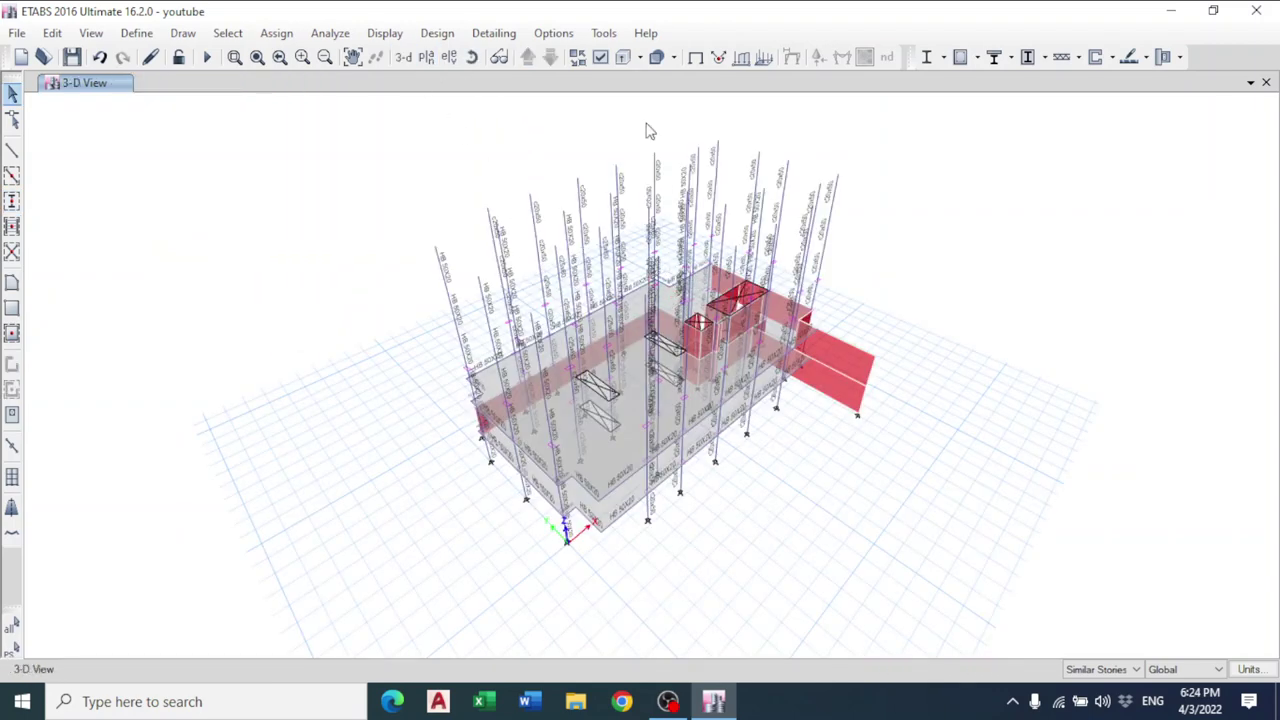
{"action": "scroll", "coordinate": [628, 230], "scroll_direction": "up", "scroll_amount": 4}
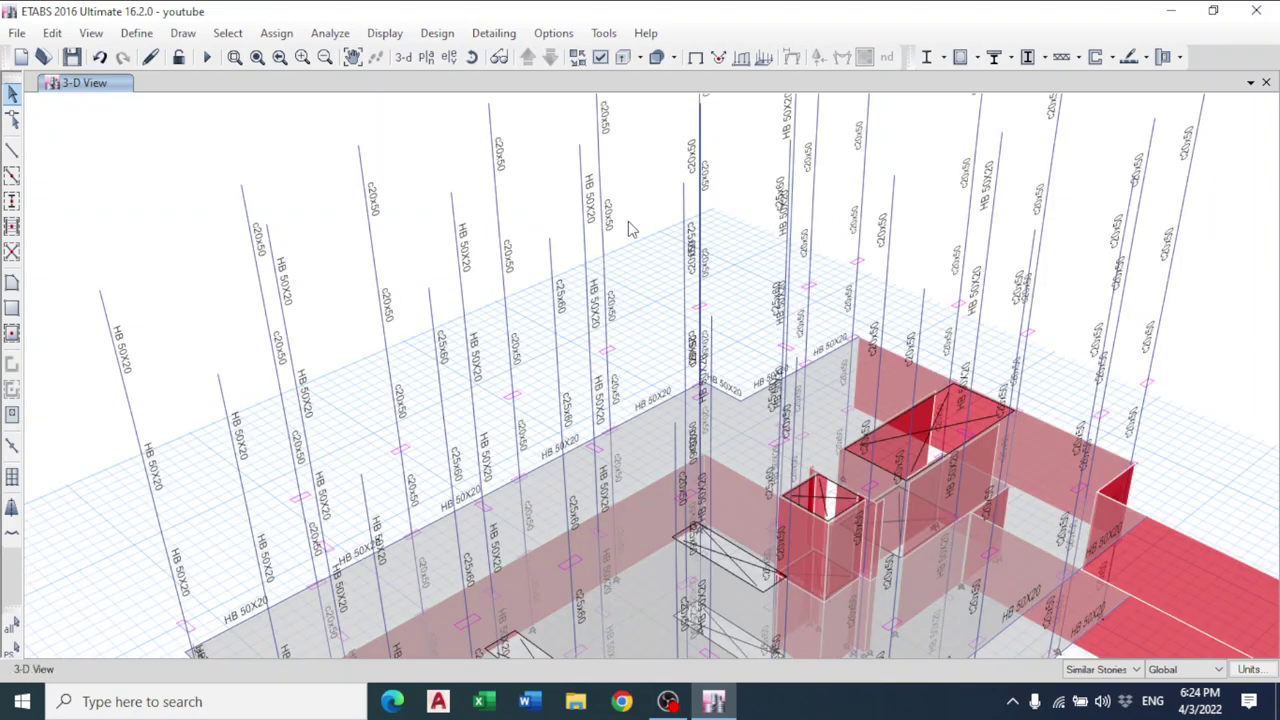
{"action": "right_click", "coordinate": [588, 220]}
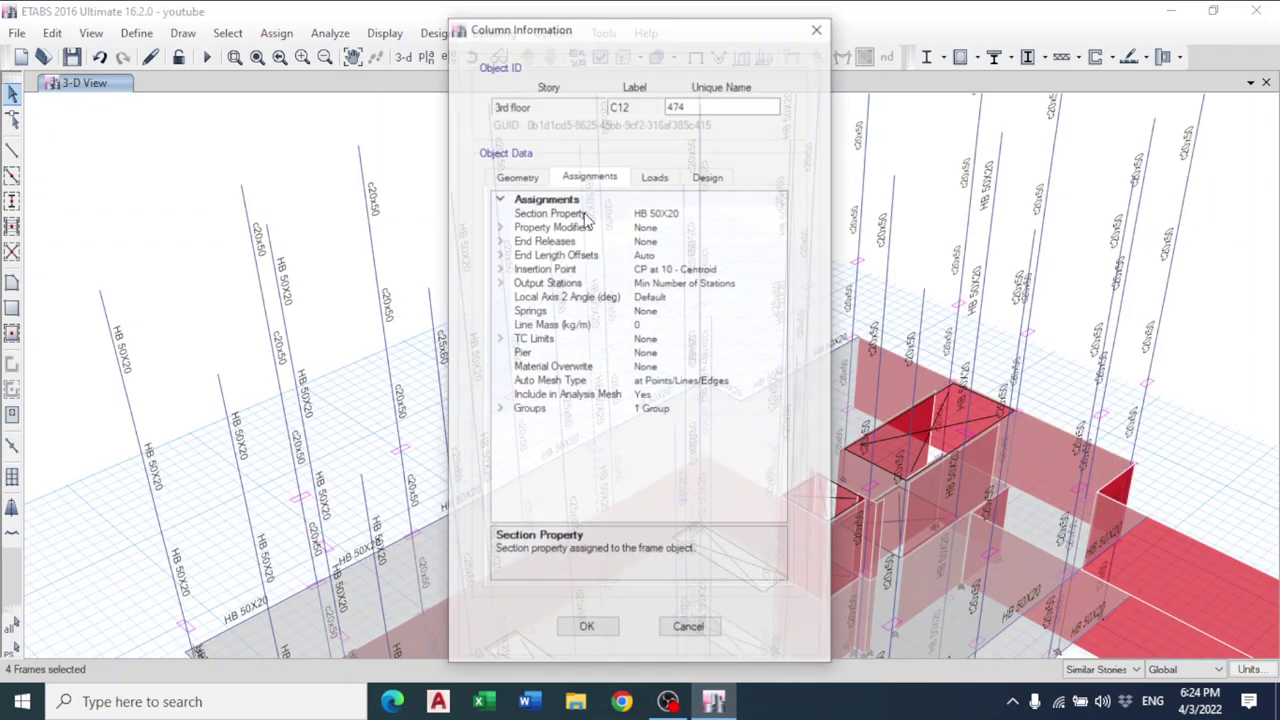